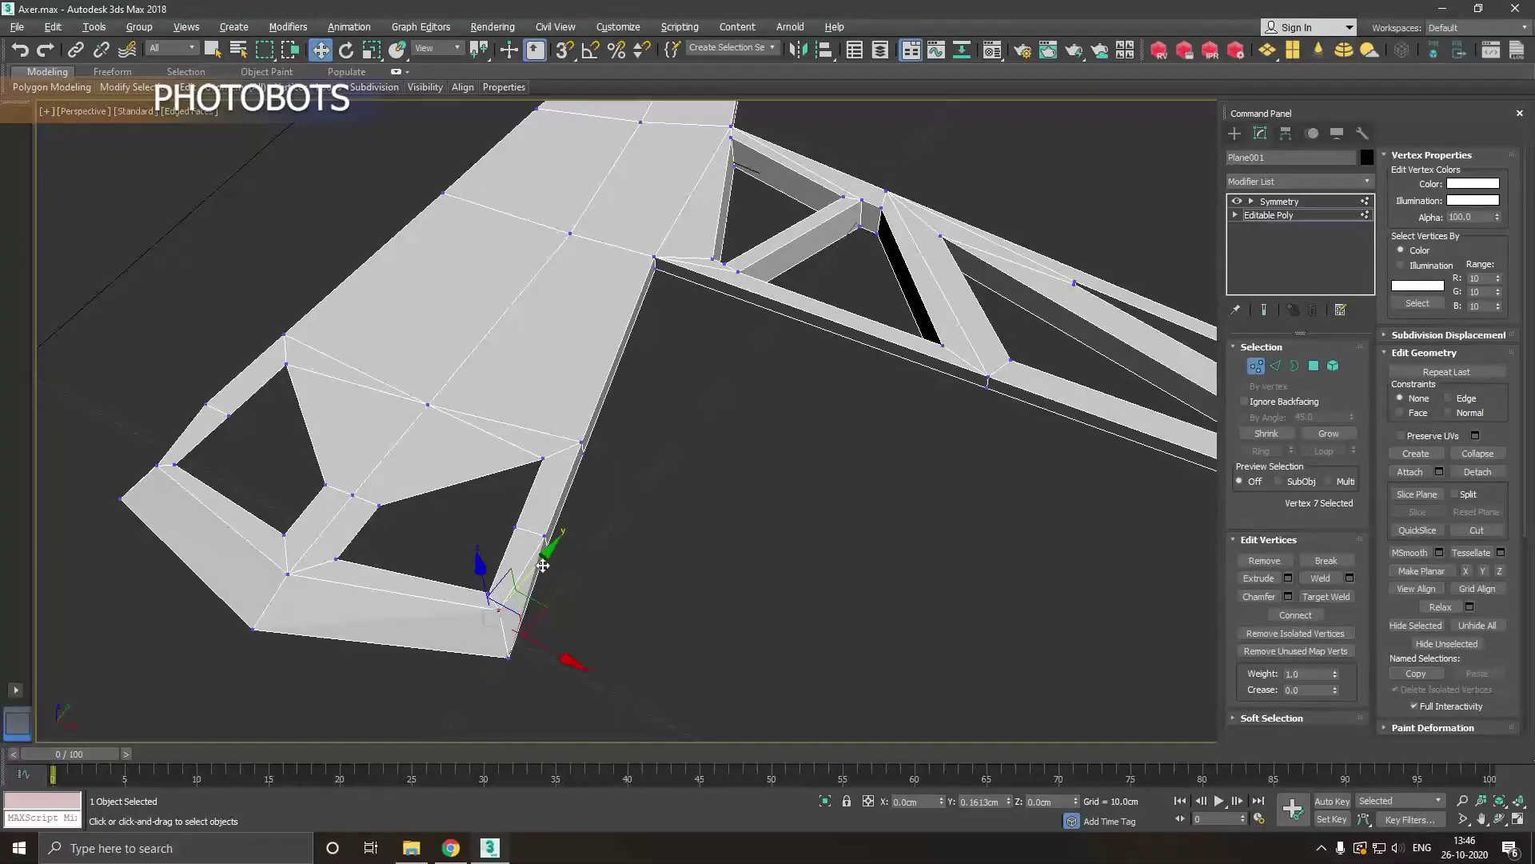
# Nudge two corner vertices of the axe head's openings slightly along X.
pyautogui.moveTo(544, 566)
pyautogui.mouseDown()
pyautogui.moveTo(550, 633)
pyautogui.moveTo(511, 564)
pyautogui.mouseUp()
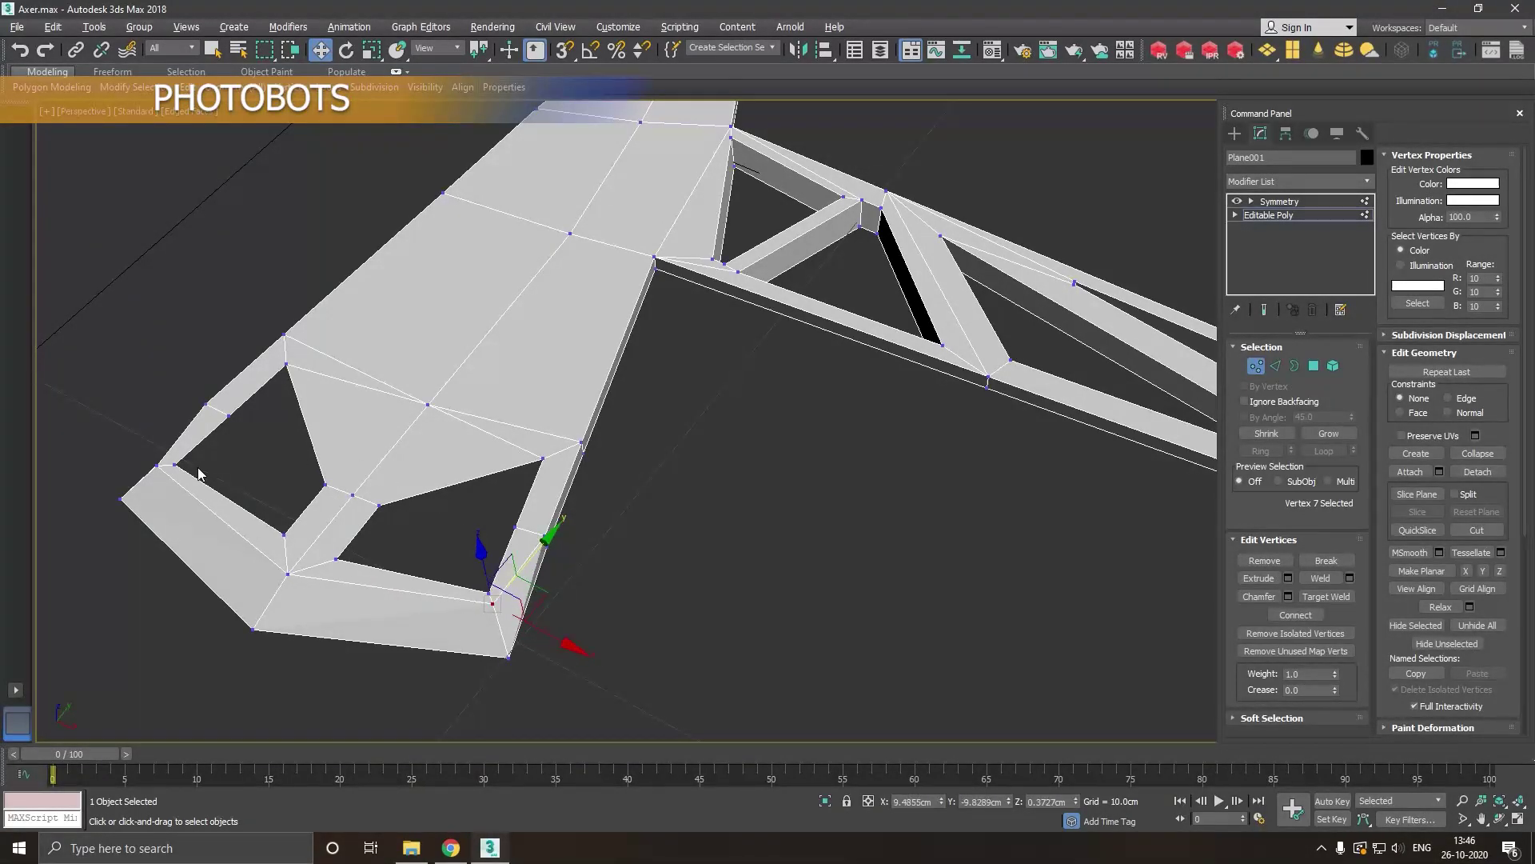
pyautogui.click(158, 465)
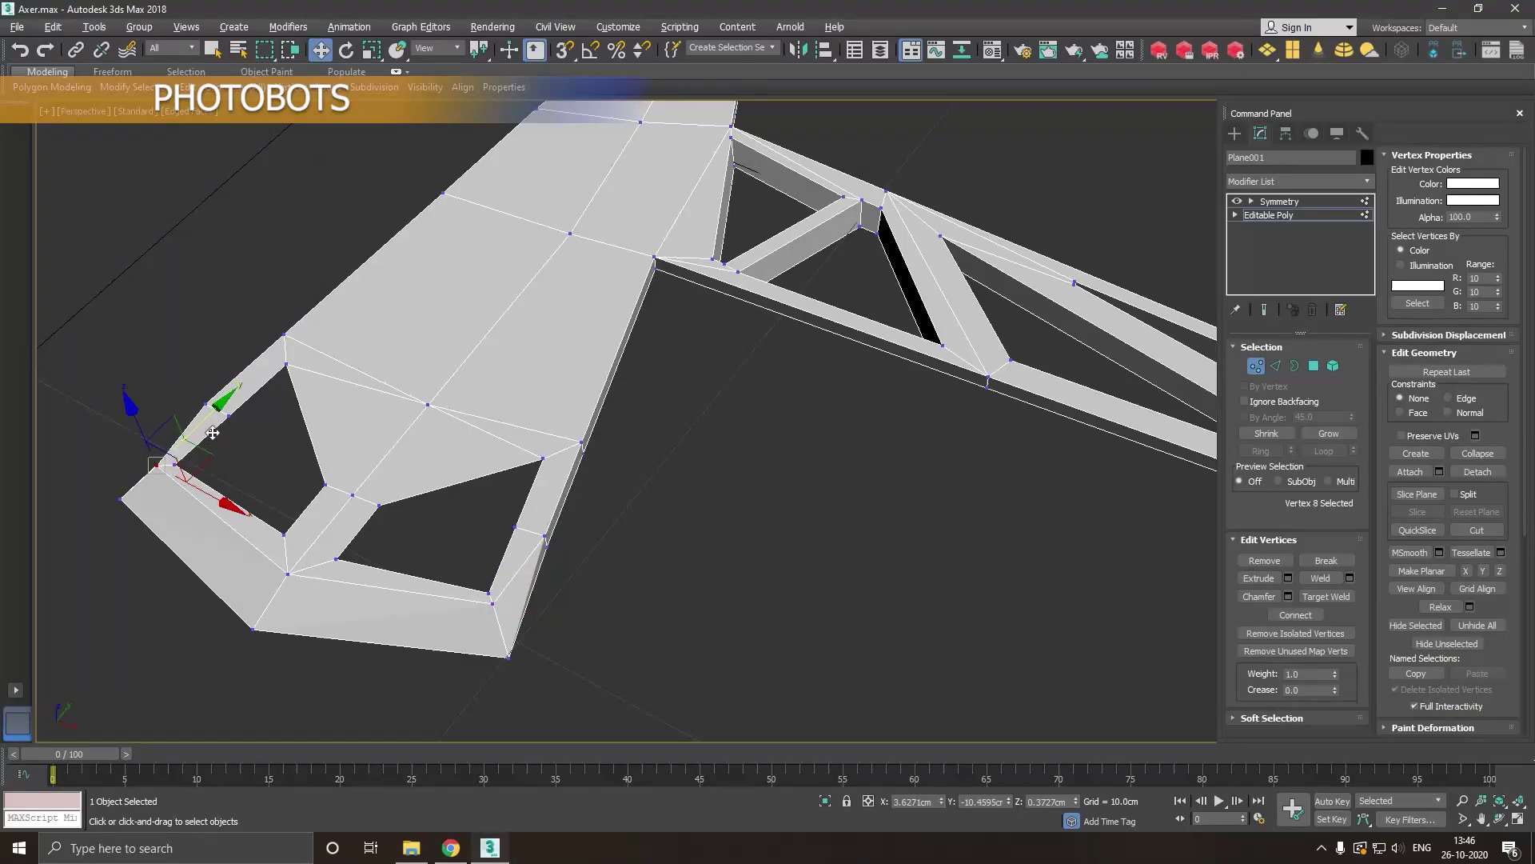
pyautogui.moveTo(229, 503); pyautogui.dragTo(231, 504)
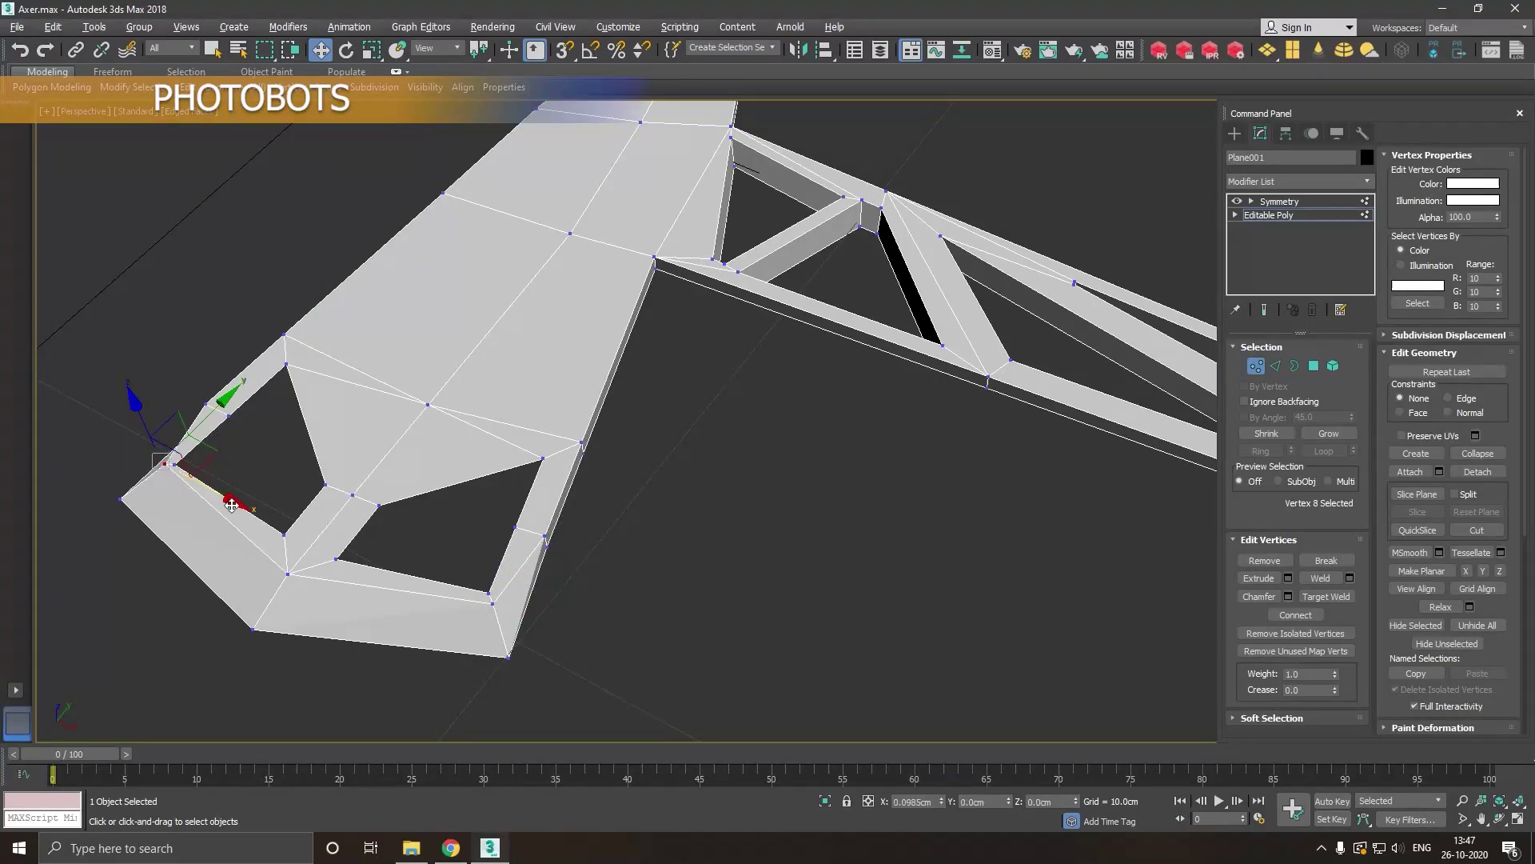
pyautogui.moveTo(344, 561)
pyautogui.keyDown('alt'); pyautogui.mouseDown(button='middle')
pyautogui.moveTo(259, 622)
pyautogui.moveTo(322, 511)
pyautogui.mouseUp(button='middle'); pyautogui.keyUp('alt')
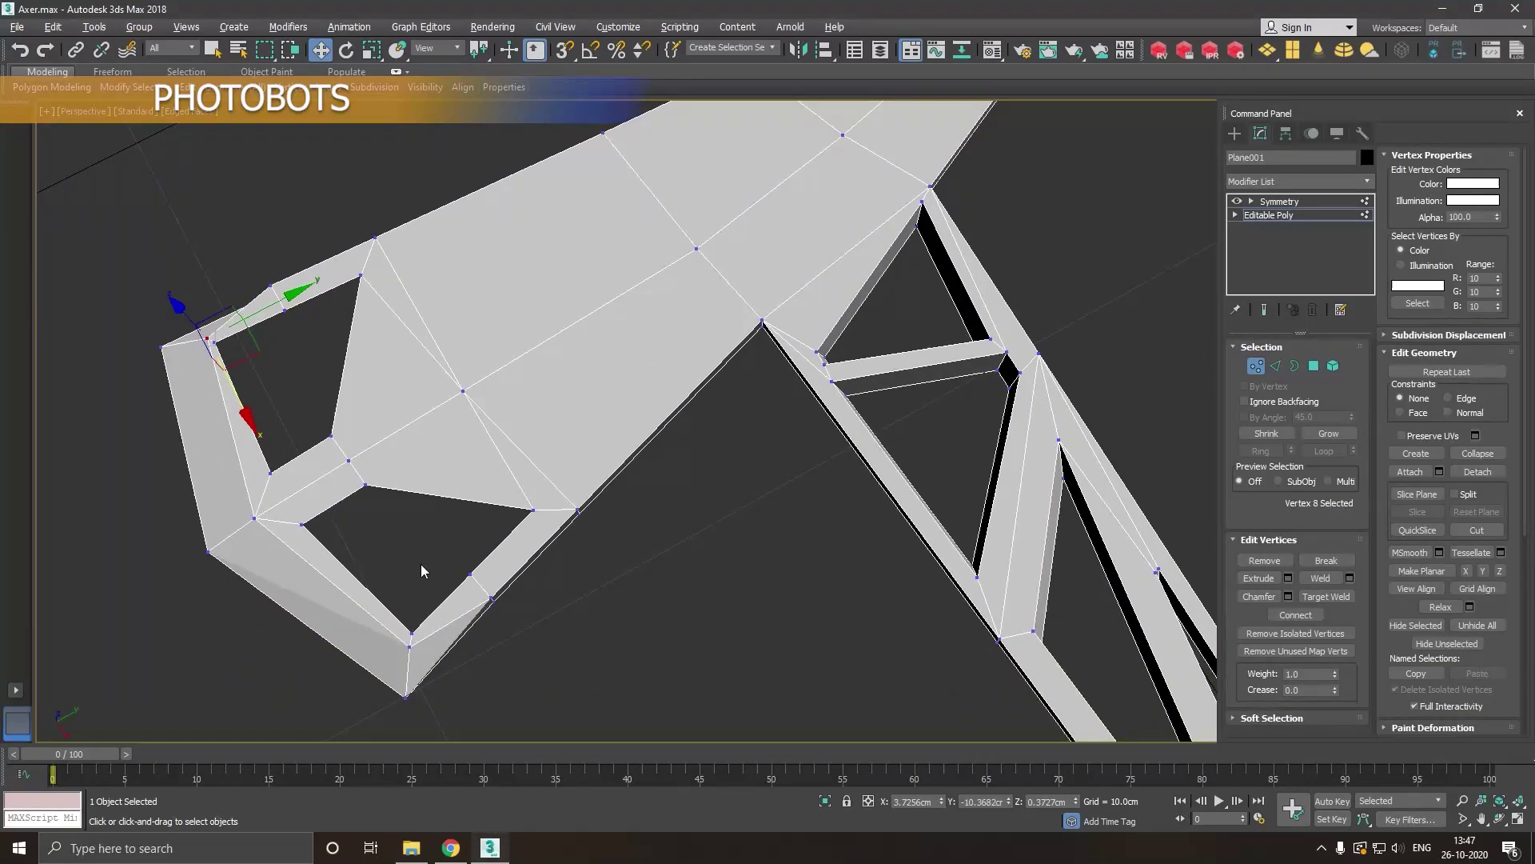
# Turn on Show End Result, orbit around the full mirrored axe, and clear the vertex selection.
pyautogui.click(1265, 310)
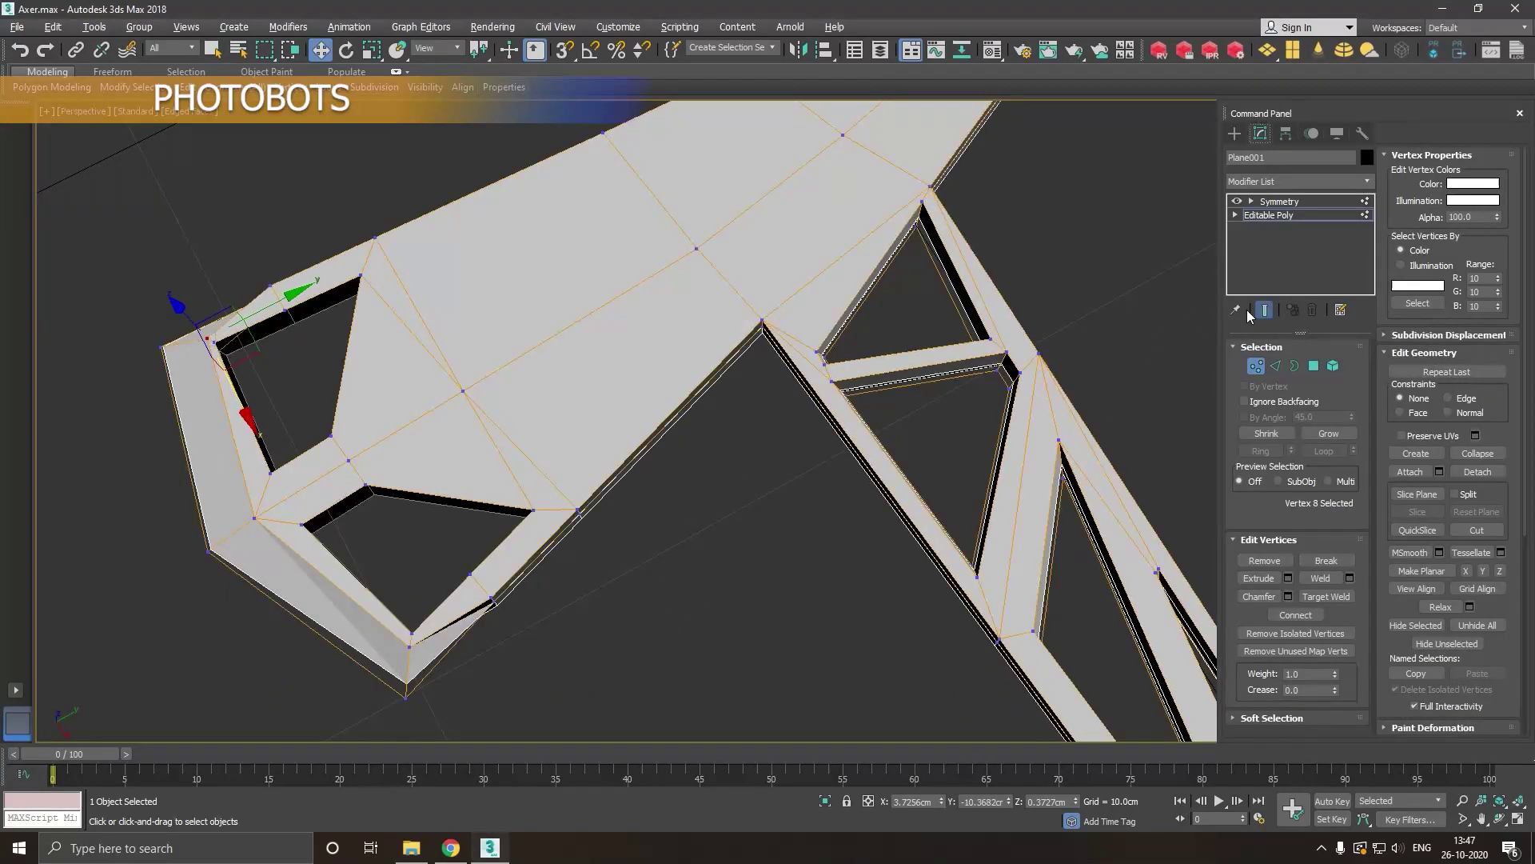
pyautogui.scroll(-3, 572, 499)
pyautogui.moveTo(602, 558)
pyautogui.keyDown('alt'); pyautogui.mouseDown(button='middle')
pyautogui.moveTo(646, 453)
pyautogui.moveTo(640, 358)
pyautogui.moveTo(656, 406)
pyautogui.moveTo(621, 514)
pyautogui.moveTo(549, 524)
pyautogui.mouseUp(button='middle'); pyautogui.keyUp('alt')
pyautogui.keyDown('alt'); pyautogui.moveTo(537, 466); pyautogui.dragTo(542, 465, button='middle'); pyautogui.keyUp('alt')
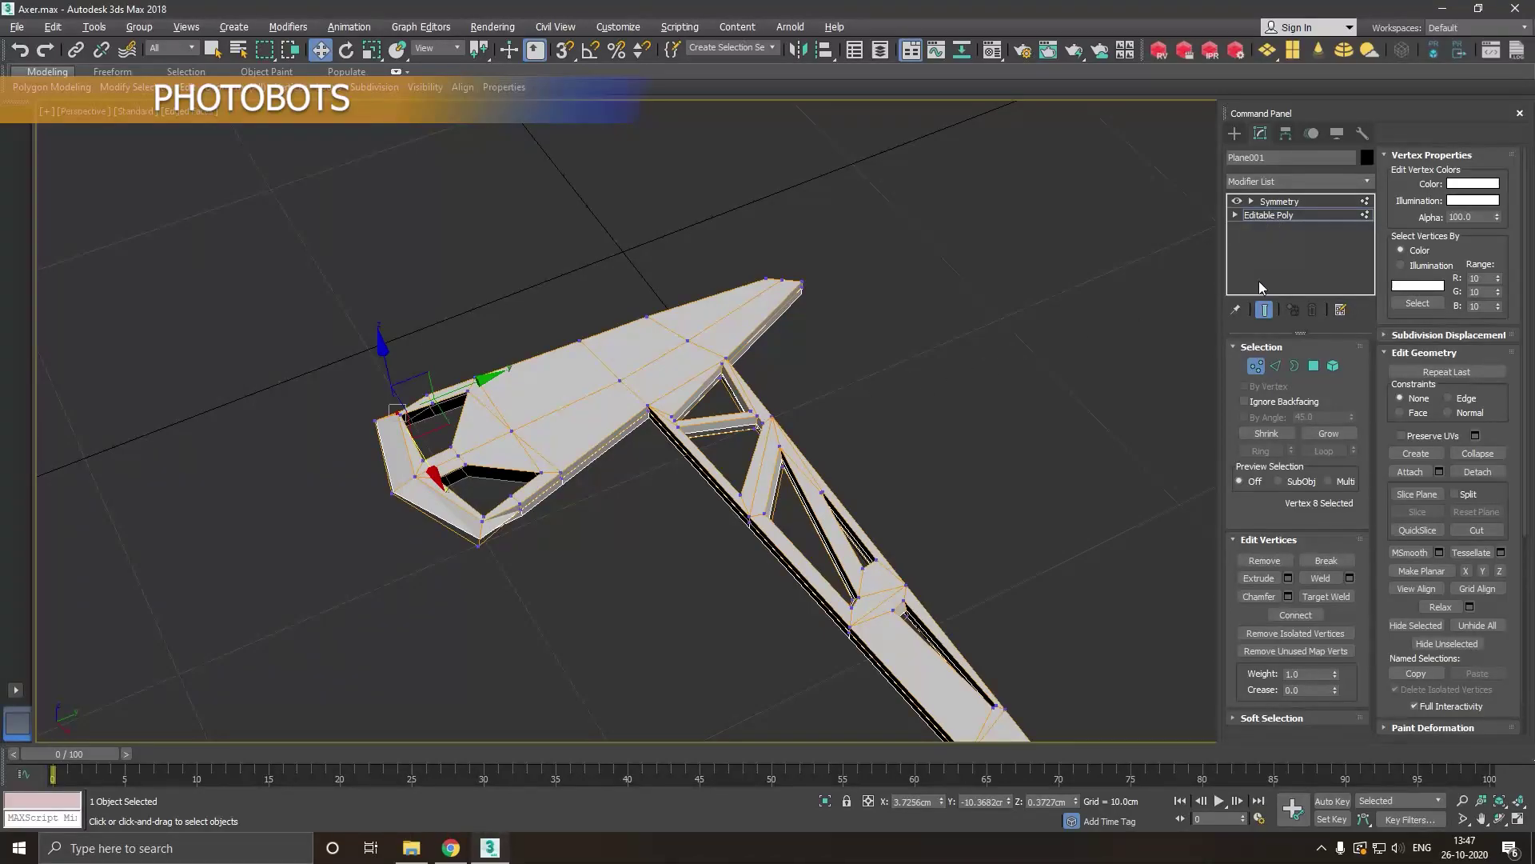
pyautogui.click(856, 520)
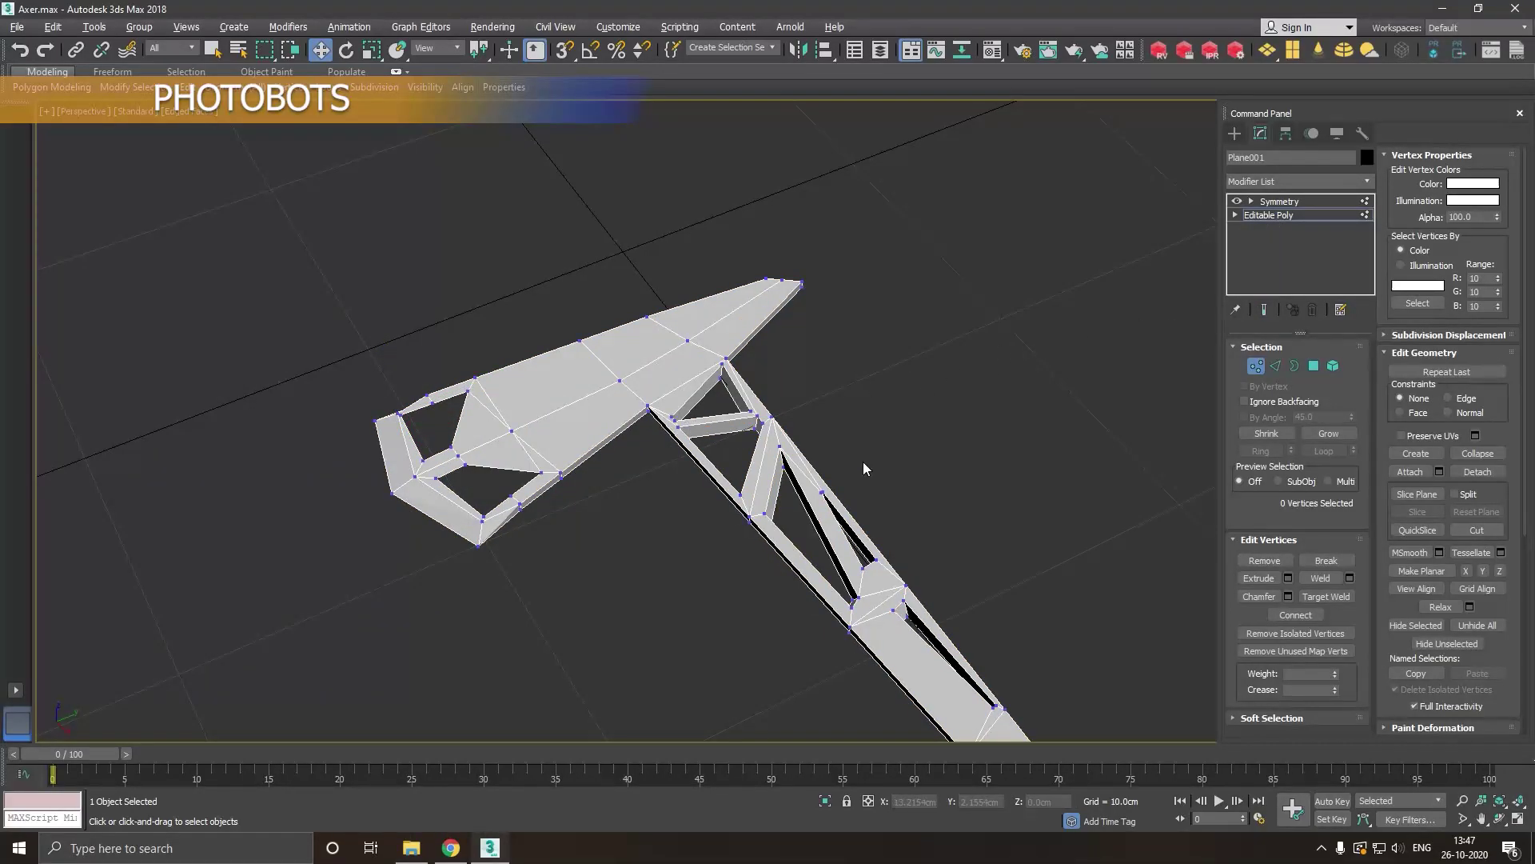
# Zoom in on the head-handle corner and pick its two corner vertices.
pyautogui.scroll(4, 654, 414)
pyautogui.scroll(4, 654, 415)
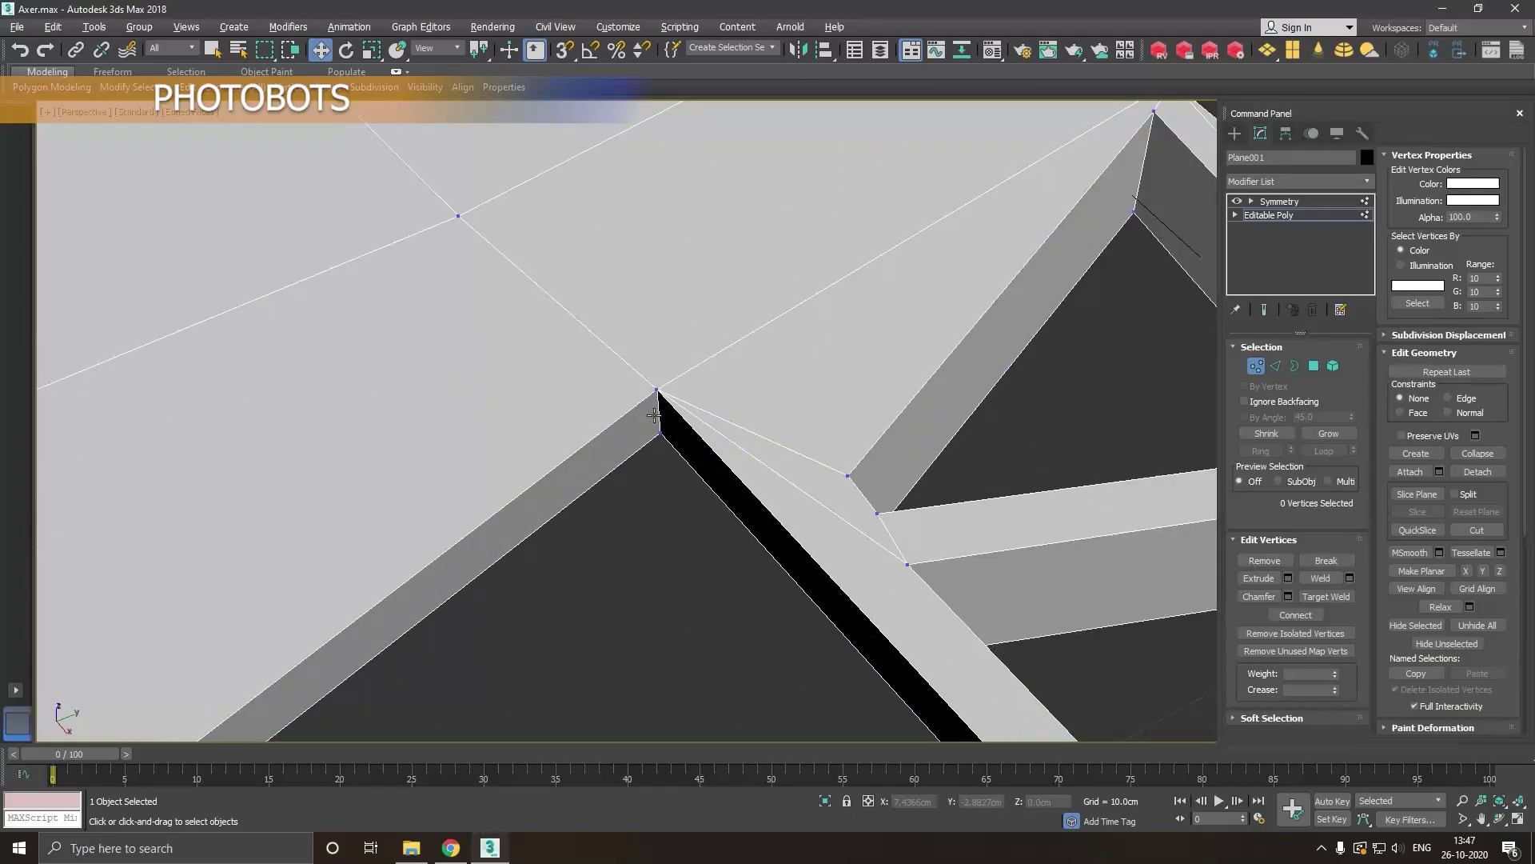
pyautogui.click(659, 392)
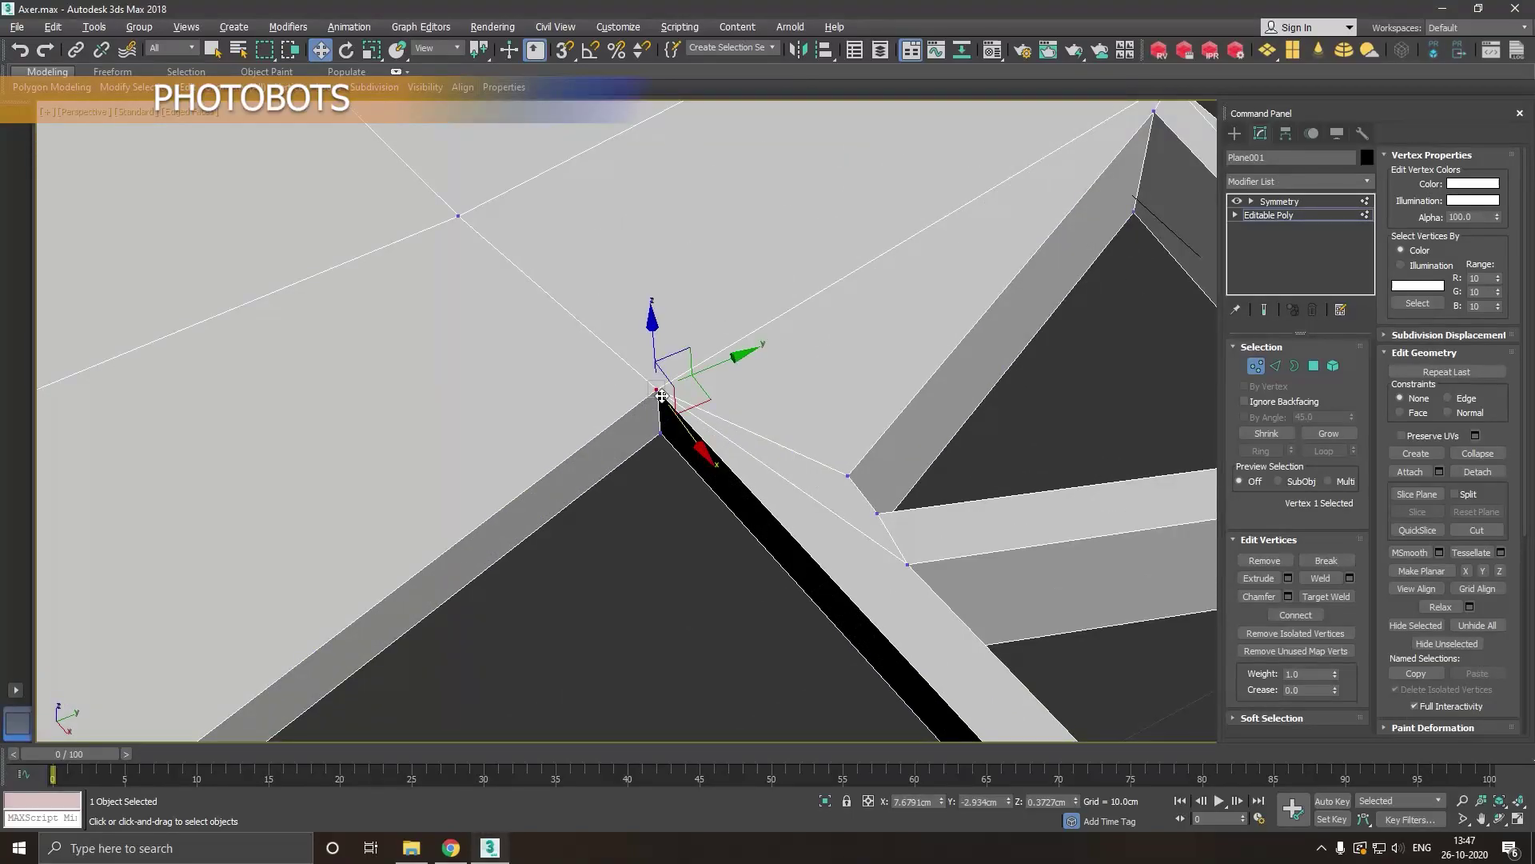
pyautogui.keyDown('ctrl'); pyautogui.click(662, 435); pyautogui.keyUp('ctrl')
pyautogui.moveTo(781, 443)
pyautogui.keyDown('alt'); pyautogui.mouseDown(button='middle')
pyautogui.moveTo(783, 338)
pyautogui.moveTo(765, 439)
pyautogui.mouseUp(button='middle'); pyautogui.keyUp('alt')
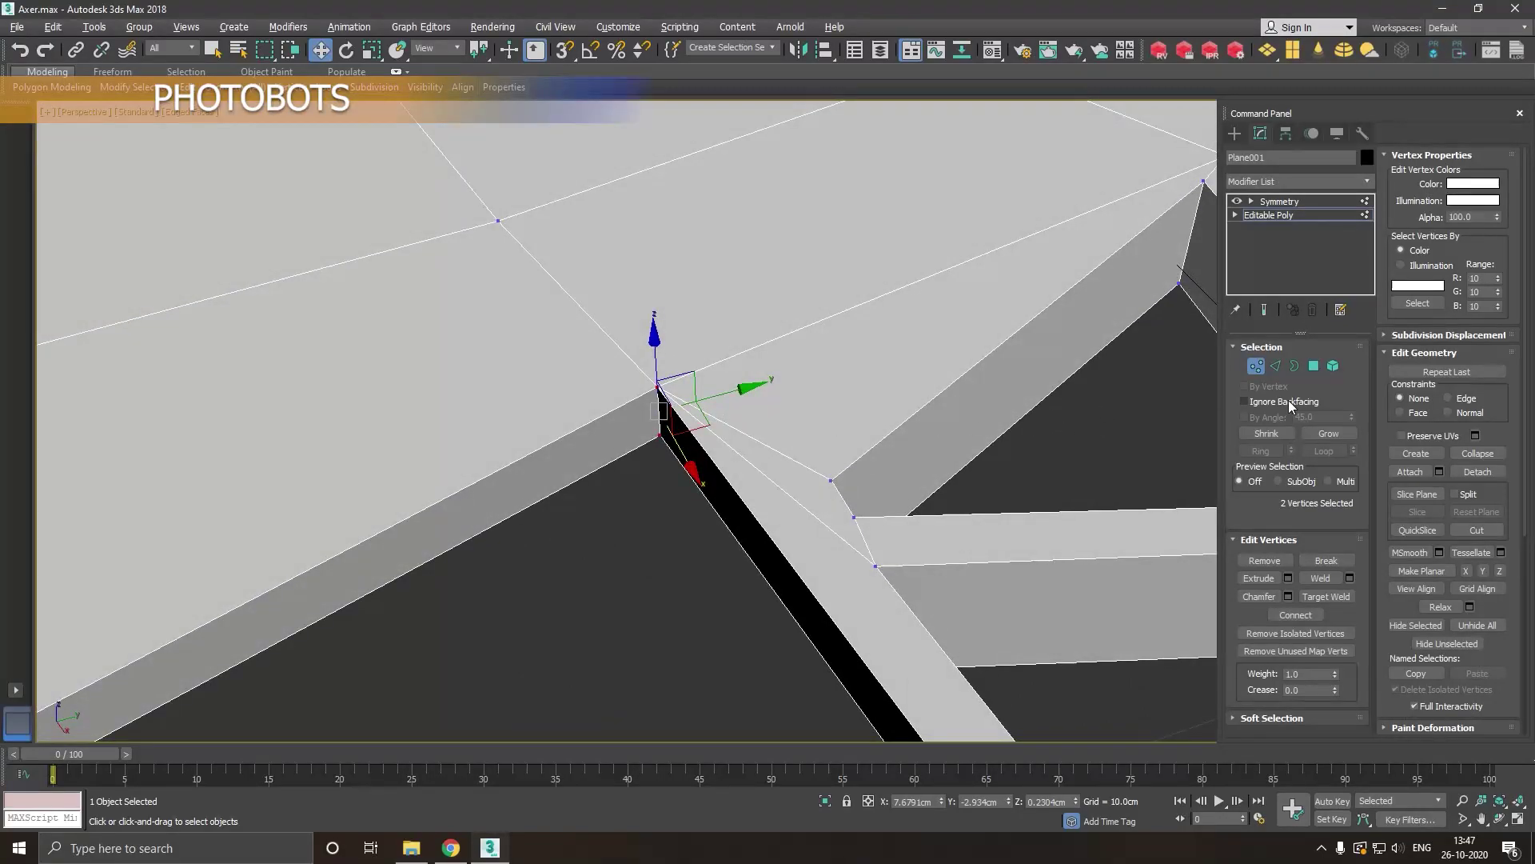
# At Edge level, remove the two edges fanning out from the head-handle corner.
pyautogui.click(1276, 366)
pyautogui.click(774, 485)
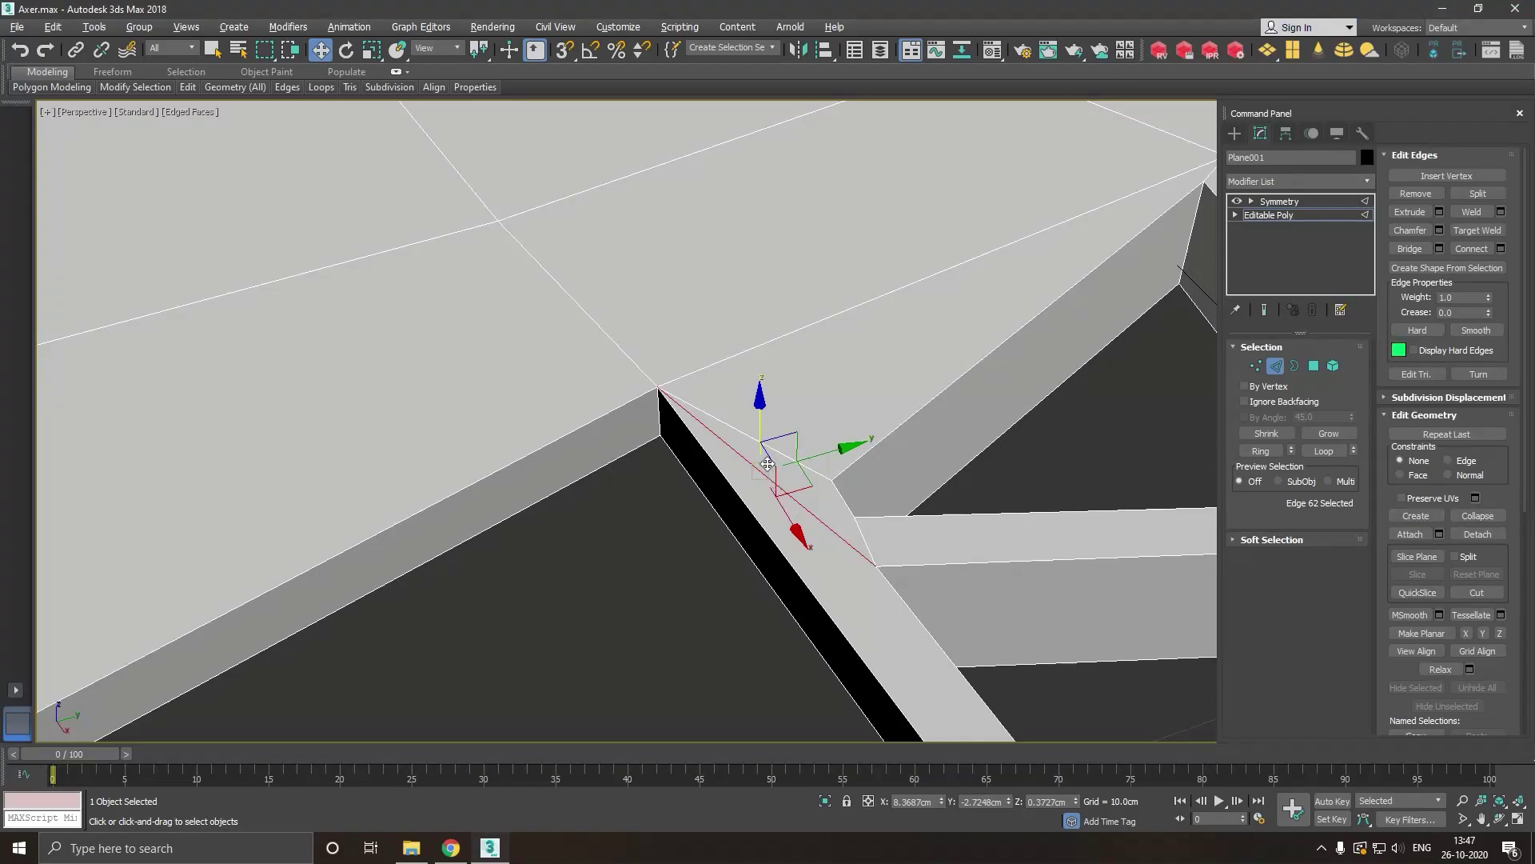
pyautogui.keyDown('ctrl'); pyautogui.click(744, 437); pyautogui.keyUp('ctrl')
pyautogui.hotkey('ctrl', 'd')
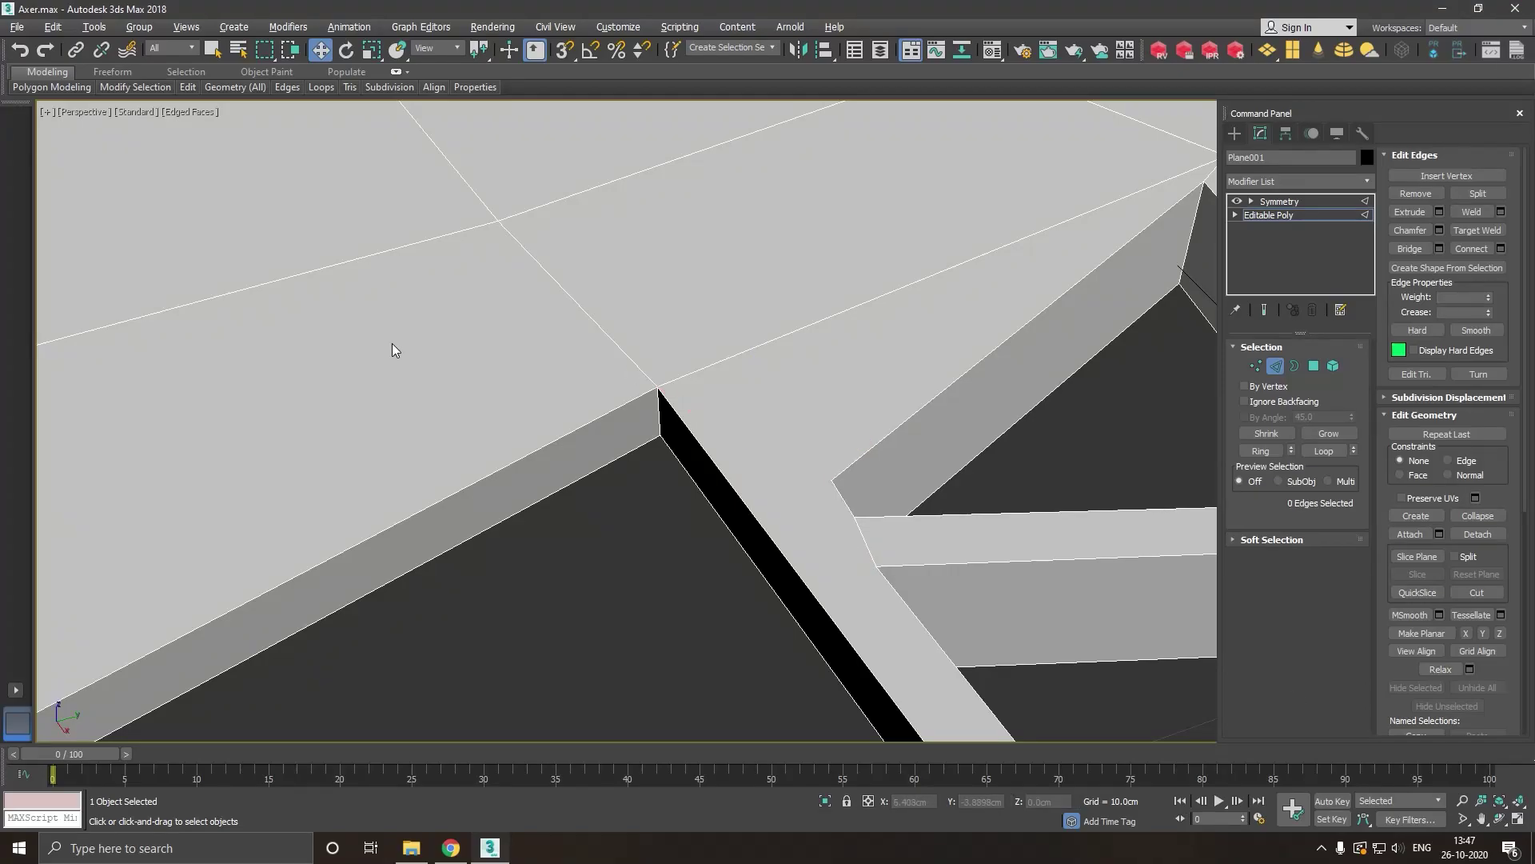
pyautogui.click(699, 381)
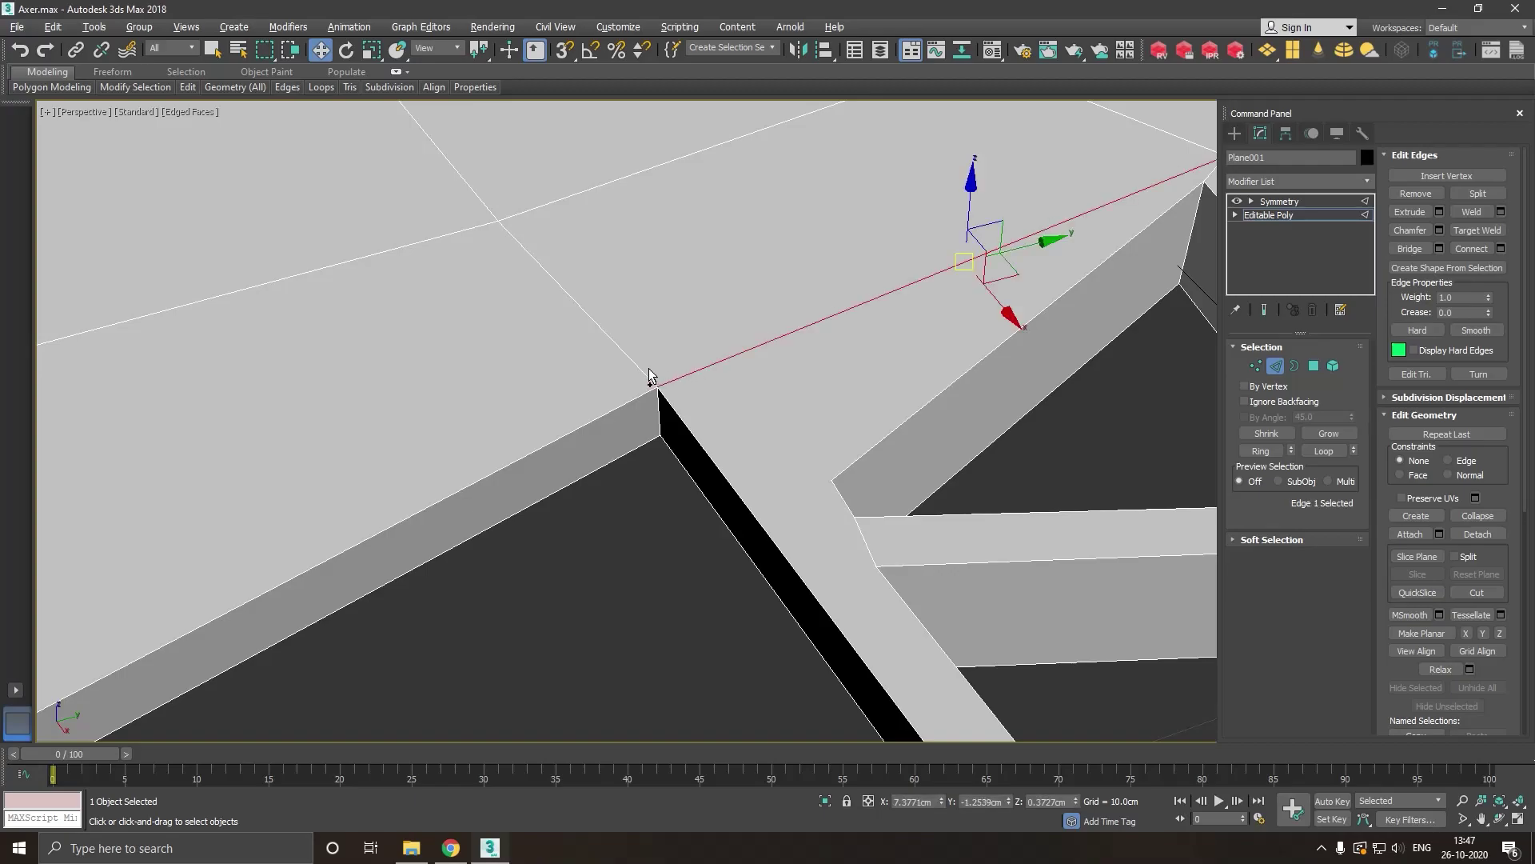
pyautogui.keyDown('ctrl'); pyautogui.click(646, 373); pyautogui.keyUp('ctrl')
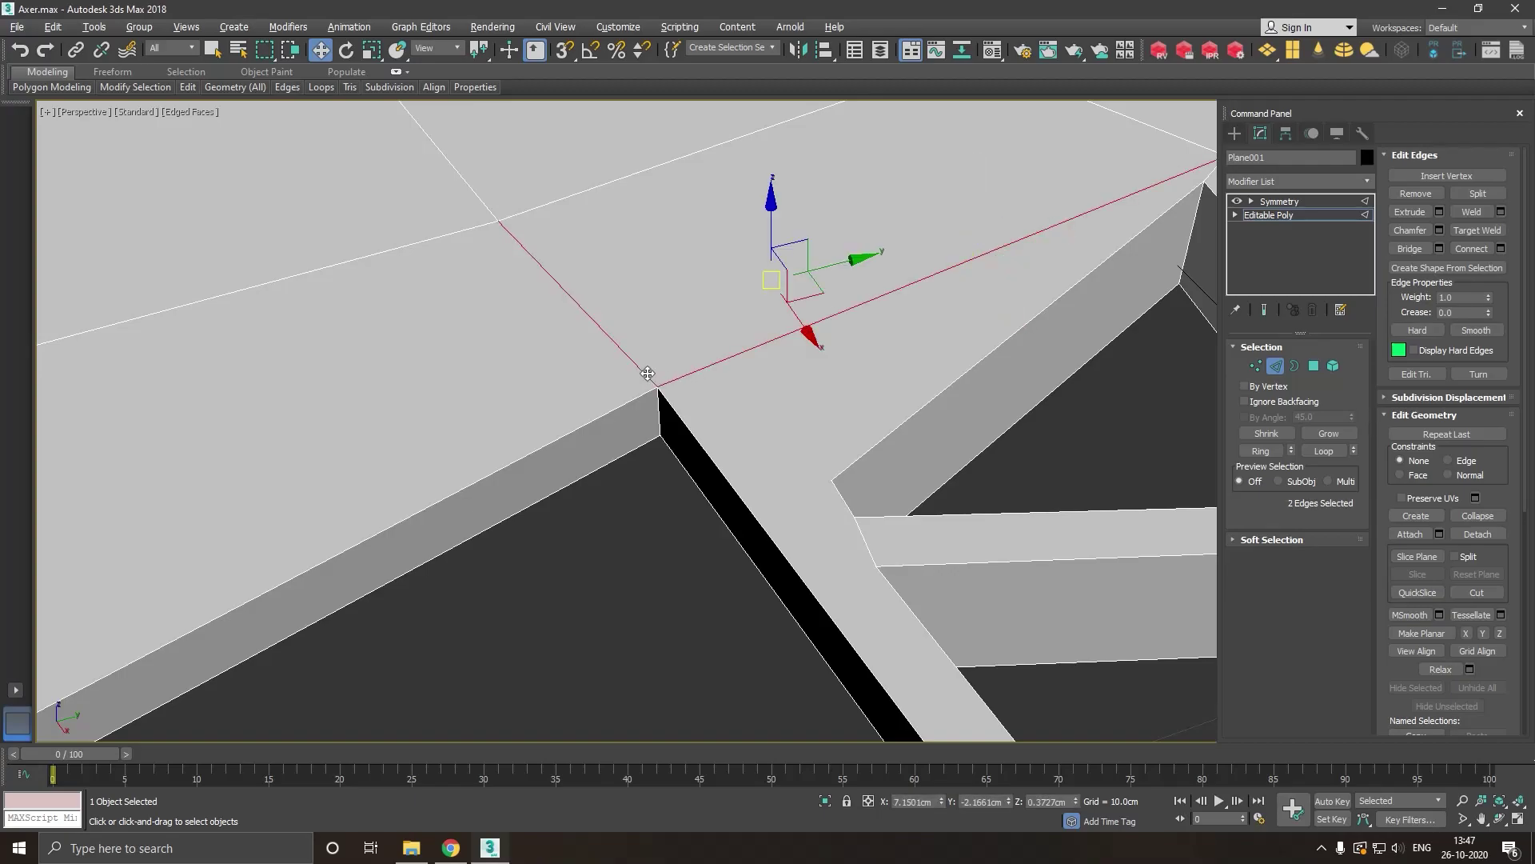
pyautogui.press('BackSpace')
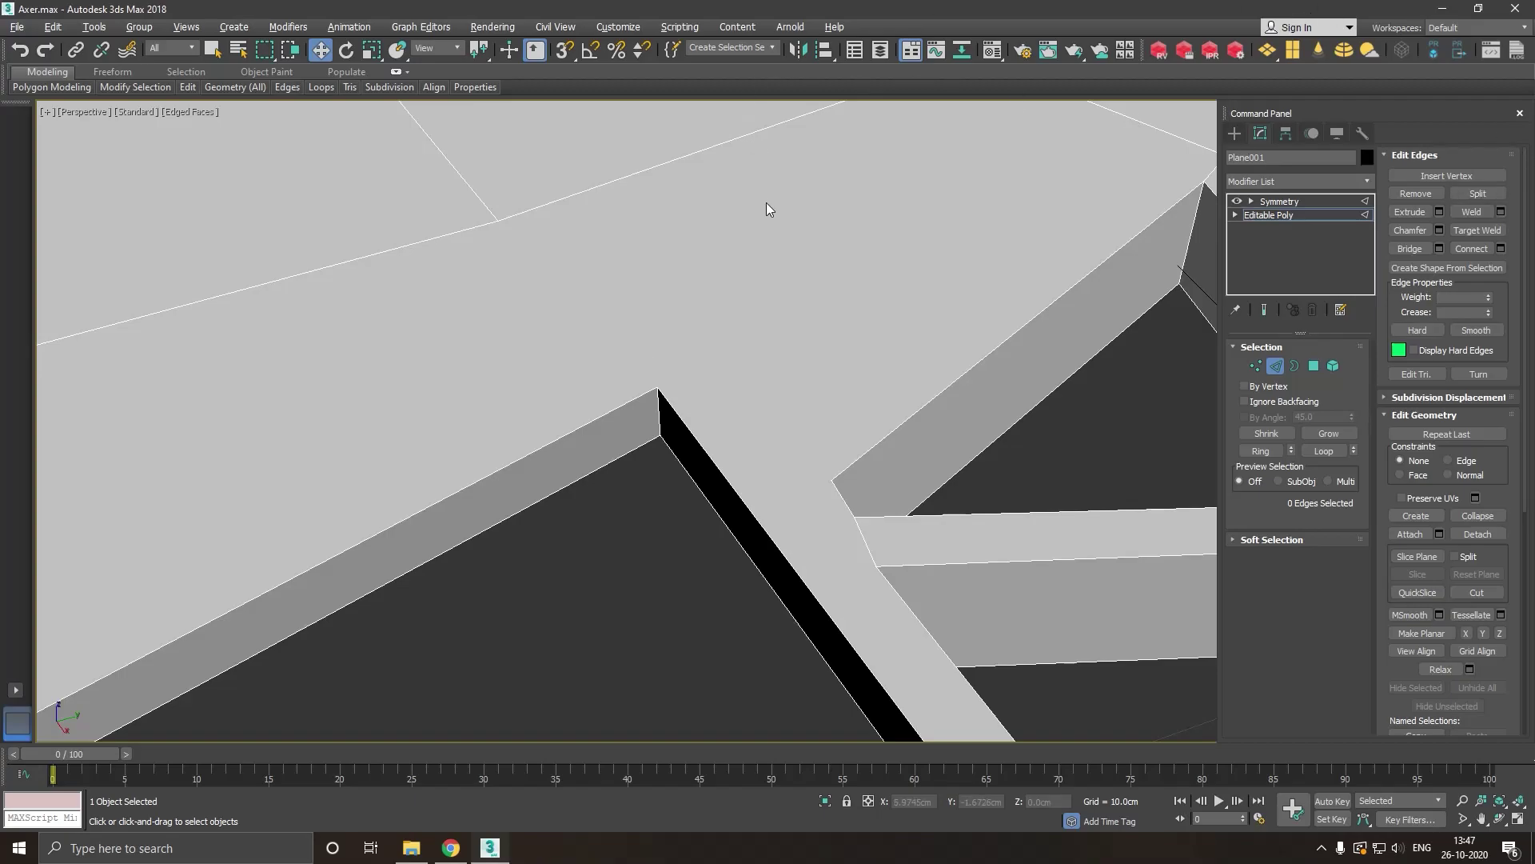
# Select the vertical edge at the head-handle corner.
pyautogui.click(16, 26)
pyautogui.click(48, 154)
pyautogui.click(668, 431)
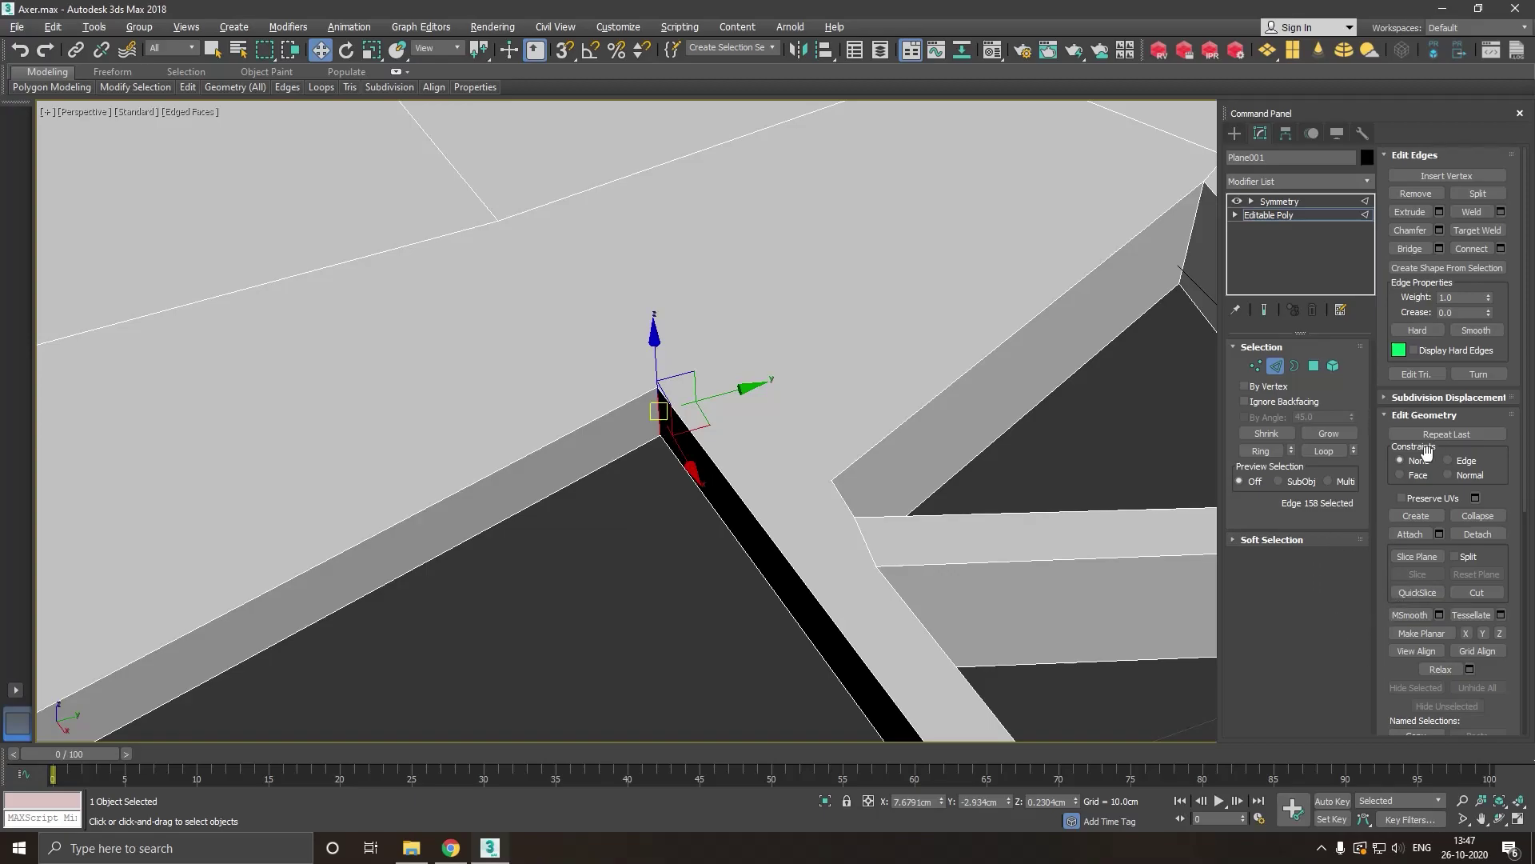
# Chamfer the vertical head-handle corner edge by 0.5683cm with 4 segments and confirm.
pyautogui.click(1438, 228)
pyautogui.keyDown('alt'); pyautogui.moveTo(552, 408); pyautogui.dragTo(609, 347, button='middle'); pyautogui.keyUp('alt')
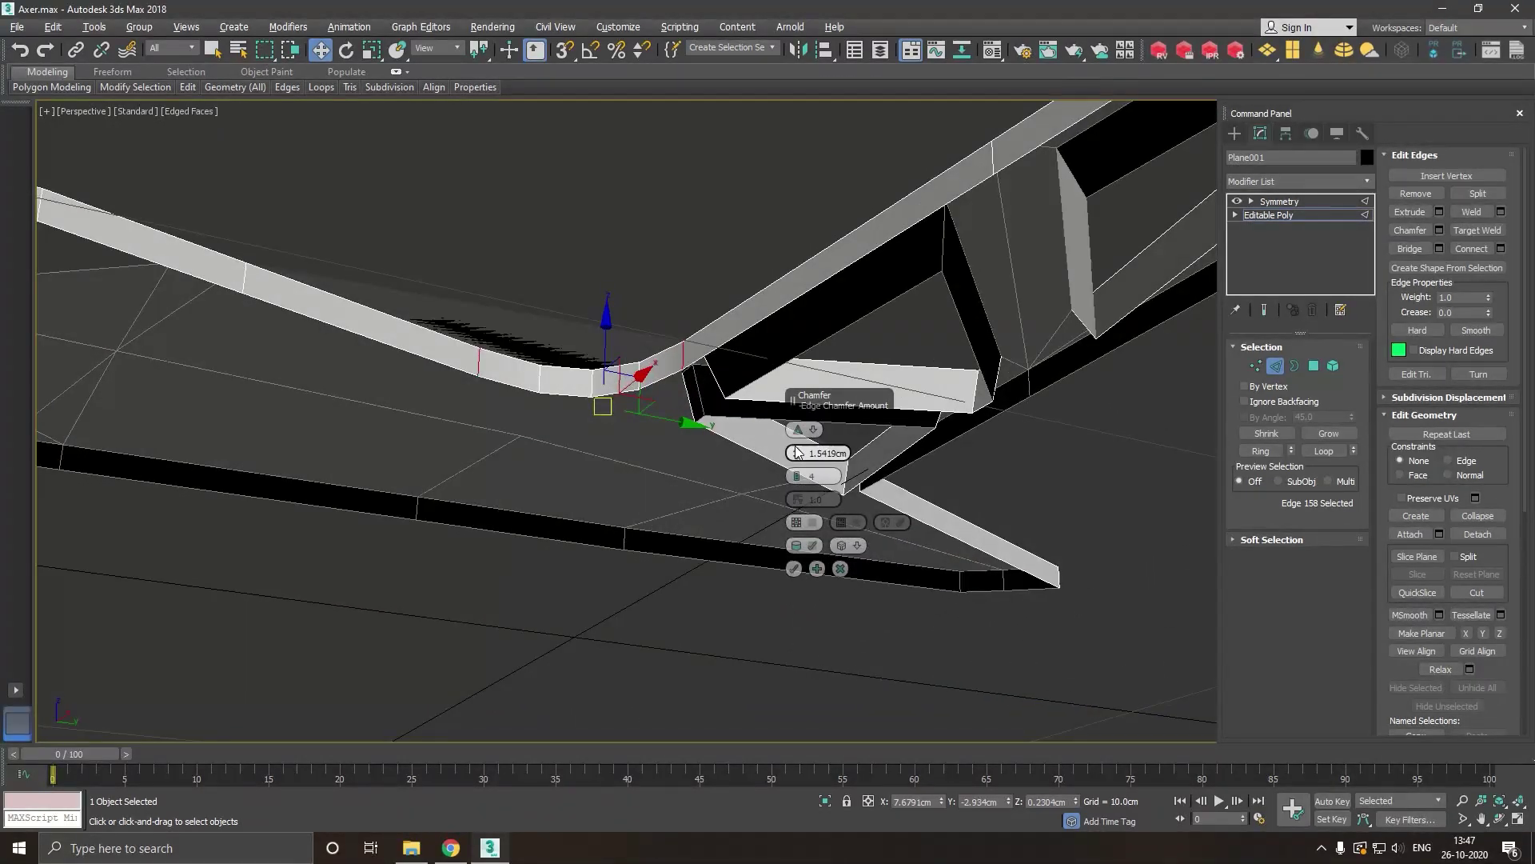
pyautogui.moveTo(798, 462); pyautogui.dragTo(804, 472)
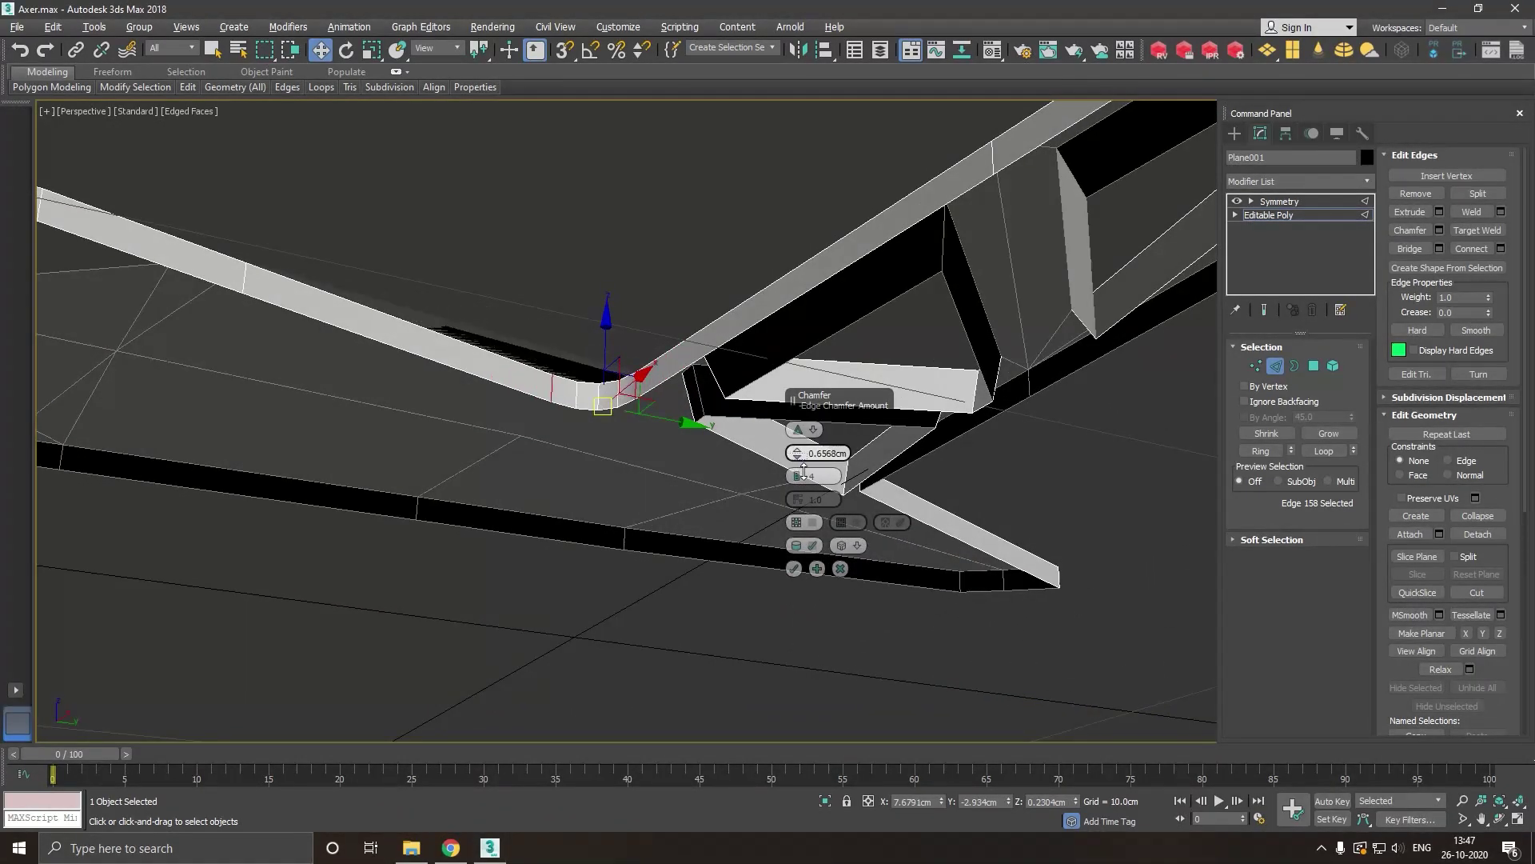
pyautogui.moveTo(654, 435)
pyautogui.keyDown('alt'); pyautogui.mouseDown(button='middle')
pyautogui.moveTo(622, 546)
pyautogui.moveTo(652, 521)
pyautogui.moveTo(656, 448)
pyautogui.moveTo(674, 409)
pyautogui.moveTo(680, 424)
pyautogui.mouseUp(button='middle'); pyautogui.keyUp('alt')
pyautogui.scroll(-3, 640, 528)
pyautogui.scroll(3, 674, 409)
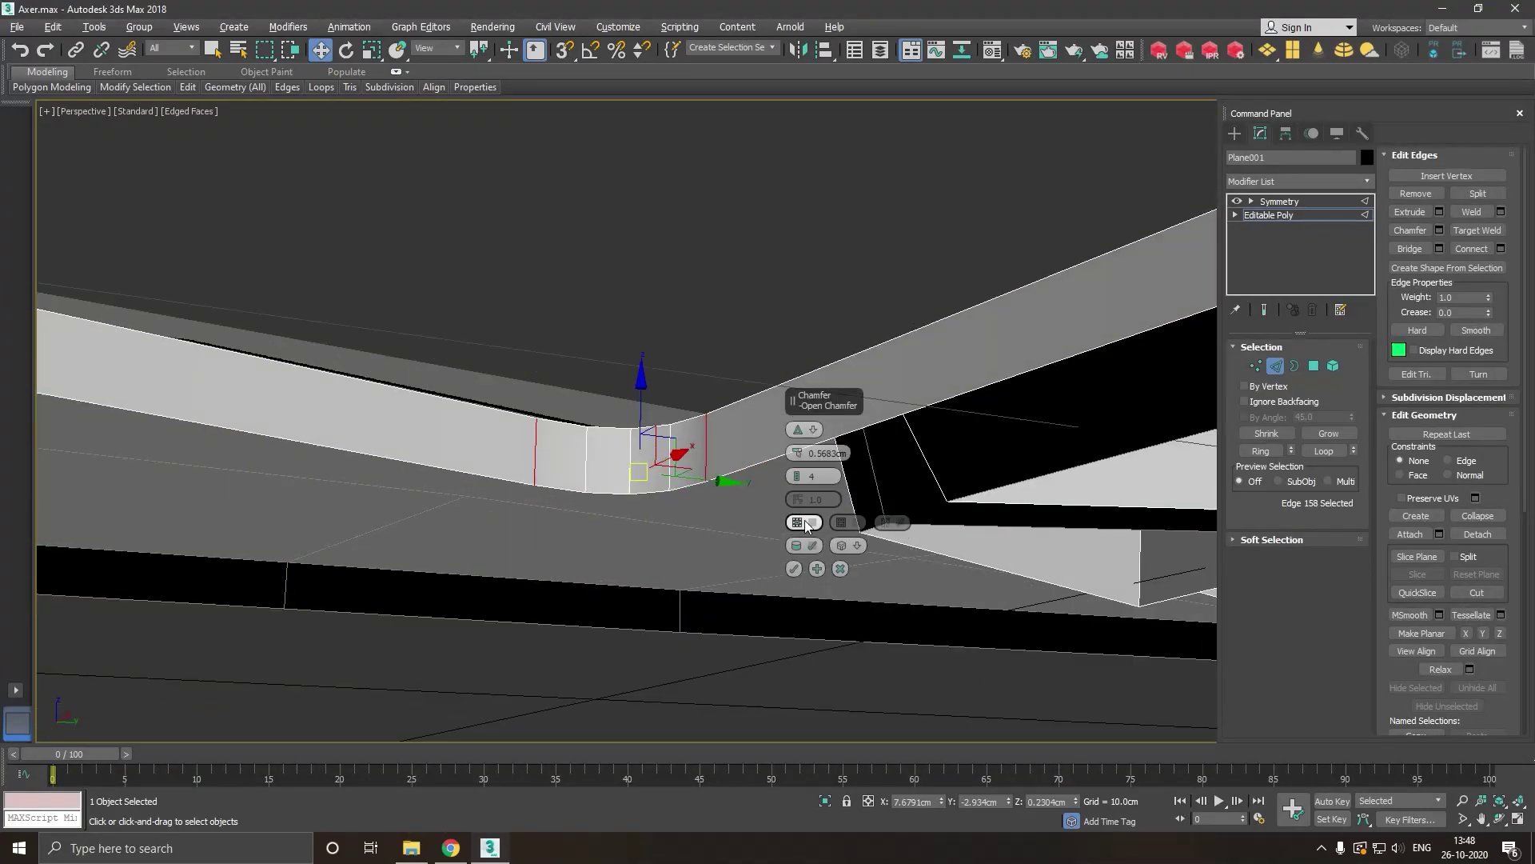
pyautogui.click(794, 571)
pyautogui.scroll(3, 794, 570)
pyautogui.keyDown('alt'); pyautogui.moveTo(794, 570); pyautogui.dragTo(768, 512, button='middle'); pyautogui.keyUp('alt')
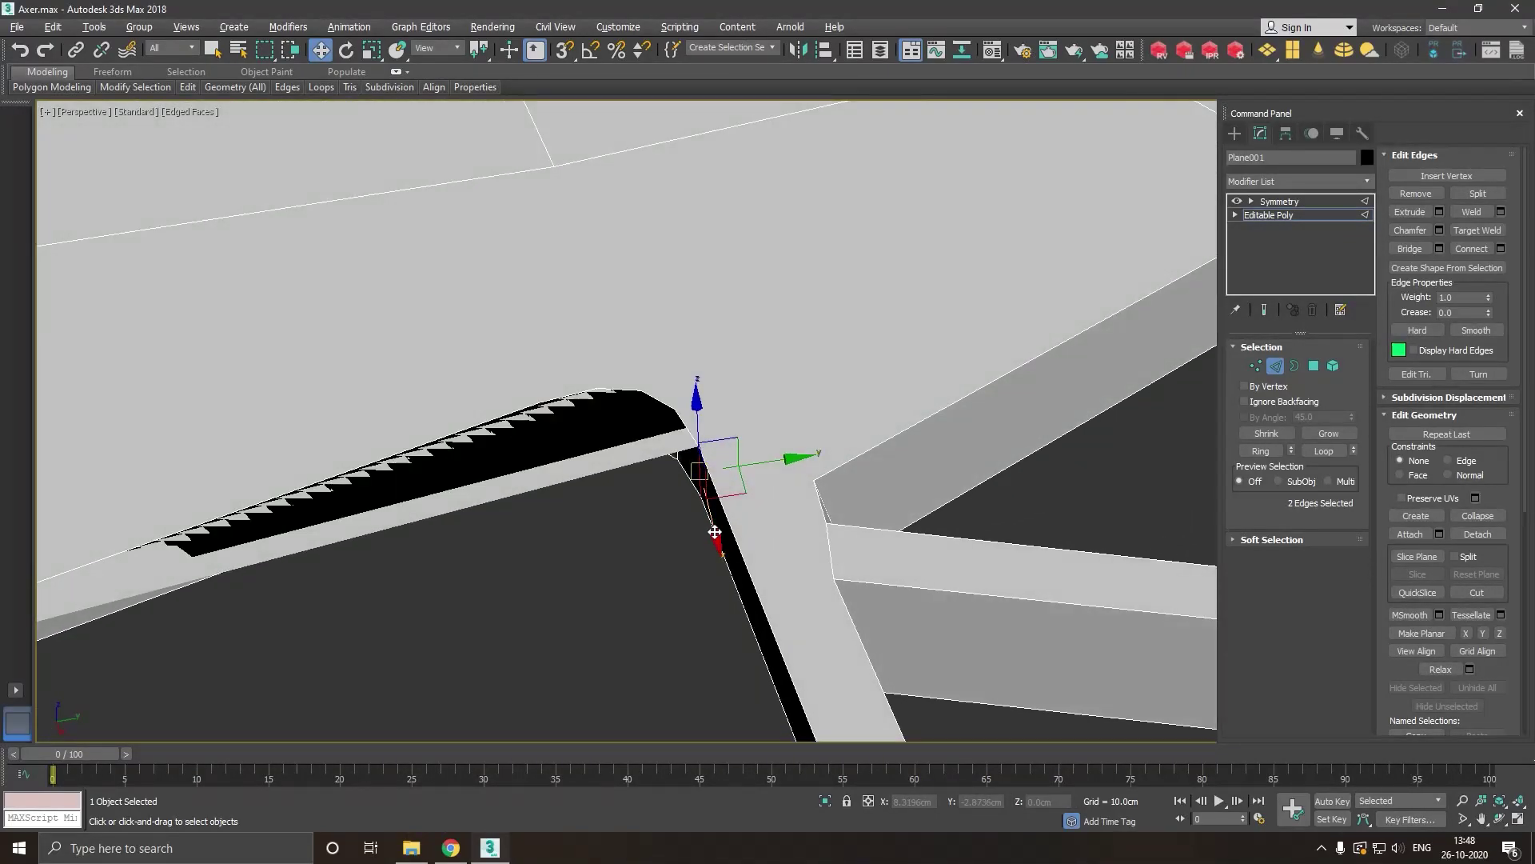
# At Vertex level, connect two pairs of chamfer-corner and top-face vertices with new edges.
pyautogui.click(1250, 367)
pyautogui.click(821, 489)
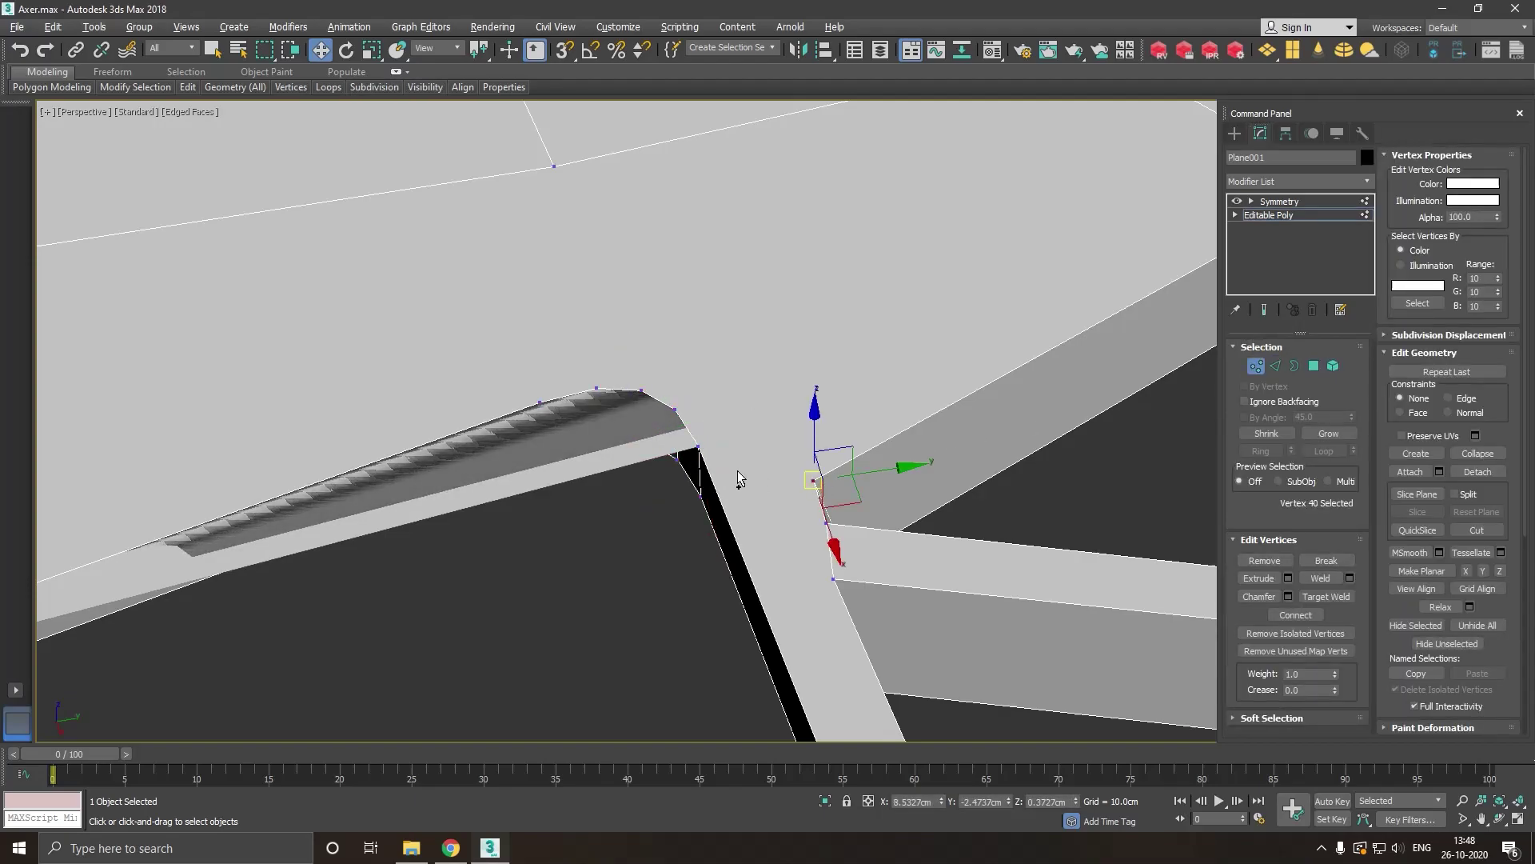
pyautogui.keyDown('ctrl'); pyautogui.click(699, 448); pyautogui.keyUp('ctrl')
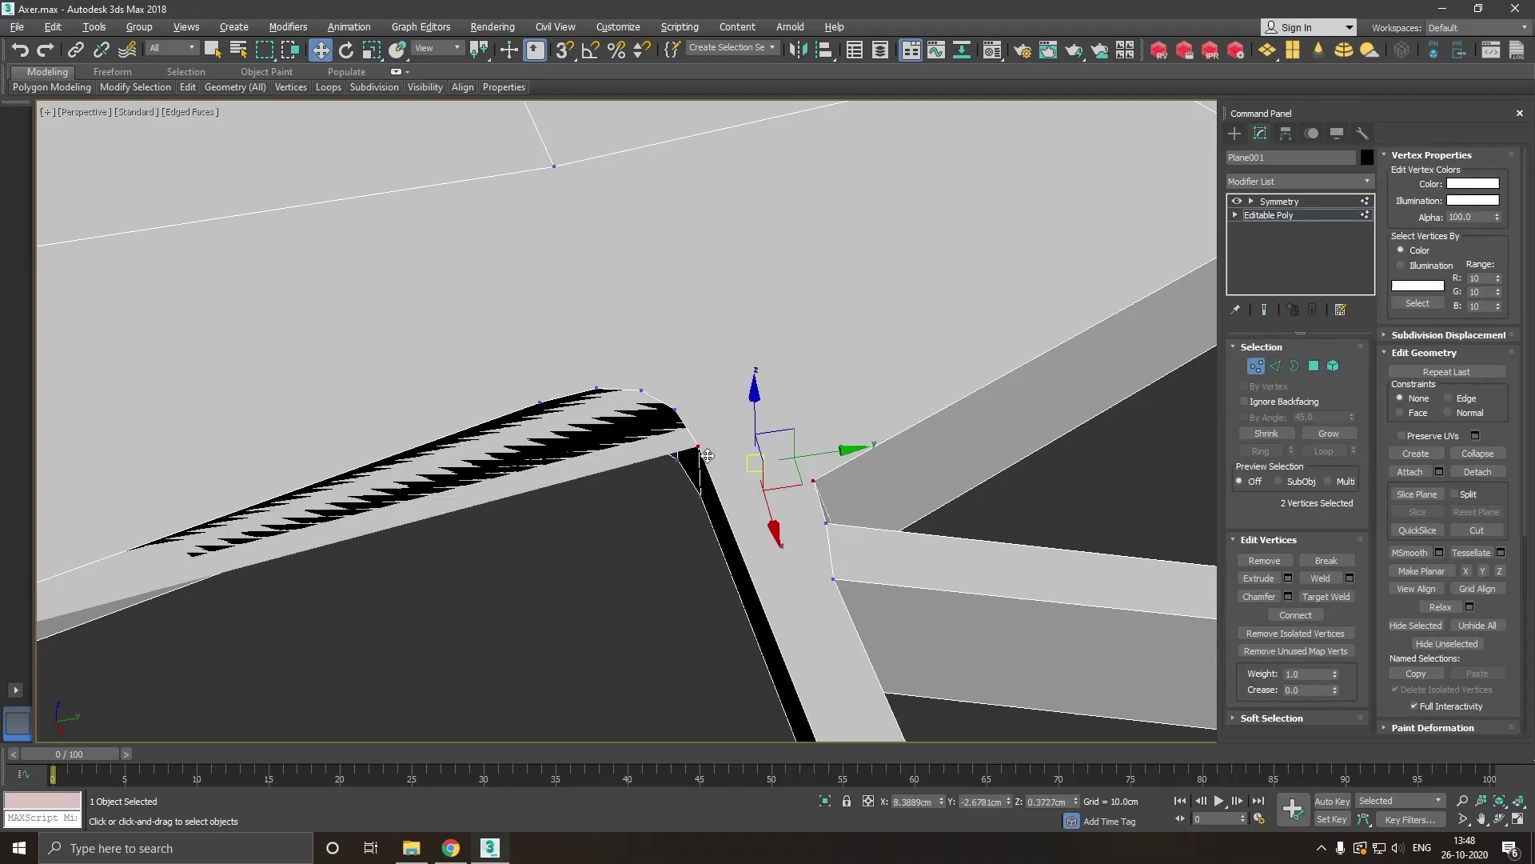
pyautogui.click(1296, 614)
pyautogui.scroll(-2, 590, 461)
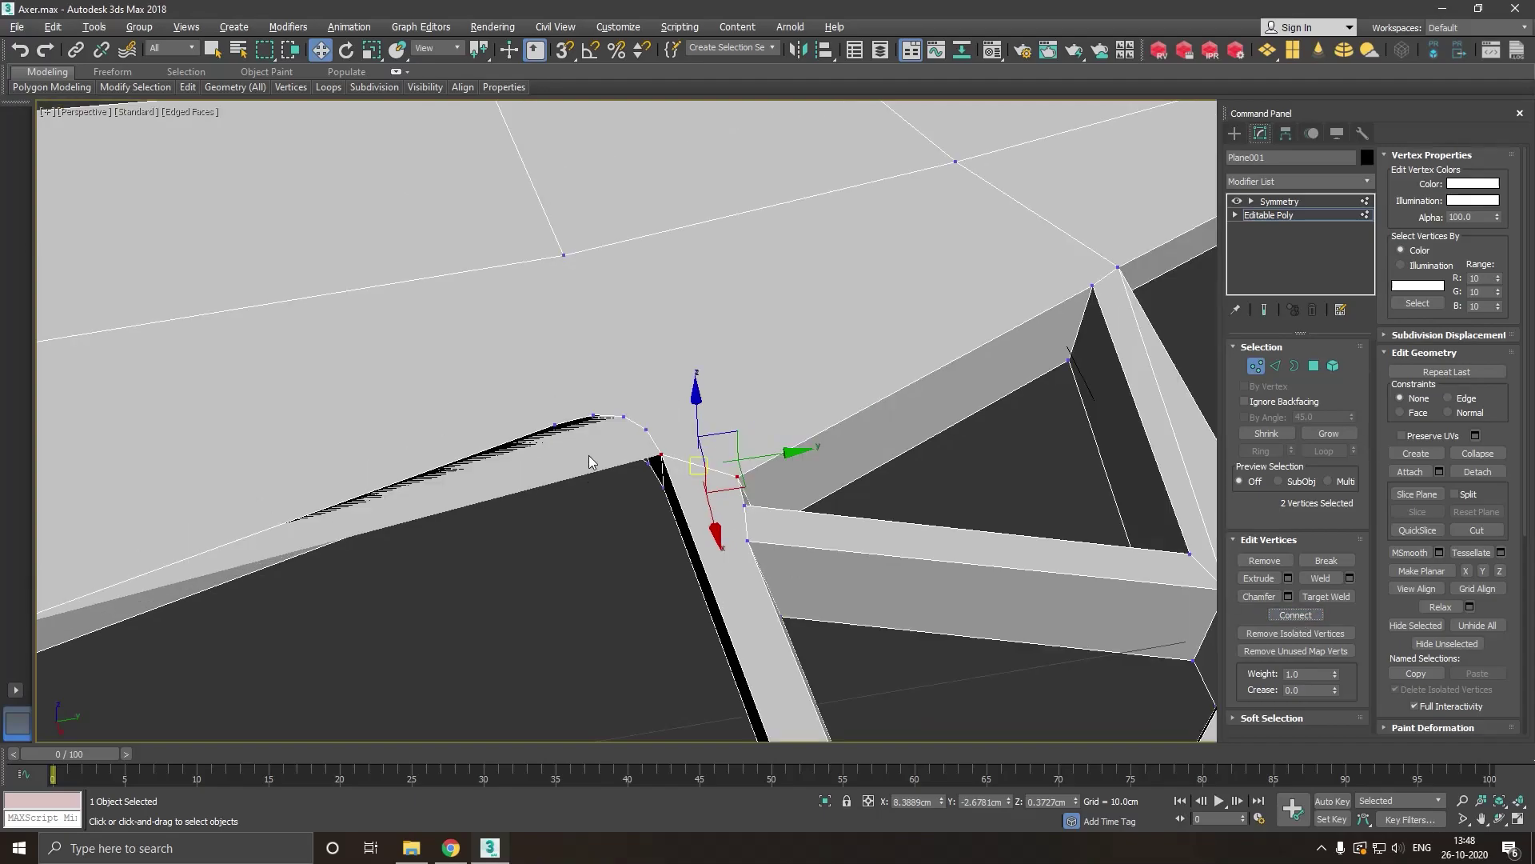
pyautogui.click(565, 255)
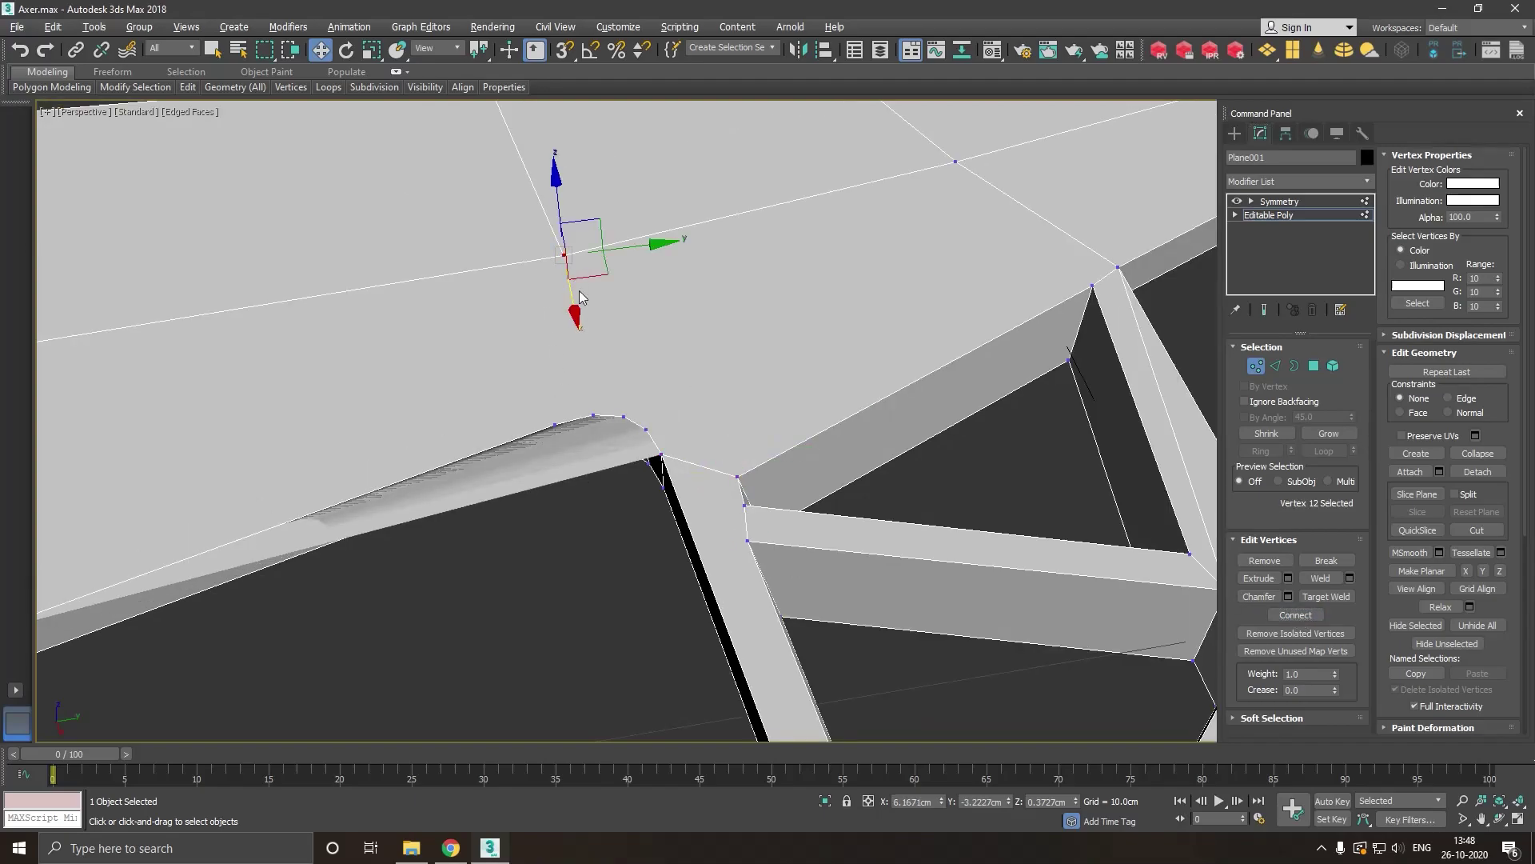
pyautogui.keyDown('ctrl'); pyautogui.click(624, 417); pyautogui.keyUp('ctrl')
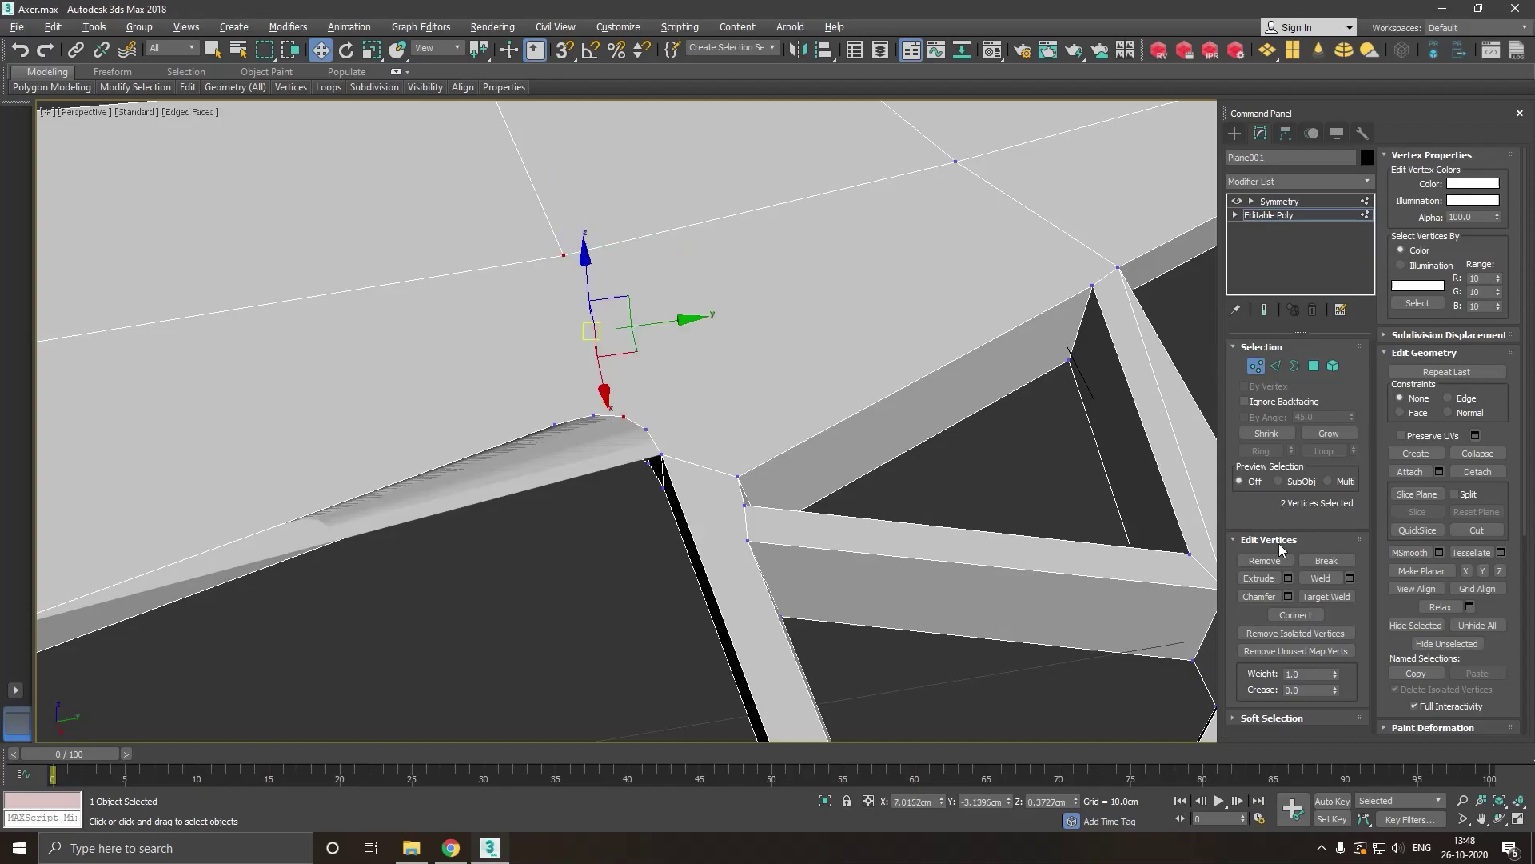
pyautogui.click(1311, 614)
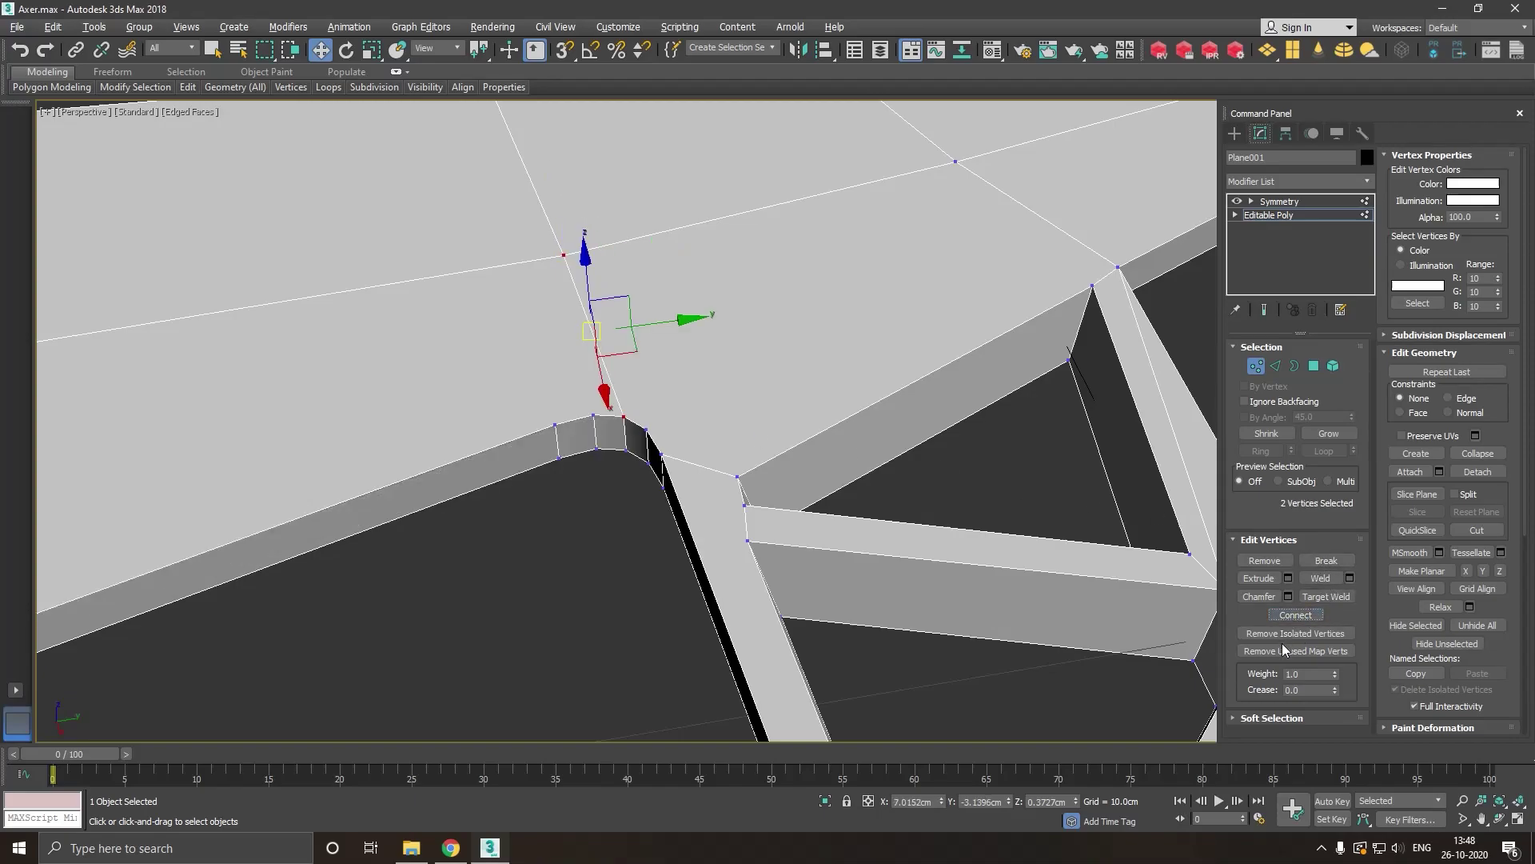
# Connect a chamfered-corner vertex to a vertex farther along the top face.
pyautogui.click(647, 432)
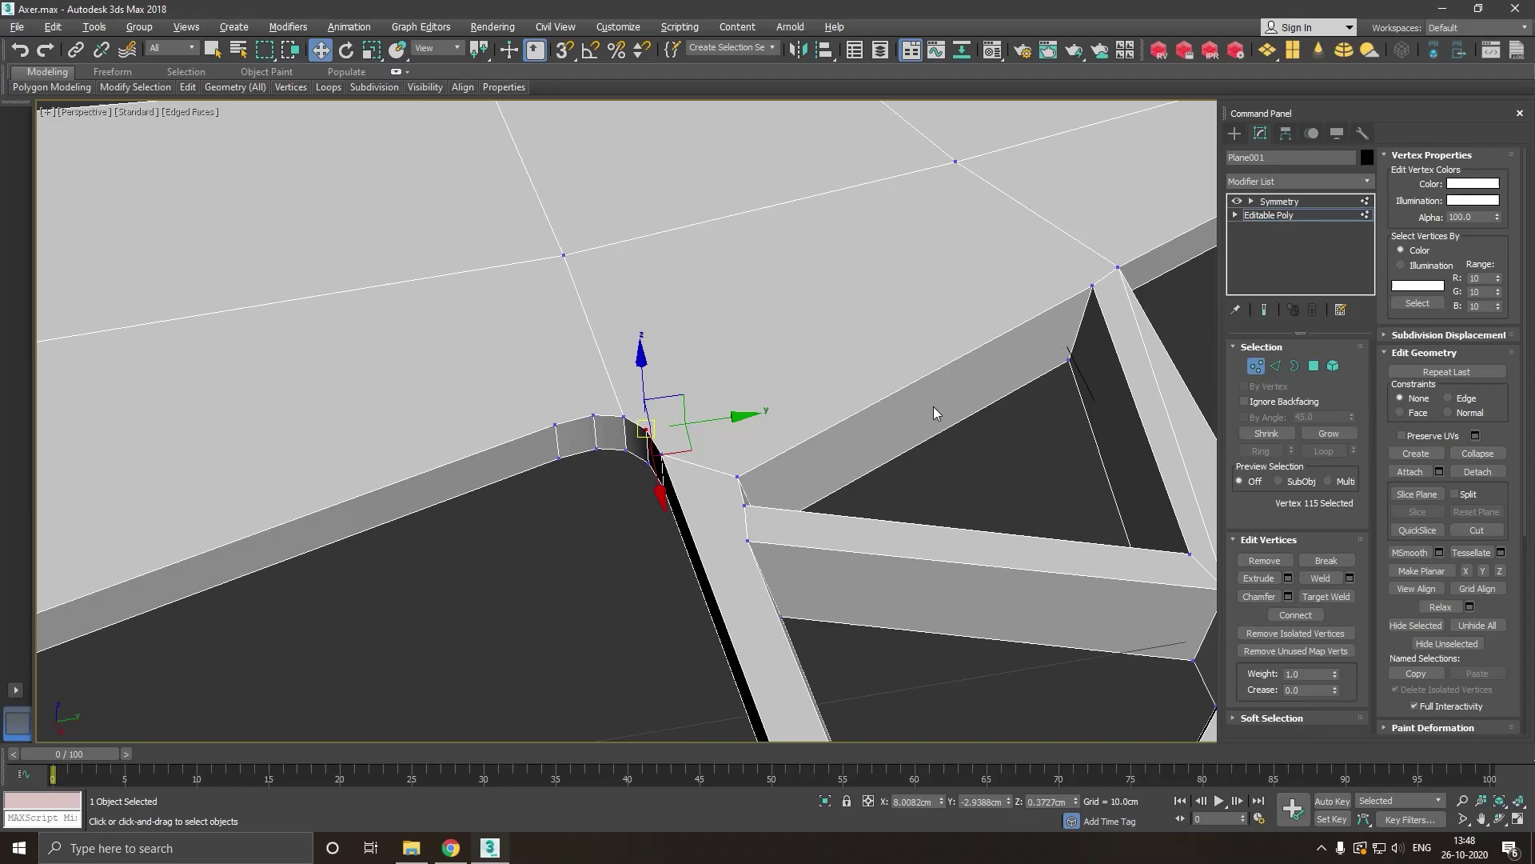
pyautogui.keyDown('ctrl'); pyautogui.click(955, 161); pyautogui.keyUp('ctrl')
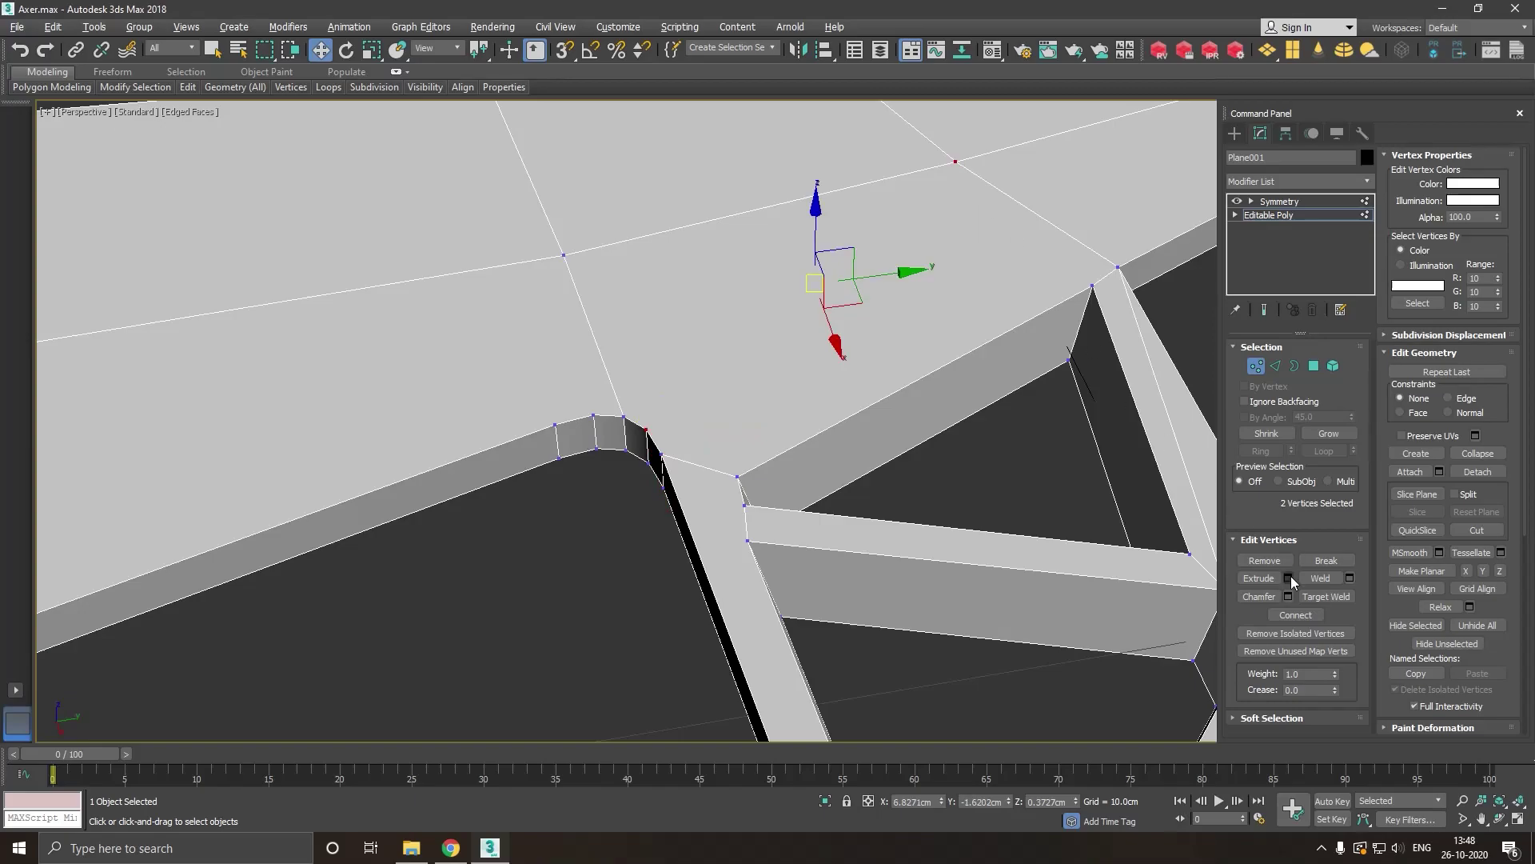
pyautogui.click(1294, 613)
pyautogui.scroll(-2, 741, 487)
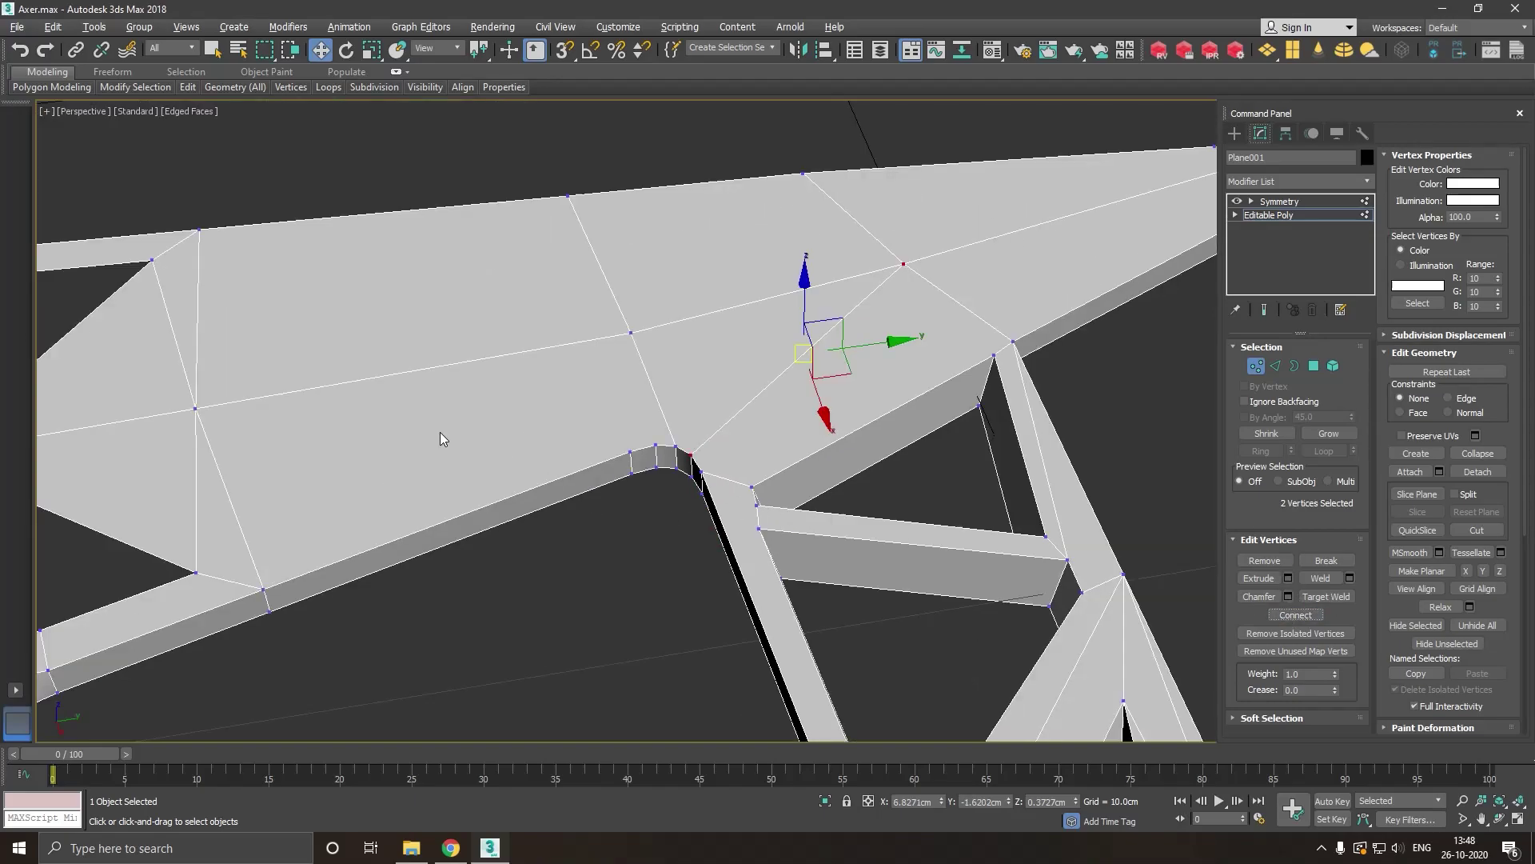
pyautogui.scroll(-1, 599, 496)
pyautogui.scroll(-1, 632, 504)
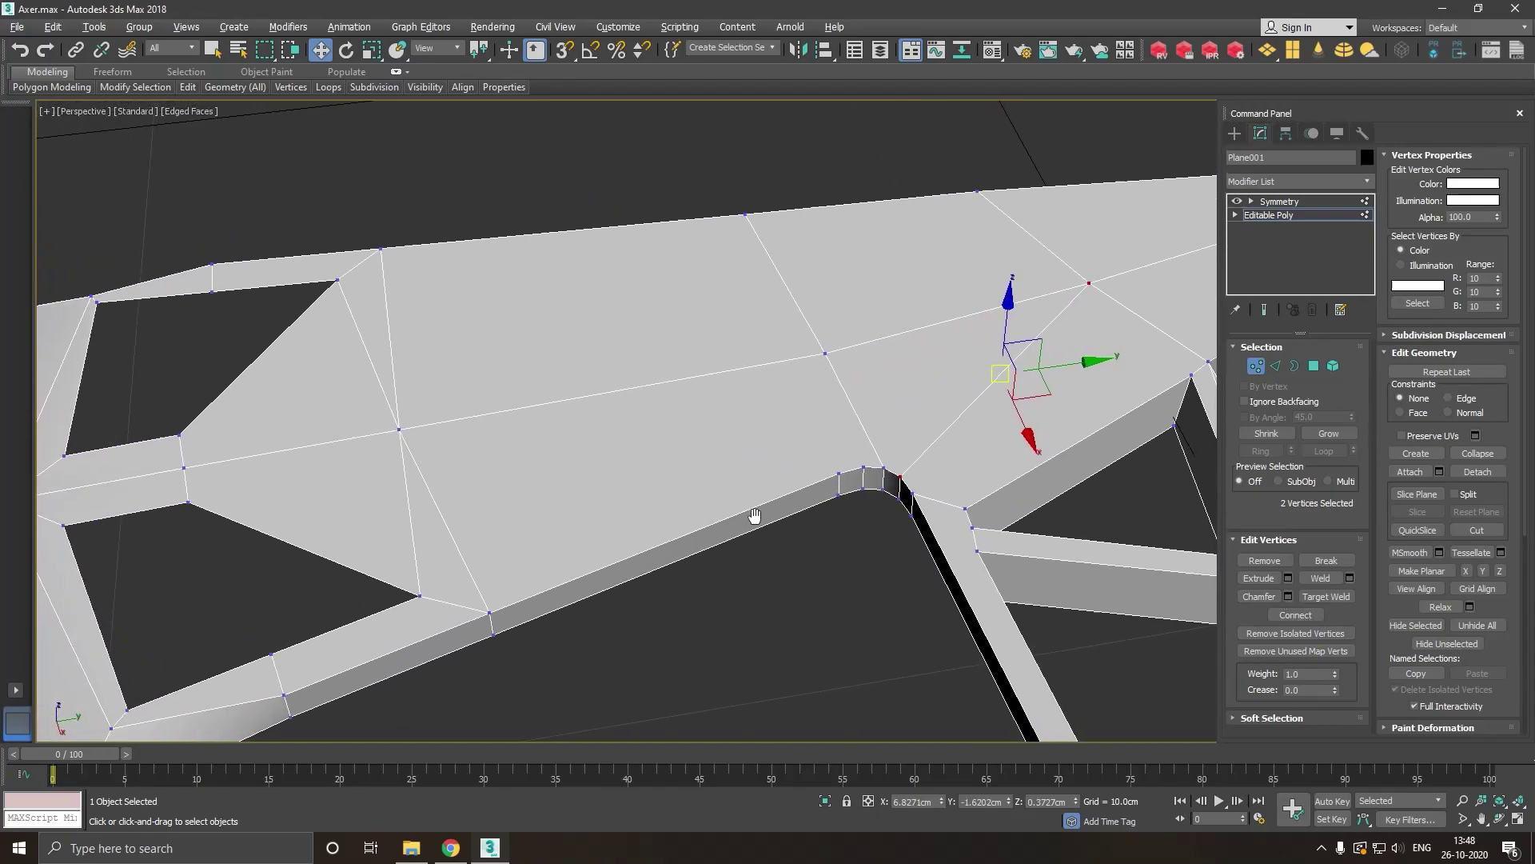
pyautogui.scroll(-1, 531, 475)
pyautogui.scroll(-1, 530, 475)
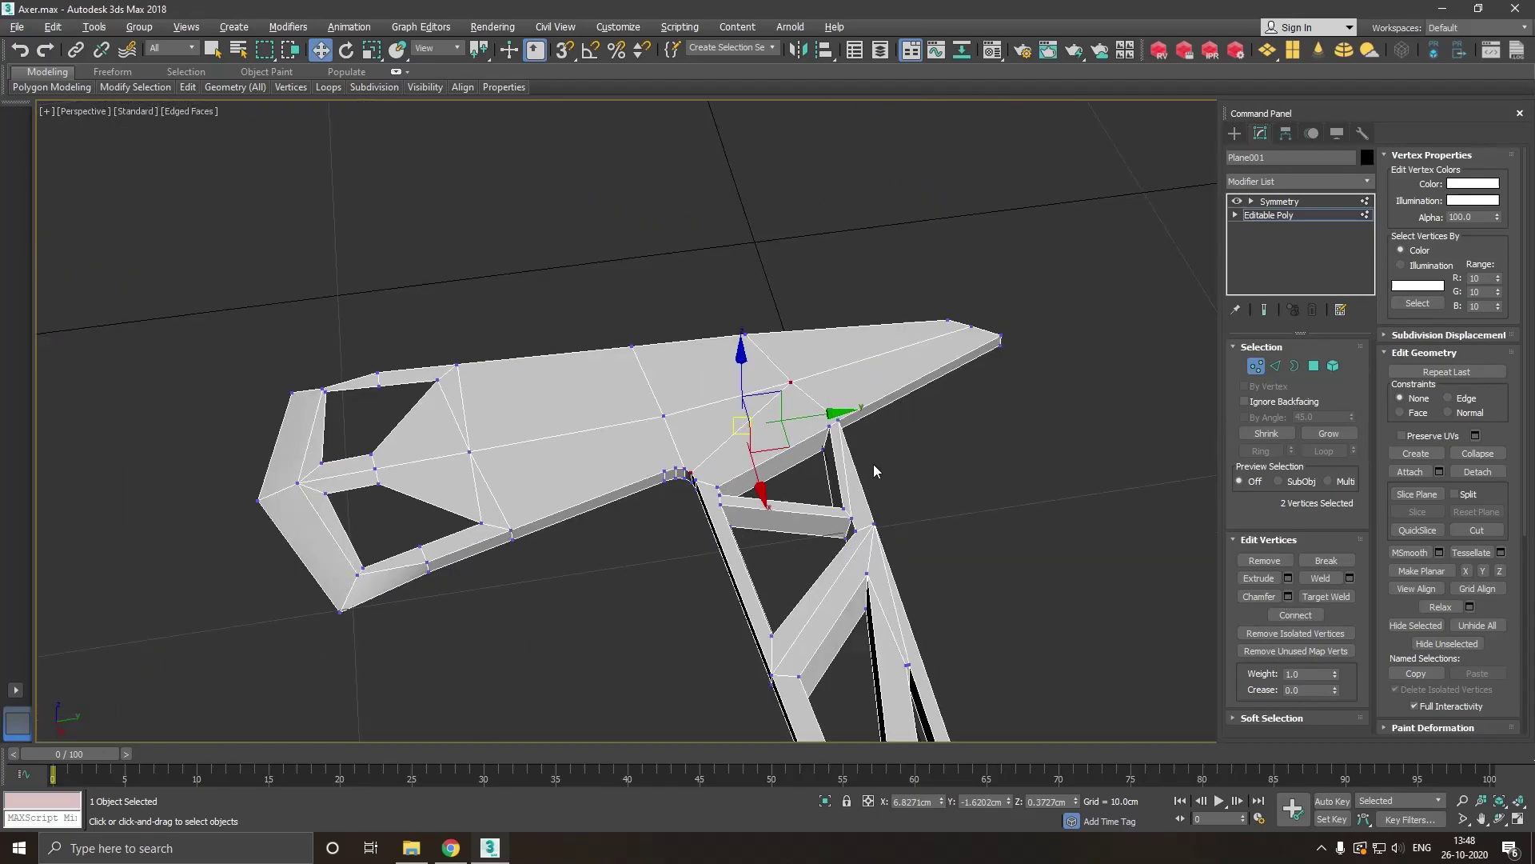
# Select the two blade-tip edges and move them slightly down on Z.
pyautogui.keyDown('alt'); pyautogui.moveTo(864, 516); pyautogui.dragTo(742, 489, button='middle'); pyautogui.keyUp('alt')
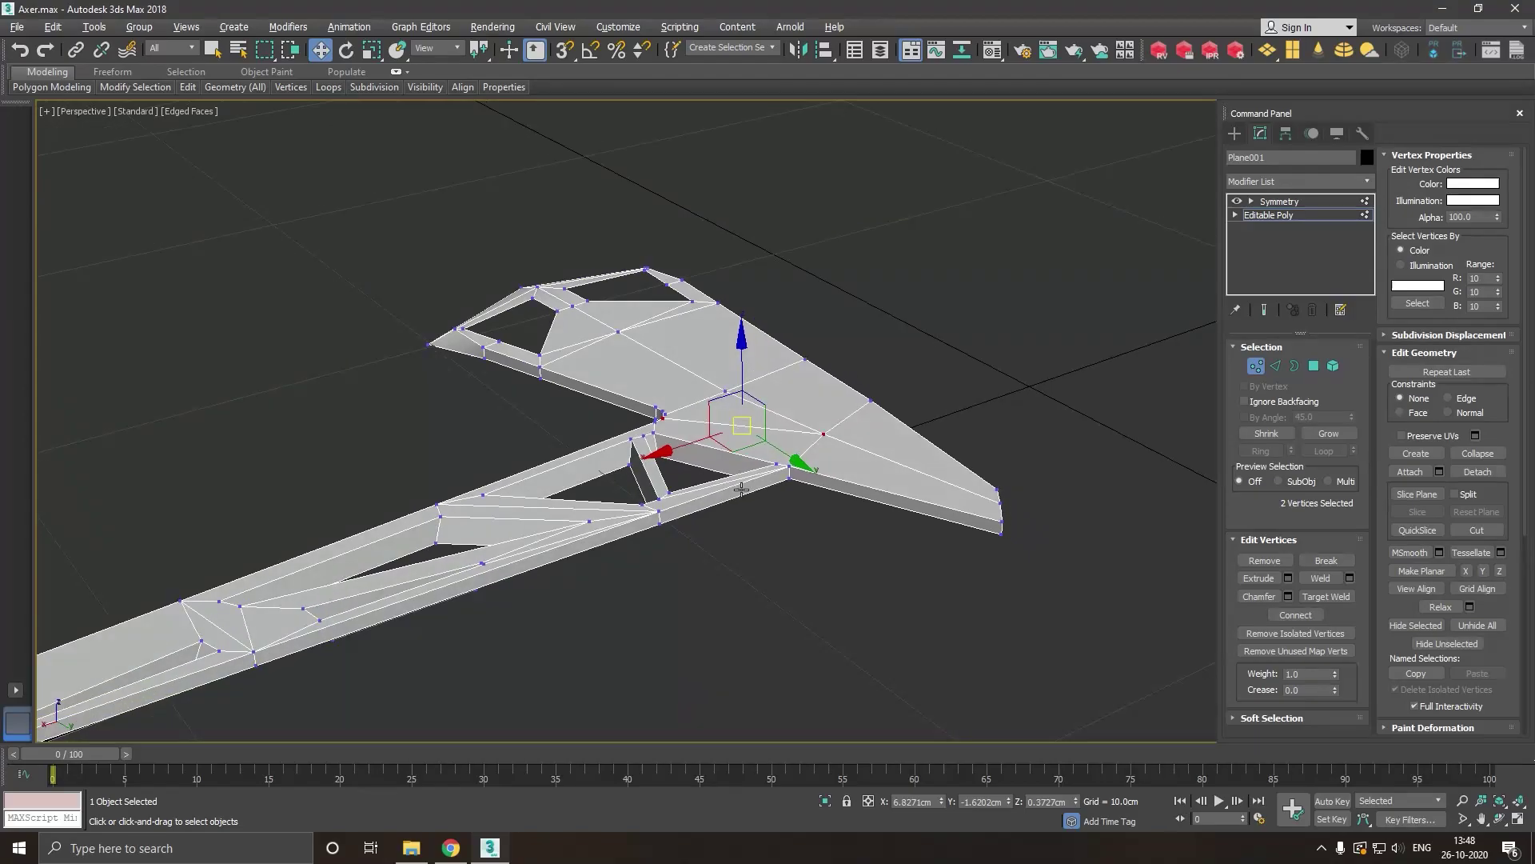
pyautogui.scroll(3, 854, 464)
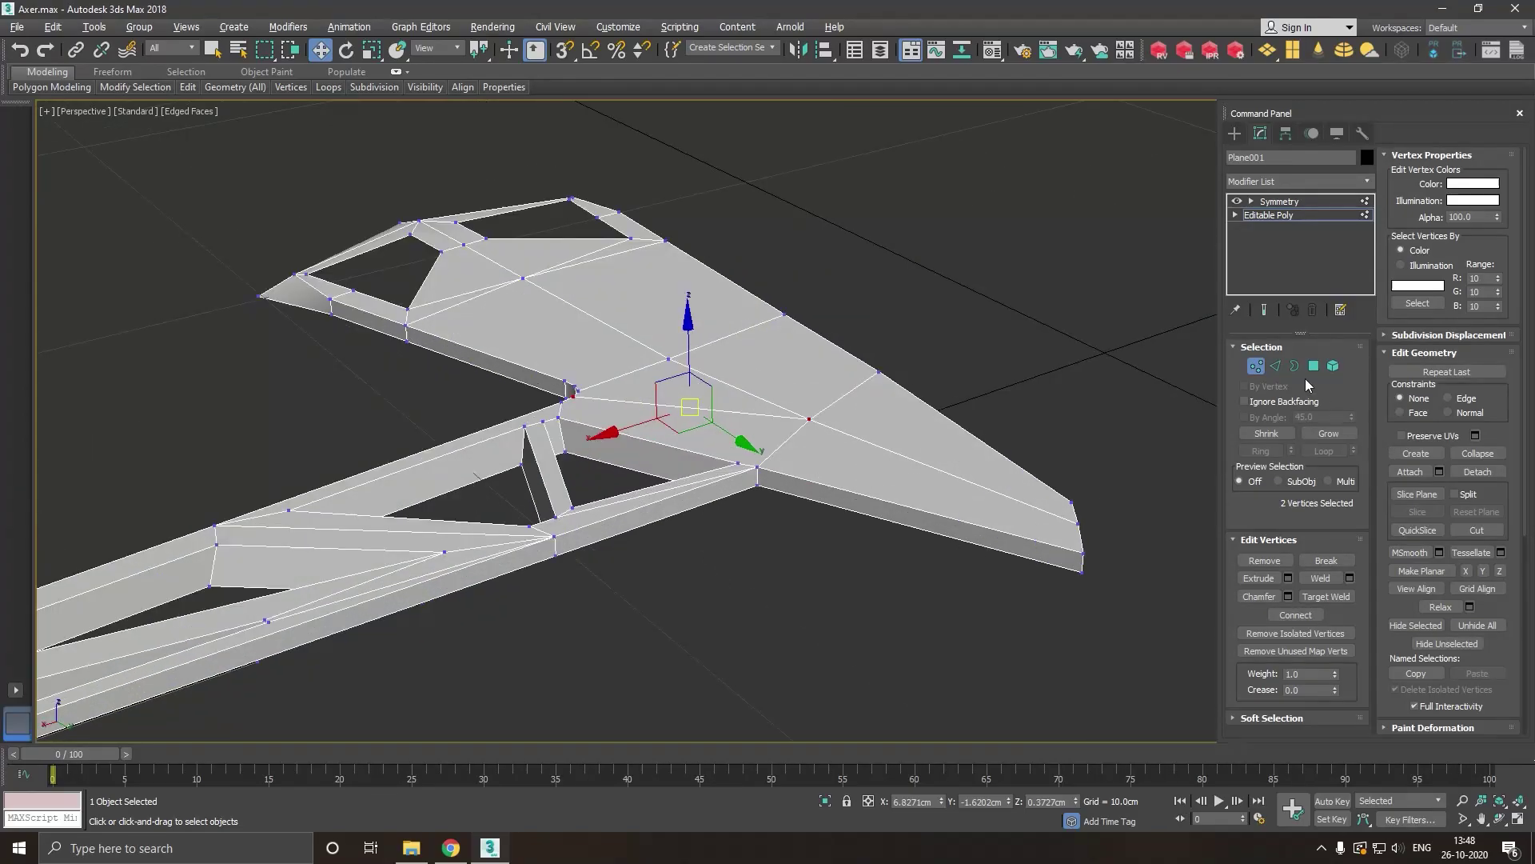
pyautogui.click(1275, 365)
pyautogui.click(1084, 532)
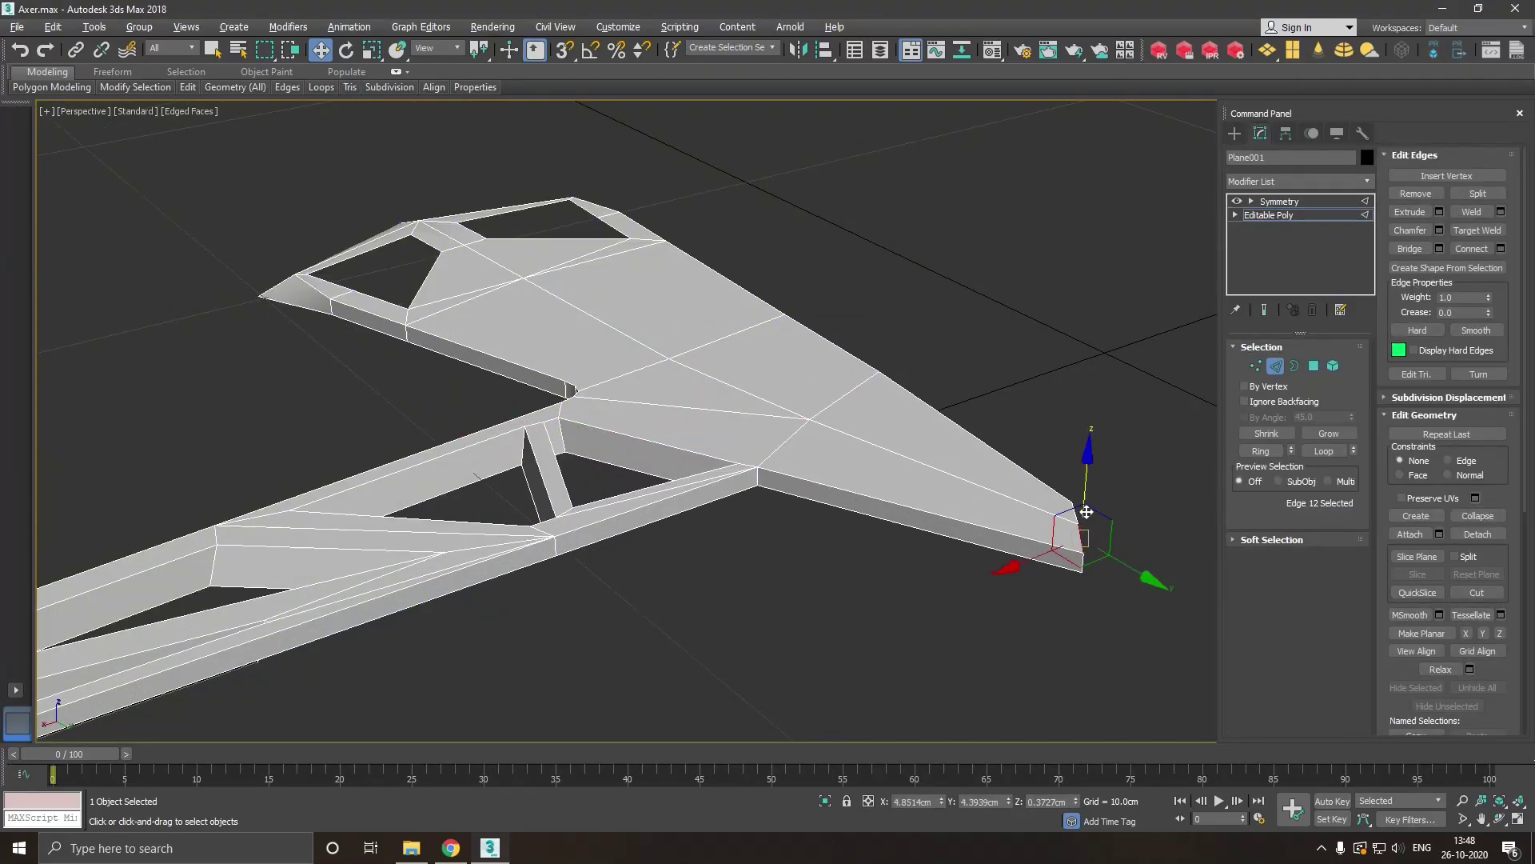
pyautogui.keyDown('ctrl'); pyautogui.click(1081, 516); pyautogui.keyUp('ctrl')
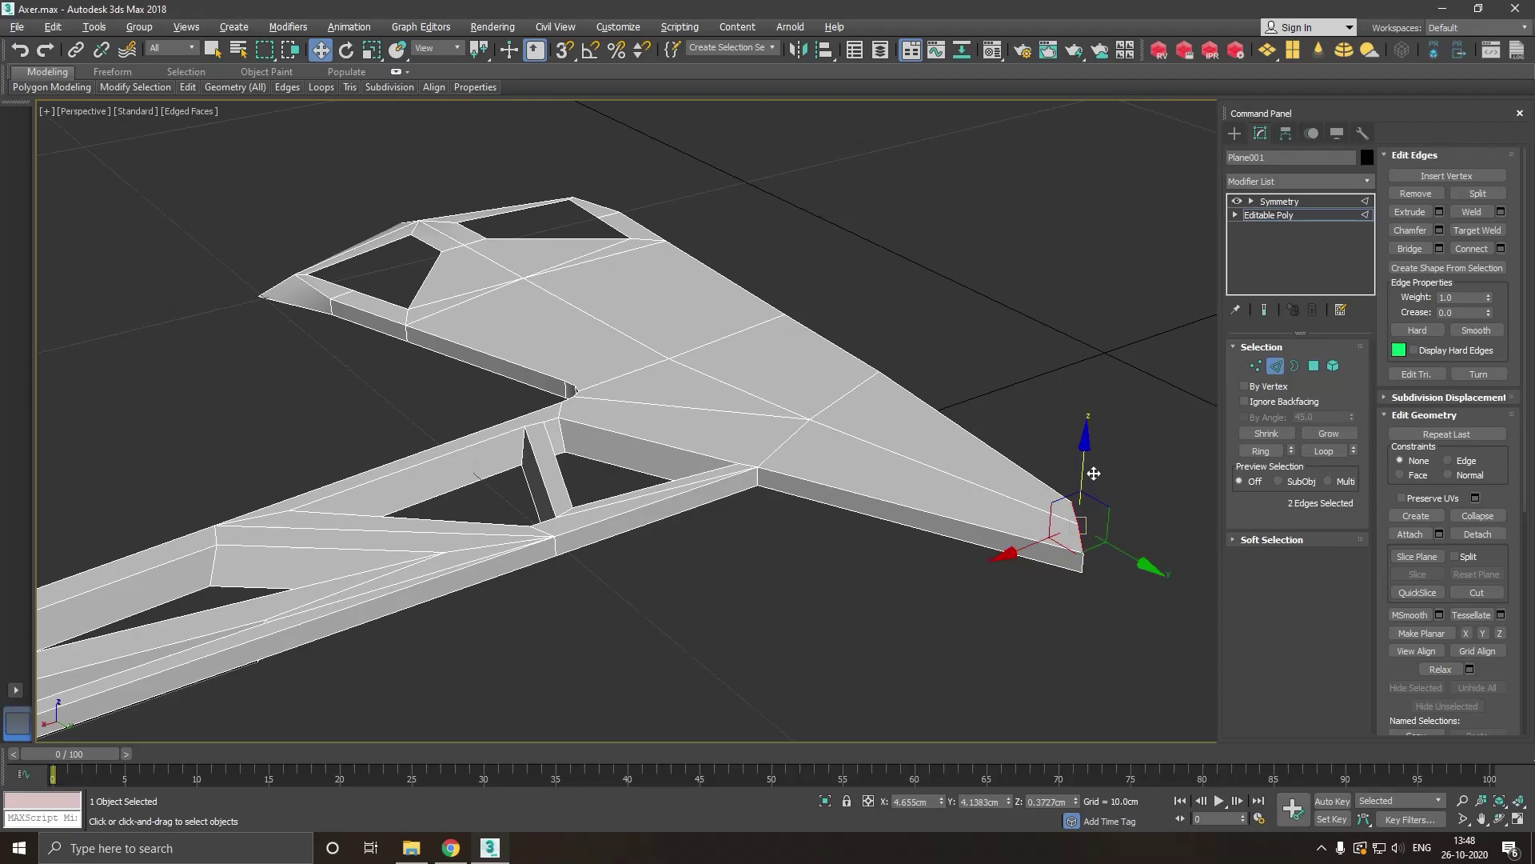
pyautogui.moveTo(1091, 471); pyautogui.dragTo(1093, 487)
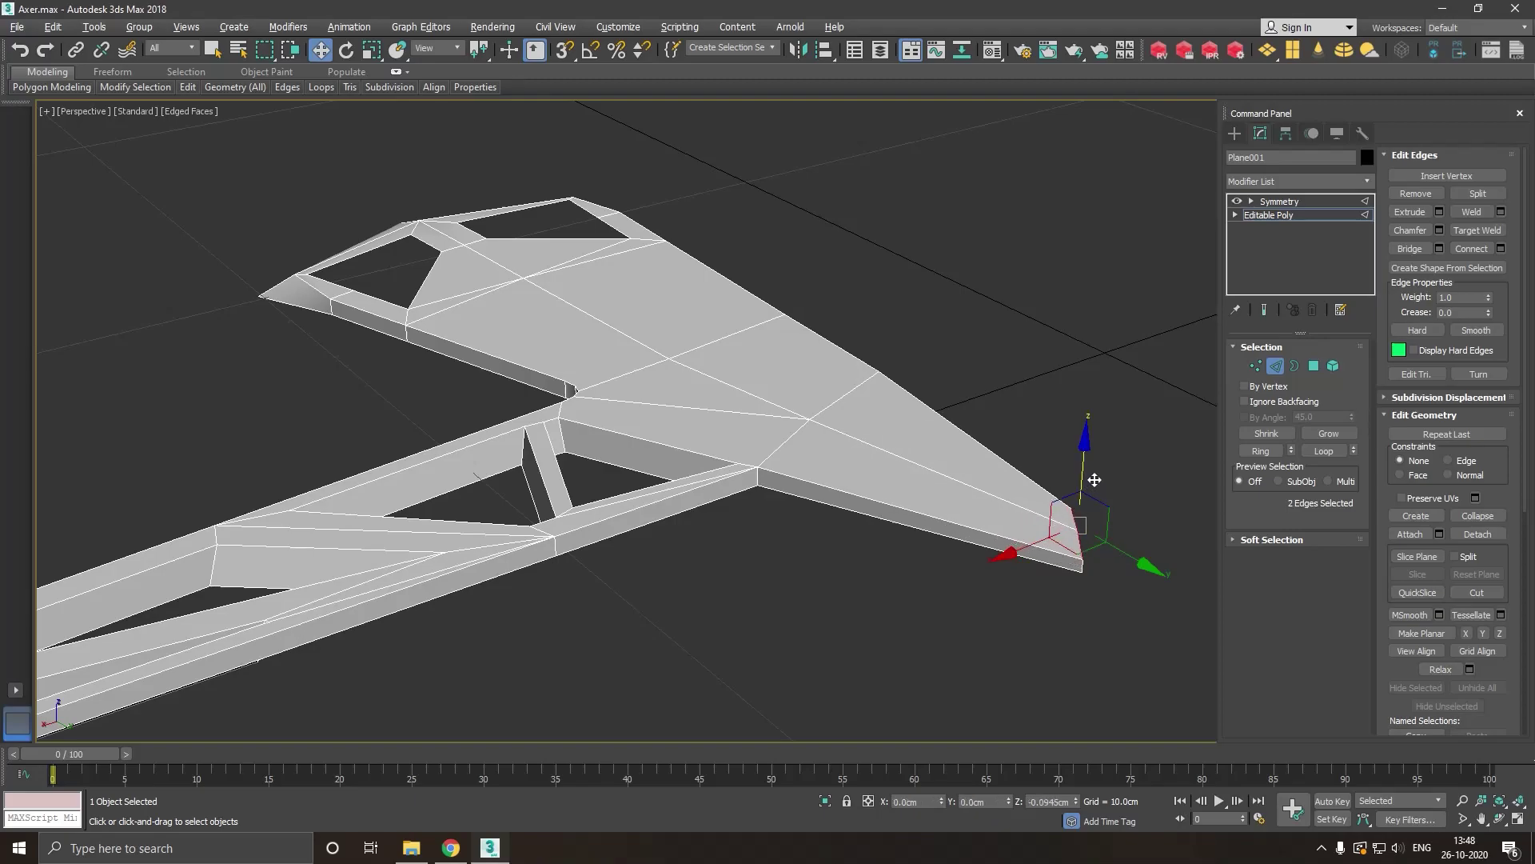
# Lower the blade-tip edge a little further and check the tapered tip on the whole axe.
pyautogui.moveTo(943, 491)
pyautogui.keyDown('alt'); pyautogui.mouseDown(button='middle')
pyautogui.moveTo(846, 454)
pyautogui.moveTo(1213, 607)
pyautogui.moveTo(1021, 638)
pyautogui.mouseUp(button='middle'); pyautogui.keyUp('alt')
pyautogui.scroll(3, 826, 596)
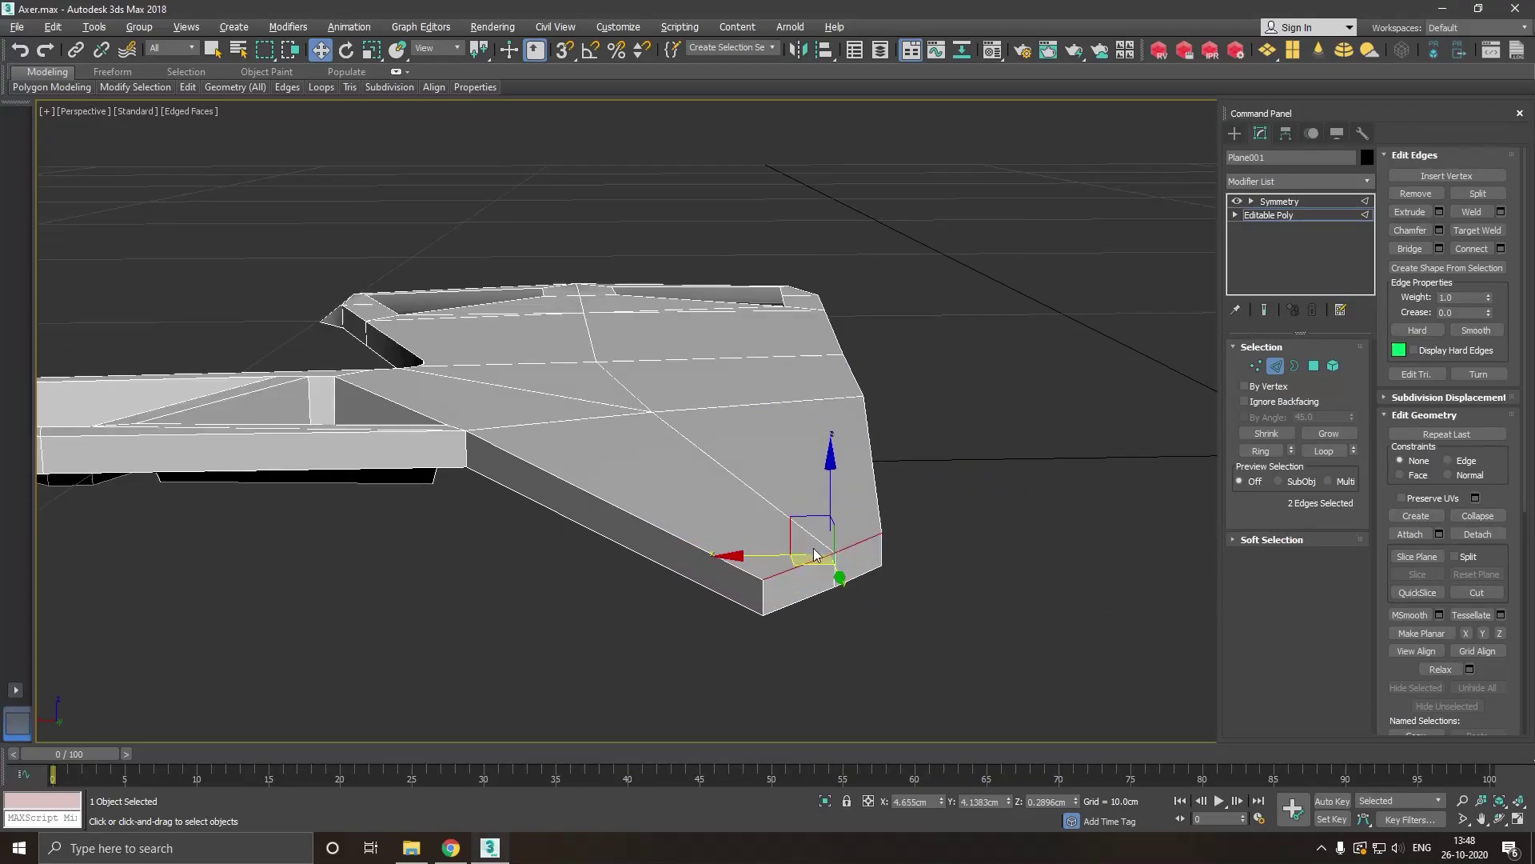
pyautogui.moveTo(831, 496); pyautogui.dragTo(835, 518)
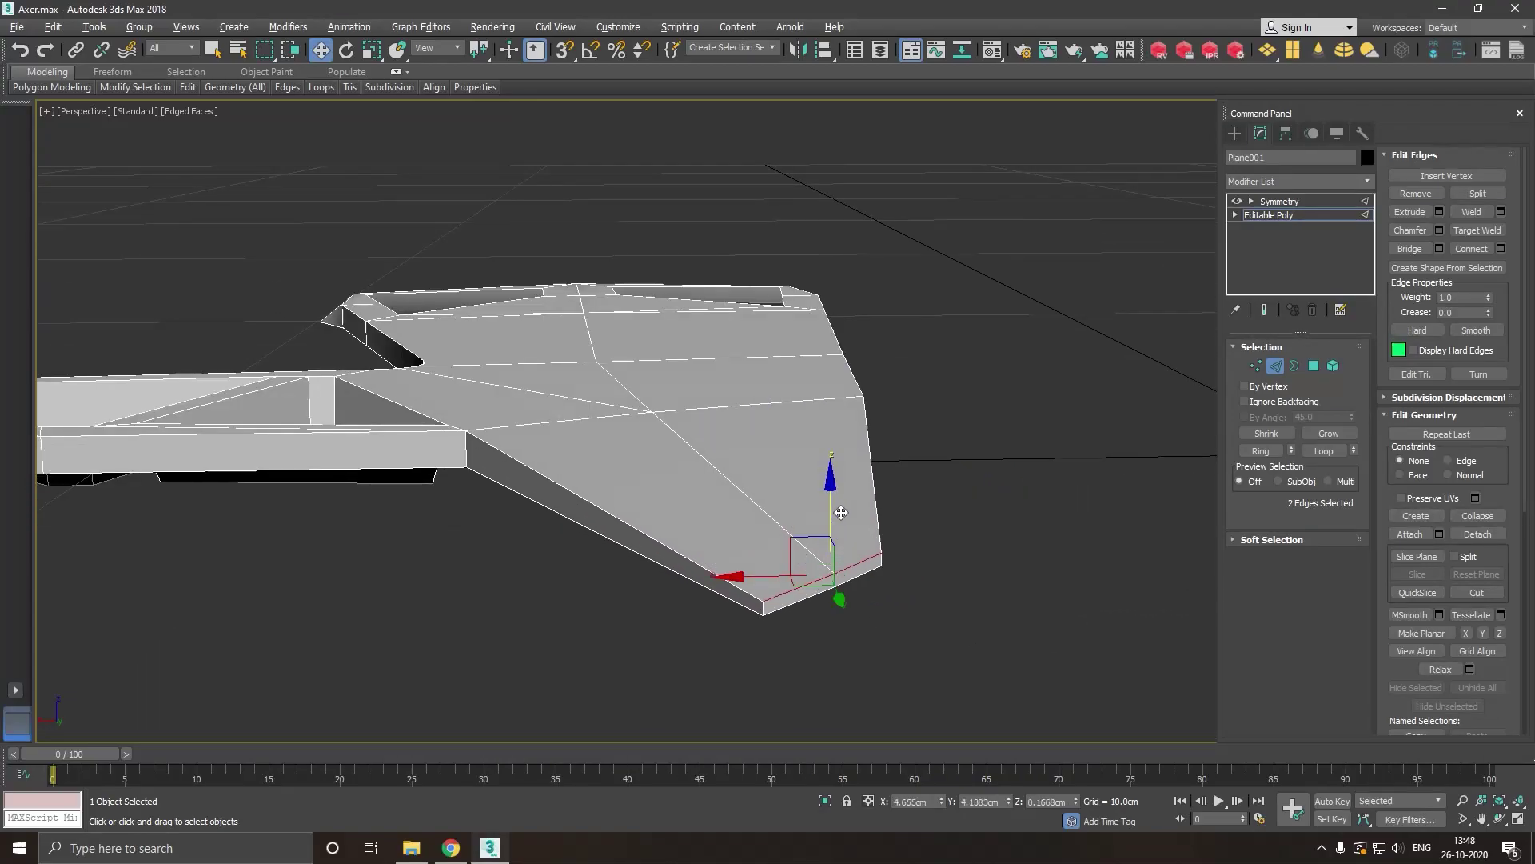
pyautogui.scroll(4, 680, 524)
pyautogui.scroll(-5, 823, 505)
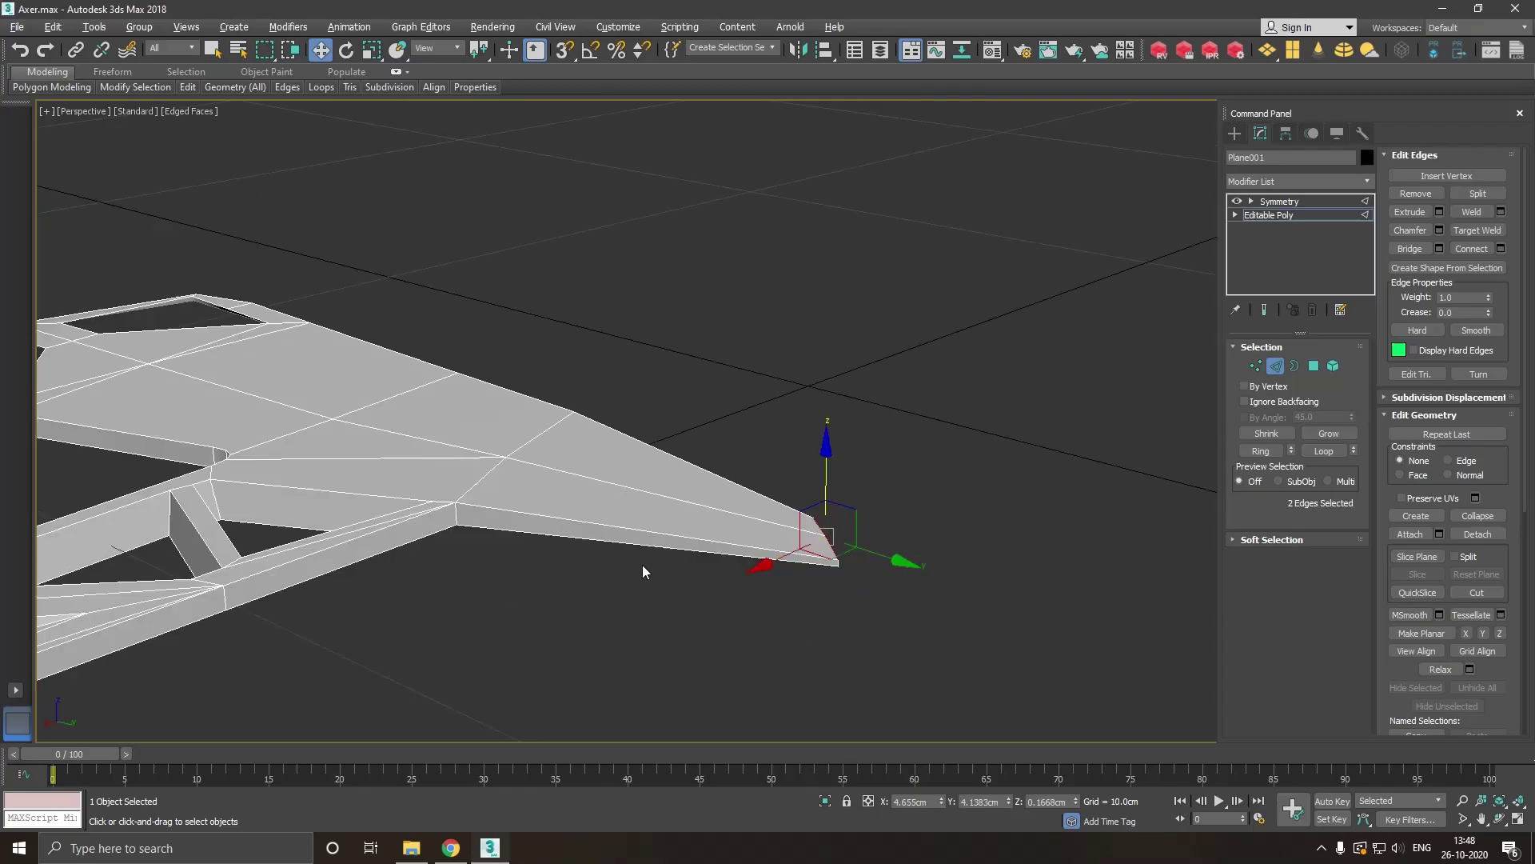
pyautogui.scroll(-2, 809, 569)
pyautogui.moveTo(808, 569)
pyautogui.keyDown('alt'); pyautogui.mouseDown(button='middle')
pyautogui.moveTo(830, 559)
pyautogui.moveTo(800, 582)
pyautogui.moveTo(894, 633)
pyautogui.moveTo(859, 640)
pyautogui.moveTo(862, 585)
pyautogui.moveTo(835, 612)
pyautogui.mouseUp(button='middle'); pyautogui.keyUp('alt')
pyautogui.scroll(2, 787, 552)
pyautogui.scroll(2, 788, 551)
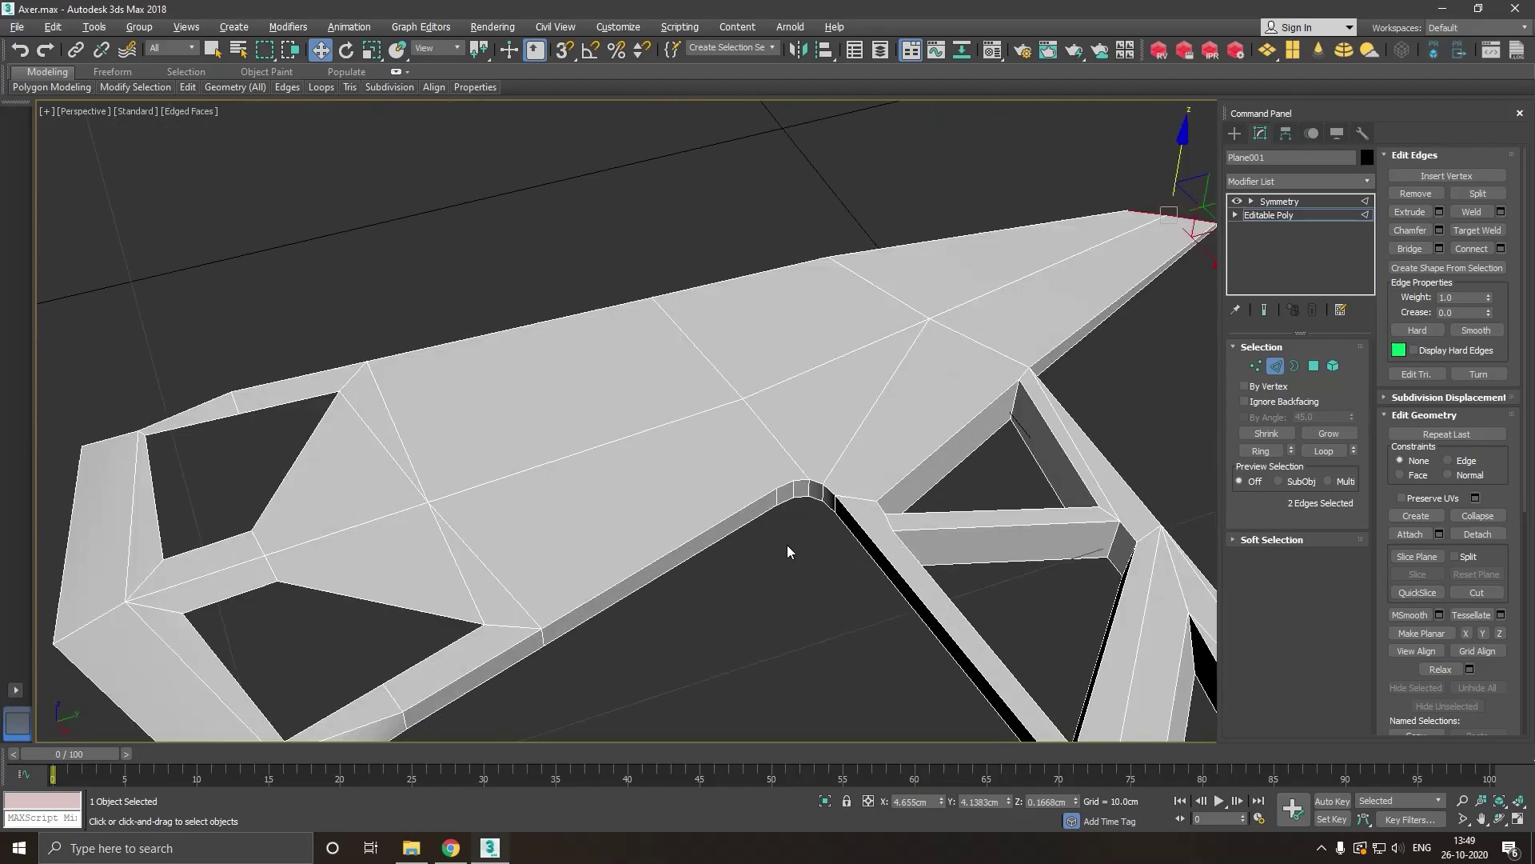
pyautogui.scroll(-1, 704, 548)
pyautogui.scroll(-1, 678, 456)
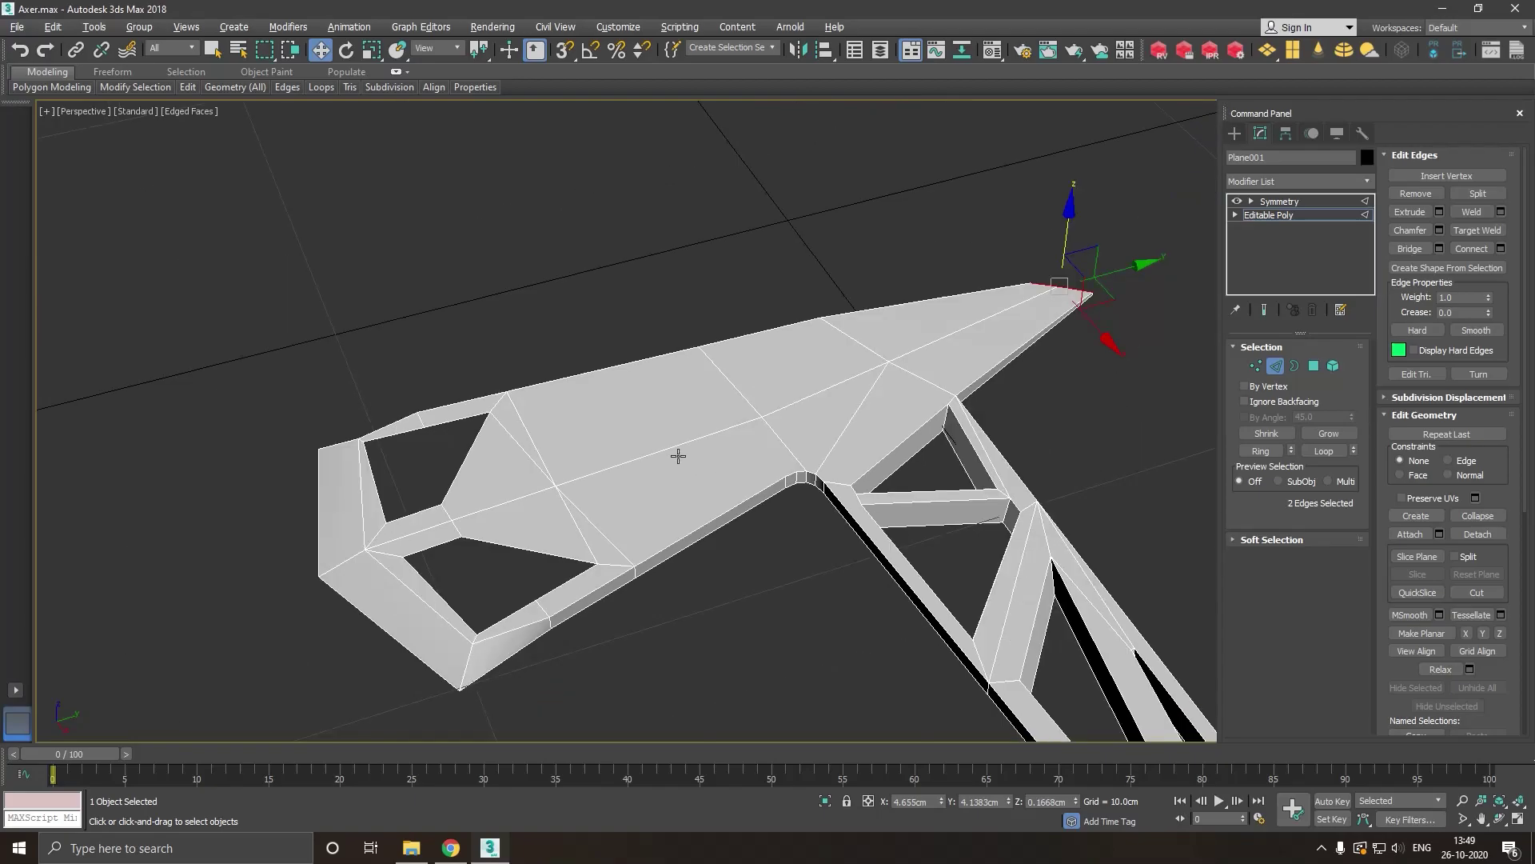
pyautogui.click(1294, 366)
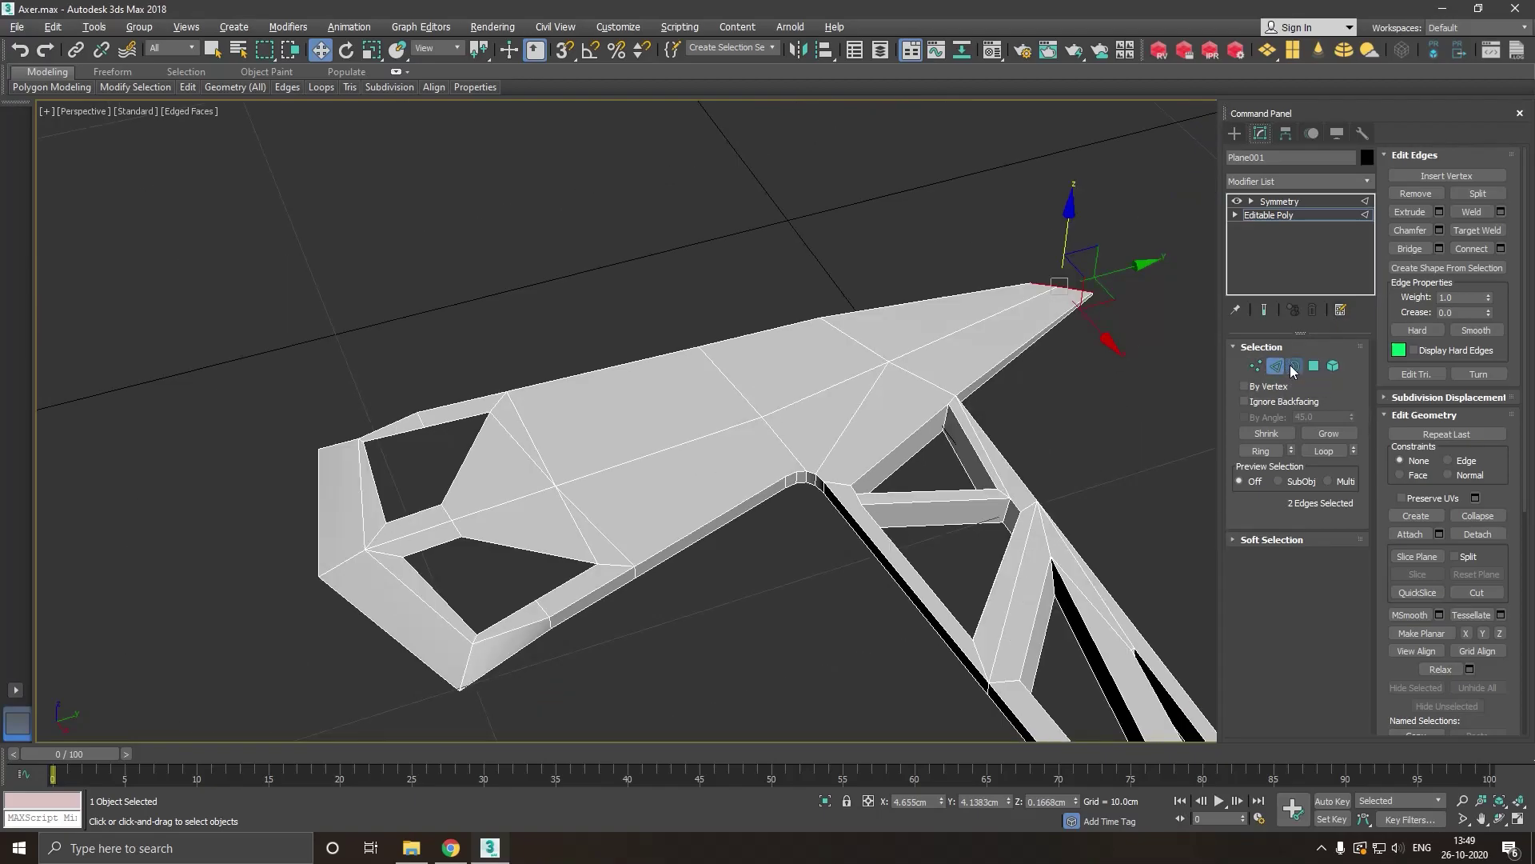
# Shift-drag both hole borders down on Z and scale them uniformly to 86%.
pyautogui.click(421, 513)
pyautogui.keyDown('ctrl'); pyautogui.click(505, 562); pyautogui.keyUp('ctrl')
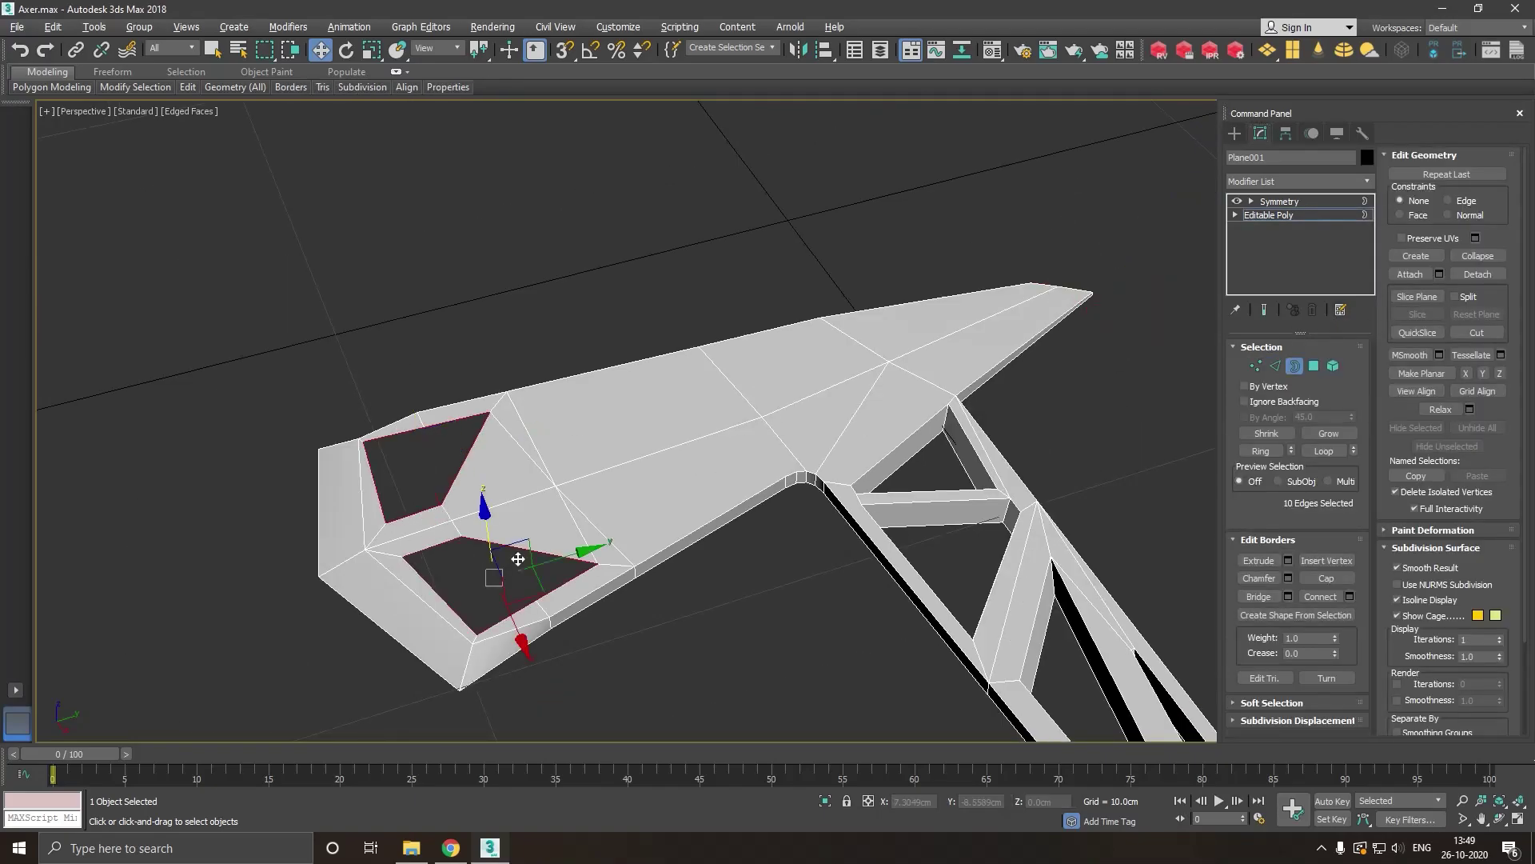
pyautogui.keyDown('shift'); pyautogui.moveTo(497, 528); pyautogui.dragTo(509, 549); pyautogui.keyUp('shift')
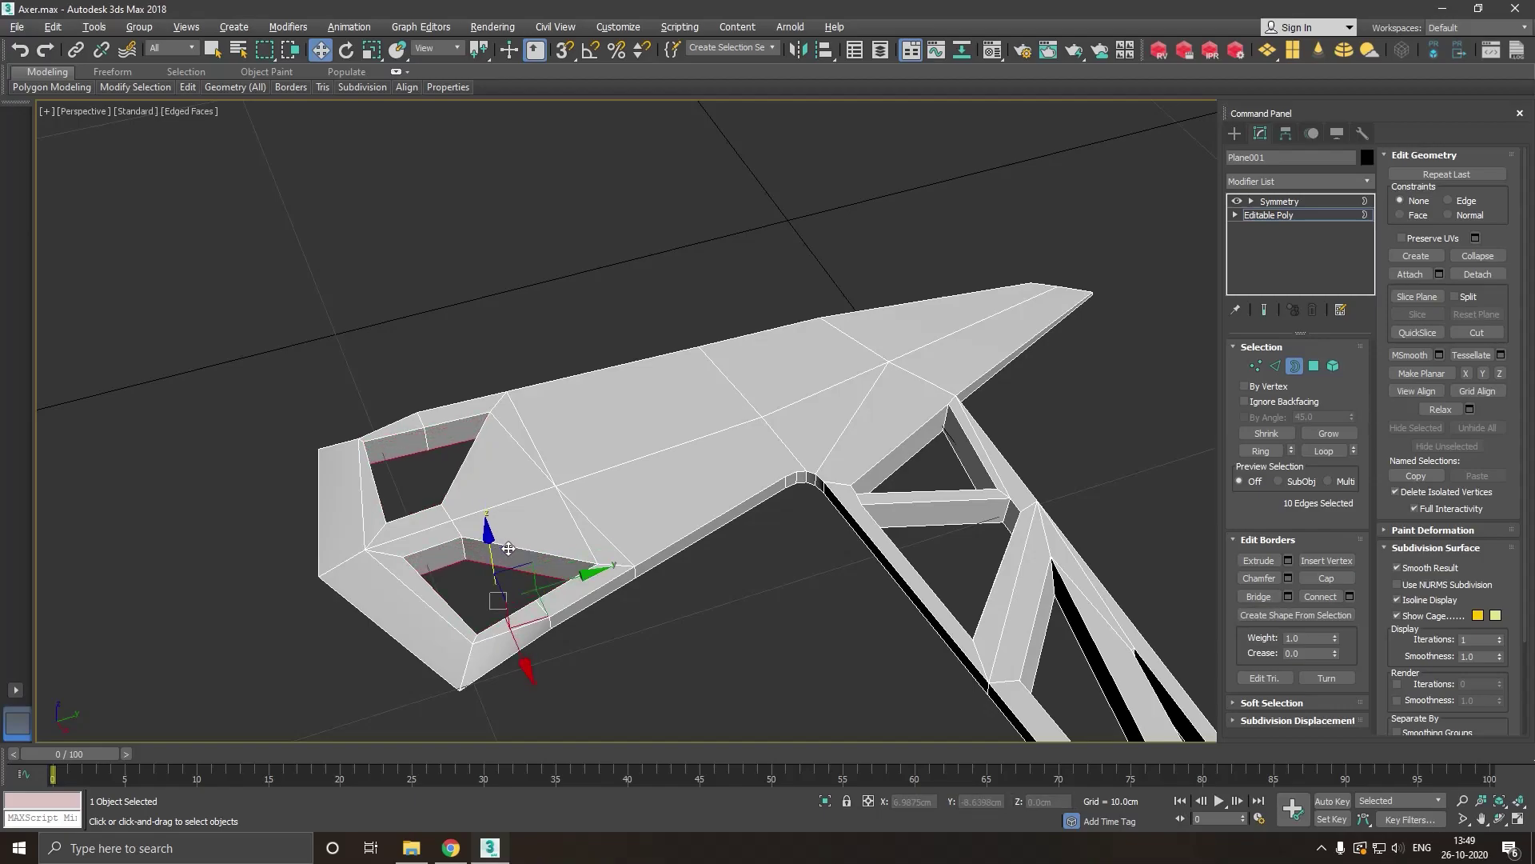
pyautogui.click(371, 50)
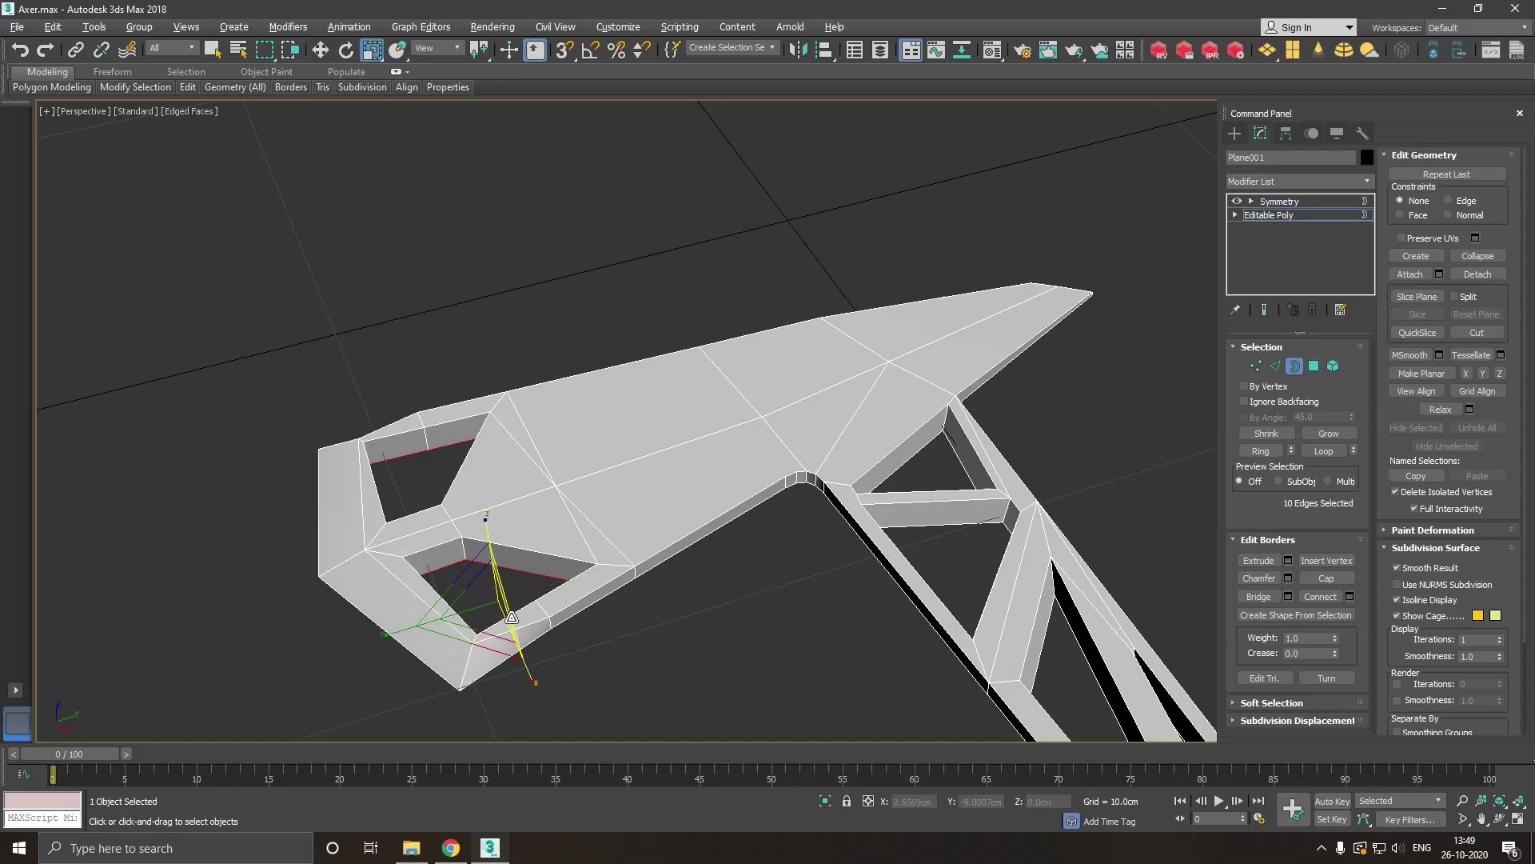
pyautogui.moveTo(494, 610); pyautogui.dragTo(504, 622)
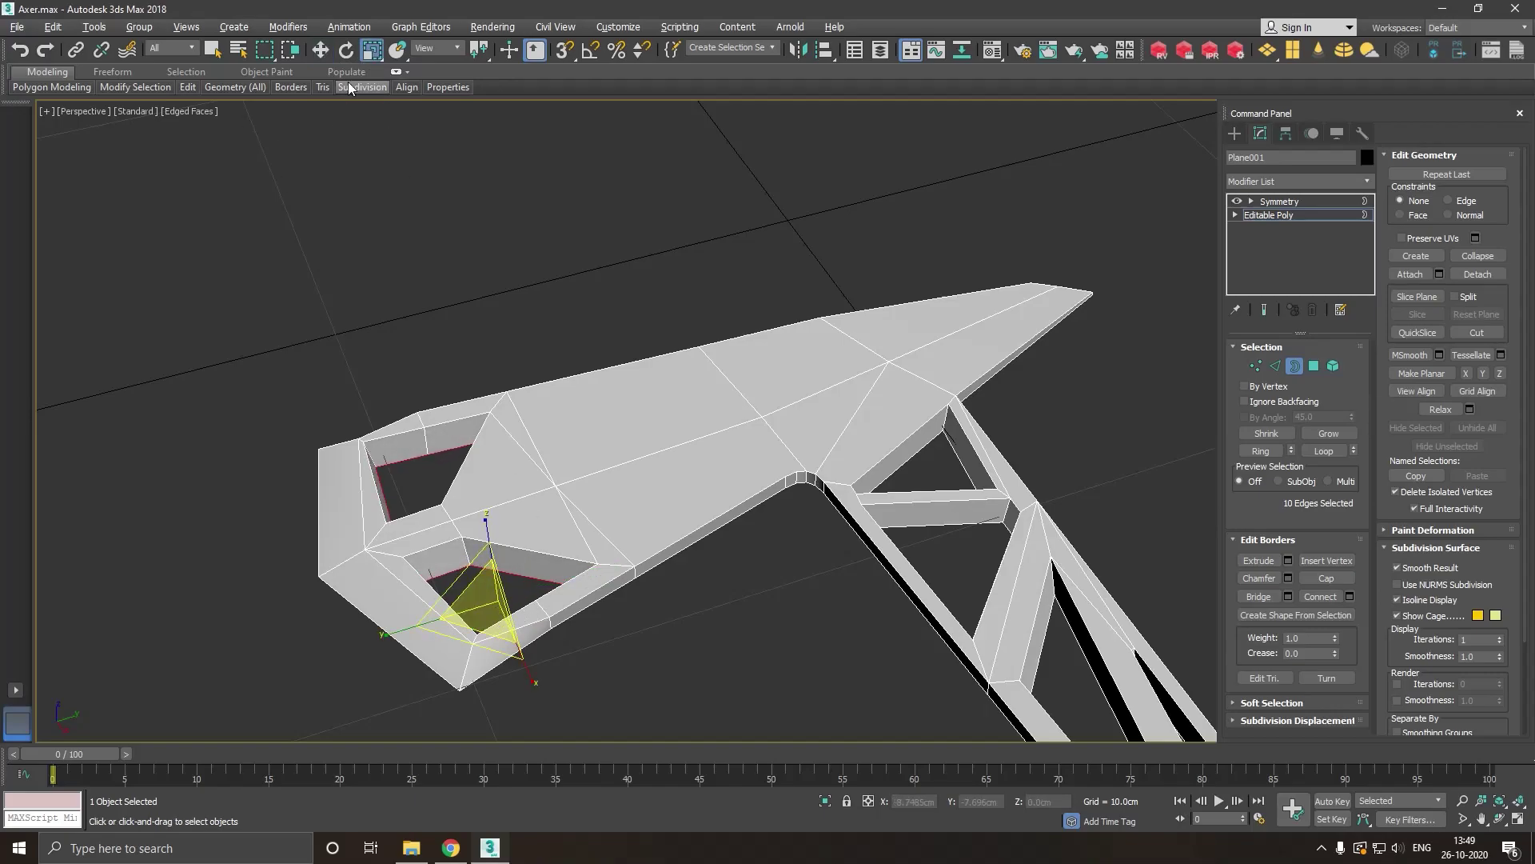
pyautogui.click(327, 49)
# Select the Symmetry modifier and orbit to a low, close view of the mirrored axe.
pyautogui.click(1275, 201)
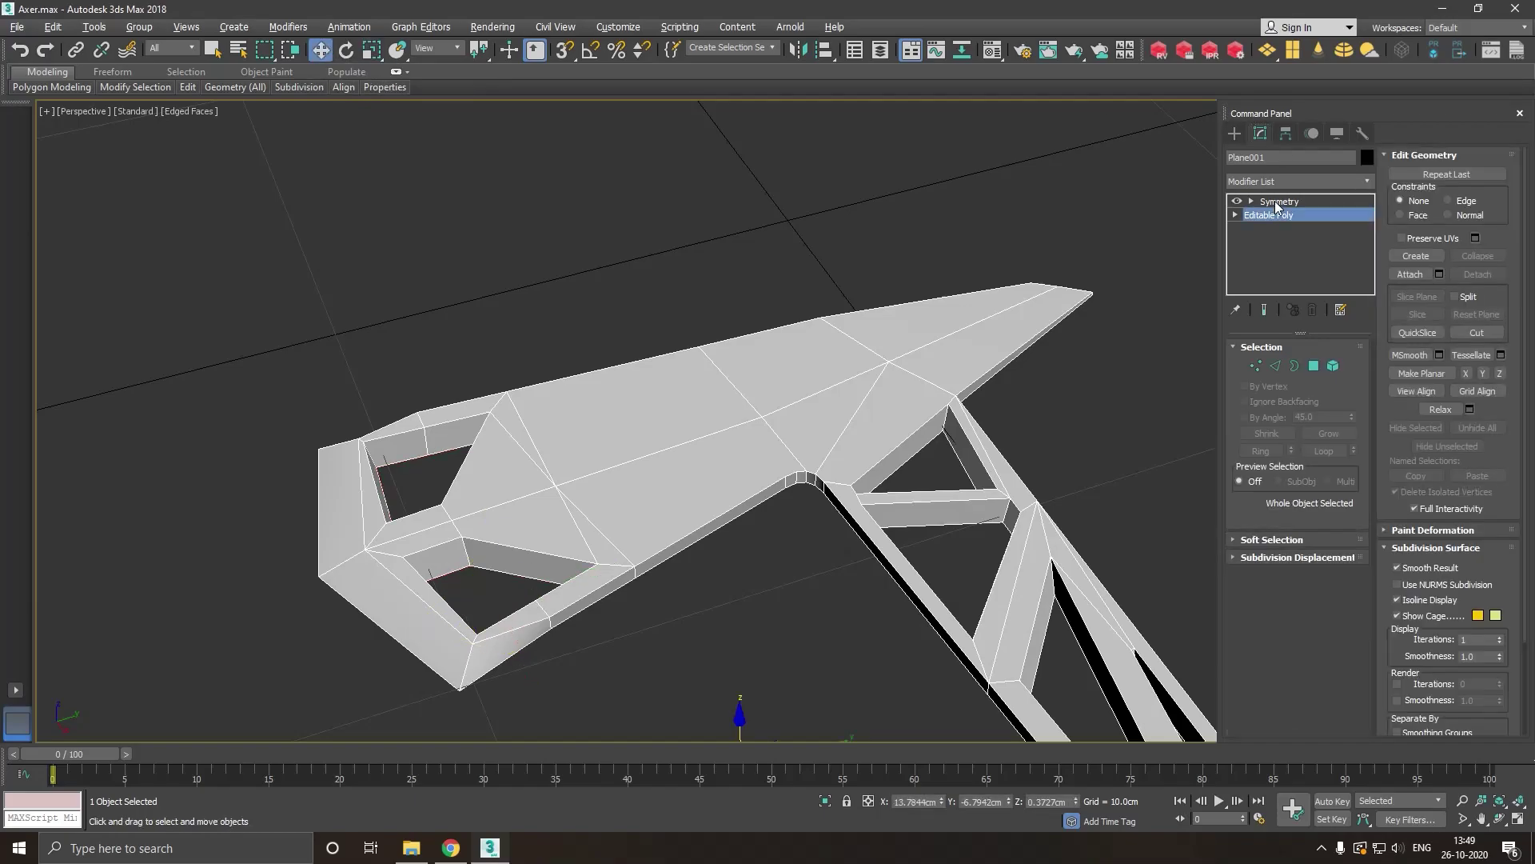
pyautogui.scroll(-3, 578, 359)
pyautogui.moveTo(777, 444)
pyautogui.keyDown('alt'); pyautogui.mouseDown(button='middle')
pyautogui.moveTo(778, 404)
pyautogui.moveTo(802, 387)
pyautogui.moveTo(893, 466)
pyautogui.moveTo(880, 480)
pyautogui.moveTo(808, 429)
pyautogui.moveTo(823, 526)
pyautogui.moveTo(791, 507)
pyautogui.moveTo(778, 531)
pyautogui.moveTo(864, 490)
pyautogui.moveTo(560, 364)
pyautogui.mouseUp(button='middle'); pyautogui.keyUp('alt')
pyautogui.scroll(-2, 823, 526)
pyautogui.scroll(-1, 759, 408)
pyautogui.scroll(-2, 748, 404)
pyautogui.scroll(-1, 820, 475)
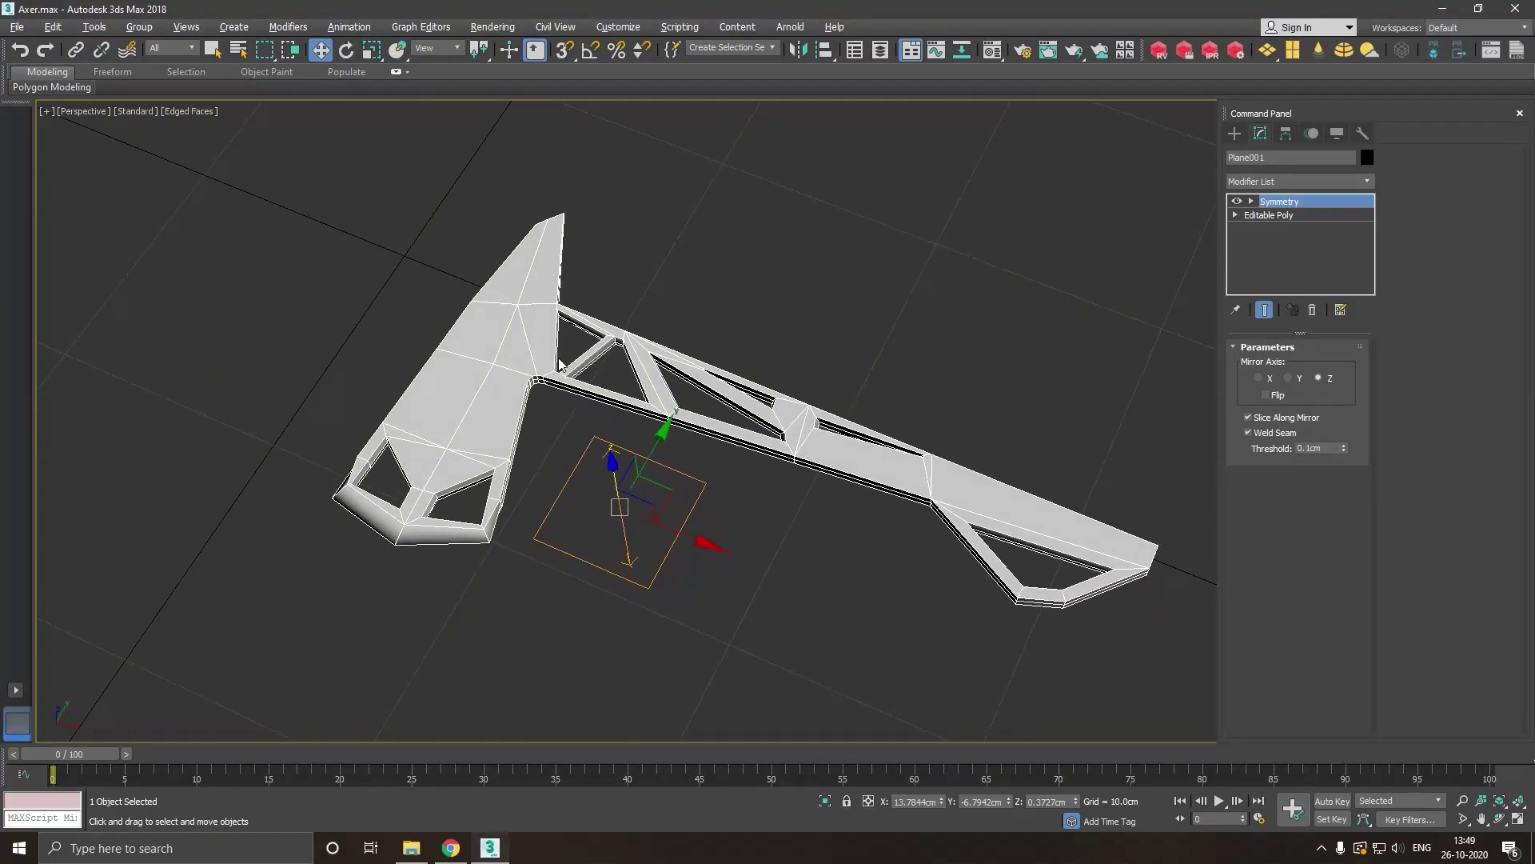
# Zoom and tilt to check the inset holes edge-on, then return to Edge level.
pyautogui.scroll(1, 550, 388)
pyautogui.scroll(3, 544, 376)
pyautogui.scroll(-2, 635, 407)
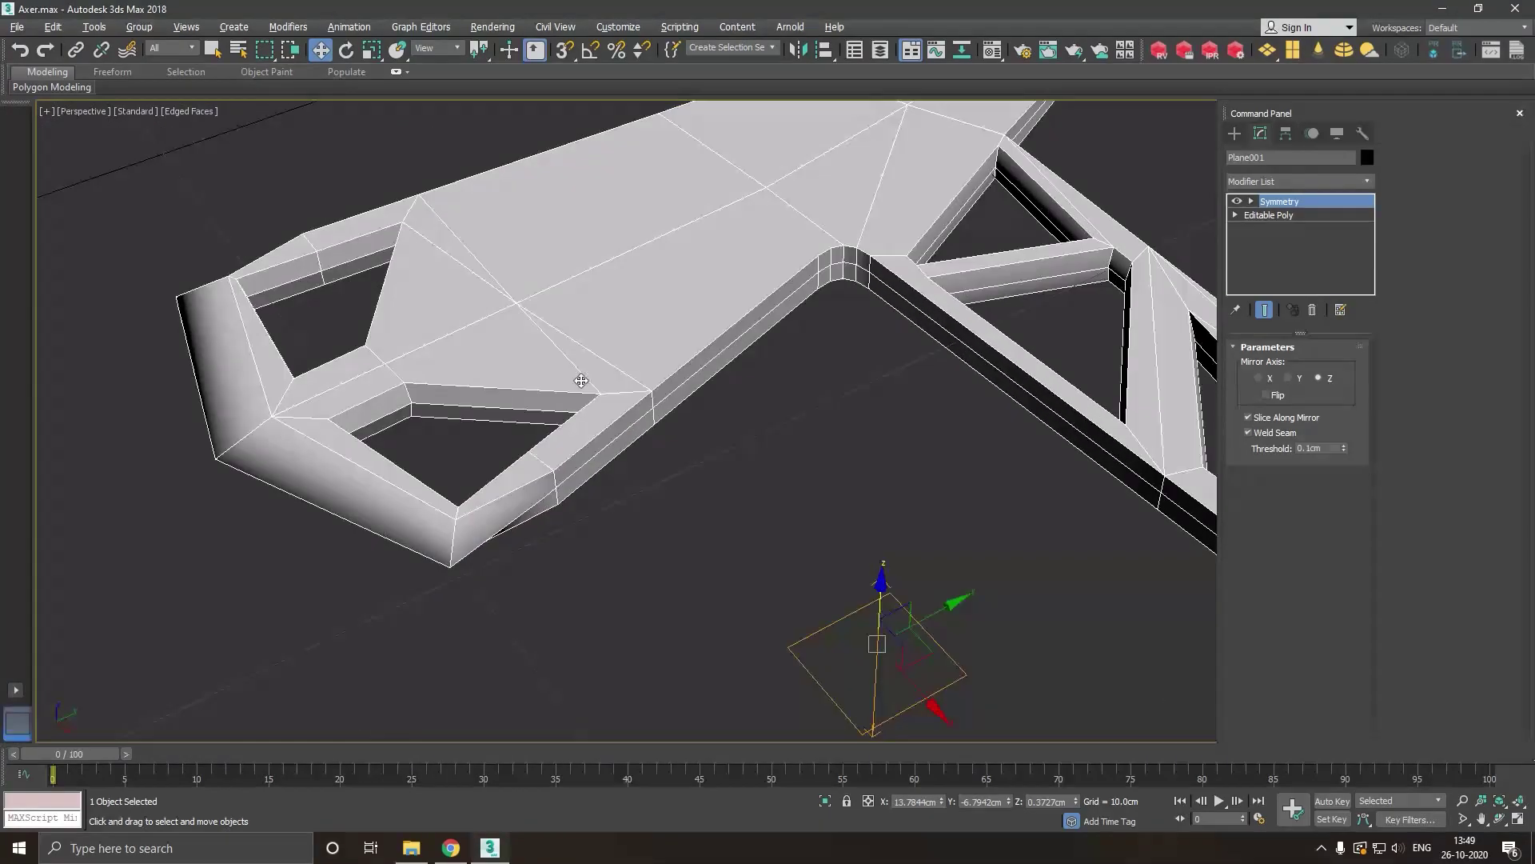
pyautogui.scroll(1, 701, 399)
pyautogui.moveTo(705, 400)
pyautogui.keyDown('alt'); pyautogui.mouseDown(button='middle')
pyautogui.moveTo(696, 381)
pyautogui.moveTo(679, 448)
pyautogui.mouseUp(button='middle'); pyautogui.keyUp('alt')
pyautogui.scroll(-3, 680, 453)
pyautogui.scroll(-2, 620, 473)
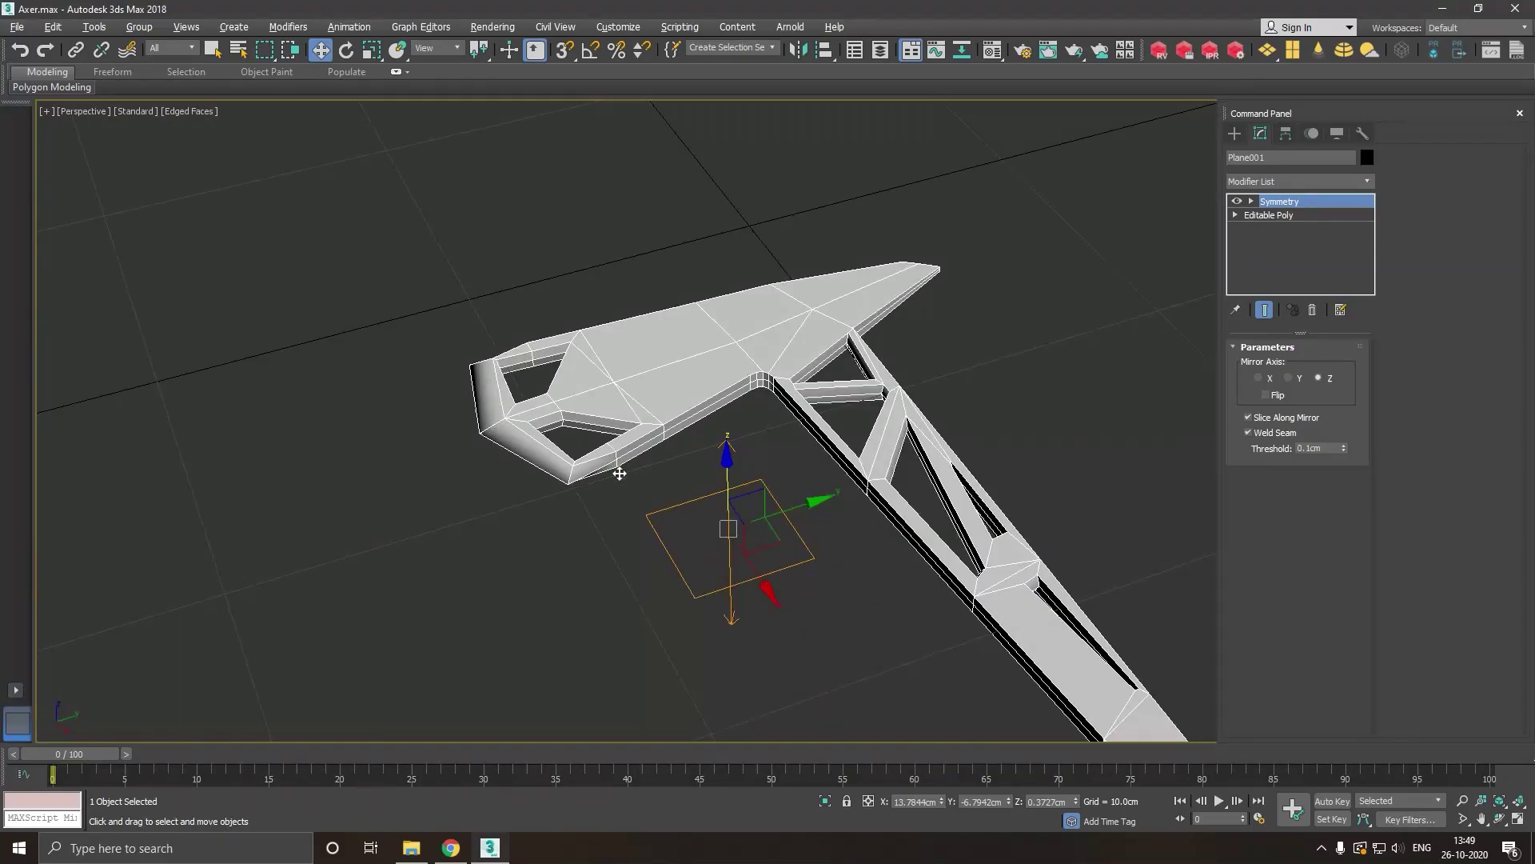
pyautogui.scroll(3, 768, 474)
pyautogui.scroll(3, 715, 474)
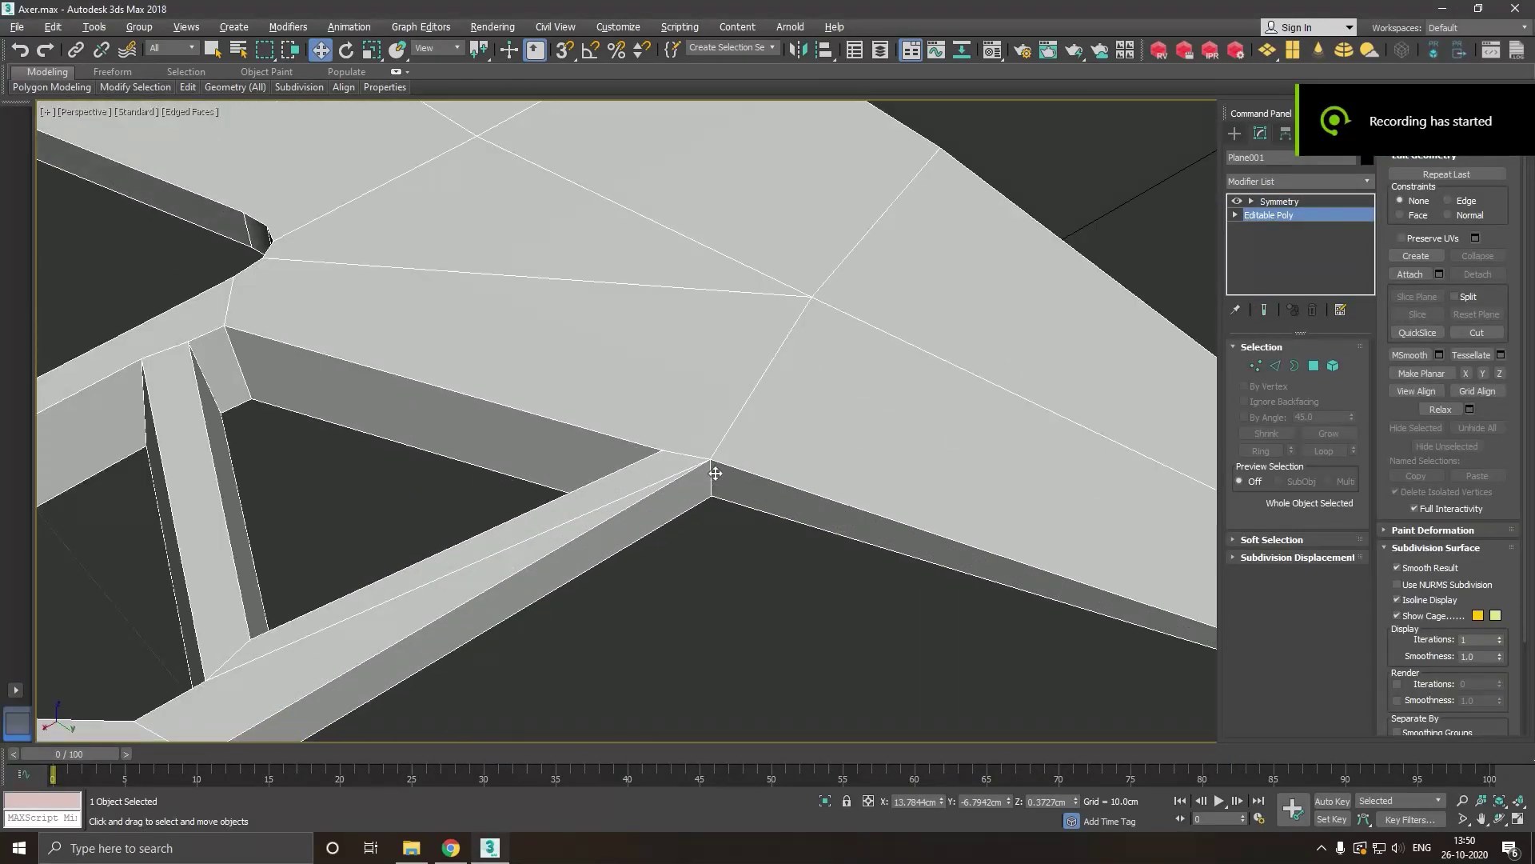
pyautogui.click(1275, 365)
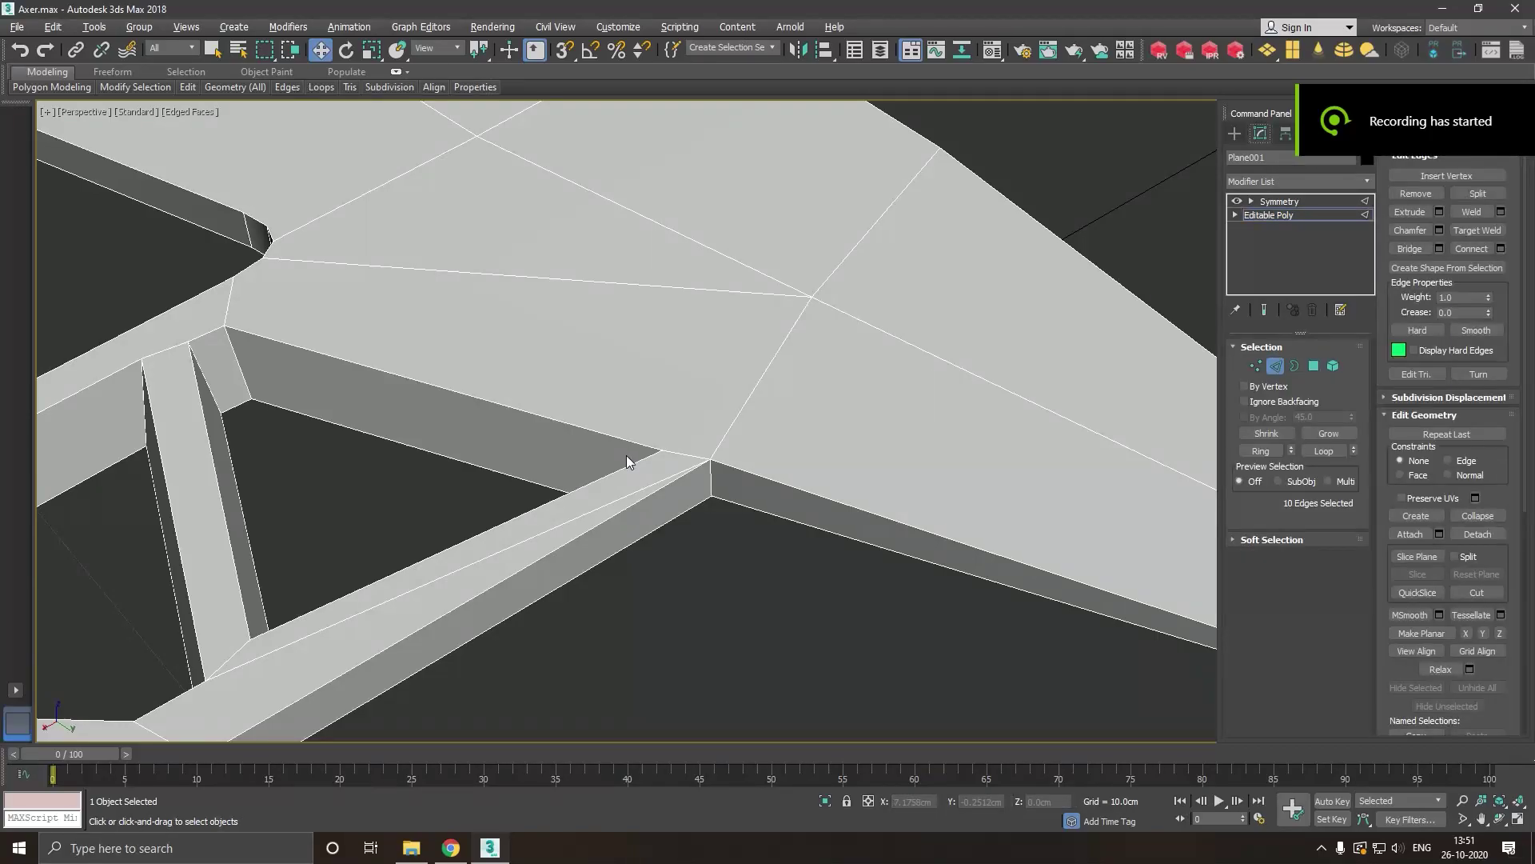
# Pick edges at the bar's inner corner, then enable Show End Result on the Symmetry modifier.
pyautogui.click(706, 455)
pyautogui.click(680, 468)
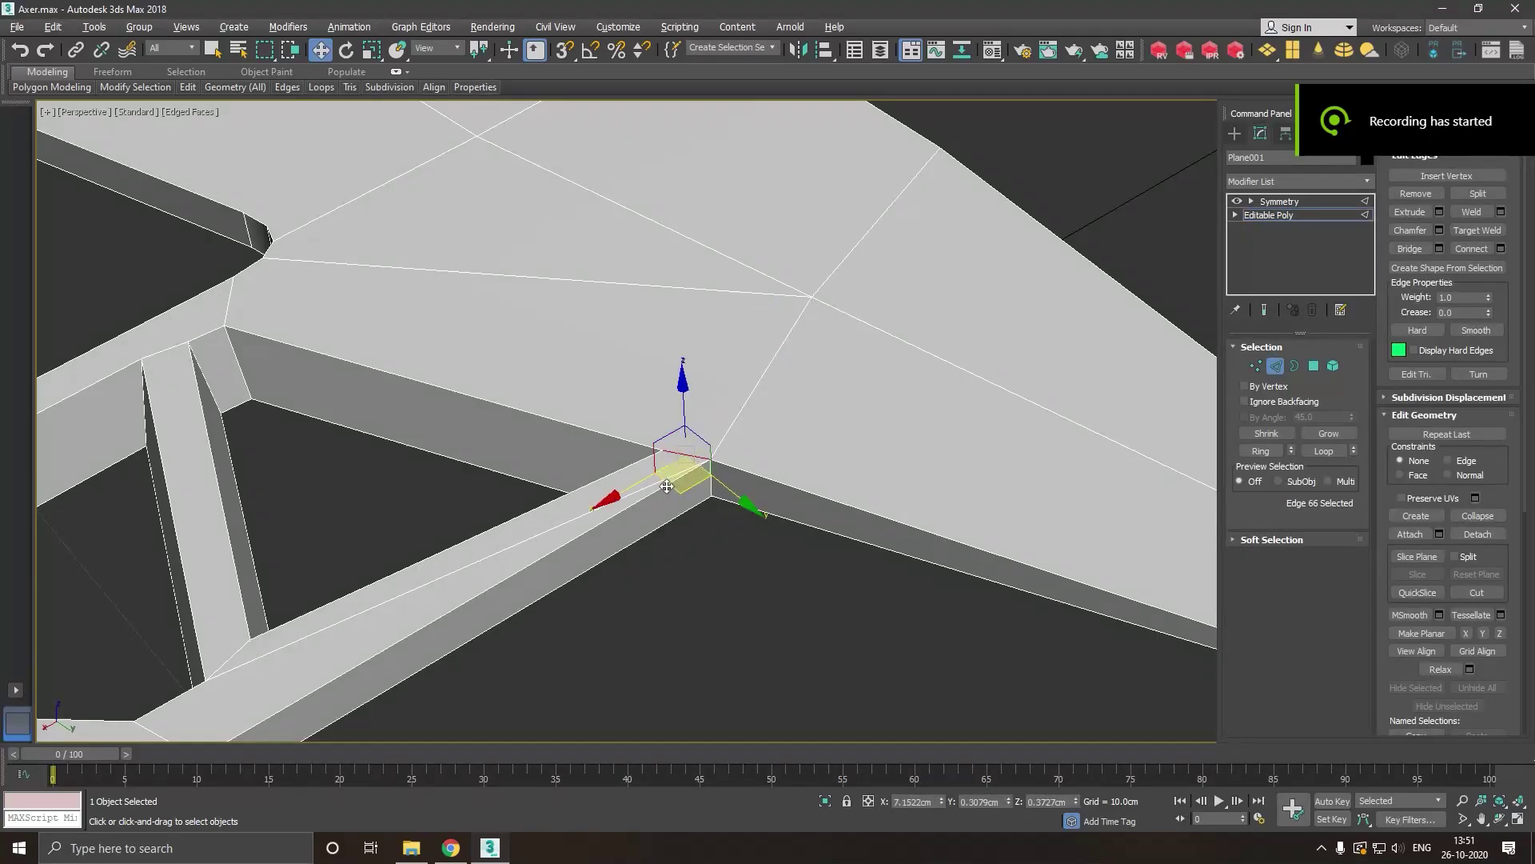
pyautogui.click(663, 488)
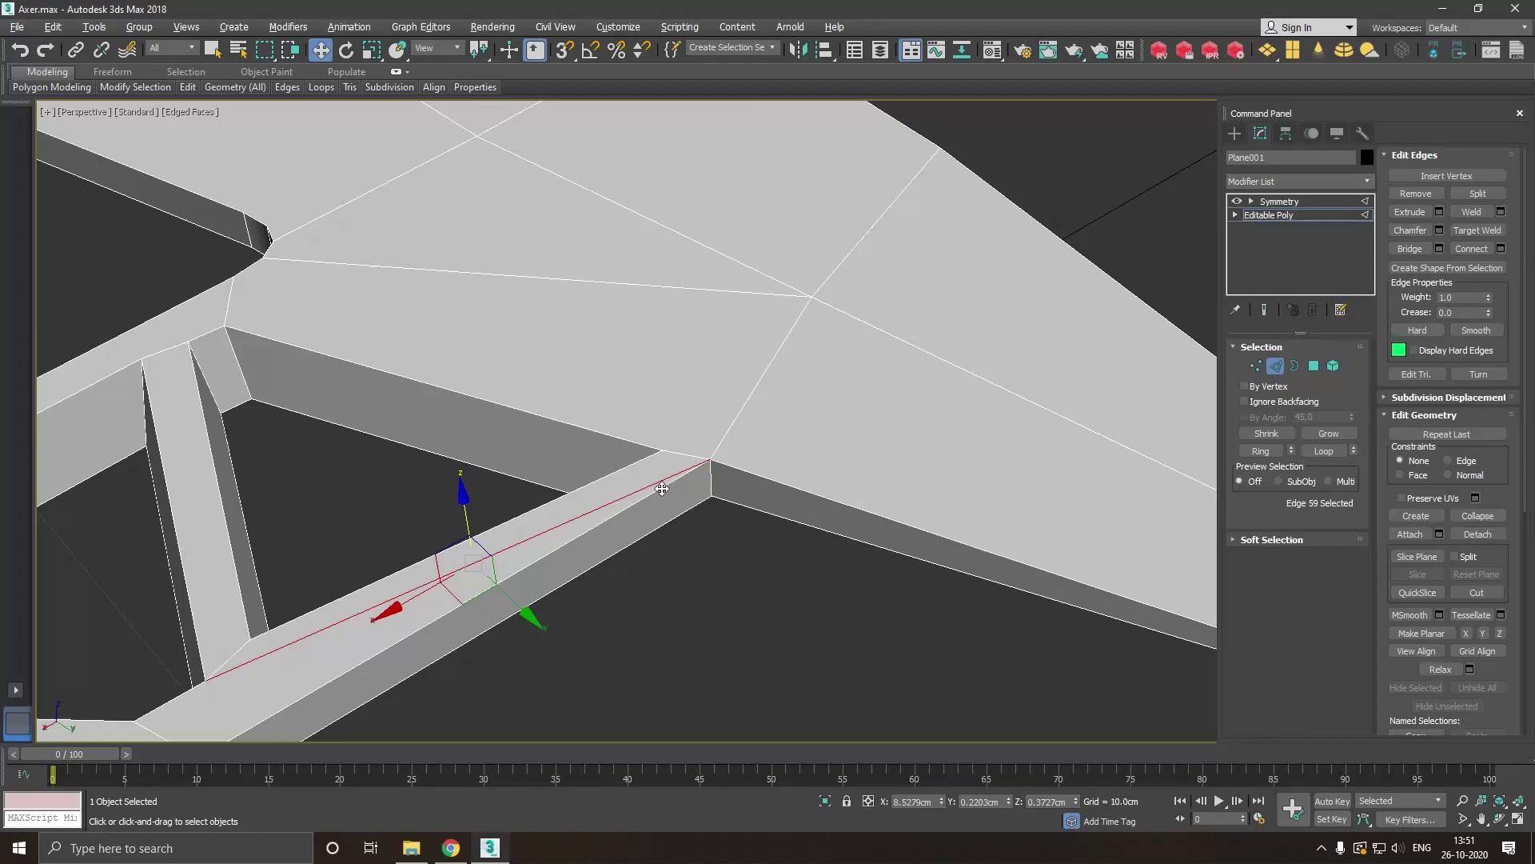
pyautogui.press('2')
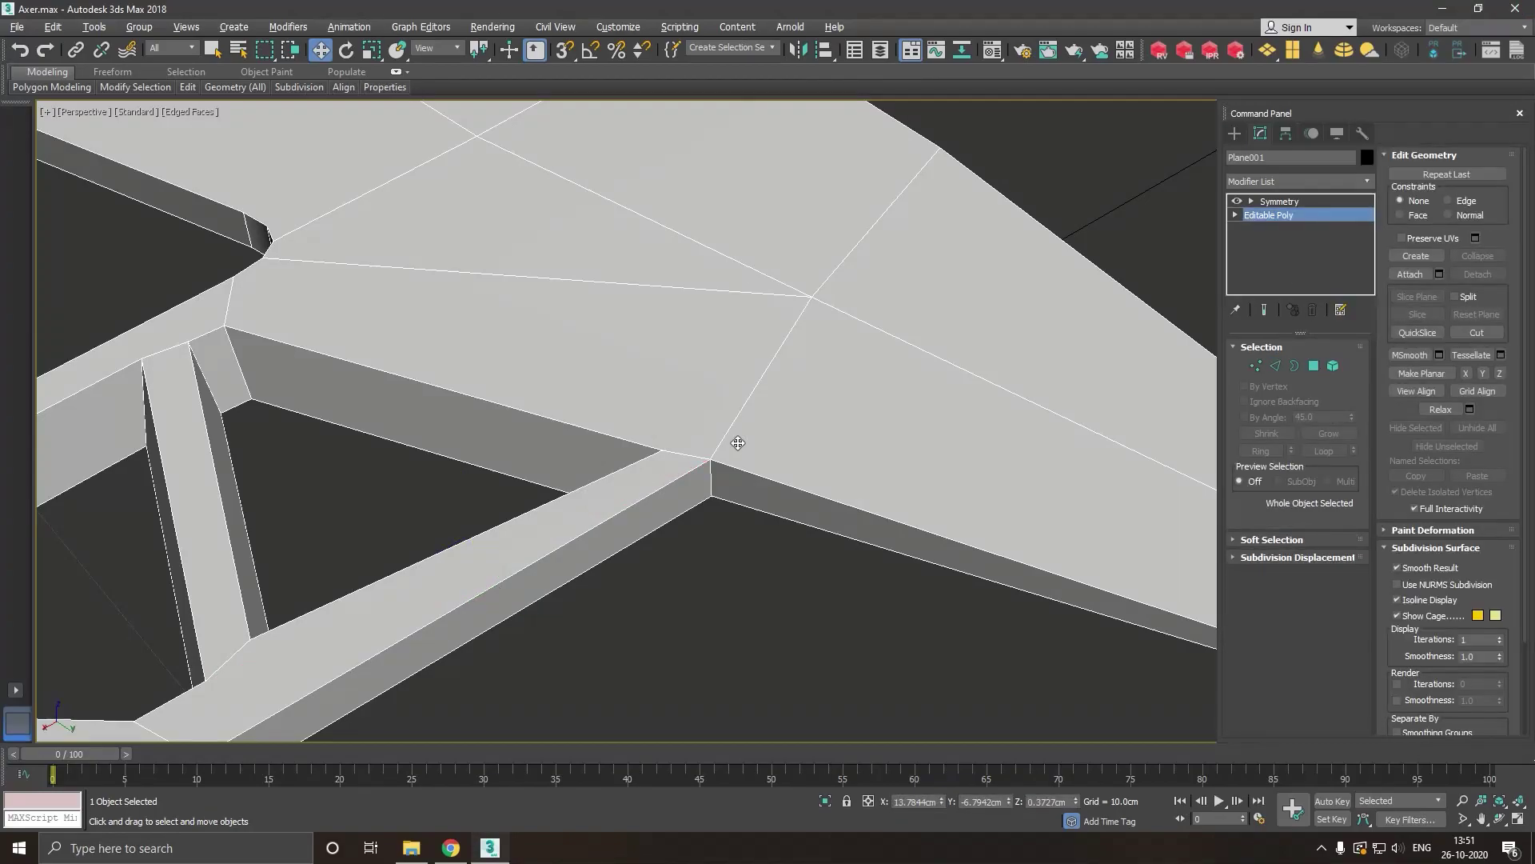
pyautogui.click(1280, 201)
pyautogui.click(1265, 310)
pyautogui.click(1268, 214)
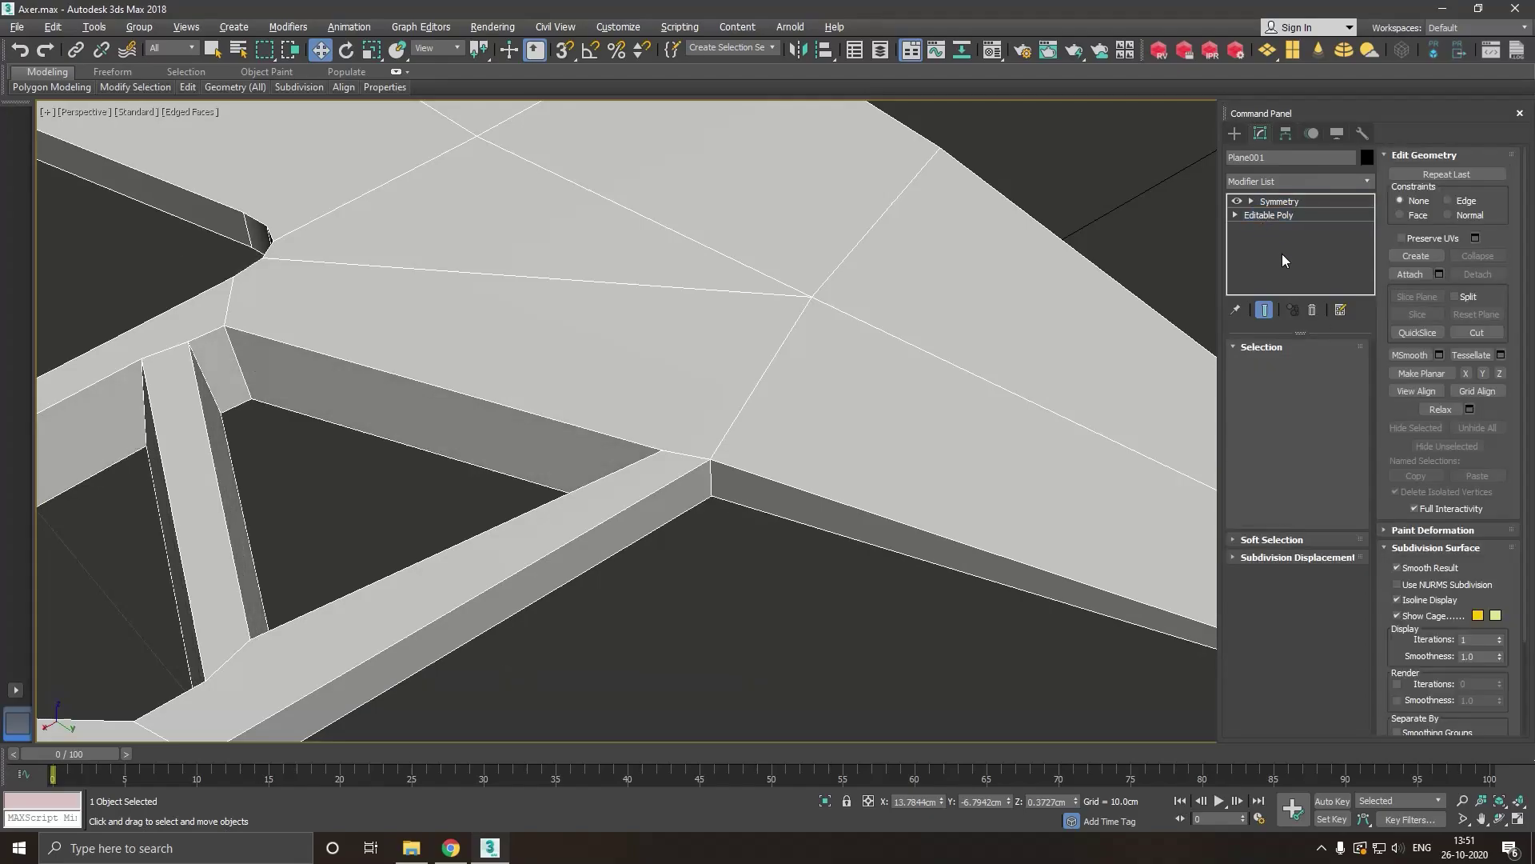
# Delete the two diagonal blade-face edges near the handle joint and pick the inner-corner edge.
pyautogui.click(1275, 366)
pyautogui.click(730, 433)
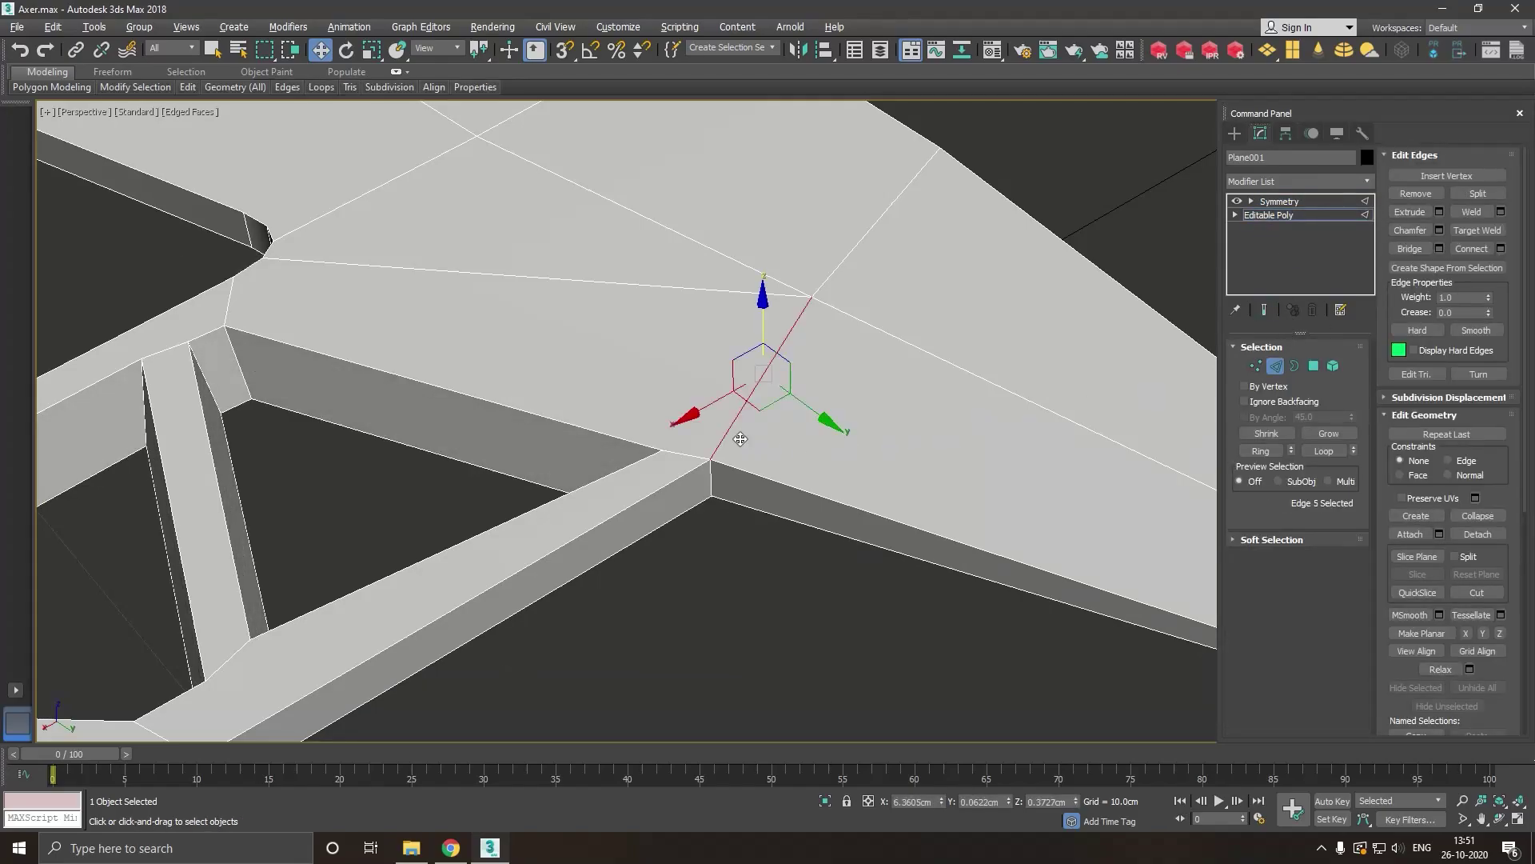
pyautogui.keyDown('ctrl'); pyautogui.click(698, 462); pyautogui.keyUp('ctrl')
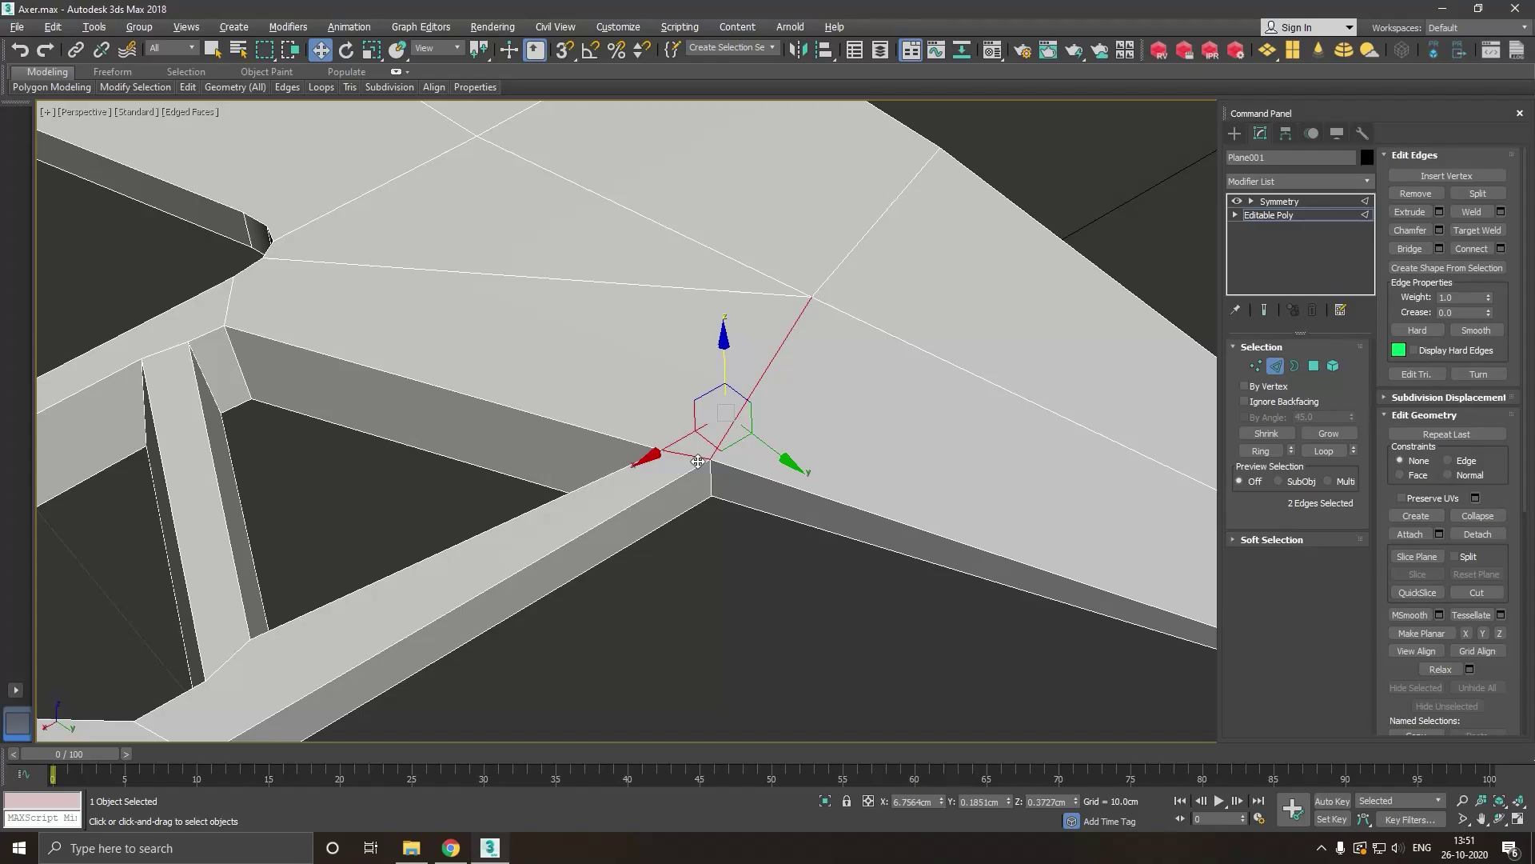
pyautogui.press('BackSpace')
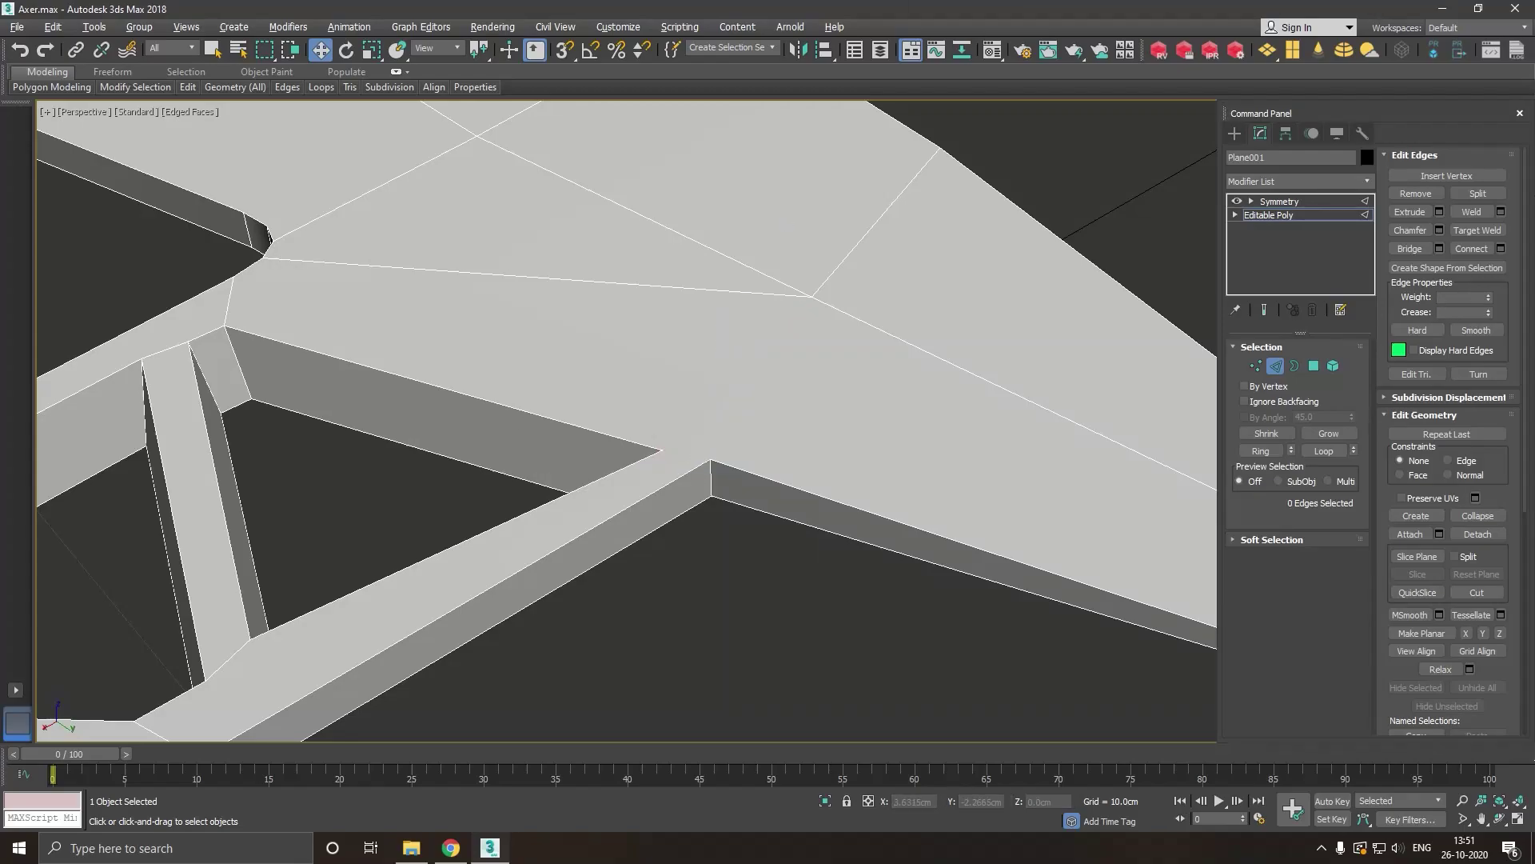
pyautogui.click(716, 493)
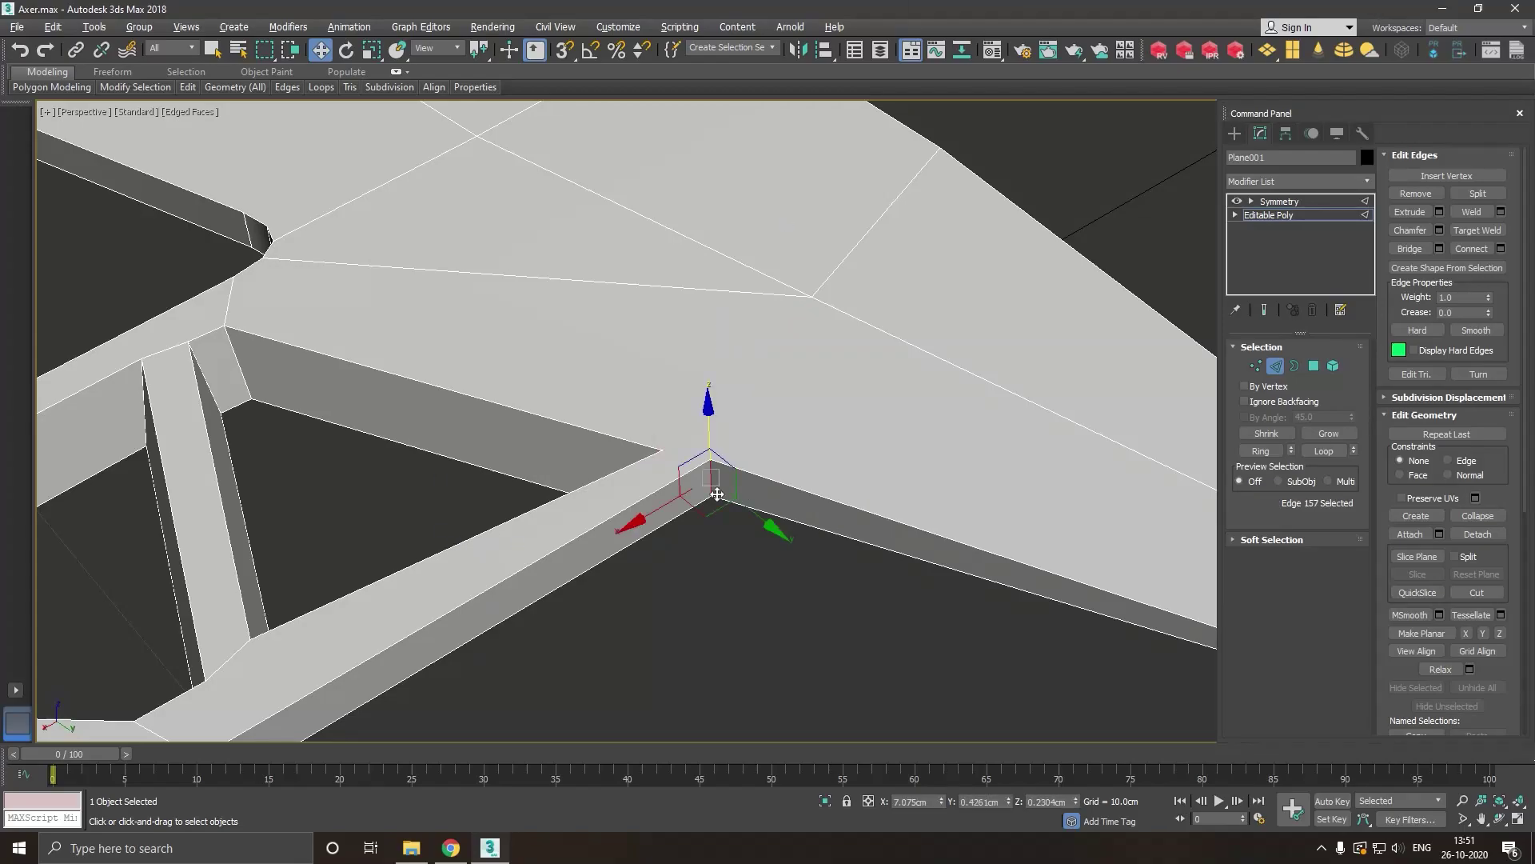
# Reselect the strut-blade inner corner edge and slide it slightly along Y.
pyautogui.click(1439, 230)
pyautogui.keyDown('alt'); pyautogui.moveTo(640, 360); pyautogui.dragTo(637, 370, button='middle'); pyautogui.keyUp('alt')
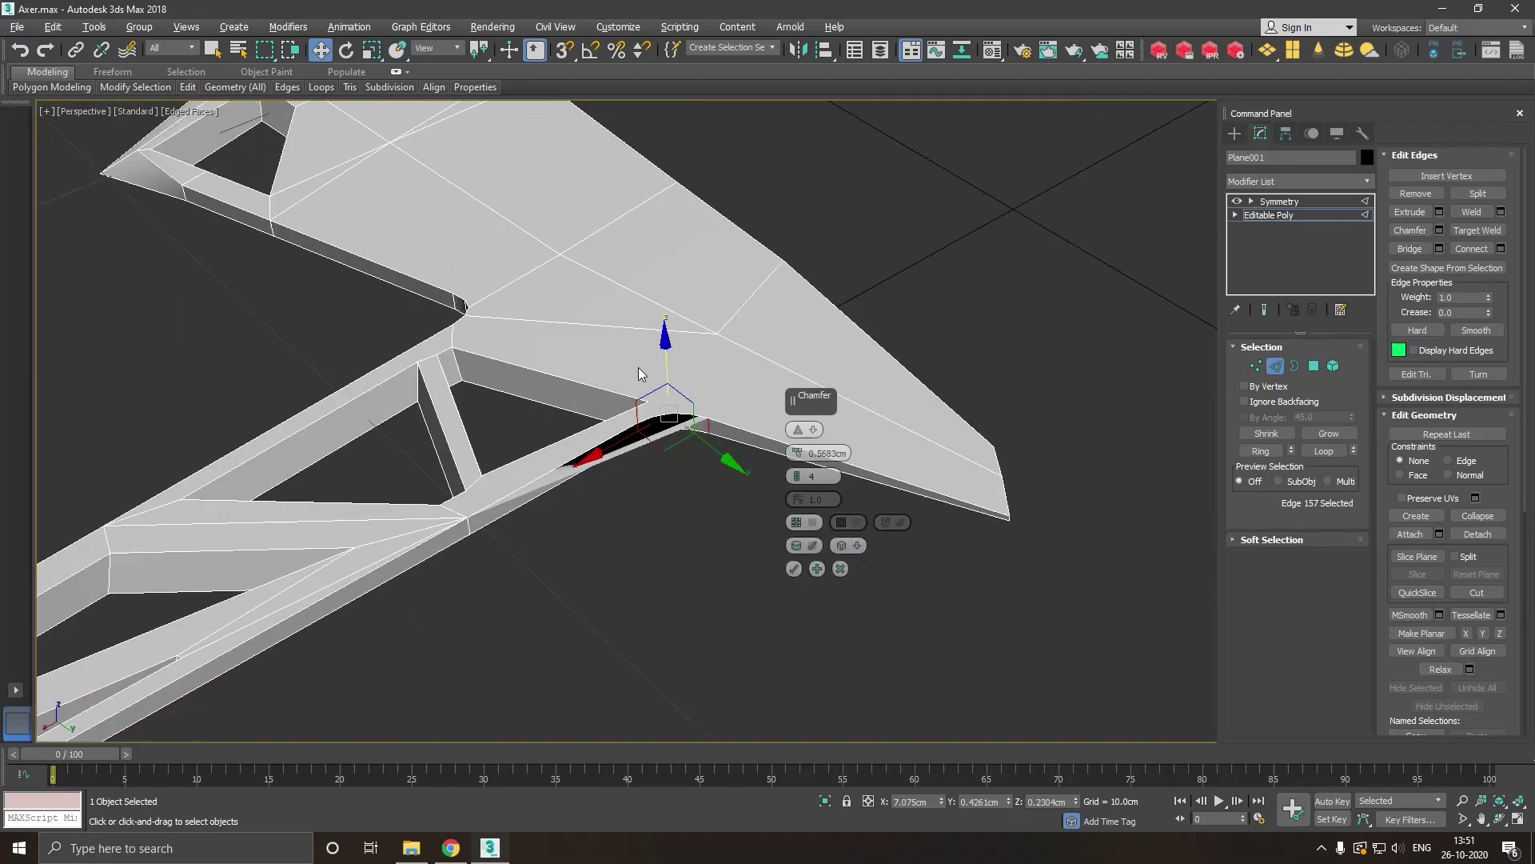
pyautogui.rightClick(669, 457)
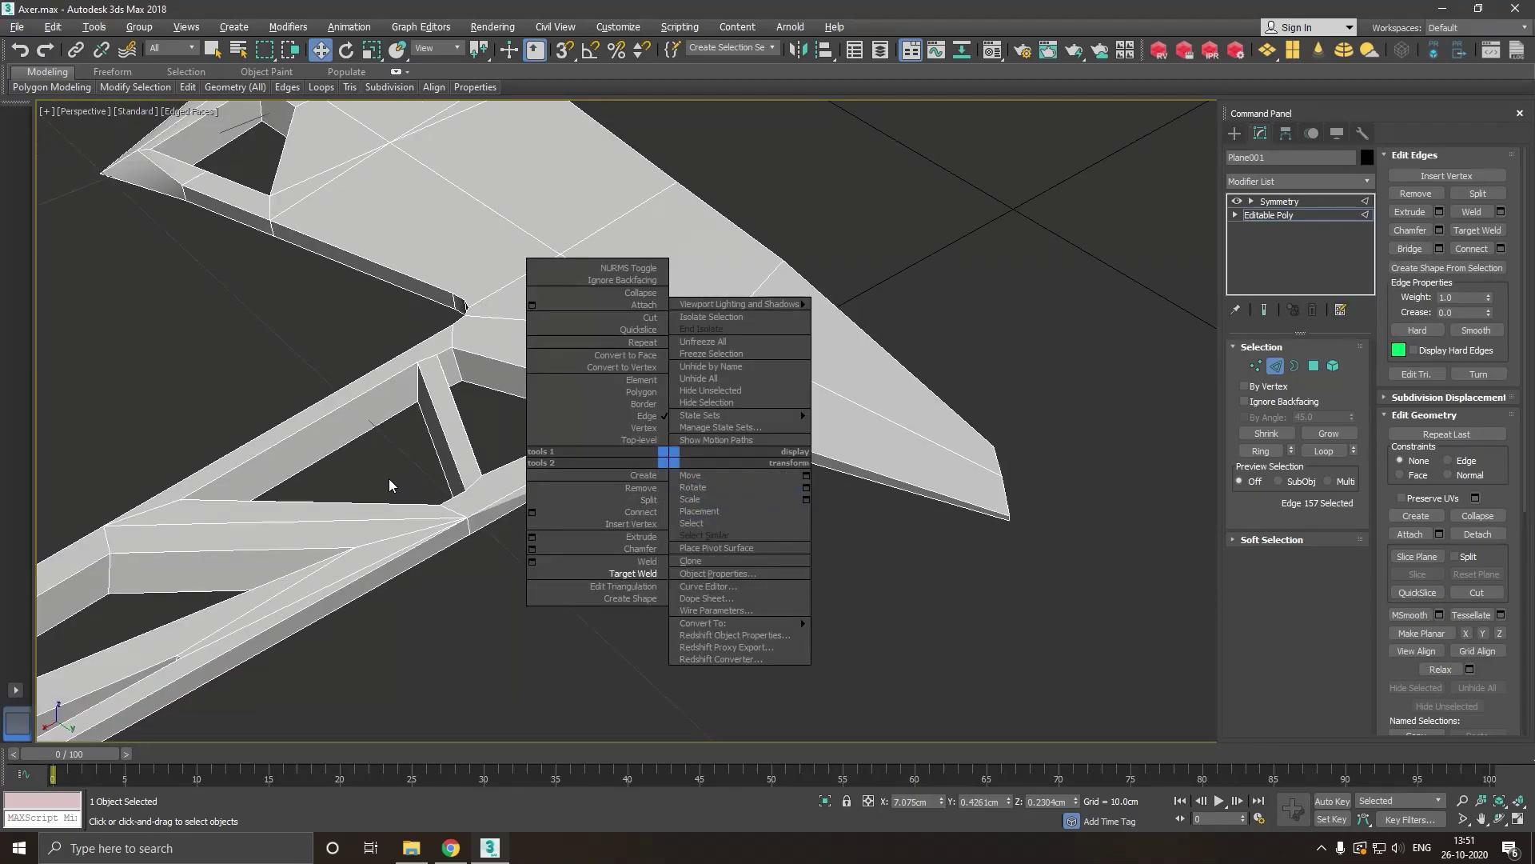
pyautogui.click(639, 440)
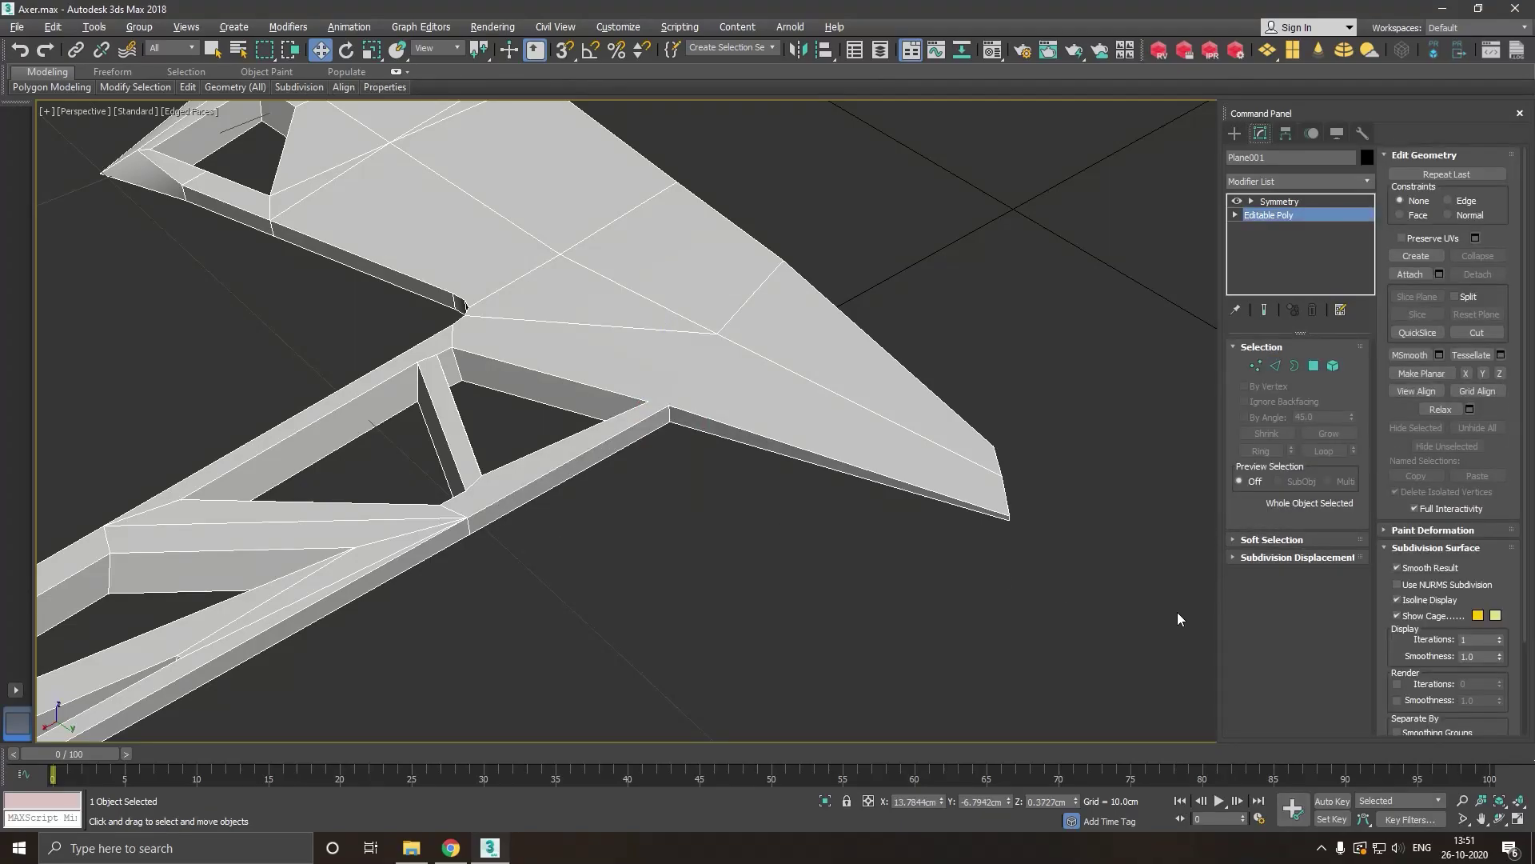
pyautogui.click(1273, 366)
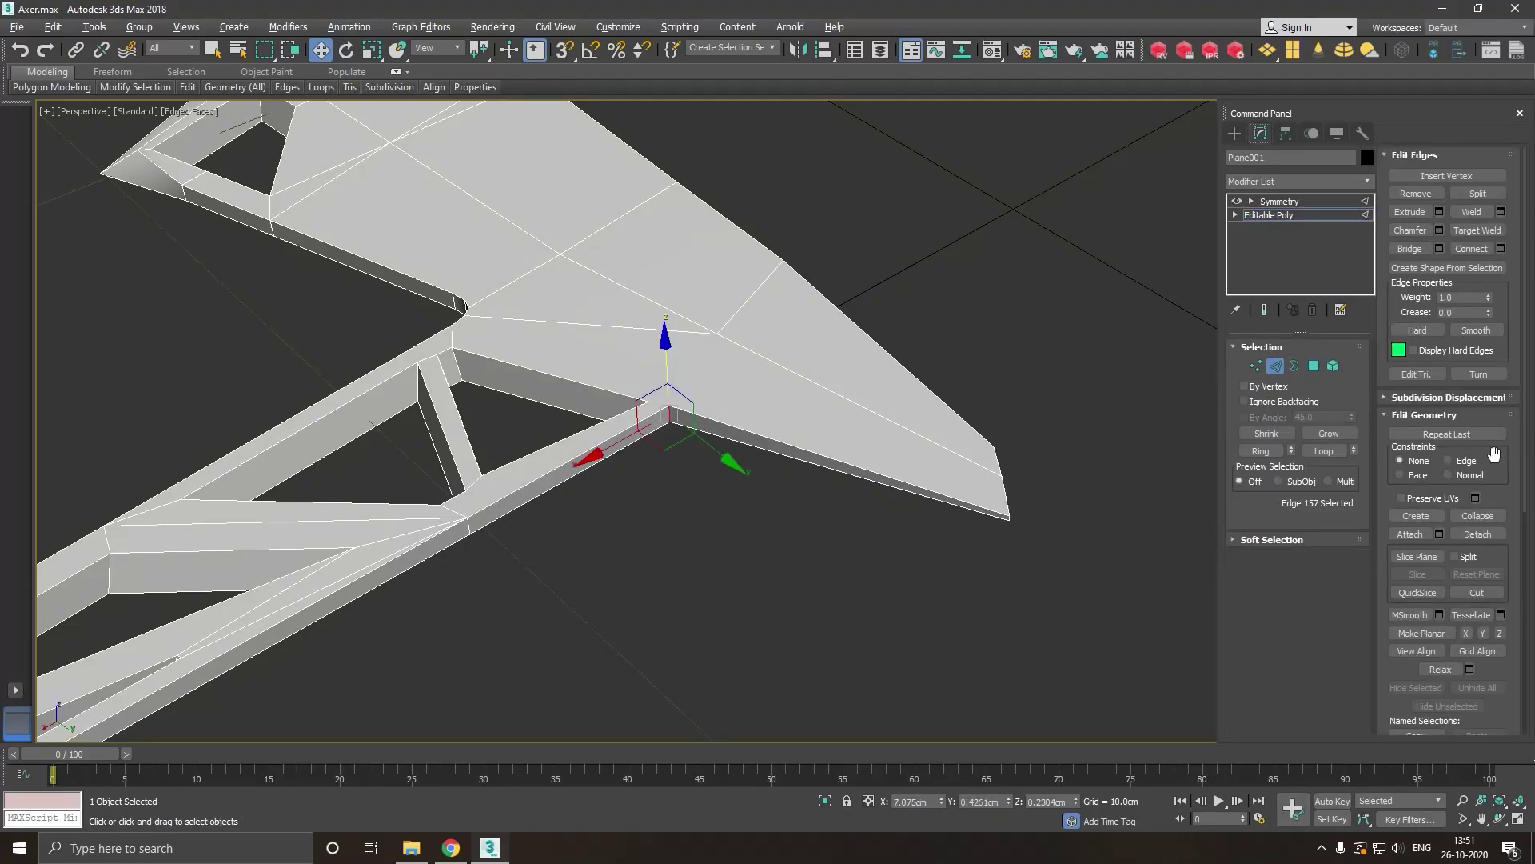
pyautogui.moveTo(760, 467)
pyautogui.keyDown('alt'); pyautogui.mouseDown(button='middle')
pyautogui.moveTo(823, 507)
pyautogui.moveTo(776, 457)
pyautogui.mouseUp(button='middle'); pyautogui.keyUp('alt')
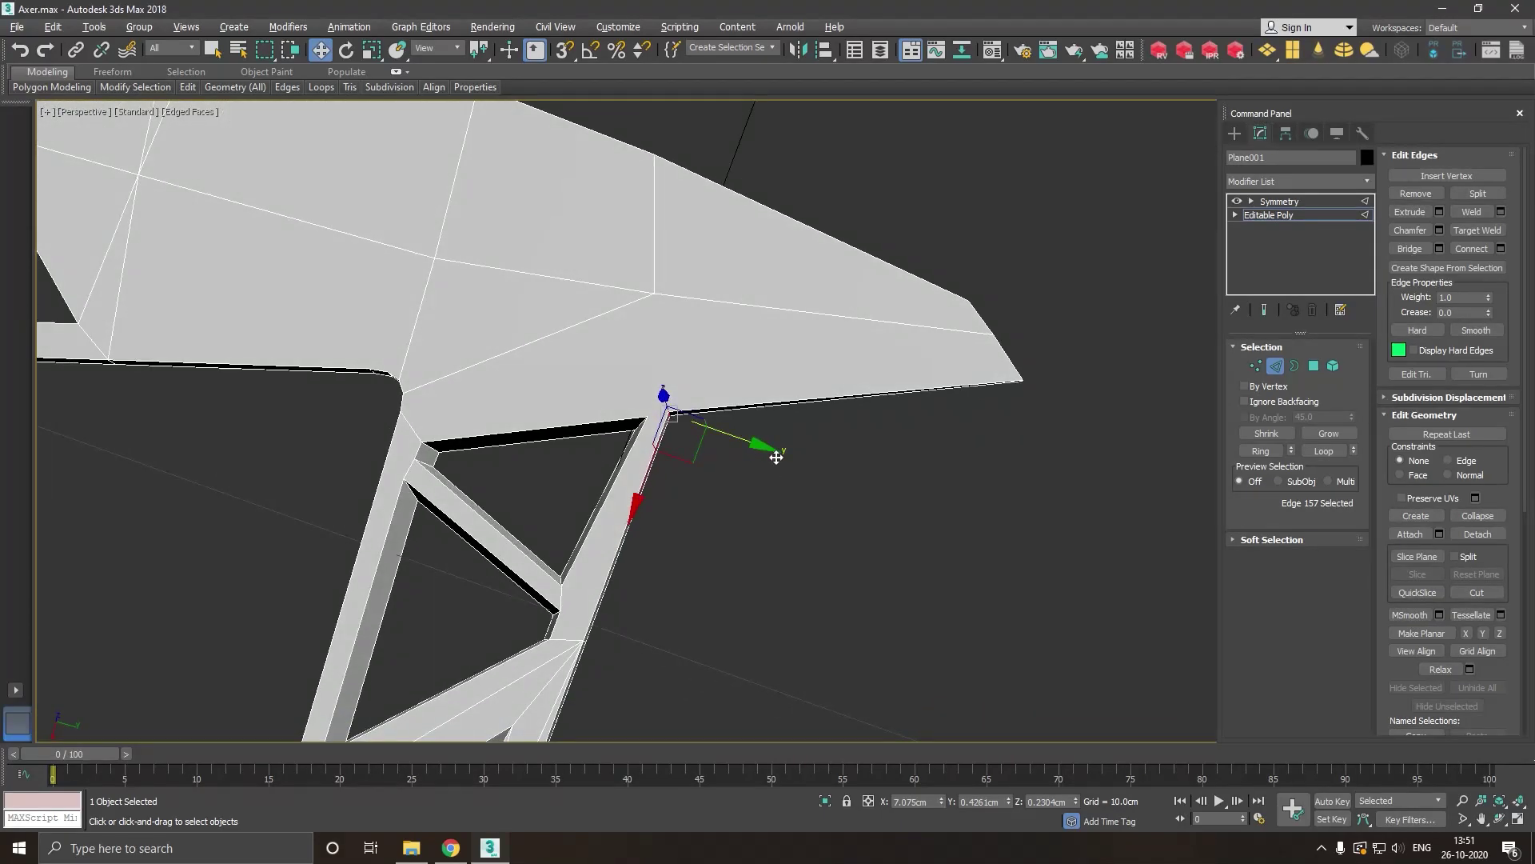
pyautogui.moveTo(757, 451); pyautogui.dragTo(771, 449)
pyautogui.moveTo(777, 449); pyautogui.dragTo(797, 455)
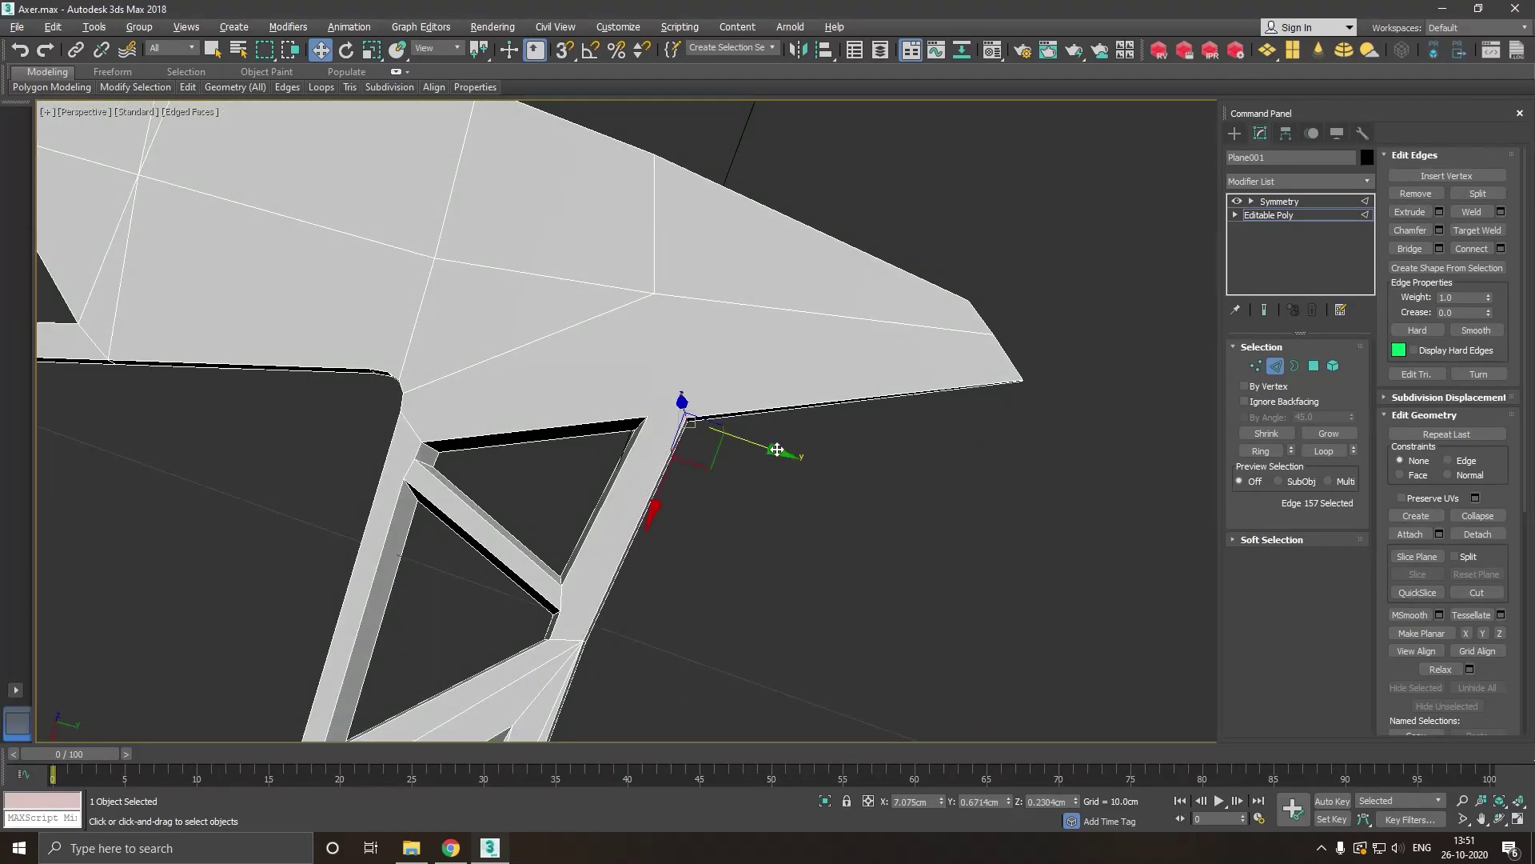
# Chamfer that corner edge 0.5683cm with 4 segments and commit.
pyautogui.click(1438, 231)
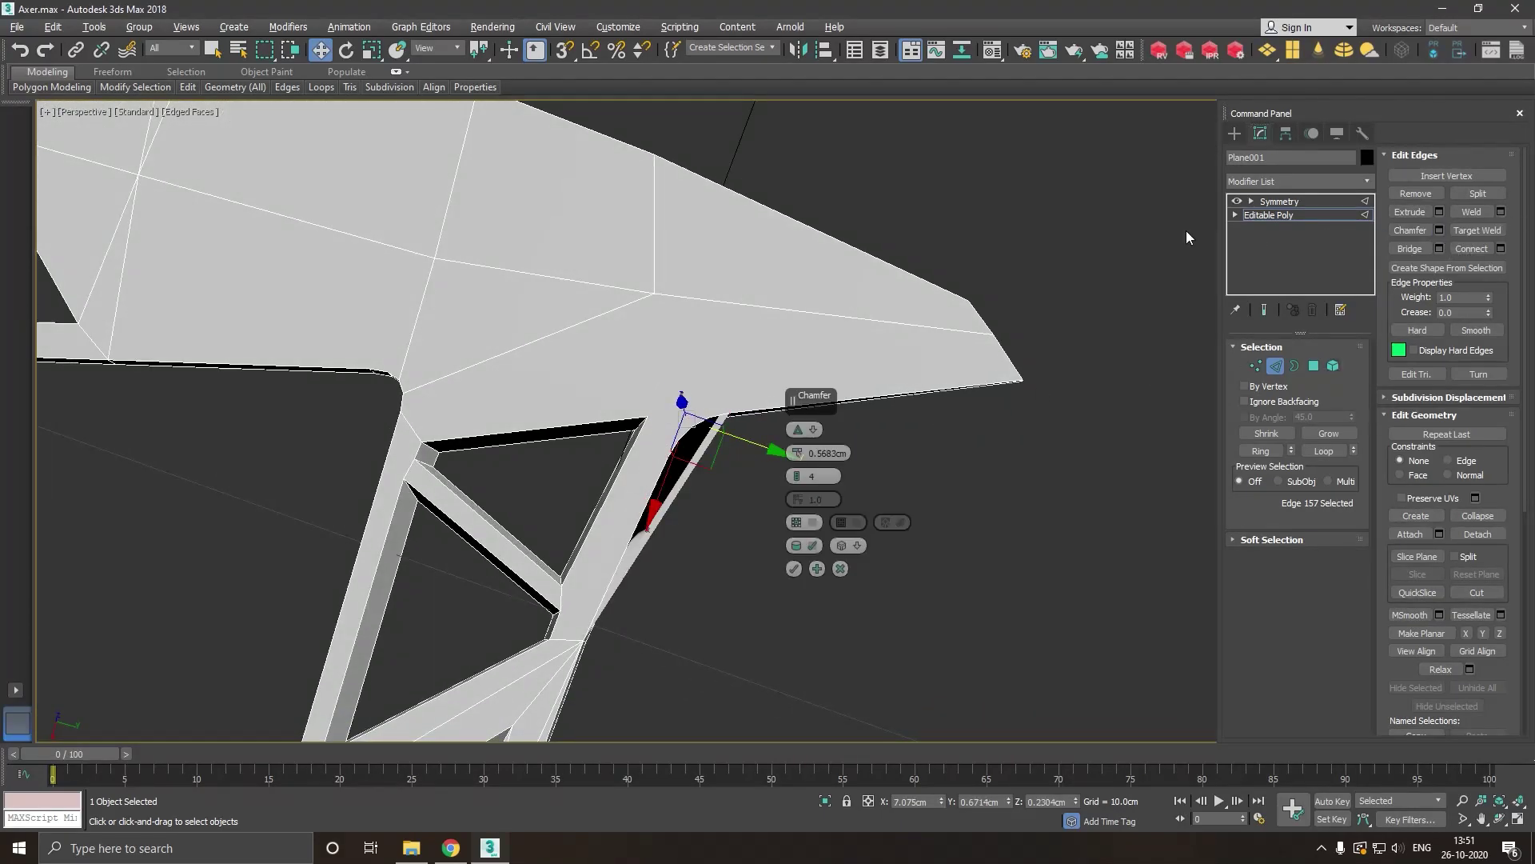
pyautogui.scroll(-3, 697, 326)
pyautogui.keyDown('alt'); pyautogui.moveTo(745, 422); pyautogui.dragTo(716, 328, button='middle'); pyautogui.keyUp('alt')
pyautogui.scroll(2, 743, 363)
pyautogui.scroll(3, 706, 380)
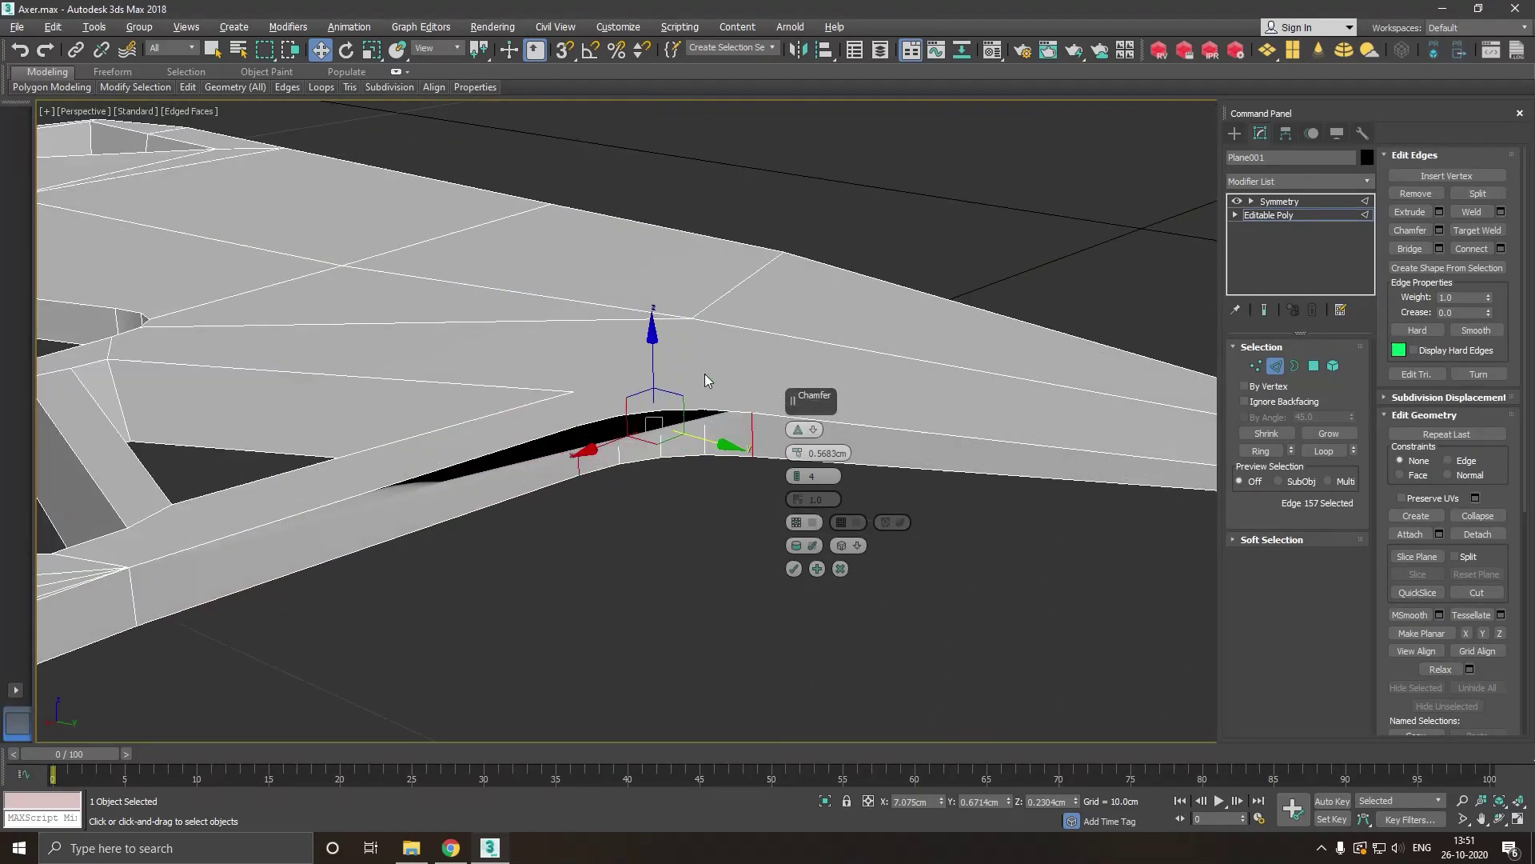
pyautogui.keyDown('alt'); pyautogui.moveTo(711, 525); pyautogui.dragTo(743, 596, button='middle'); pyautogui.keyUp('alt')
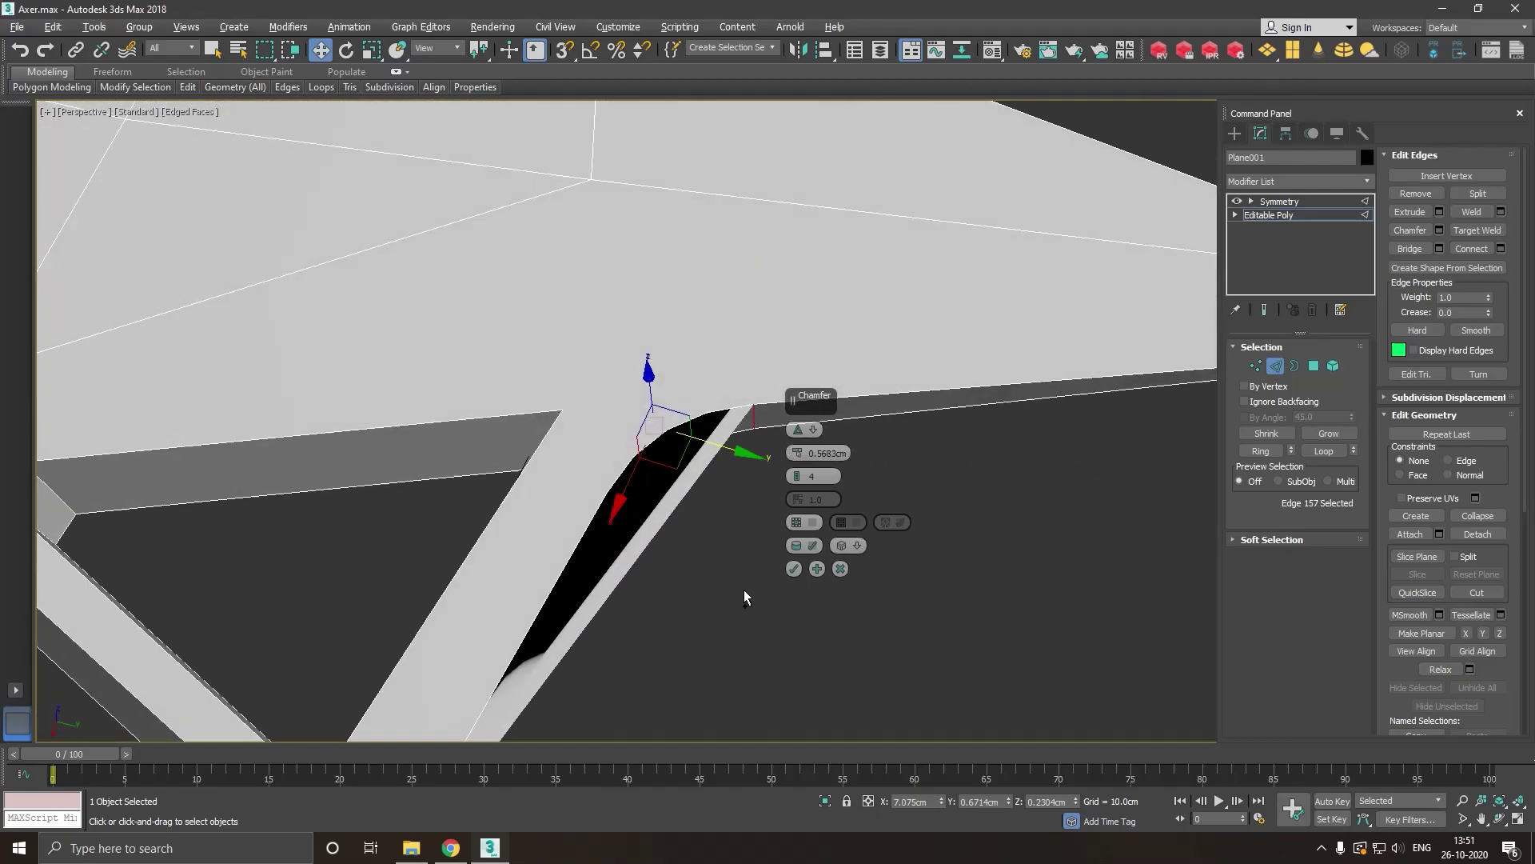
pyautogui.click(794, 569)
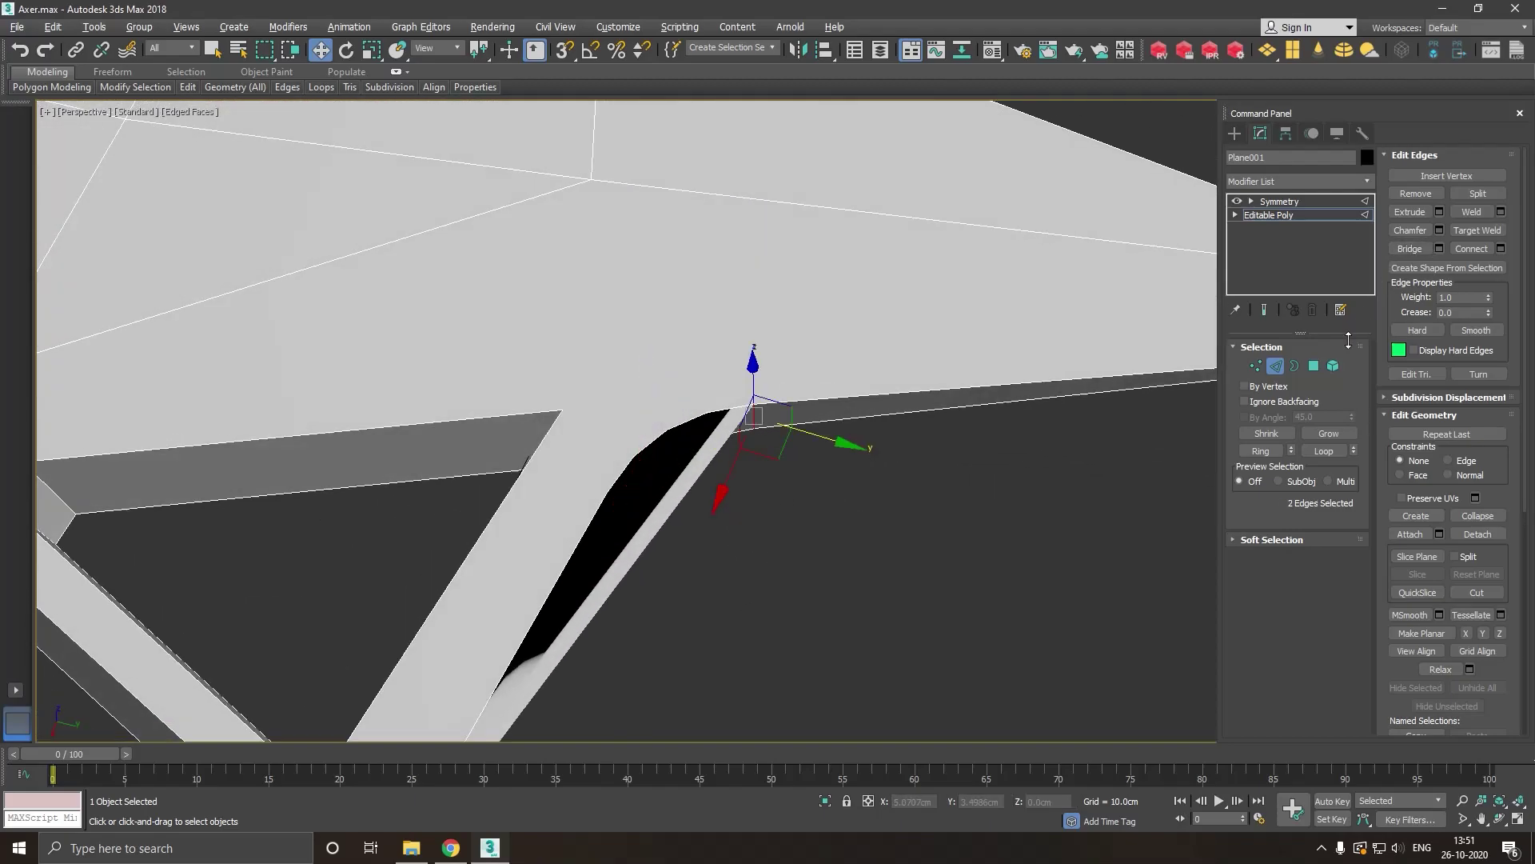
# In Vertex mode, connect the chamfer-end corner vertex pair and a vertex pair on the blade's top face.
pyautogui.click(1255, 366)
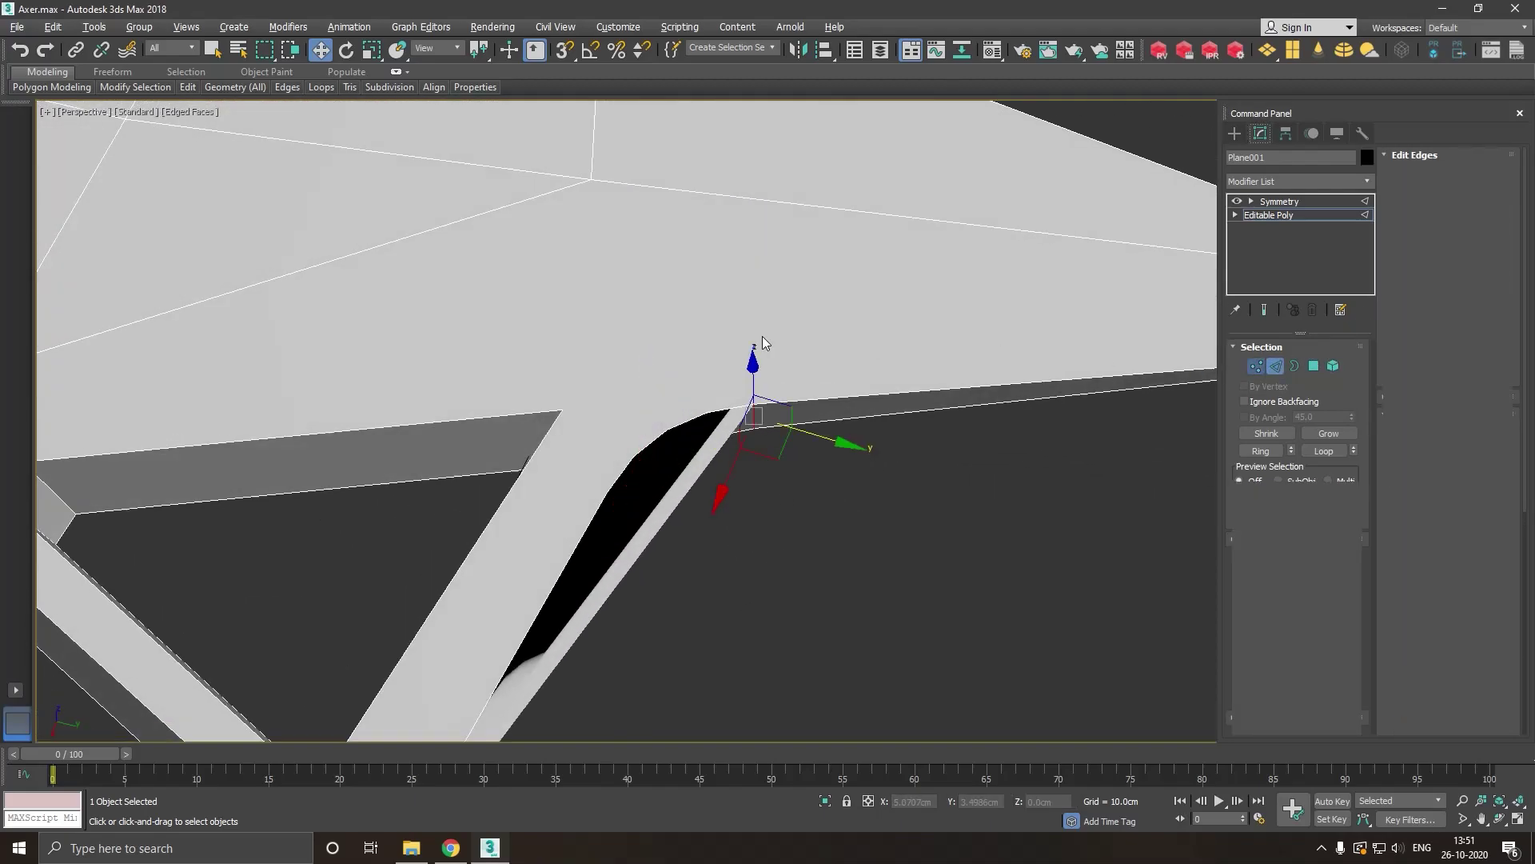
pyautogui.click(561, 413)
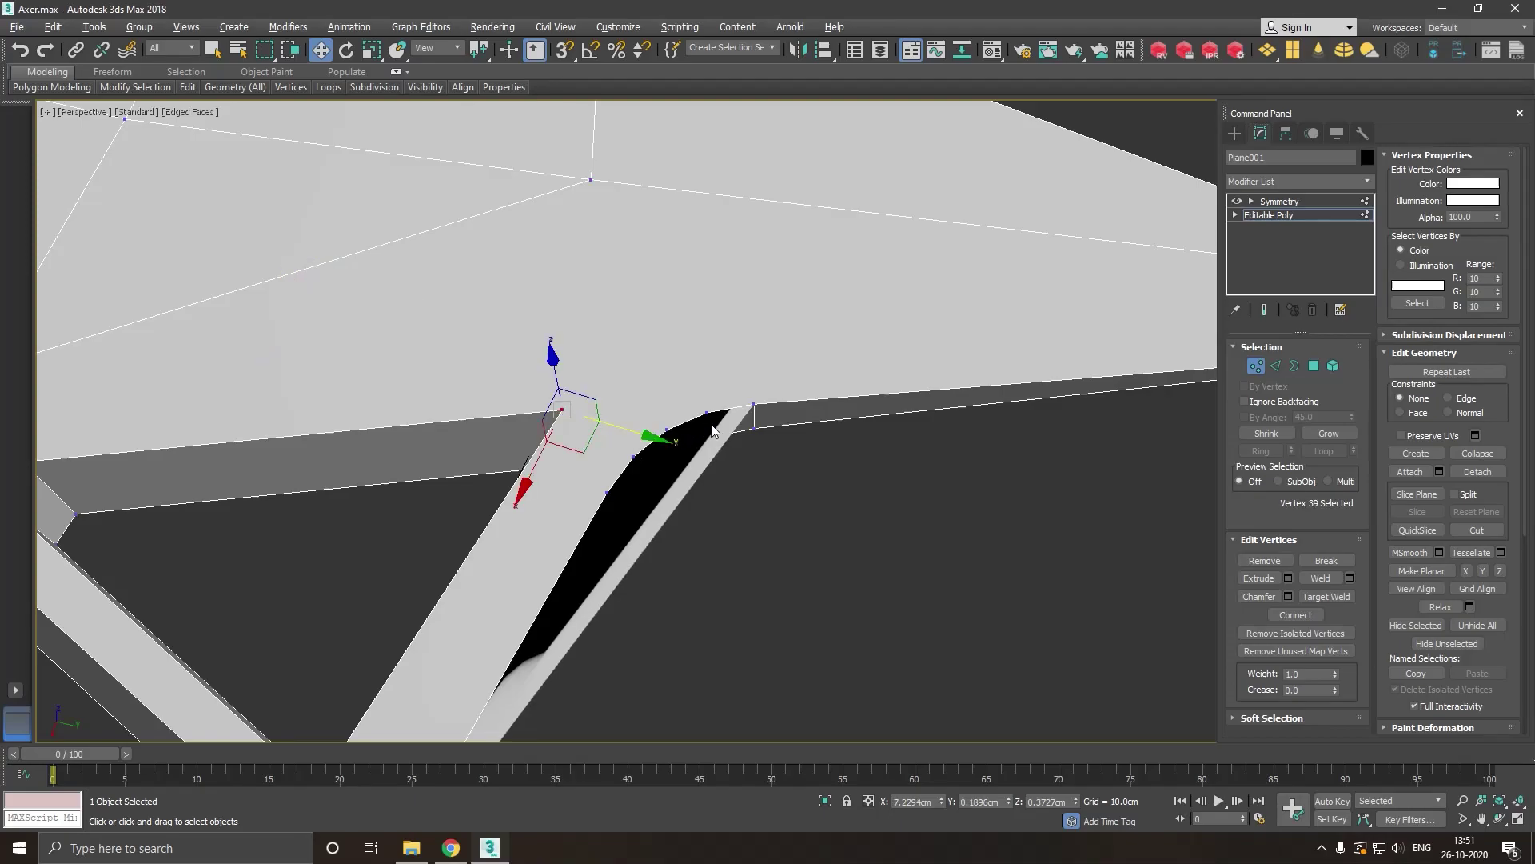
pyautogui.keyDown('ctrl'); pyautogui.click(667, 431); pyautogui.keyUp('ctrl')
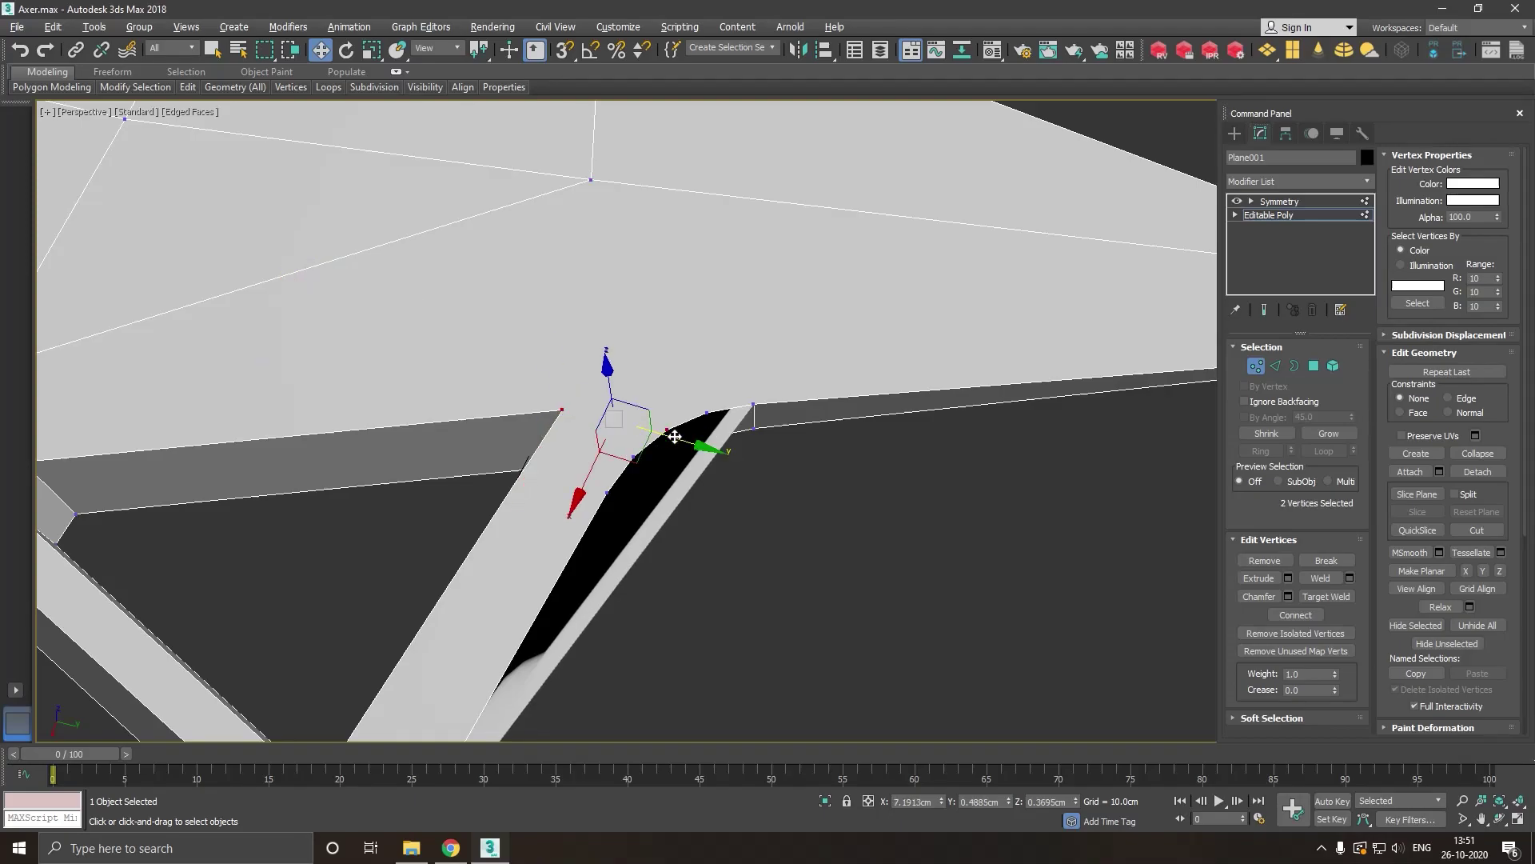
pyautogui.click(1291, 615)
pyautogui.keyDown('alt'); pyautogui.moveTo(760, 390); pyautogui.dragTo(724, 488, button='middle'); pyautogui.keyUp('alt')
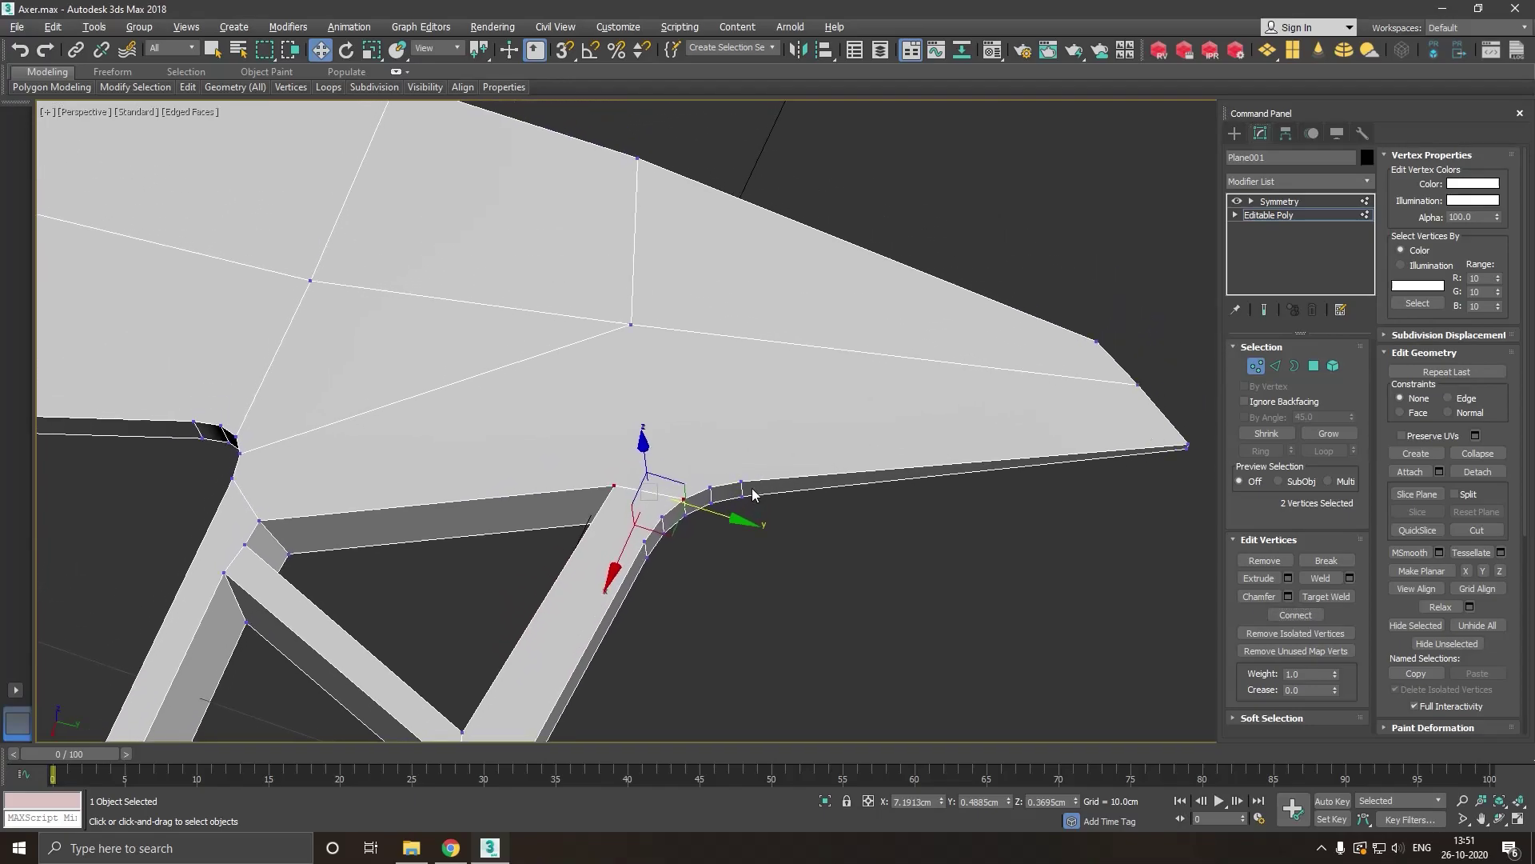
pyautogui.click(719, 492)
pyautogui.keyDown('ctrl'); pyautogui.click(631, 324); pyautogui.keyUp('ctrl')
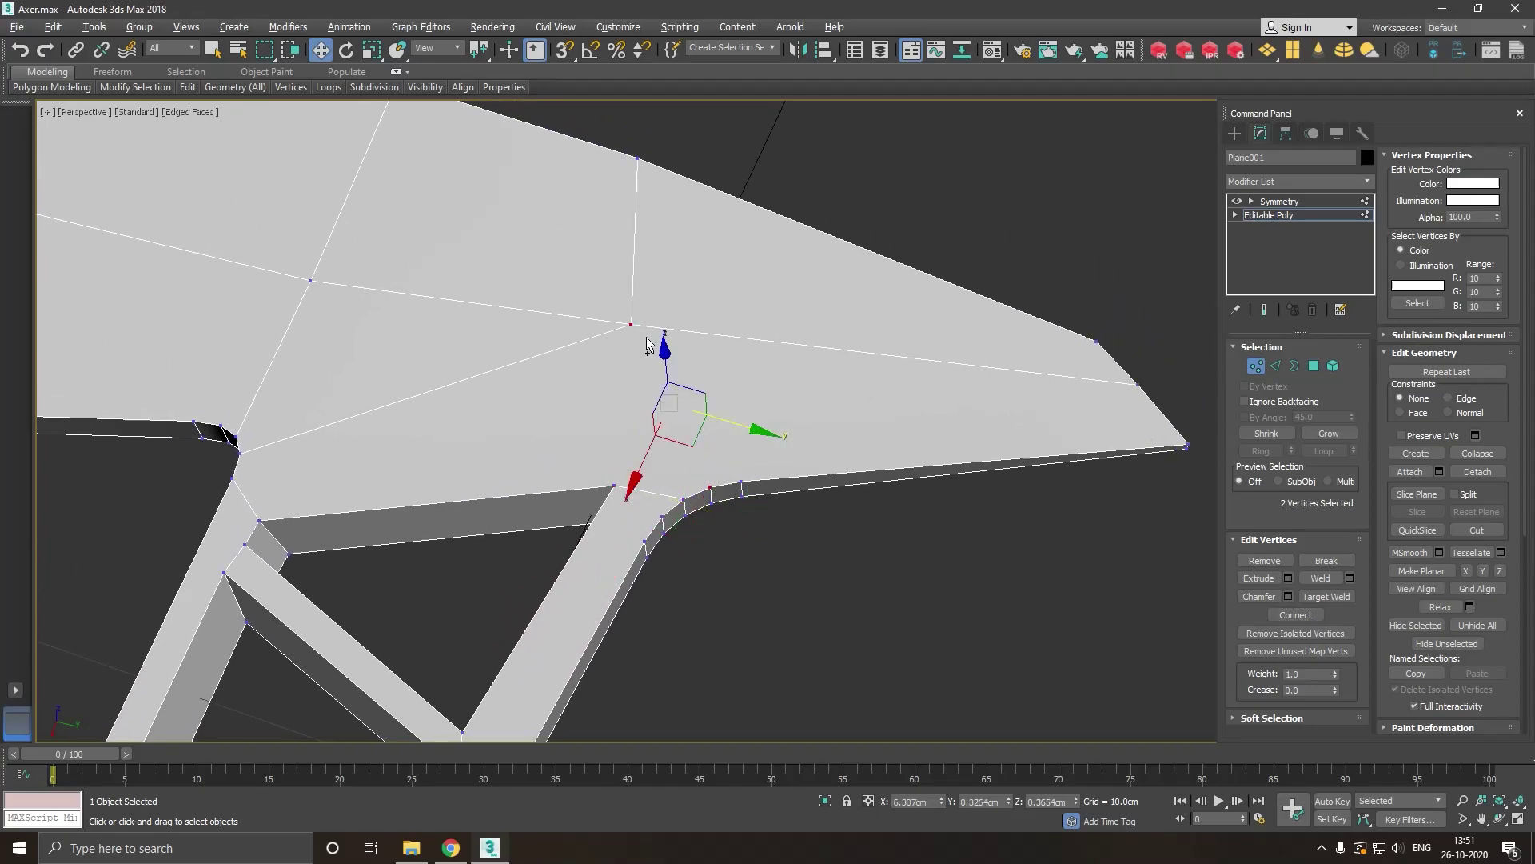
pyautogui.click(1312, 617)
pyautogui.click(721, 569)
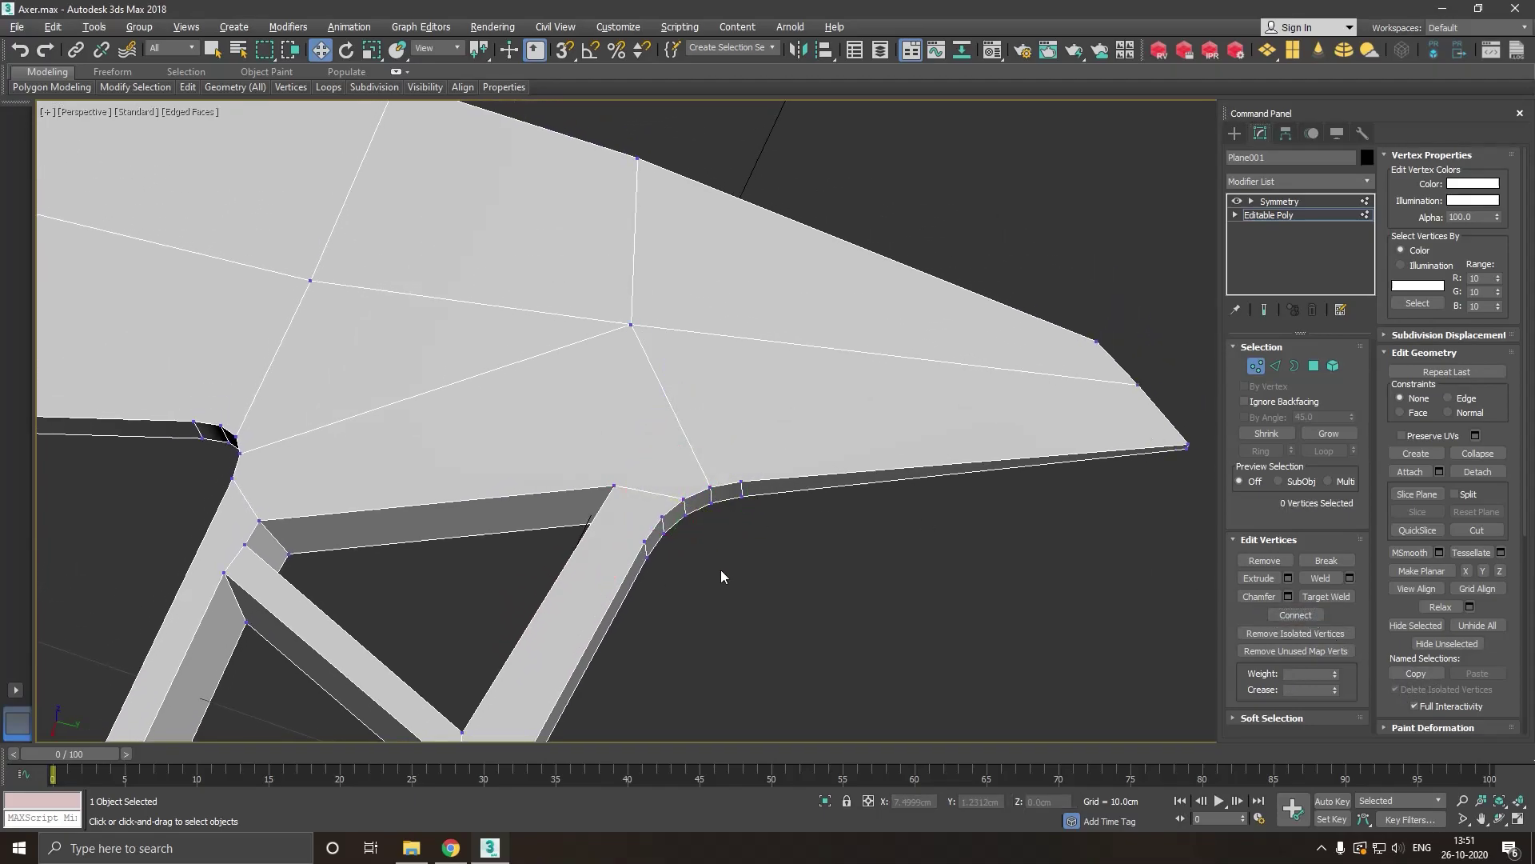
# Connect a chamfered-corner vertex pair and the two lower strut joint vertices with new edges.
pyautogui.click(646, 543)
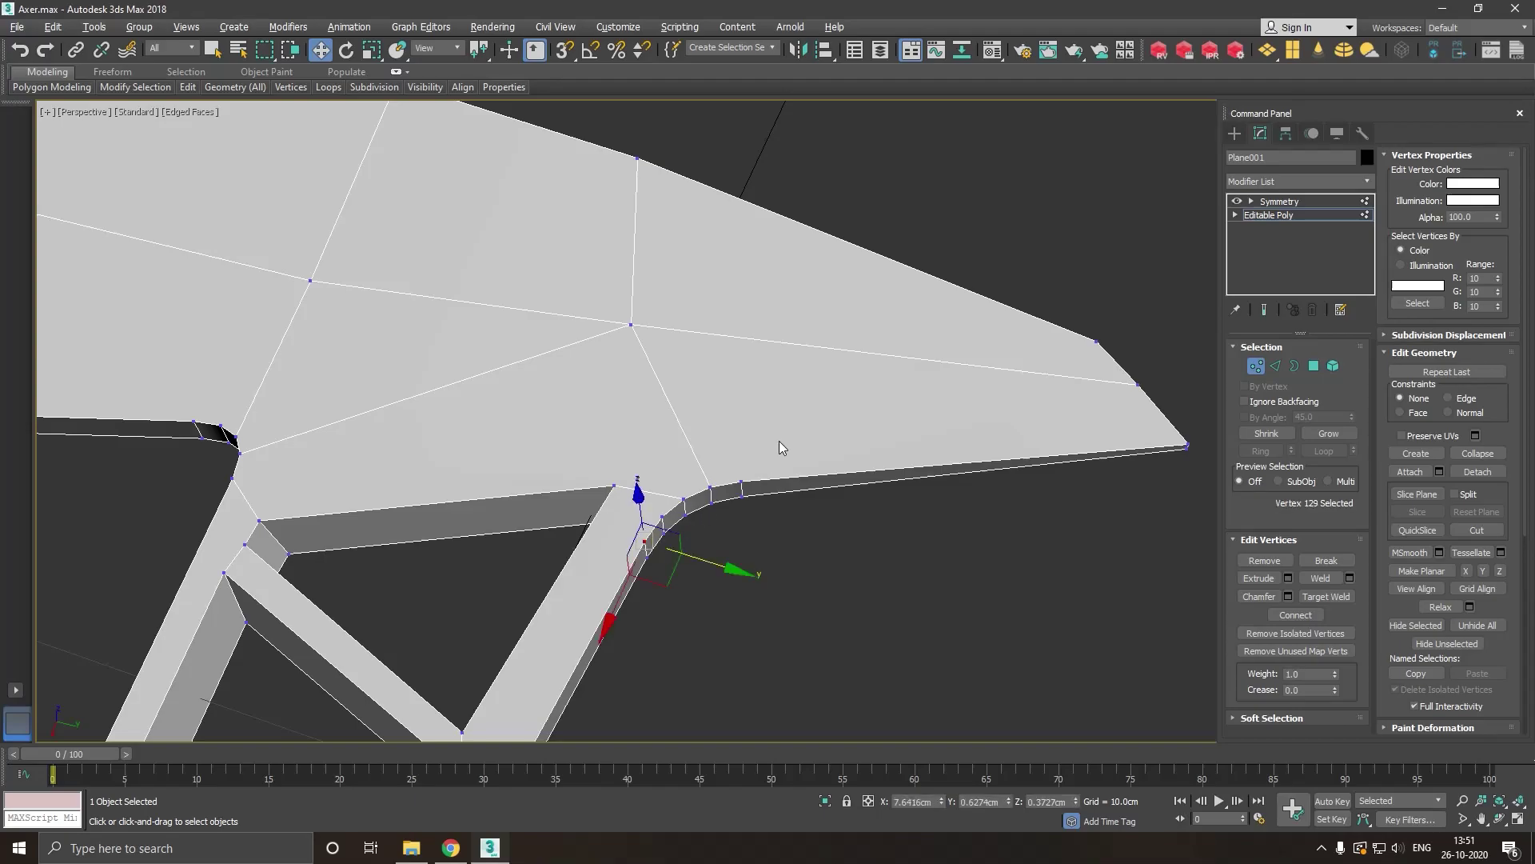
pyautogui.keyDown('alt'); pyautogui.moveTo(781, 442); pyautogui.dragTo(714, 573, button='middle'); pyautogui.keyUp('alt')
pyautogui.scroll(4, 688, 575)
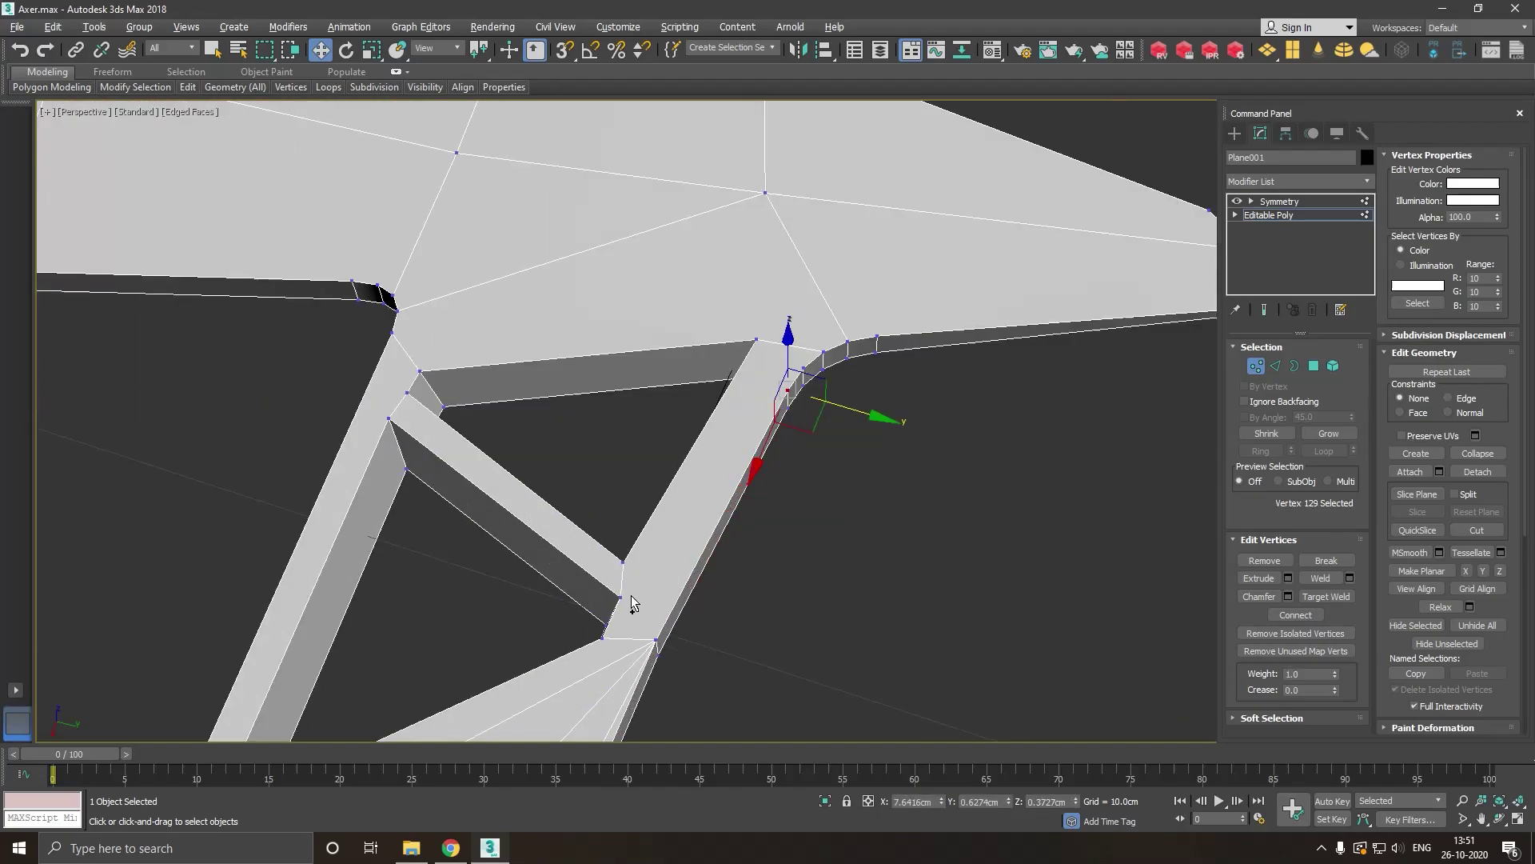
pyautogui.keyDown('ctrl'); pyautogui.click(629, 600); pyautogui.keyUp('ctrl')
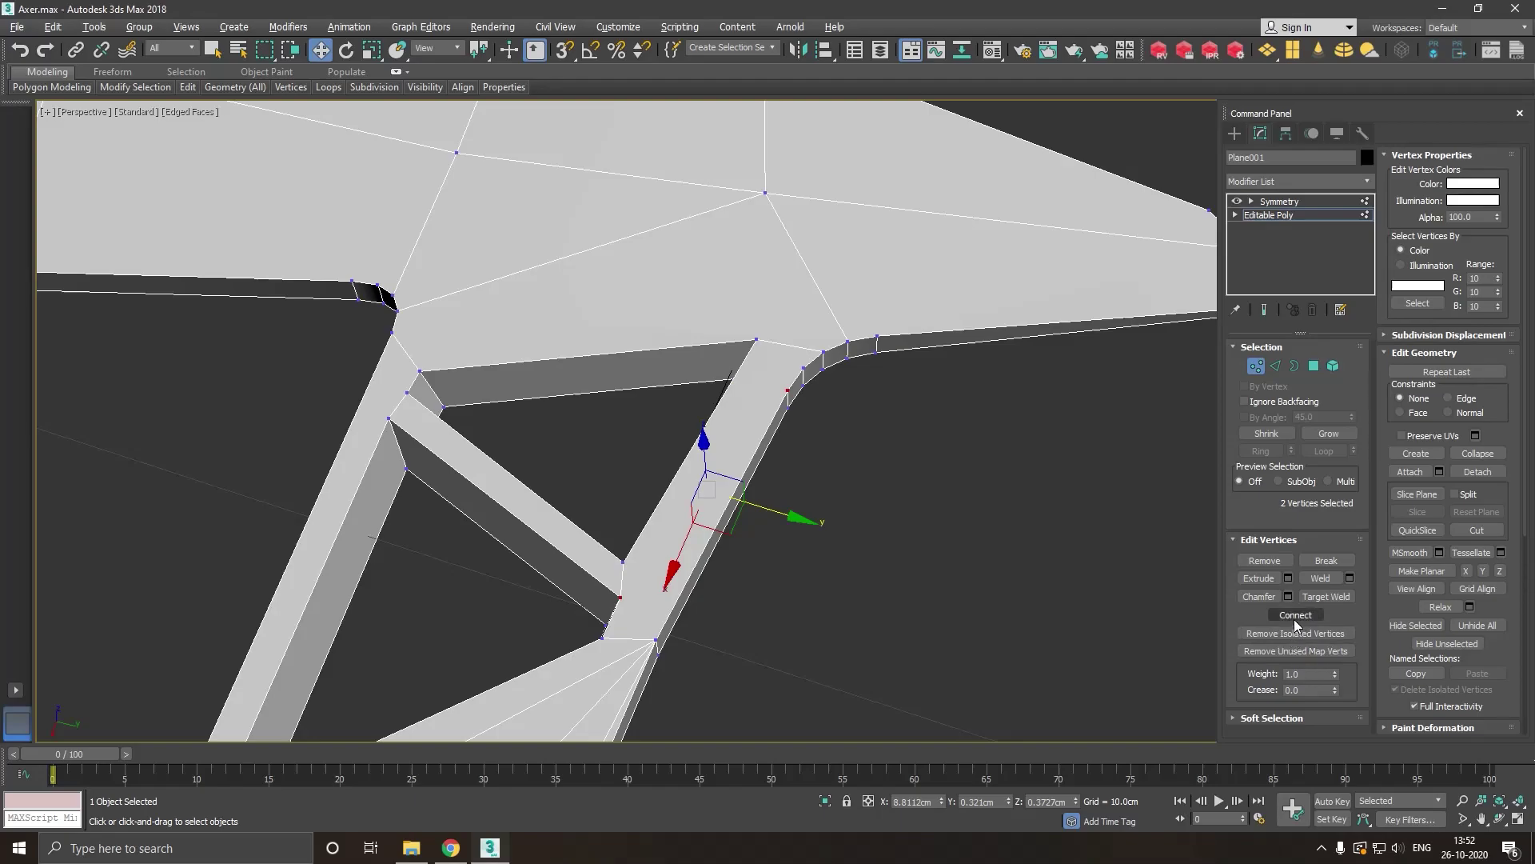
pyautogui.click(1295, 616)
pyautogui.click(621, 600)
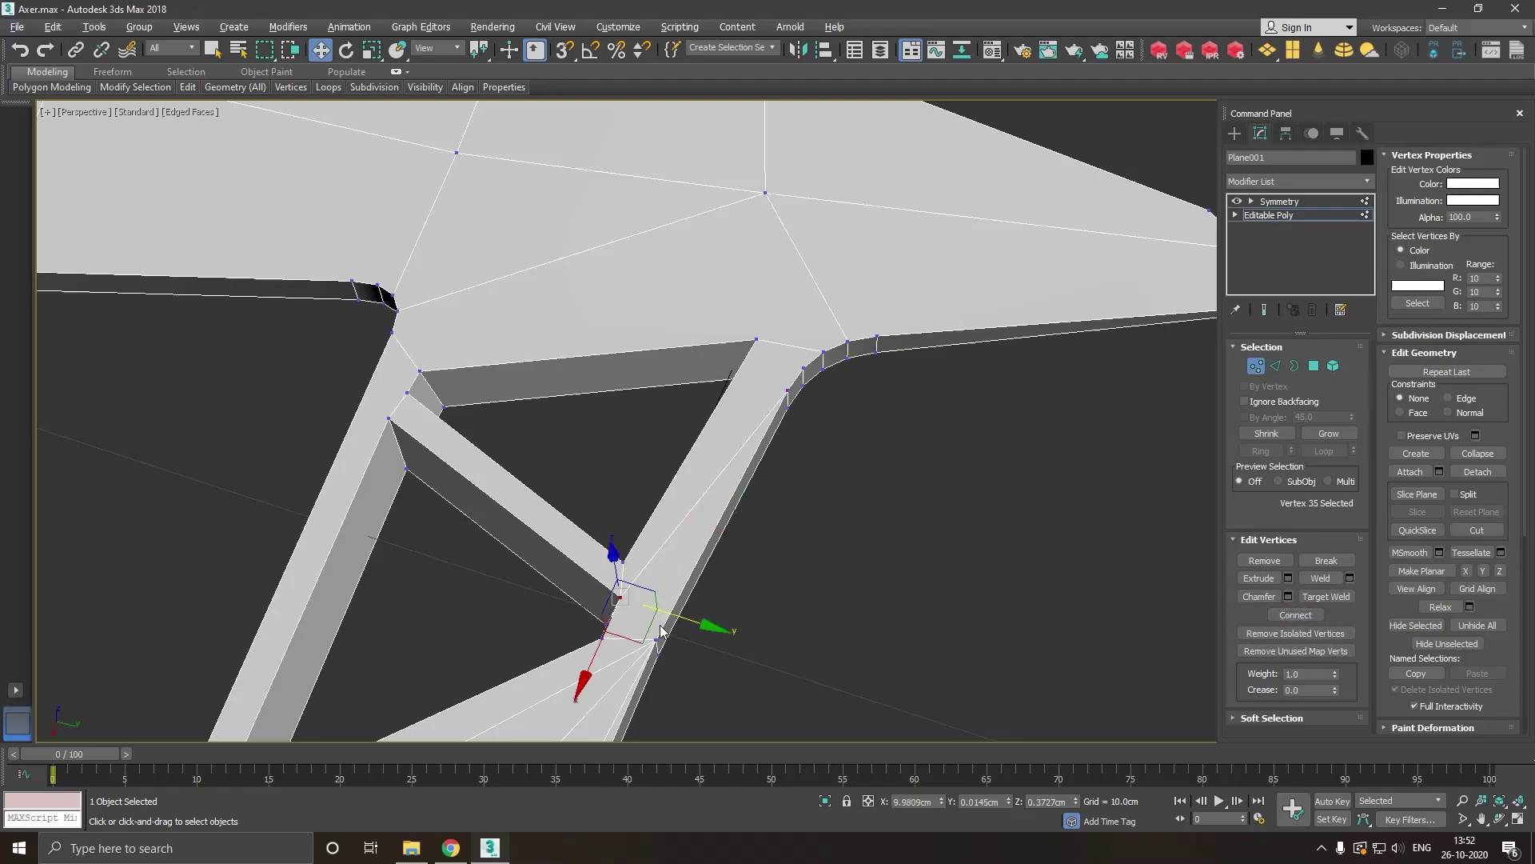
pyautogui.keyDown('ctrl'); pyautogui.click(658, 640); pyautogui.keyUp('ctrl')
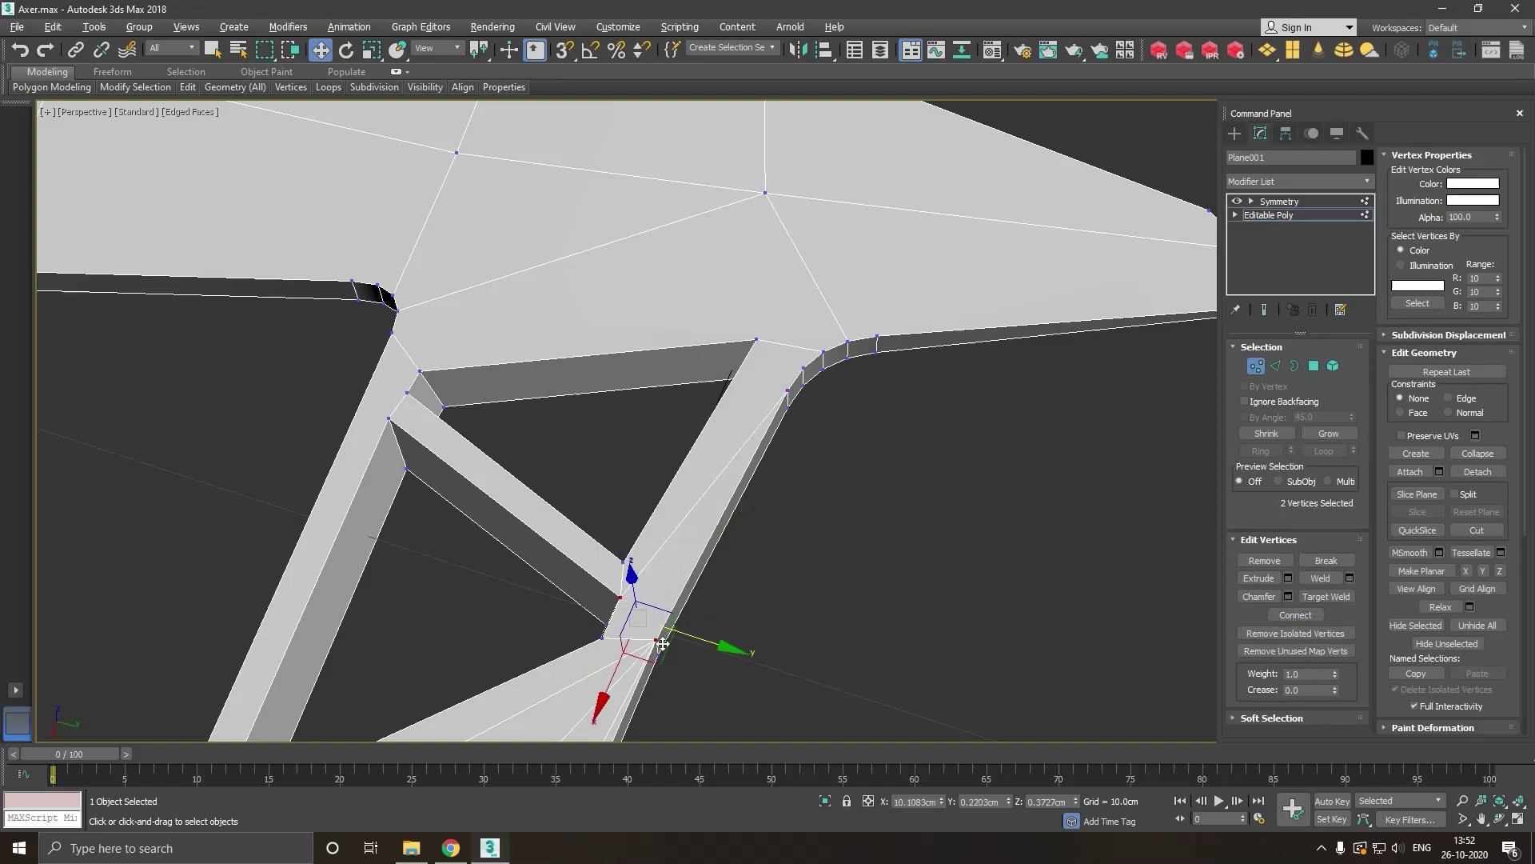
pyautogui.click(1306, 624)
pyautogui.click(855, 560)
# Connect two vertices on the chamfered curve with a new edge.
pyautogui.scroll(-3, 799, 544)
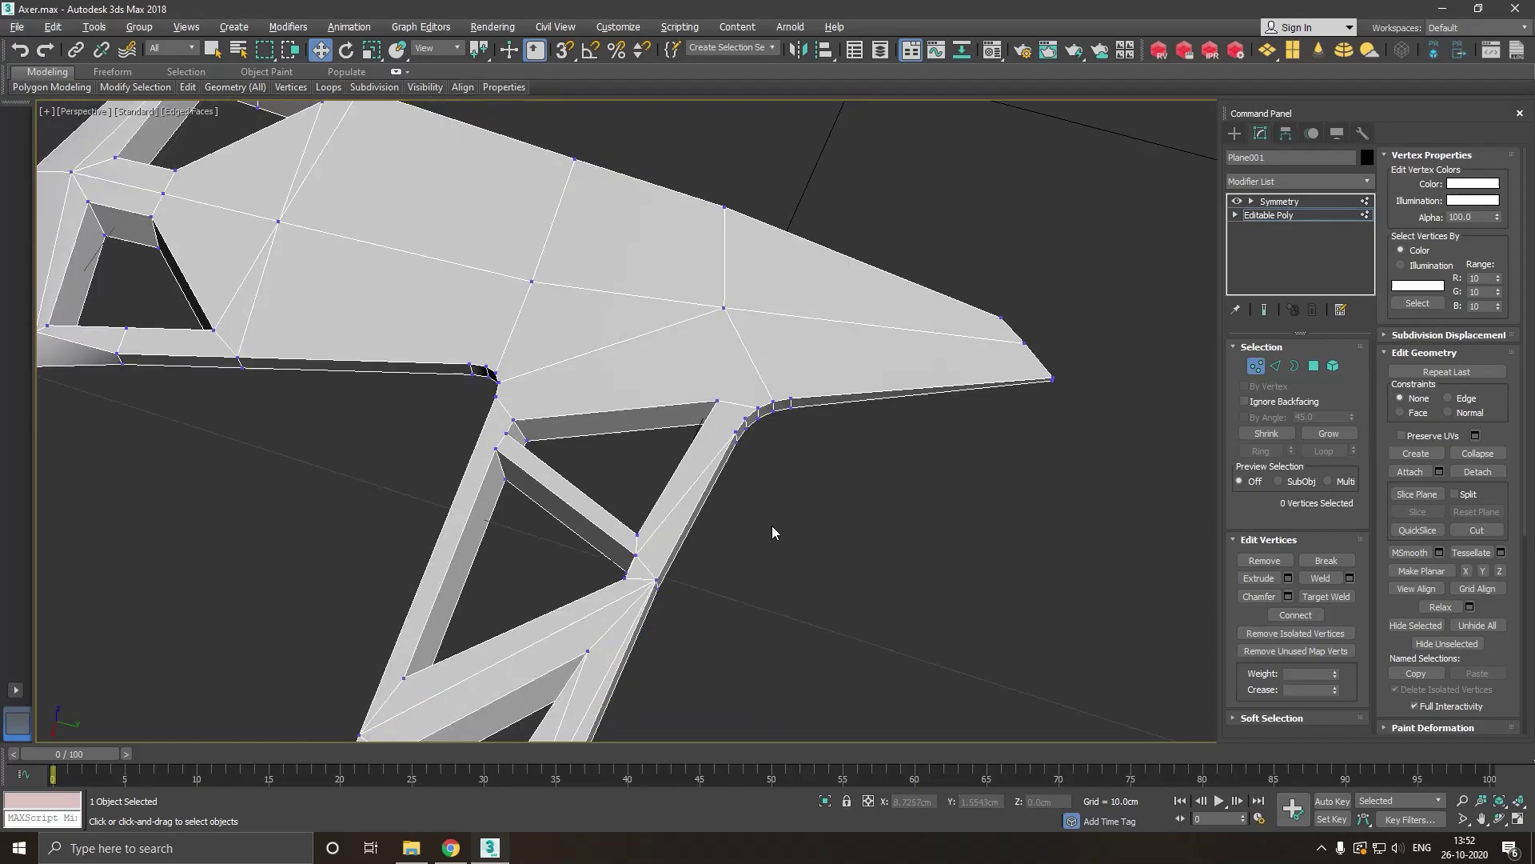
pyautogui.moveTo(785, 501); pyautogui.dragTo(749, 580, button='middle')
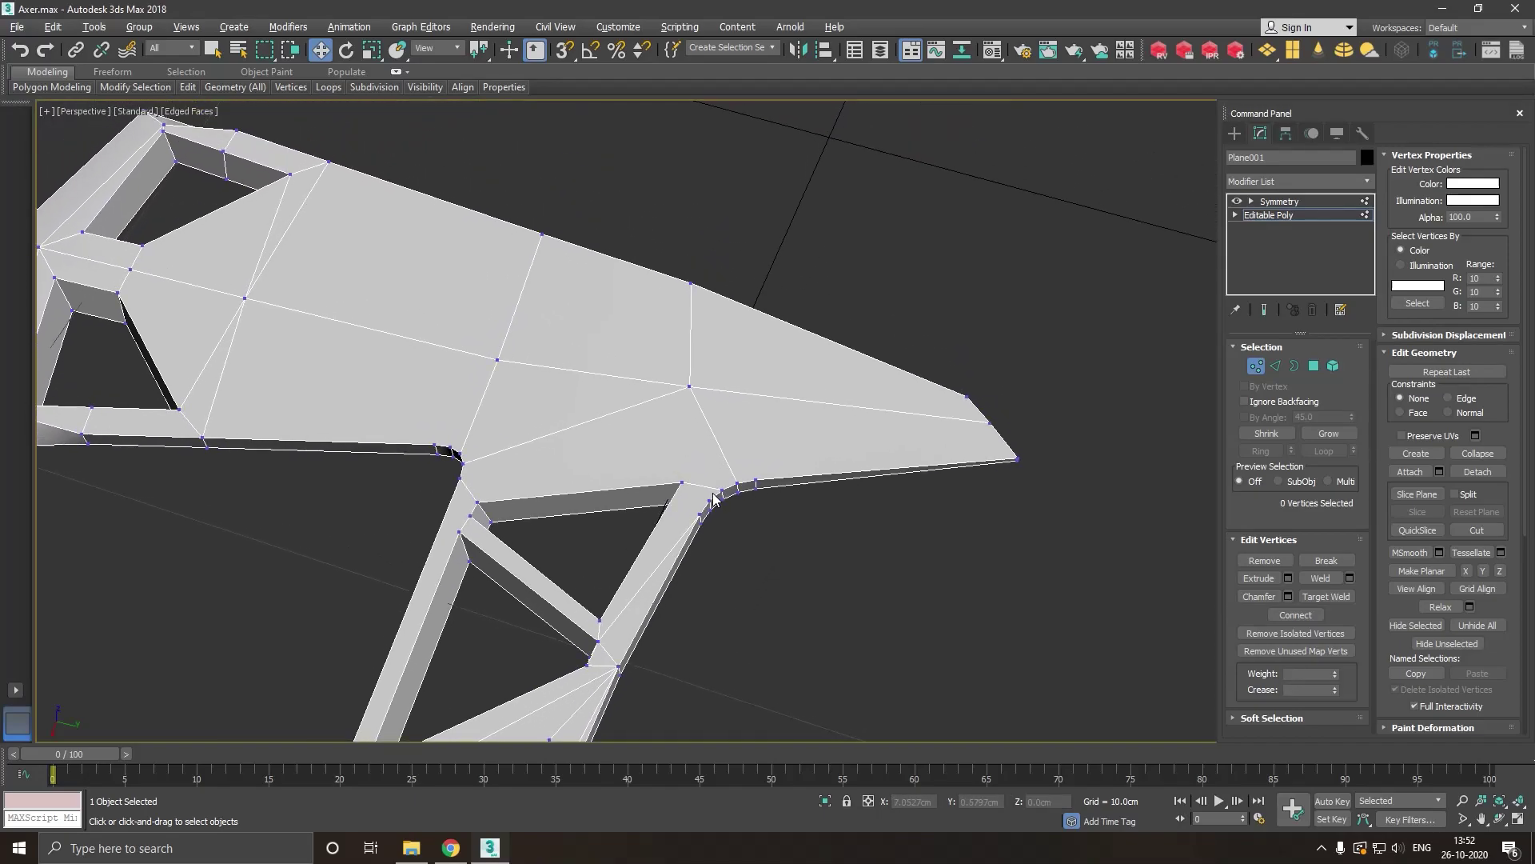
pyautogui.scroll(2, 714, 497)
pyautogui.scroll(2, 703, 524)
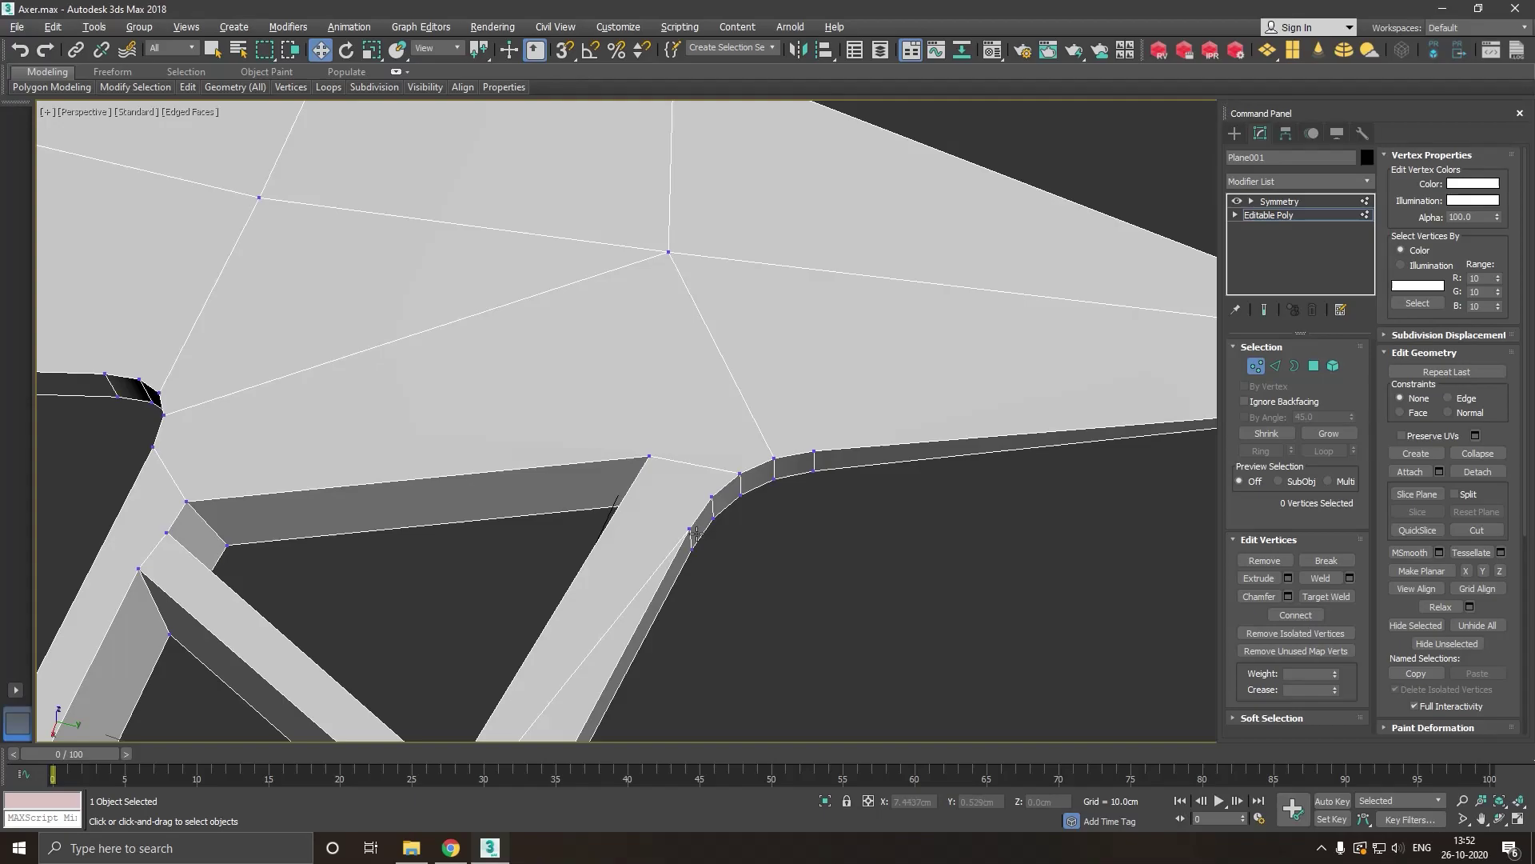
pyautogui.click(690, 529)
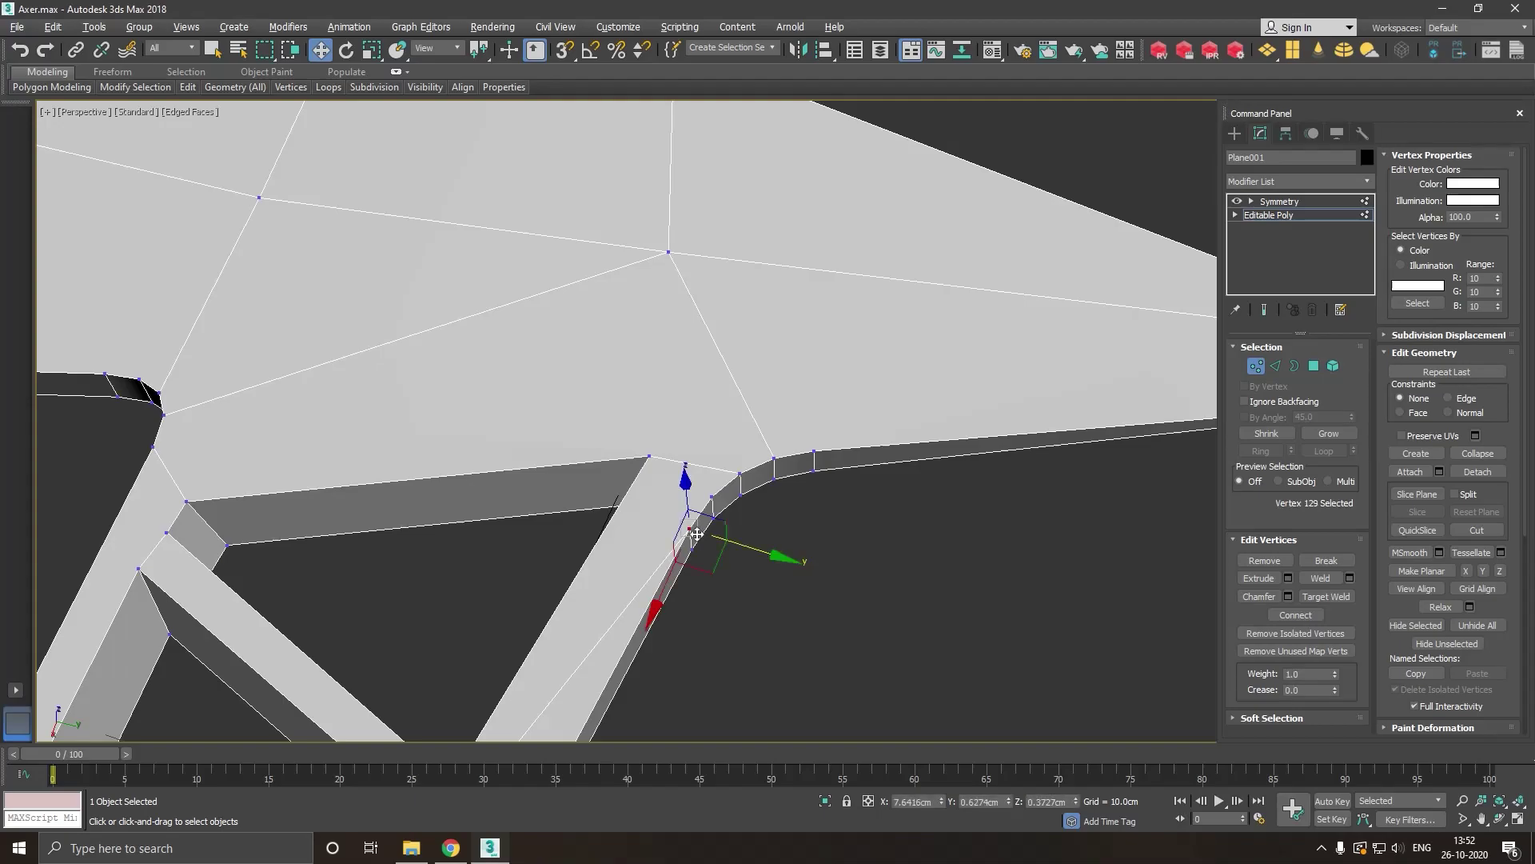
pyautogui.click(711, 497)
pyautogui.keyDown('ctrl'); pyautogui.click(649, 457); pyautogui.keyUp('ctrl')
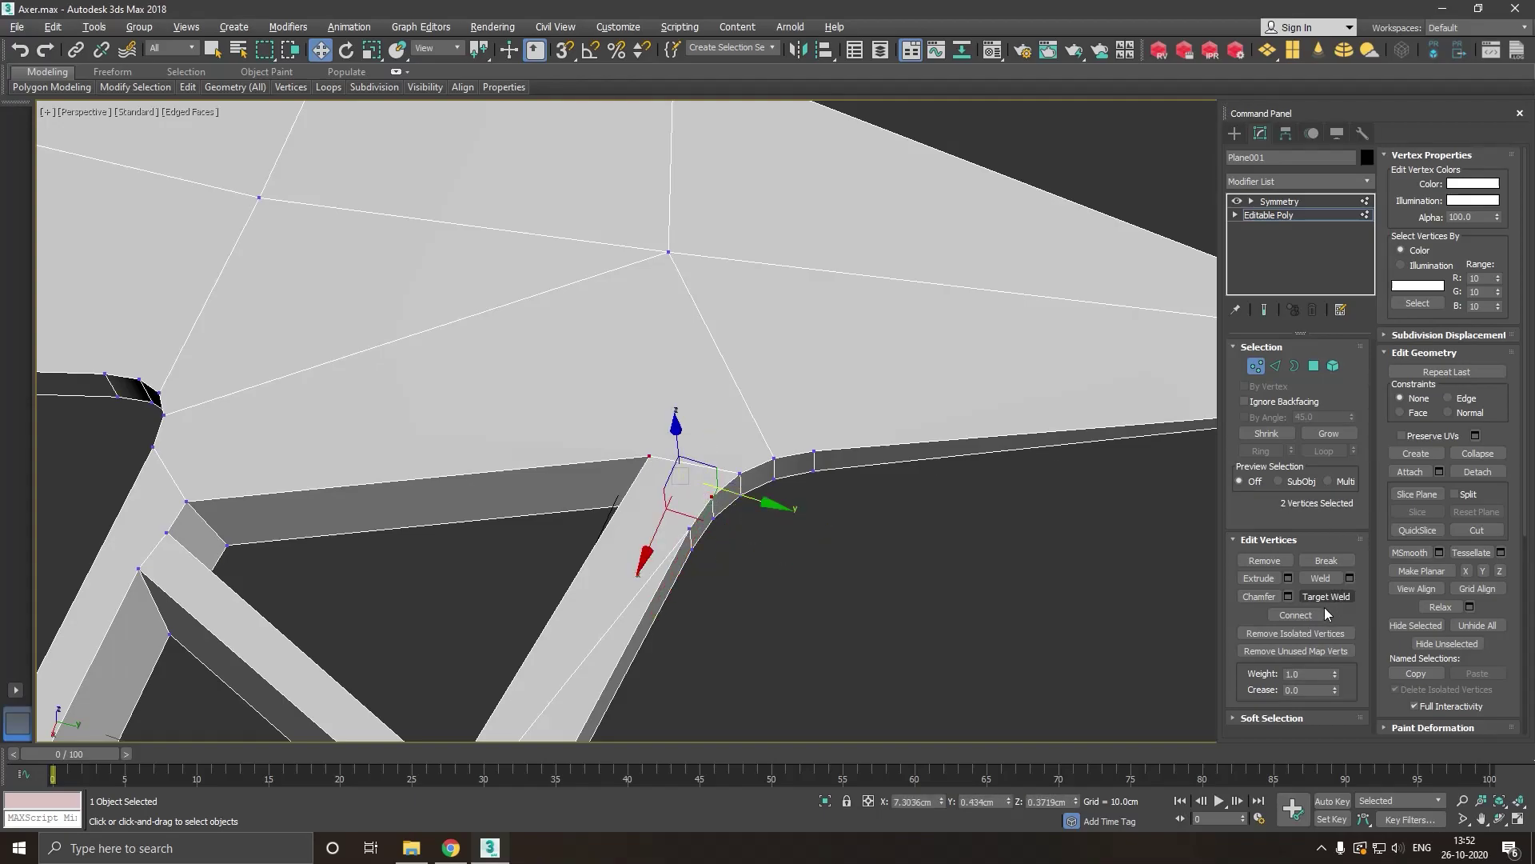
pyautogui.click(1299, 615)
pyautogui.click(1030, 544)
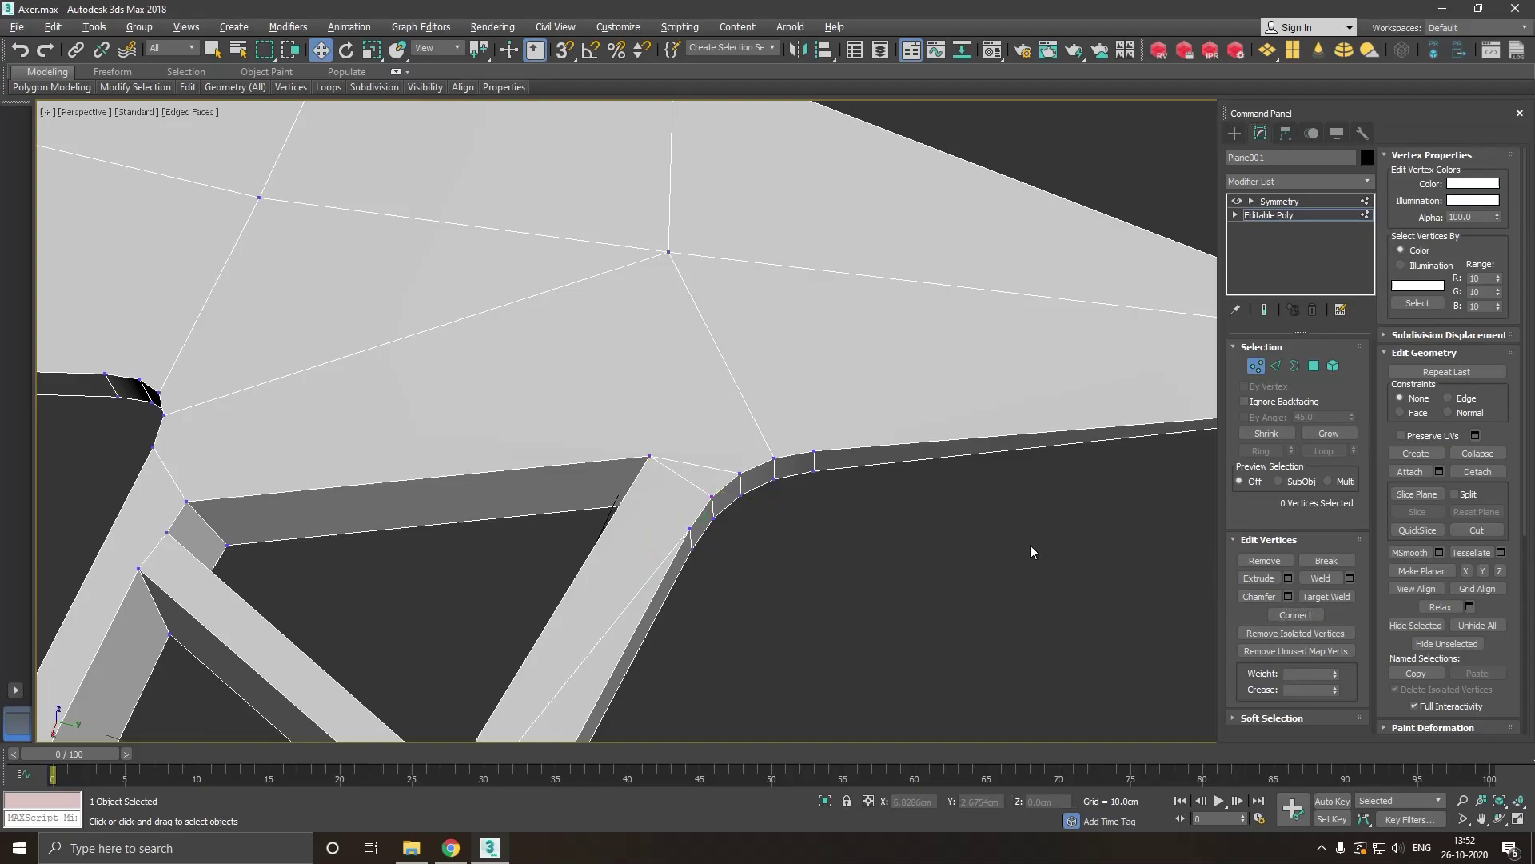
# Cut a new edge from the blade's lower-edge vertex across the blade face toward the tip.
pyautogui.click(815, 457)
pyautogui.keyDown('alt'); pyautogui.moveTo(816, 460); pyautogui.dragTo(818, 501, button='middle'); pyautogui.keyUp('alt')
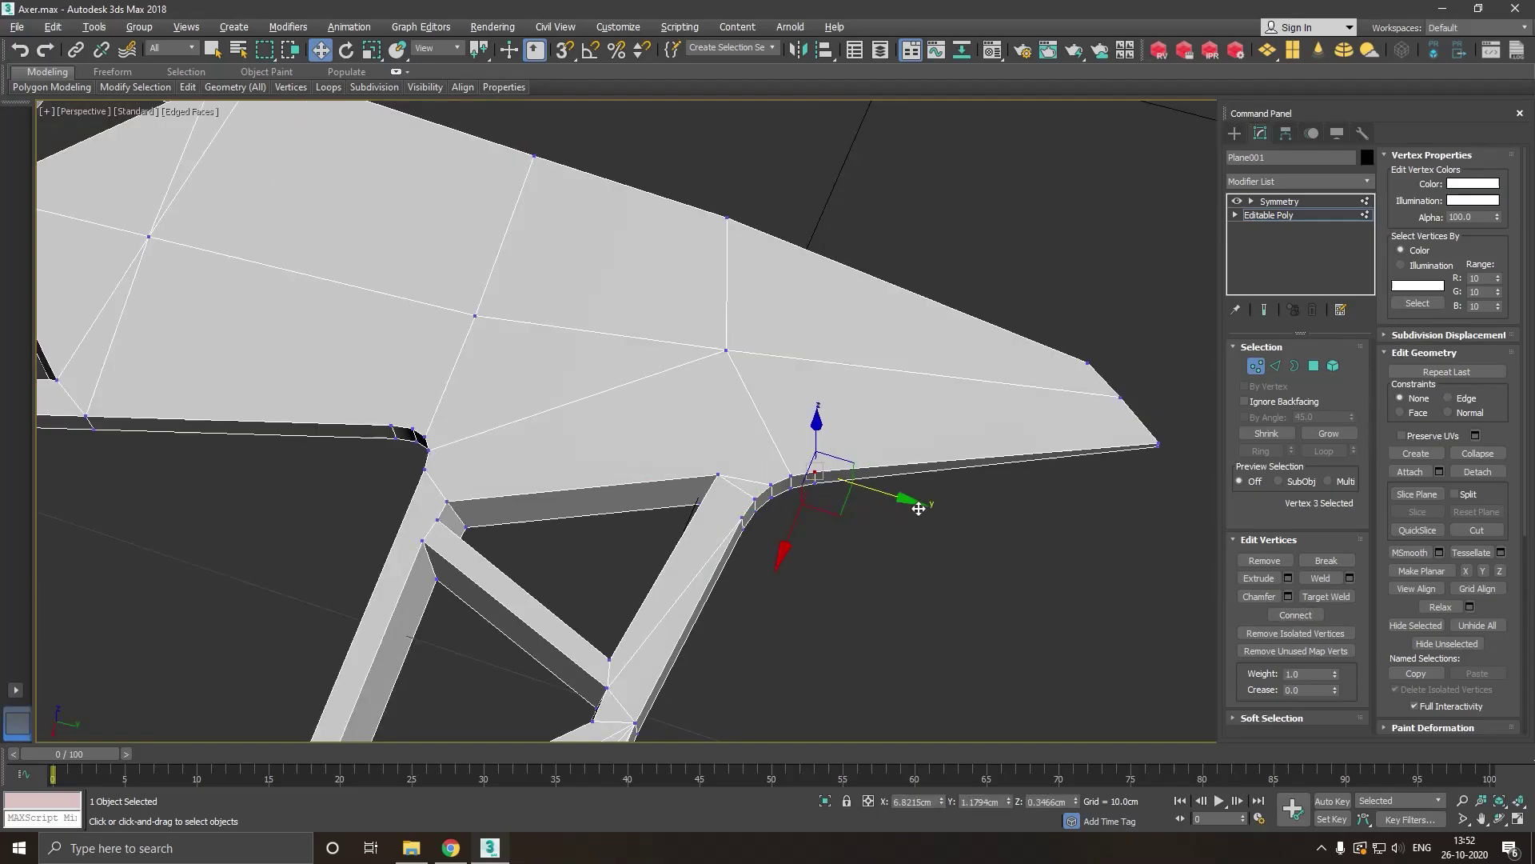
pyautogui.moveTo(915, 530); pyautogui.dragTo(896, 554, button='middle')
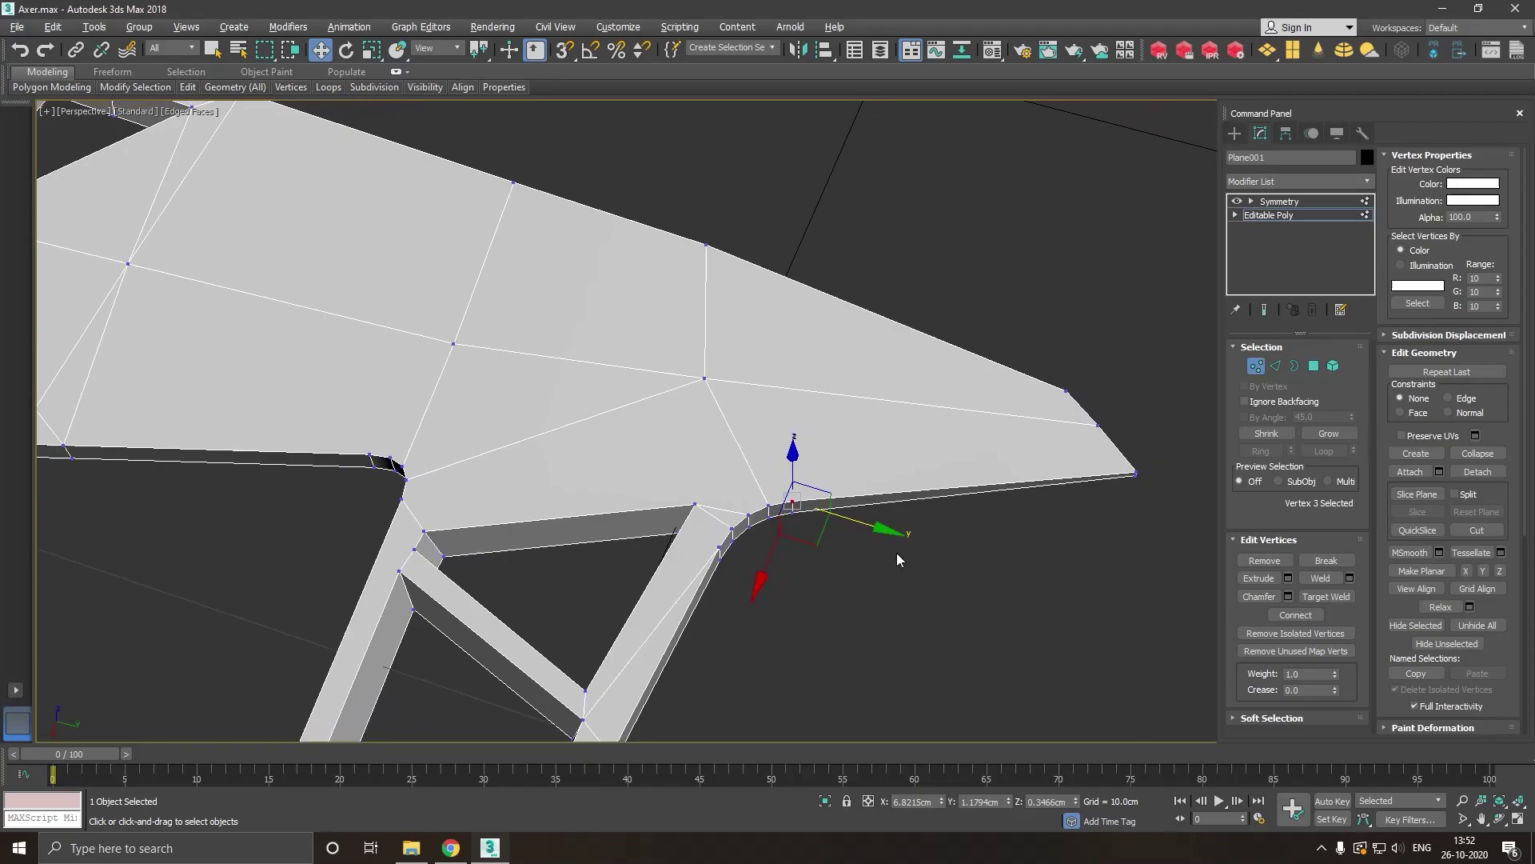
pyautogui.click(1028, 520)
pyautogui.rightClick(887, 445)
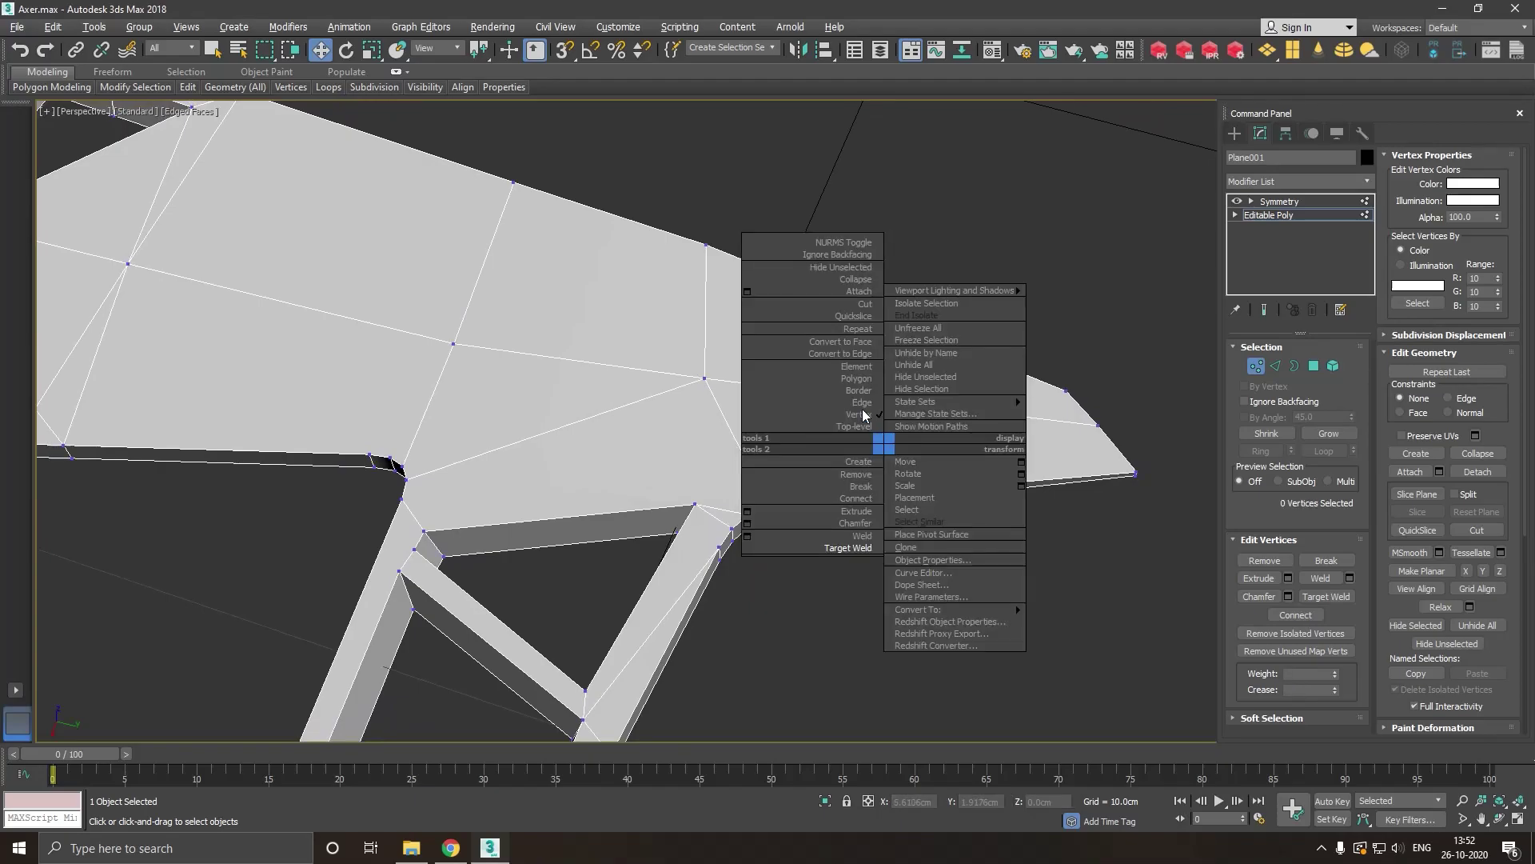
pyautogui.click(841, 305)
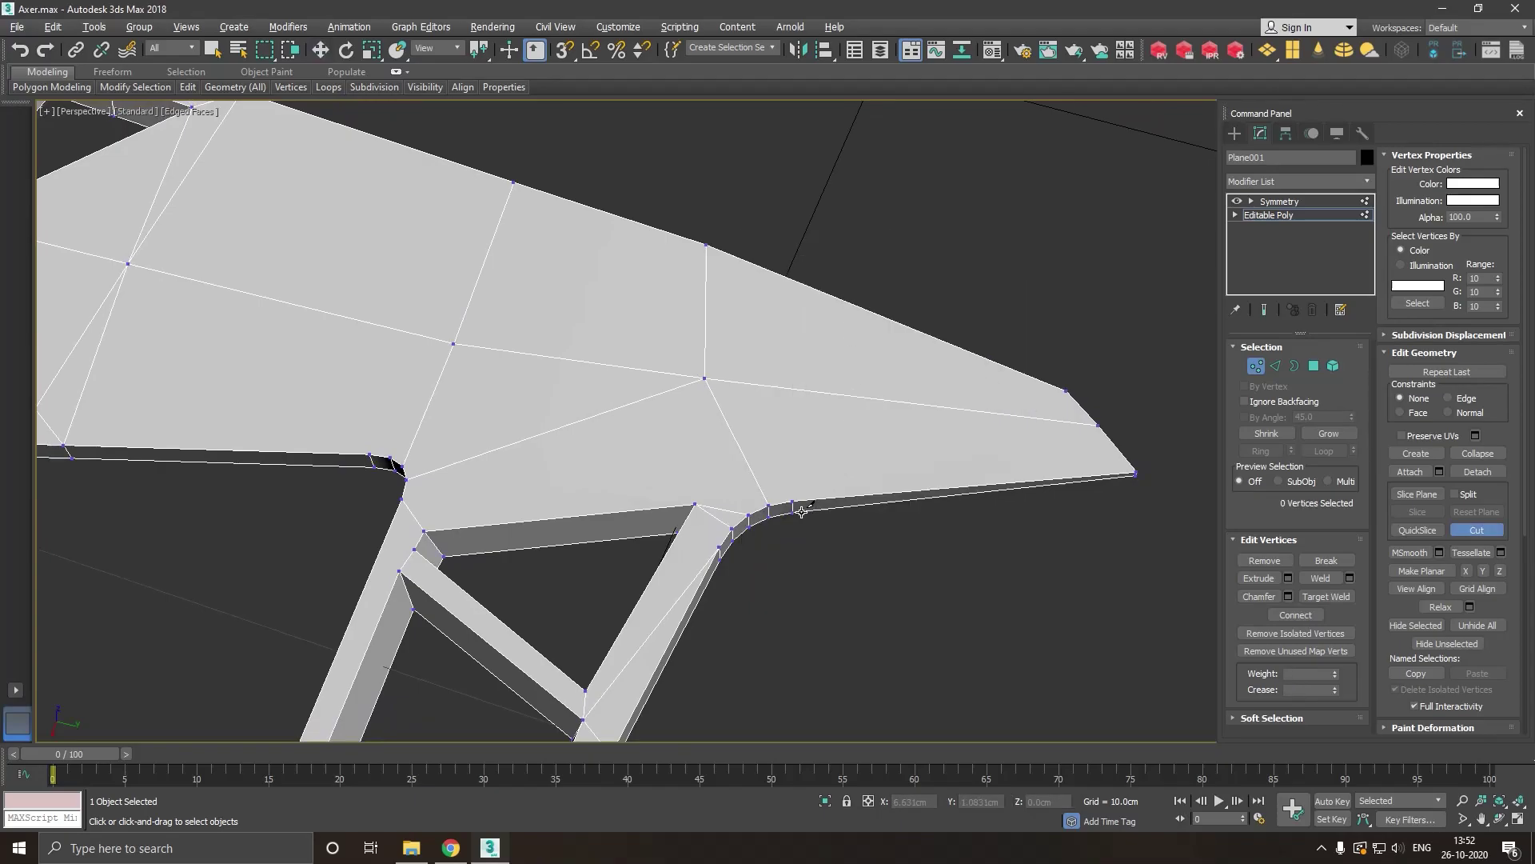
pyautogui.click(791, 502)
pyautogui.press('w')
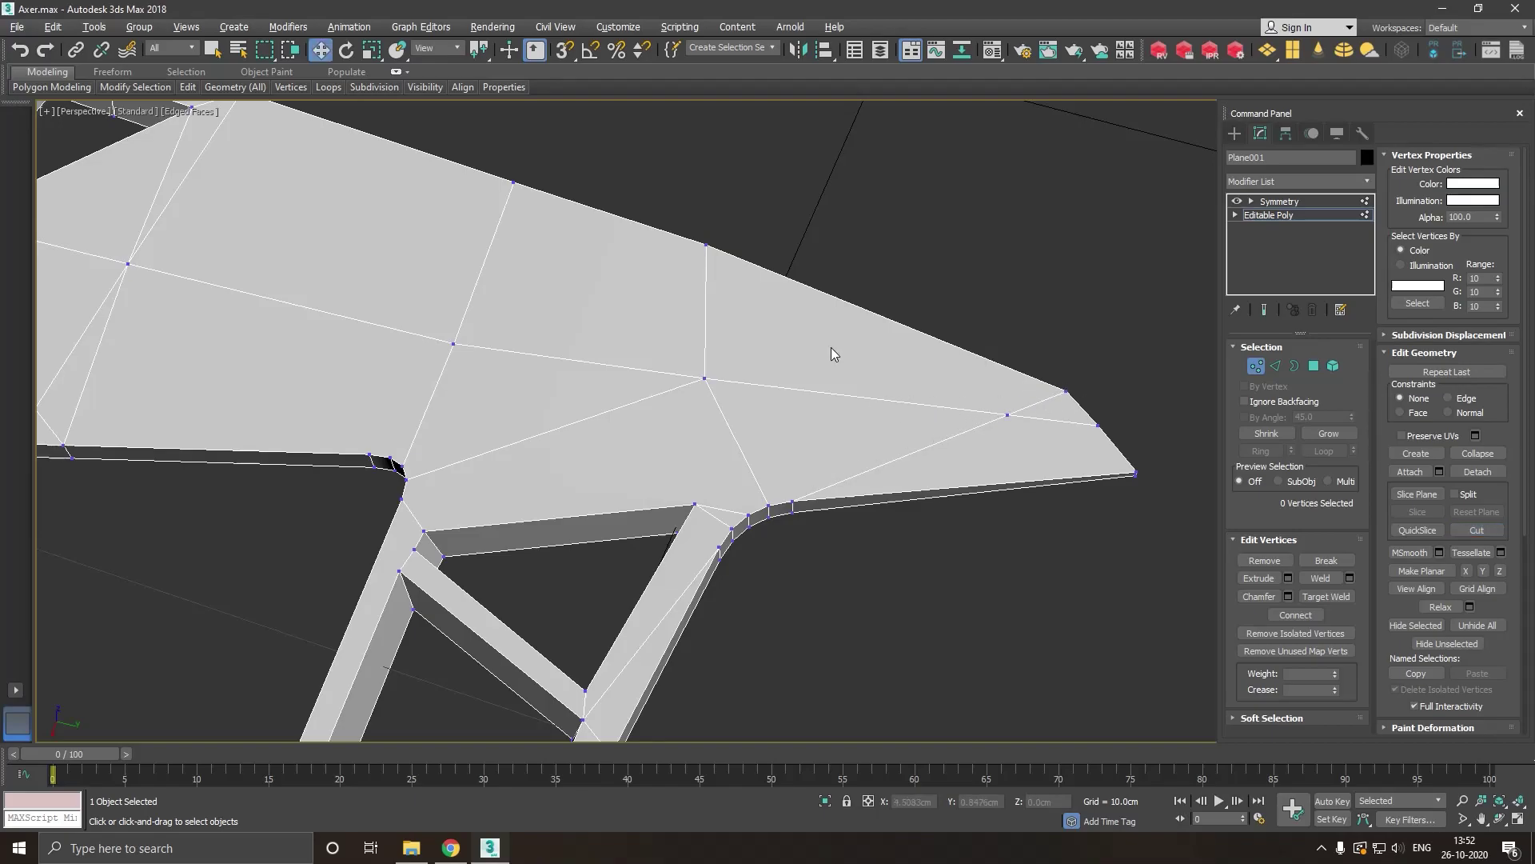
pyautogui.scroll(-2, 832, 347)
pyautogui.moveTo(804, 536); pyautogui.dragTo(880, 476, button='middle')
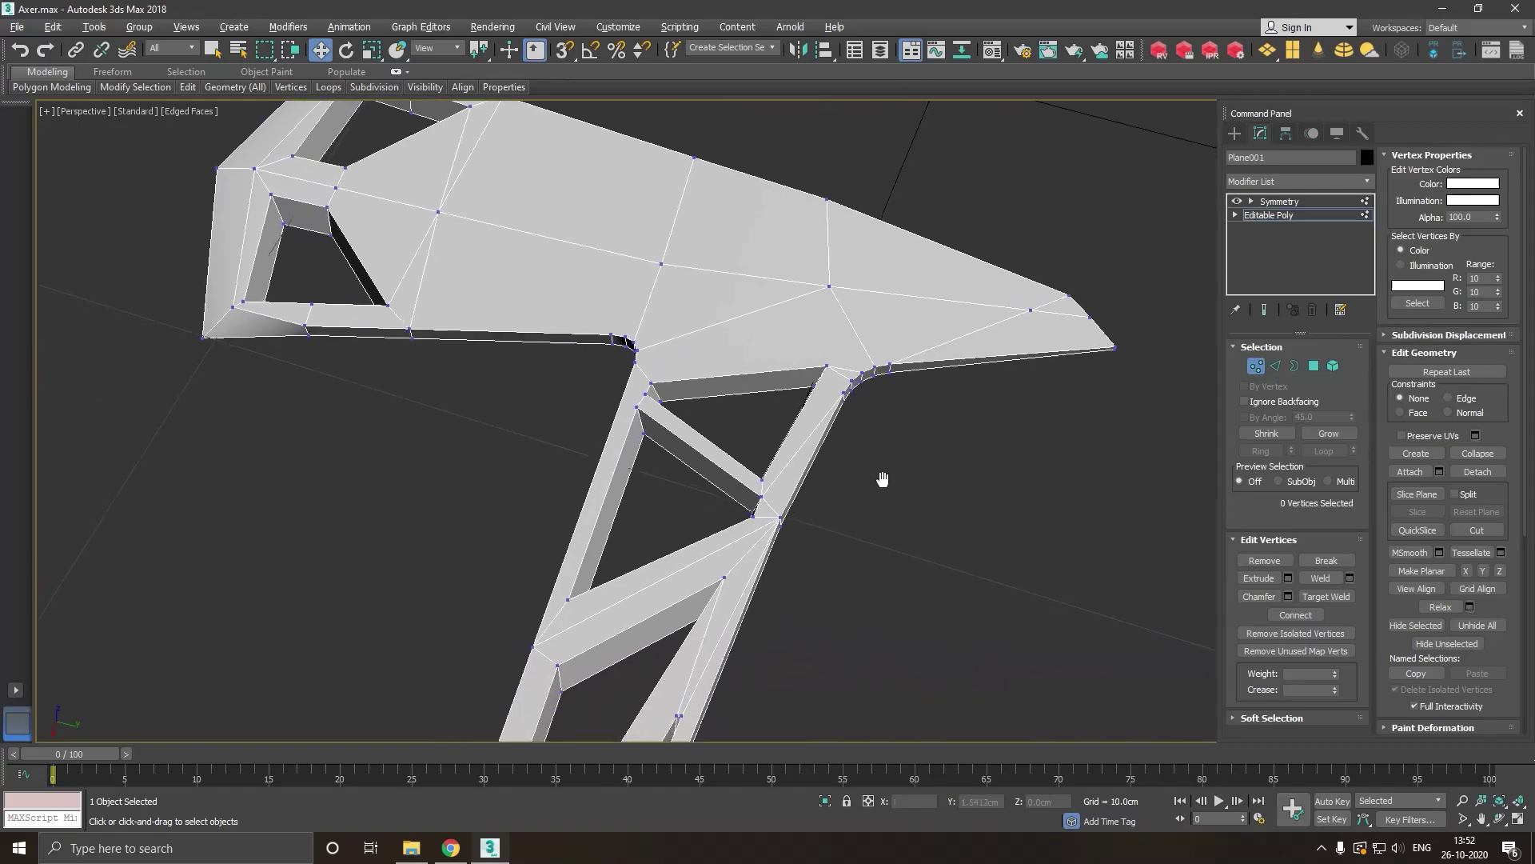
# Orbit out to view the whole axe and select the Symmetry modifier.
pyautogui.rightClick(873, 468)
pyautogui.click(447, 459)
pyautogui.scroll(-2, 678, 367)
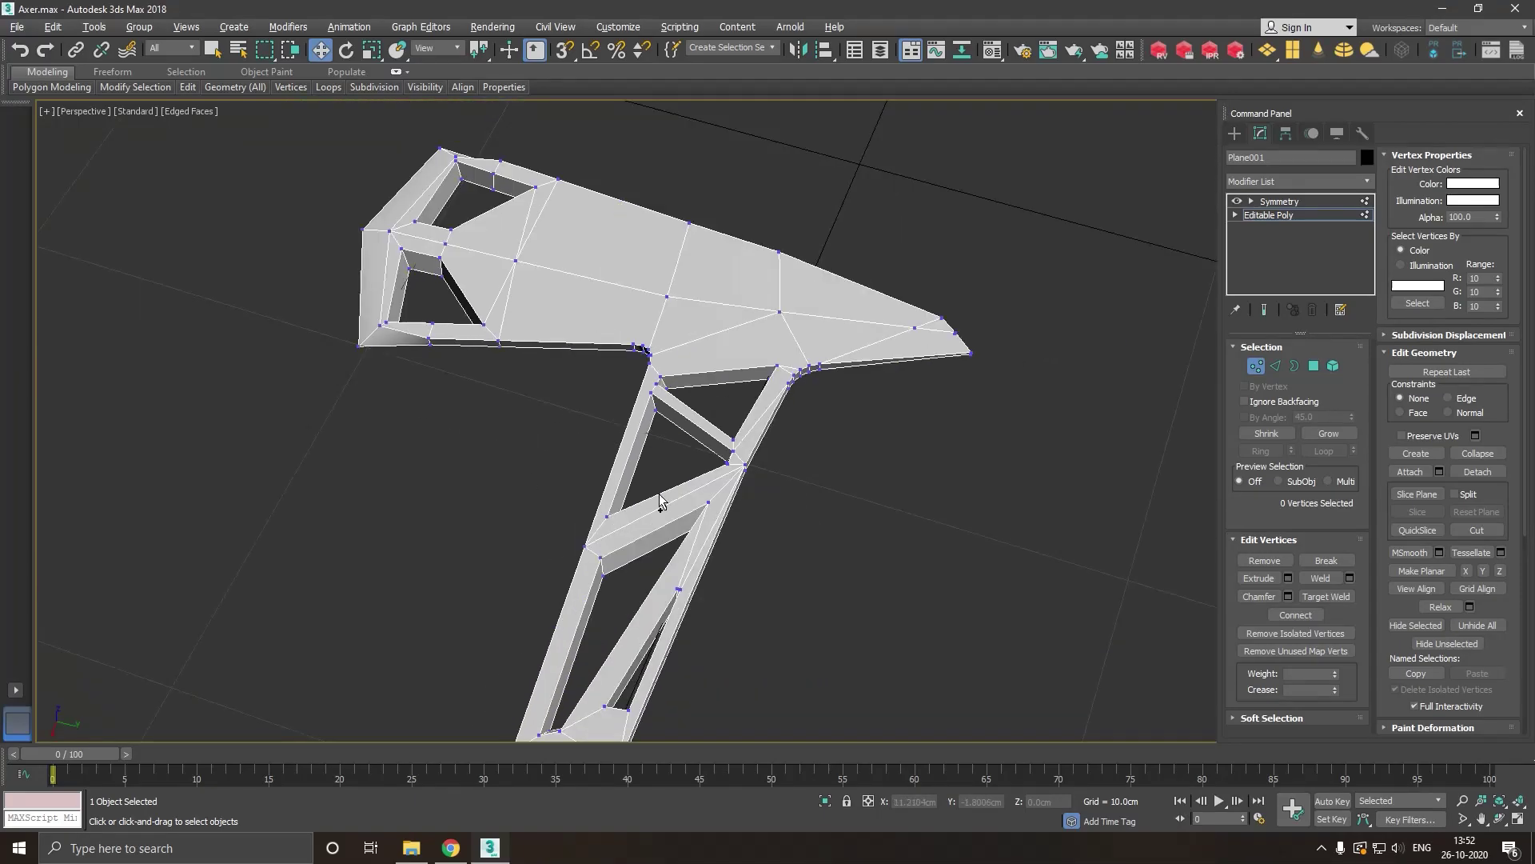
pyautogui.keyDown('alt'); pyautogui.moveTo(678, 367); pyautogui.dragTo(636, 461, button='middle'); pyautogui.keyUp('alt')
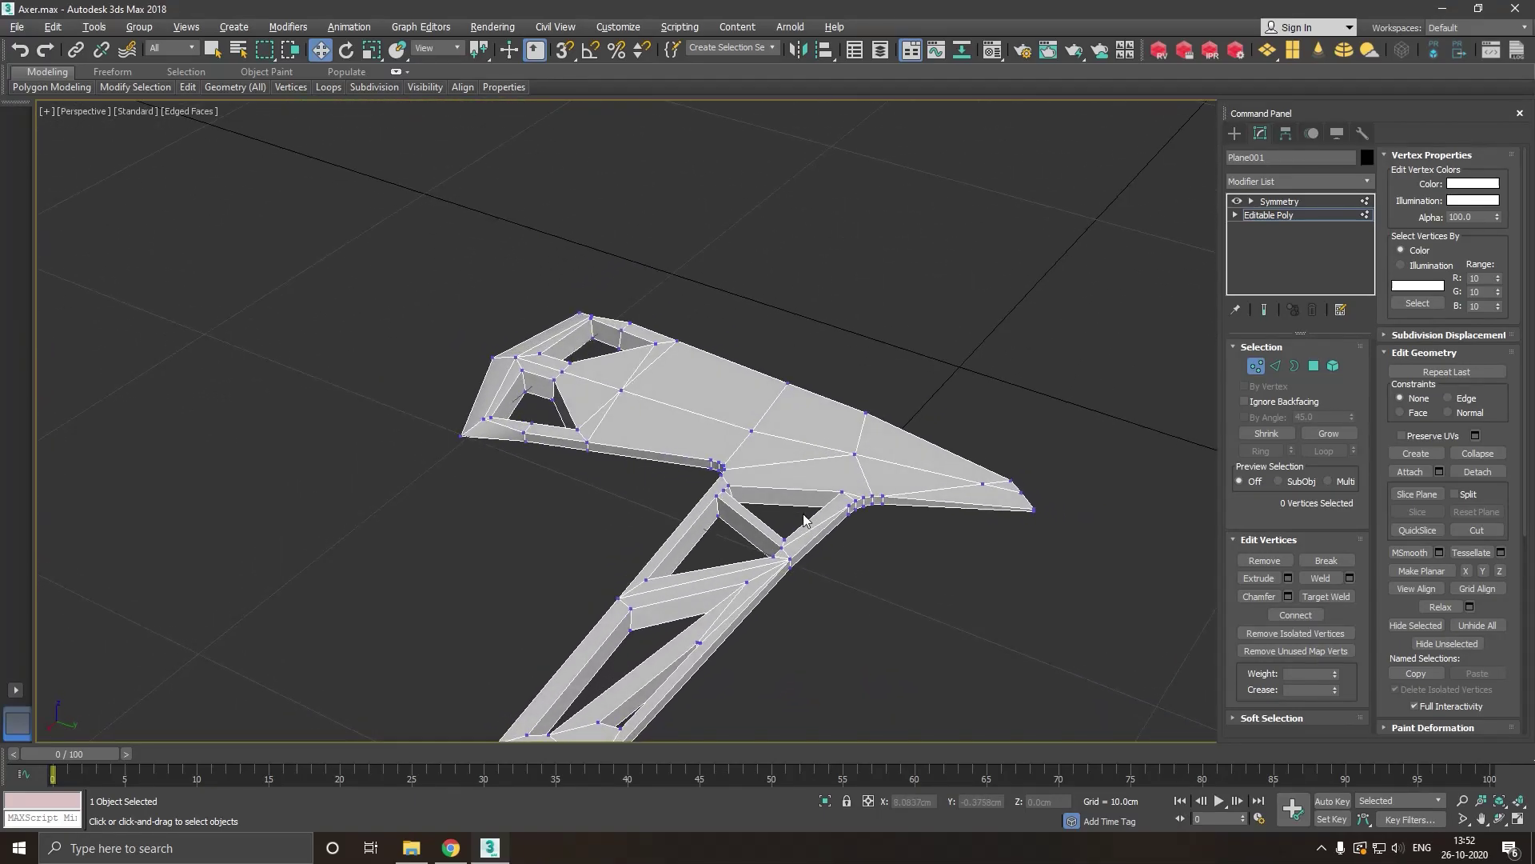
pyautogui.click(1265, 219)
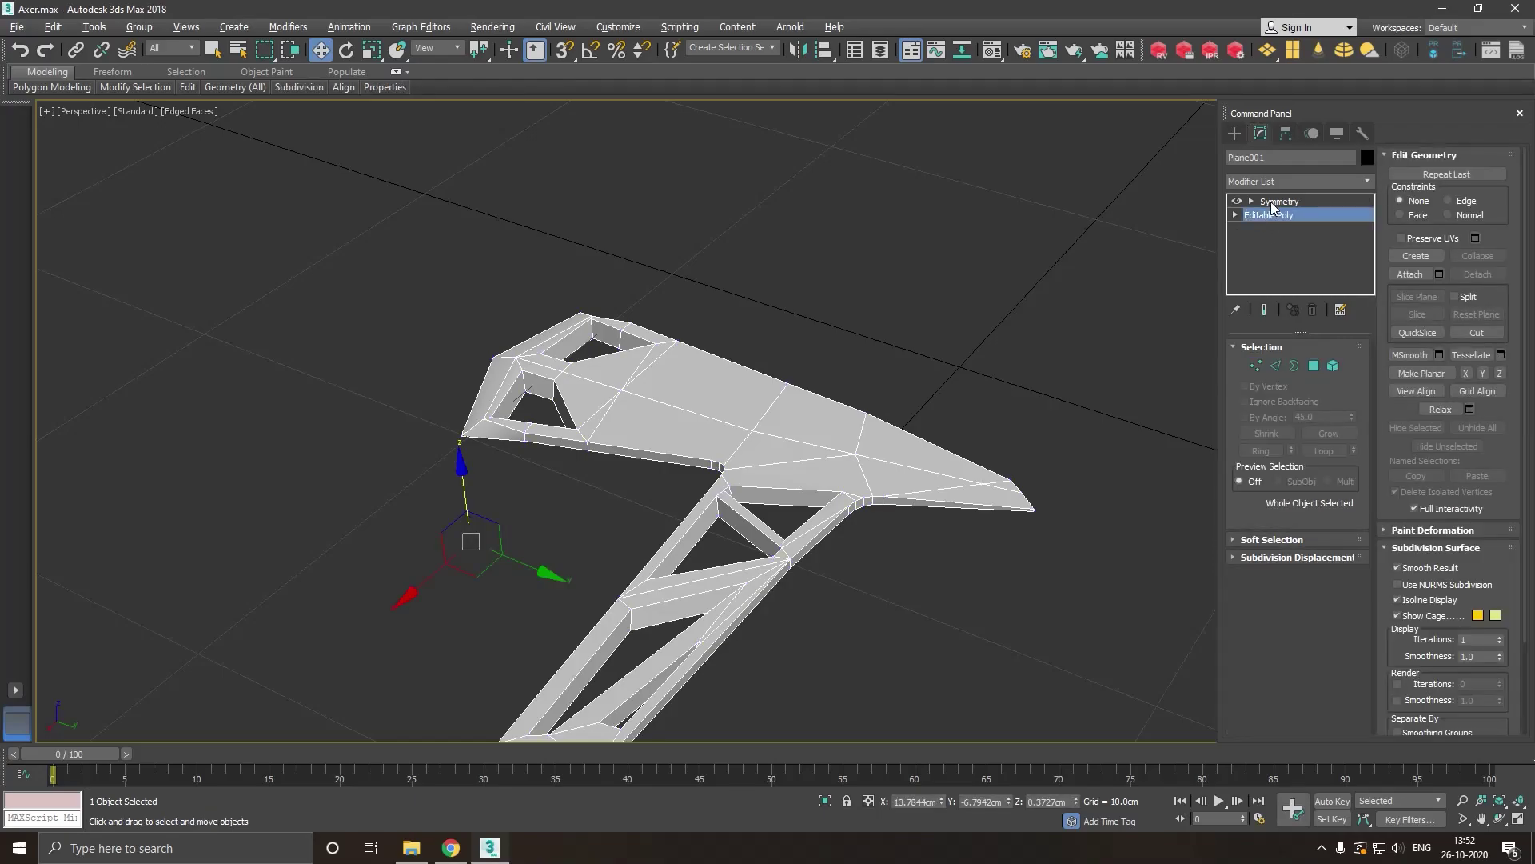
pyautogui.click(1270, 201)
pyautogui.moveTo(653, 385)
pyautogui.keyDown('alt'); pyautogui.mouseDown(button='middle')
pyautogui.moveTo(710, 395)
pyautogui.moveTo(661, 446)
pyautogui.moveTo(631, 555)
pyautogui.moveTo(634, 488)
pyautogui.mouseUp(button='middle'); pyautogui.keyUp('alt')
pyautogui.scroll(3, 306, 529)
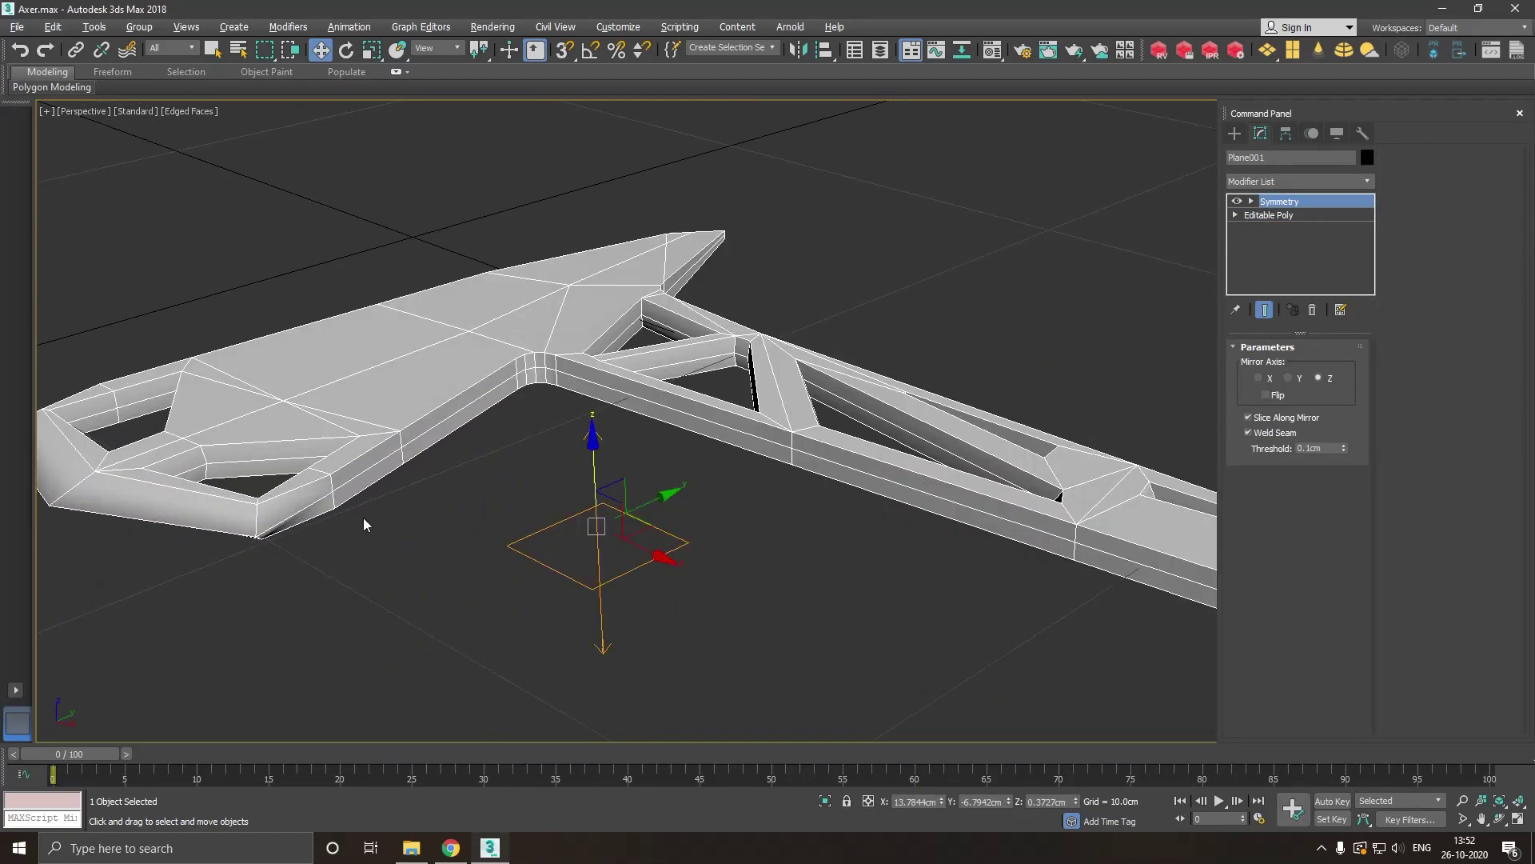
pyautogui.scroll(-2, 288, 497)
pyautogui.scroll(-3, 496, 491)
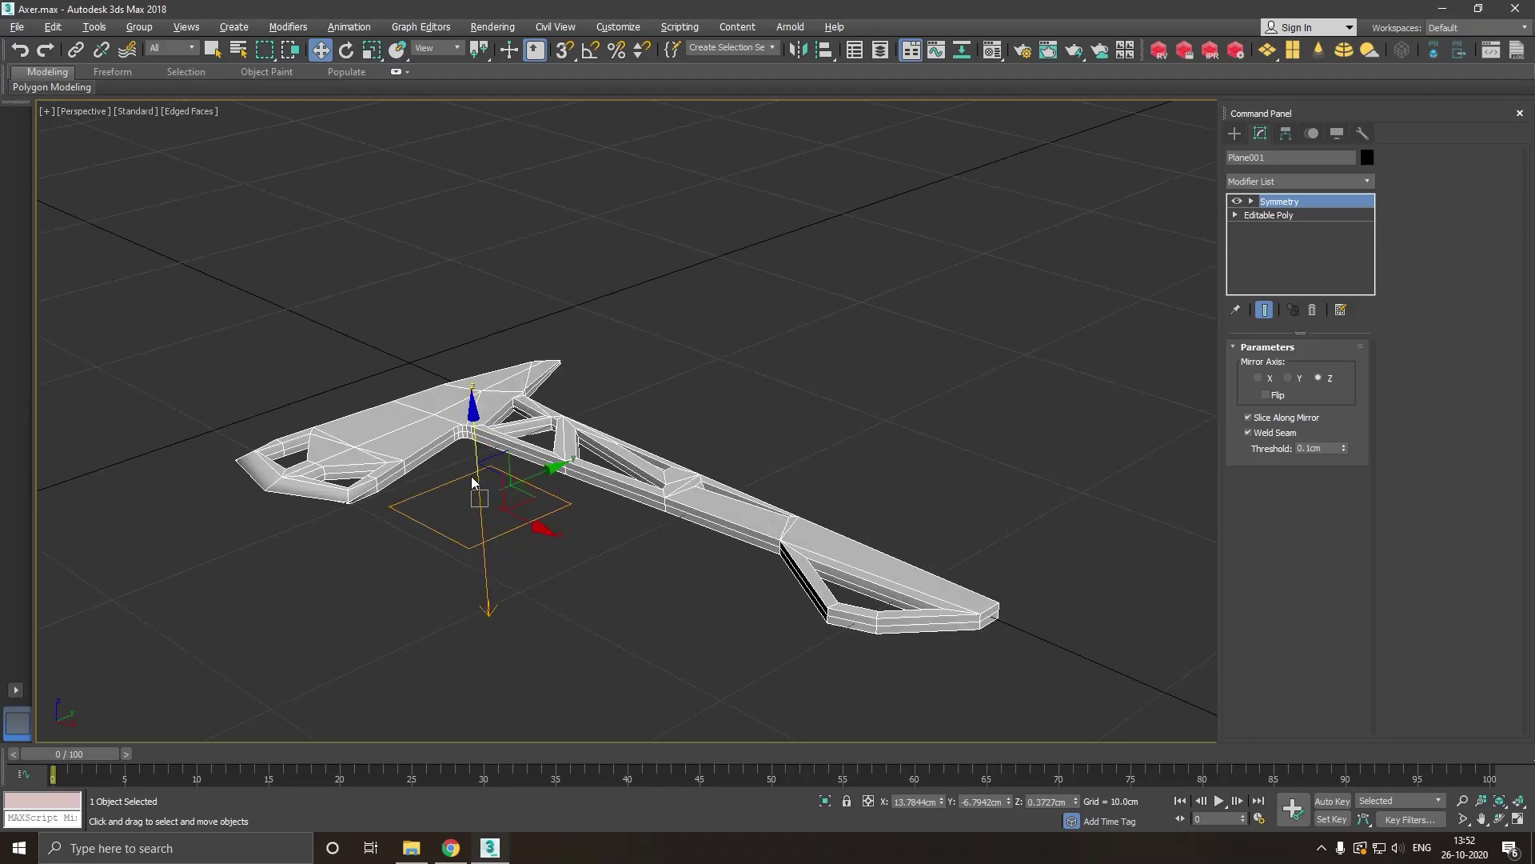
pyautogui.moveTo(766, 595)
pyautogui.keyDown('alt'); pyautogui.mouseDown(button='middle')
pyautogui.moveTo(741, 611)
pyautogui.moveTo(669, 210)
pyautogui.mouseUp(button='middle'); pyautogui.keyUp('alt')
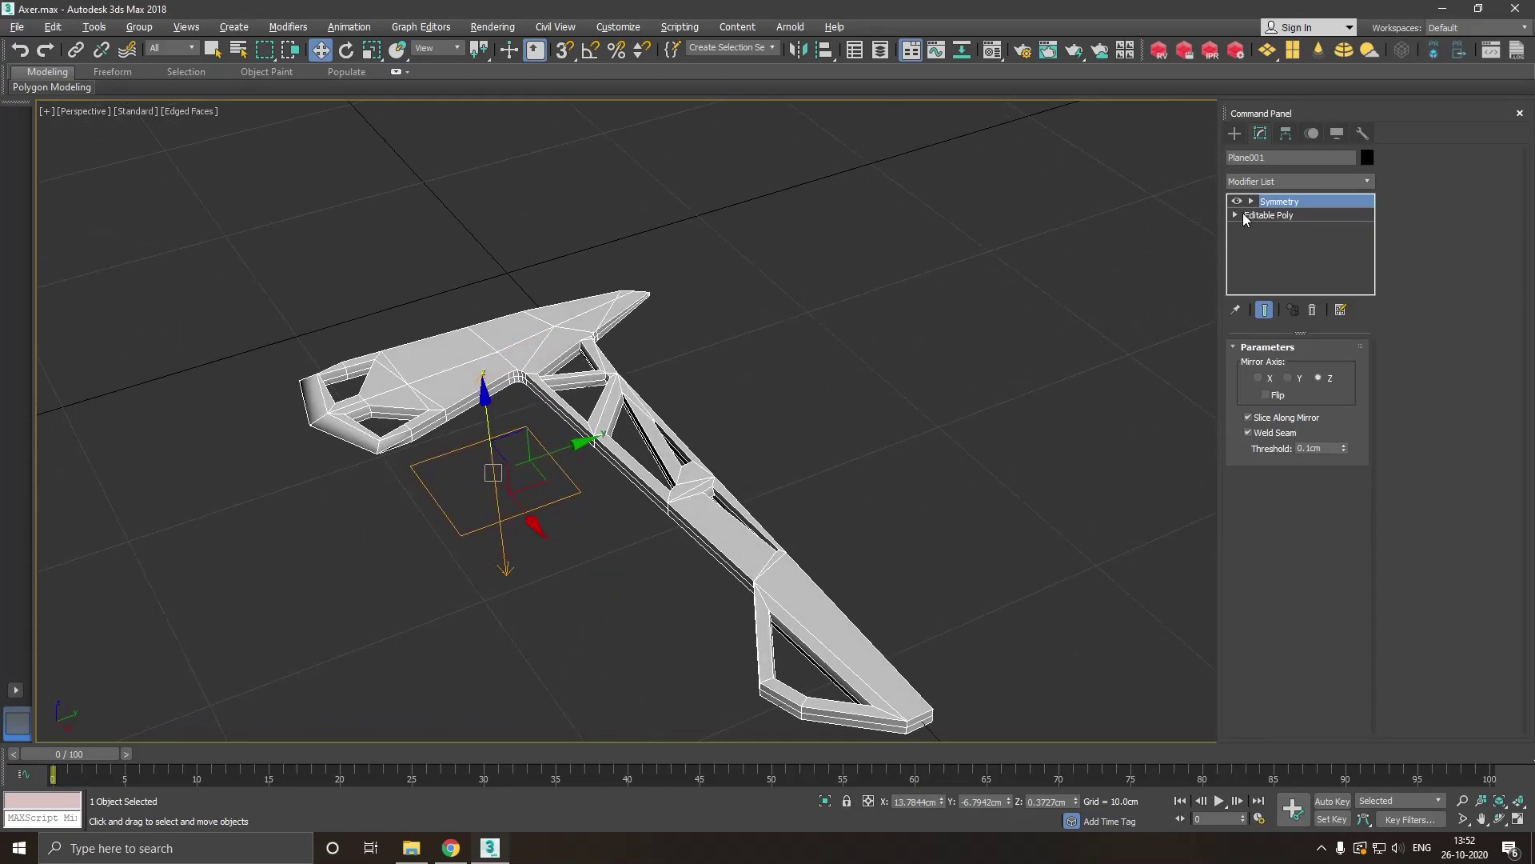
pyautogui.click(1269, 215)
pyautogui.scroll(2, 583, 368)
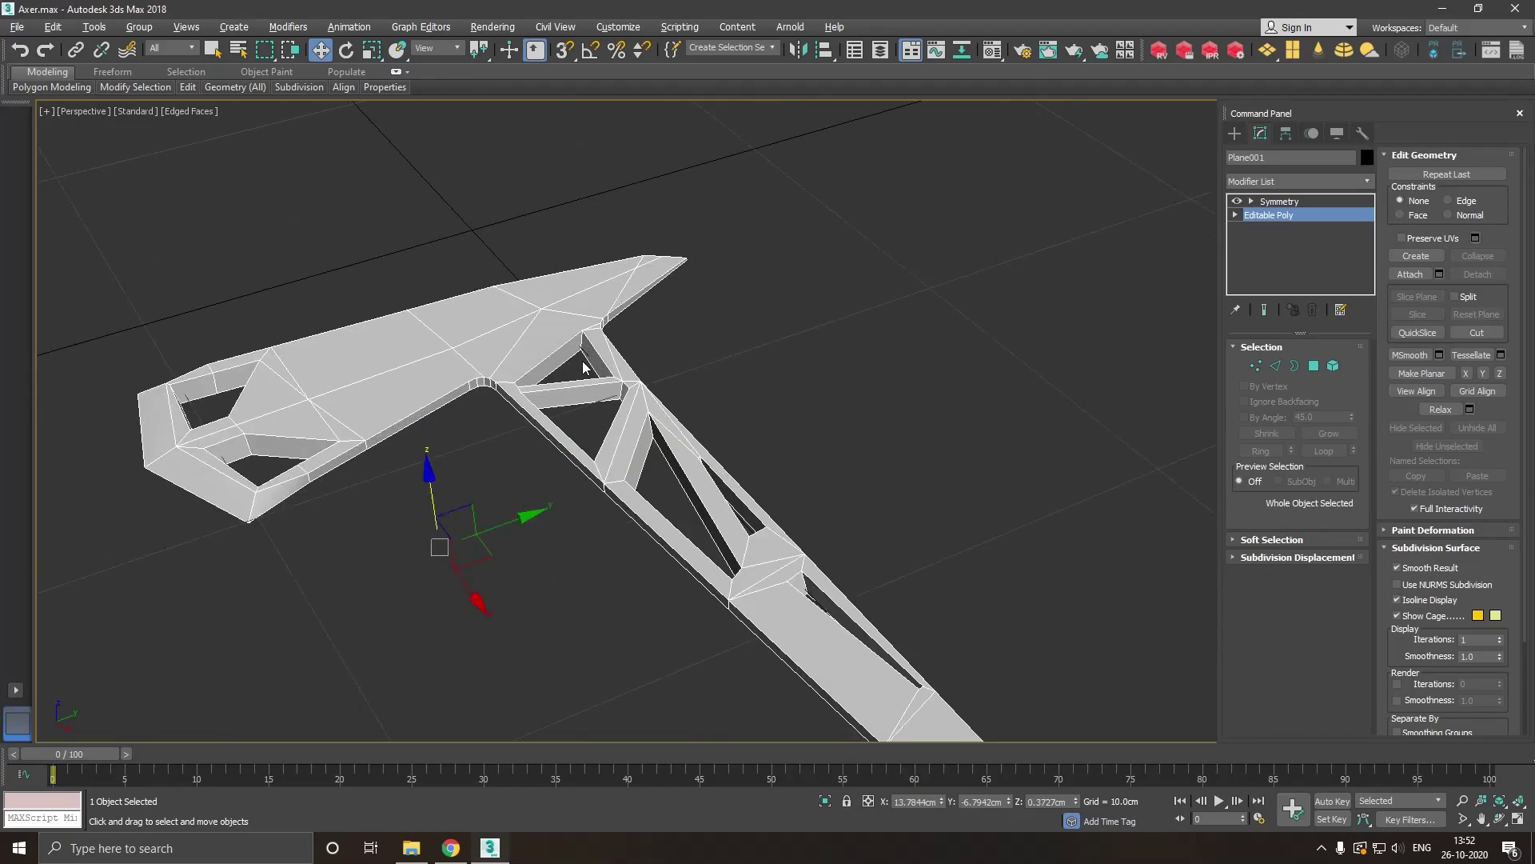
pyautogui.moveTo(583, 368)
pyautogui.keyDown('alt'); pyautogui.mouseDown(button='middle')
pyautogui.moveTo(670, 381)
pyautogui.moveTo(598, 355)
pyautogui.mouseUp(button='middle'); pyautogui.keyUp('alt')
pyautogui.moveTo(700, 433); pyautogui.dragTo(679, 321, button='middle')
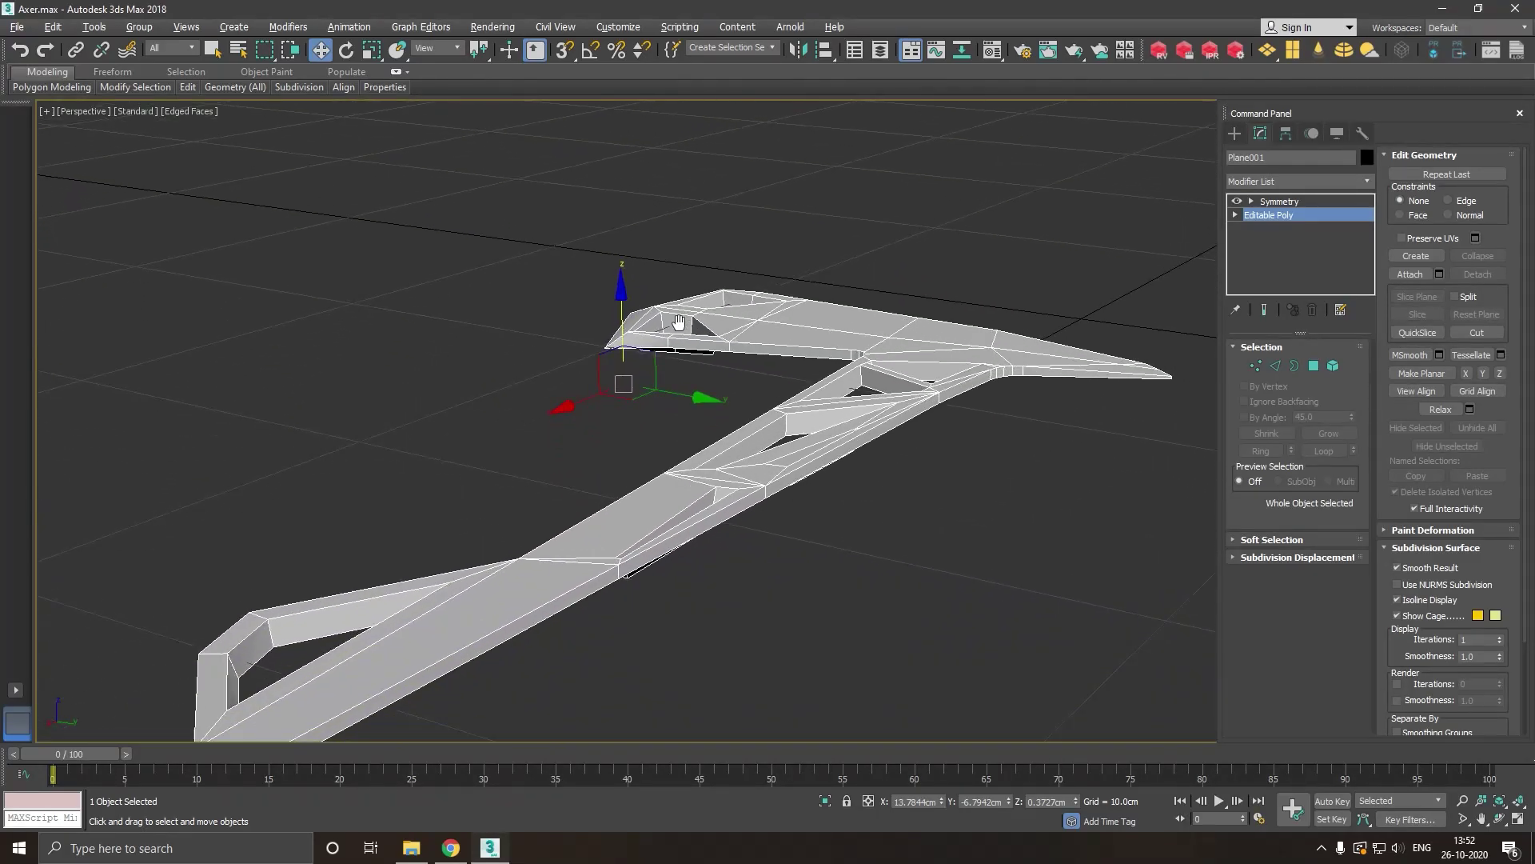
pyautogui.keyDown('alt'); pyautogui.moveTo(647, 384); pyautogui.dragTo(800, 404, button='middle'); pyautogui.keyUp('alt')
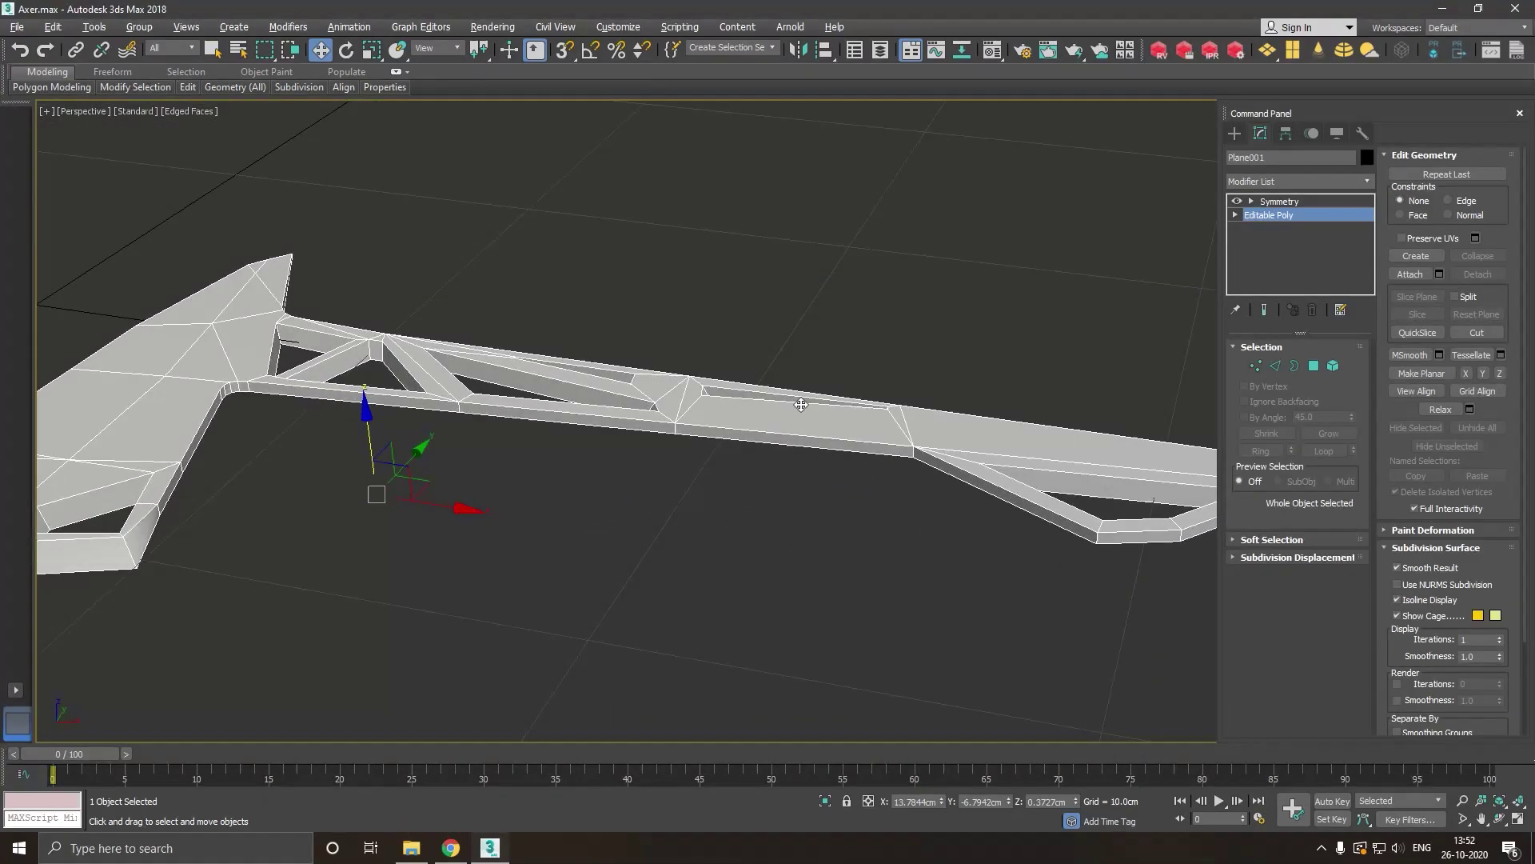
pyautogui.keyDown('alt'); pyautogui.moveTo(1042, 387); pyautogui.dragTo(1043, 413, button='middle'); pyautogui.keyUp('alt')
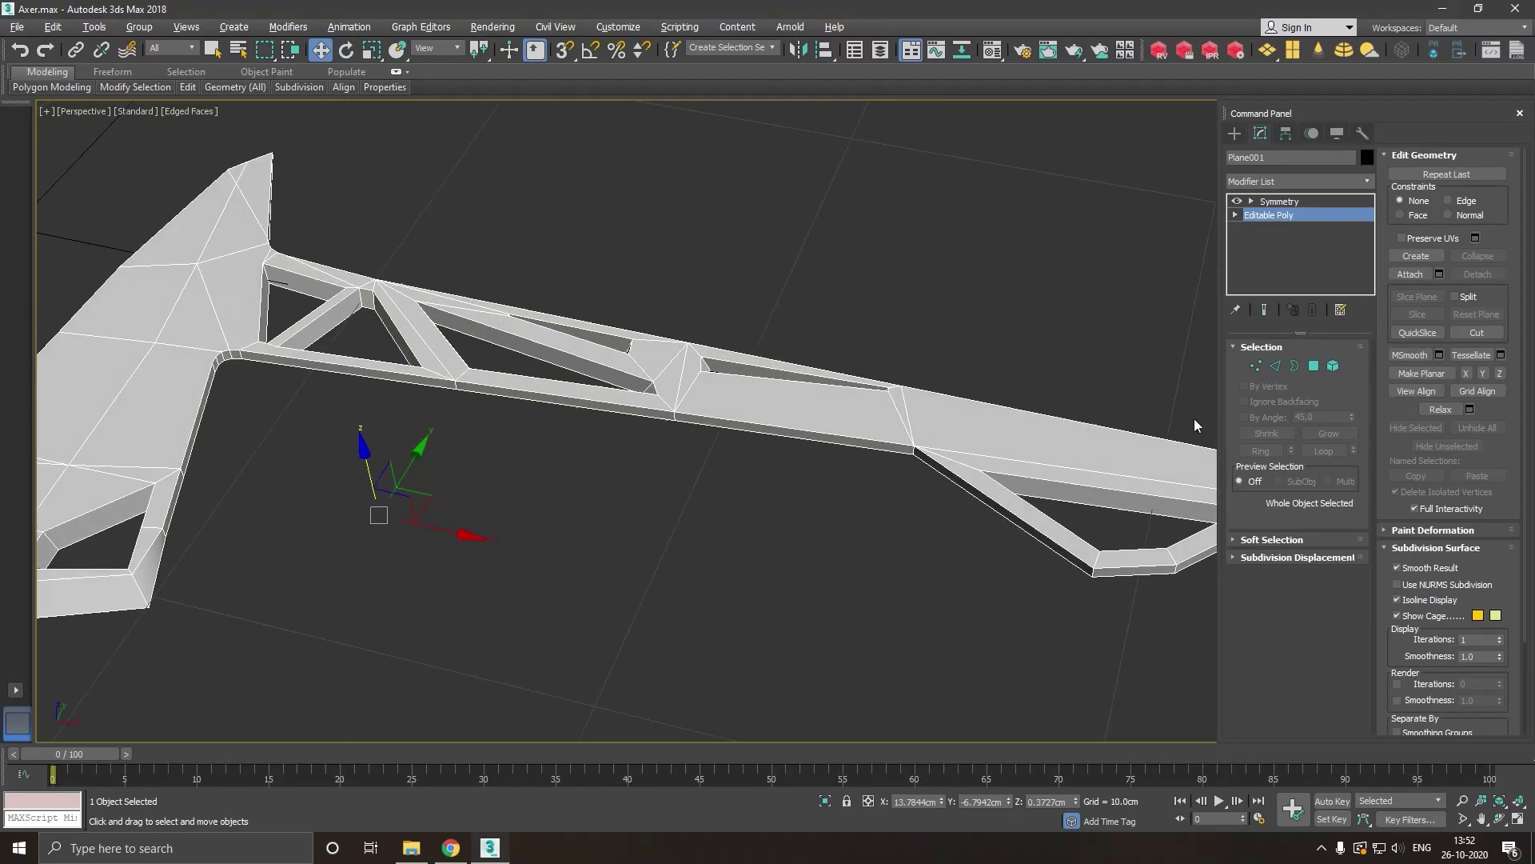
pyautogui.click(1014, 375)
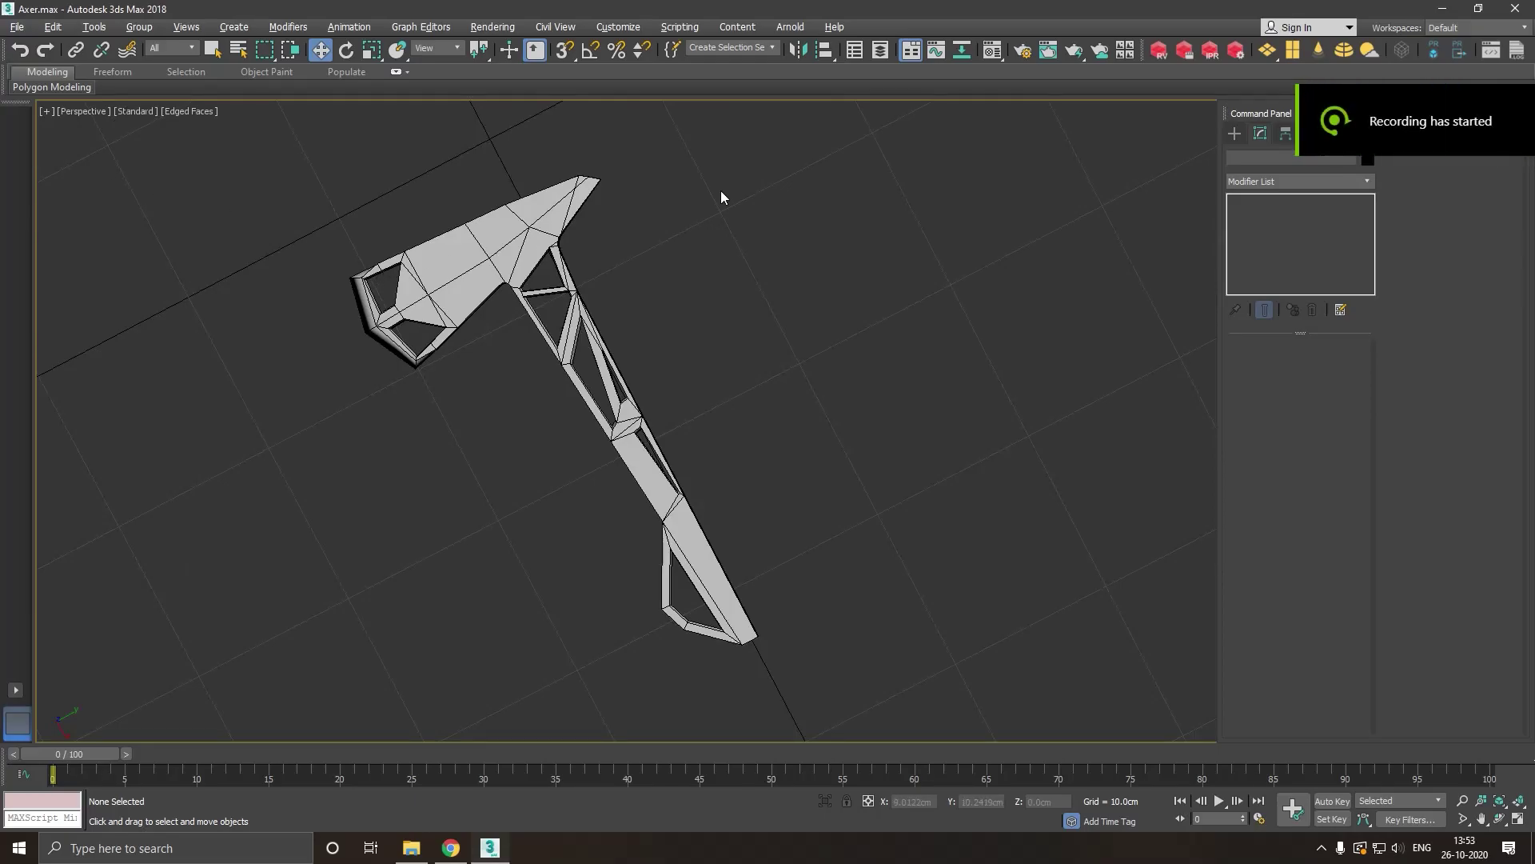
pyautogui.moveTo(765, 396)
pyautogui.keyDown('alt'); pyautogui.mouseDown(button='middle')
pyautogui.moveTo(787, 351)
pyautogui.moveTo(281, 284)
pyautogui.mouseUp(button='middle'); pyautogui.keyUp('alt')
pyautogui.scroll(4, 400, 355)
pyautogui.scroll(3, 403, 352)
pyautogui.click(408, 352)
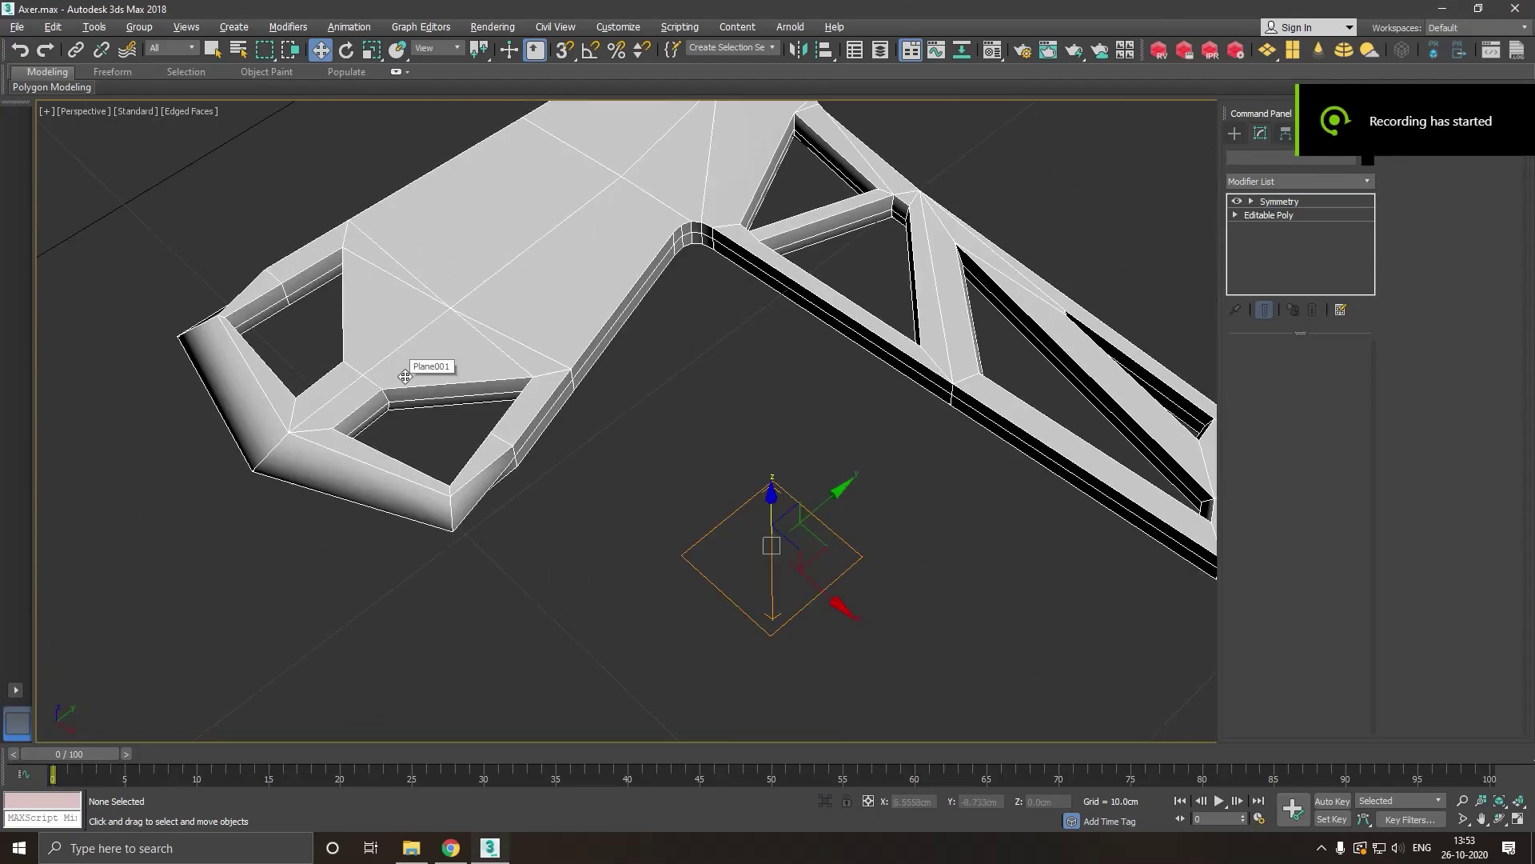
# Return to the Editable Poly level and select the edges around the axe head's inner corner.
pyautogui.click(1255, 220)
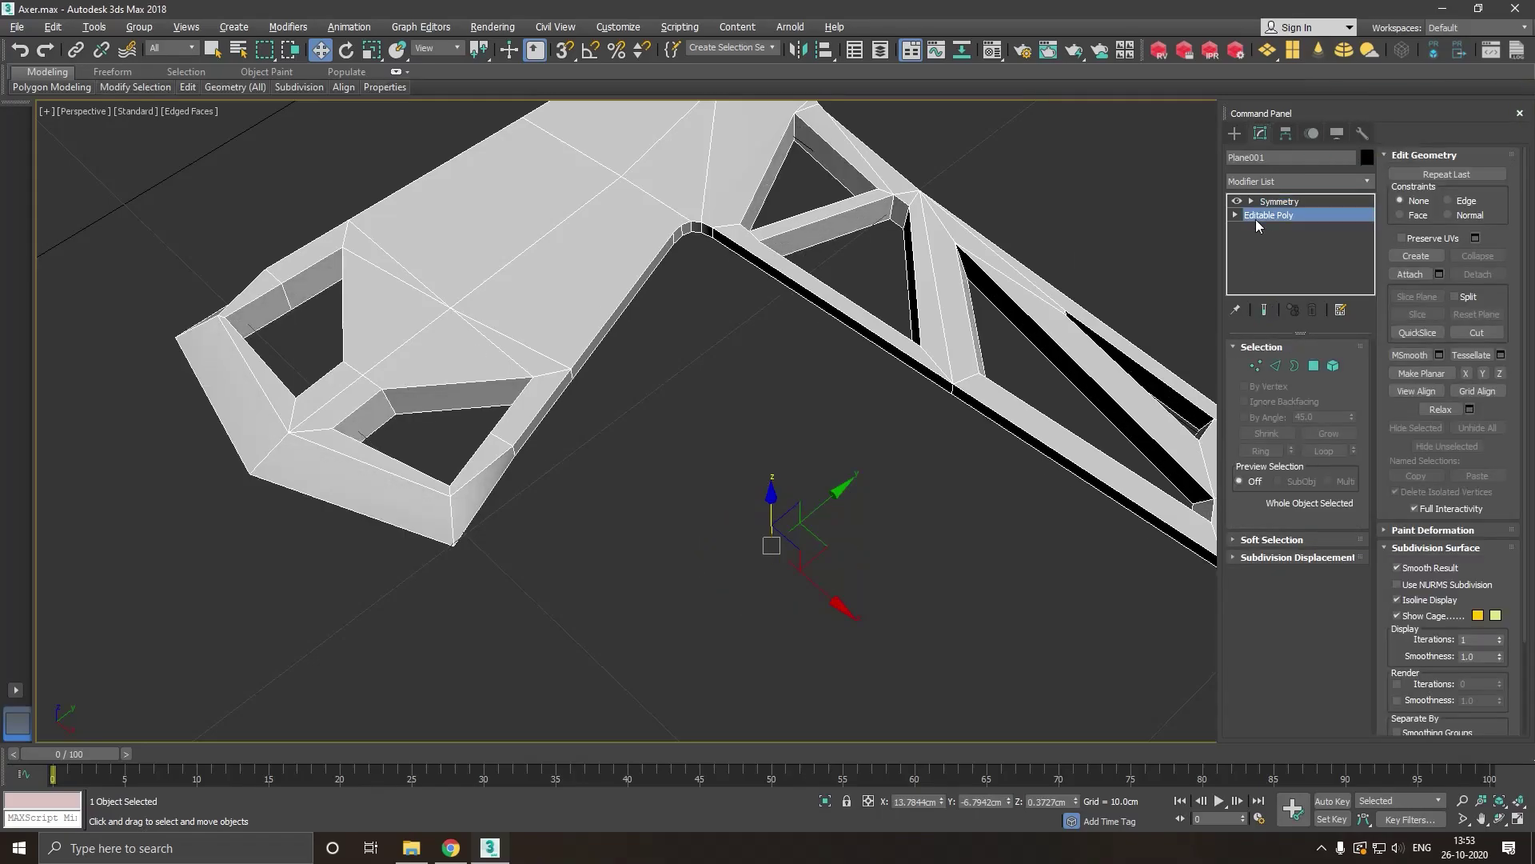
pyautogui.click(1275, 366)
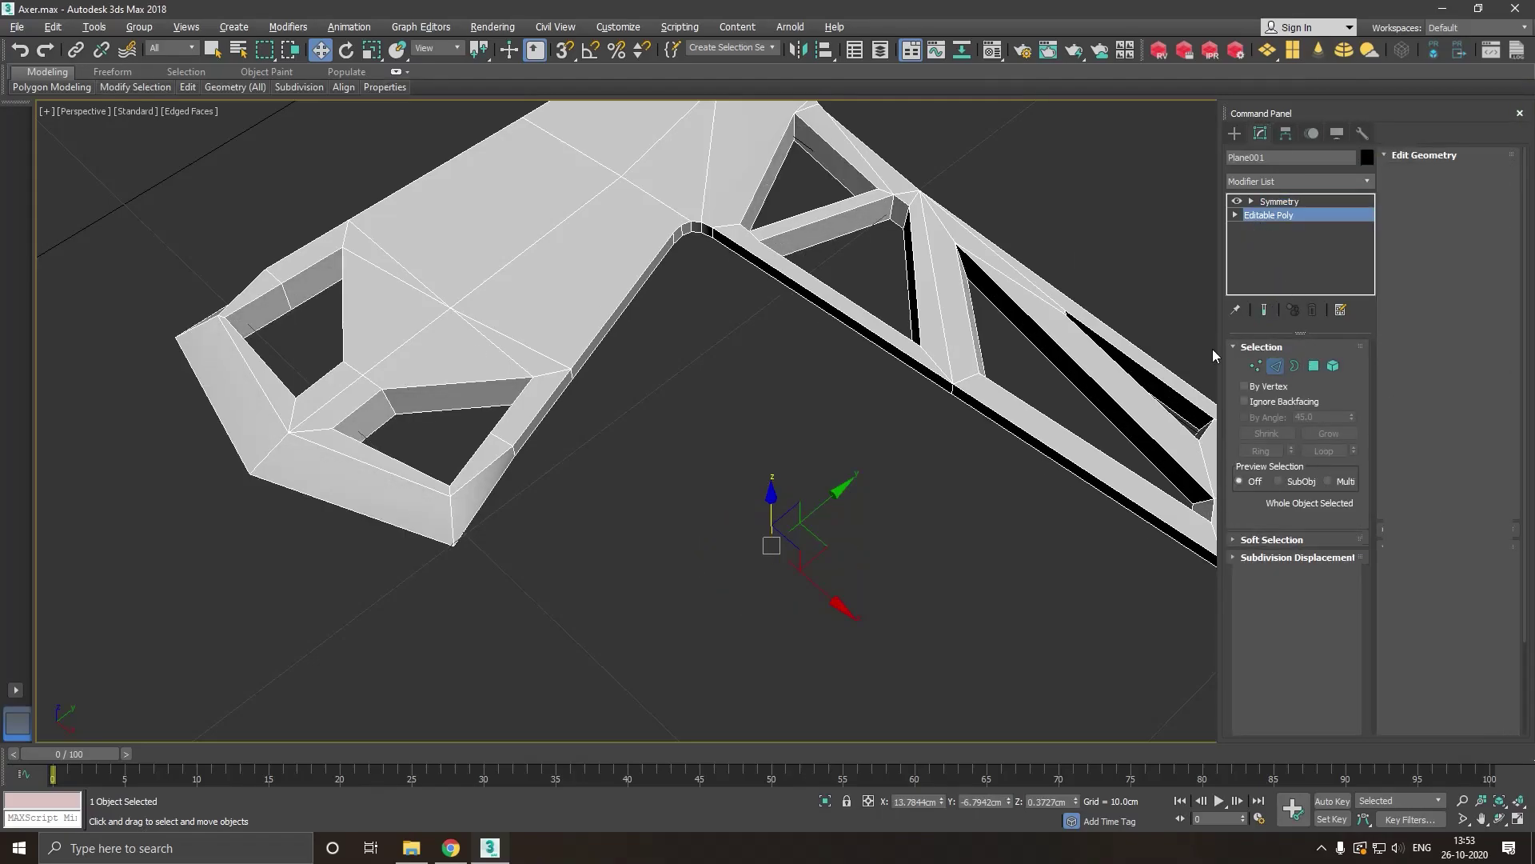
pyautogui.click(650, 278)
pyautogui.scroll(3, 680, 244)
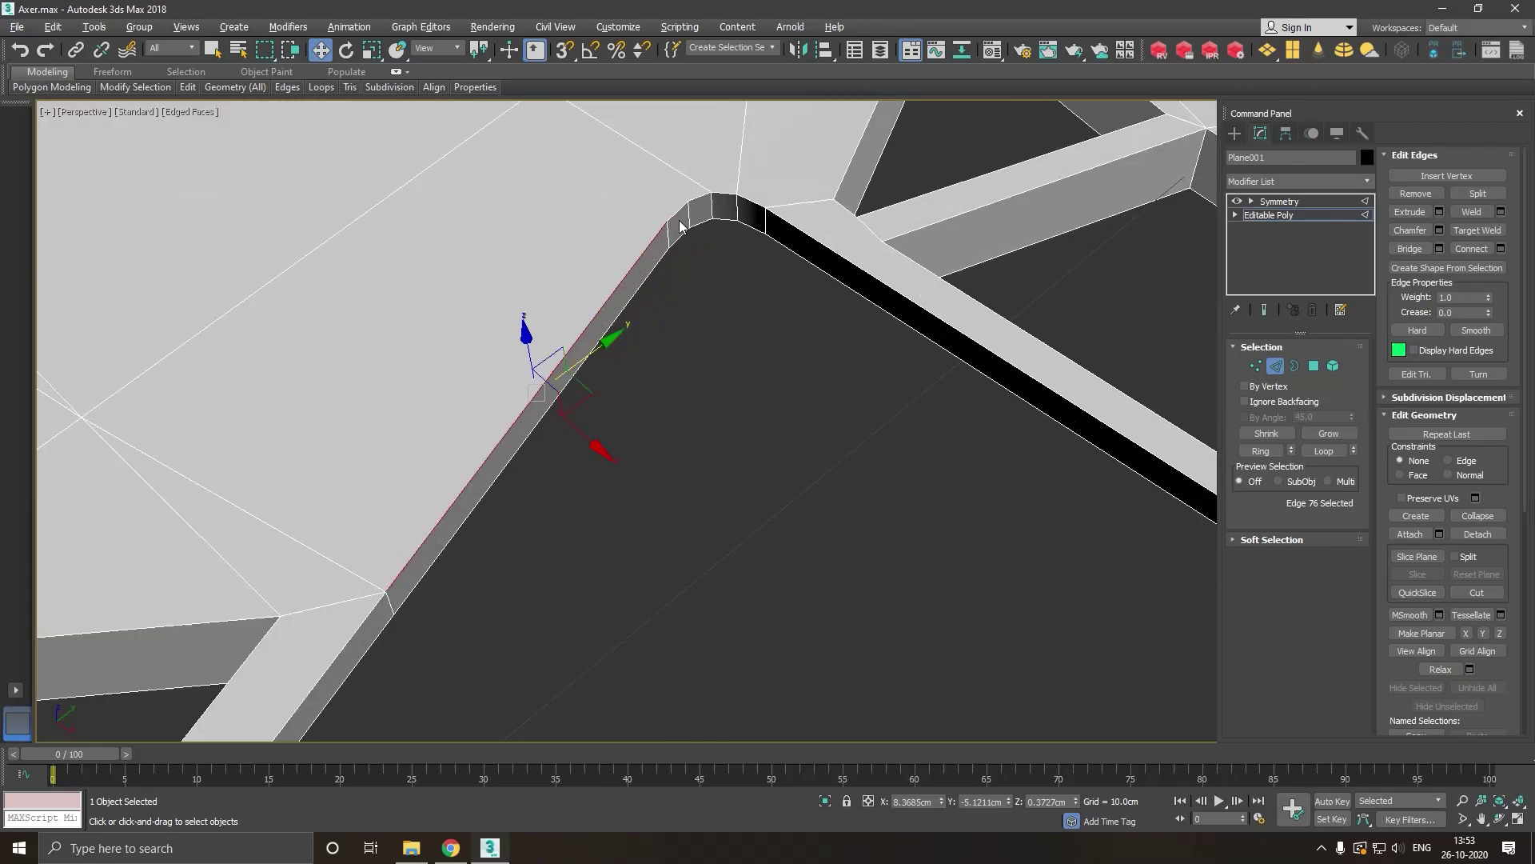
pyautogui.scroll(-2, 677, 304)
pyautogui.keyDown('ctrl'); pyautogui.click(681, 264); pyautogui.keyUp('ctrl')
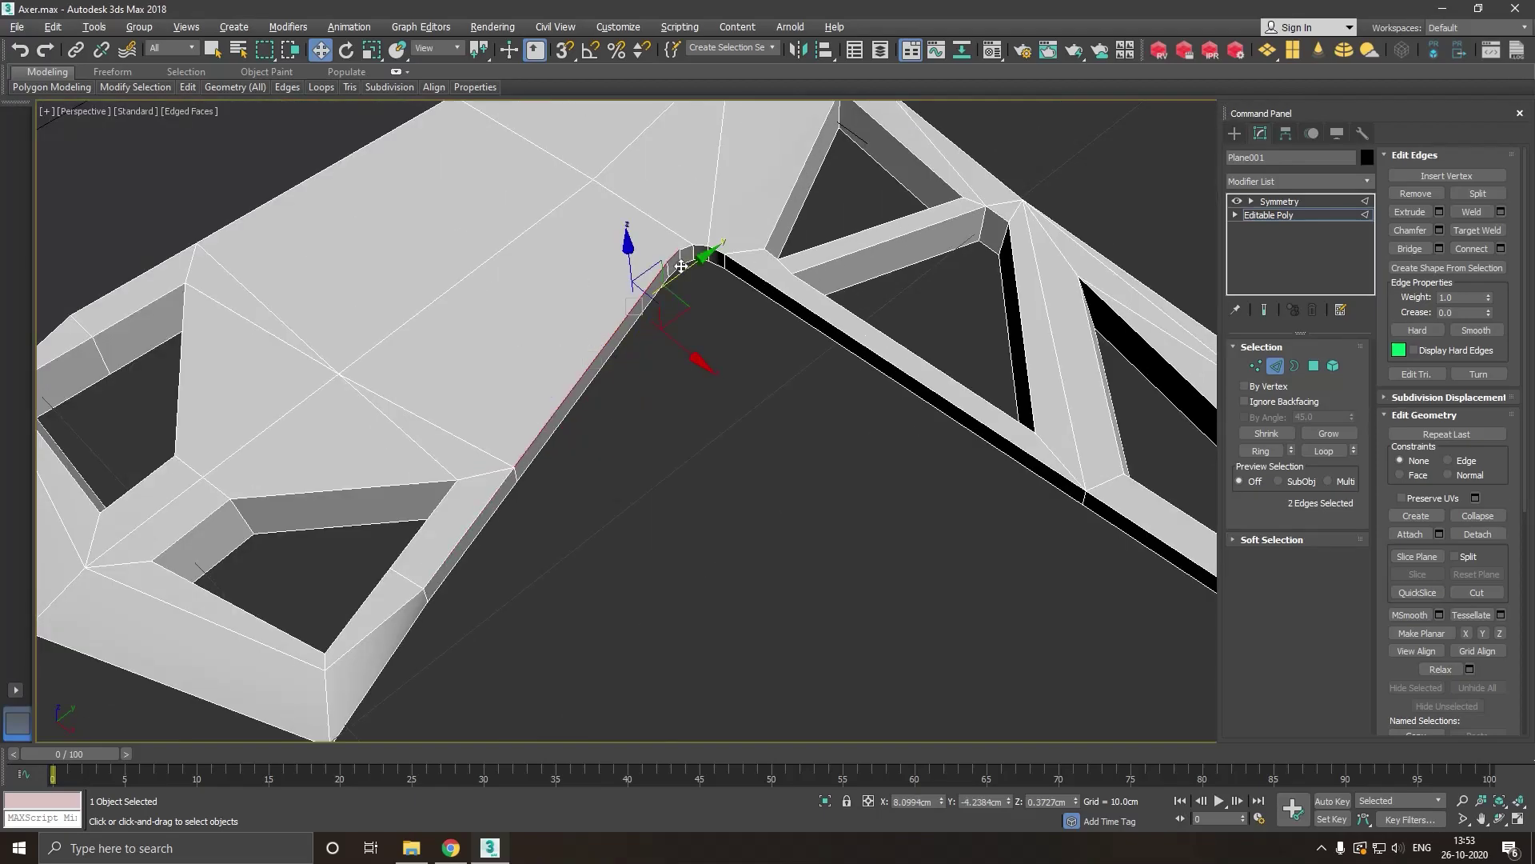
pyautogui.scroll(1, 684, 255)
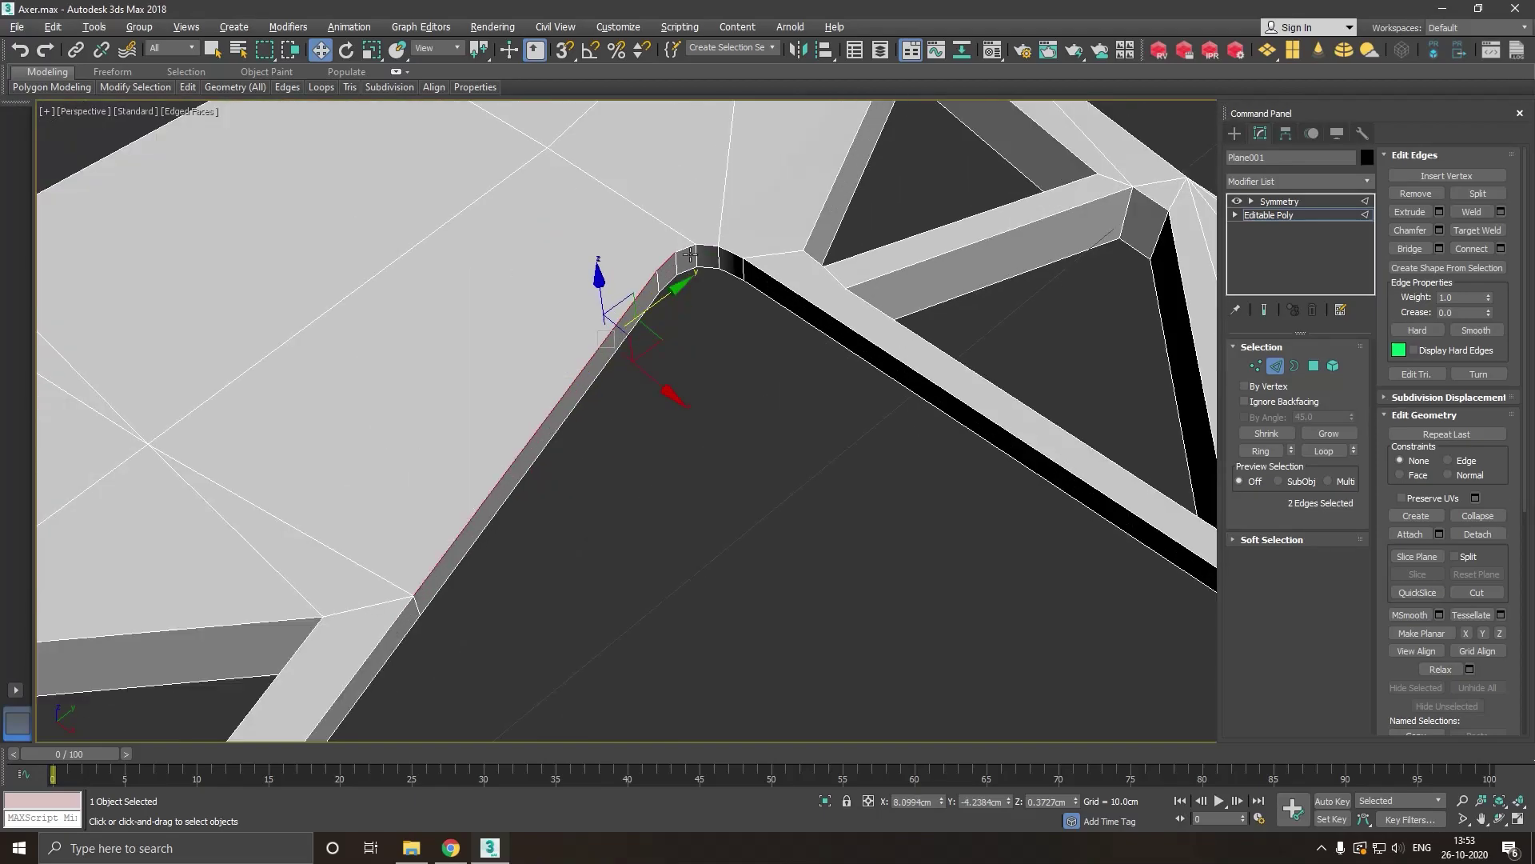
pyautogui.keyDown('ctrl'); pyautogui.click(695, 256); pyautogui.keyUp('ctrl')
pyautogui.keyDown('ctrl'); pyautogui.click(680, 264); pyautogui.keyUp('ctrl')
pyautogui.keyDown('ctrl'); pyautogui.click(736, 264); pyautogui.keyUp('ctrl')
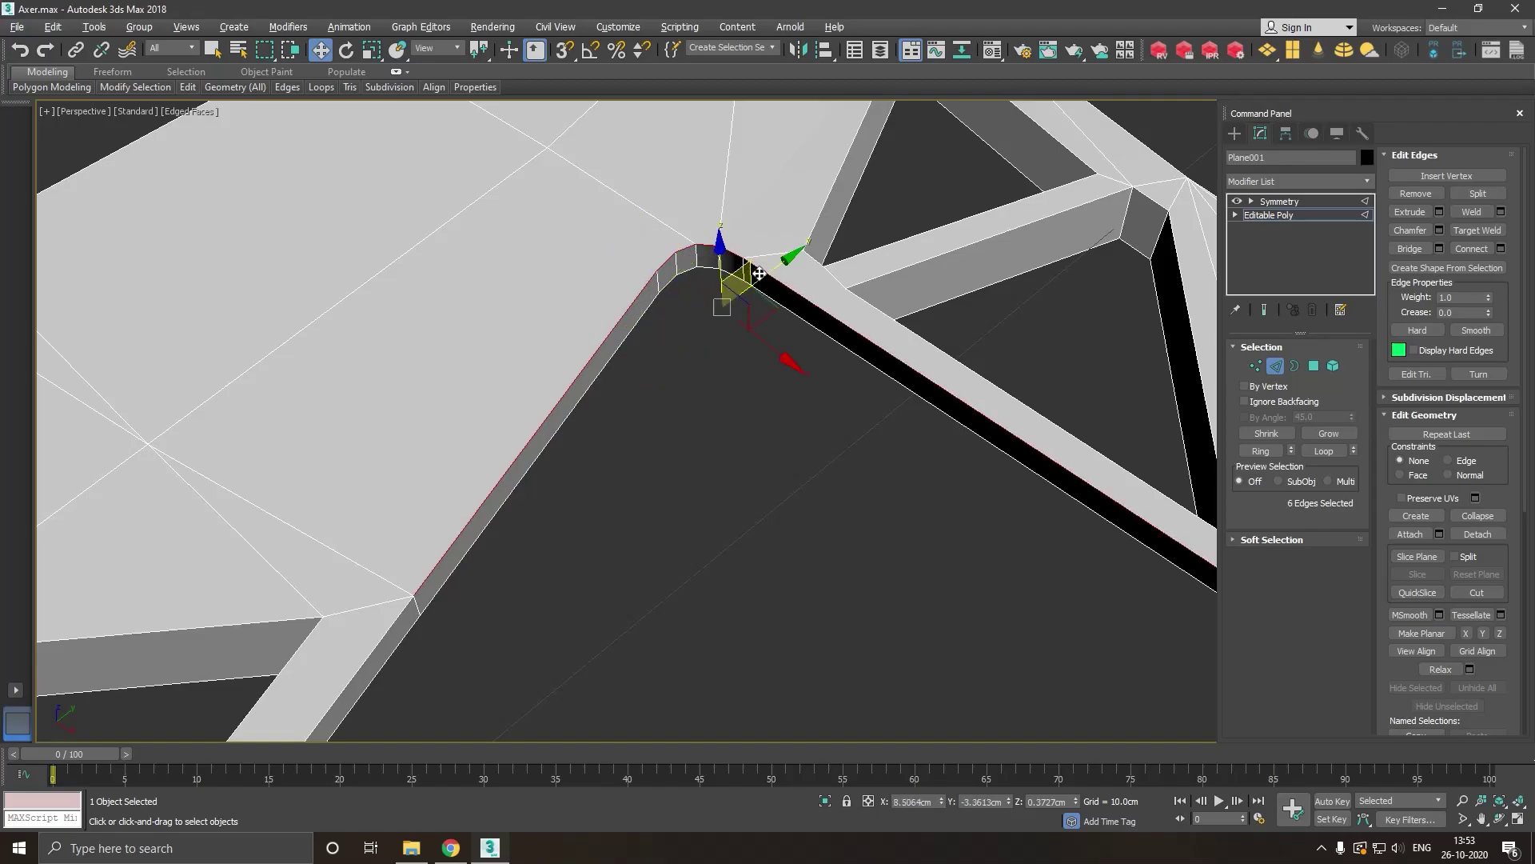
pyautogui.scroll(-2, 507, 330)
pyautogui.scroll(-1, 494, 450)
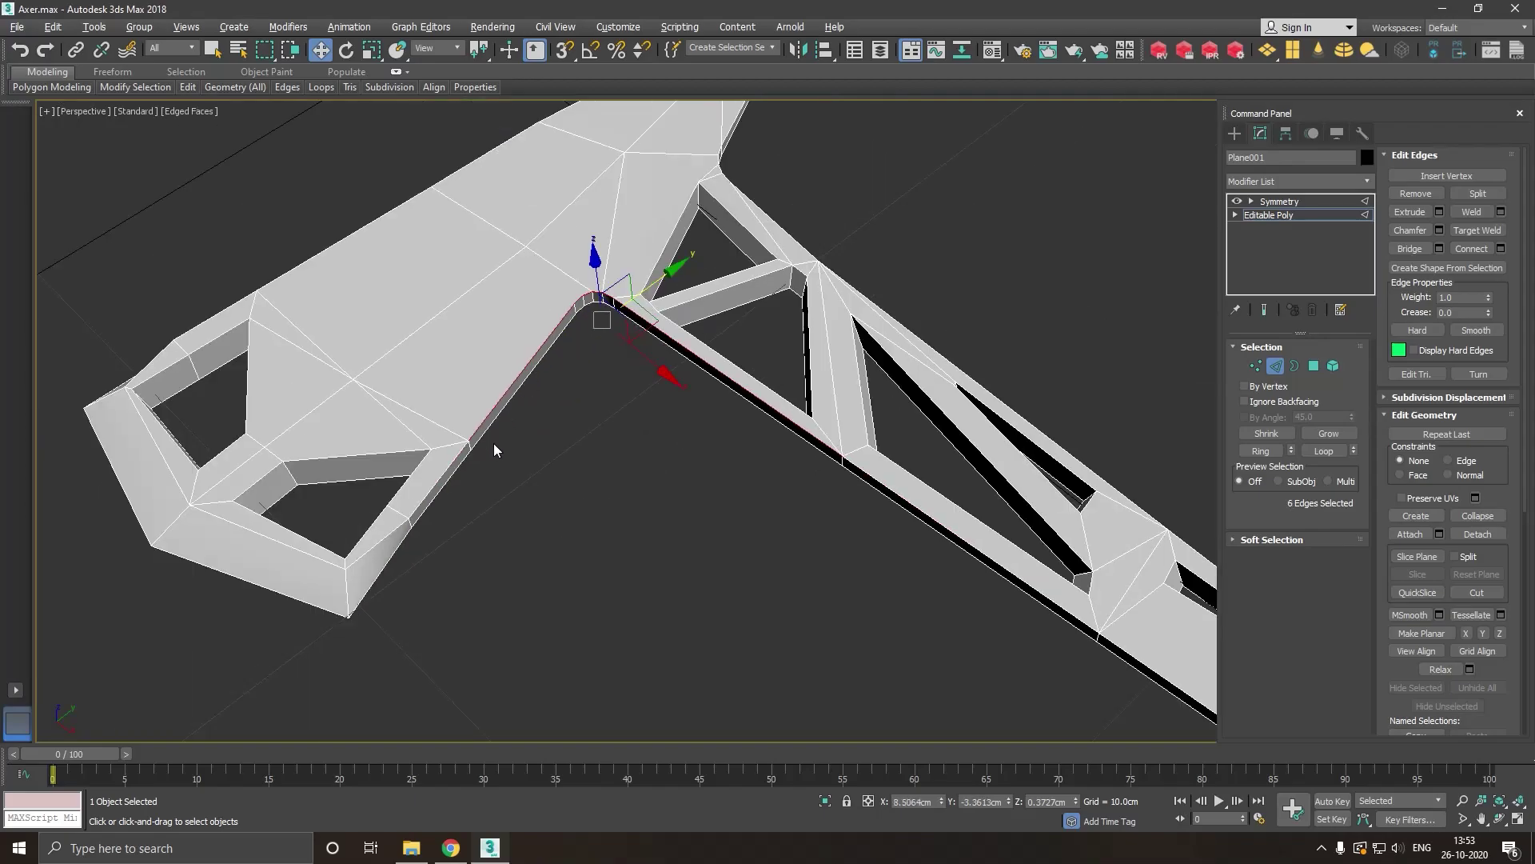
# Add the left and top outer border edges and loops (17 edges), then switch to Vertex mode.
pyautogui.keyDown('ctrl'); pyautogui.click(432, 502); pyautogui.keyUp('ctrl')
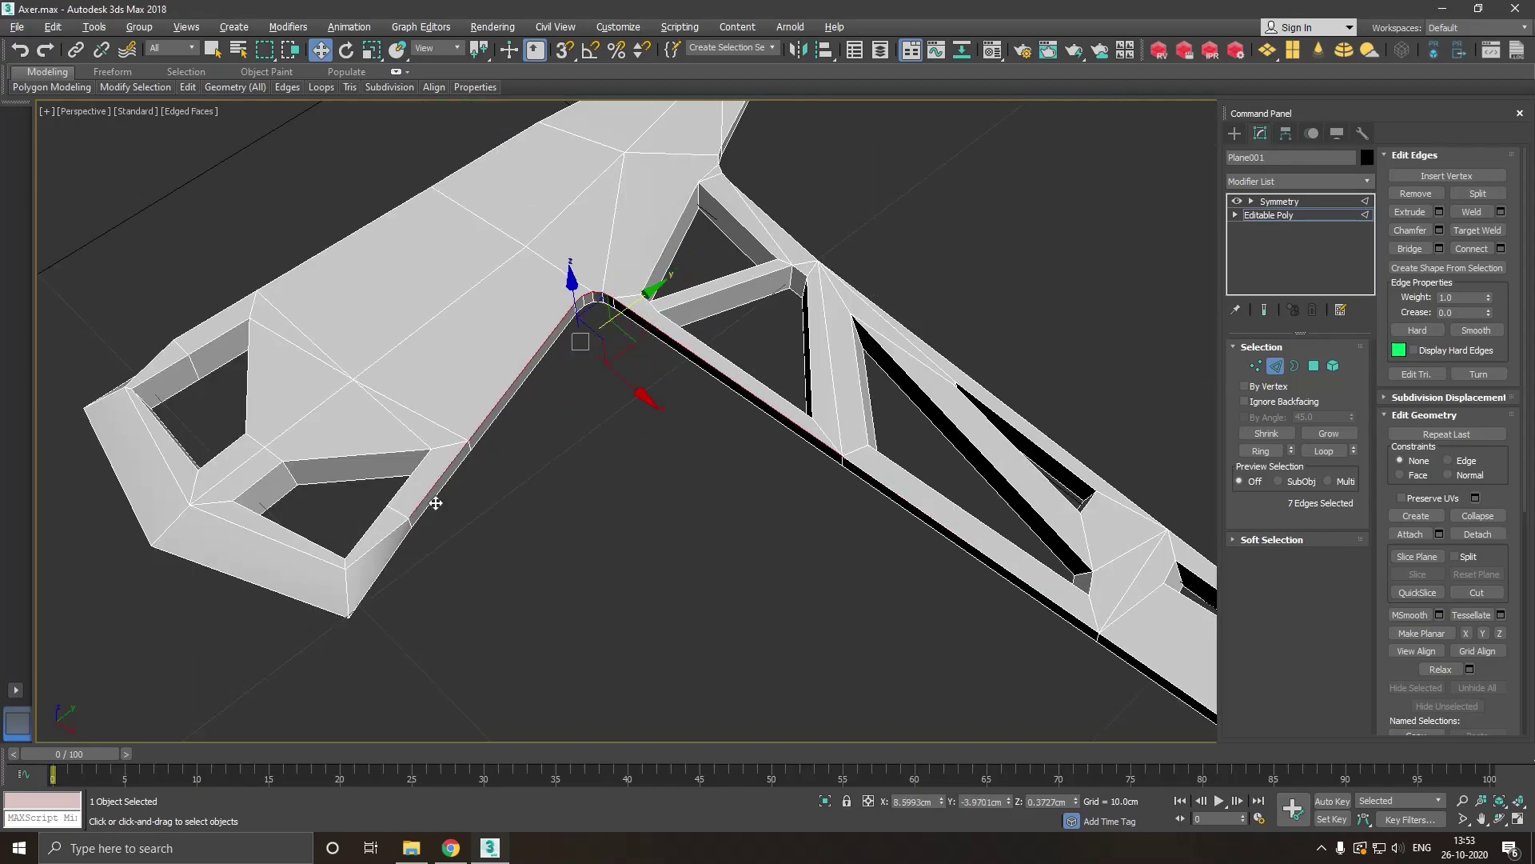
pyautogui.keyDown('ctrl'); pyautogui.click(367, 559); pyautogui.keyUp('ctrl')
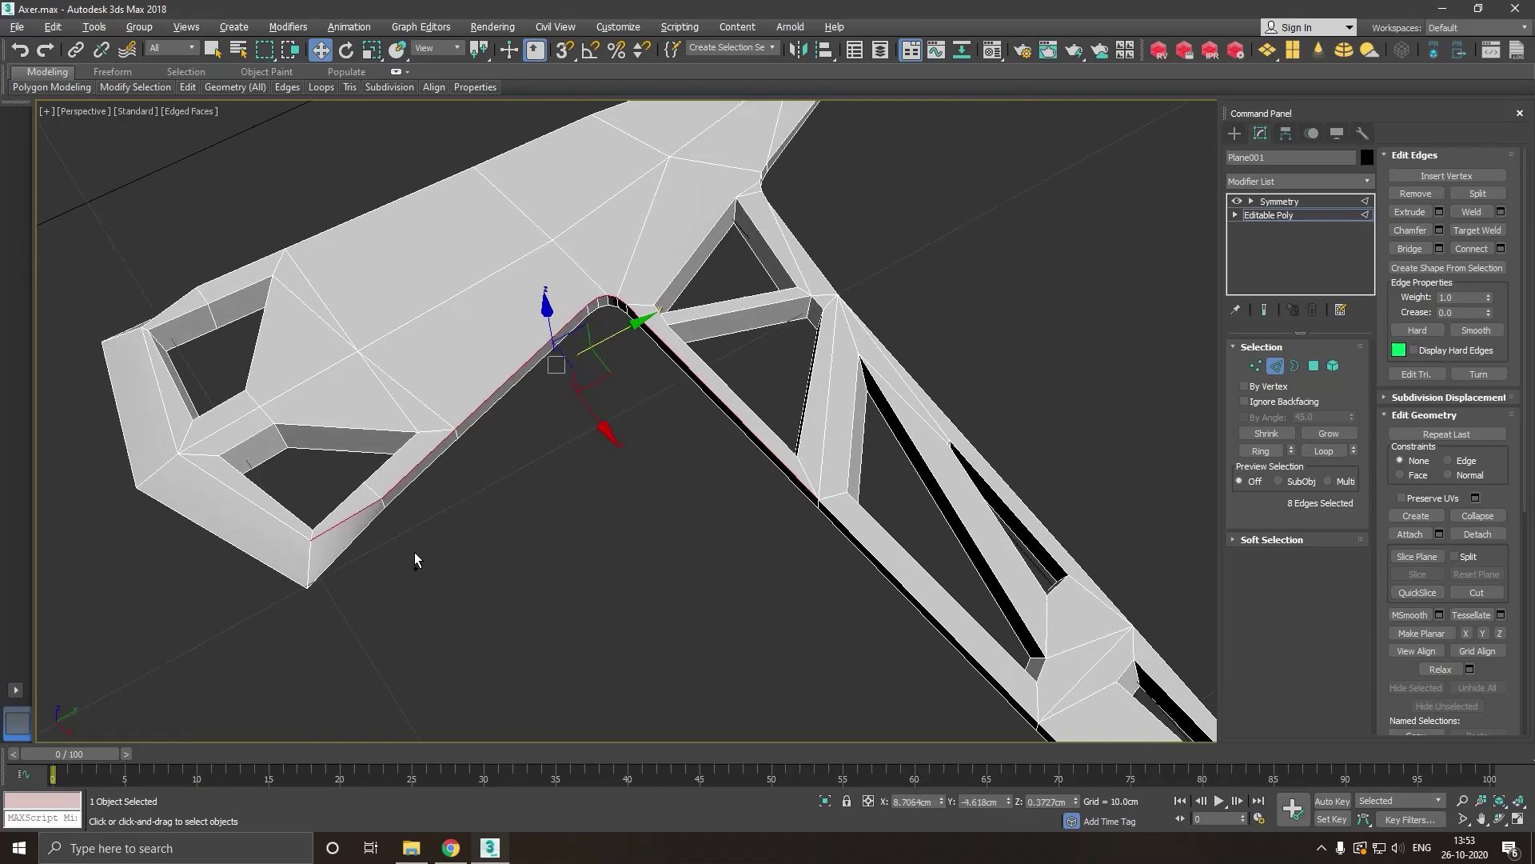
pyautogui.moveTo(438, 550)
pyautogui.keyDown('alt'); pyautogui.mouseDown(button='middle')
pyautogui.moveTo(251, 503)
pyautogui.moveTo(333, 578)
pyautogui.mouseUp(button='middle'); pyautogui.keyUp('alt')
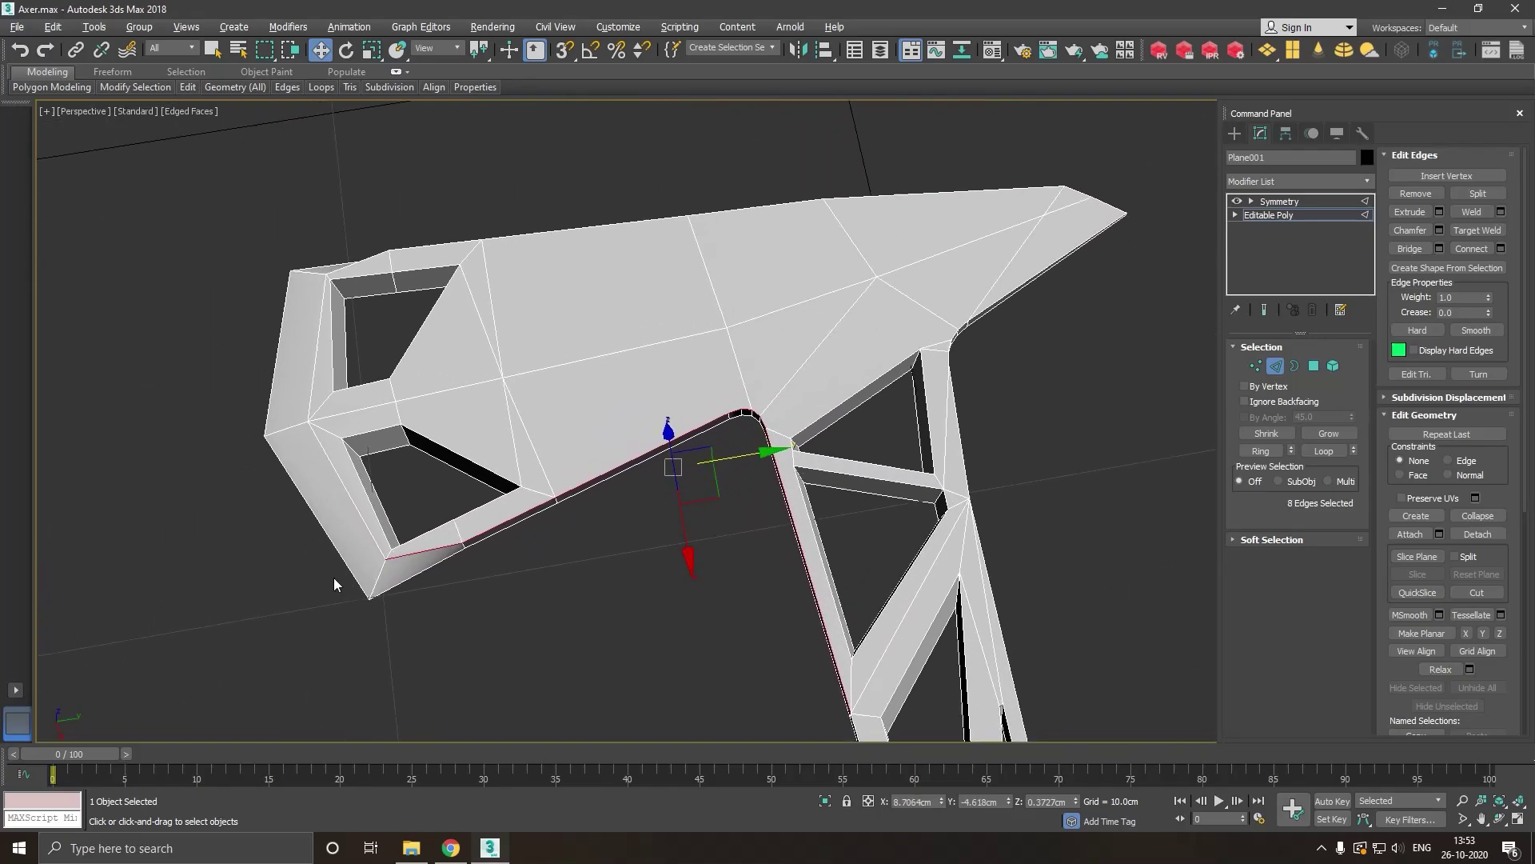
pyautogui.keyDown('ctrl'); pyautogui.click(371, 543); pyautogui.keyUp('ctrl')
pyautogui.keyDown('ctrl'); pyautogui.doubleClick(318, 395); pyautogui.keyUp('ctrl')
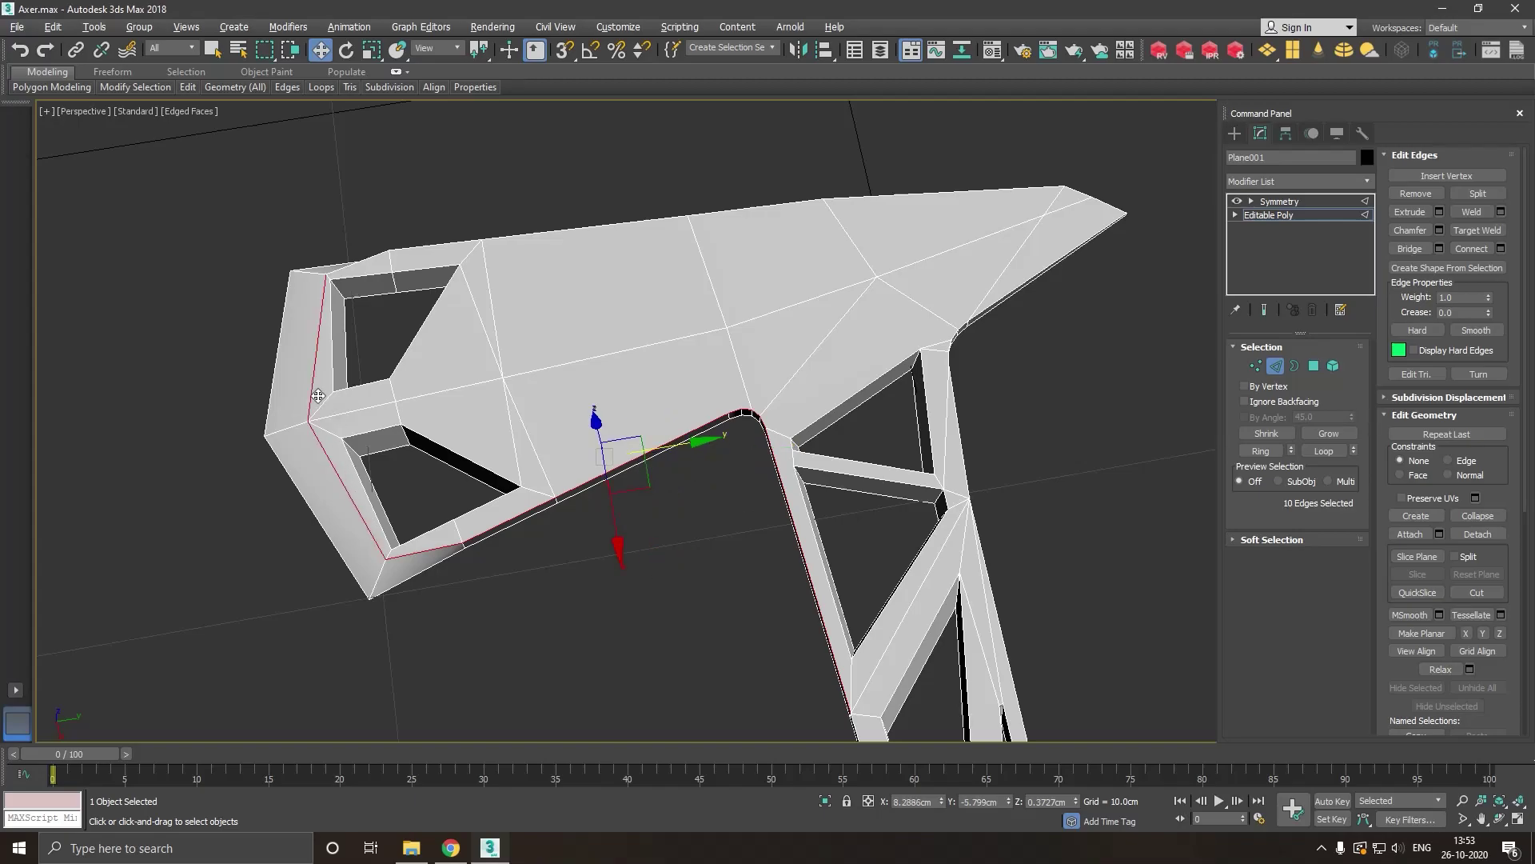
pyautogui.keyDown('ctrl'); pyautogui.doubleClick(533, 240); pyautogui.keyUp('ctrl')
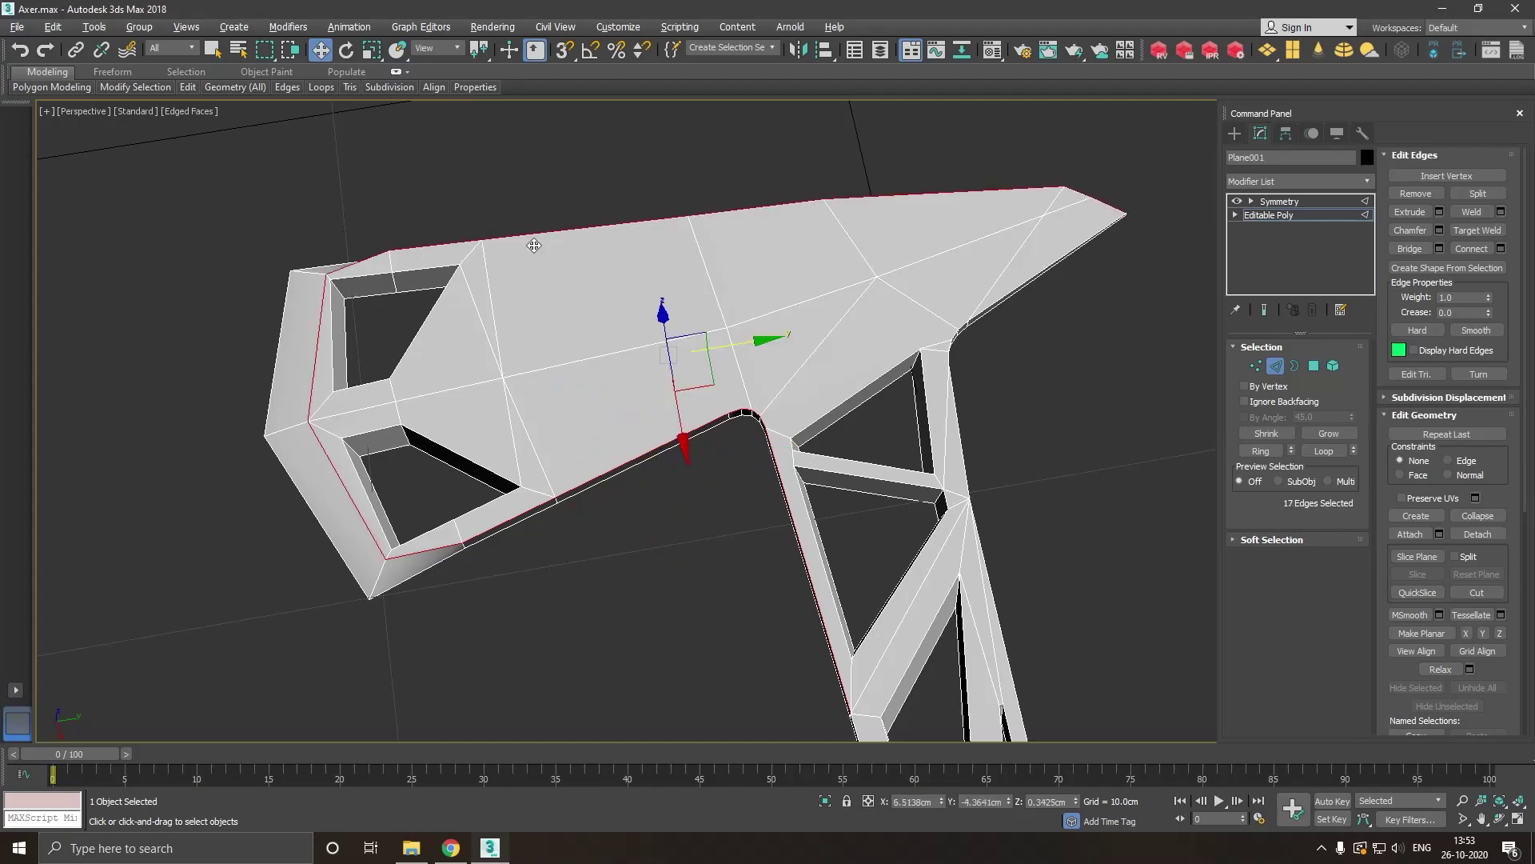
pyautogui.click(1255, 365)
pyautogui.scroll(2, 342, 557)
pyautogui.scroll(2, 367, 573)
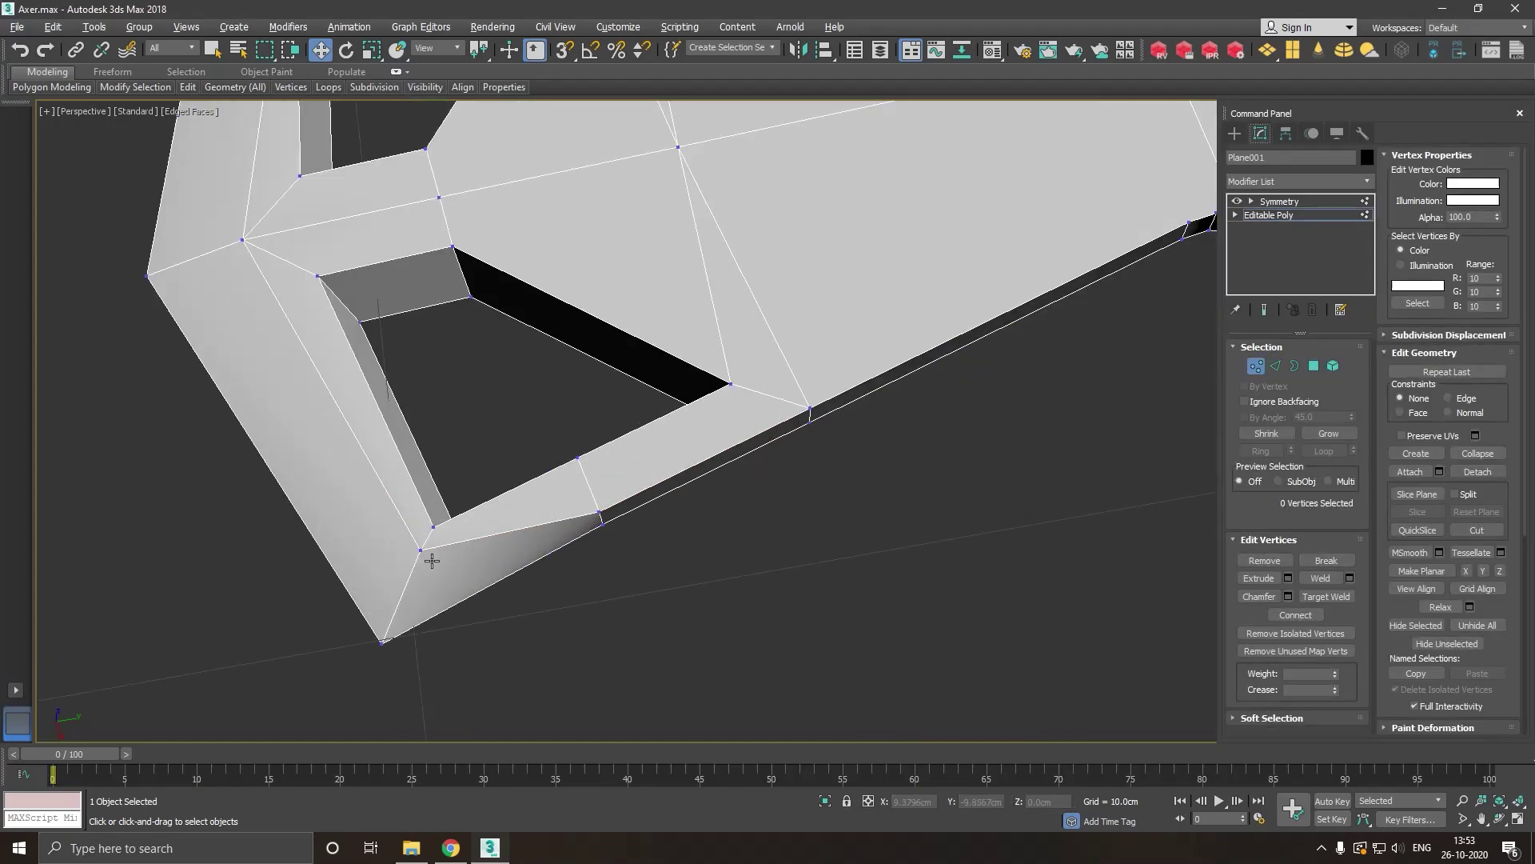
# Nudge the lower-left corner vertex down and the upper-left vertex left, then return to Edge mode.
pyautogui.click(420, 550)
pyautogui.moveTo(425, 628); pyautogui.dragTo(415, 668)
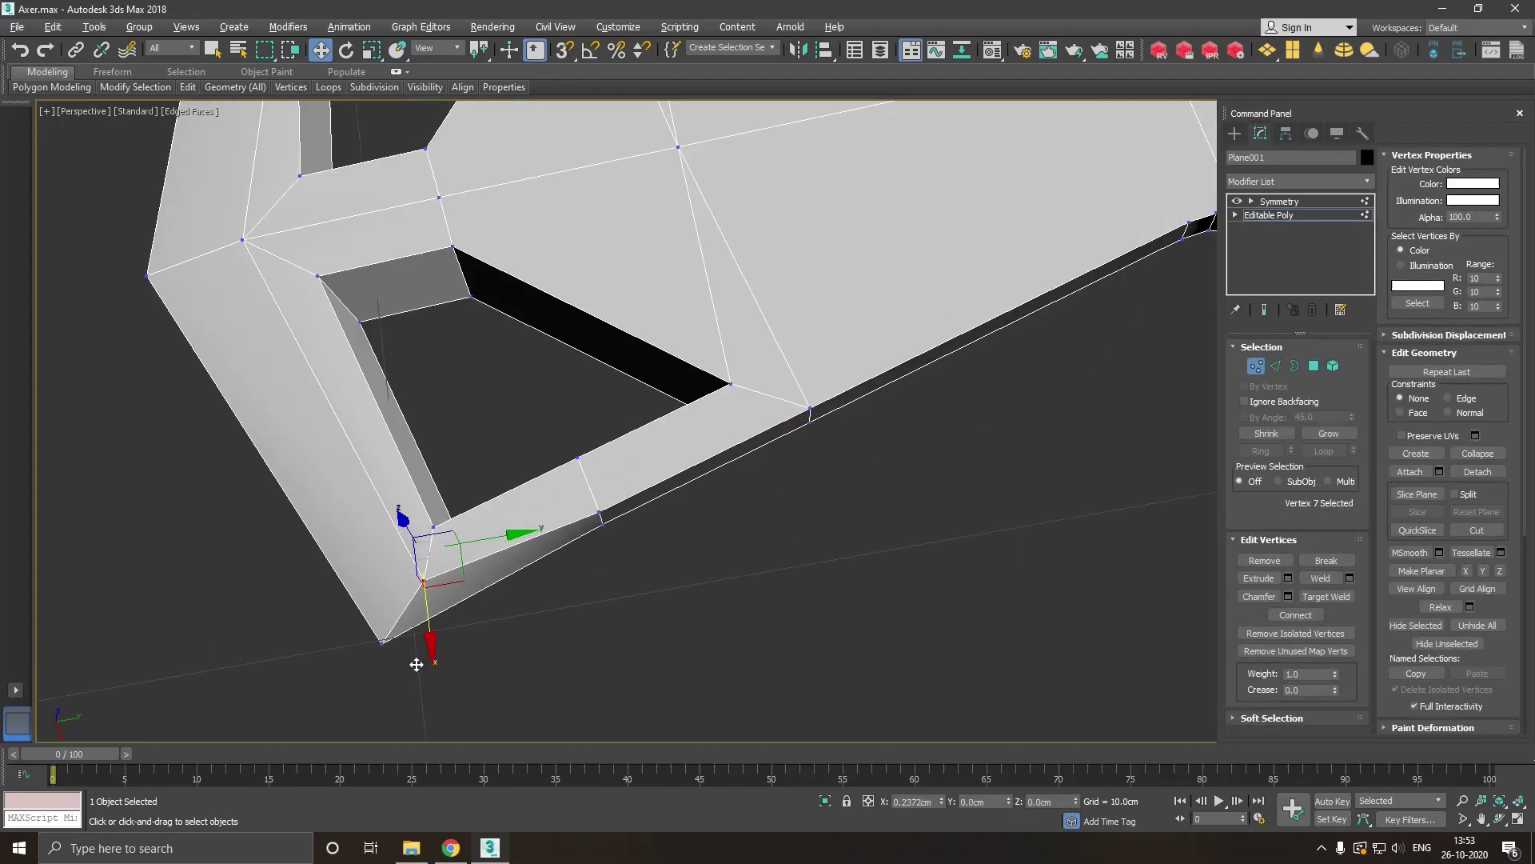
pyautogui.scroll(-3, 409, 661)
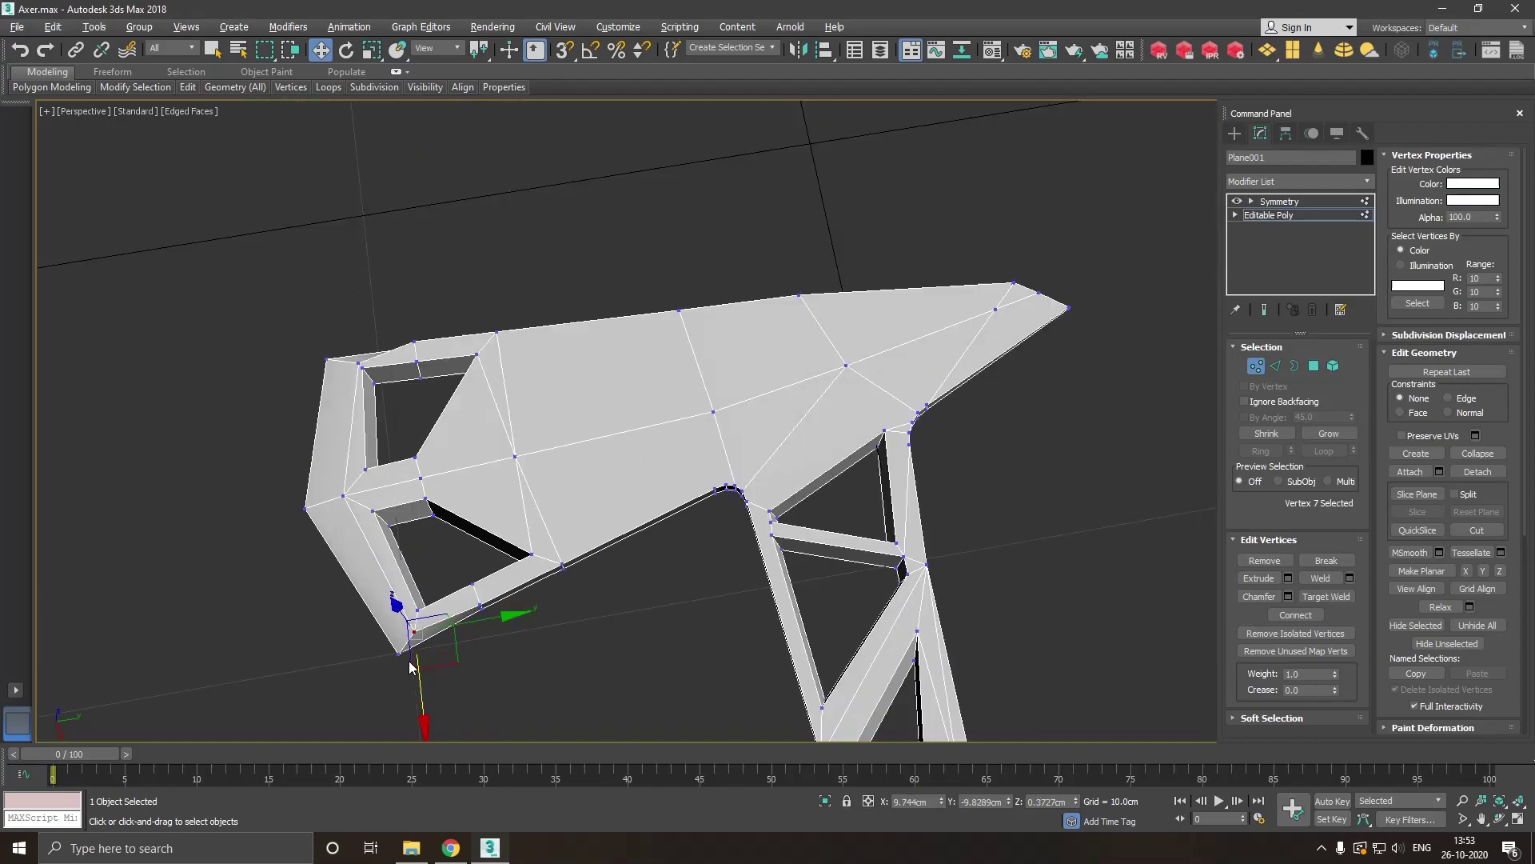
pyautogui.click(359, 363)
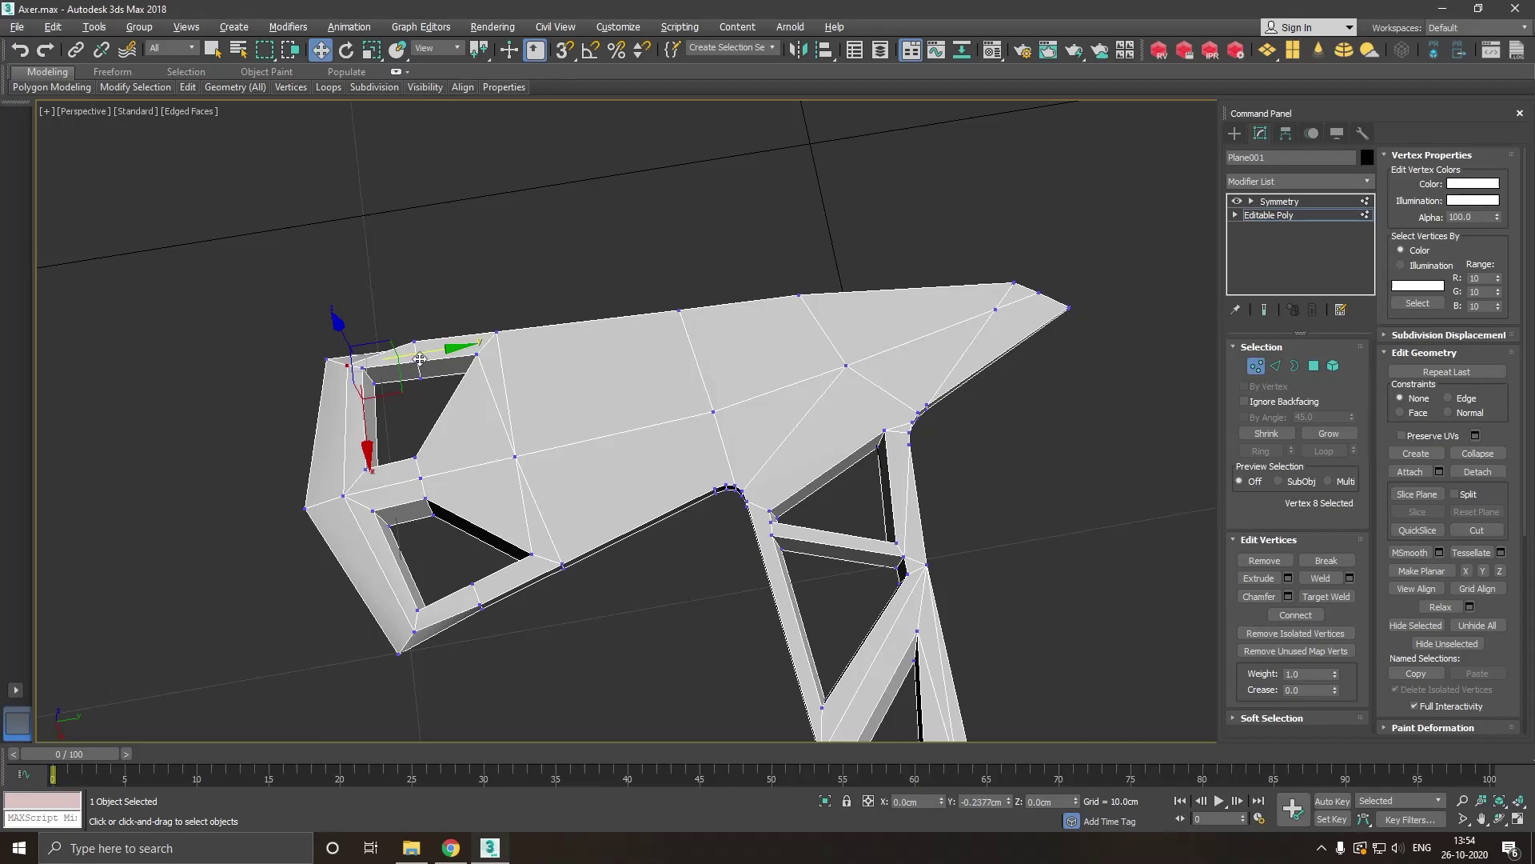
pyautogui.moveTo(432, 361); pyautogui.dragTo(418, 362)
pyautogui.moveTo(356, 435); pyautogui.dragTo(355, 417)
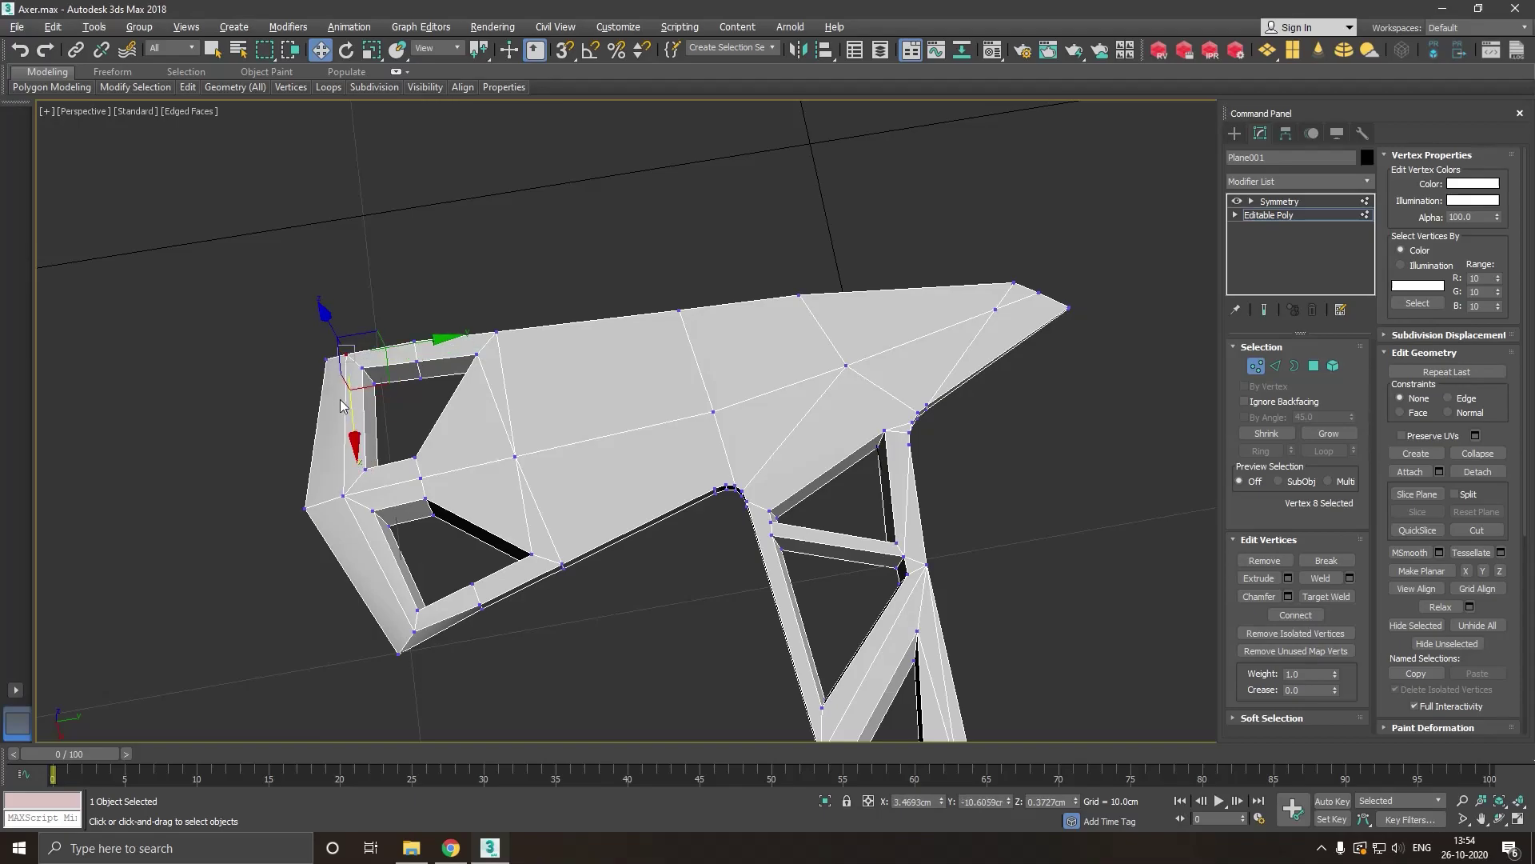
pyautogui.click(420, 639)
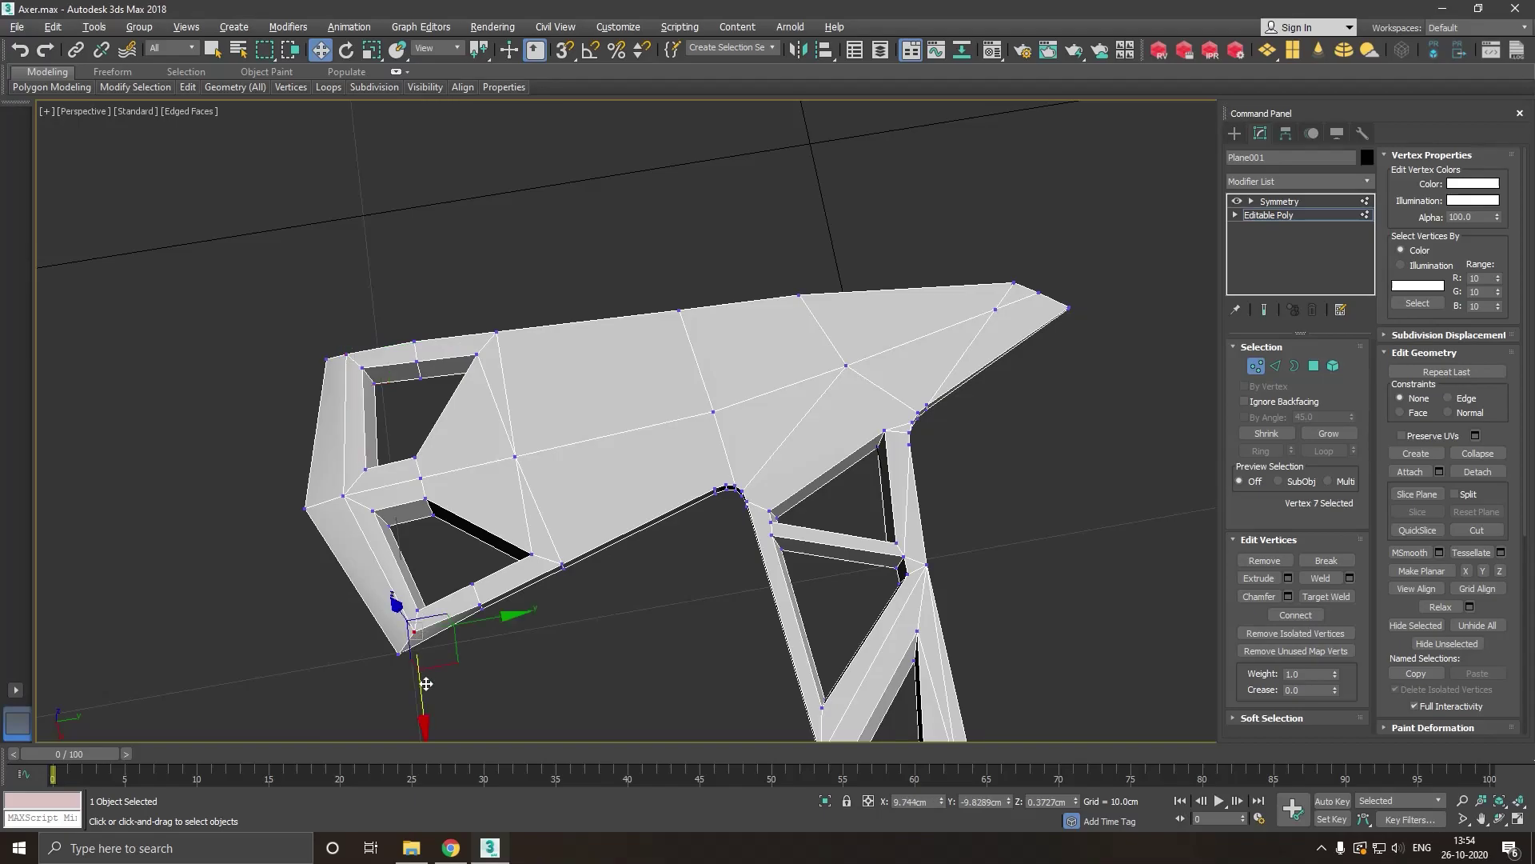
pyautogui.moveTo(426, 678); pyautogui.dragTo(427, 695)
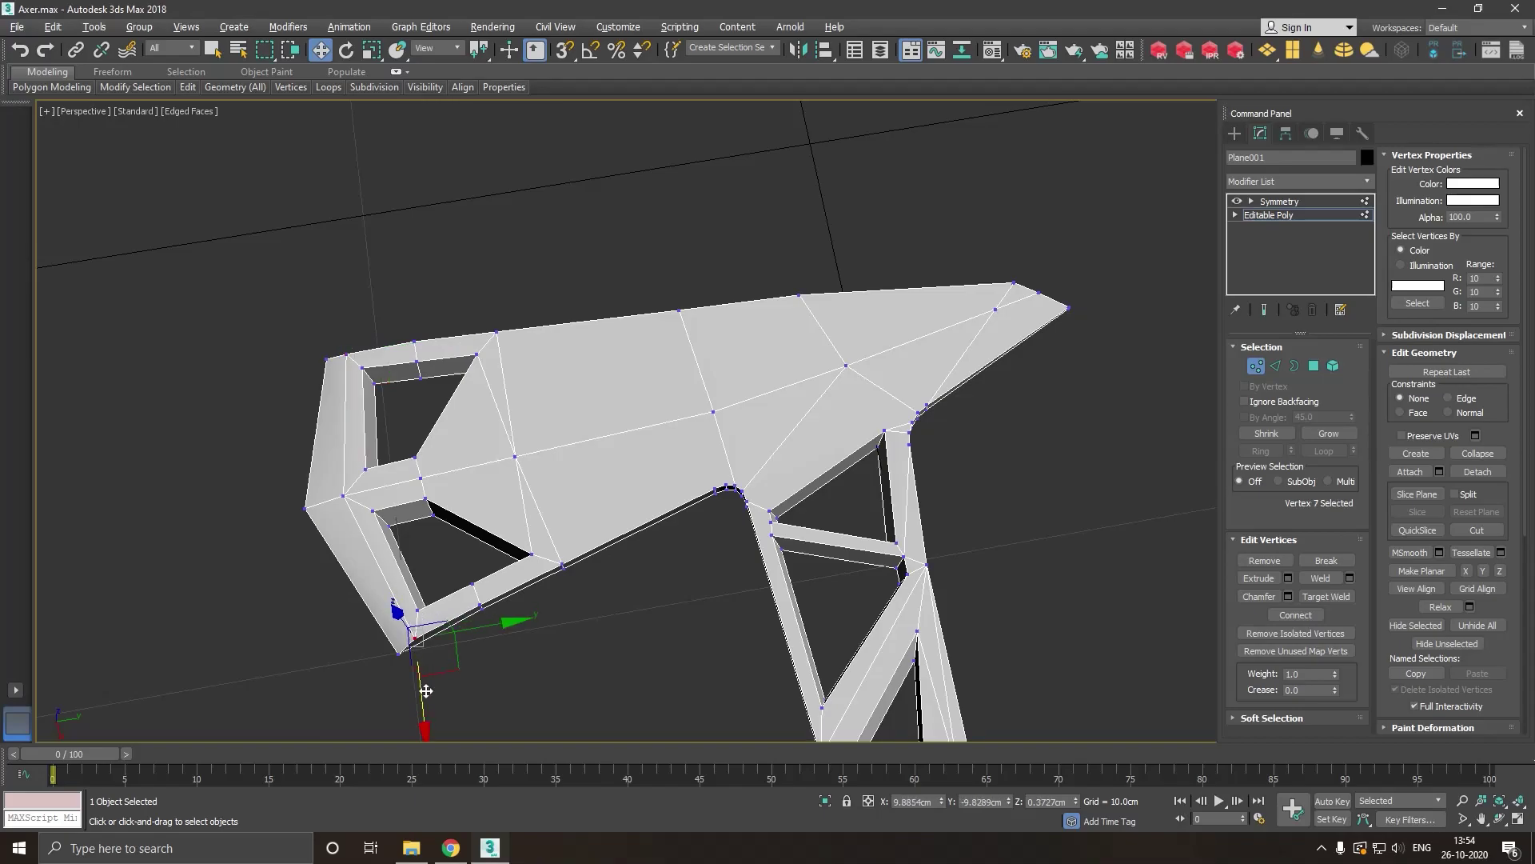
pyautogui.moveTo(479, 608)
pyautogui.keyDown('alt'); pyautogui.mouseDown(button='middle')
pyautogui.moveTo(467, 669)
pyautogui.moveTo(584, 539)
pyautogui.moveTo(611, 545)
pyautogui.moveTo(528, 570)
pyautogui.mouseUp(button='middle'); pyautogui.keyUp('alt')
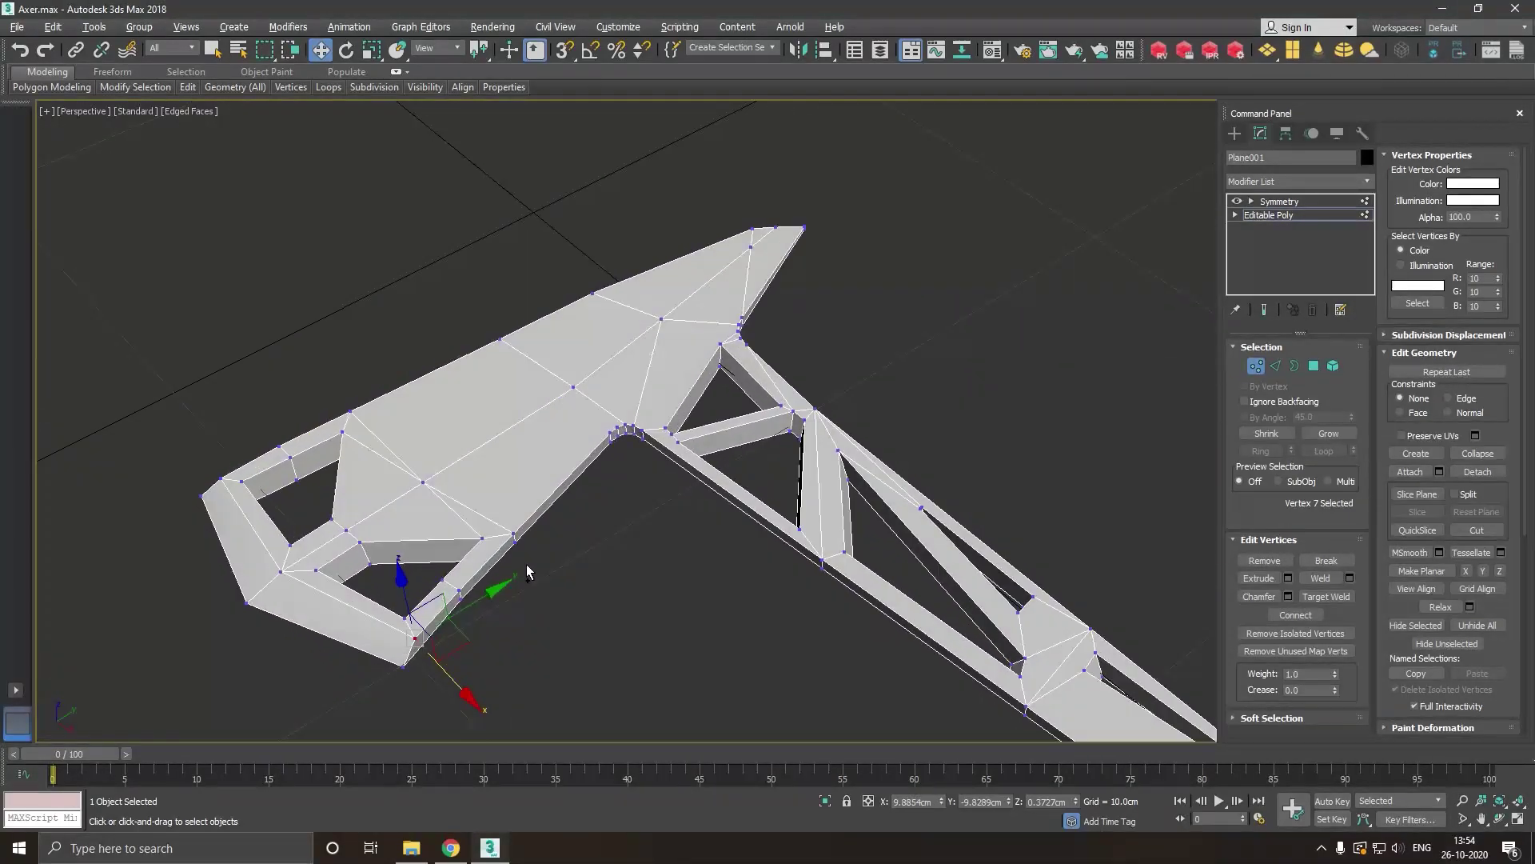
pyautogui.click(1275, 365)
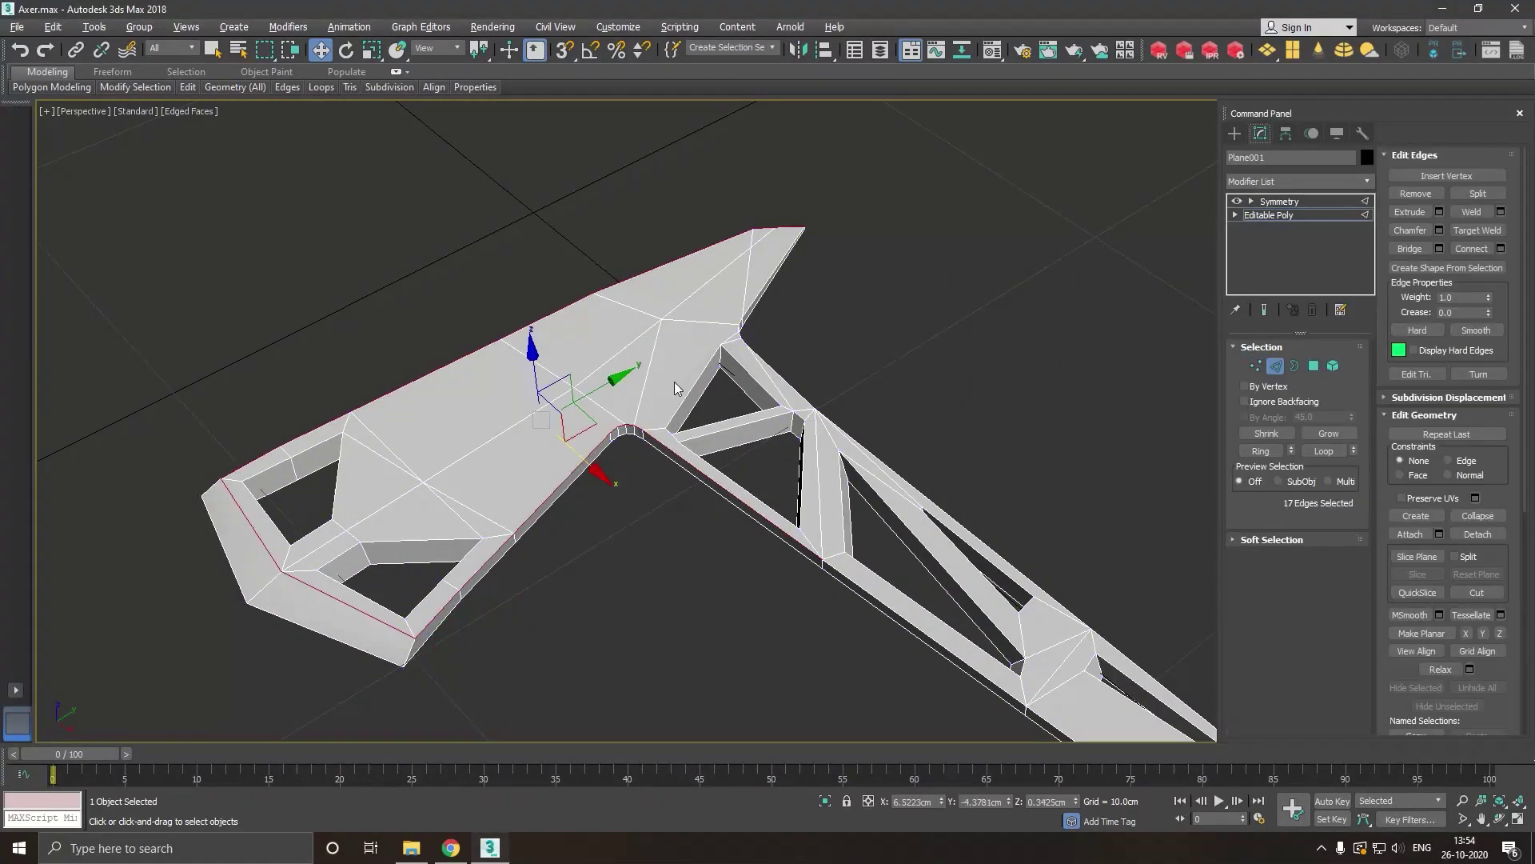
# Add the top-right tip edges, lower handle edges and lower hole outline edges to the selection.
pyautogui.keyDown('ctrl'); pyautogui.click(786, 379); pyautogui.keyUp('ctrl')
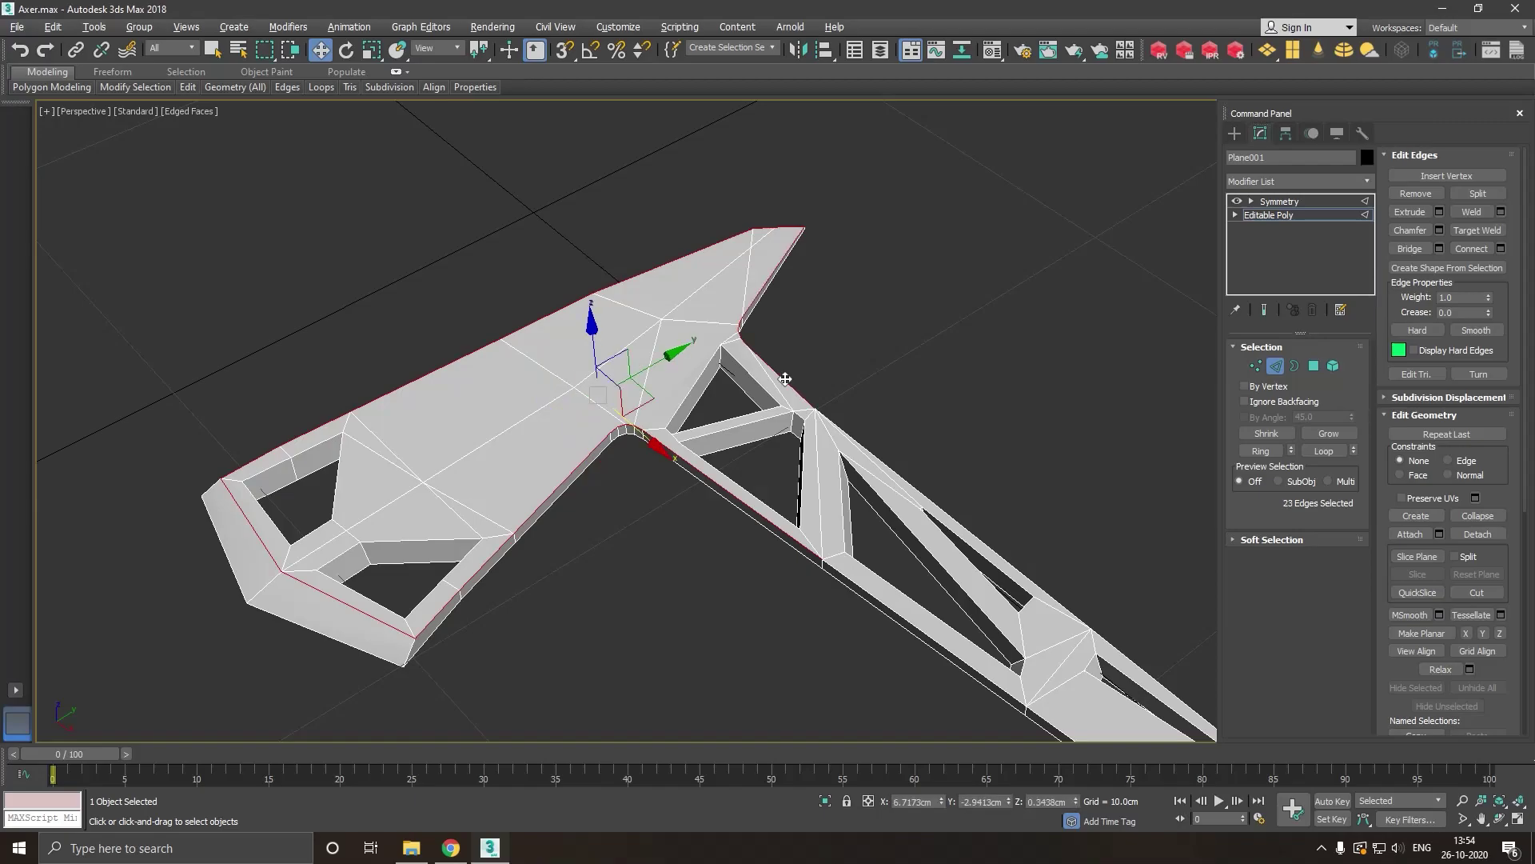
pyautogui.scroll(3, 782, 276)
pyautogui.scroll(-3, 650, 301)
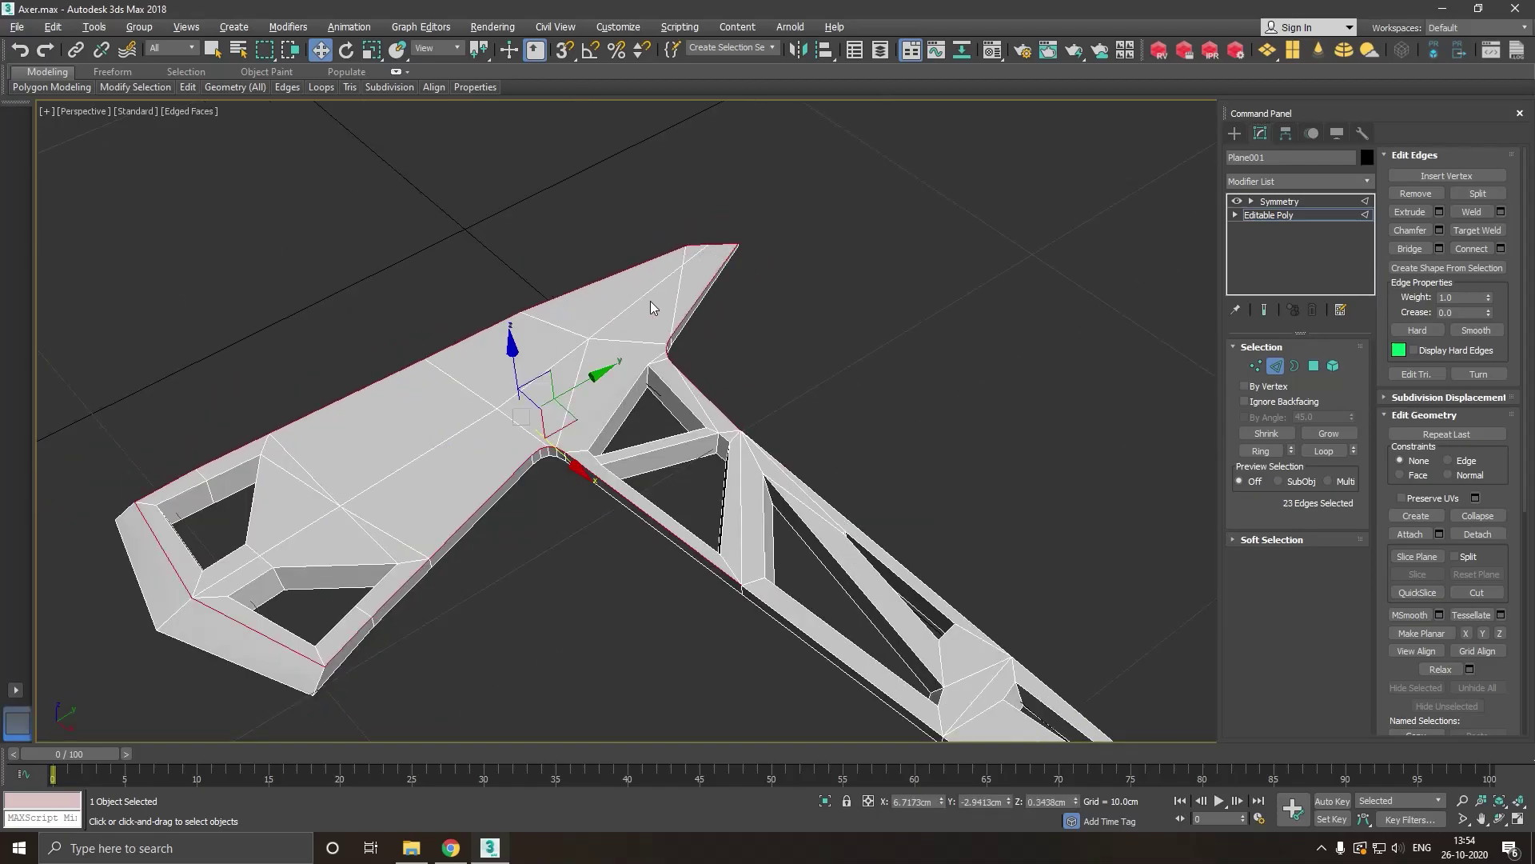
pyautogui.keyDown('ctrl'); pyautogui.click(772, 606); pyautogui.keyUp('ctrl')
pyautogui.moveTo(772, 606); pyautogui.dragTo(590, 333, button='middle')
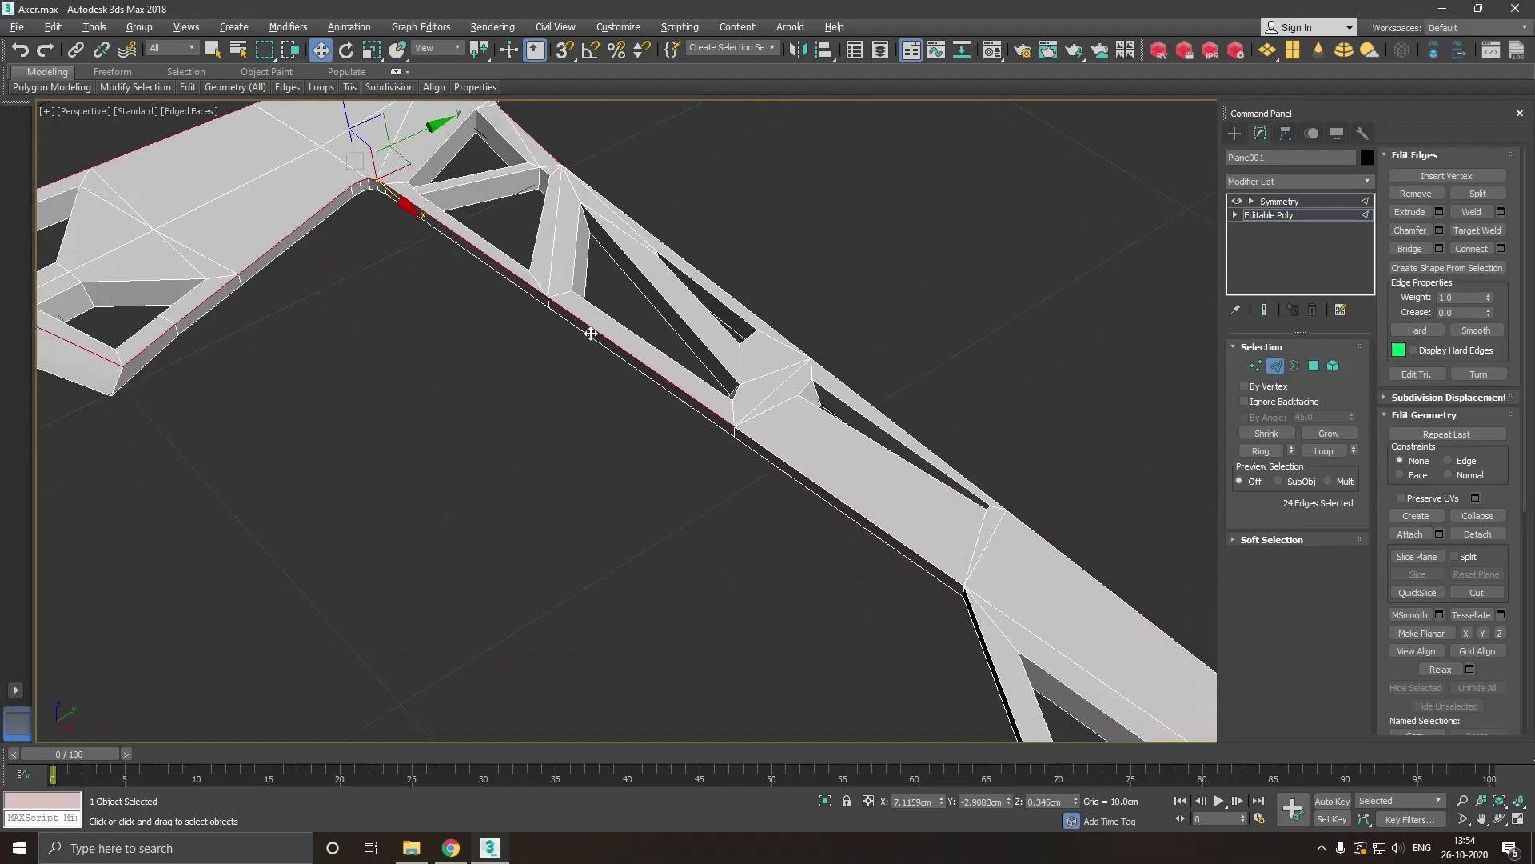
pyautogui.keyDown('ctrl'); pyautogui.click(824, 484); pyautogui.keyUp('ctrl')
pyautogui.moveTo(964, 592); pyautogui.dragTo(879, 529, button='middle')
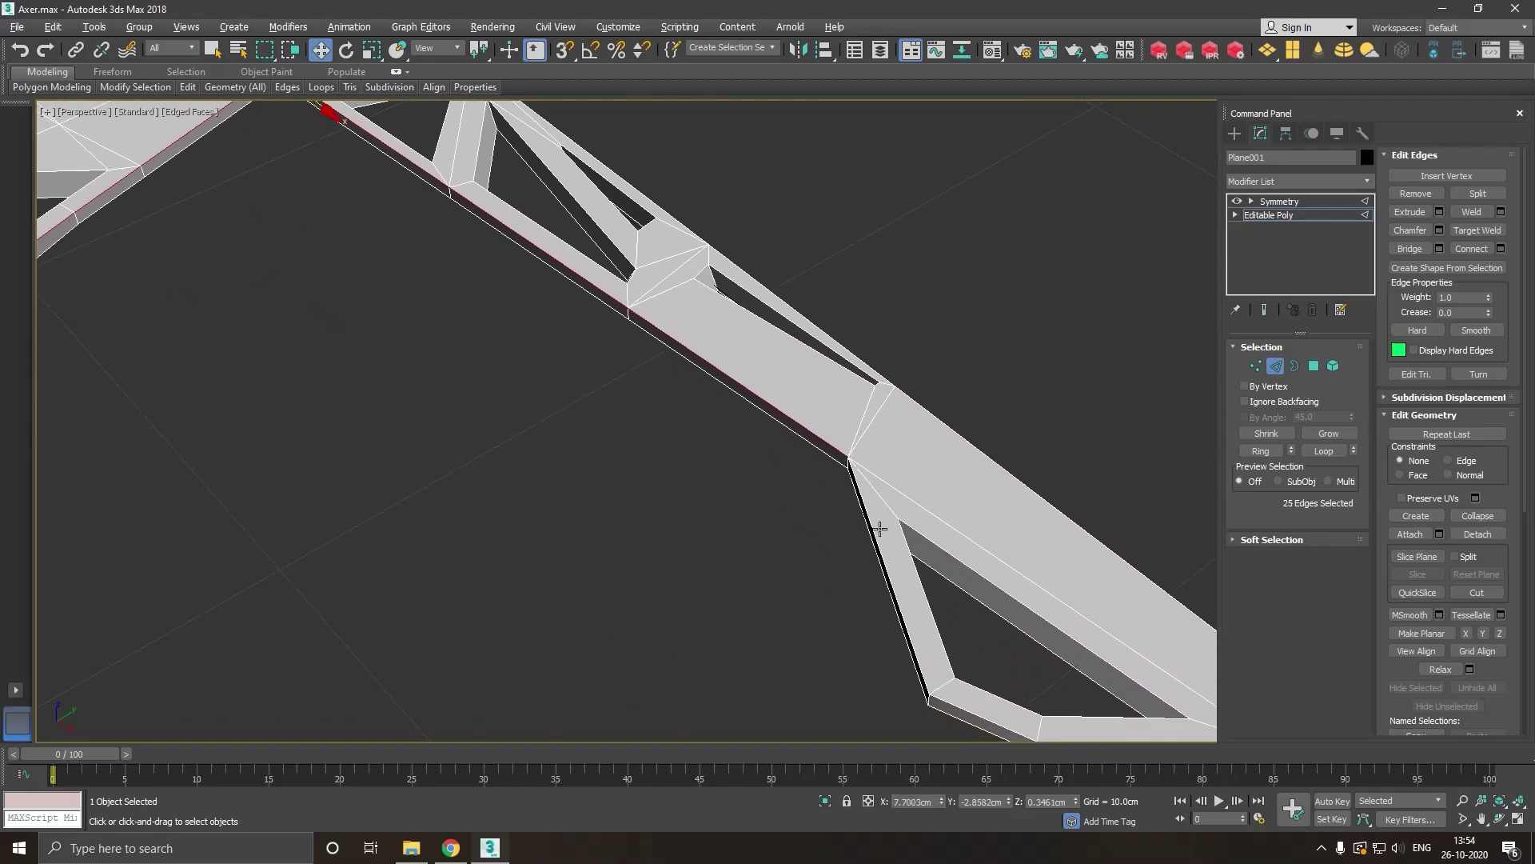
pyautogui.keyDown('ctrl'); pyautogui.click(879, 530); pyautogui.keyUp('ctrl')
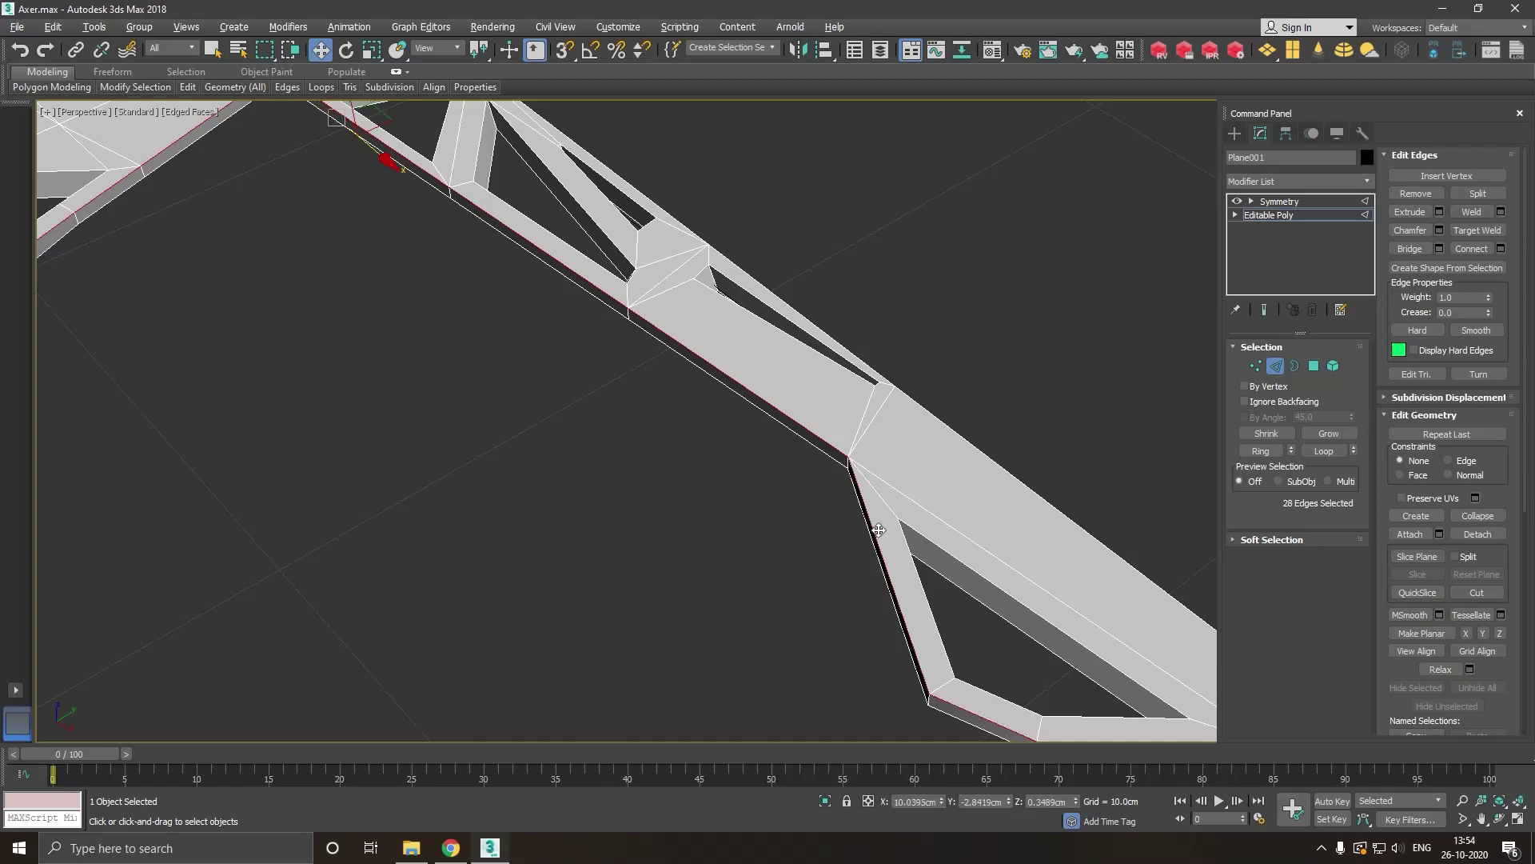
# Add the long top outline and handle-end edges, bringing the border selection to 32 edges.
pyautogui.moveTo(973, 583); pyautogui.dragTo(736, 432, button='middle')
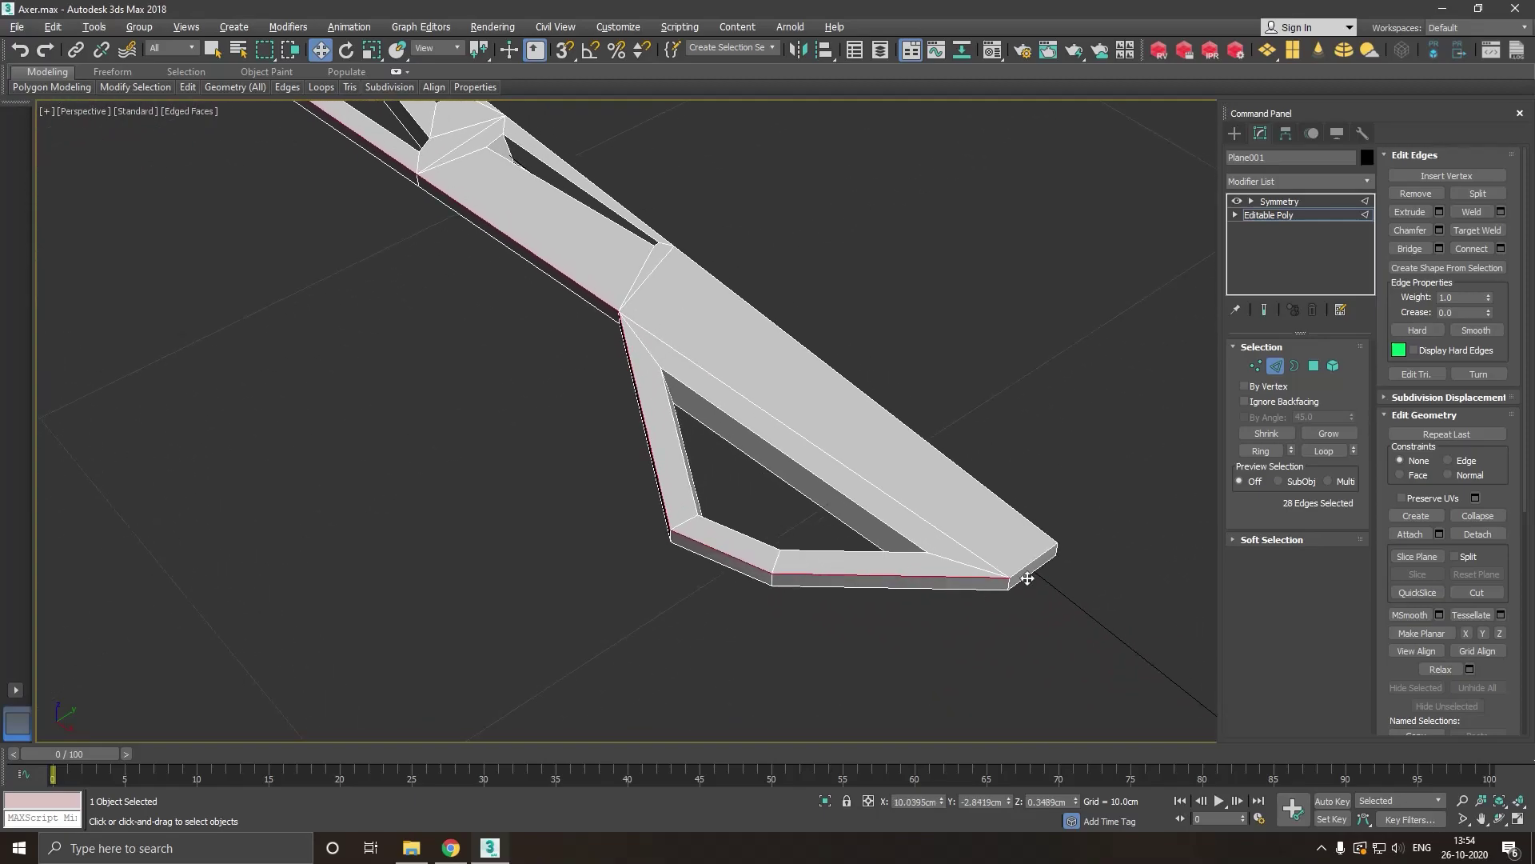
pyautogui.keyDown('ctrl'); pyautogui.click(1029, 525); pyautogui.keyUp('ctrl')
pyautogui.scroll(-3, 1036, 539)
pyautogui.moveTo(1037, 539)
pyautogui.mouseDown(button='middle')
pyautogui.moveTo(265, 375)
pyautogui.moveTo(899, 510)
pyautogui.mouseUp(button='middle')
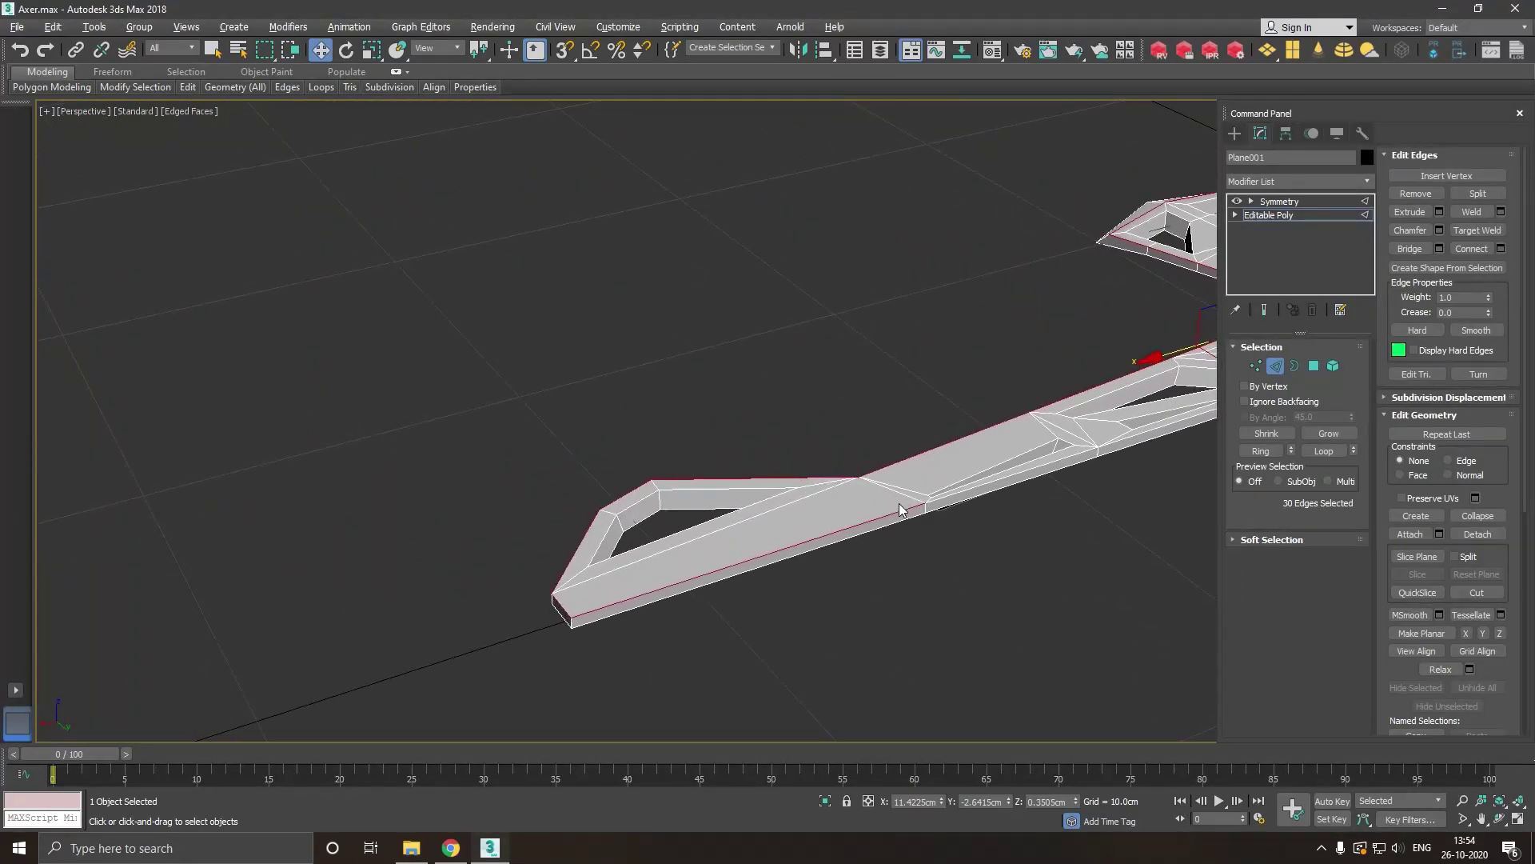
pyautogui.scroll(2, 965, 506)
pyautogui.keyDown('ctrl'); pyautogui.click(958, 502); pyautogui.keyUp('ctrl')
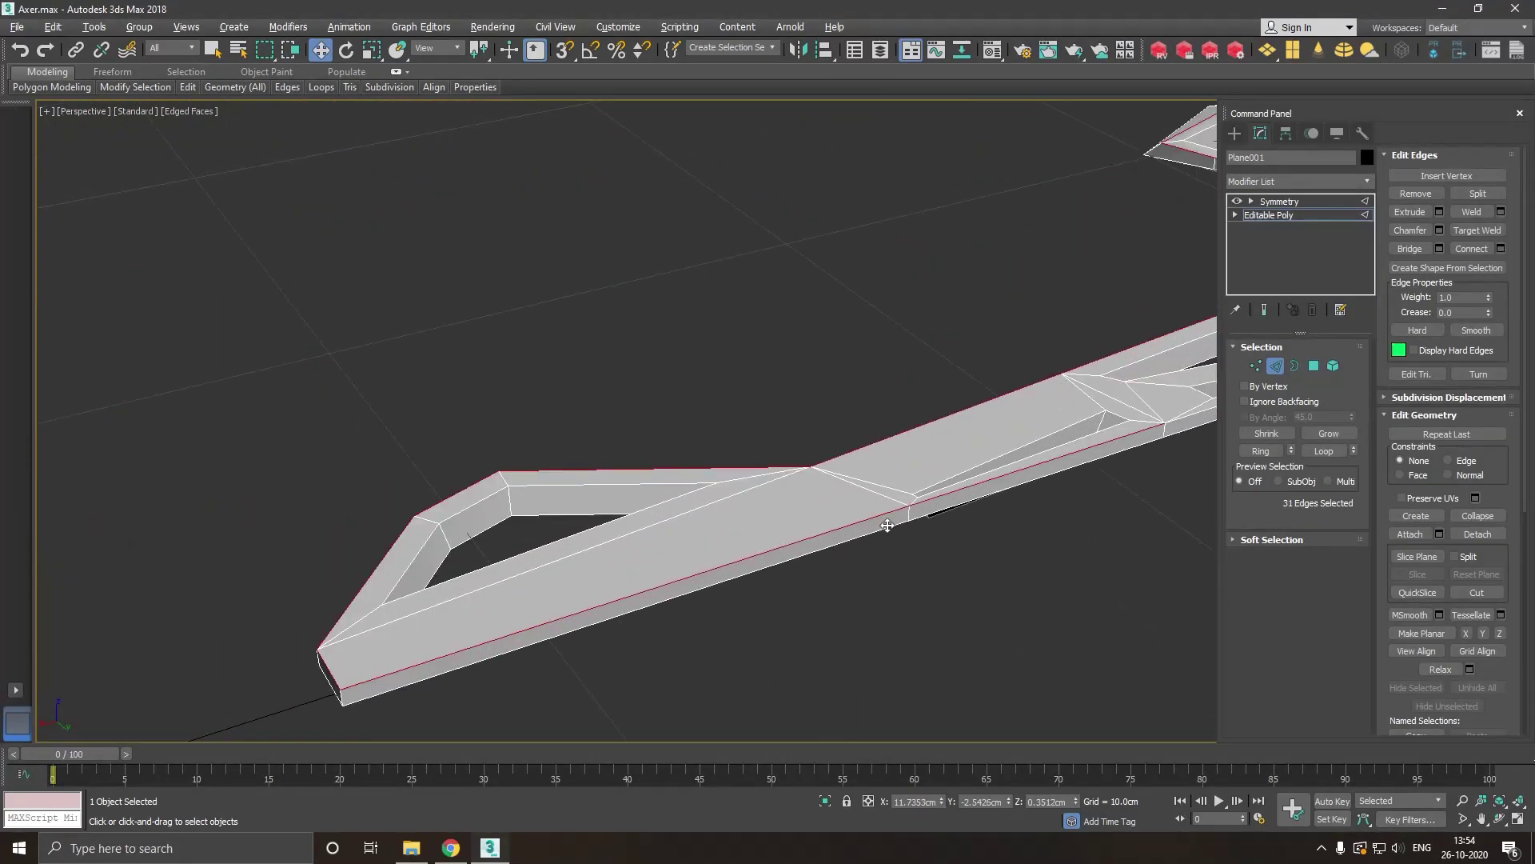
pyautogui.scroll(-2, 616, 587)
pyautogui.scroll(2, 1044, 460)
pyautogui.keyDown('ctrl'); pyautogui.click(1037, 464); pyautogui.keyUp('ctrl')
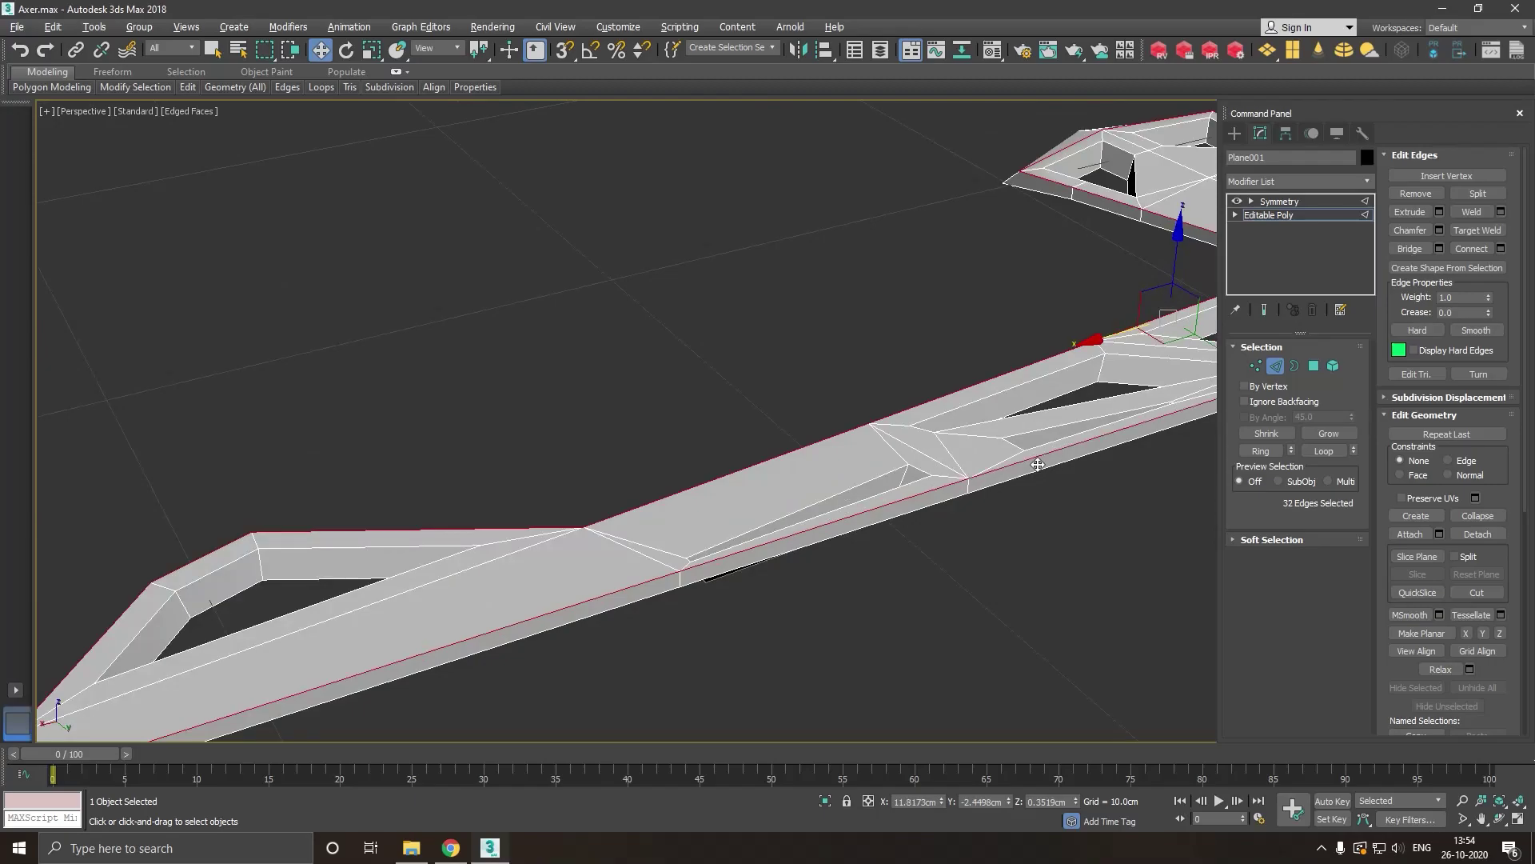
pyautogui.scroll(-2, 661, 468)
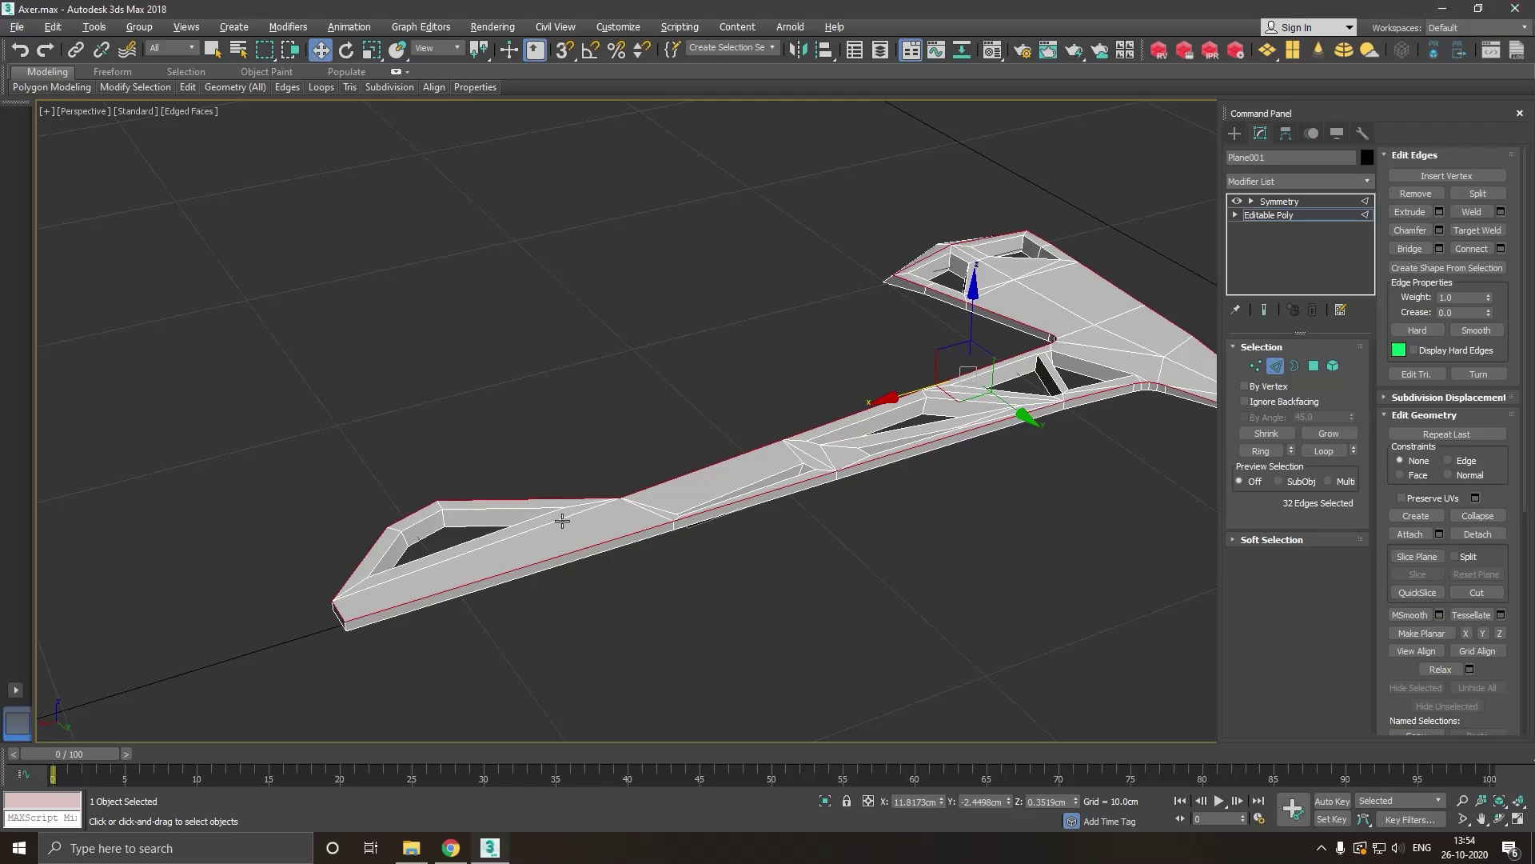
pyautogui.moveTo(562, 520); pyautogui.dragTo(292, 603, button='middle')
pyautogui.scroll(1, 622, 475)
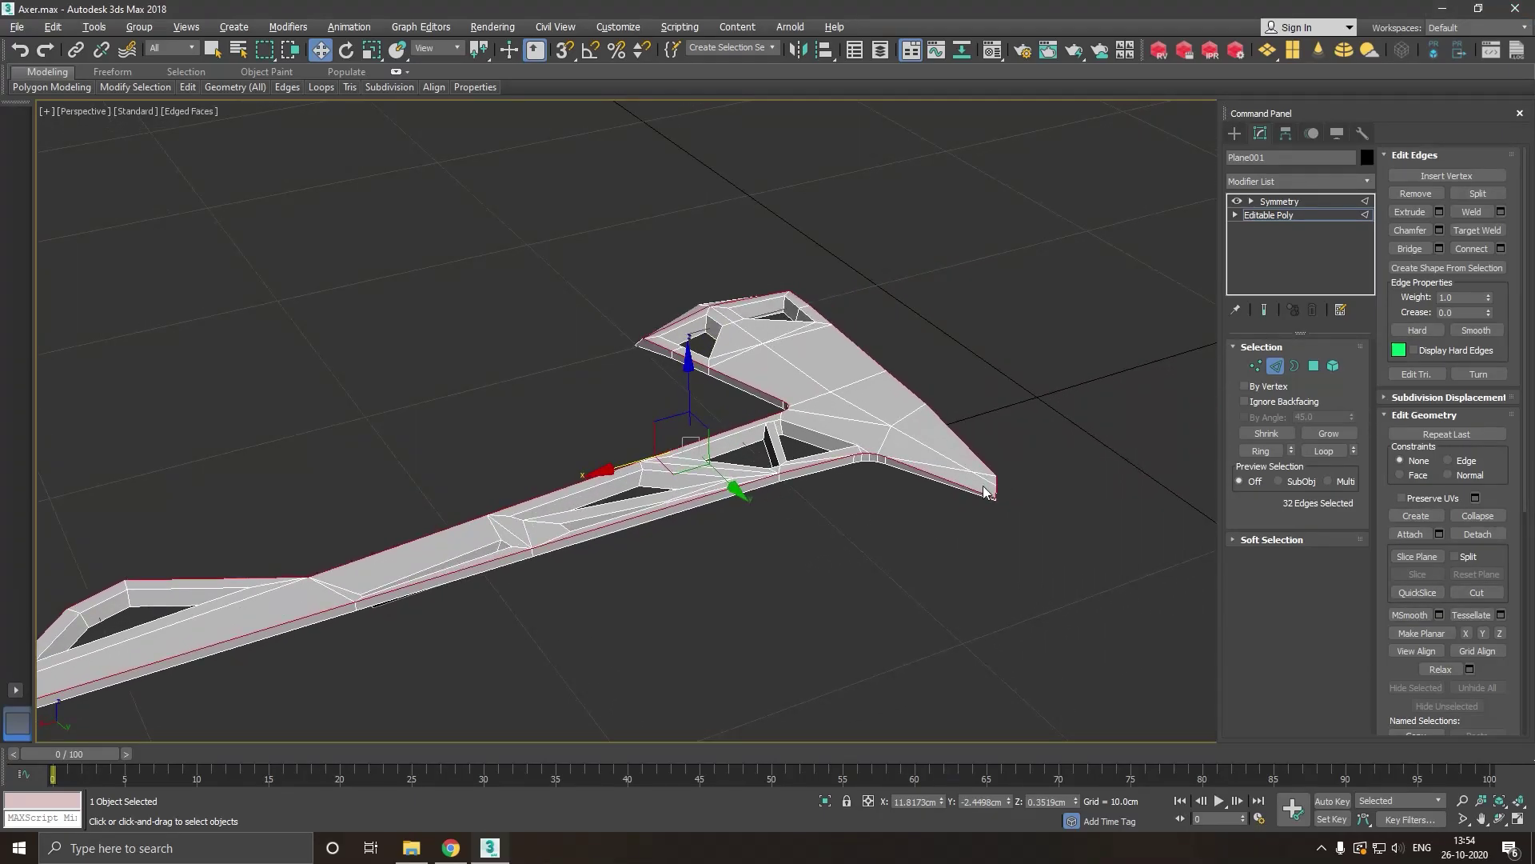
pyautogui.scroll(2, 999, 500)
pyautogui.scroll(2, 1014, 518)
pyautogui.scroll(2, 976, 542)
pyautogui.moveTo(976, 542)
pyautogui.keyDown('alt'); pyautogui.mouseDown(button='middle')
pyautogui.moveTo(952, 521)
pyautogui.moveTo(979, 535)
pyautogui.mouseUp(button='middle'); pyautogui.keyUp('alt')
pyautogui.scroll(-5, 541, 531)
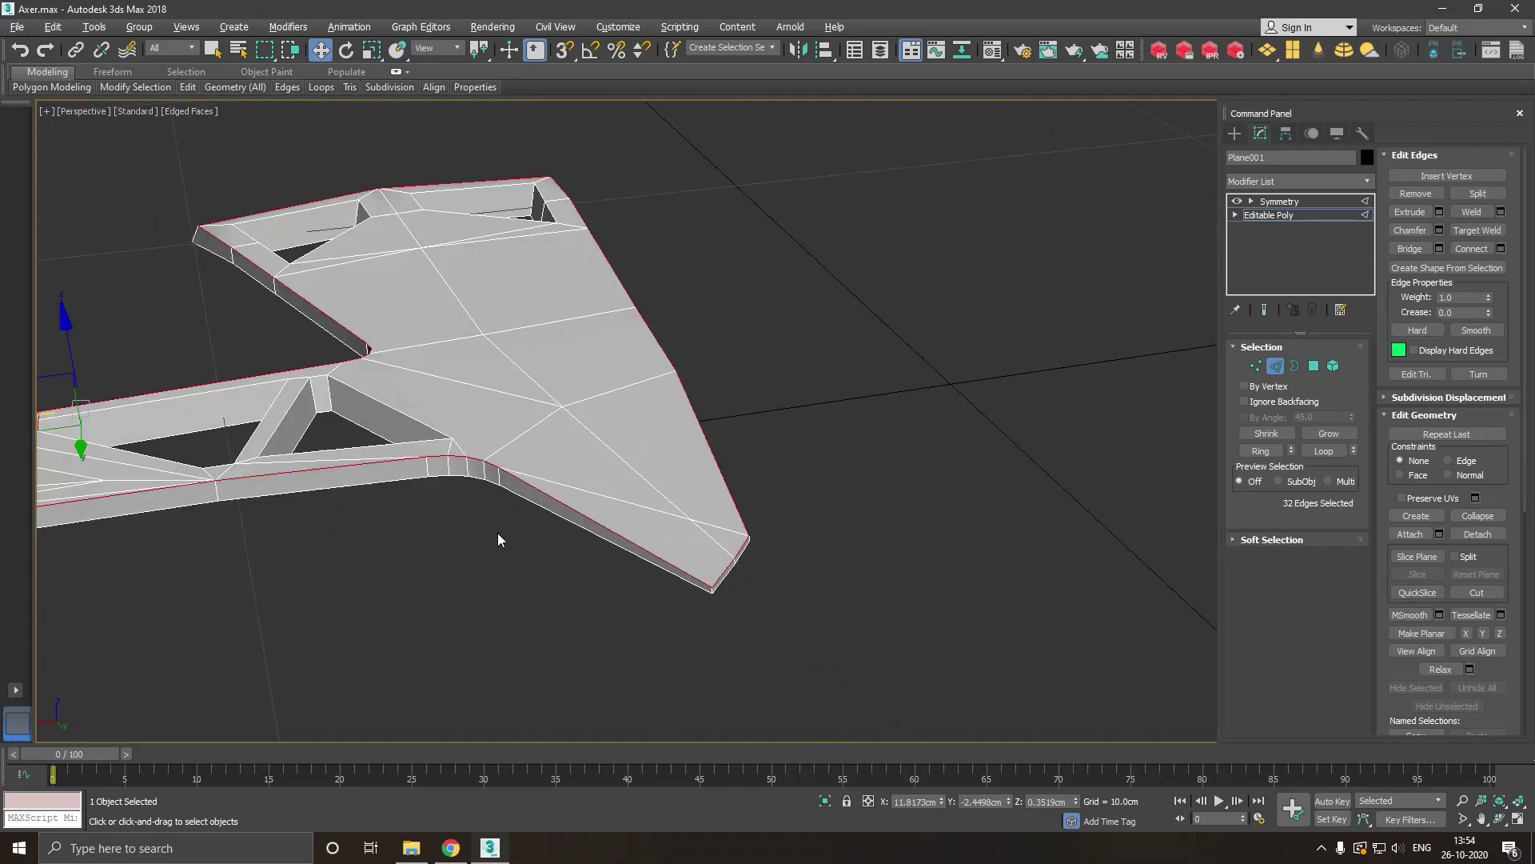
pyautogui.moveTo(497, 536)
pyautogui.keyDown('alt'); pyautogui.mouseDown(button='middle')
pyautogui.moveTo(559, 531)
pyautogui.moveTo(610, 489)
pyautogui.moveTo(558, 517)
pyautogui.moveTo(710, 553)
pyautogui.moveTo(642, 547)
pyautogui.moveTo(694, 568)
pyautogui.mouseUp(button='middle'); pyautogui.keyUp('alt')
pyautogui.scroll(-2, 608, 489)
pyautogui.scroll(-2, 607, 486)
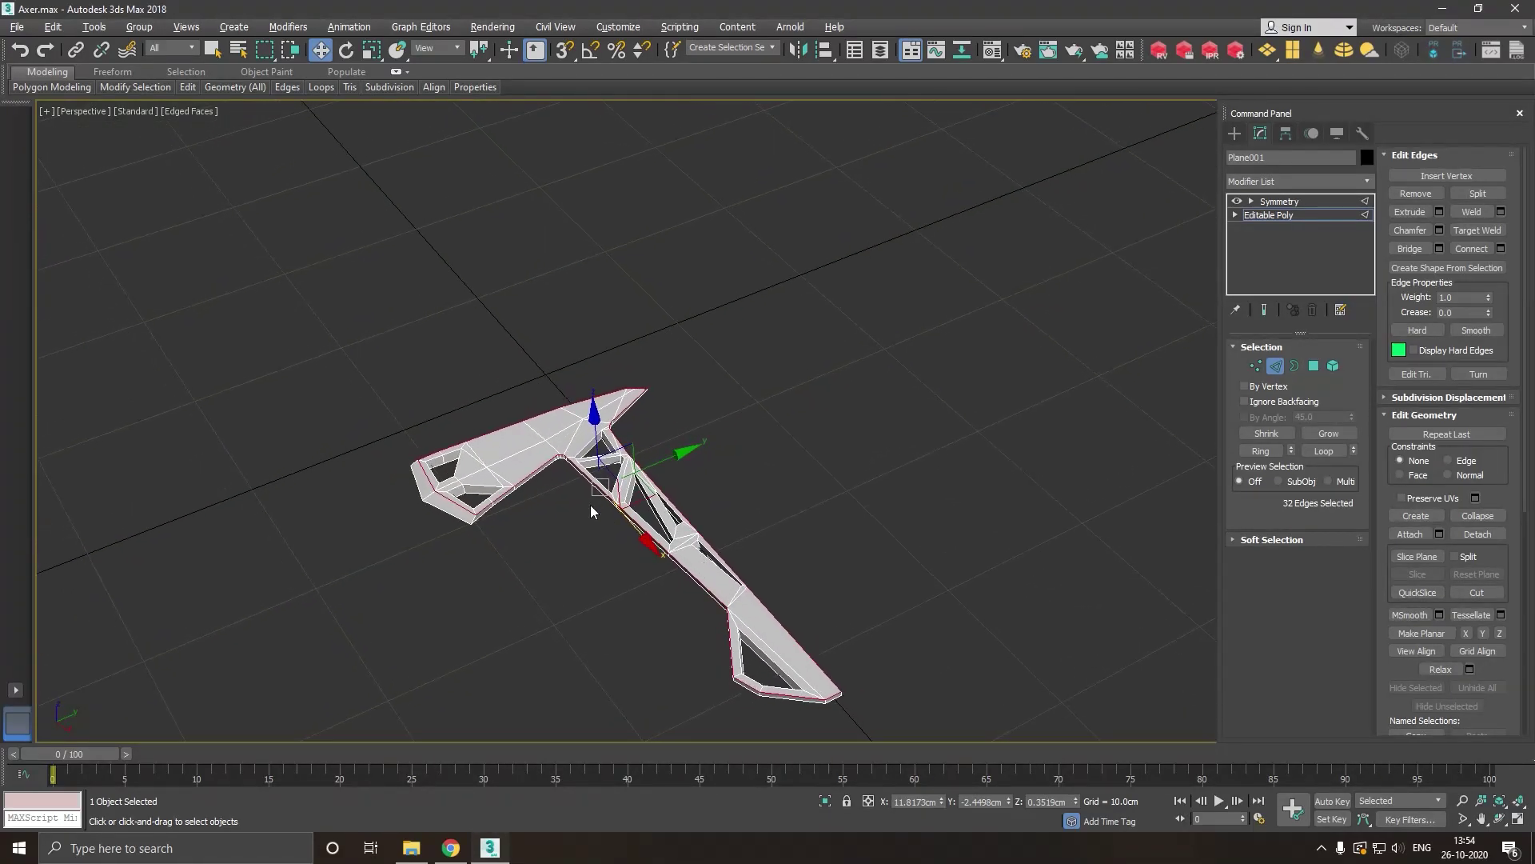
pyautogui.scroll(3, 463, 512)
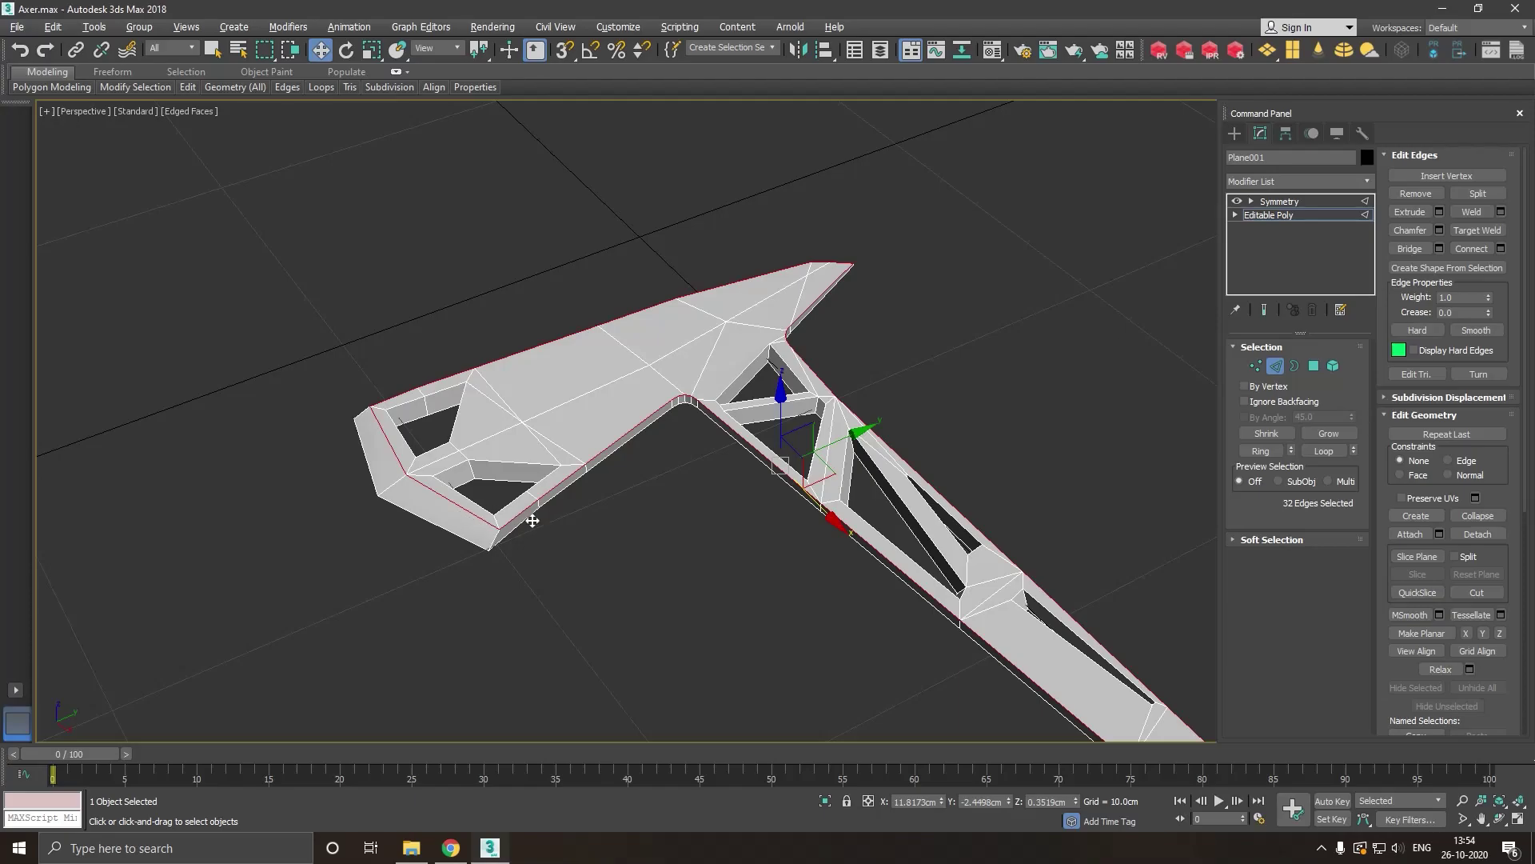
pyautogui.scroll(1, 448, 528)
pyautogui.scroll(-5, 400, 531)
pyautogui.scroll(2, 629, 544)
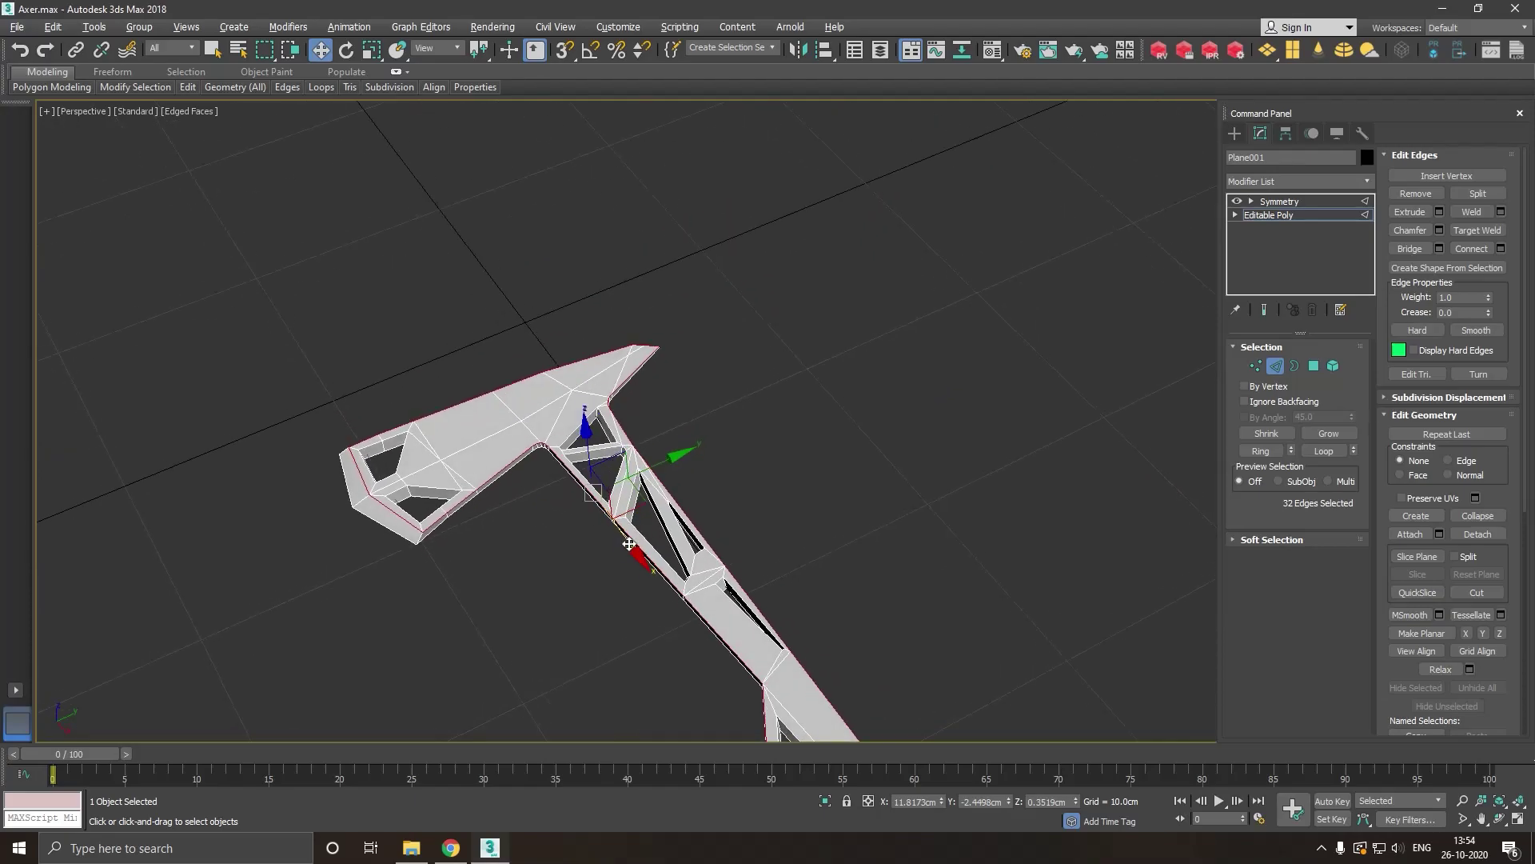
pyautogui.keyDown('alt'); pyautogui.moveTo(628, 544); pyautogui.dragTo(338, 519, button='middle'); pyautogui.keyUp('alt')
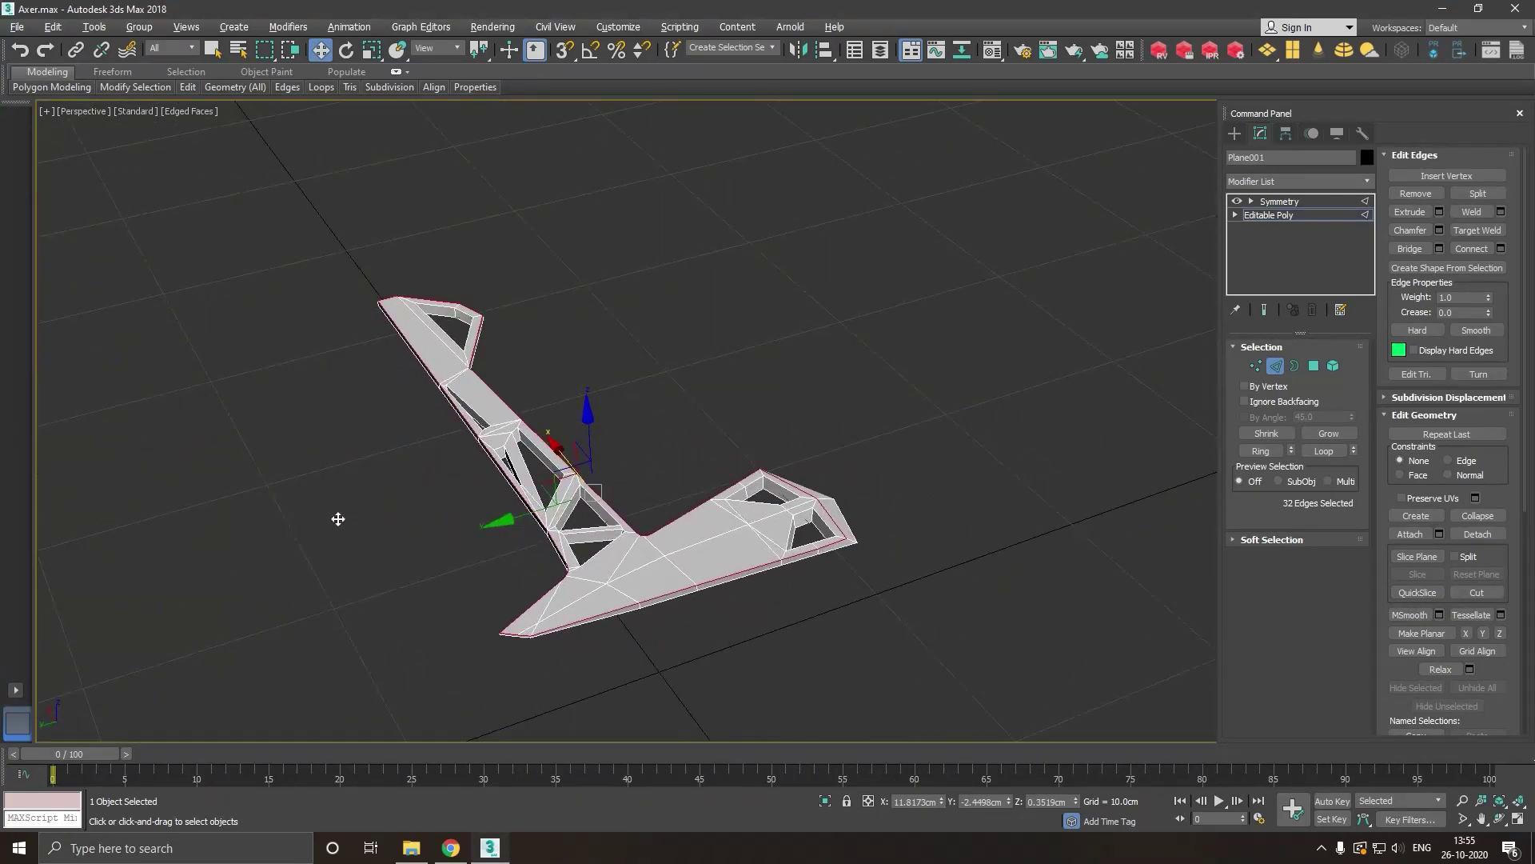
pyautogui.scroll(1, 528, 621)
pyautogui.scroll(2, 528, 620)
pyautogui.scroll(2, 528, 621)
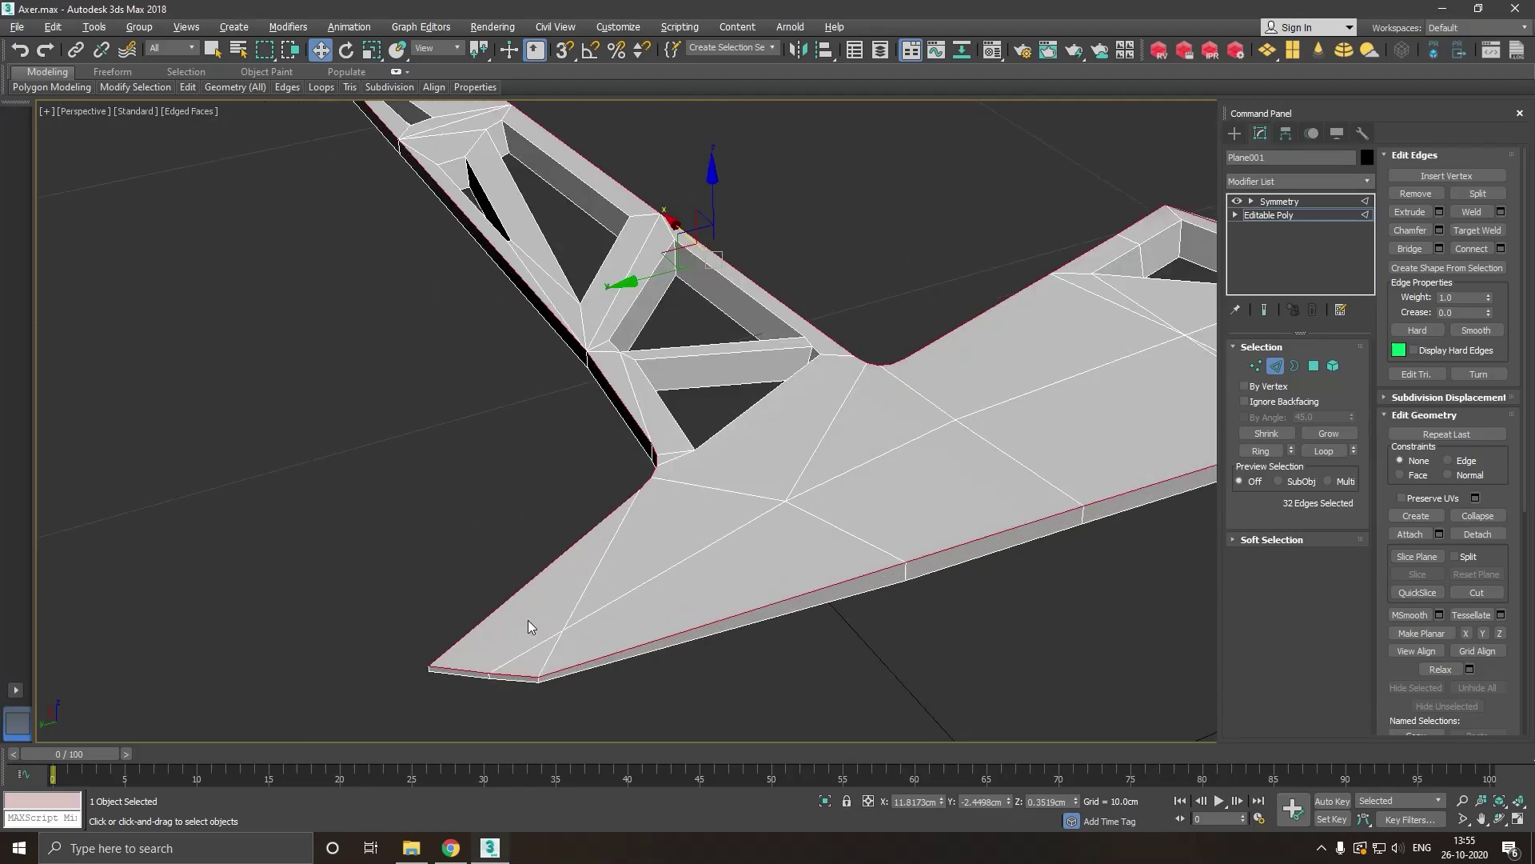
pyautogui.scroll(-3, 629, 655)
pyautogui.moveTo(628, 652)
pyautogui.keyDown('alt'); pyautogui.mouseDown(button='middle')
pyautogui.moveTo(835, 583)
pyautogui.moveTo(877, 603)
pyautogui.mouseUp(button='middle'); pyautogui.keyUp('alt')
pyautogui.scroll(2, 885, 617)
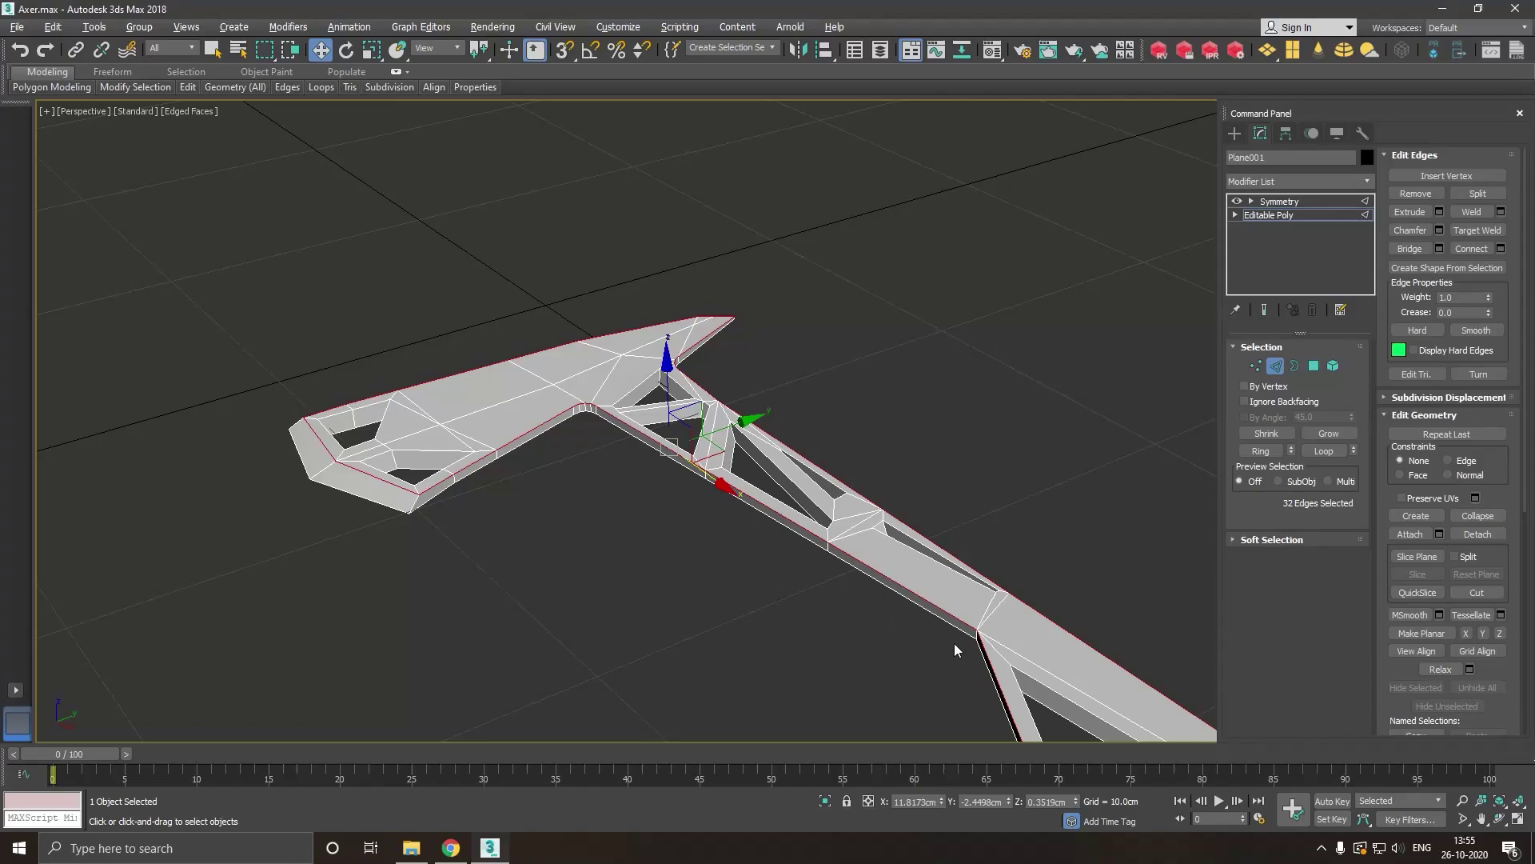
pyautogui.moveTo(953, 644)
pyautogui.mouseDown(button='middle')
pyautogui.moveTo(572, 586)
pyautogui.moveTo(612, 597)
pyautogui.moveTo(568, 444)
pyautogui.mouseUp(button='middle')
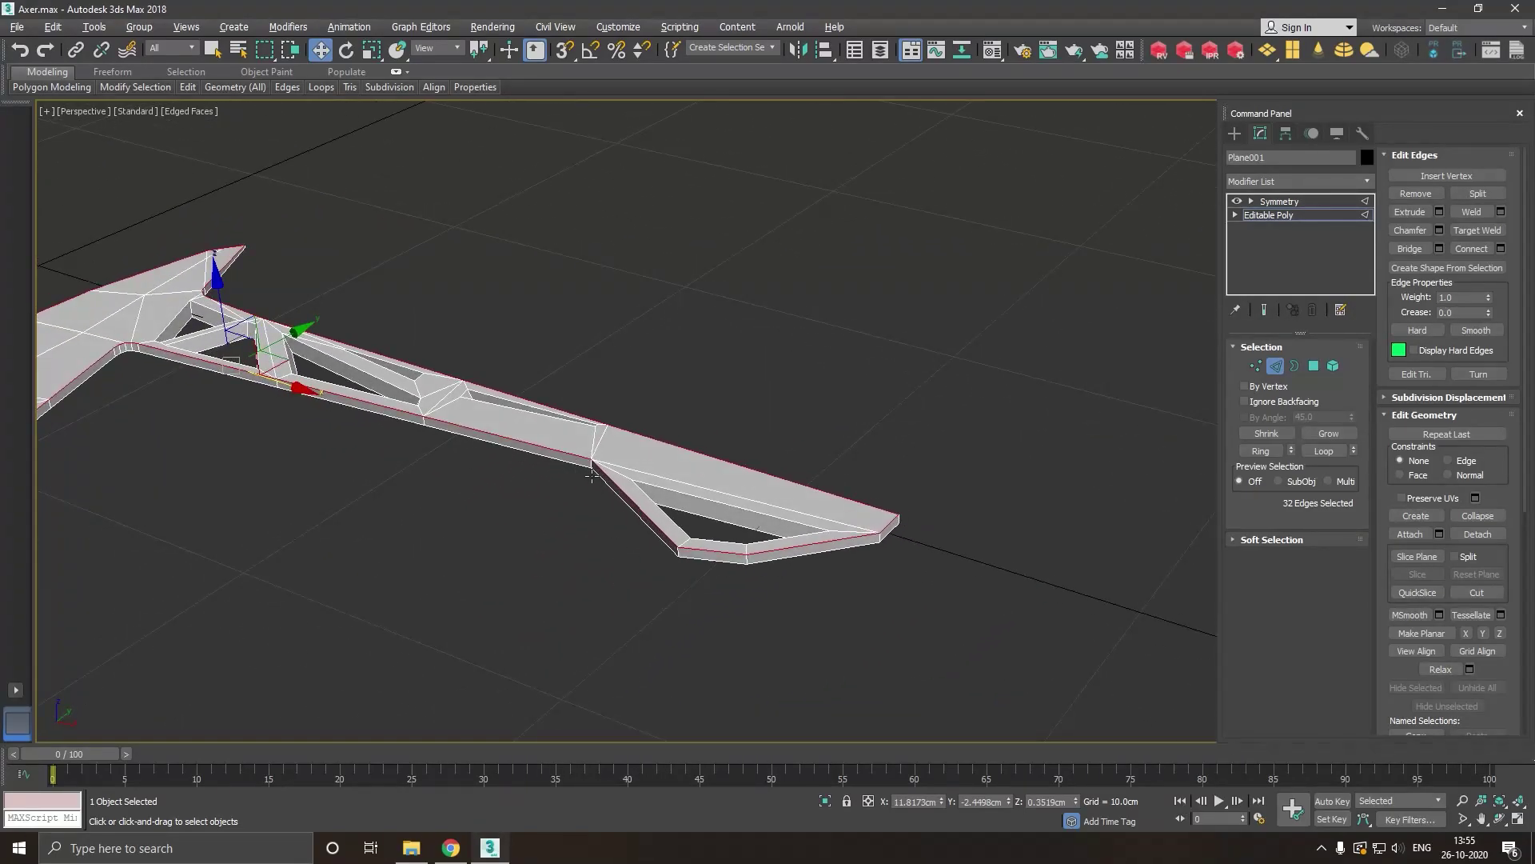
pyautogui.scroll(2, 591, 475)
pyautogui.scroll(2, 592, 475)
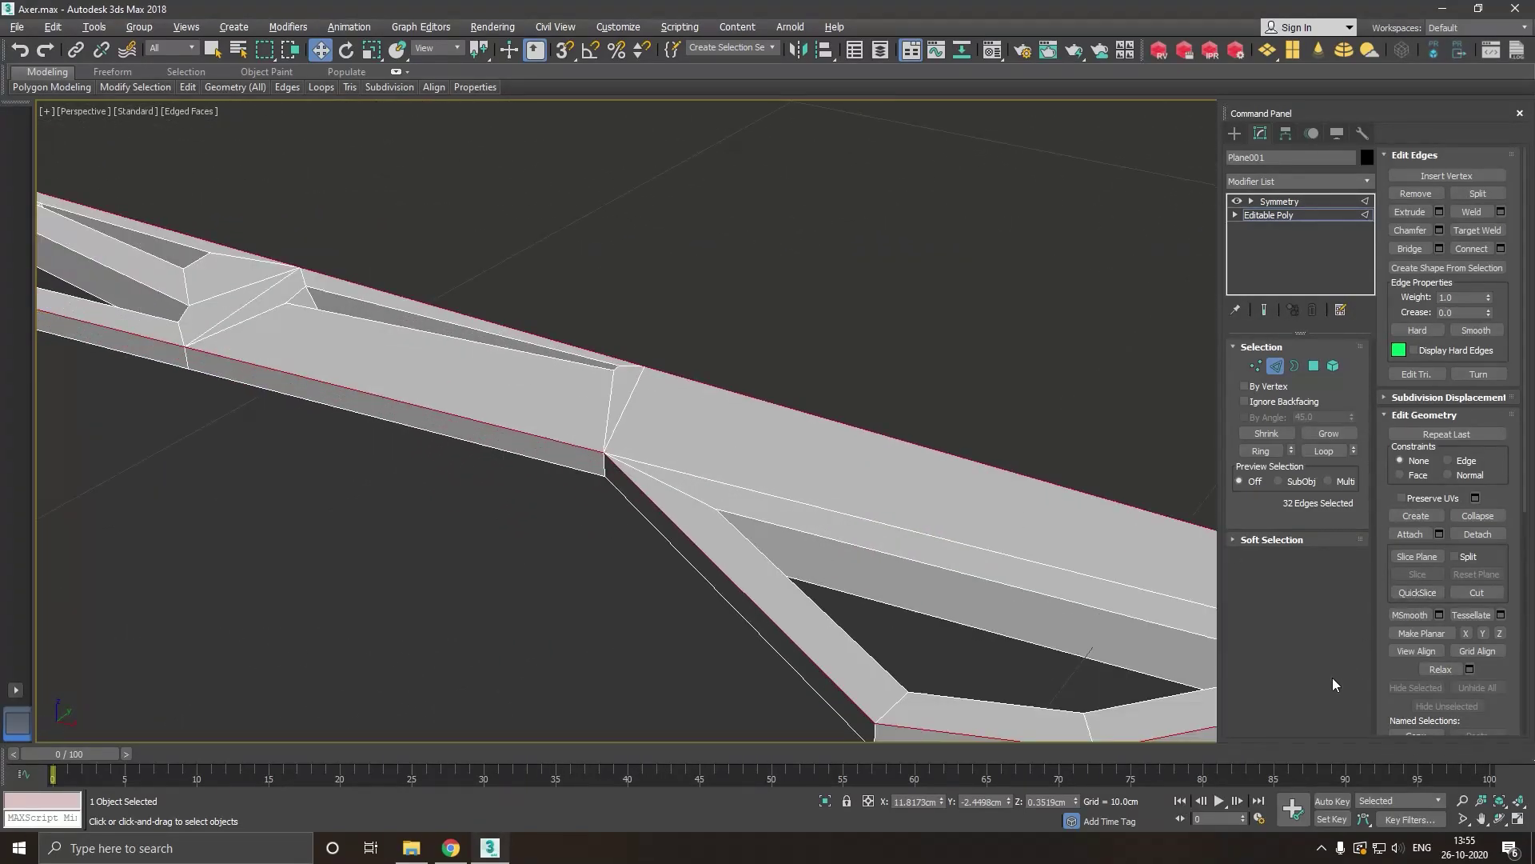
pyautogui.scroll(2, 611, 453)
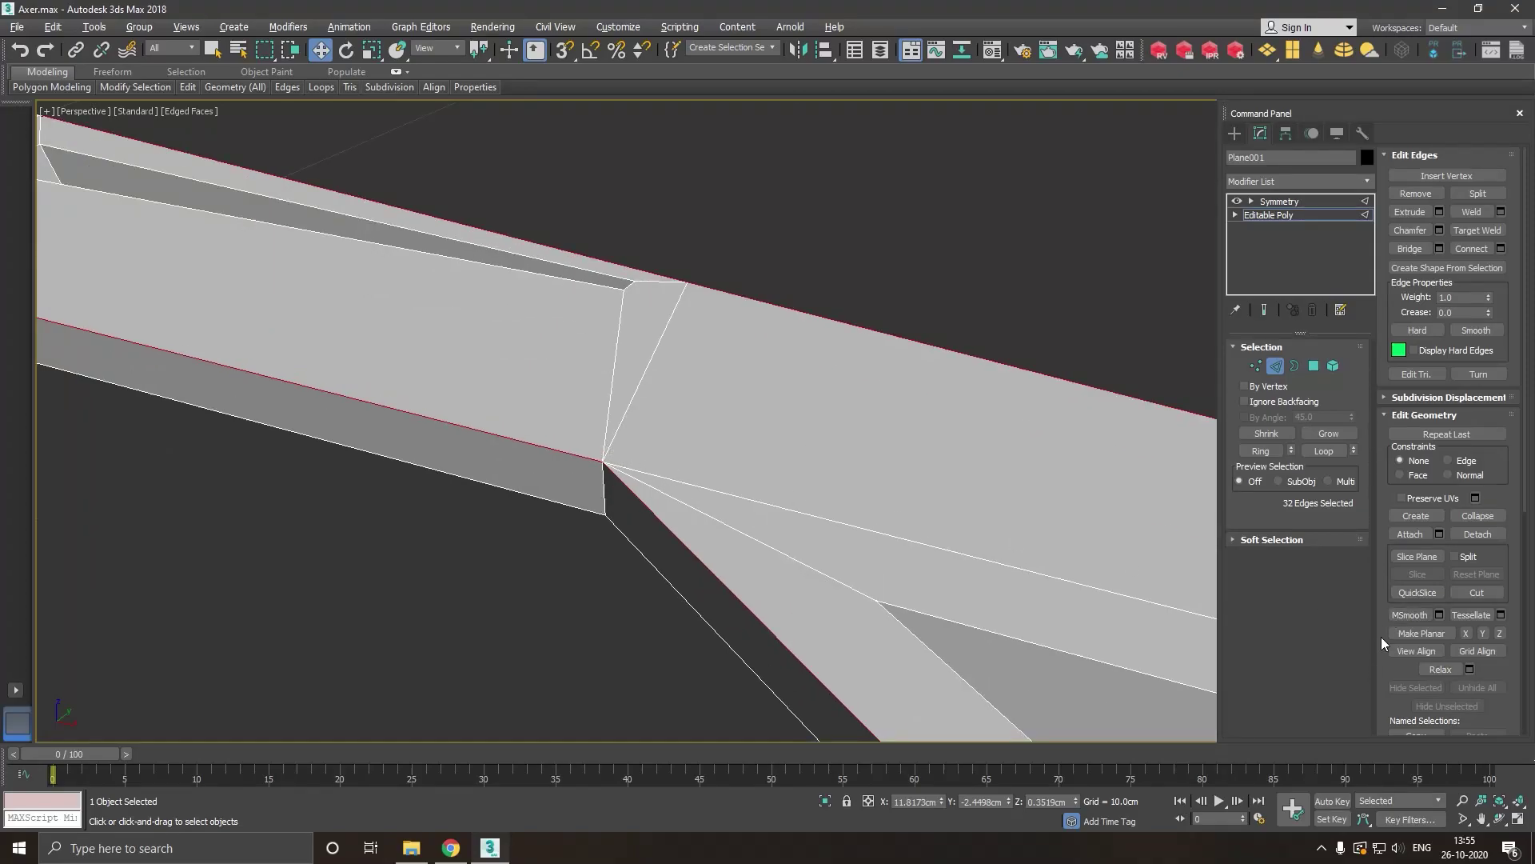
# Set up the hole-edge chamfer: chamfer type, amount, 1 segment and smoothing on.
pyautogui.click(1440, 230)
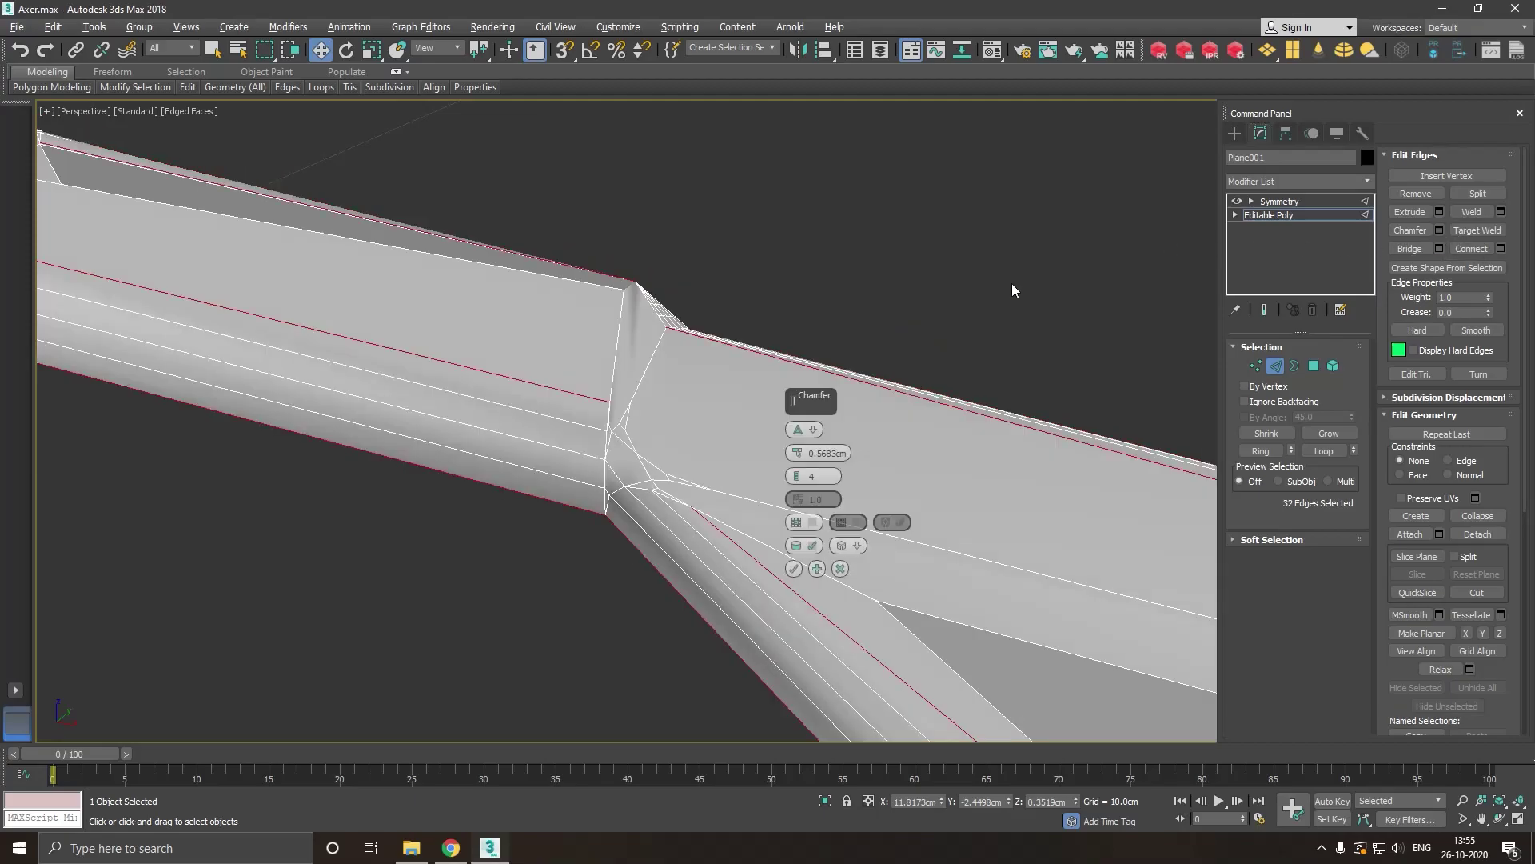
pyautogui.click(798, 429)
pyautogui.moveTo(797, 454); pyautogui.dragTo(809, 467)
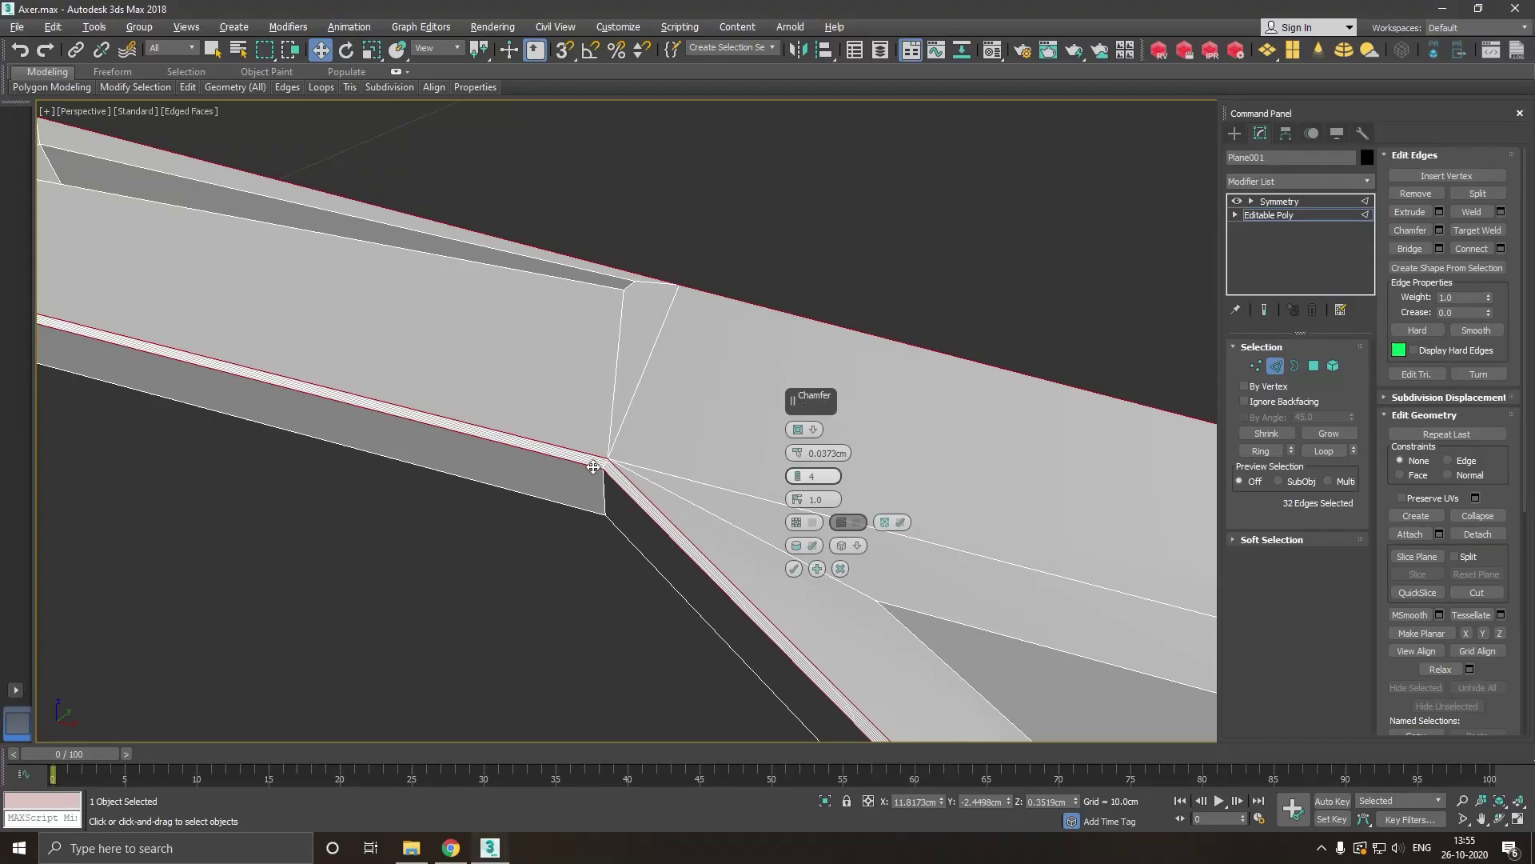
pyautogui.scroll(2, 595, 467)
pyautogui.scroll(2, 605, 470)
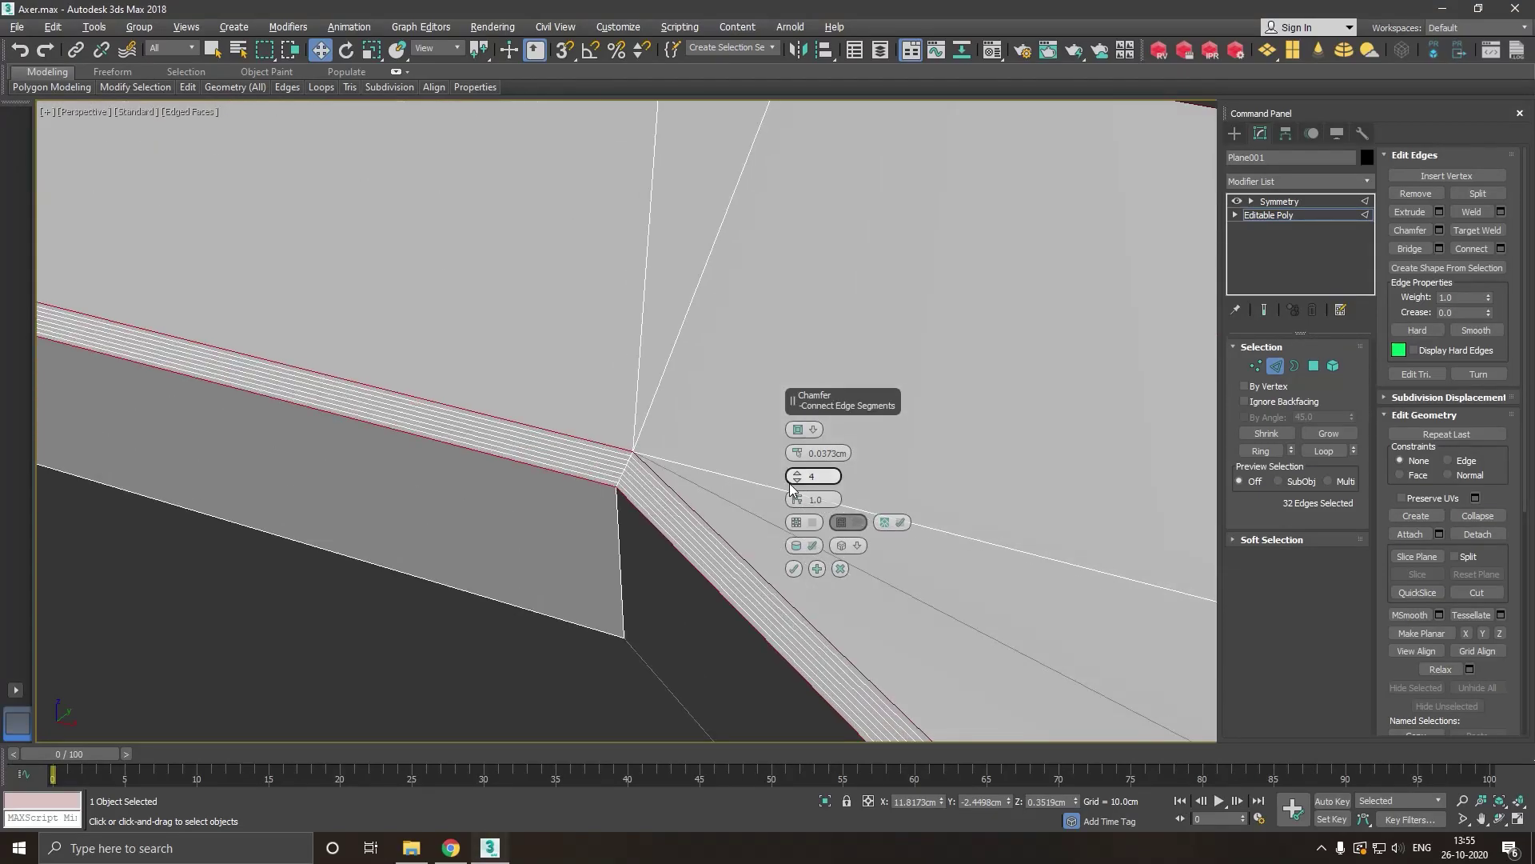
pyautogui.moveTo(789, 483); pyautogui.dragTo(797, 513)
pyautogui.click(796, 522)
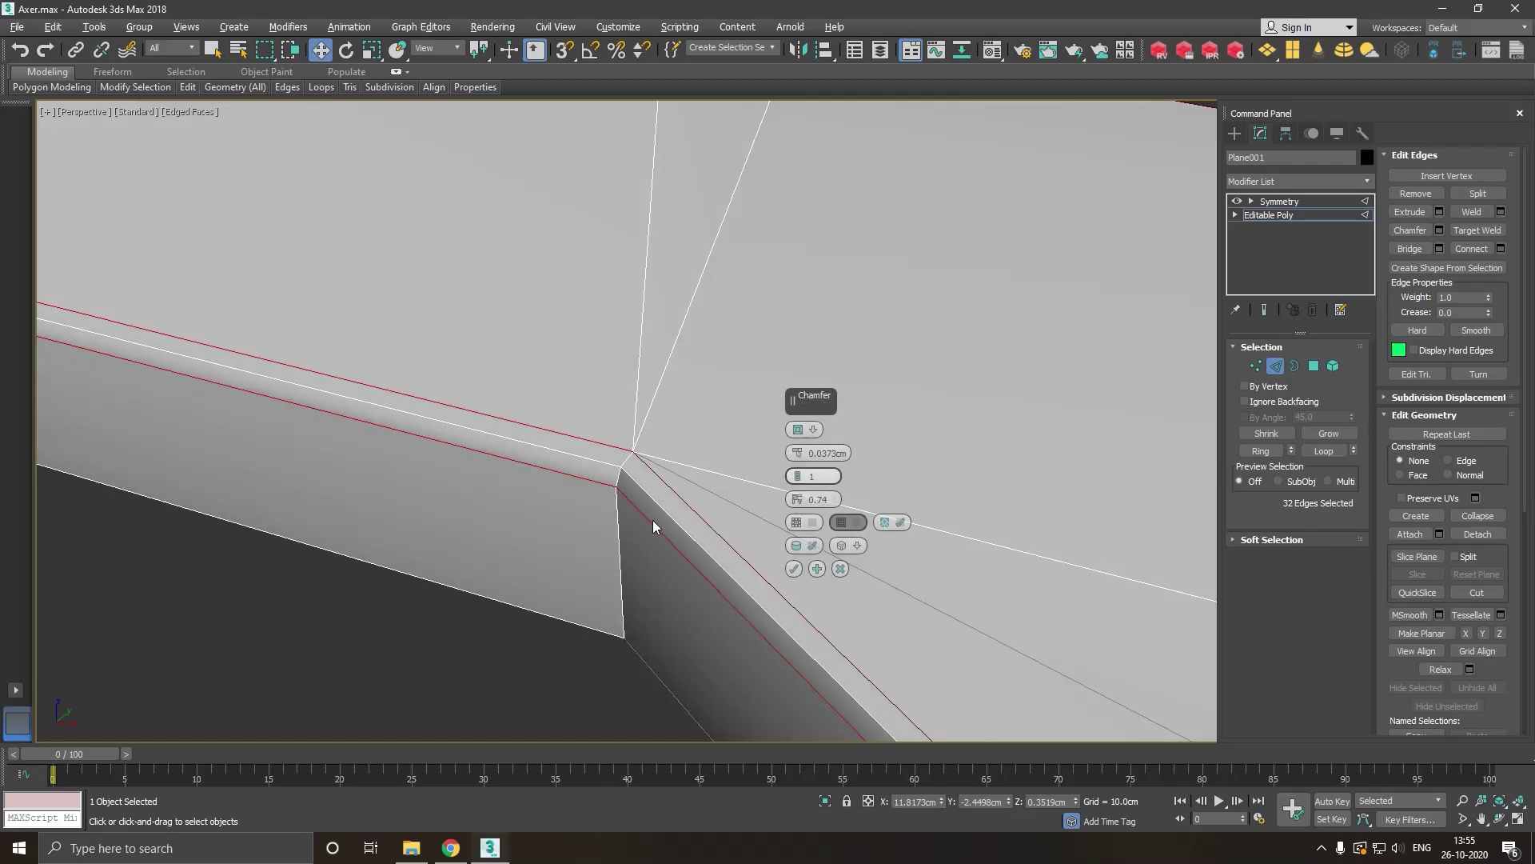
pyautogui.keyDown('alt'); pyautogui.moveTo(652, 525); pyautogui.dragTo(653, 525, button='middle'); pyautogui.keyUp('alt')
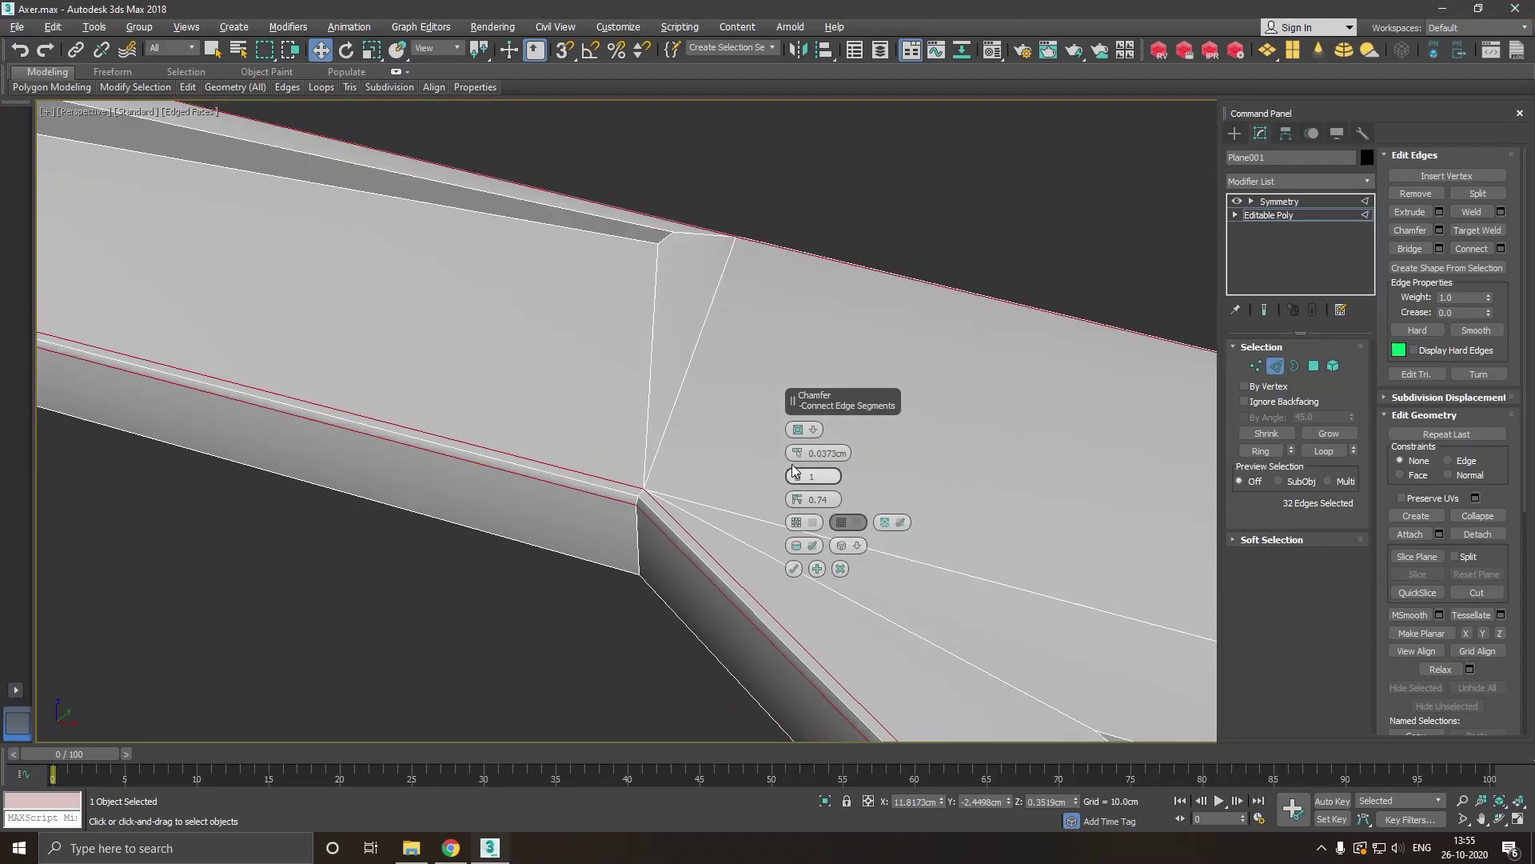
pyautogui.moveTo(796, 455); pyautogui.dragTo(798, 458)
pyautogui.scroll(3, 697, 462)
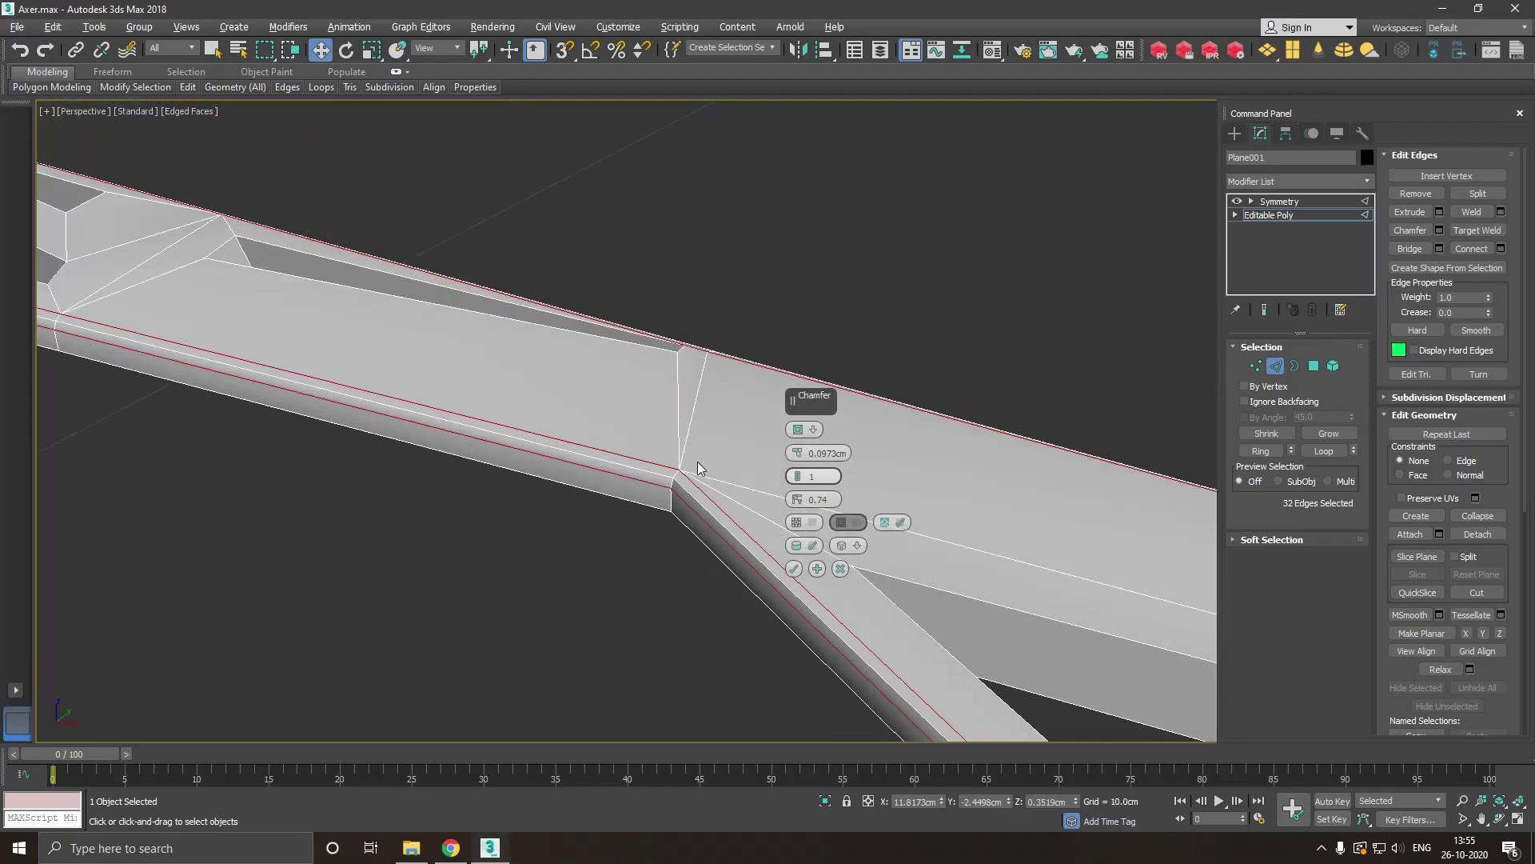
pyautogui.scroll(3, 698, 462)
pyautogui.scroll(-3, 631, 459)
# Inspect the chamfer preview from several angles, then apply the 0.0973 cm, 1-segment chamfer.
pyautogui.moveTo(575, 419)
pyautogui.keyDown('alt'); pyautogui.mouseDown(button='middle')
pyautogui.moveTo(233, 514)
pyautogui.moveTo(499, 522)
pyautogui.mouseUp(button='middle'); pyautogui.keyUp('alt')
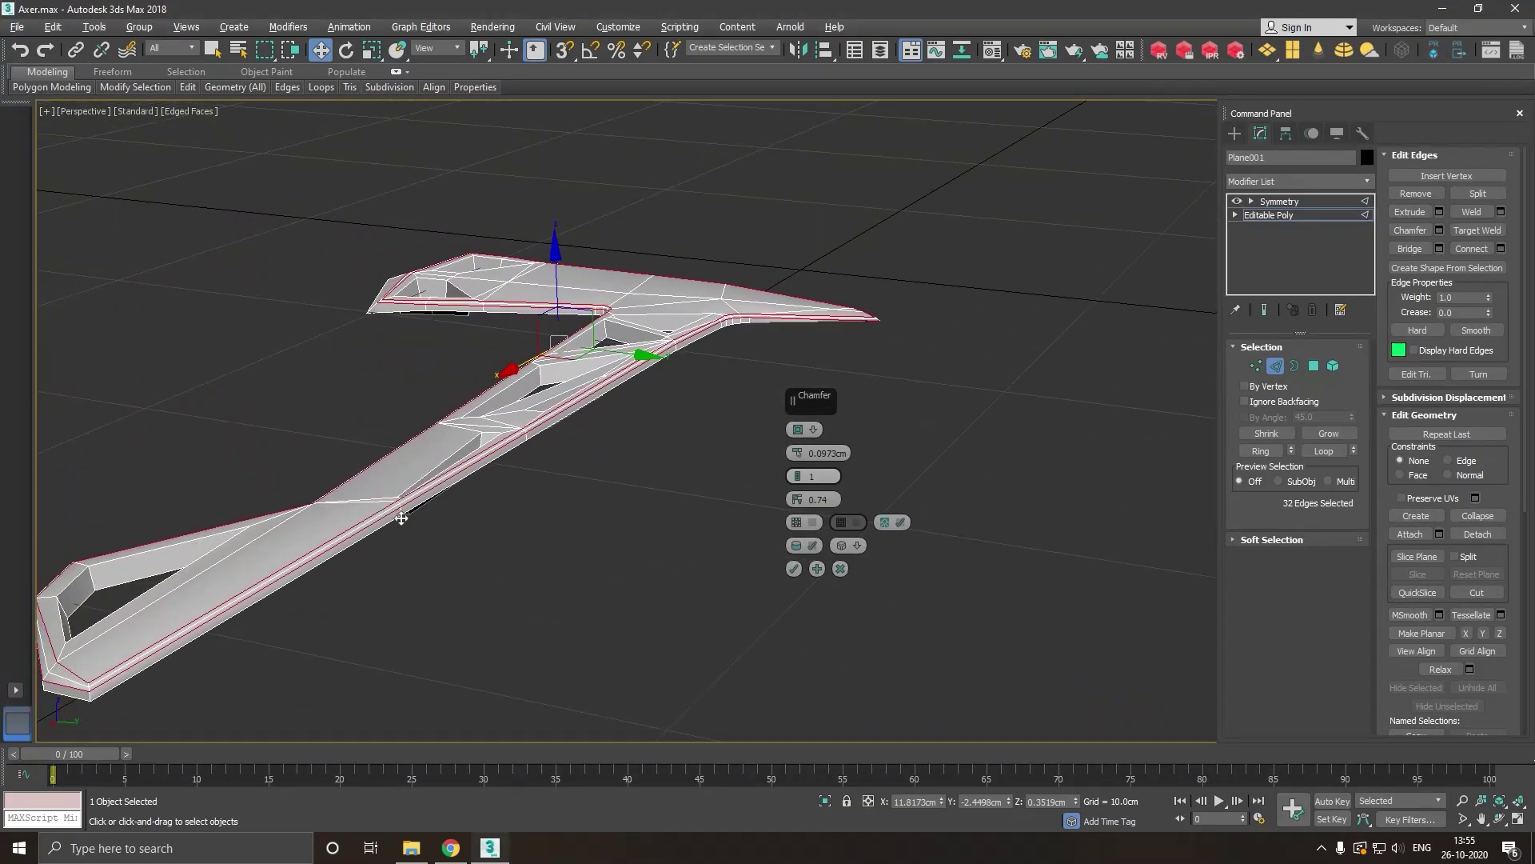
pyautogui.scroll(2, 402, 518)
pyautogui.scroll(2, 403, 516)
pyautogui.scroll(2, 406, 510)
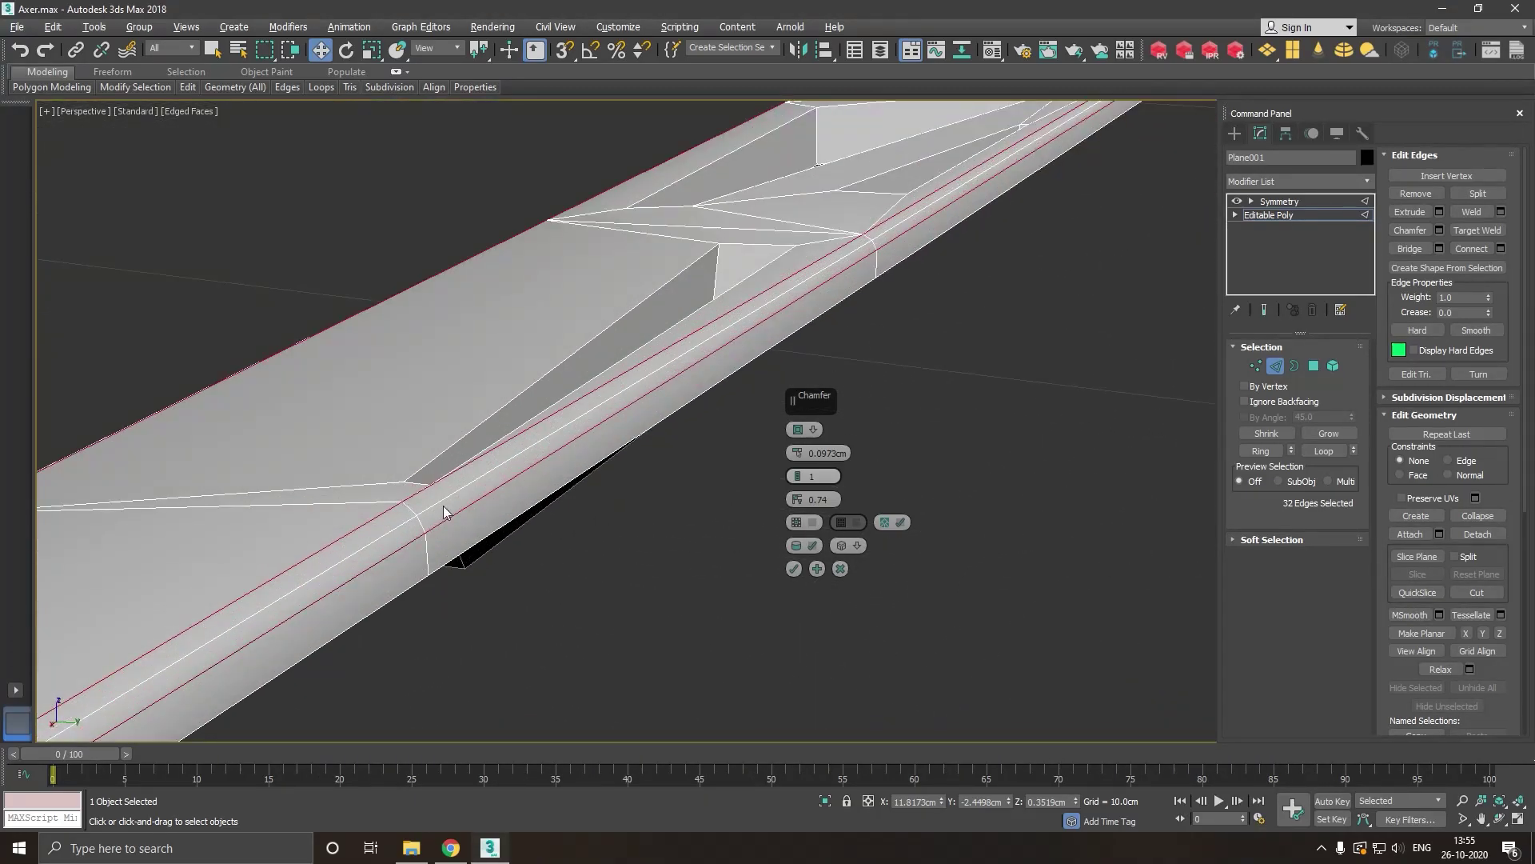
pyautogui.scroll(-5, 443, 509)
pyautogui.moveTo(439, 534)
pyautogui.keyDown('alt'); pyautogui.mouseDown(button='middle')
pyautogui.moveTo(456, 583)
pyautogui.moveTo(521, 610)
pyautogui.mouseUp(button='middle'); pyautogui.keyUp('alt')
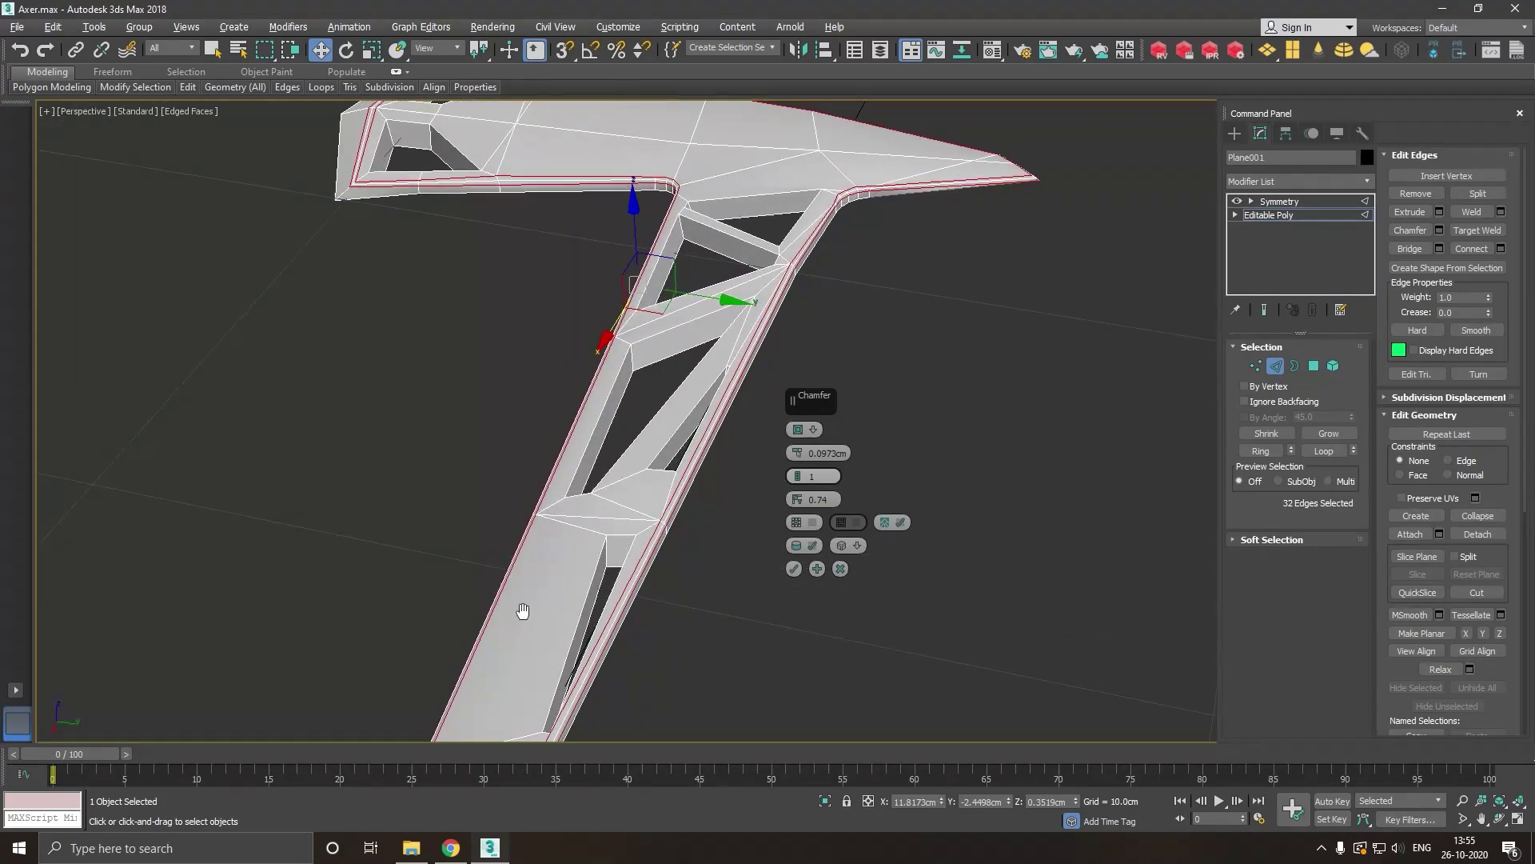
pyautogui.scroll(2, 528, 615)
pyautogui.scroll(2, 540, 673)
pyautogui.scroll(2, 536, 674)
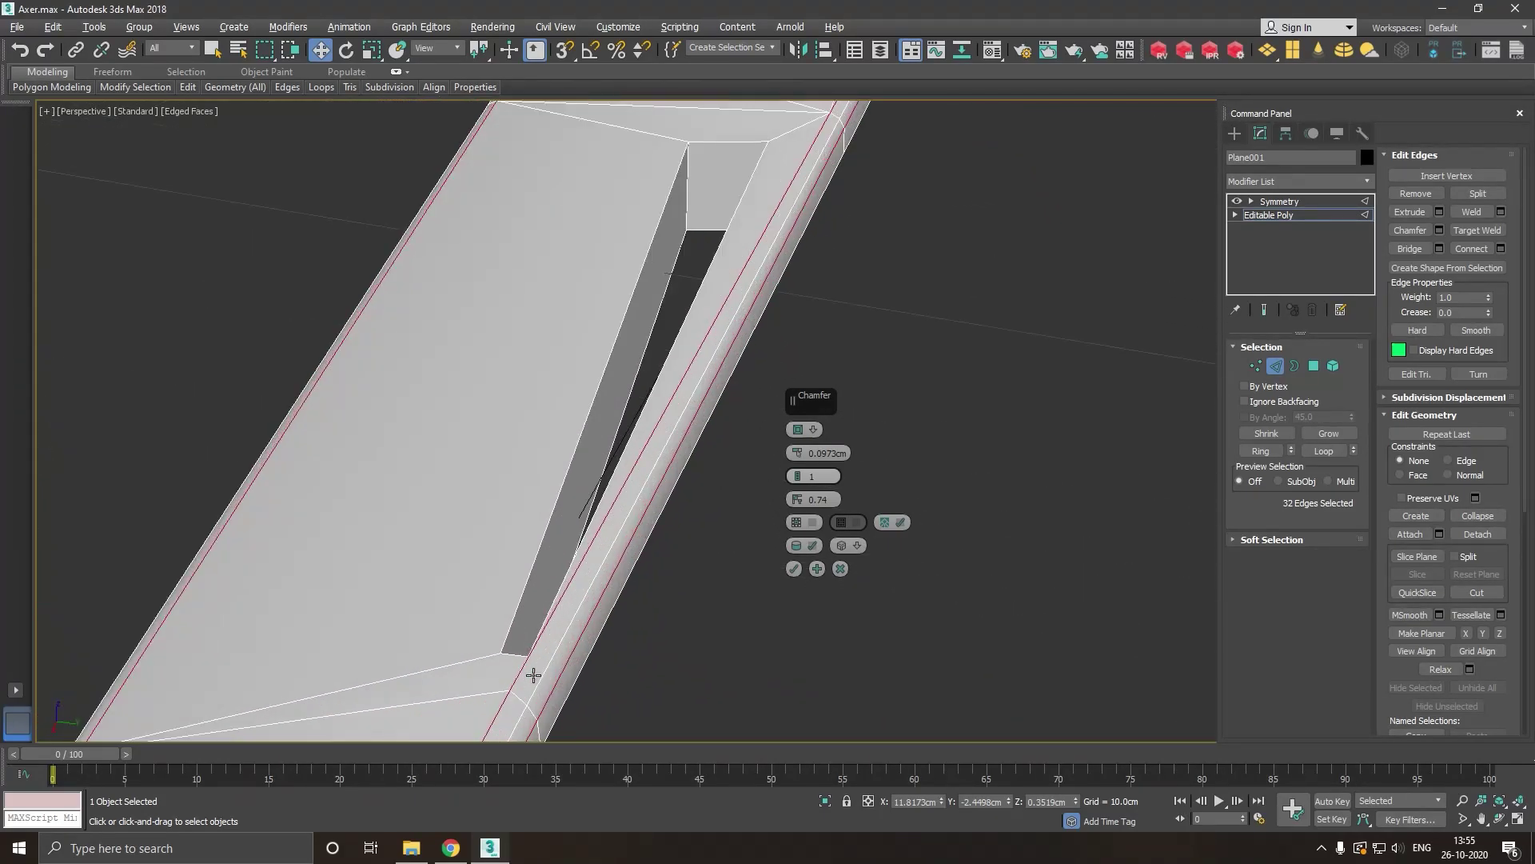
pyautogui.scroll(2, 534, 675)
pyautogui.scroll(2, 533, 675)
pyautogui.scroll(-2, 531, 645)
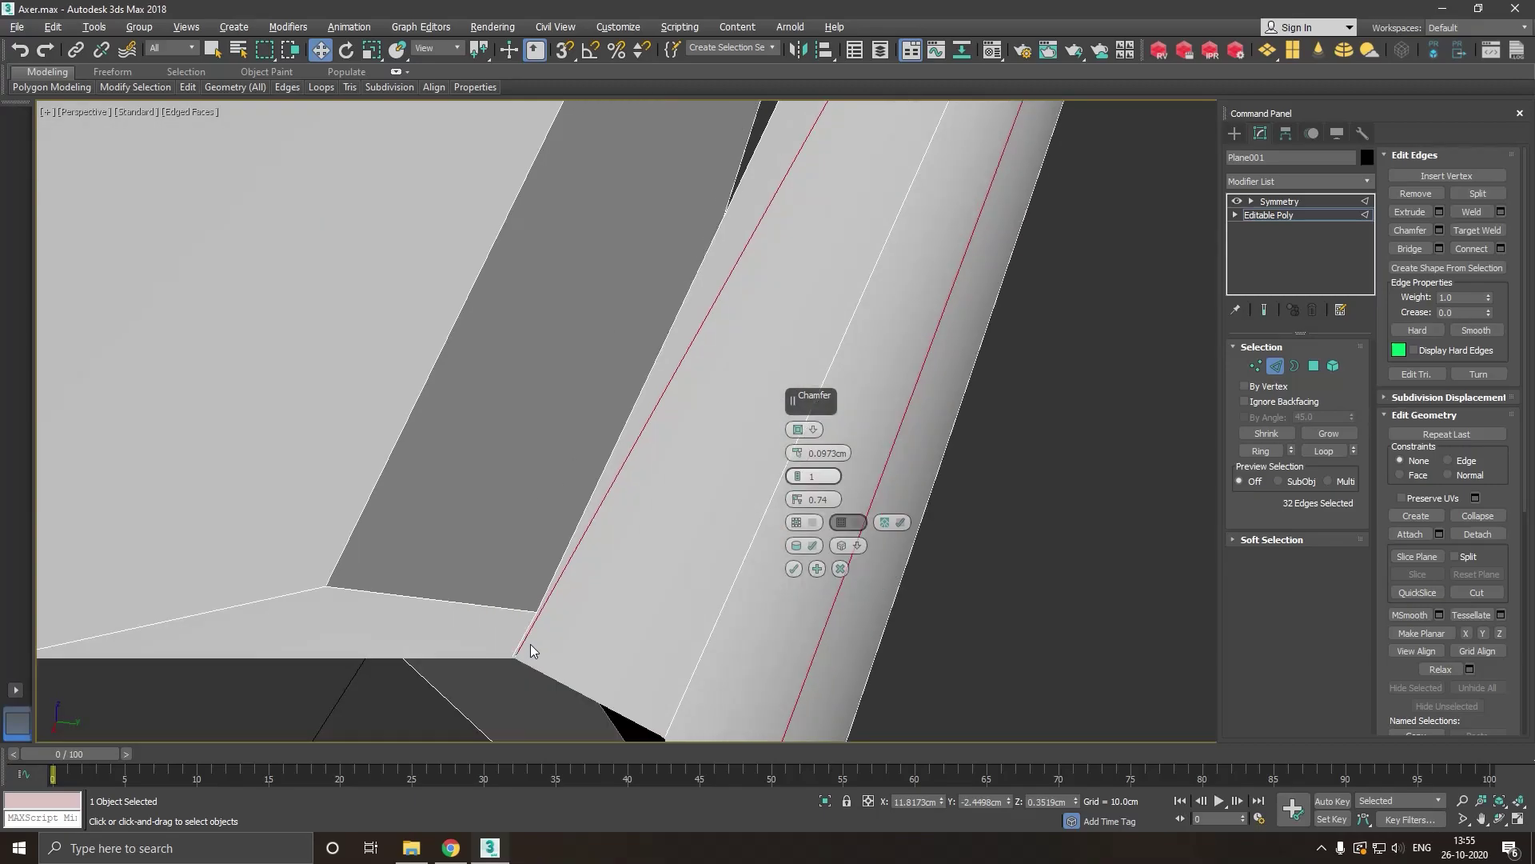
pyautogui.scroll(-2, 530, 645)
pyautogui.scroll(-2, 530, 644)
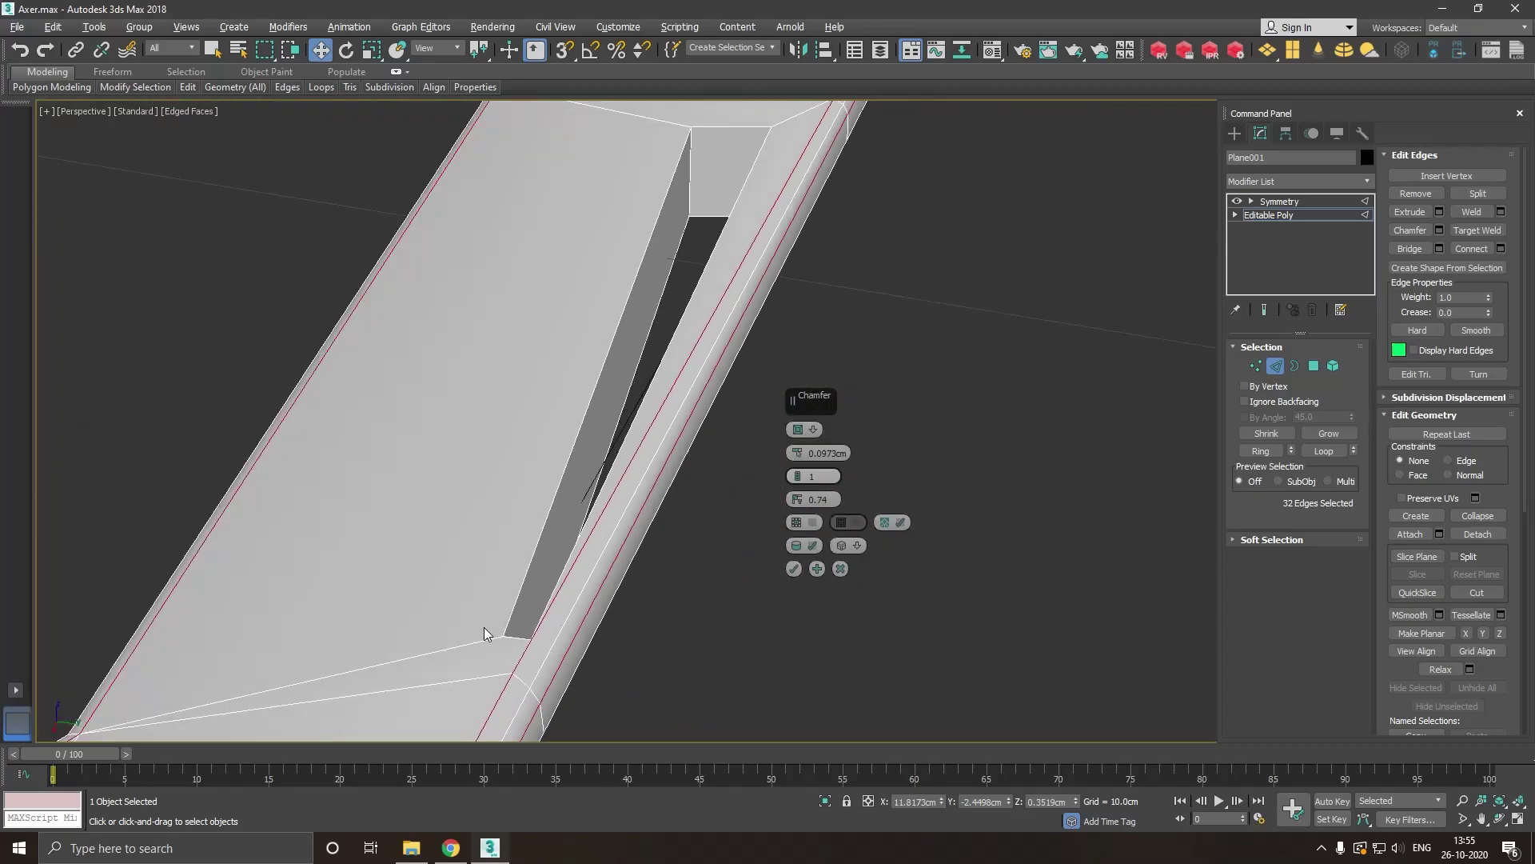
pyautogui.scroll(-3, 519, 569)
pyautogui.scroll(-3, 520, 569)
pyautogui.keyDown('alt'); pyautogui.moveTo(519, 570); pyautogui.dragTo(628, 598, button='middle'); pyautogui.keyUp('alt')
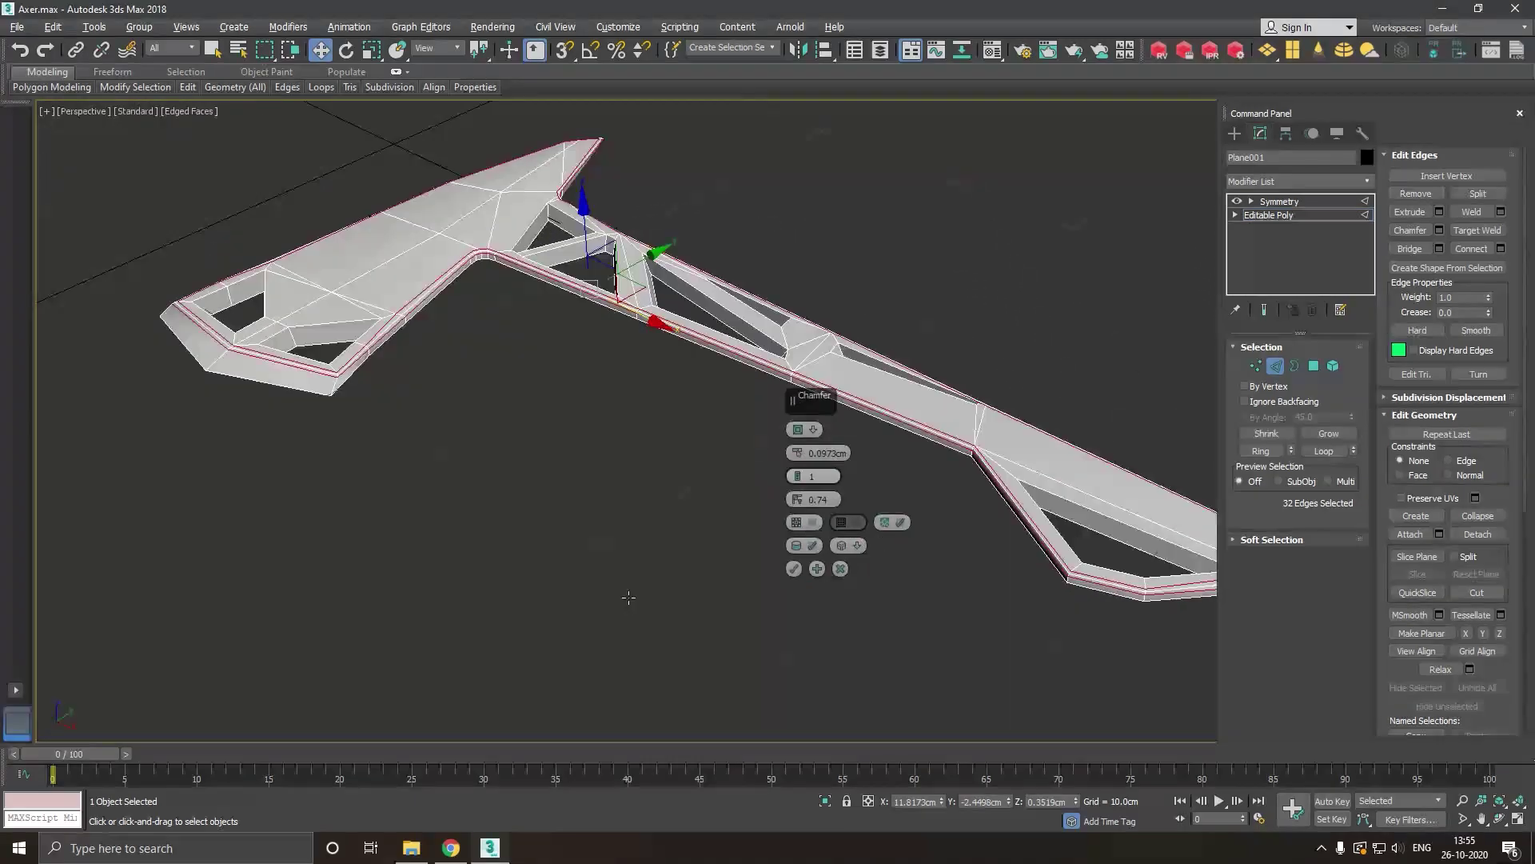
pyautogui.moveTo(534, 520); pyautogui.dragTo(561, 646, button='middle')
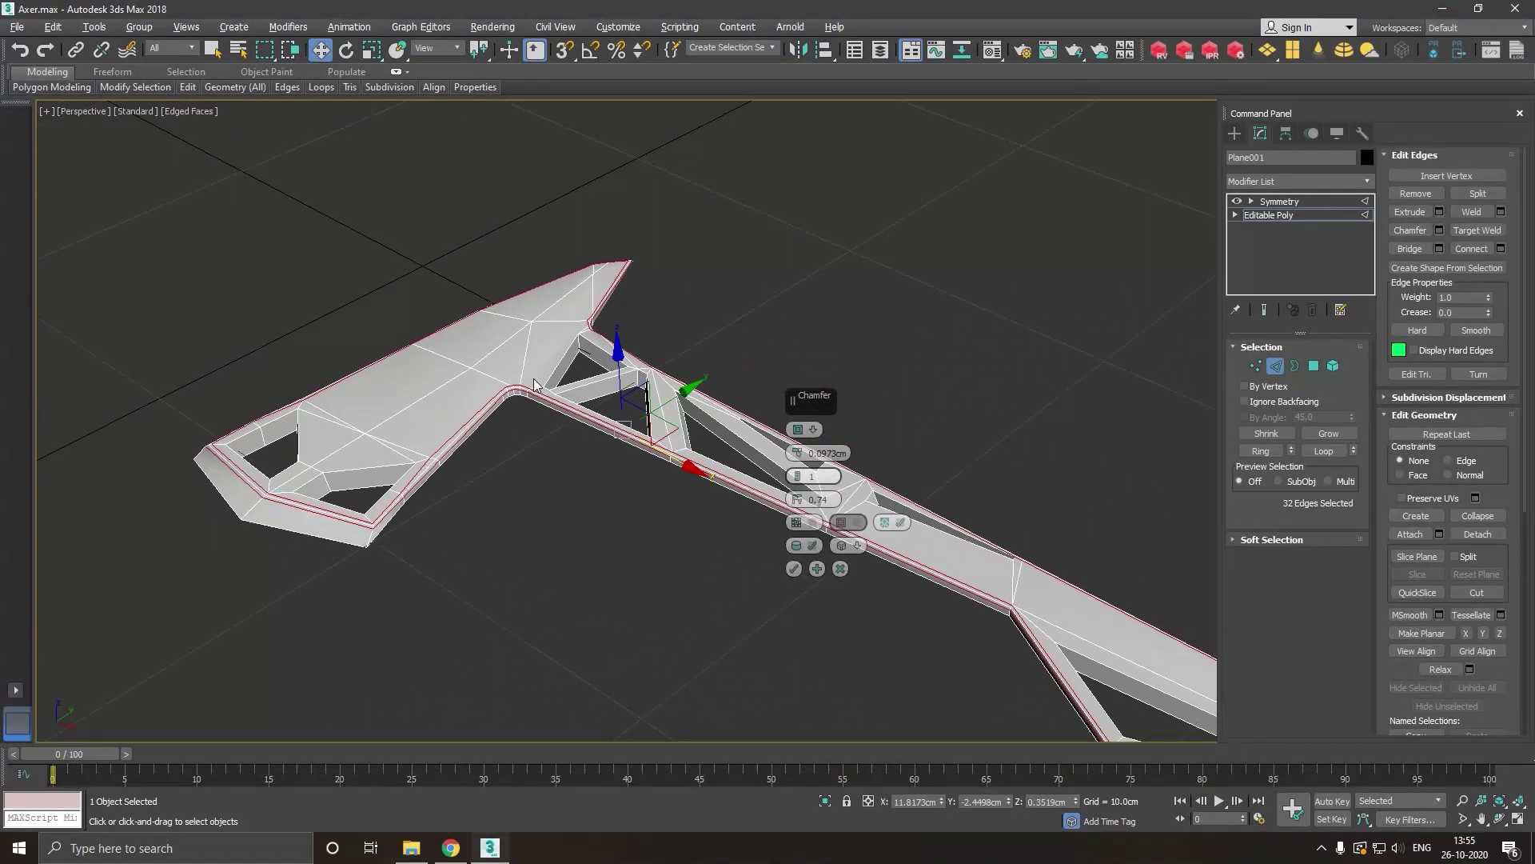
pyautogui.scroll(2, 535, 377)
pyautogui.scroll(2, 534, 378)
pyautogui.scroll(1, 507, 531)
pyautogui.scroll(1, 304, 635)
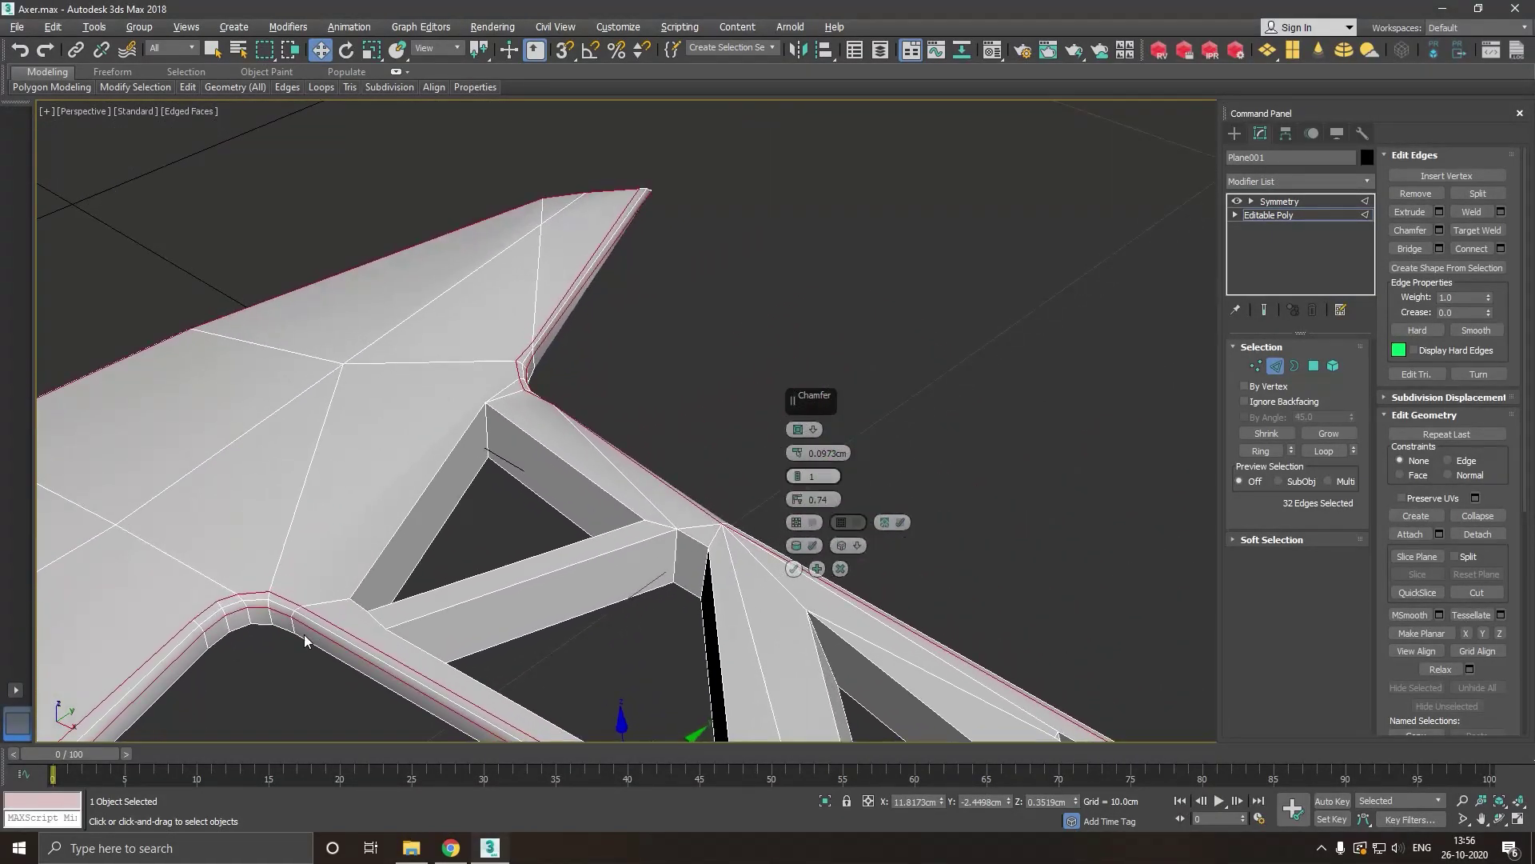
pyautogui.scroll(-4, 422, 376)
pyautogui.keyDown('alt'); pyautogui.moveTo(517, 497); pyautogui.dragTo(390, 491, button='middle'); pyautogui.keyUp('alt')
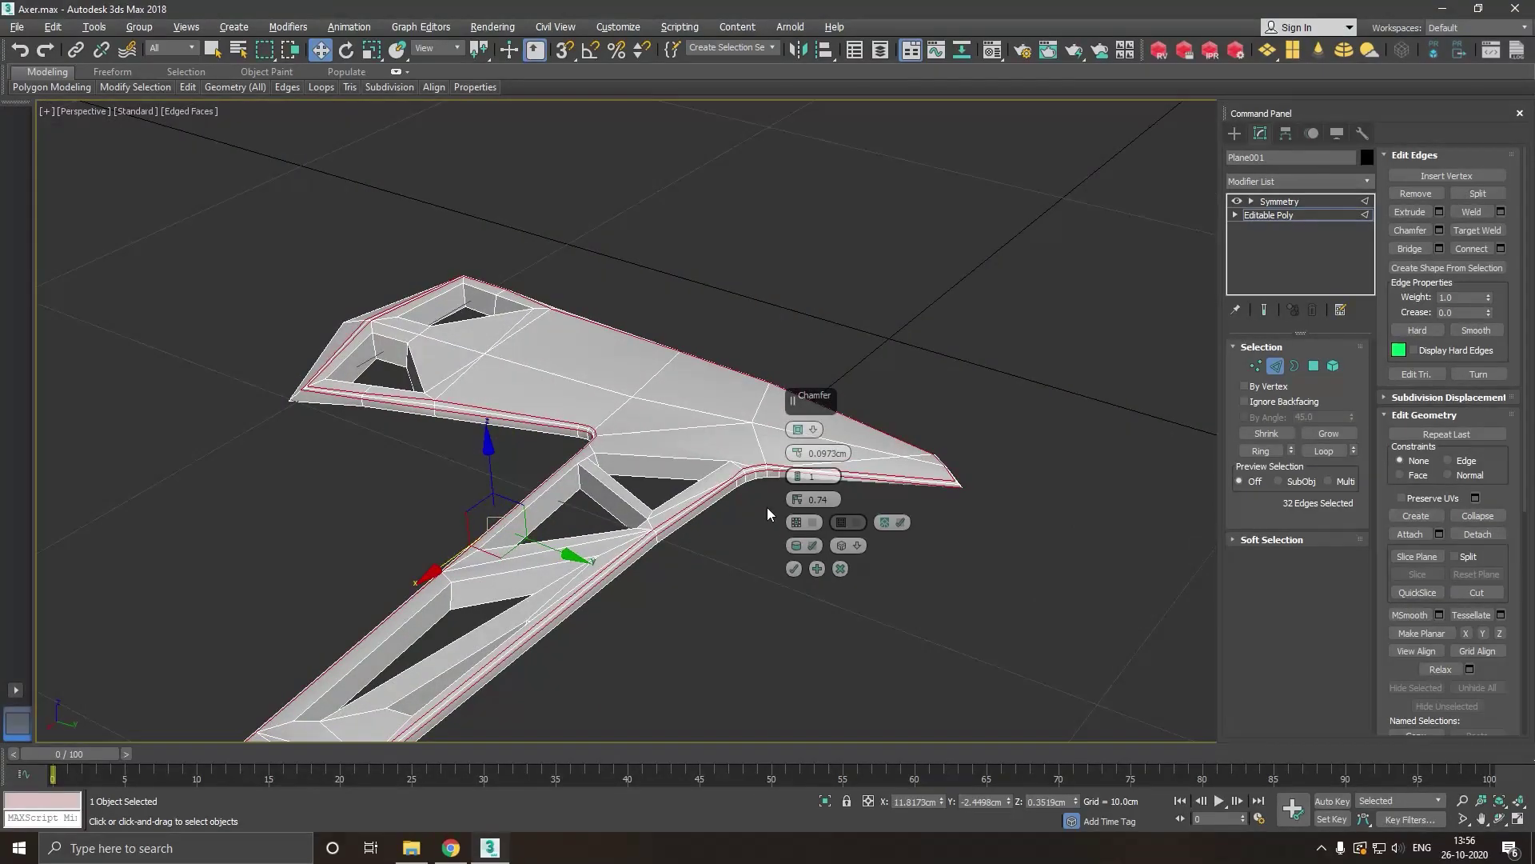
pyautogui.scroll(3, 759, 480)
pyautogui.scroll(2, 704, 481)
pyautogui.scroll(-1, 707, 447)
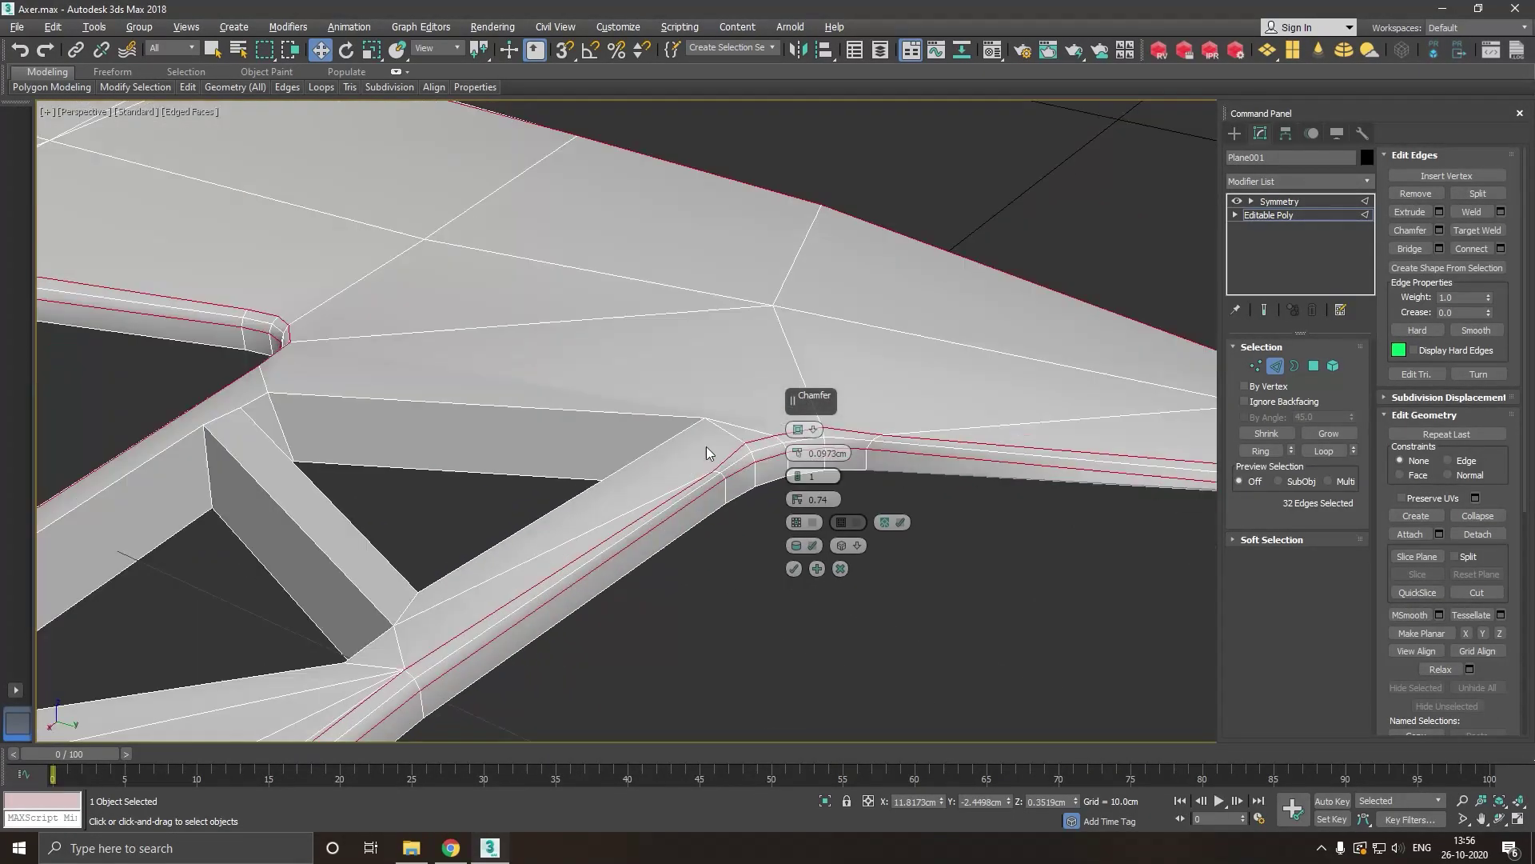
pyautogui.scroll(-4, 665, 480)
pyautogui.moveTo(496, 672)
pyautogui.mouseDown(button='middle')
pyautogui.moveTo(637, 502)
pyautogui.moveTo(613, 621)
pyautogui.moveTo(775, 634)
pyautogui.moveTo(628, 666)
pyautogui.mouseUp(button='middle')
pyautogui.scroll(-2, 679, 472)
pyautogui.scroll(-4, 679, 469)
pyautogui.scroll(3, 780, 620)
pyautogui.scroll(2, 803, 624)
pyautogui.scroll(1, 800, 626)
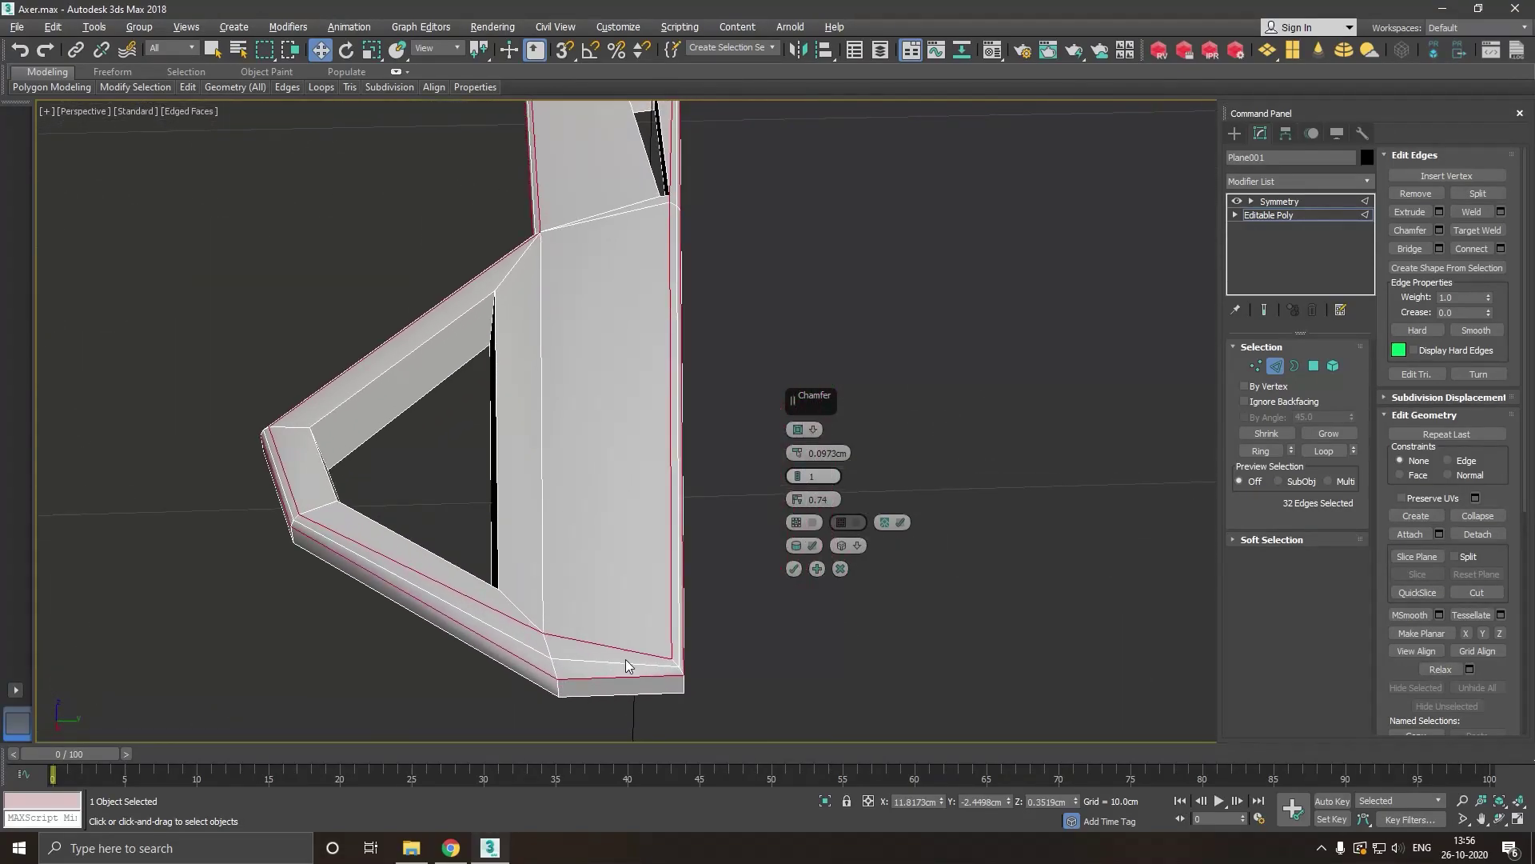
pyautogui.click(795, 569)
# At vertex level, nudge the vertex at the handle's lower corner slightly along X.
pyautogui.click(1258, 366)
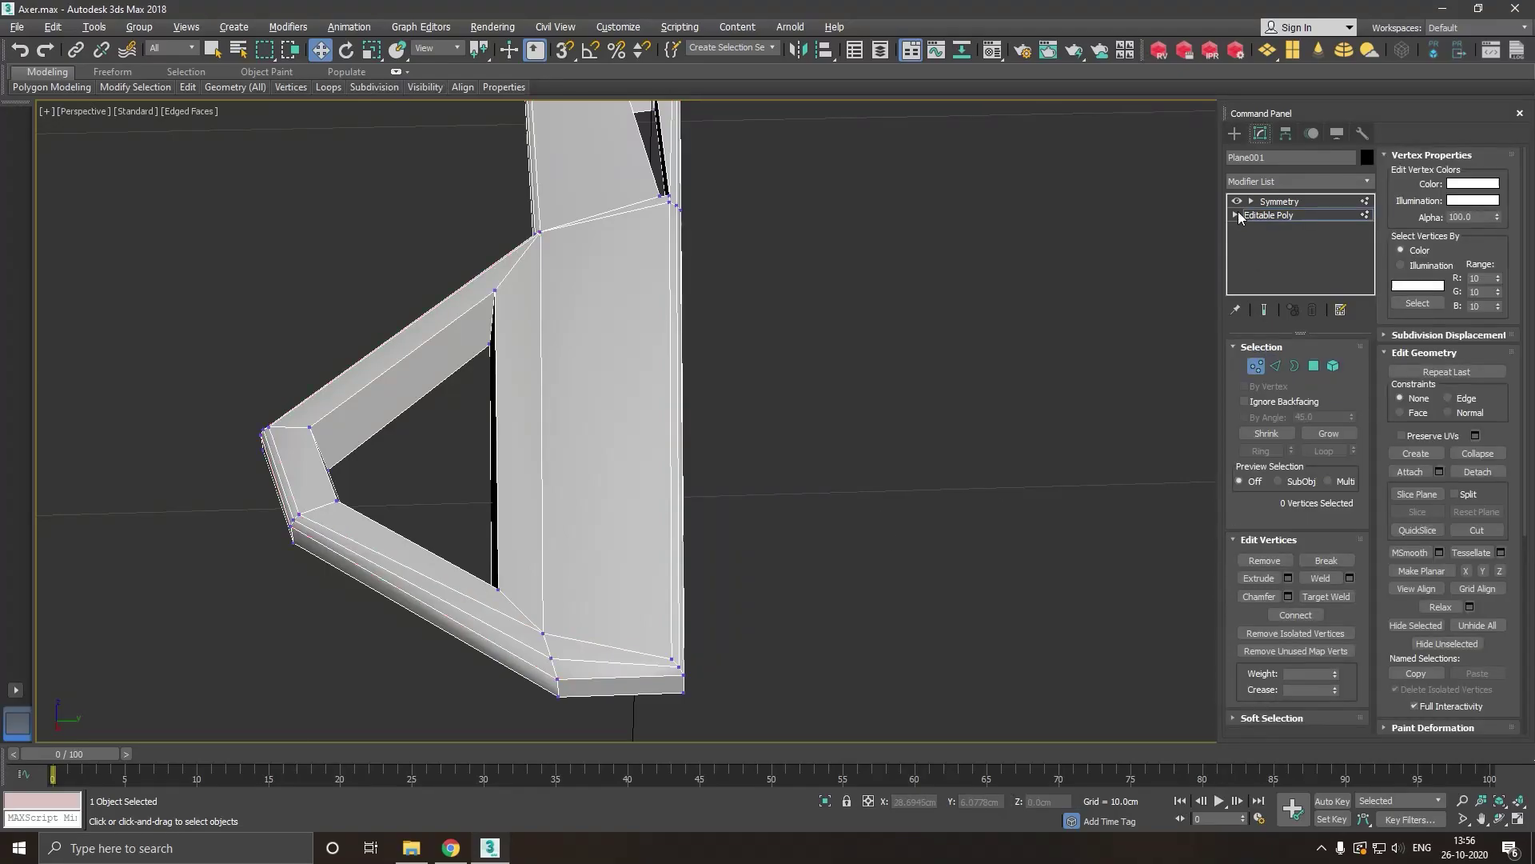
pyautogui.click(674, 664)
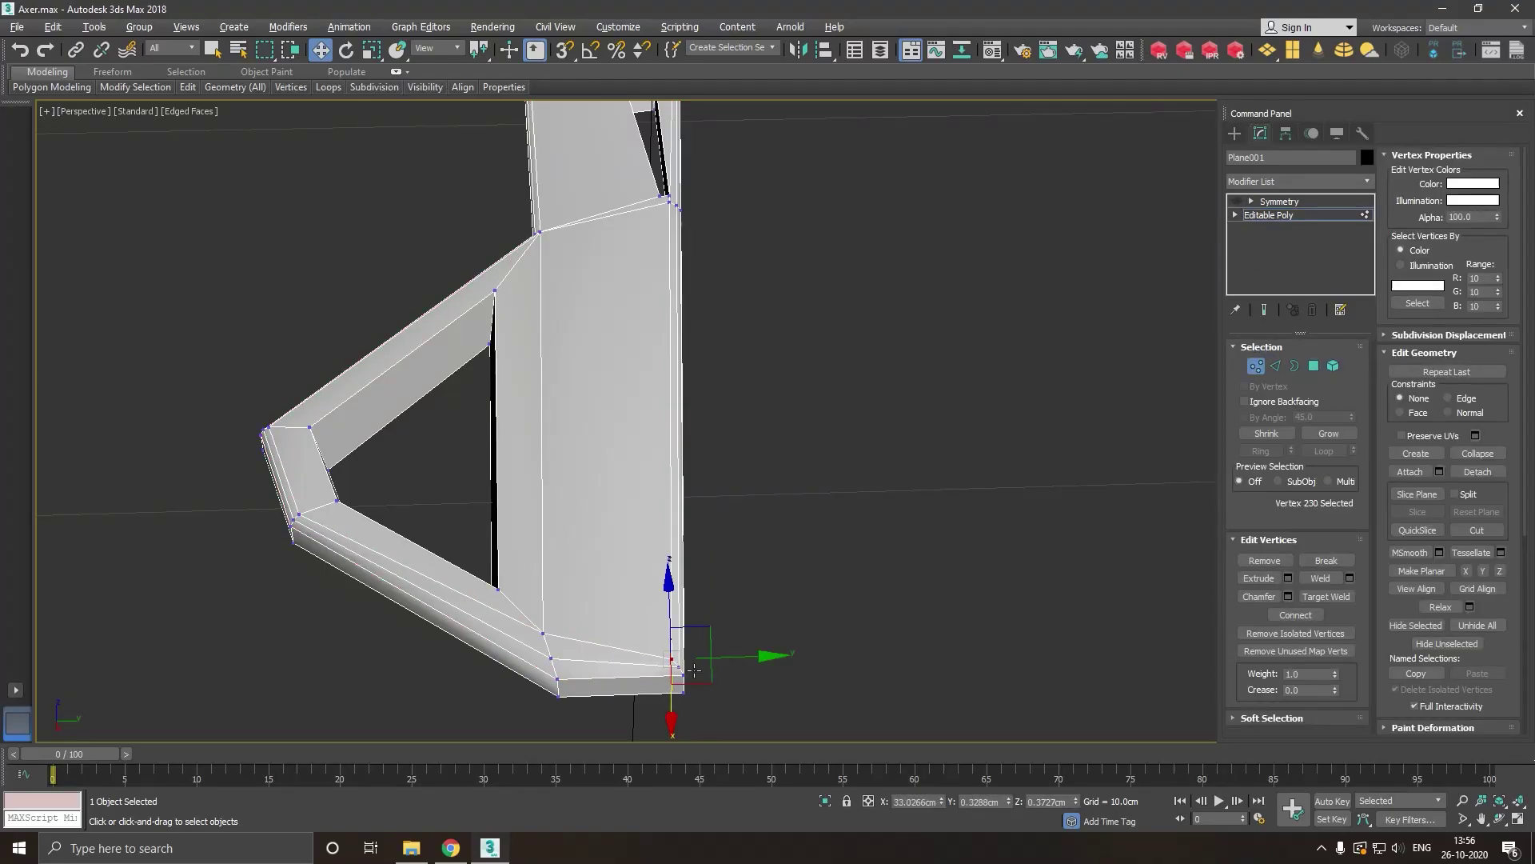
pyautogui.keyDown('alt'); pyautogui.moveTo(674, 663); pyautogui.dragTo(656, 672, button='middle'); pyautogui.keyUp('alt')
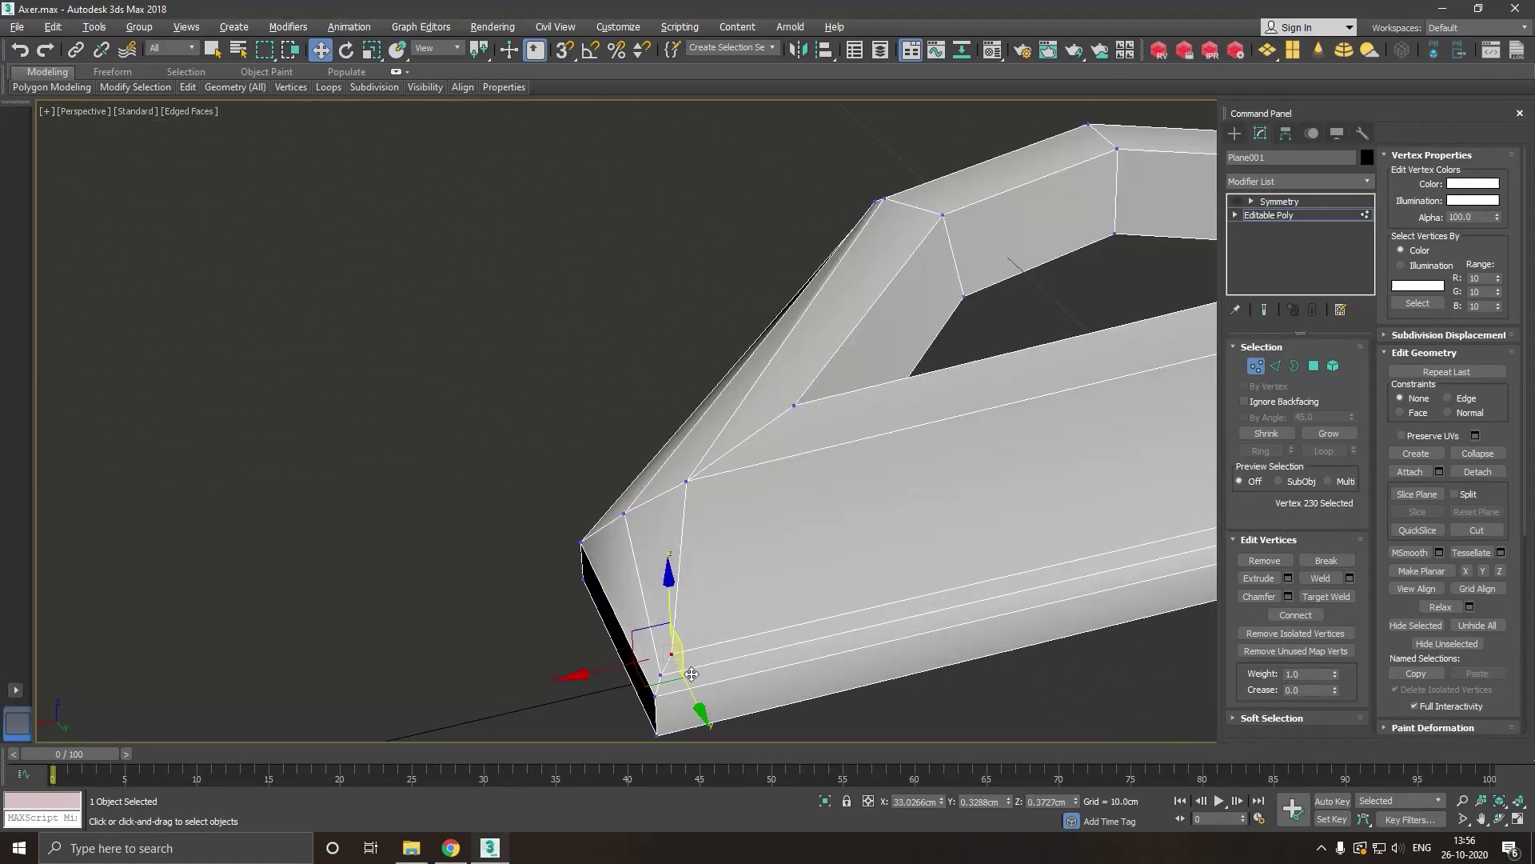
pyautogui.moveTo(632, 658); pyautogui.dragTo(650, 582)
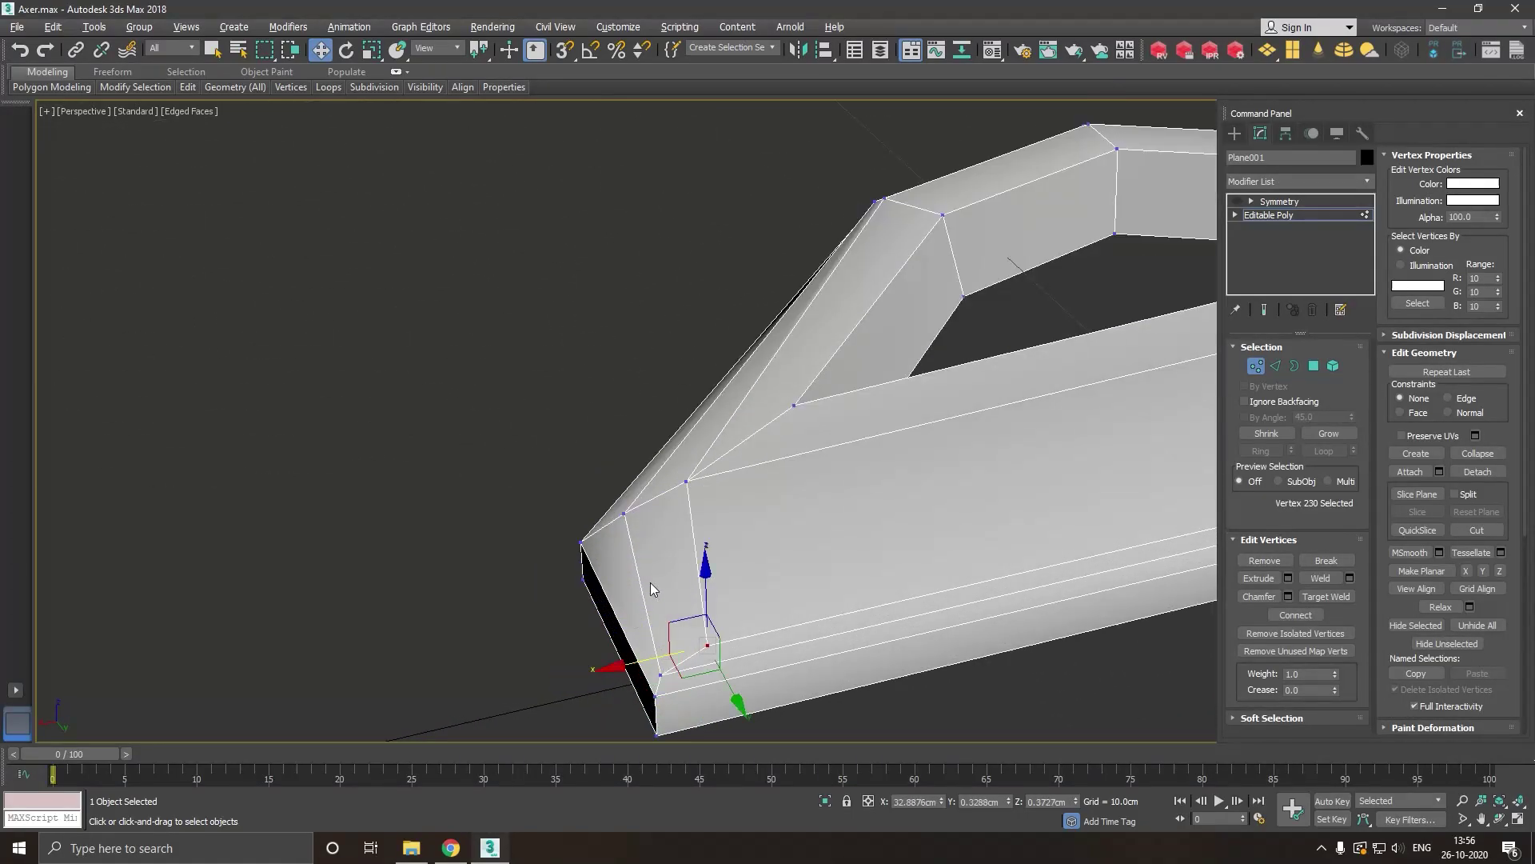
pyautogui.keyDown('alt'); pyautogui.moveTo(710, 636); pyautogui.dragTo(809, 602, button='middle'); pyautogui.keyUp('alt')
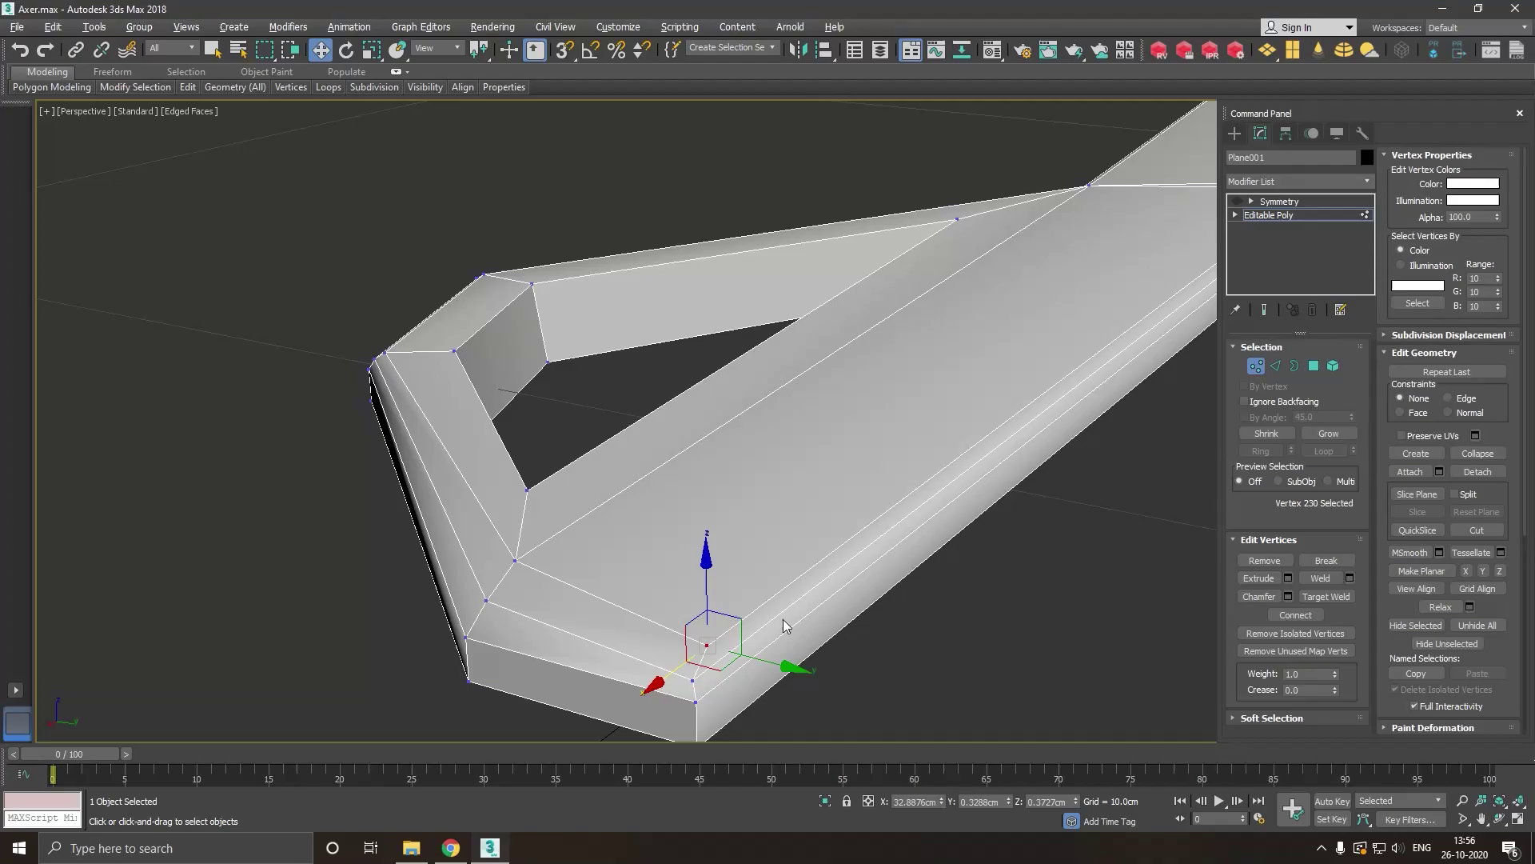
pyautogui.moveTo(670, 691); pyautogui.dragTo(551, 544)
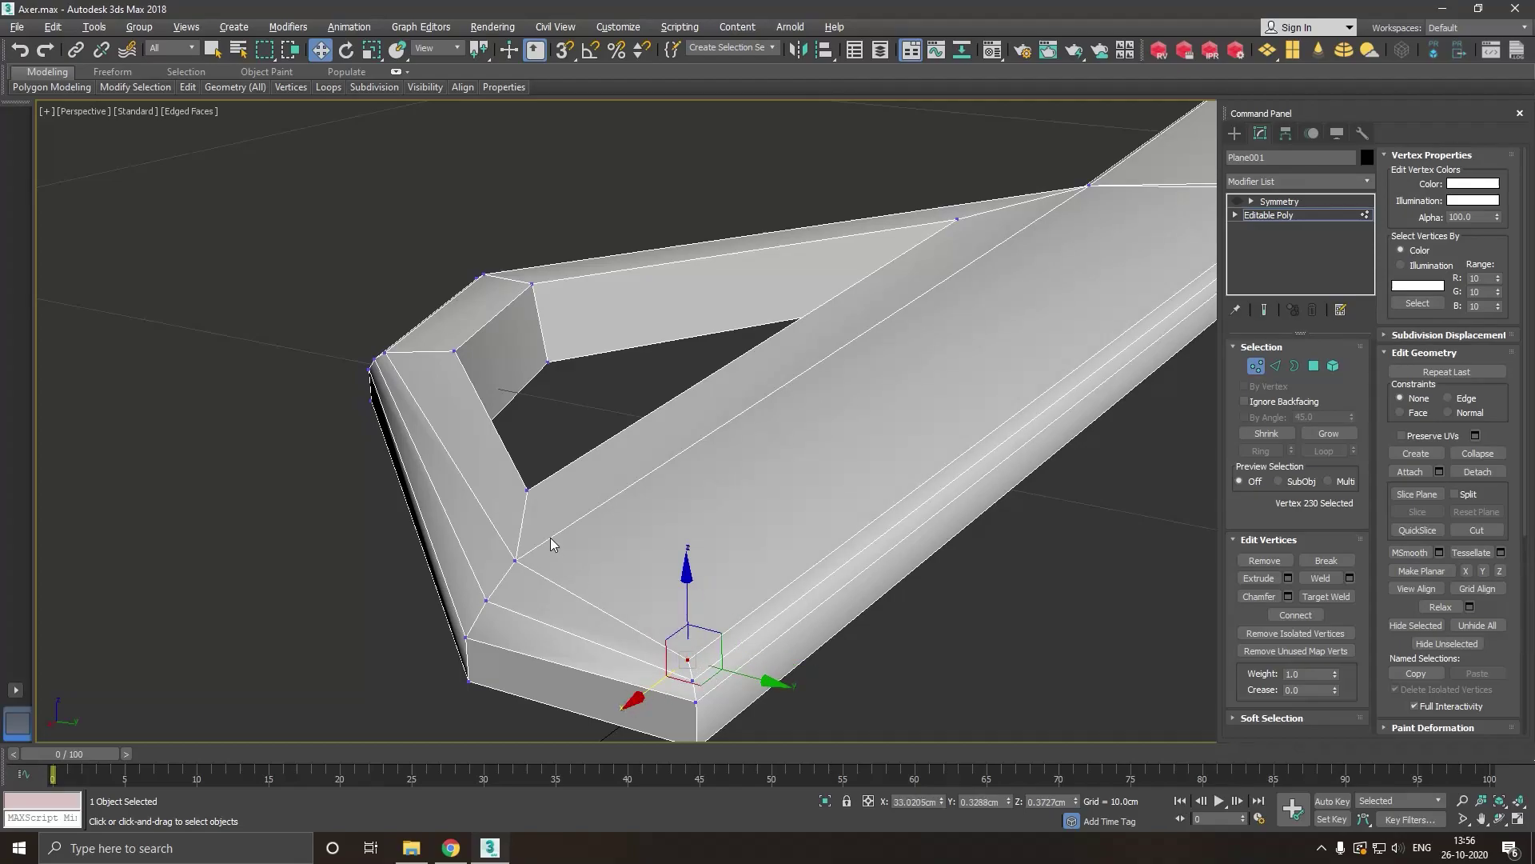
# Slide the chamfered-corner vertex left along X, then shift it with a second vertex.
pyautogui.click(514, 561)
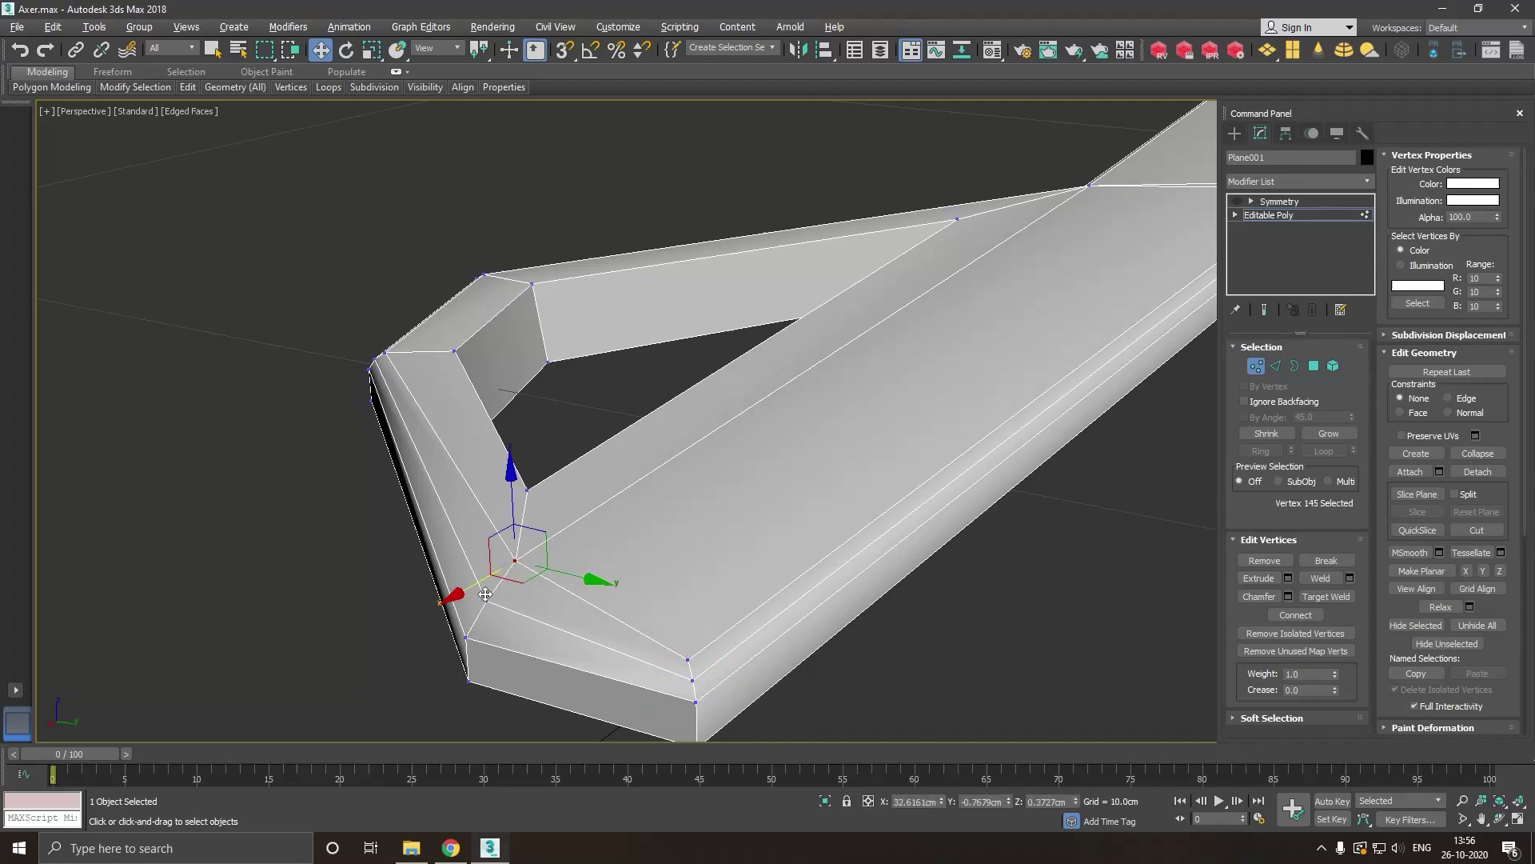
pyautogui.moveTo(489, 593); pyautogui.dragTo(432, 609)
pyautogui.moveTo(432, 610)
pyautogui.keyDown('alt'); pyautogui.mouseDown(button='middle')
pyautogui.moveTo(685, 621)
pyautogui.moveTo(675, 651)
pyautogui.mouseUp(button='middle'); pyautogui.keyUp('alt')
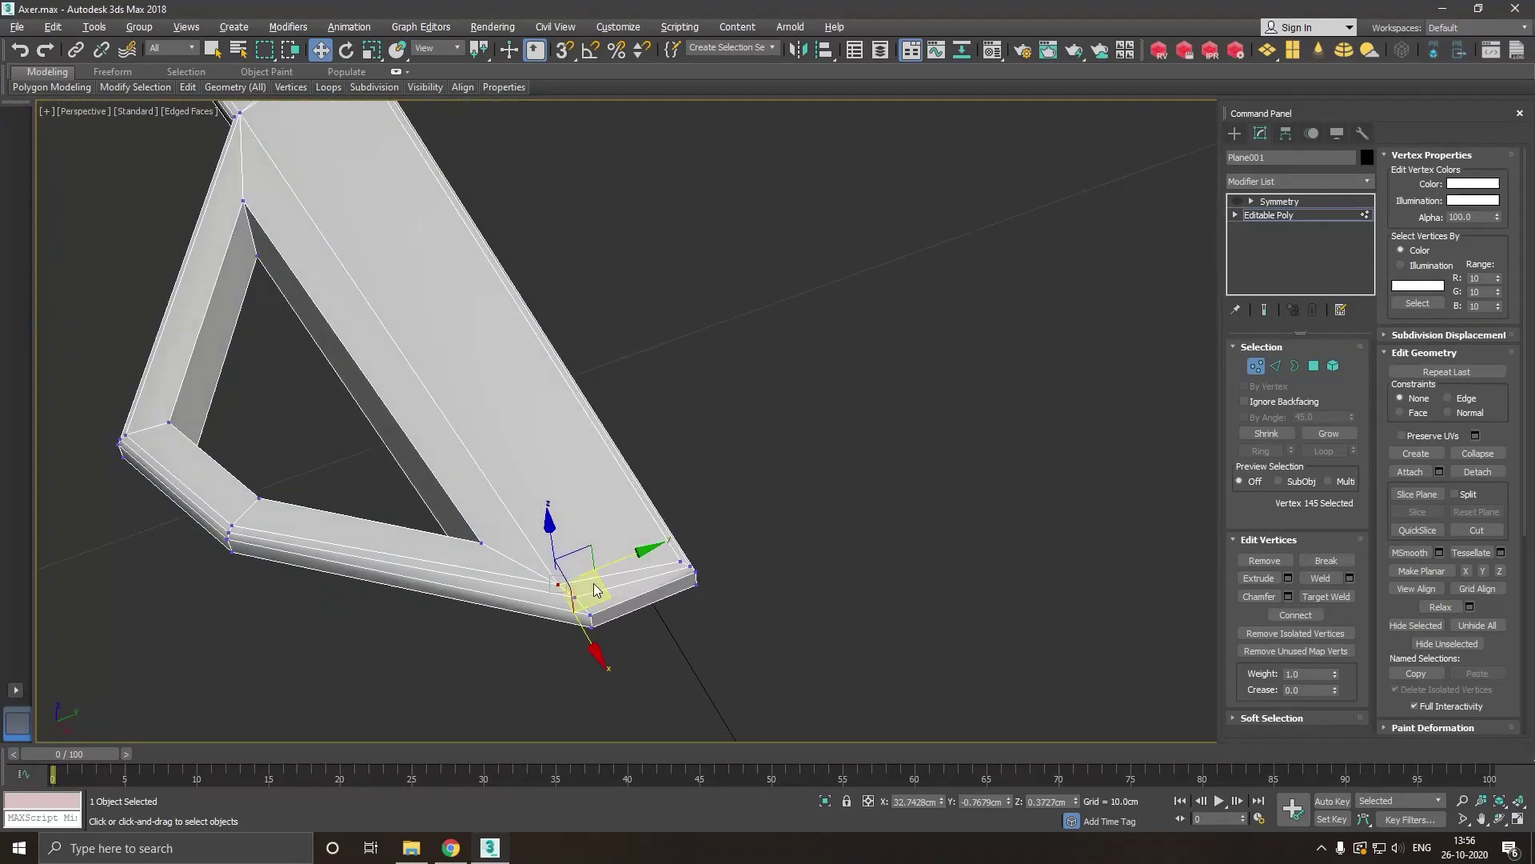
pyautogui.keyDown('ctrl'); pyautogui.click(575, 597); pyautogui.keyUp('ctrl')
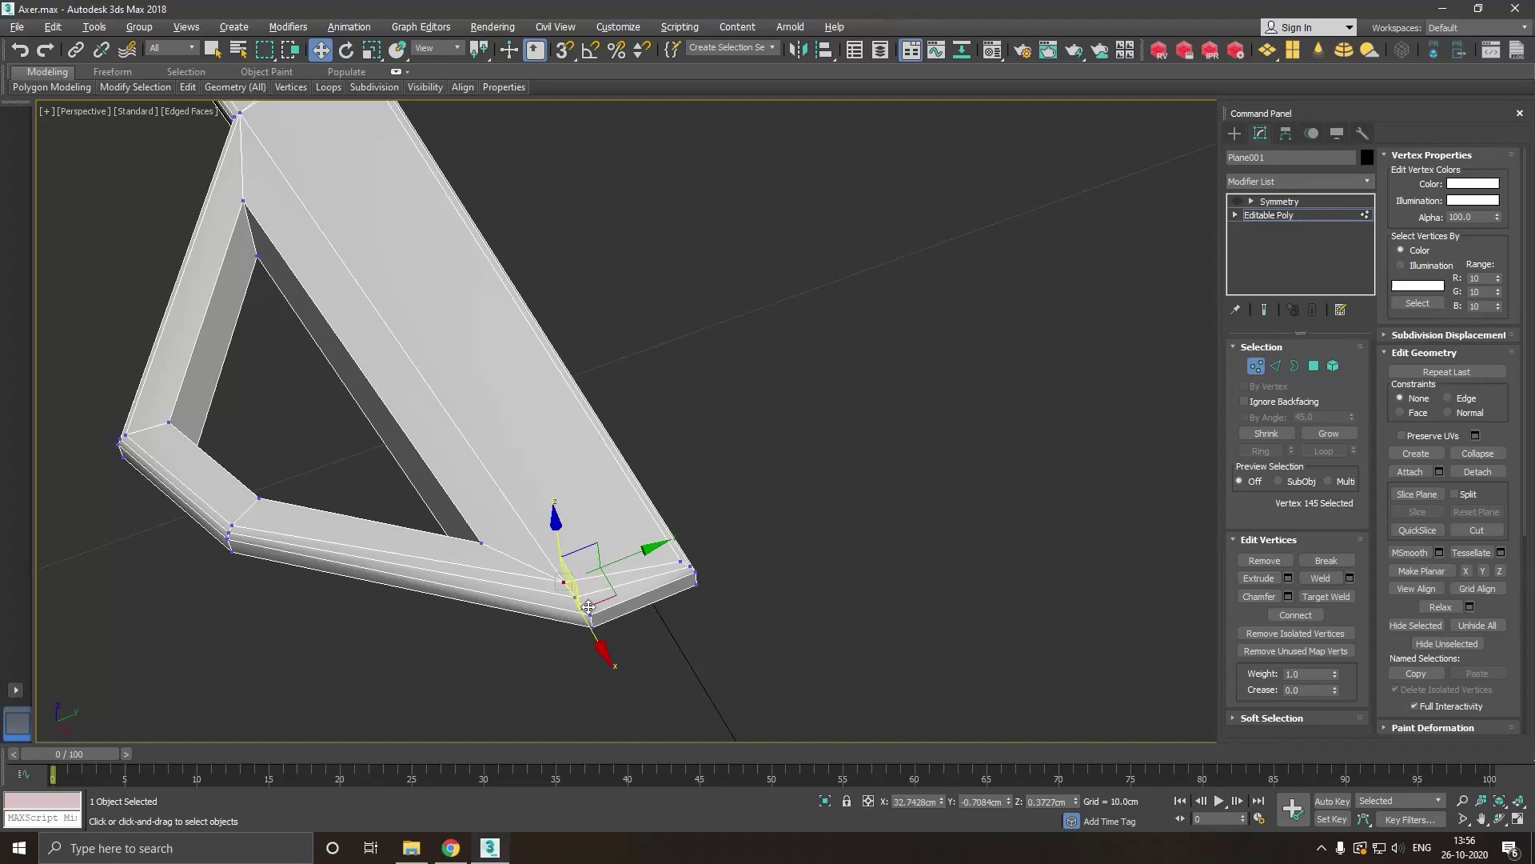
pyautogui.moveTo(588, 616); pyautogui.dragTo(620, 652)
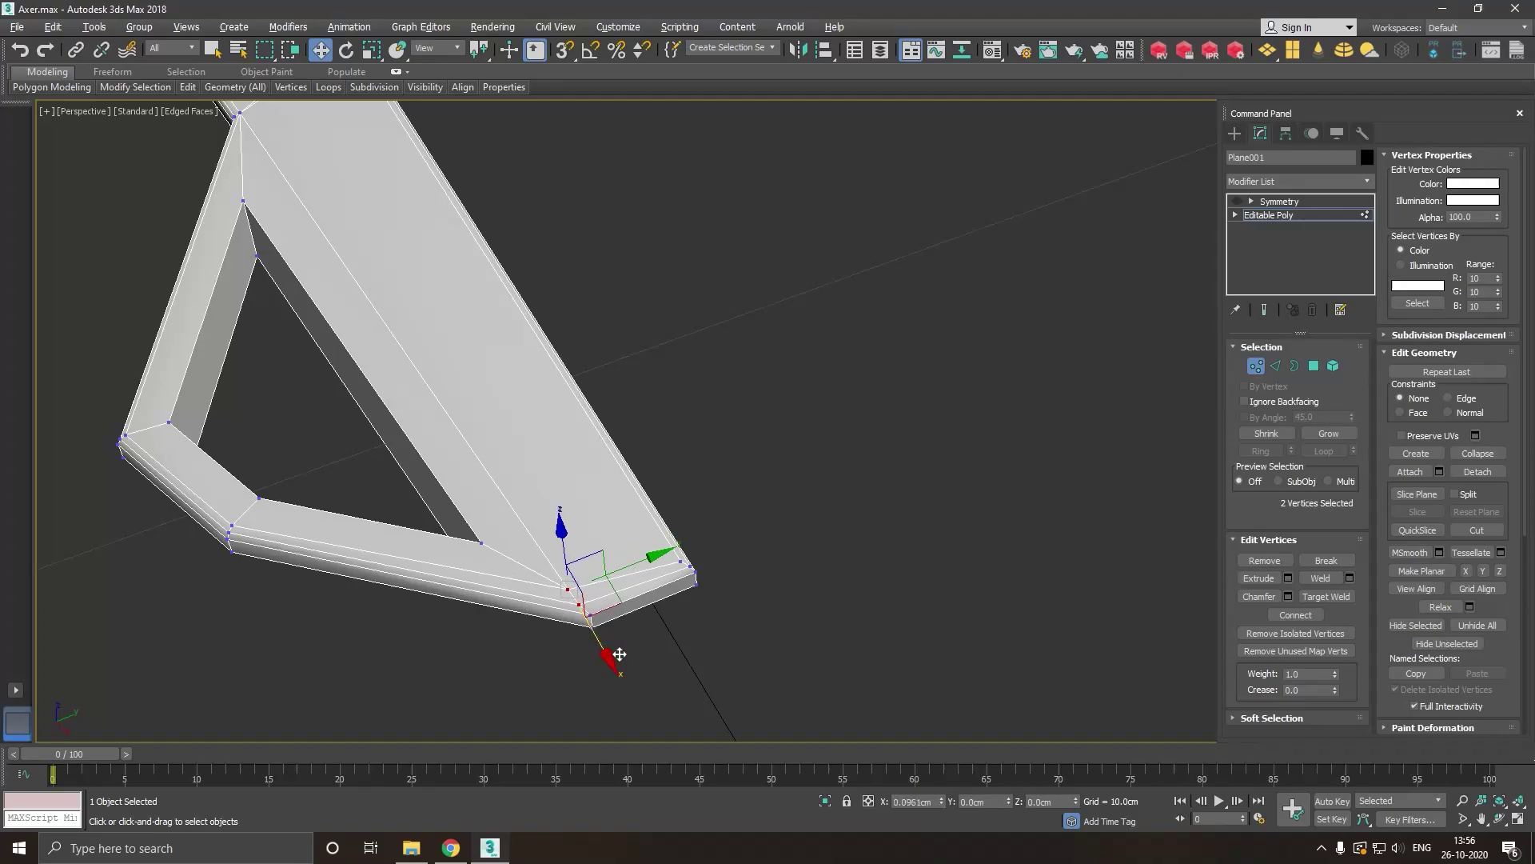
# Reselect vertex 145 and a neighbouring vertex and move them together along X.
pyautogui.click(577, 582)
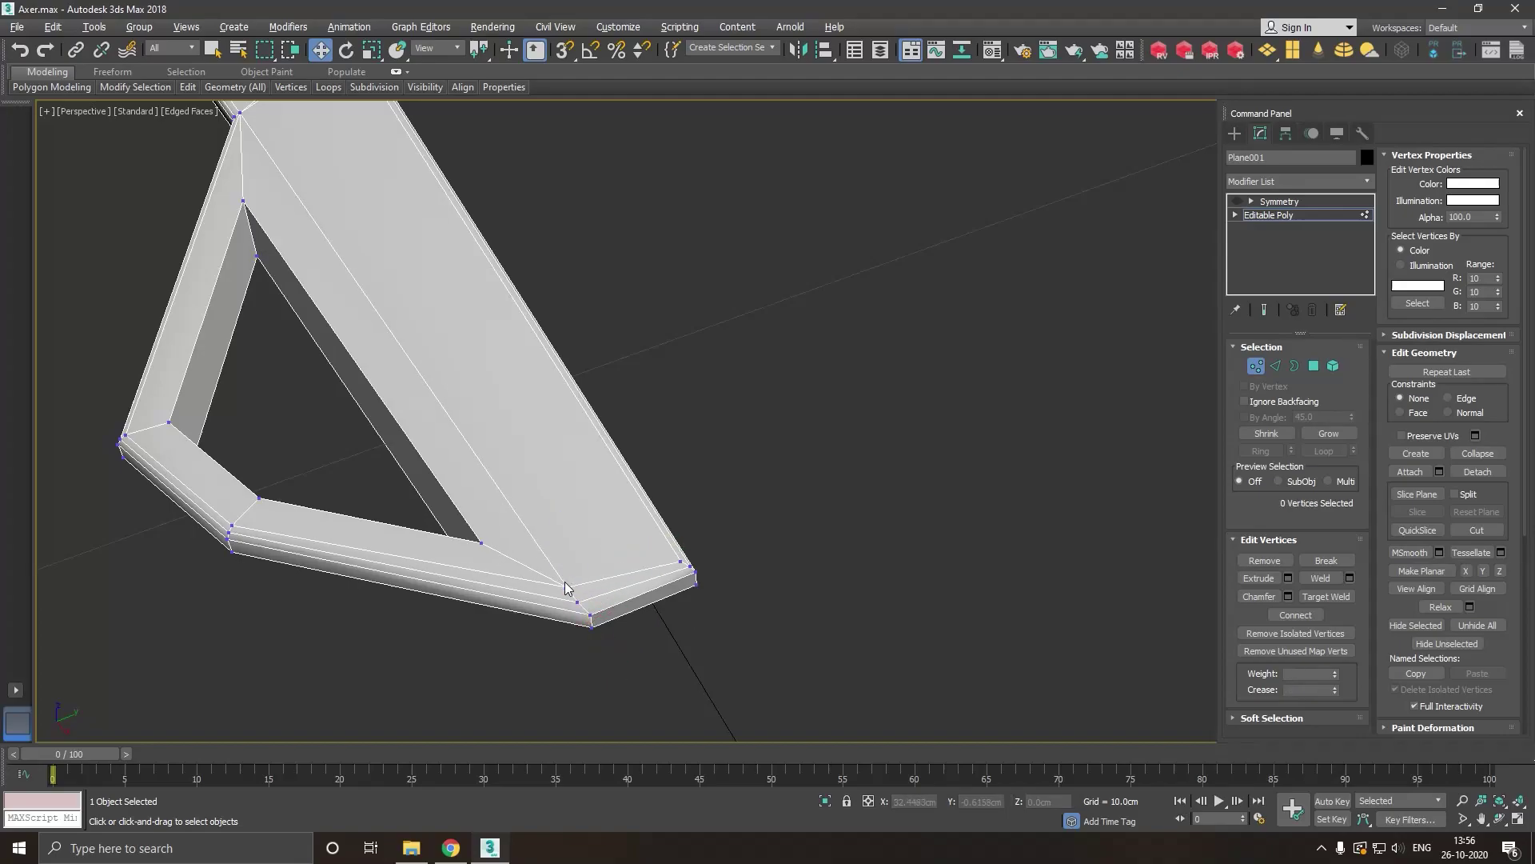
pyautogui.click(566, 588)
pyautogui.scroll(2, 566, 588)
pyautogui.moveTo(598, 646); pyautogui.dragTo(620, 655)
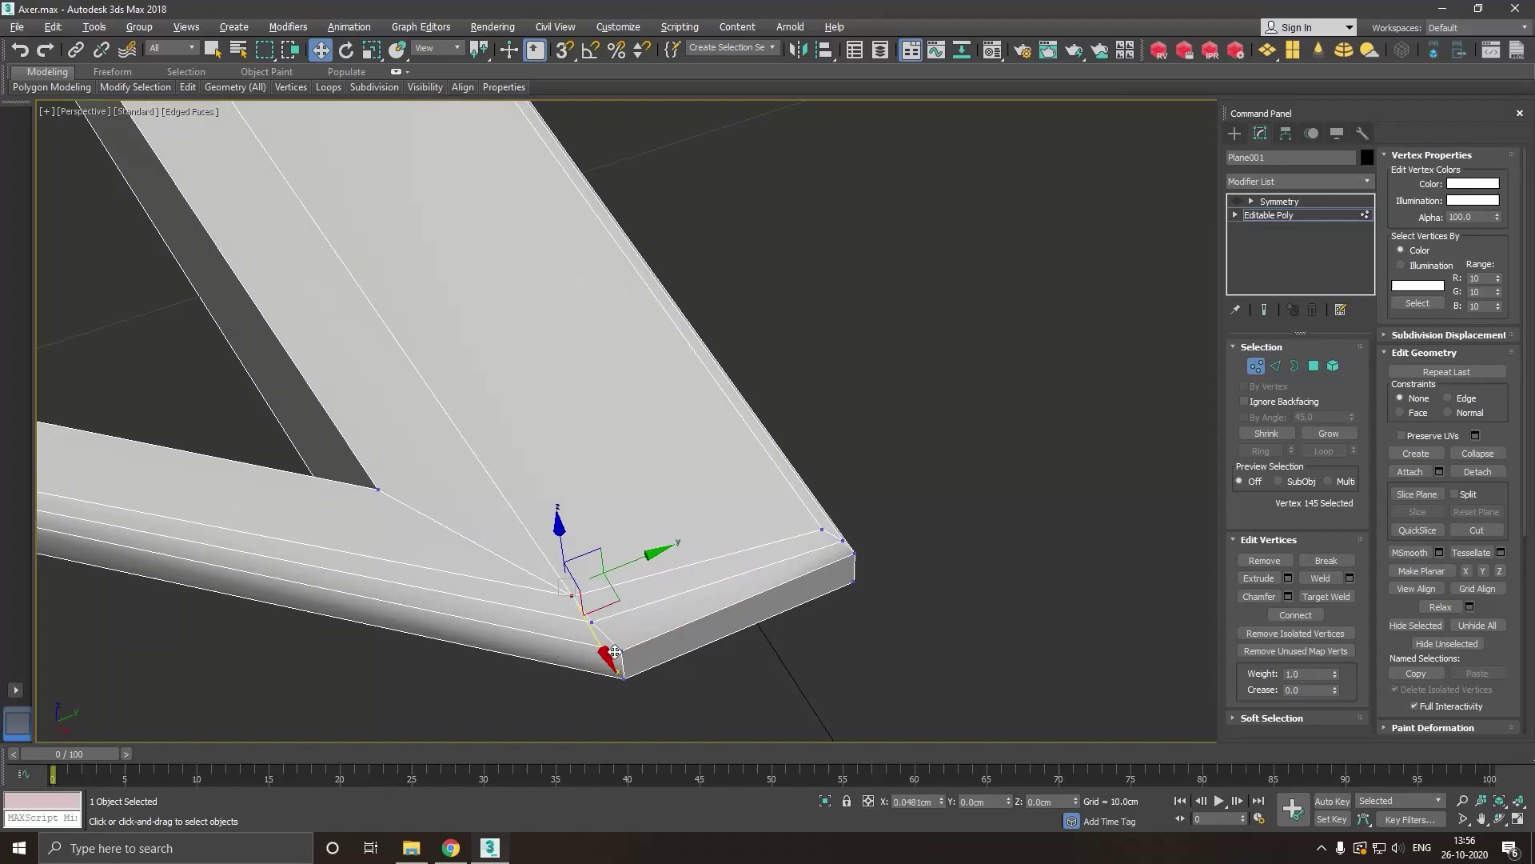
pyautogui.moveTo(727, 669)
pyautogui.keyDown('alt'); pyautogui.mouseDown(button='middle')
pyautogui.moveTo(840, 644)
pyautogui.moveTo(823, 637)
pyautogui.mouseUp(button='middle'); pyautogui.keyUp('alt')
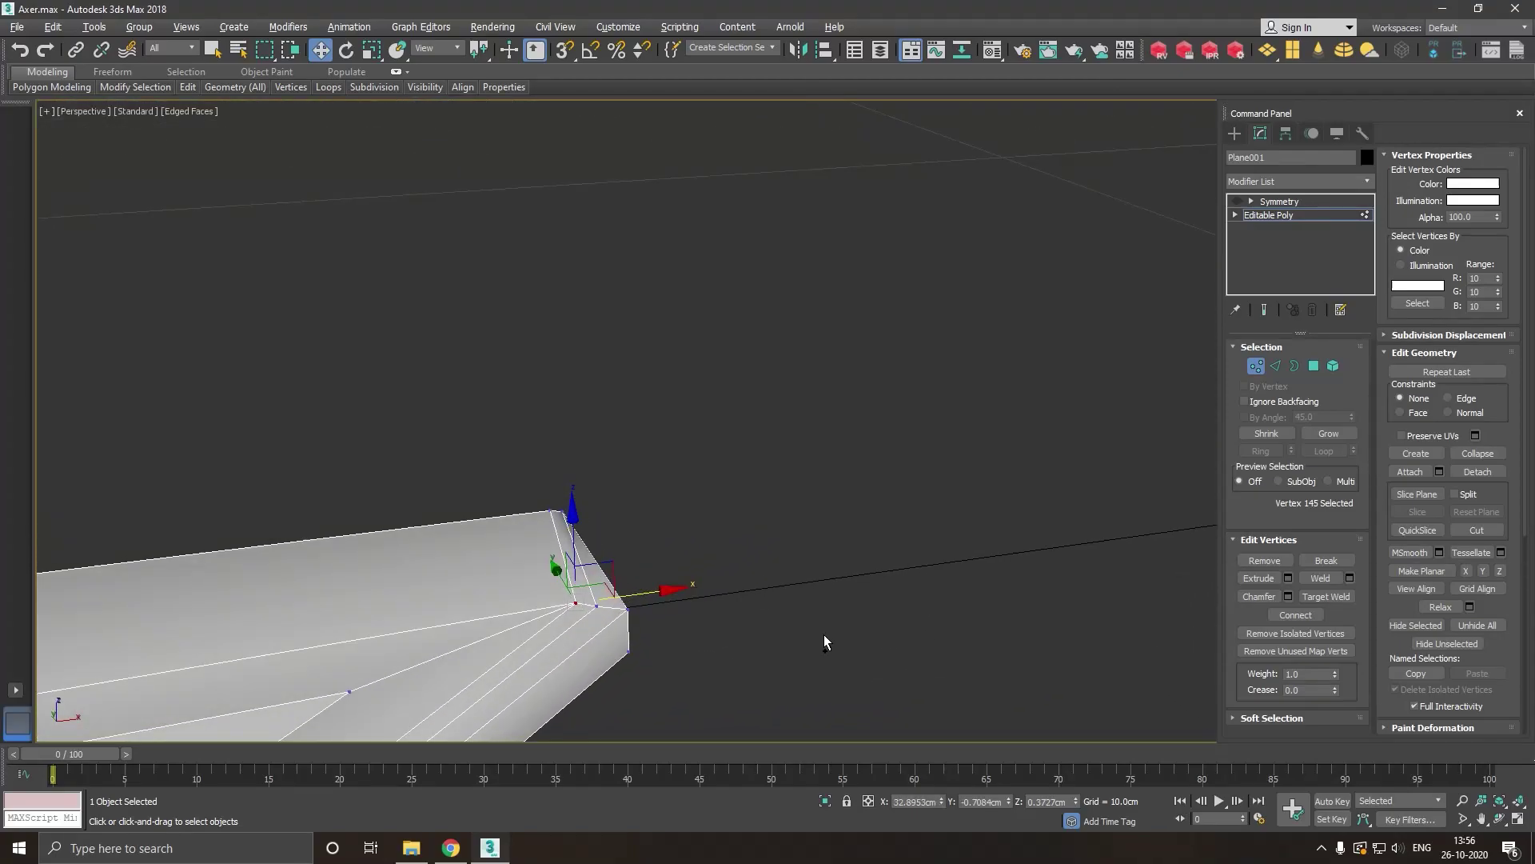
pyautogui.keyDown('ctrl'); pyautogui.click(600, 609); pyautogui.keyUp('ctrl')
pyautogui.moveTo(675, 603); pyautogui.dragTo(694, 598)
pyautogui.moveTo(755, 511)
pyautogui.keyDown('alt'); pyautogui.mouseDown(button='middle')
pyautogui.moveTo(626, 672)
pyautogui.moveTo(557, 680)
pyautogui.moveTo(494, 622)
pyautogui.moveTo(693, 571)
pyautogui.moveTo(592, 683)
pyautogui.moveTo(717, 383)
pyautogui.mouseUp(button='middle'); pyautogui.keyUp('alt')
pyautogui.scroll(-5, 555, 679)
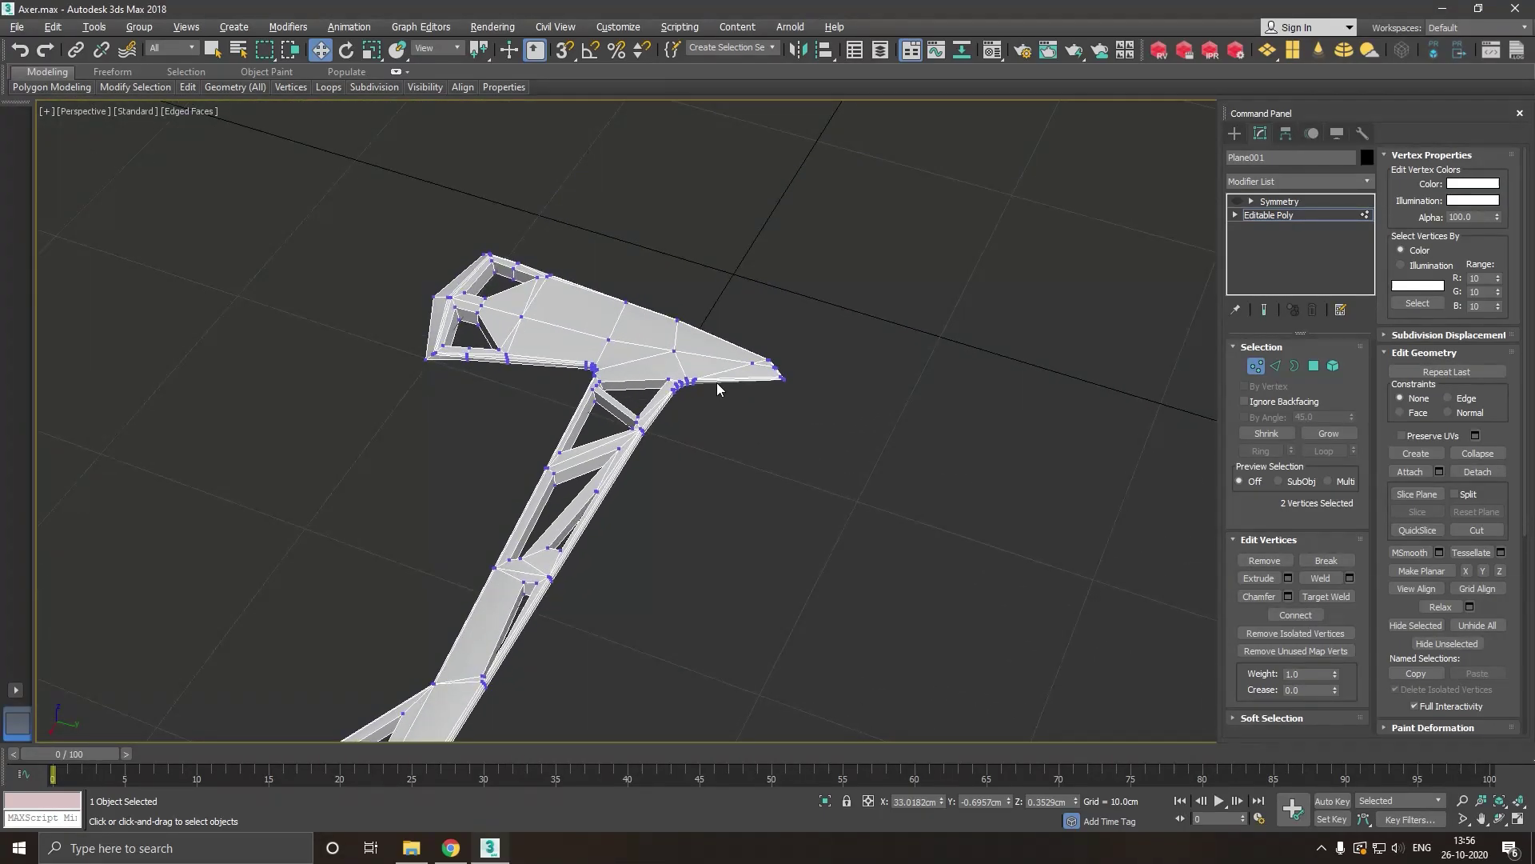
# Slide vertex 203 at the head-handle corner slightly along Y.
pyautogui.scroll(3, 717, 382)
pyautogui.scroll(2, 651, 405)
pyautogui.scroll(2, 651, 405)
pyautogui.scroll(2, 631, 424)
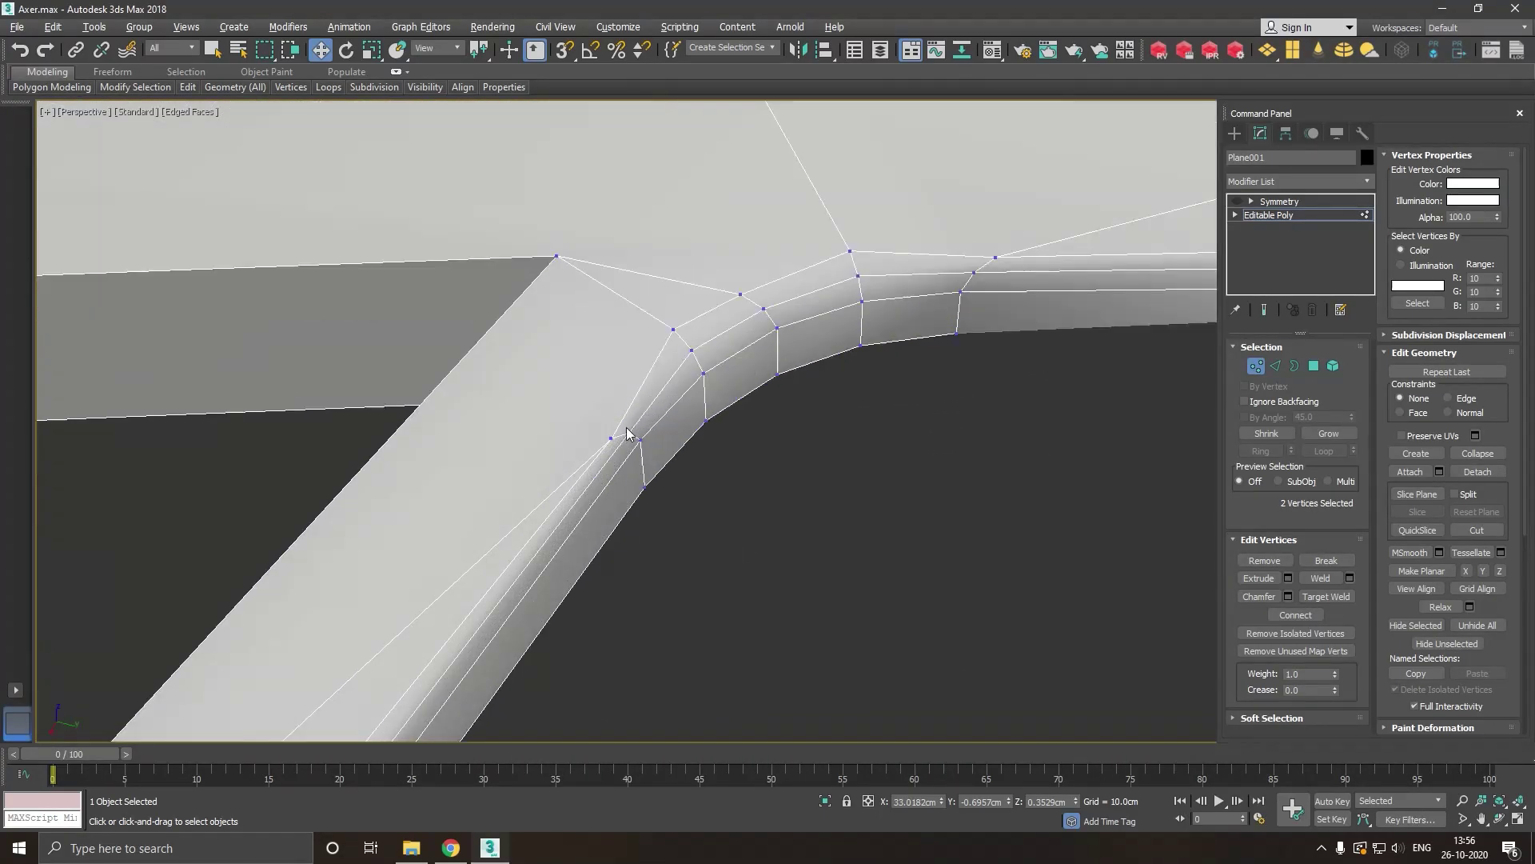
pyautogui.click(612, 438)
pyautogui.moveTo(675, 466); pyautogui.dragTo(654, 461)
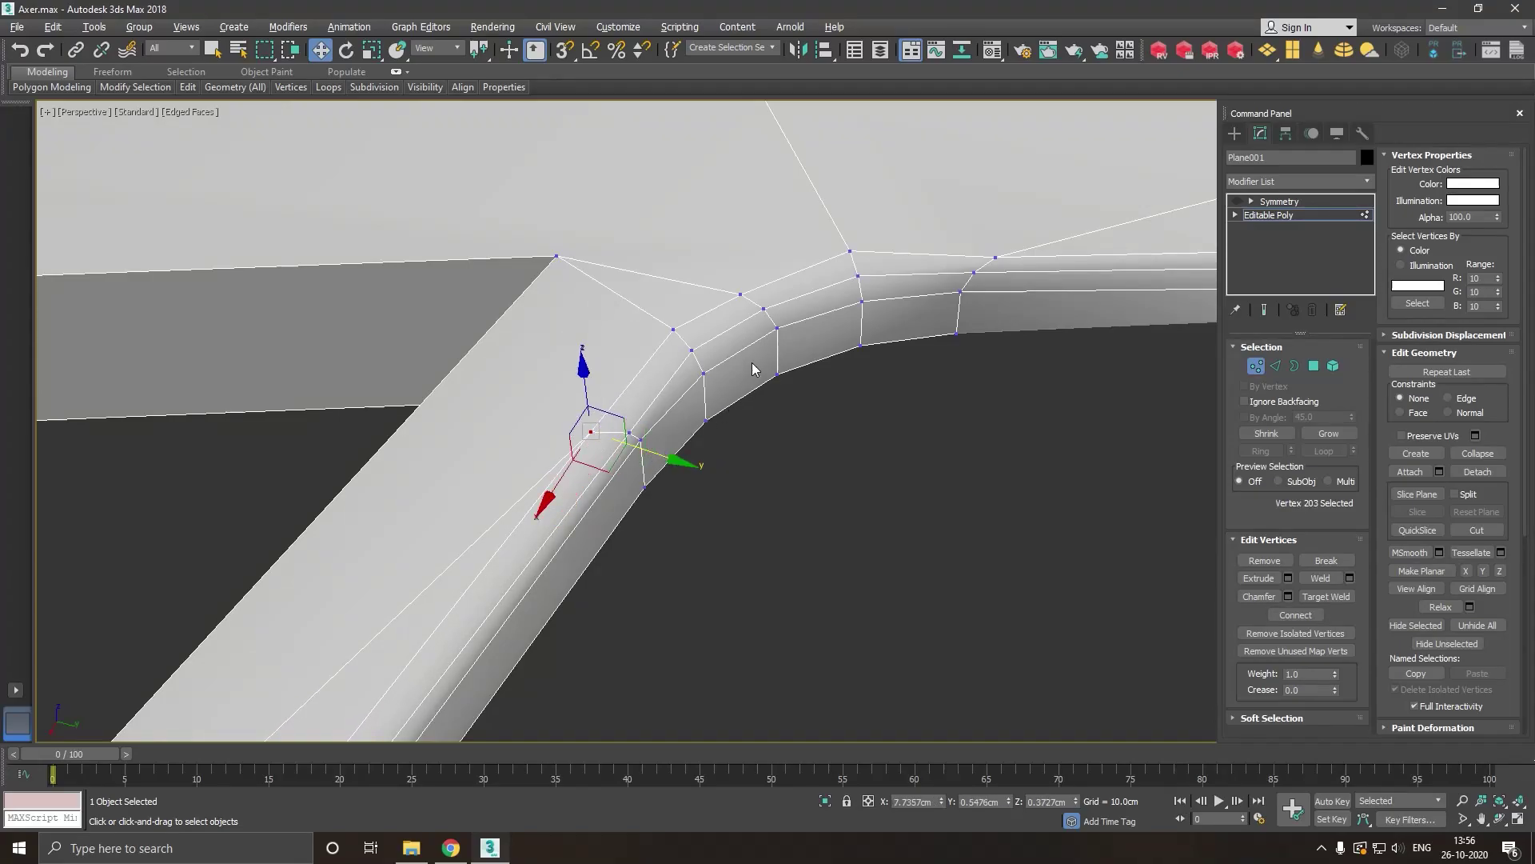
# Pan, zoom and orbit to inspect the crossbars and holes, including from below.
pyautogui.scroll(-2, 752, 369)
pyautogui.scroll(-2, 675, 410)
pyautogui.scroll(-1, 675, 410)
pyautogui.scroll(-2, 672, 412)
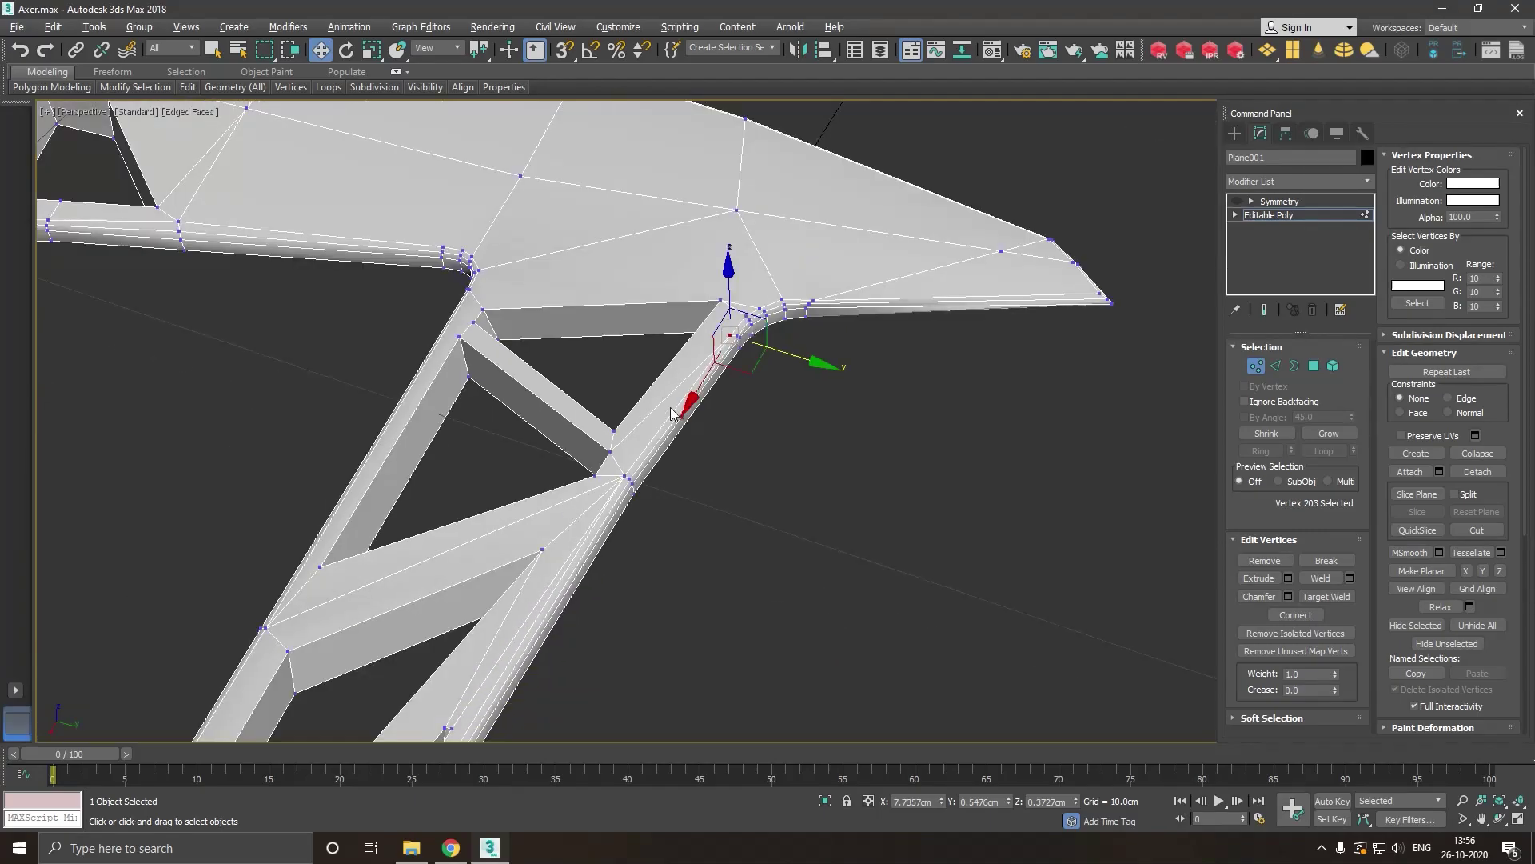
pyautogui.scroll(-2, 670, 406)
pyautogui.moveTo(568, 682); pyautogui.dragTo(650, 566, button='middle')
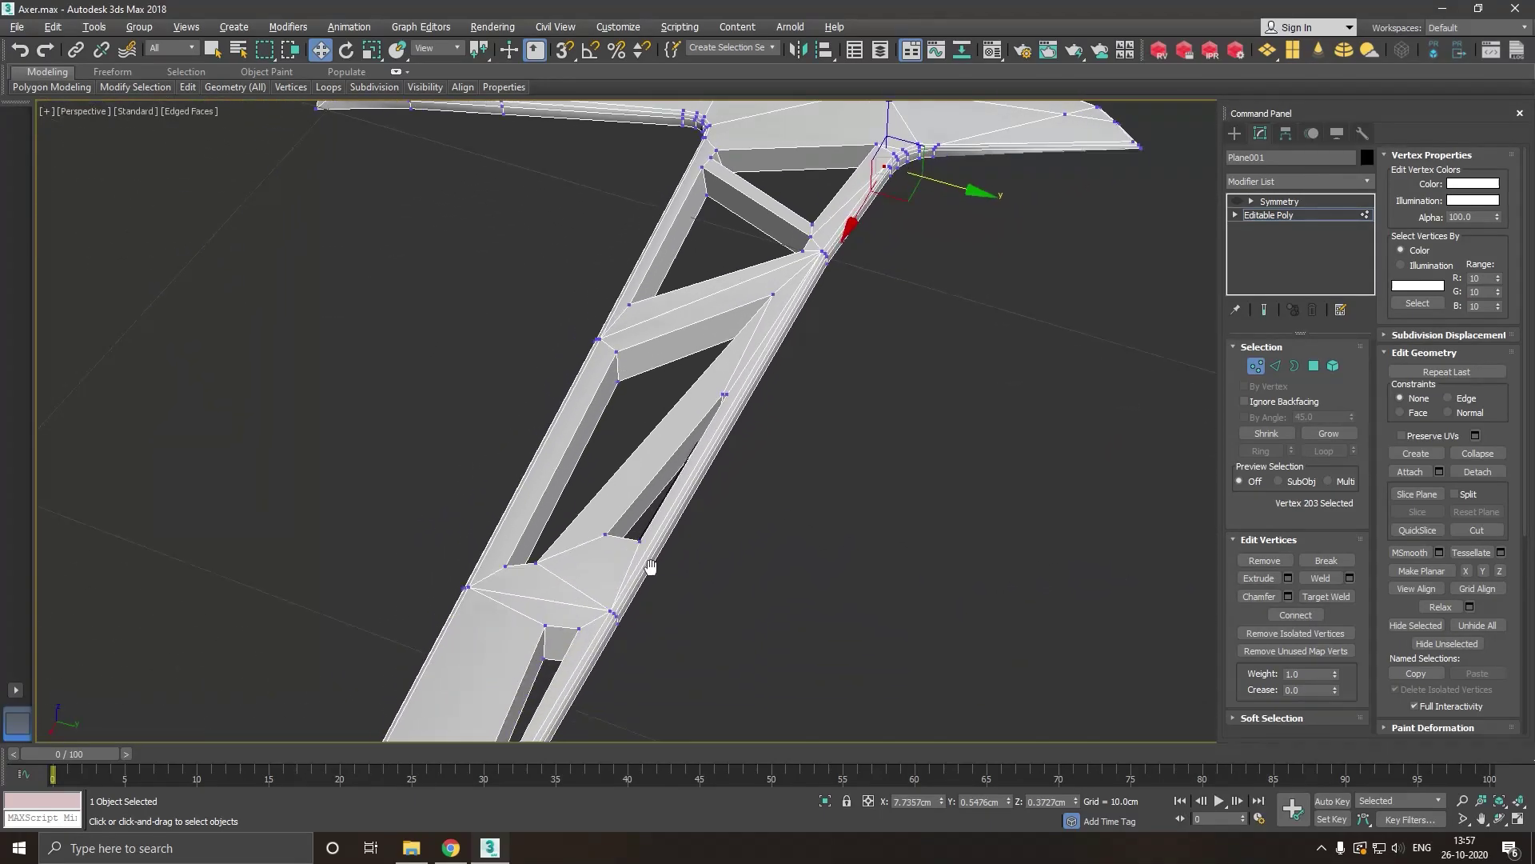
pyautogui.scroll(1, 650, 566)
pyautogui.scroll(2, 640, 584)
pyautogui.scroll(2, 646, 601)
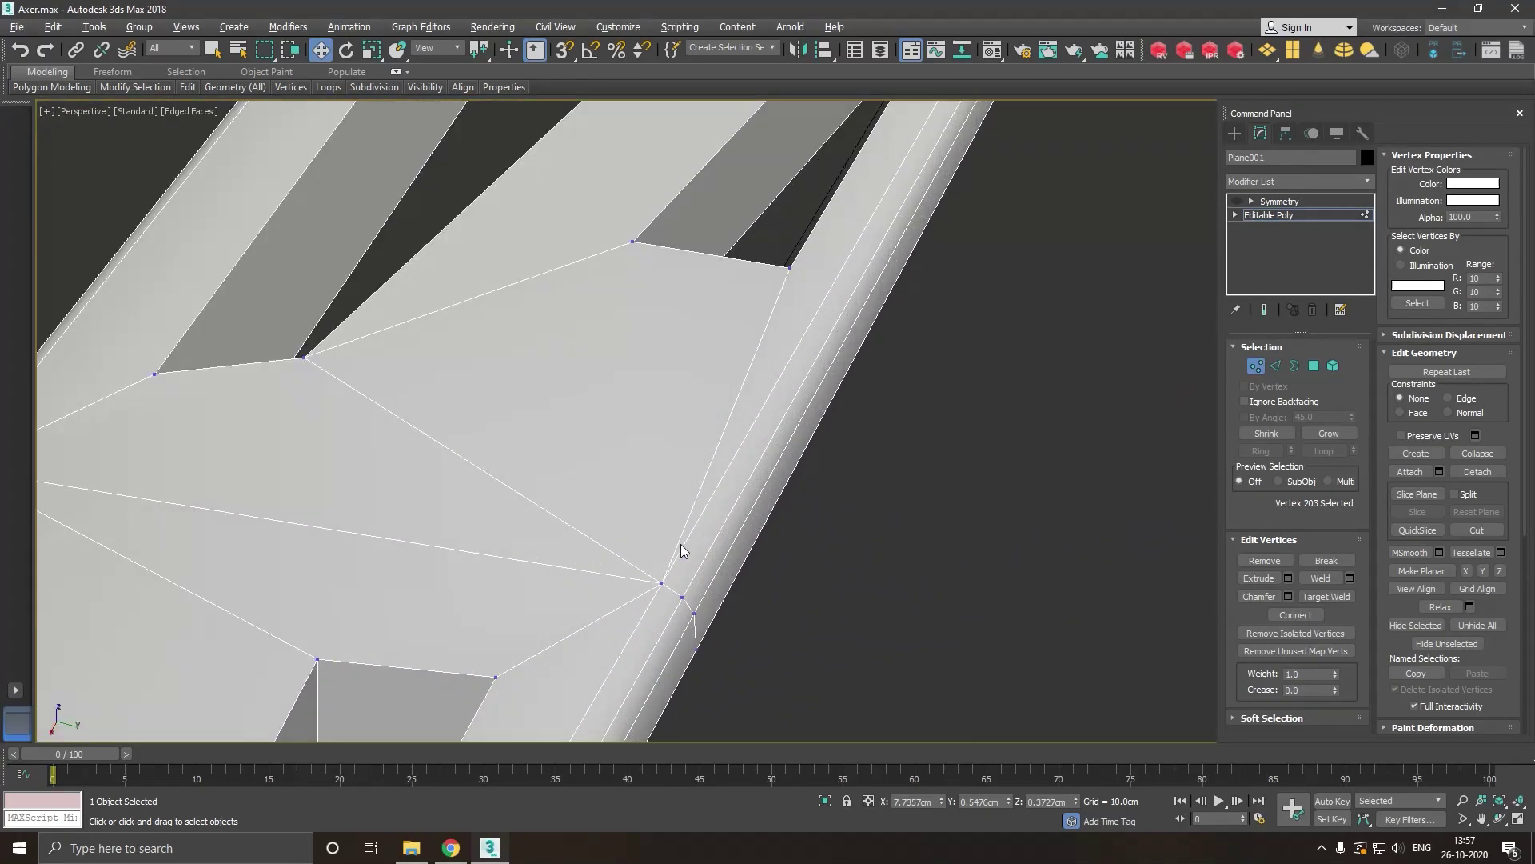
pyautogui.scroll(-2, 681, 548)
pyautogui.moveTo(623, 604); pyautogui.dragTo(675, 401, button='middle')
pyautogui.scroll(-1, 675, 404)
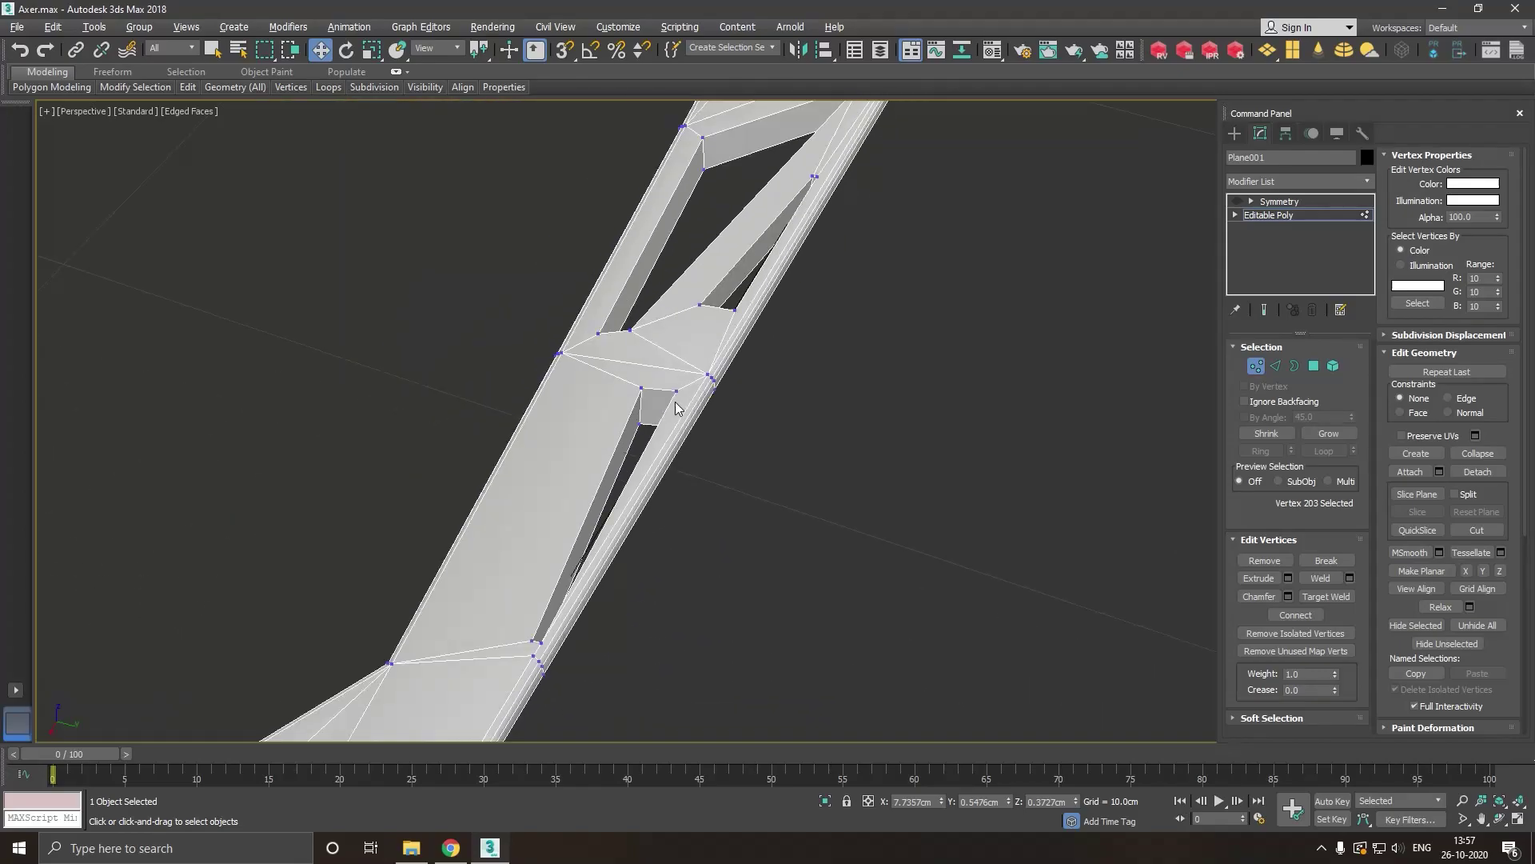
pyautogui.scroll(3, 539, 659)
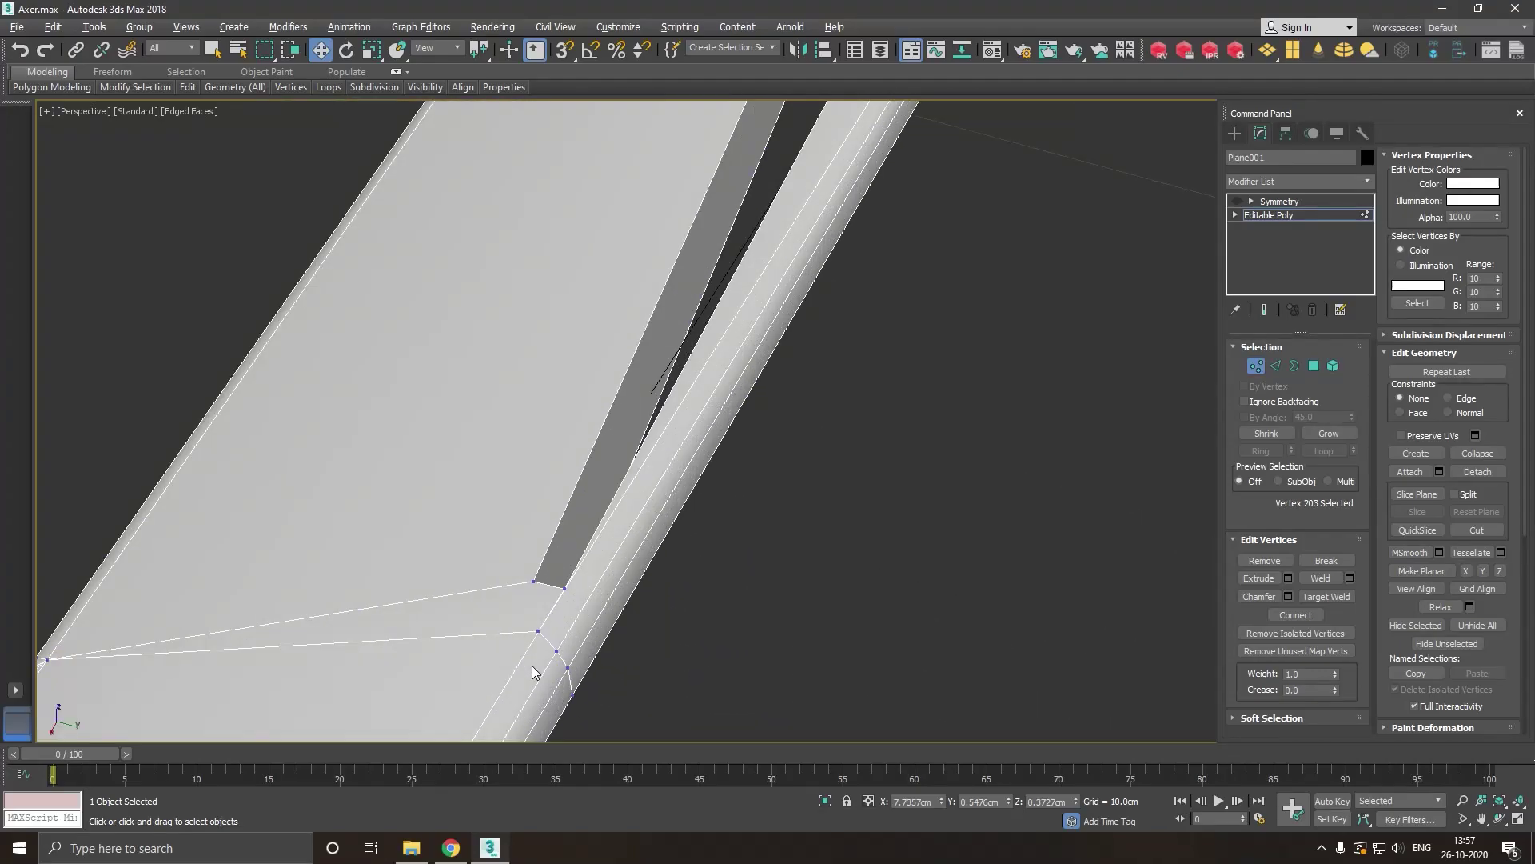
pyautogui.scroll(-5, 642, 490)
pyautogui.scroll(-3, 641, 494)
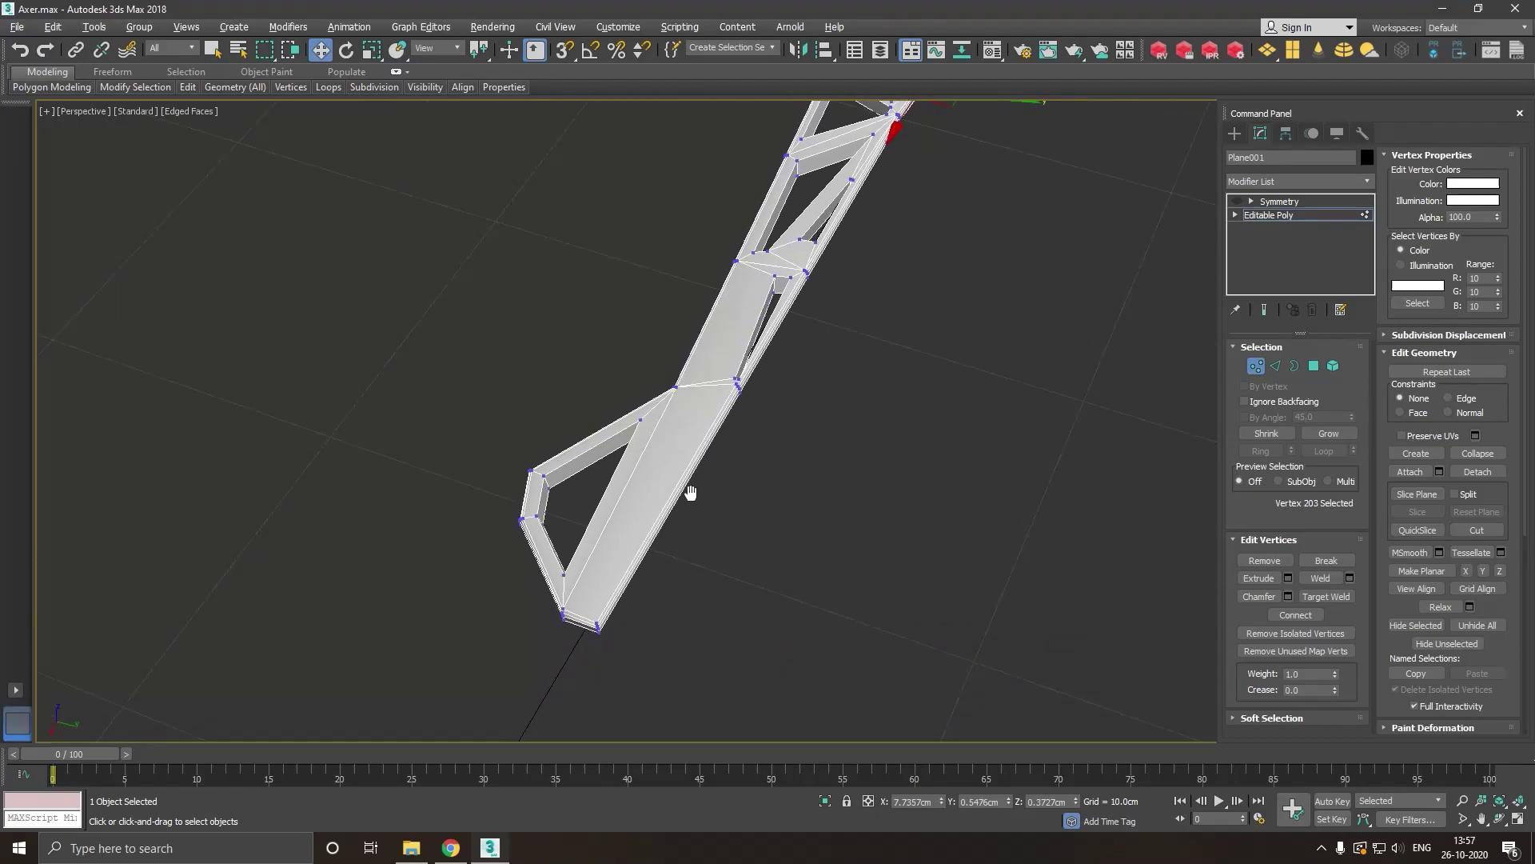
pyautogui.scroll(5, 606, 608)
pyautogui.scroll(2, 616, 624)
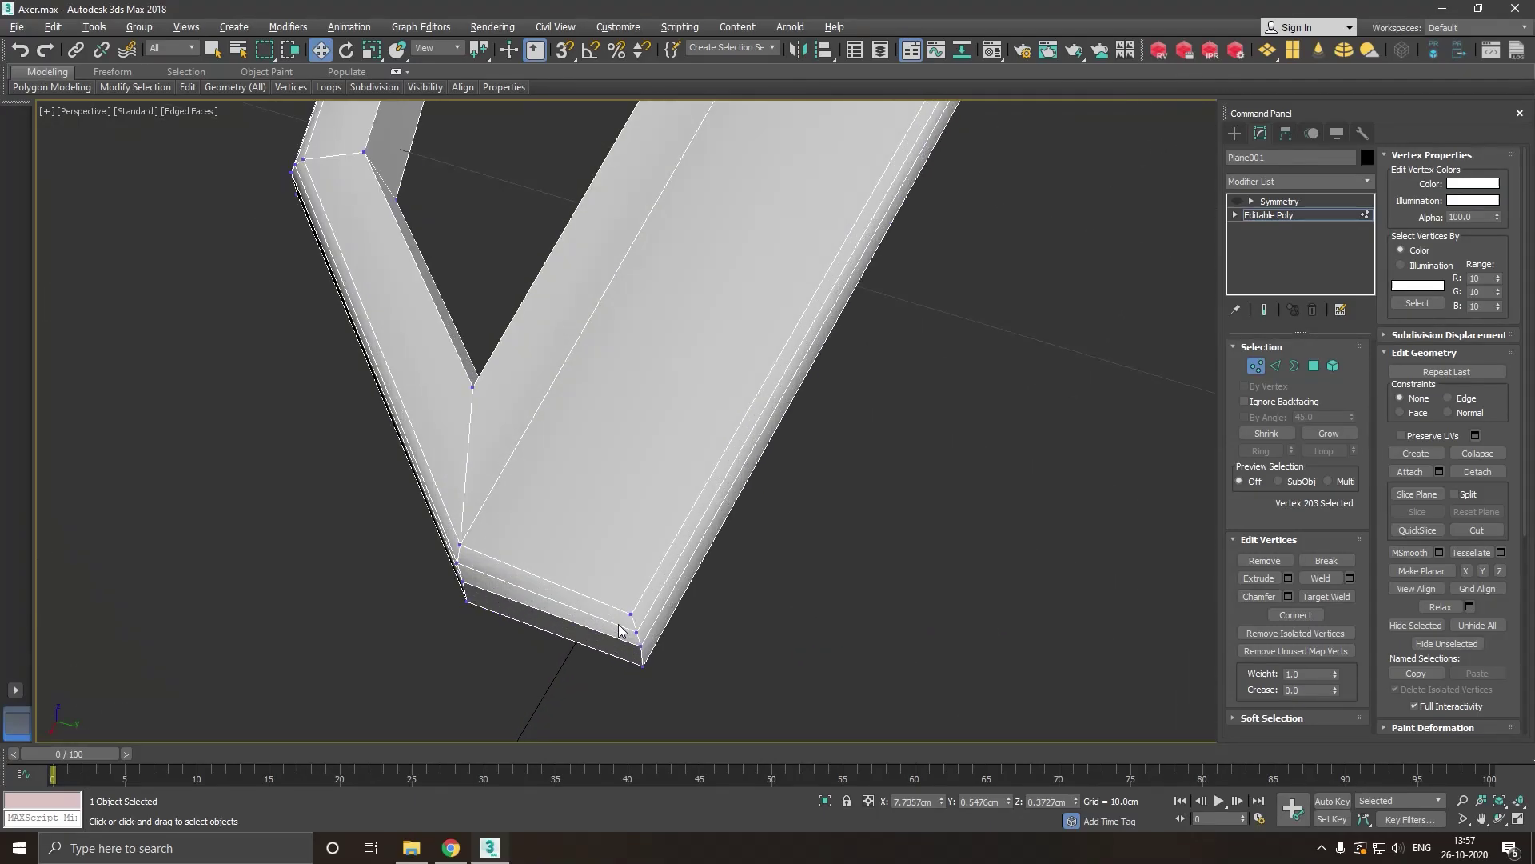
pyautogui.scroll(-3, 632, 613)
pyautogui.scroll(-3, 632, 614)
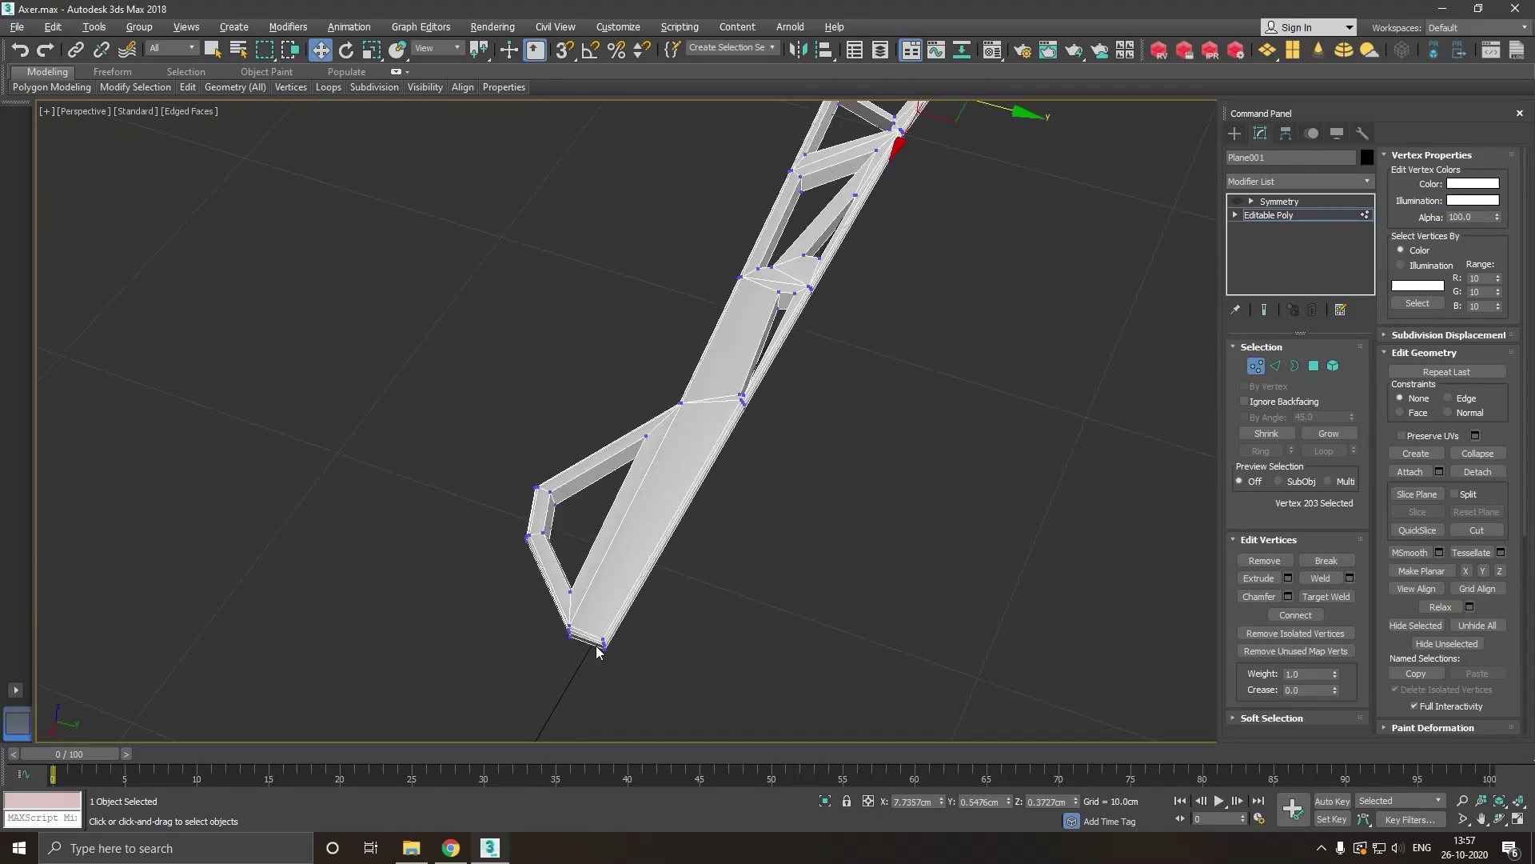
pyautogui.moveTo(632, 613)
pyautogui.keyDown('alt'); pyautogui.mouseDown(button='middle')
pyautogui.moveTo(790, 588)
pyautogui.moveTo(627, 569)
pyautogui.mouseUp(button='middle'); pyautogui.keyUp('alt')
pyautogui.scroll(-2, 627, 569)
pyautogui.scroll(2, 581, 448)
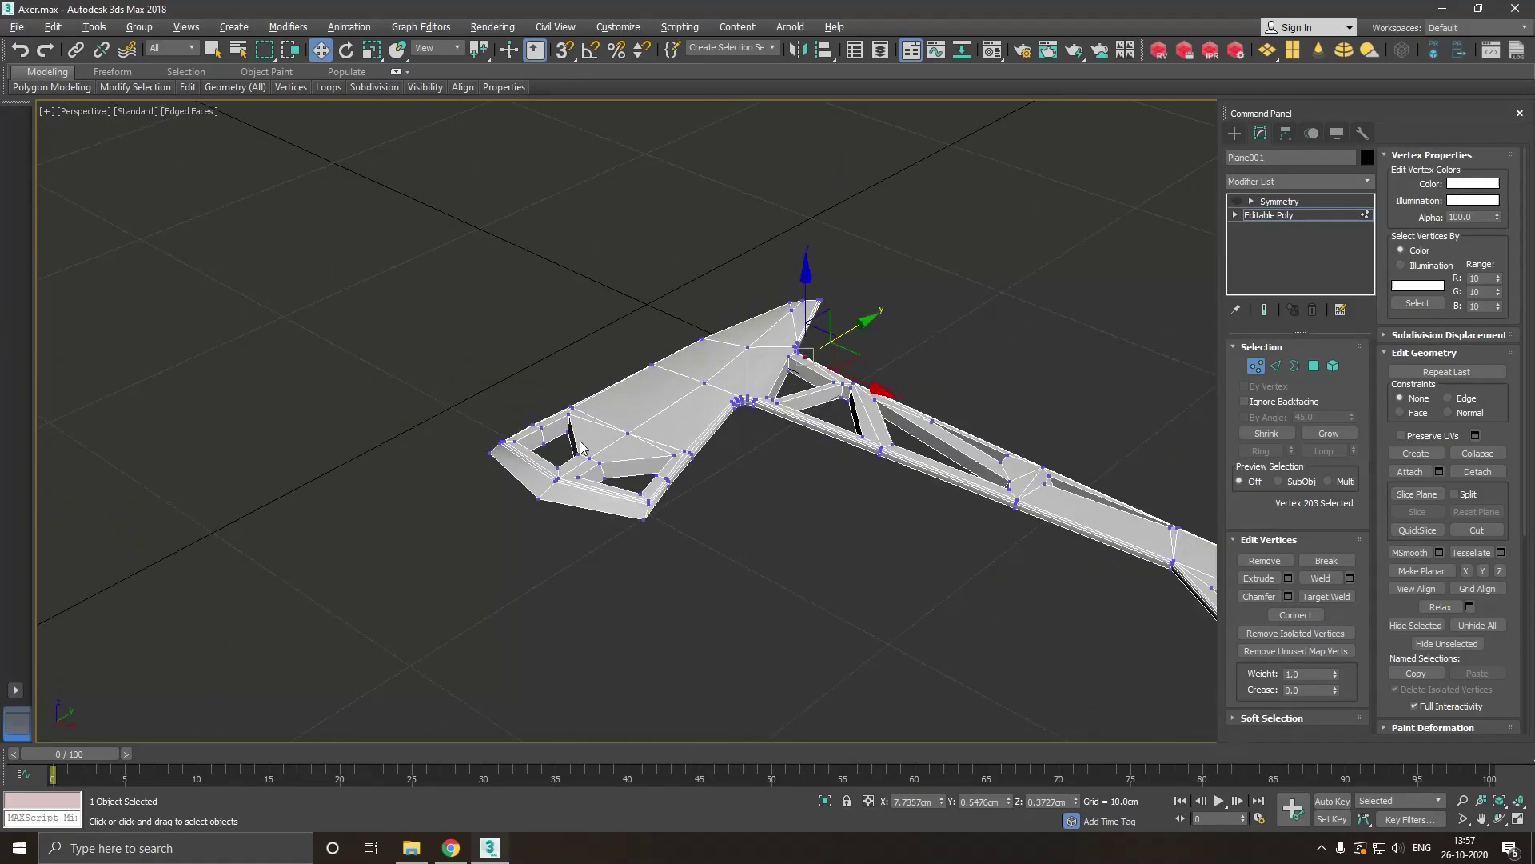
pyautogui.scroll(3, 581, 448)
pyautogui.scroll(2, 822, 596)
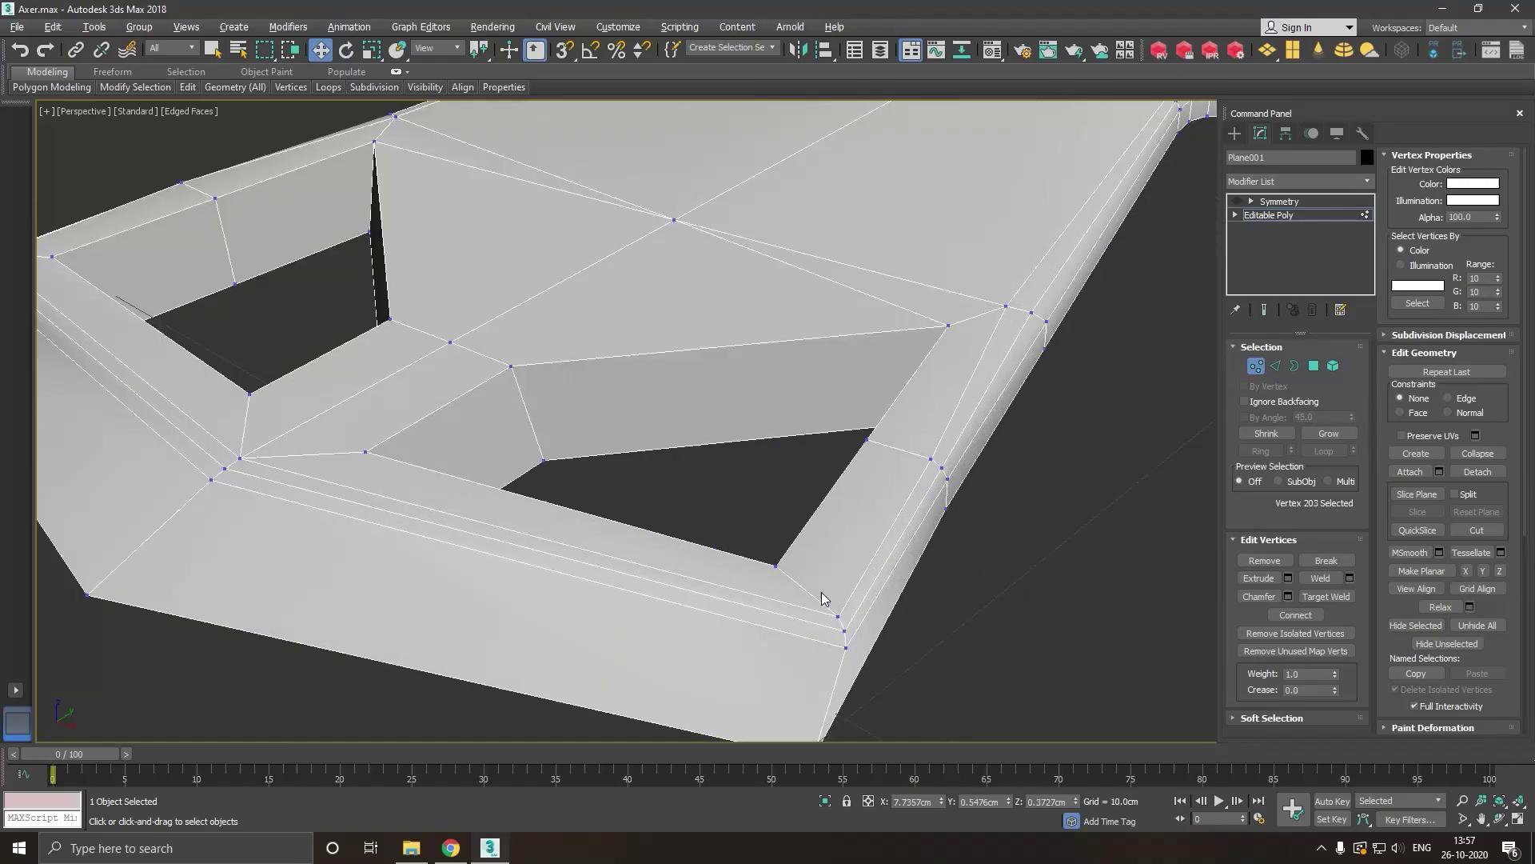
# Pick vertex 171 at a hole corner after trying neighbouring vertices near the blade.
pyautogui.click(846, 631)
pyautogui.moveTo(846, 630)
pyautogui.keyDown('alt'); pyautogui.mouseDown(button='middle')
pyautogui.moveTo(763, 597)
pyautogui.moveTo(747, 562)
pyautogui.moveTo(785, 665)
pyautogui.mouseUp(button='middle'); pyautogui.keyUp('alt')
pyautogui.click(733, 426)
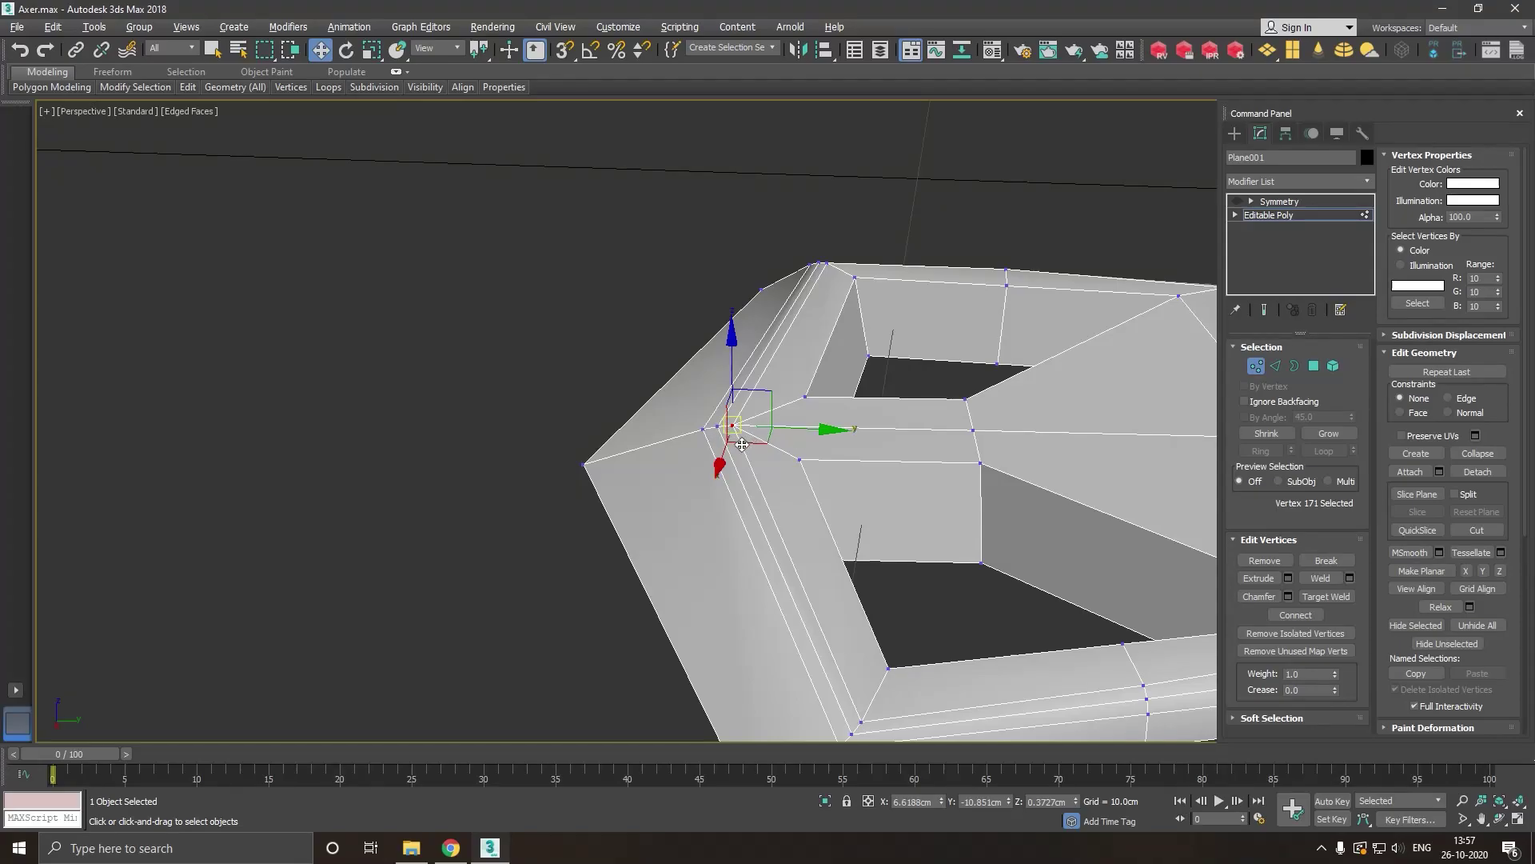
pyautogui.click(723, 437)
pyautogui.keyDown('ctrl'); pyautogui.click(719, 428); pyautogui.keyUp('ctrl')
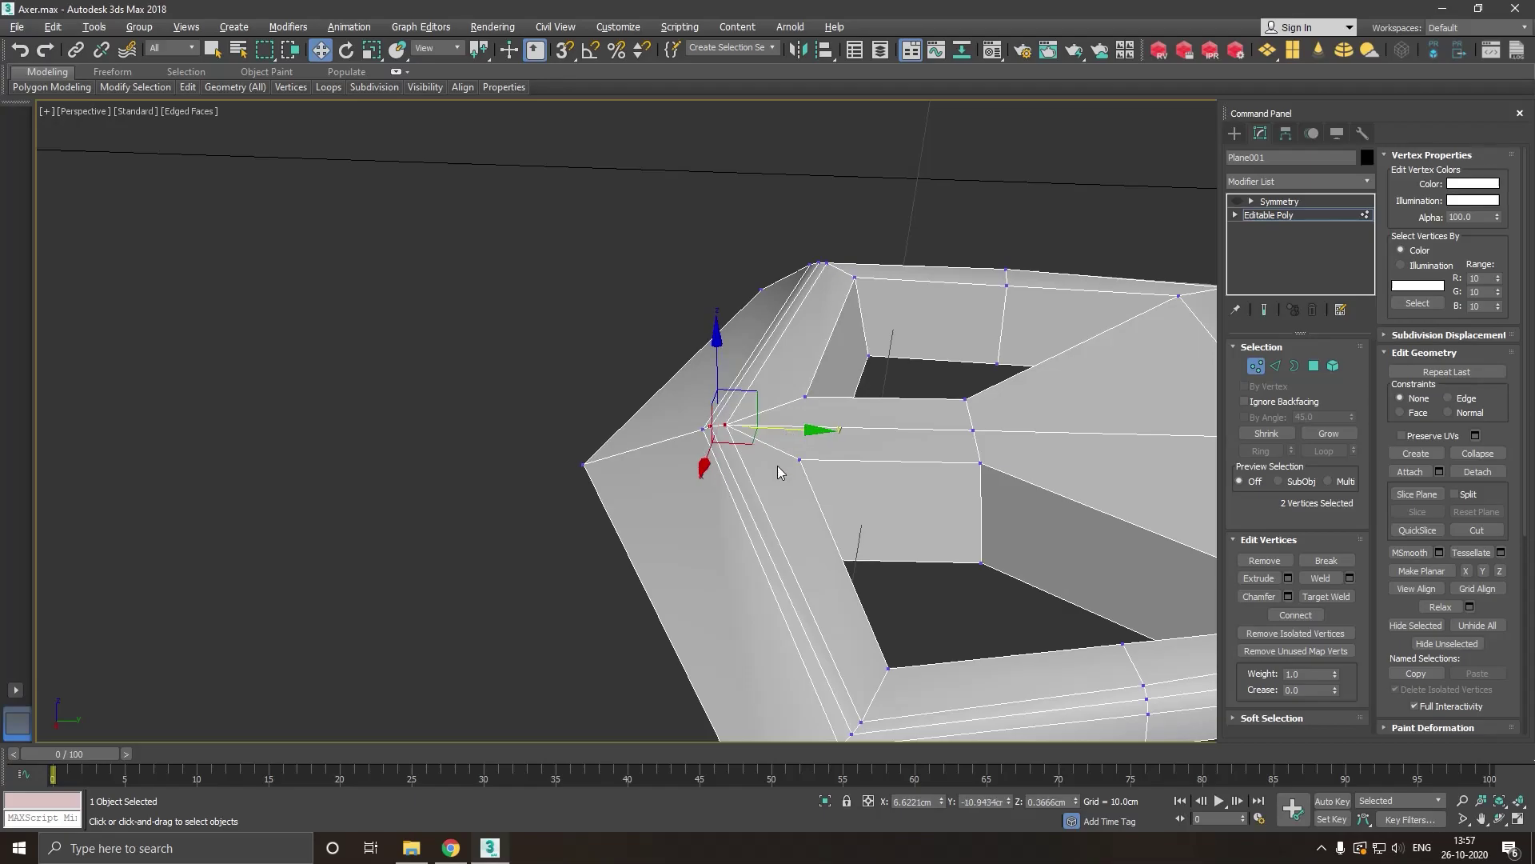
pyautogui.click(746, 426)
pyautogui.click(729, 430)
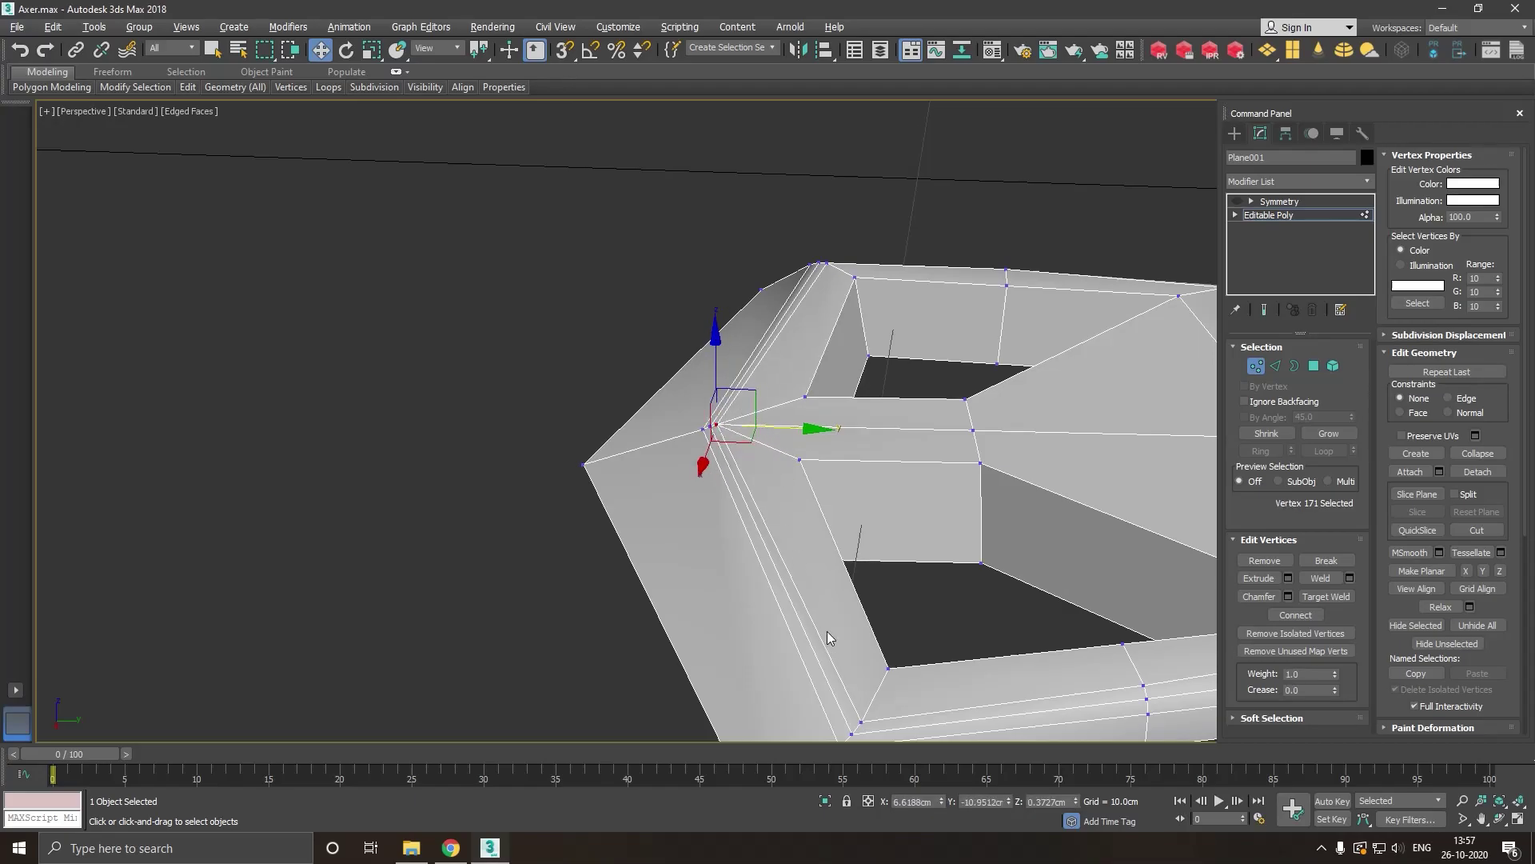
# Select vertex 158 at the lower hole corner and nudge it along X and Y.
pyautogui.keyDown('alt'); pyautogui.moveTo(827, 631); pyautogui.dragTo(799, 593, button='middle'); pyautogui.keyUp('alt')
pyautogui.click(796, 625)
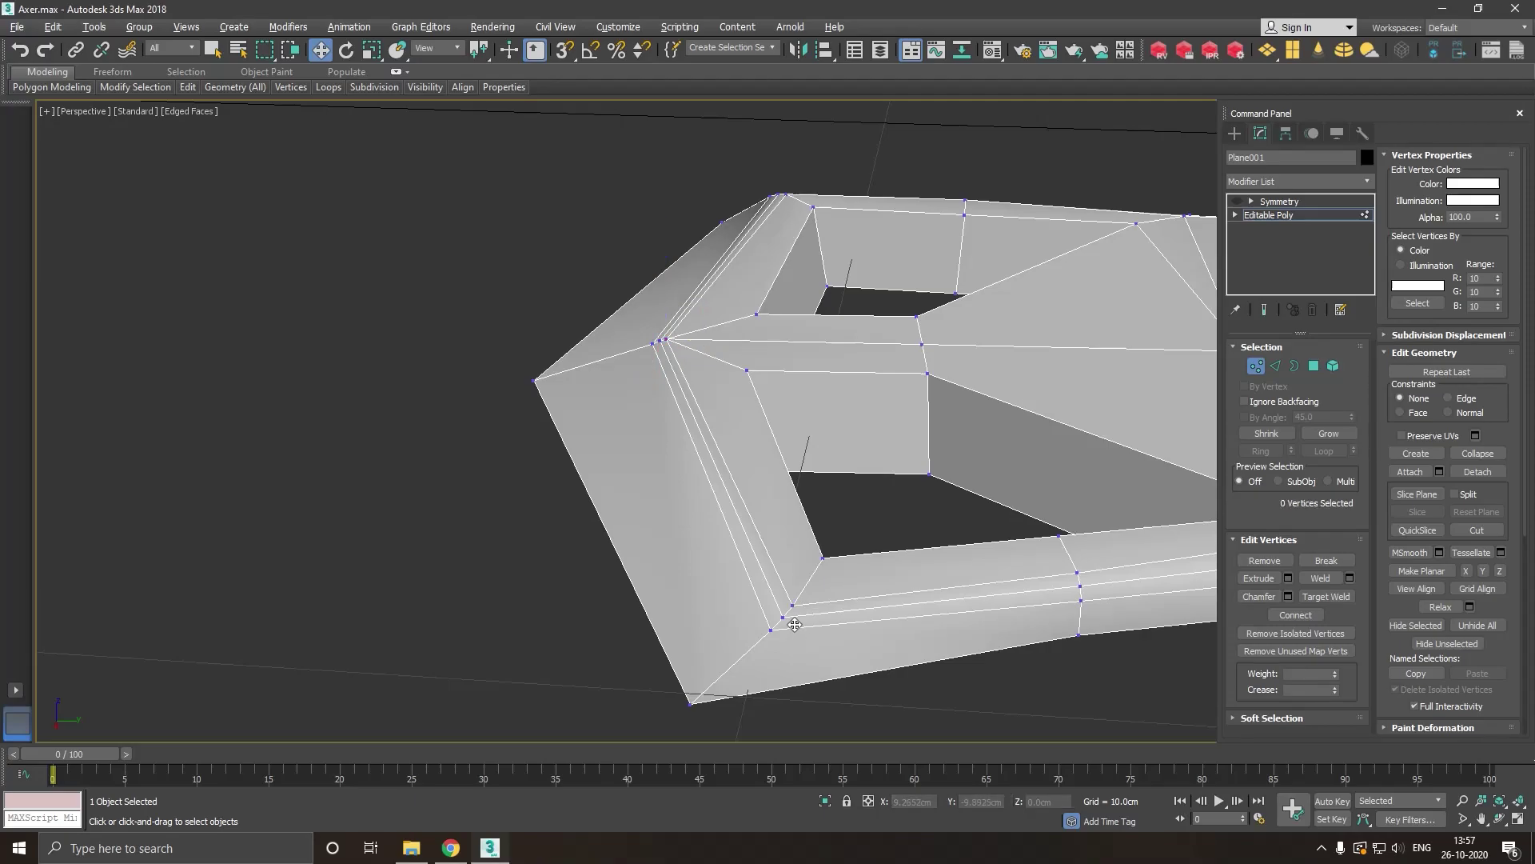
pyautogui.click(790, 622)
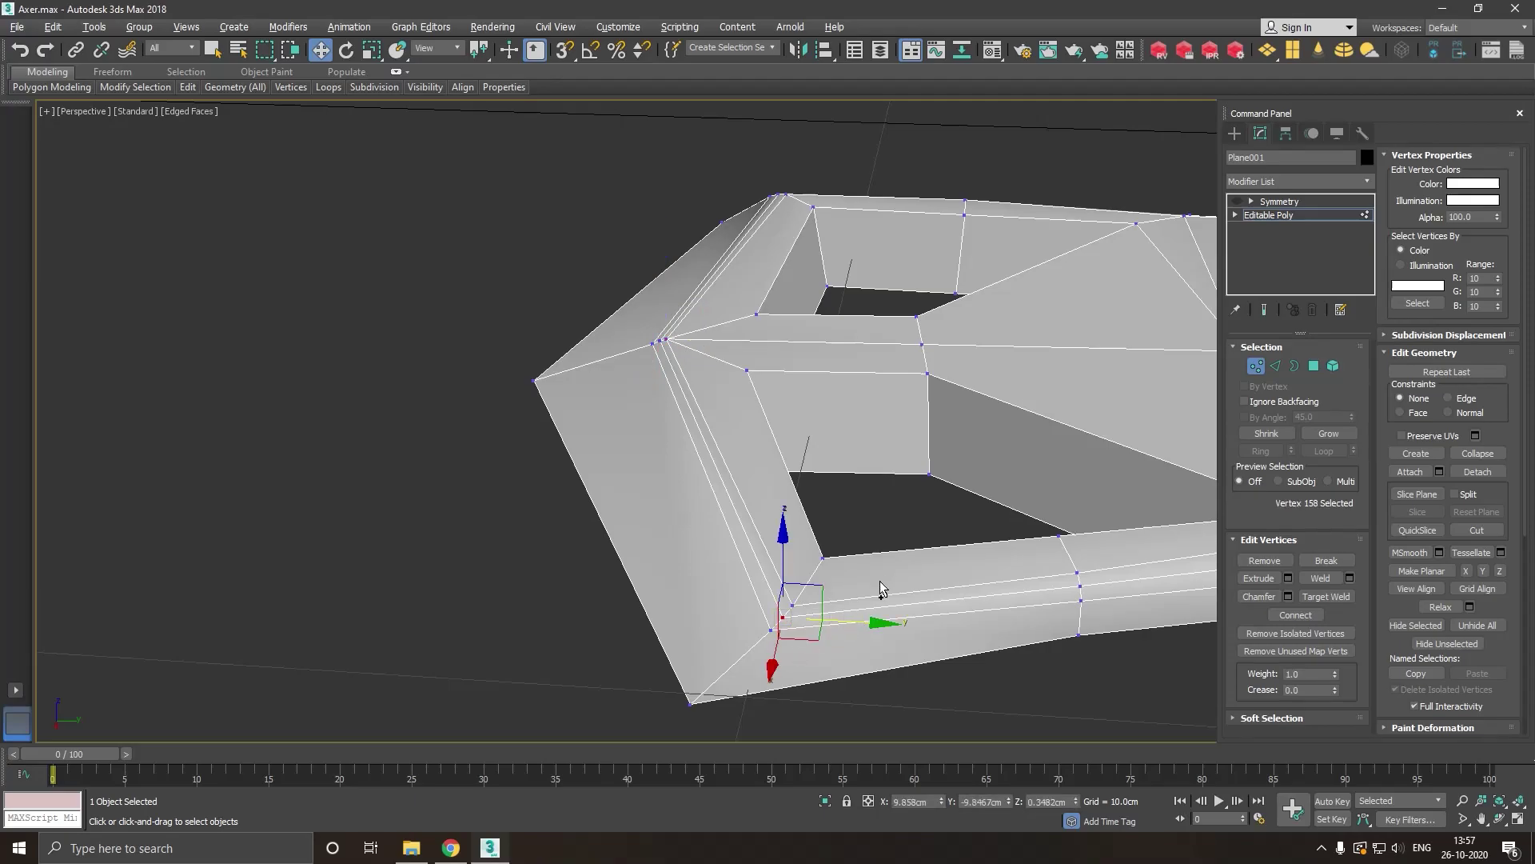
pyautogui.keyDown('alt'); pyautogui.moveTo(881, 590); pyautogui.dragTo(807, 640, button='middle'); pyautogui.keyUp('alt')
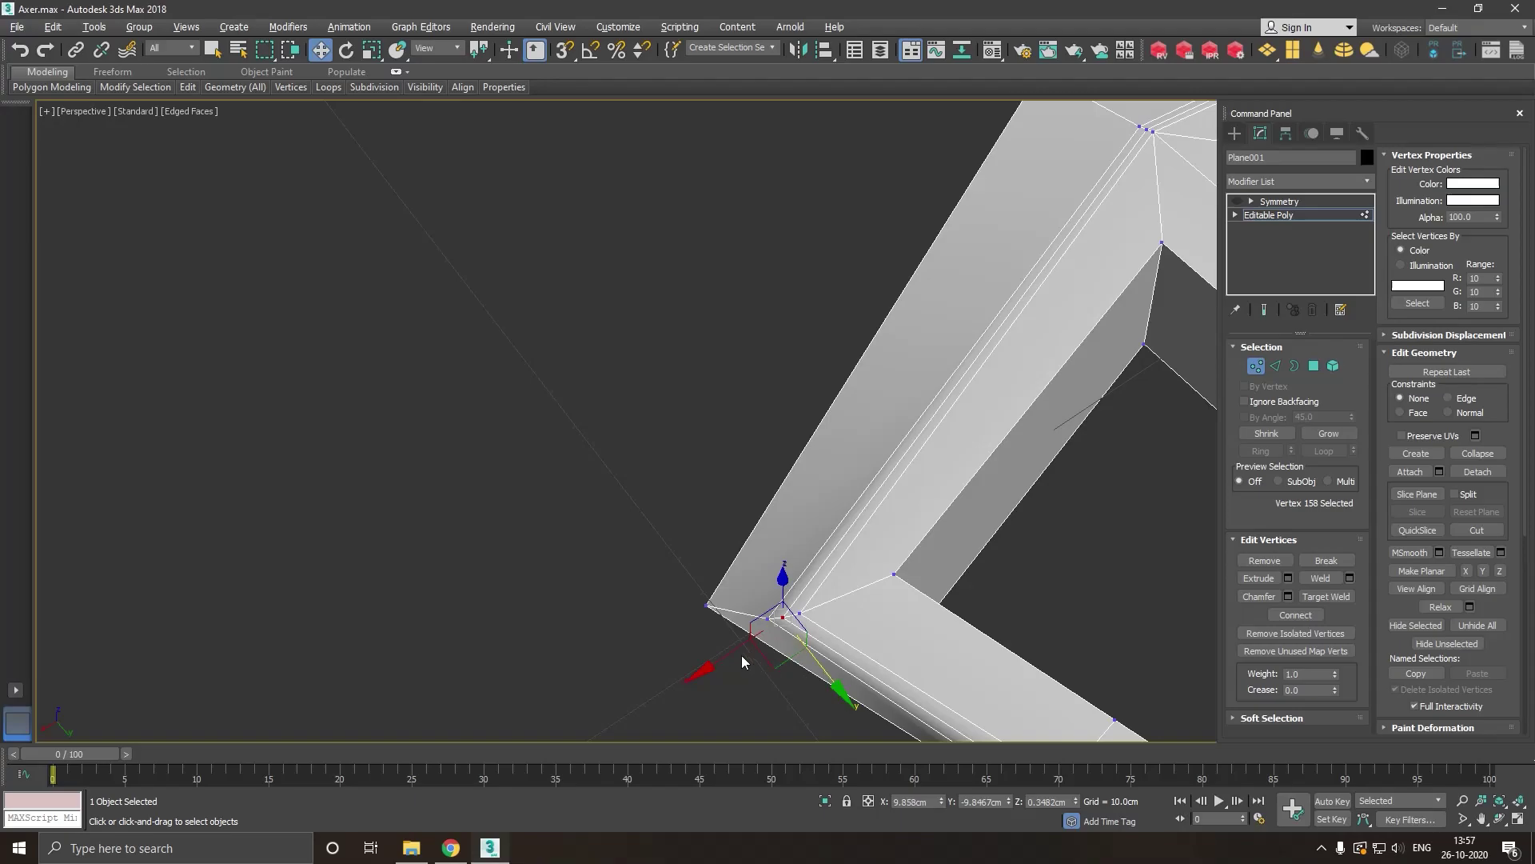
pyautogui.moveTo(742, 655); pyautogui.dragTo(739, 657)
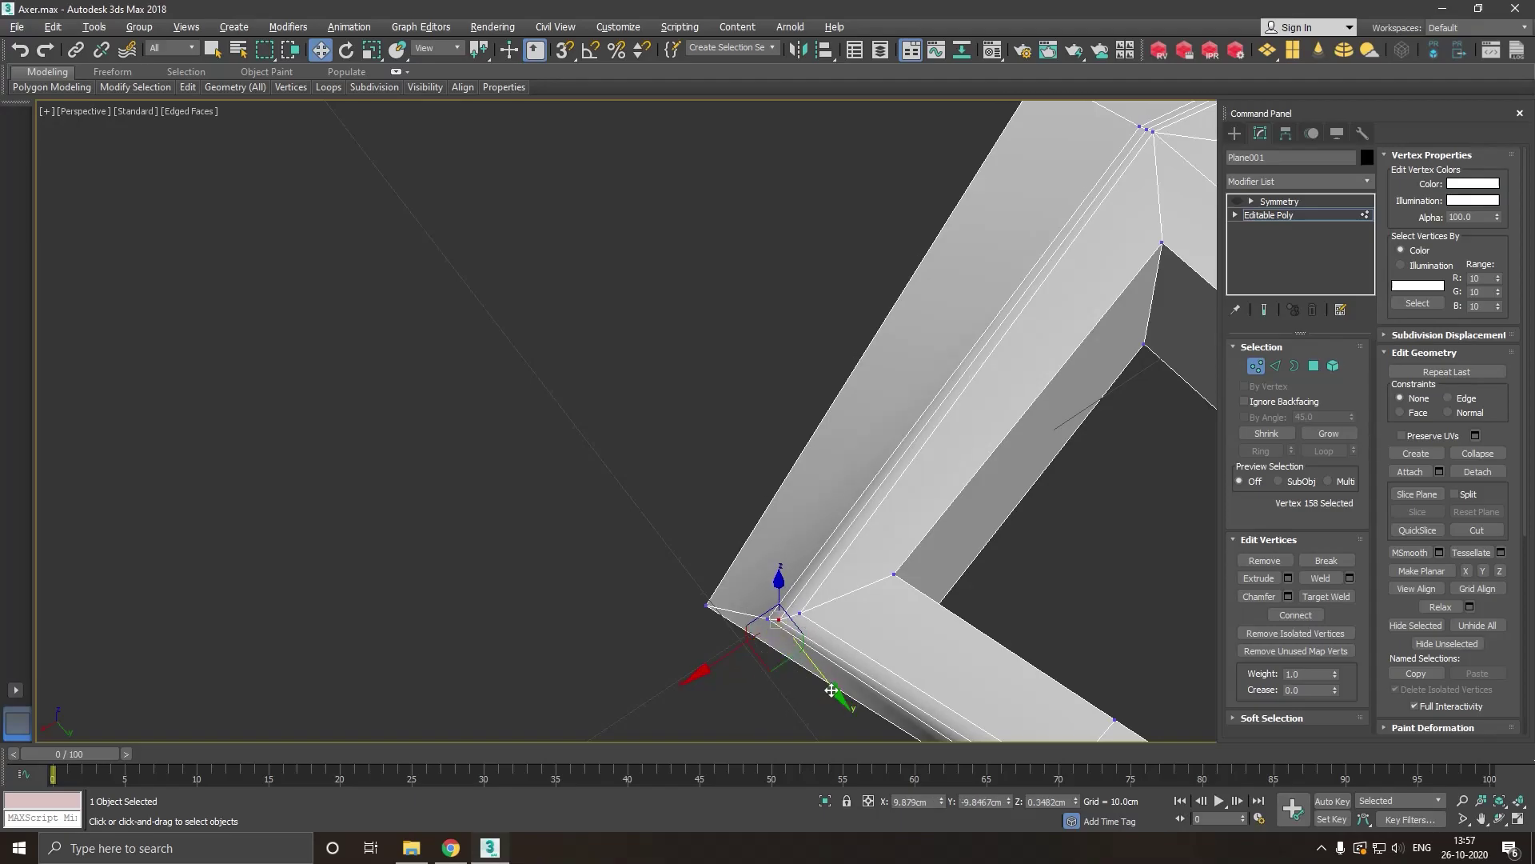
pyautogui.click(821, 621)
pyautogui.moveTo(853, 673); pyautogui.dragTo(736, 652)
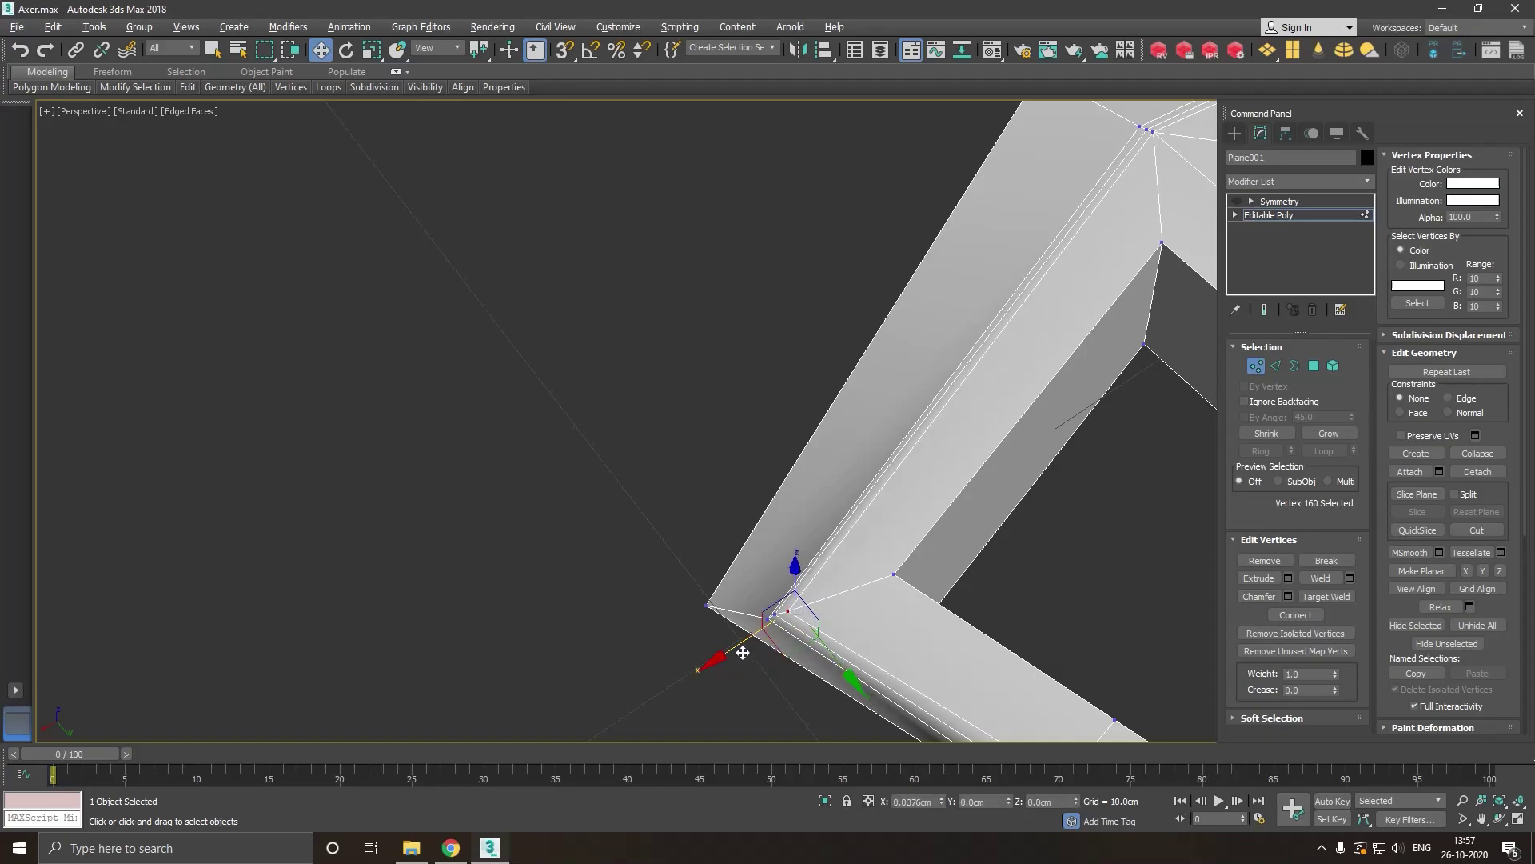
pyautogui.moveTo(736, 652)
pyautogui.keyDown('alt'); pyautogui.mouseDown(button='middle')
pyautogui.moveTo(723, 670)
pyautogui.moveTo(832, 704)
pyautogui.mouseUp(button='middle'); pyautogui.keyUp('alt')
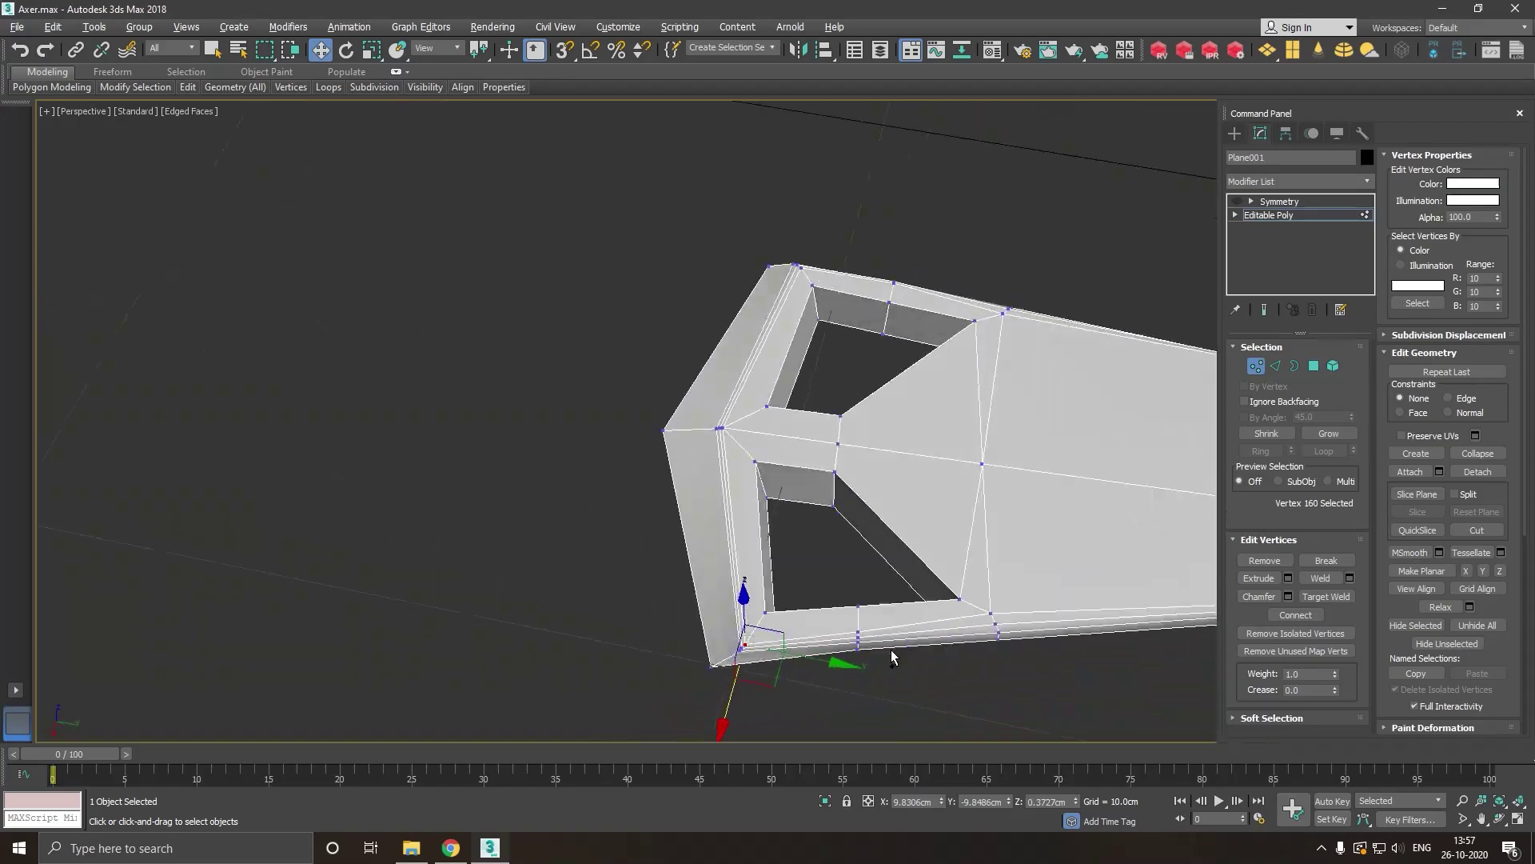
# Nudge vertices 167 and 169 at the other hole corners along Y.
pyautogui.keyDown('alt'); pyautogui.moveTo(709, 569); pyautogui.dragTo(698, 558, button='middle'); pyautogui.keyUp('alt')
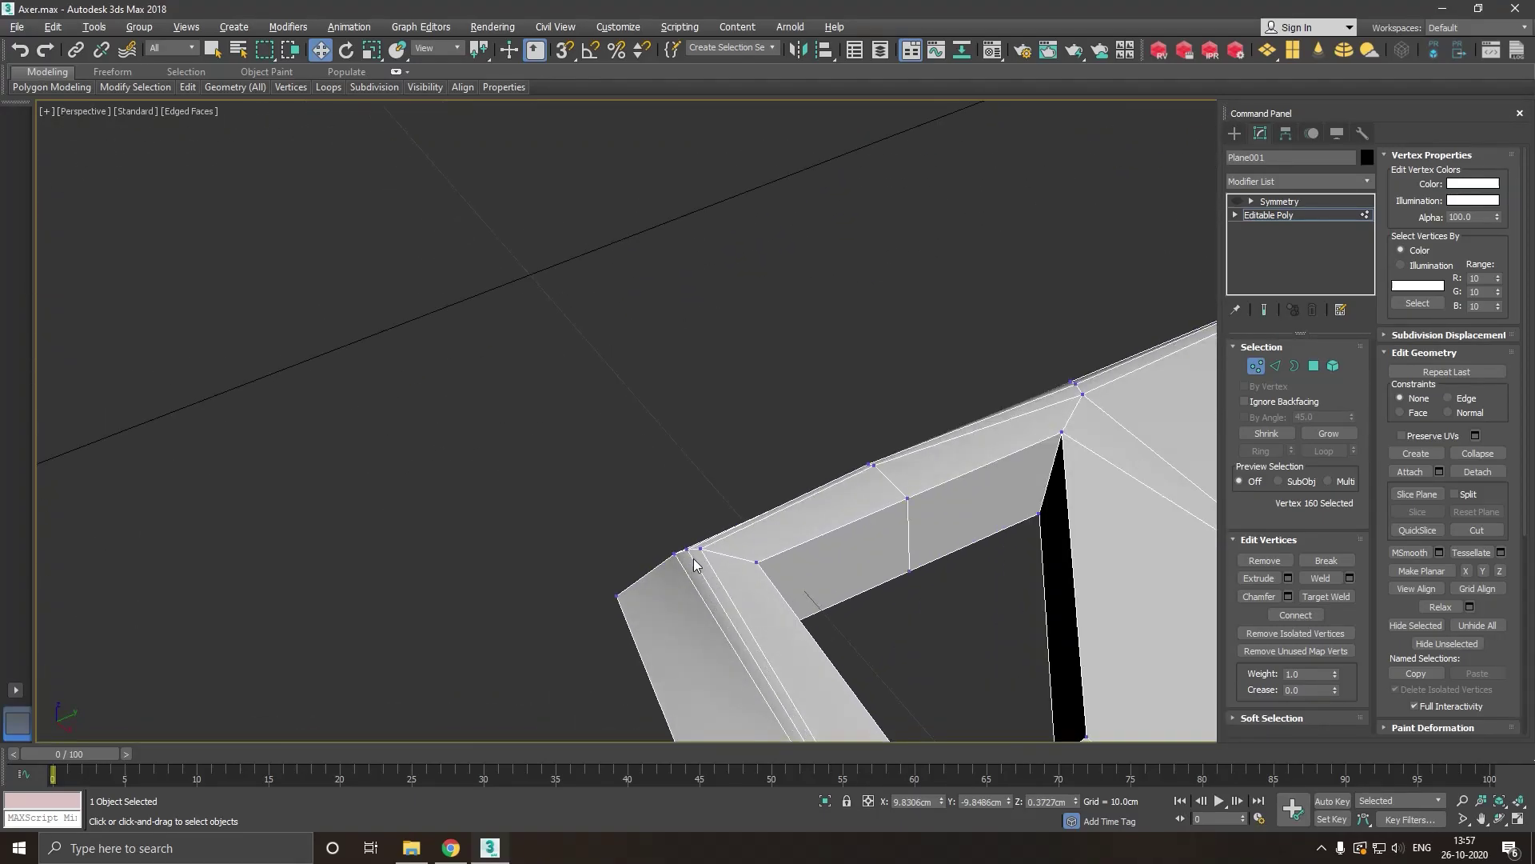
pyautogui.click(697, 559)
pyautogui.moveTo(697, 558); pyautogui.dragTo(732, 615)
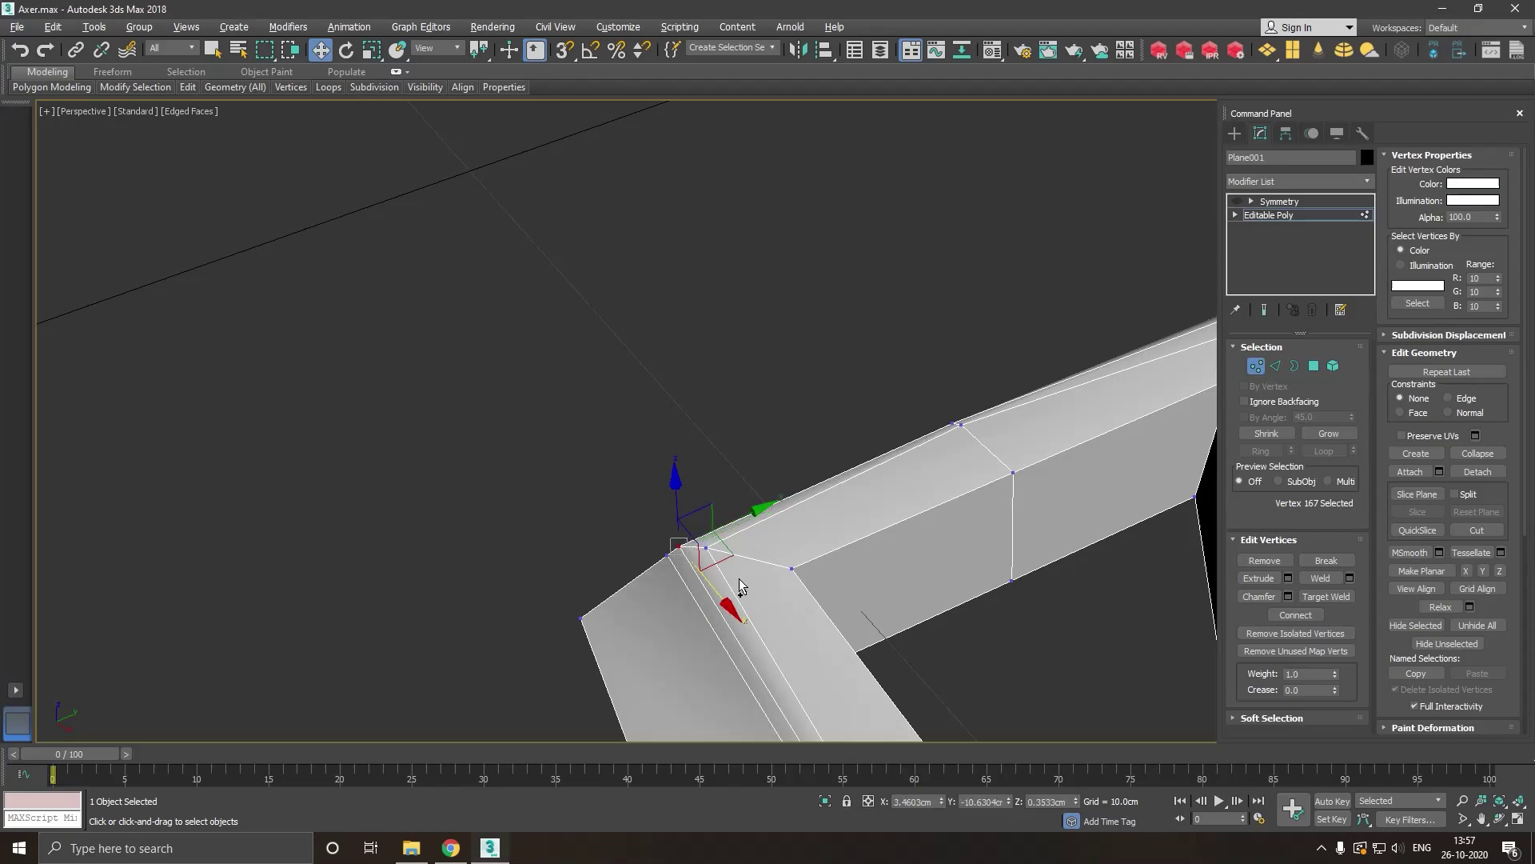
pyautogui.click(716, 552)
pyautogui.keyDown('alt'); pyautogui.moveTo(720, 550); pyautogui.dragTo(833, 620, button='middle'); pyautogui.keyUp('alt')
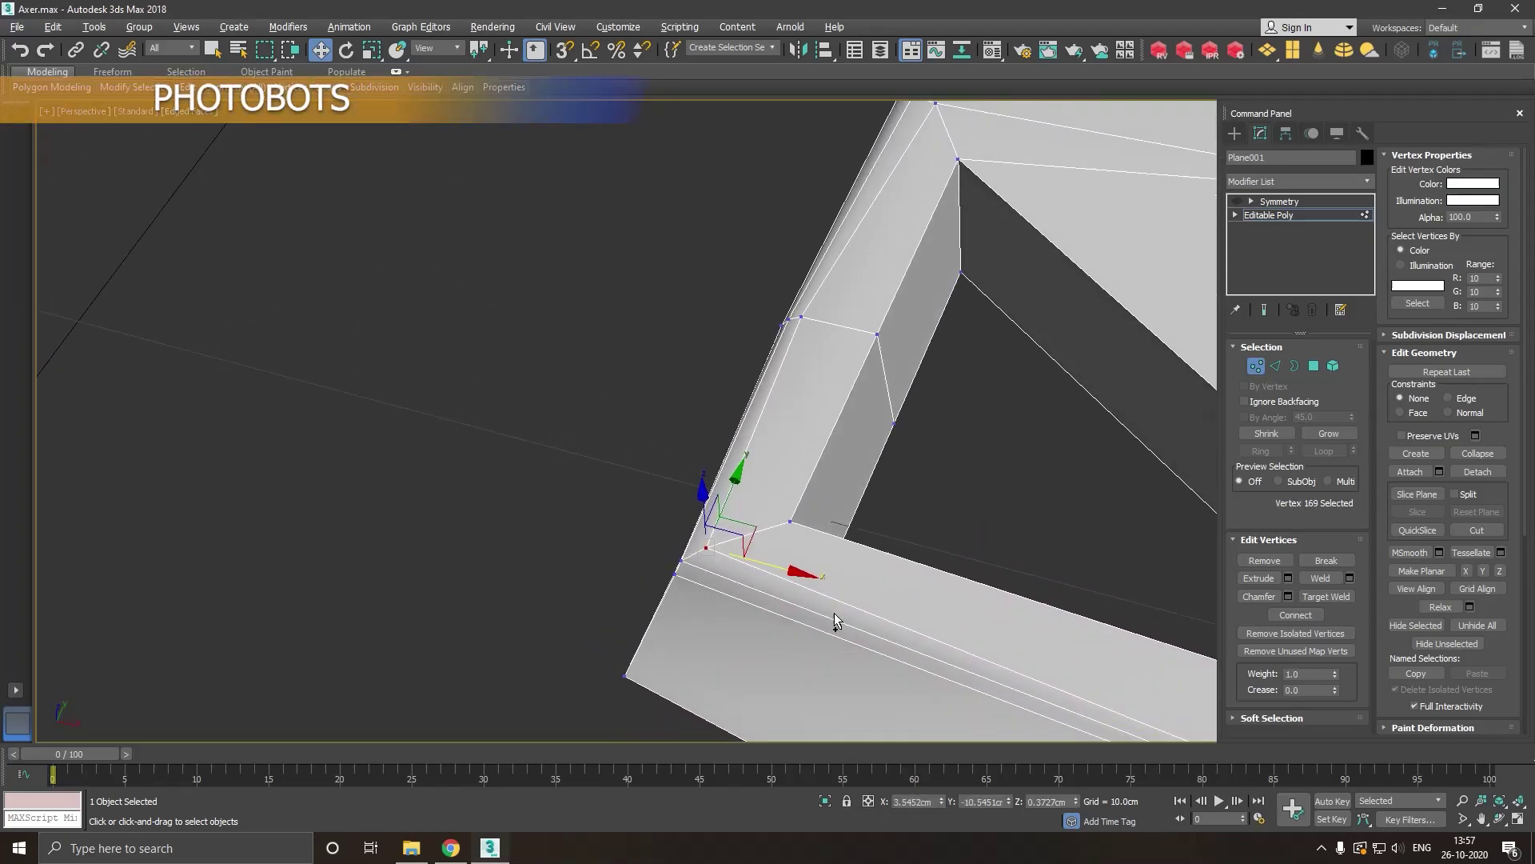
pyautogui.moveTo(784, 576); pyautogui.dragTo(767, 581)
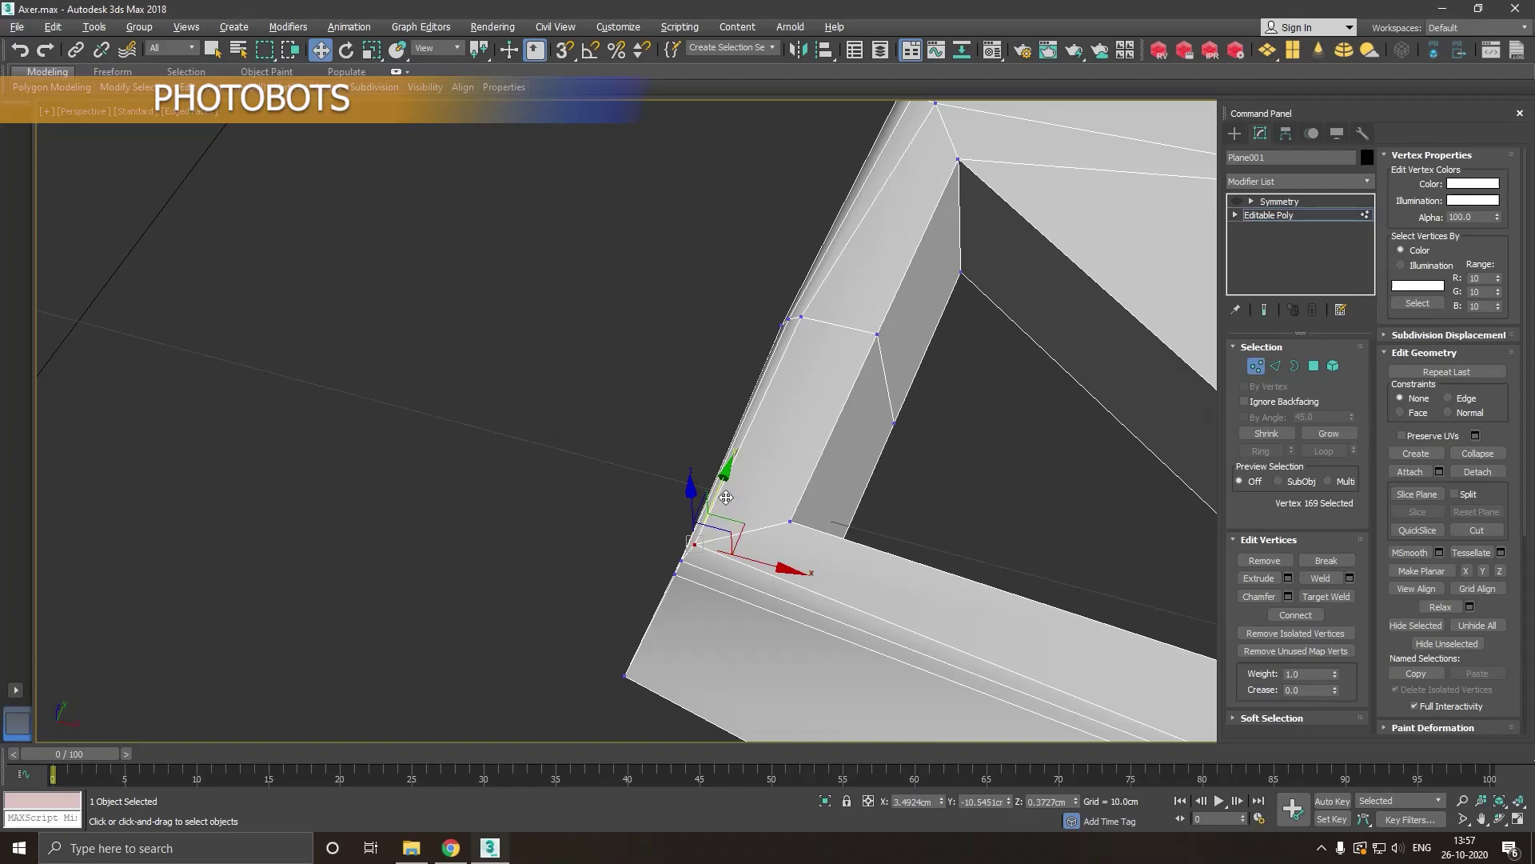
pyautogui.moveTo(714, 507); pyautogui.dragTo(713, 506)
# Clear the vertex selection and frame the whole axe head in the view.
pyautogui.moveTo(713, 505)
pyautogui.keyDown('alt'); pyautogui.mouseDown(button='middle')
pyautogui.moveTo(926, 550)
pyautogui.moveTo(823, 596)
pyautogui.moveTo(485, 489)
pyautogui.moveTo(834, 480)
pyautogui.mouseUp(button='middle'); pyautogui.keyUp('alt')
pyautogui.scroll(-5, 484, 490)
pyautogui.click(714, 369)
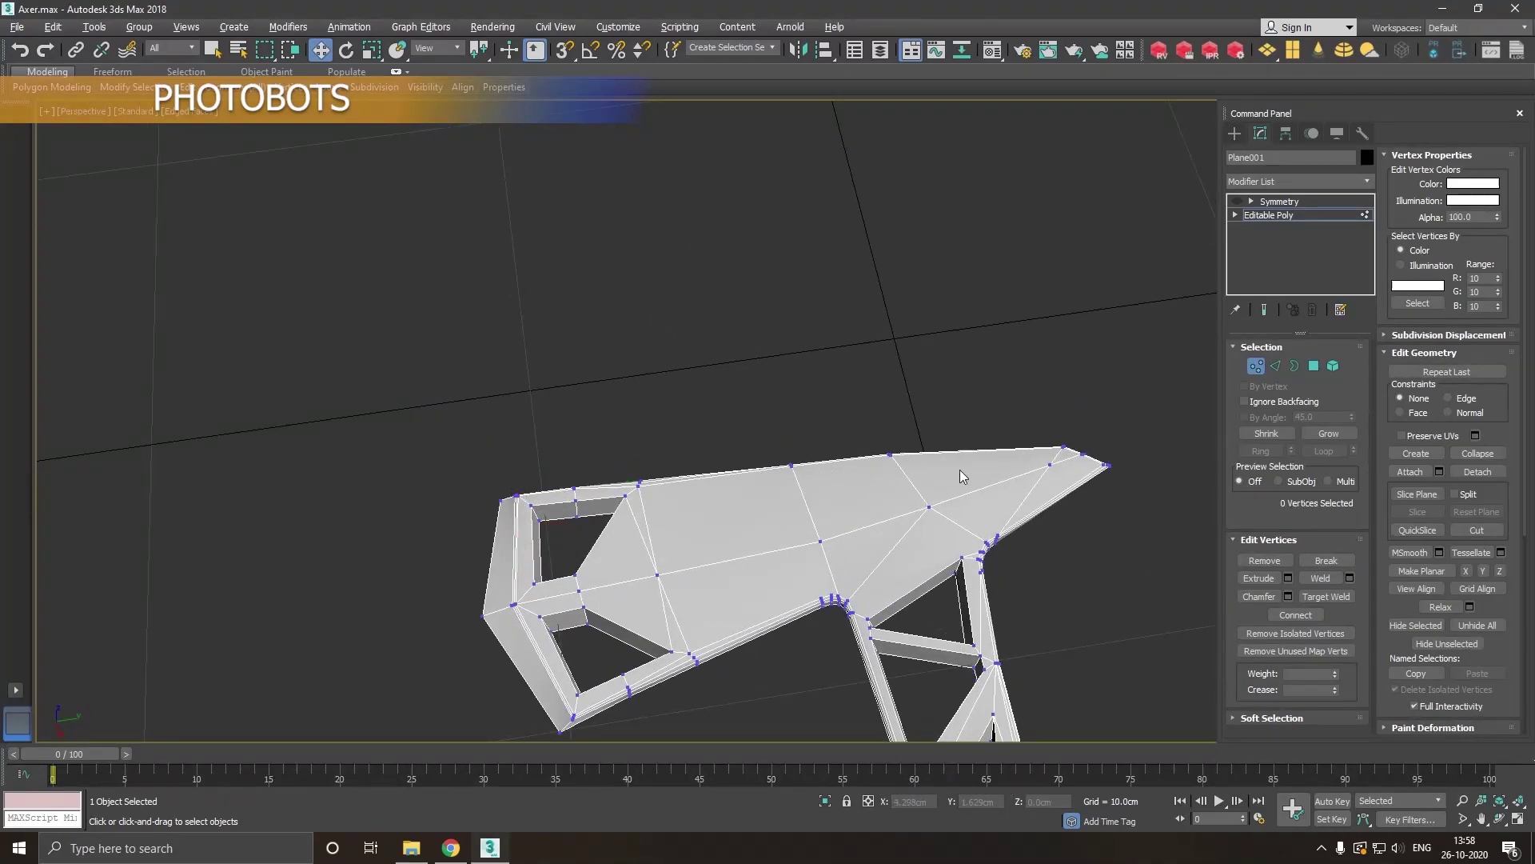
pyautogui.scroll(3, 890, 550)
pyautogui.moveTo(908, 559); pyautogui.dragTo(843, 438, button='middle')
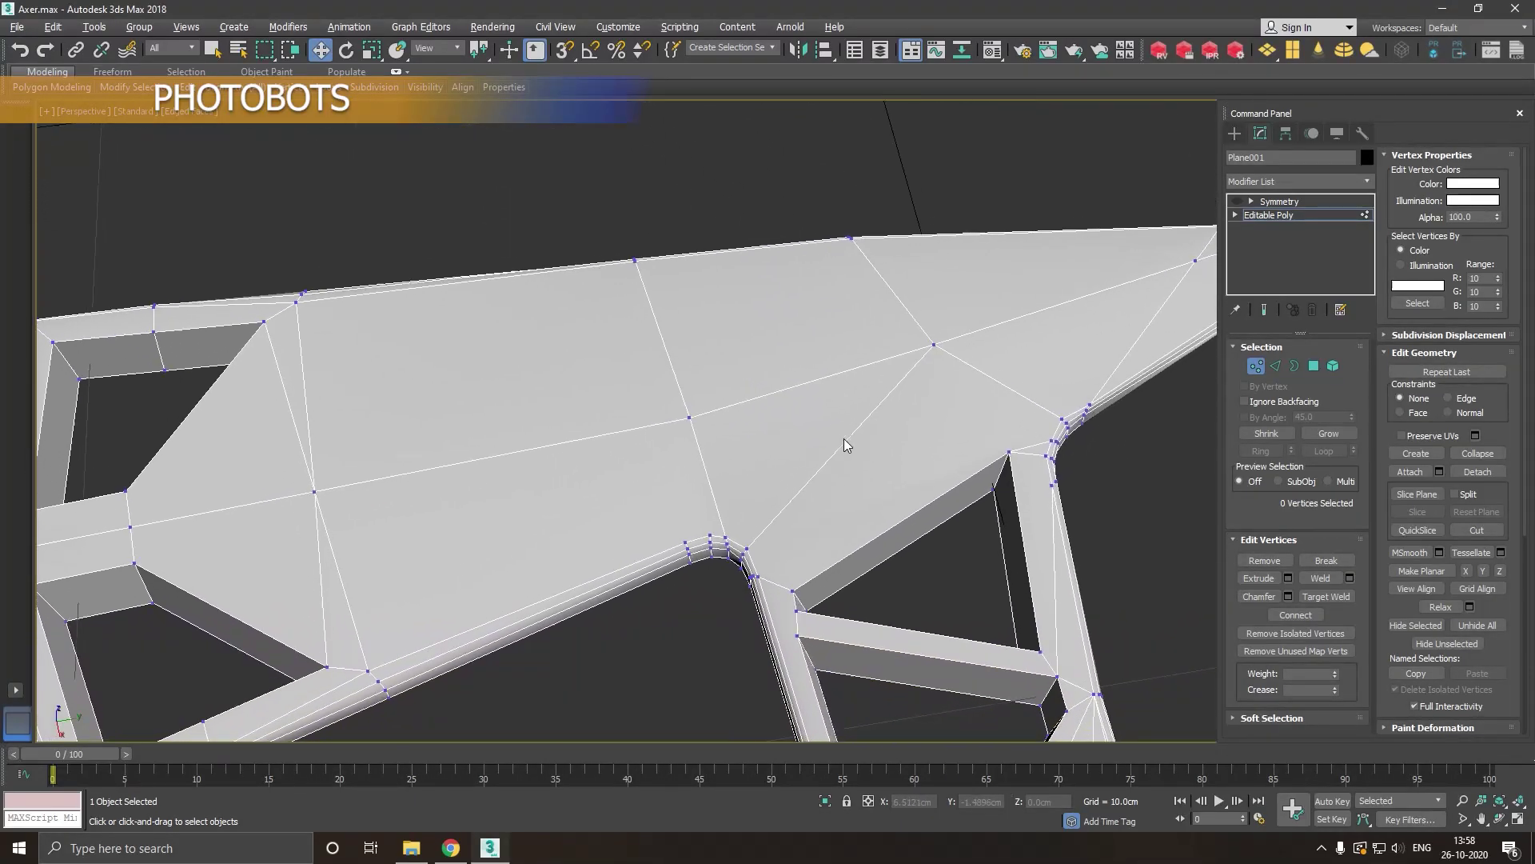
pyautogui.scroll(-2, 798, 463)
pyautogui.click(1281, 216)
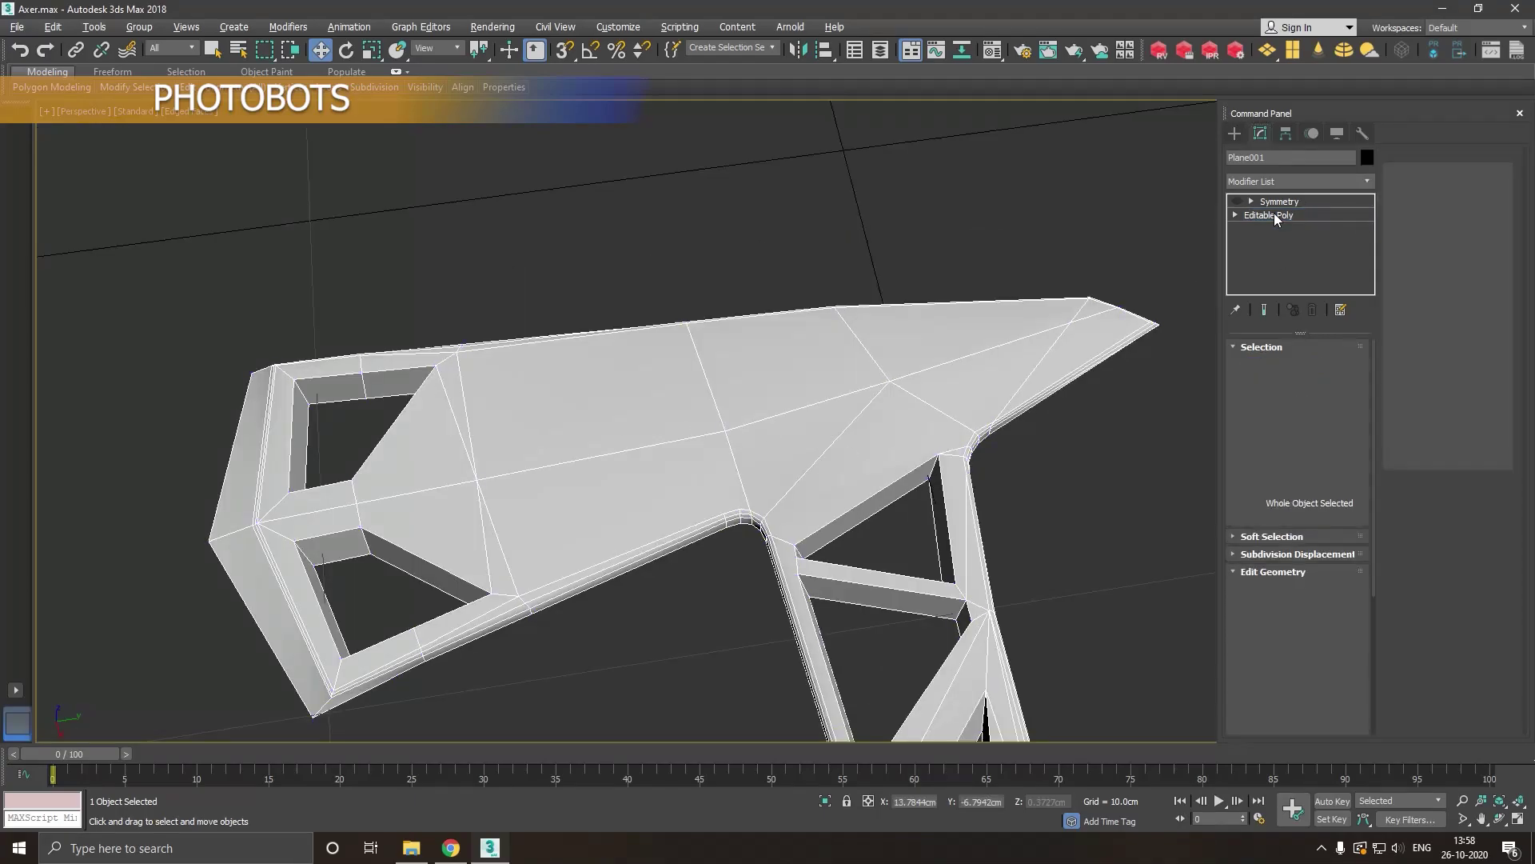
pyautogui.click(1273, 202)
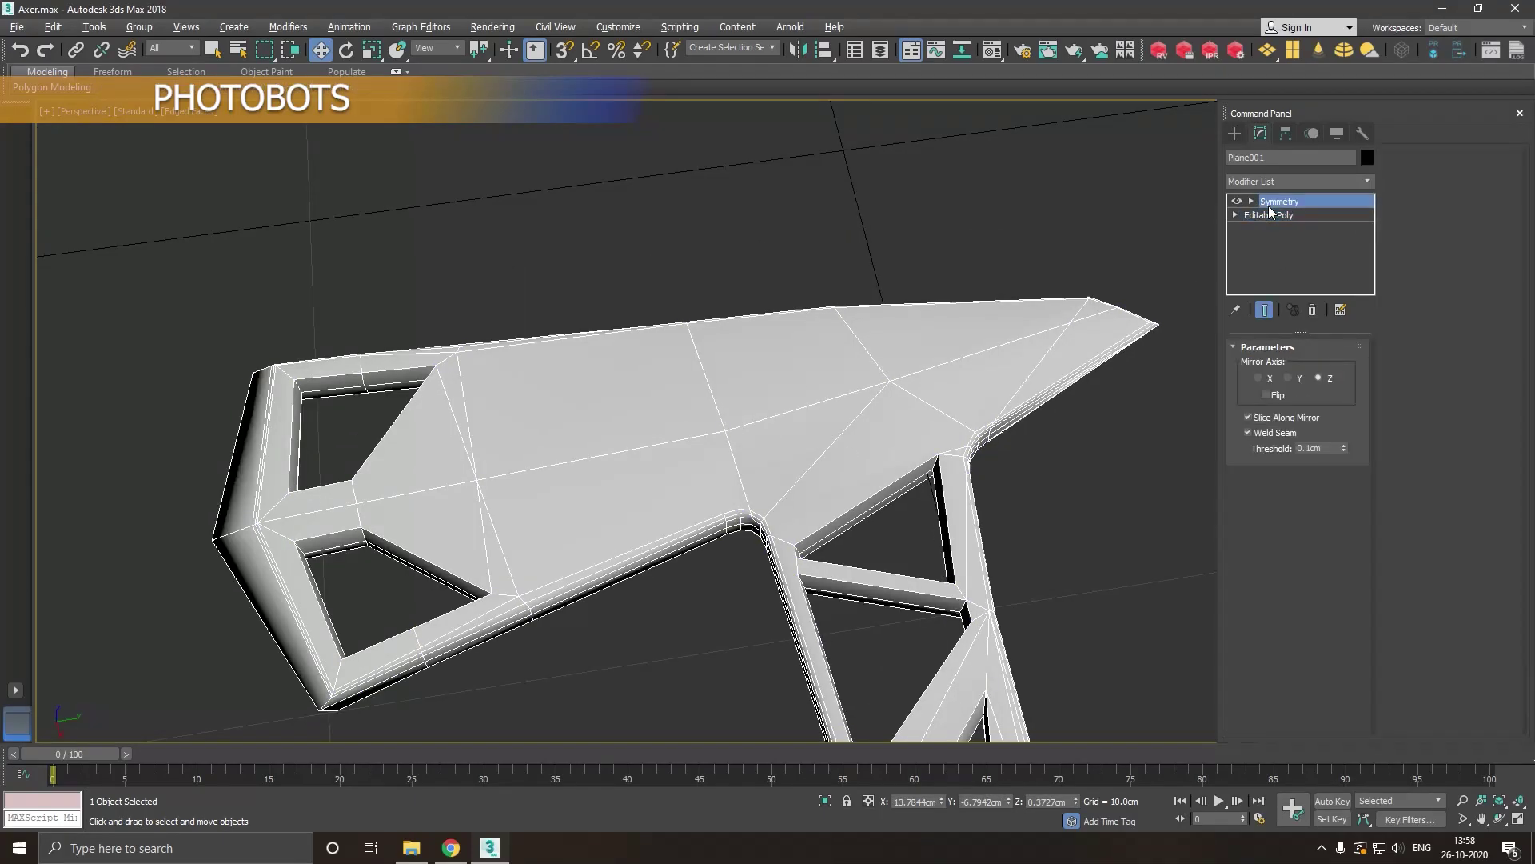
pyautogui.scroll(-3, 801, 256)
pyautogui.moveTo(811, 248)
pyautogui.keyDown('alt'); pyautogui.mouseDown(button='middle')
pyautogui.moveTo(942, 302)
pyautogui.moveTo(949, 323)
pyautogui.moveTo(908, 342)
pyautogui.moveTo(774, 282)
pyautogui.moveTo(751, 290)
pyautogui.mouseUp(button='middle'); pyautogui.keyUp('alt')
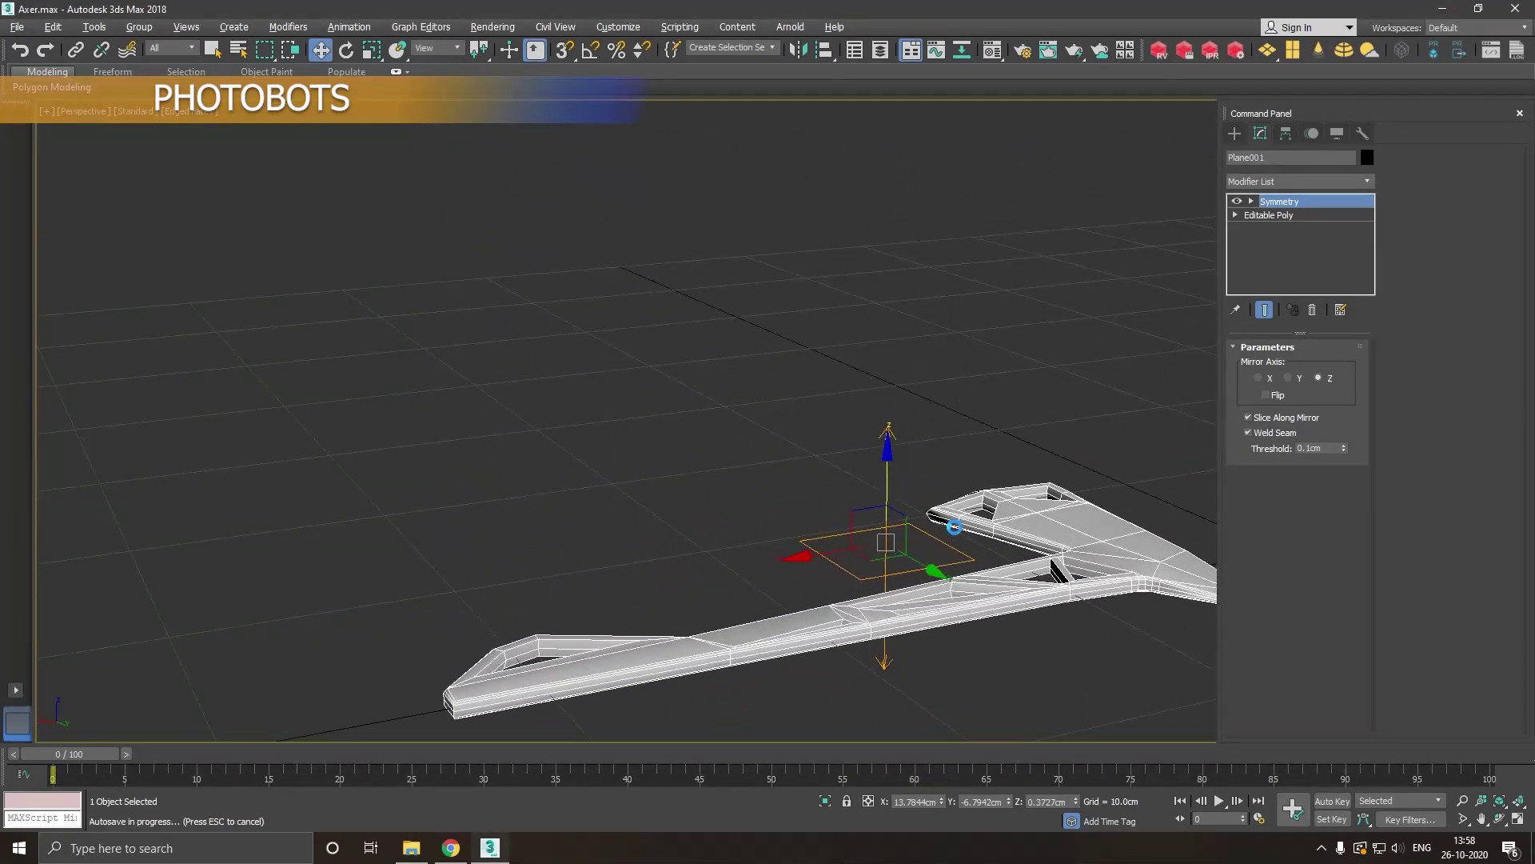
pyautogui.keyDown('alt'); pyautogui.moveTo(969, 428); pyautogui.dragTo(1032, 484, button='middle'); pyautogui.keyUp('alt')
pyautogui.scroll(2, 1048, 520)
pyautogui.scroll(2, 1058, 518)
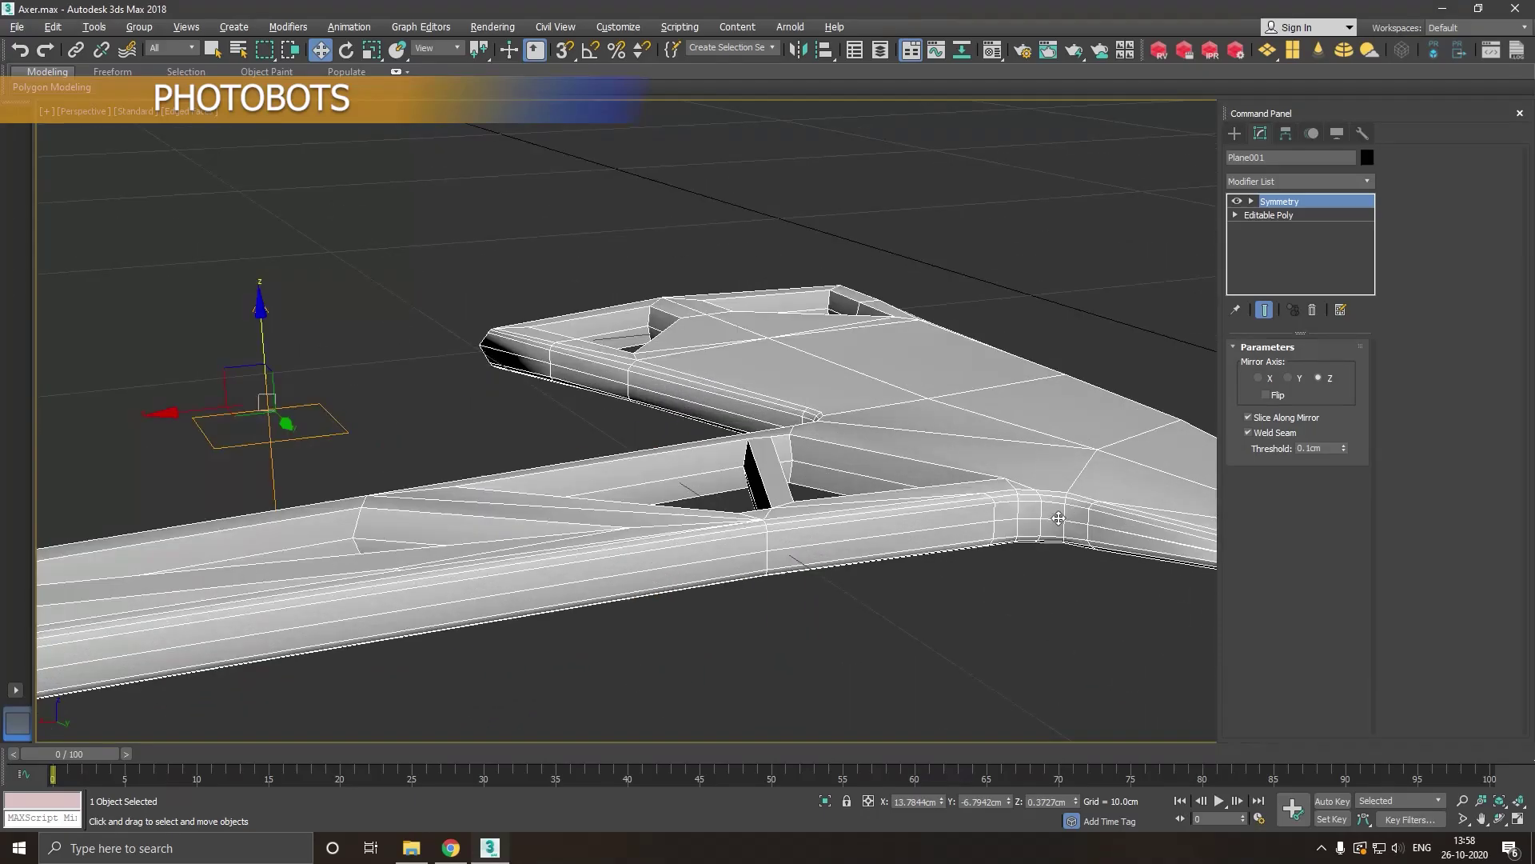
pyautogui.scroll(-3, 1058, 521)
pyautogui.moveTo(1054, 524)
pyautogui.keyDown('alt'); pyautogui.mouseDown(button='middle')
pyautogui.moveTo(1045, 439)
pyautogui.moveTo(1048, 456)
pyautogui.moveTo(1155, 449)
pyautogui.moveTo(1213, 528)
pyautogui.moveTo(1168, 558)
pyautogui.mouseUp(button='middle'); pyautogui.keyUp('alt')
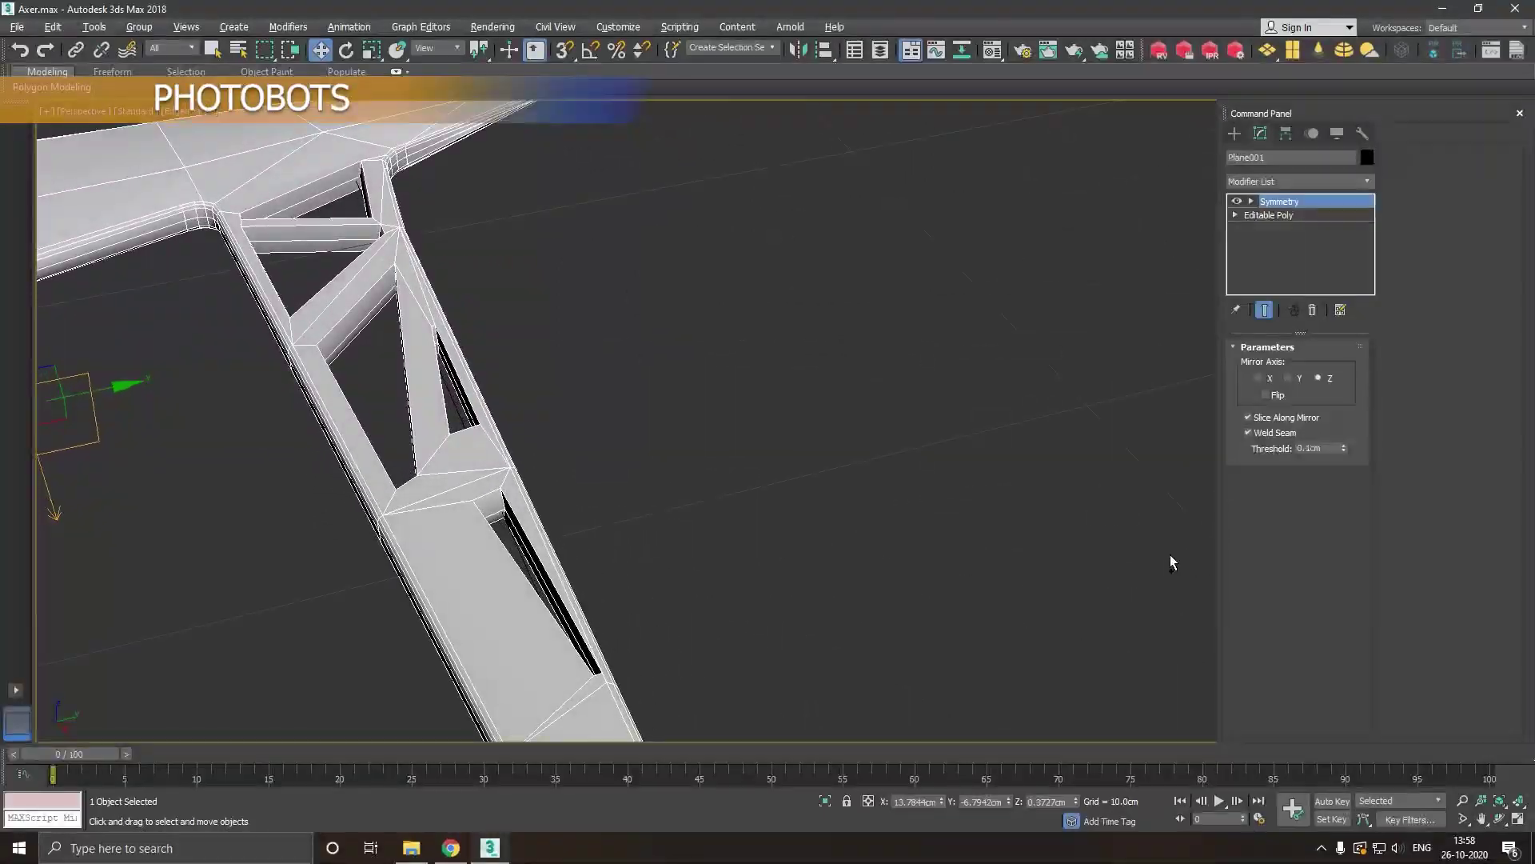
pyautogui.scroll(-3, 1069, 546)
pyautogui.keyDown('alt'); pyautogui.moveTo(1068, 544); pyautogui.dragTo(902, 524, button='middle'); pyautogui.keyUp('alt')
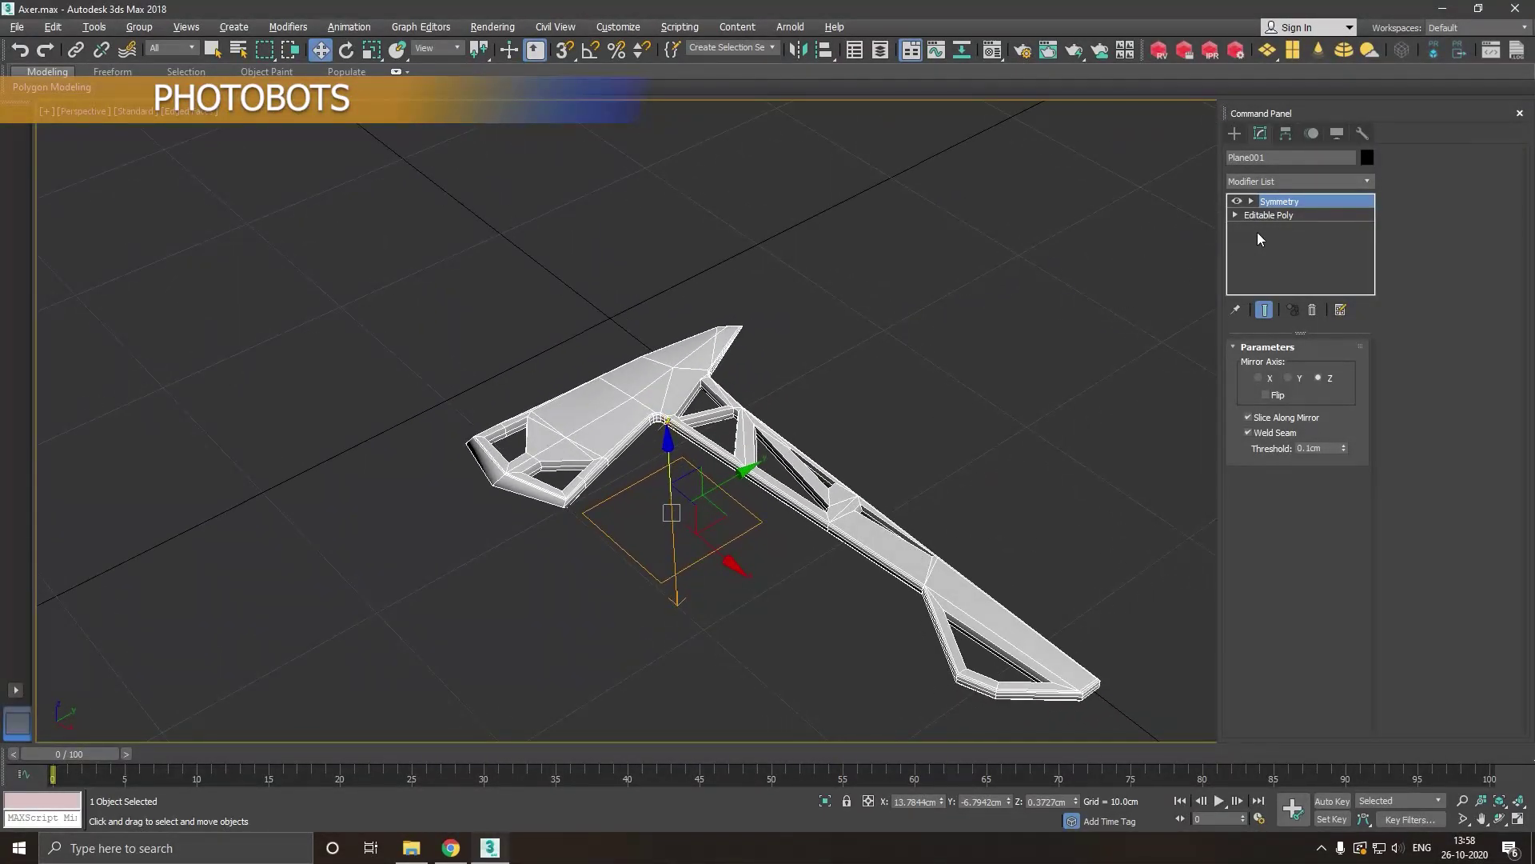
pyautogui.click(1257, 216)
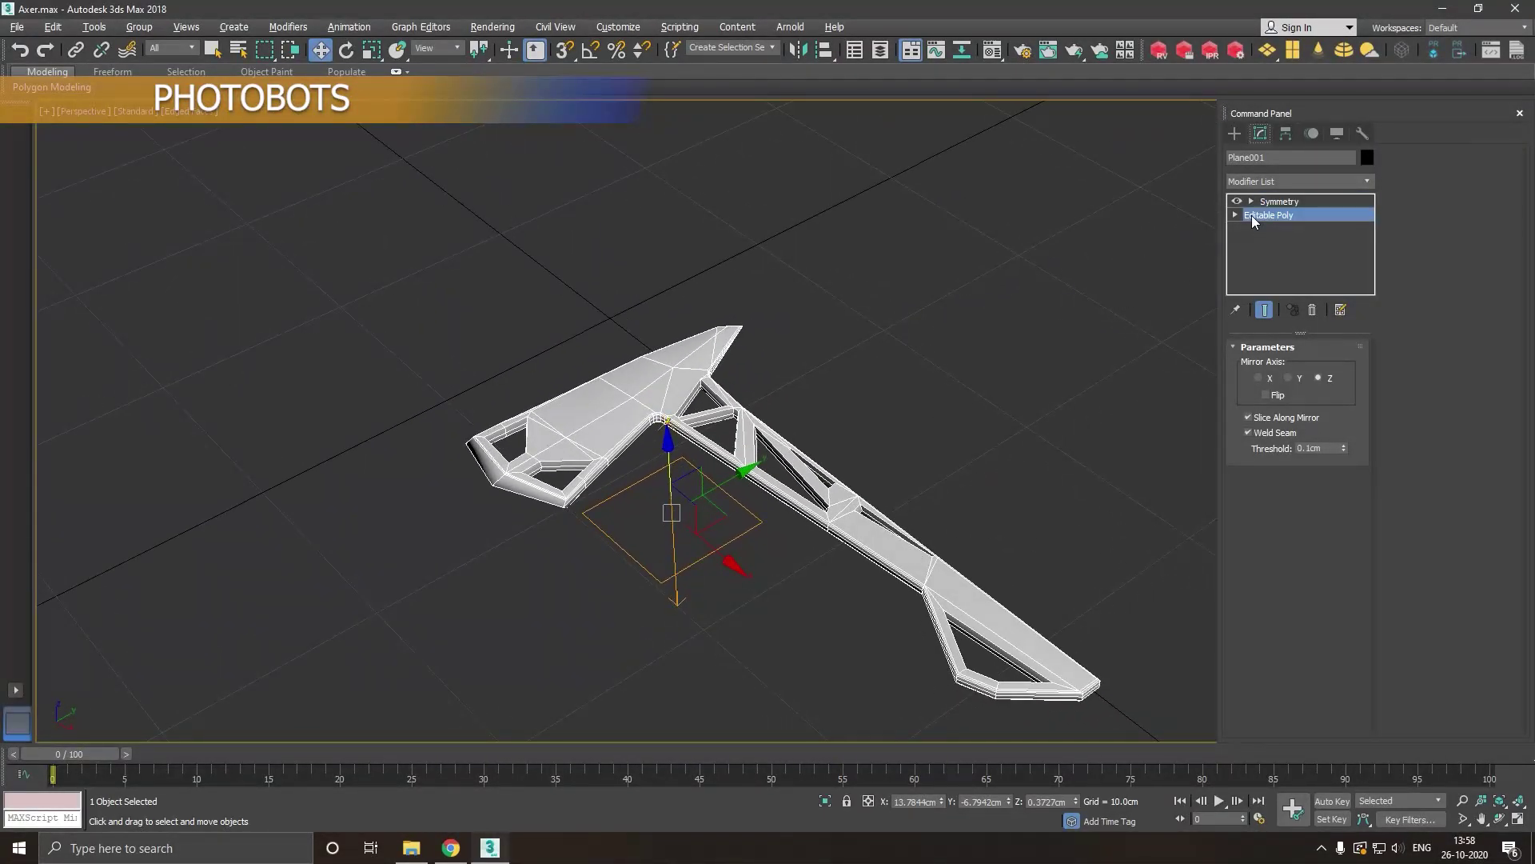
# Select the rim edge loops of the upper and lower holes in the axe head.
pyautogui.click(989, 323)
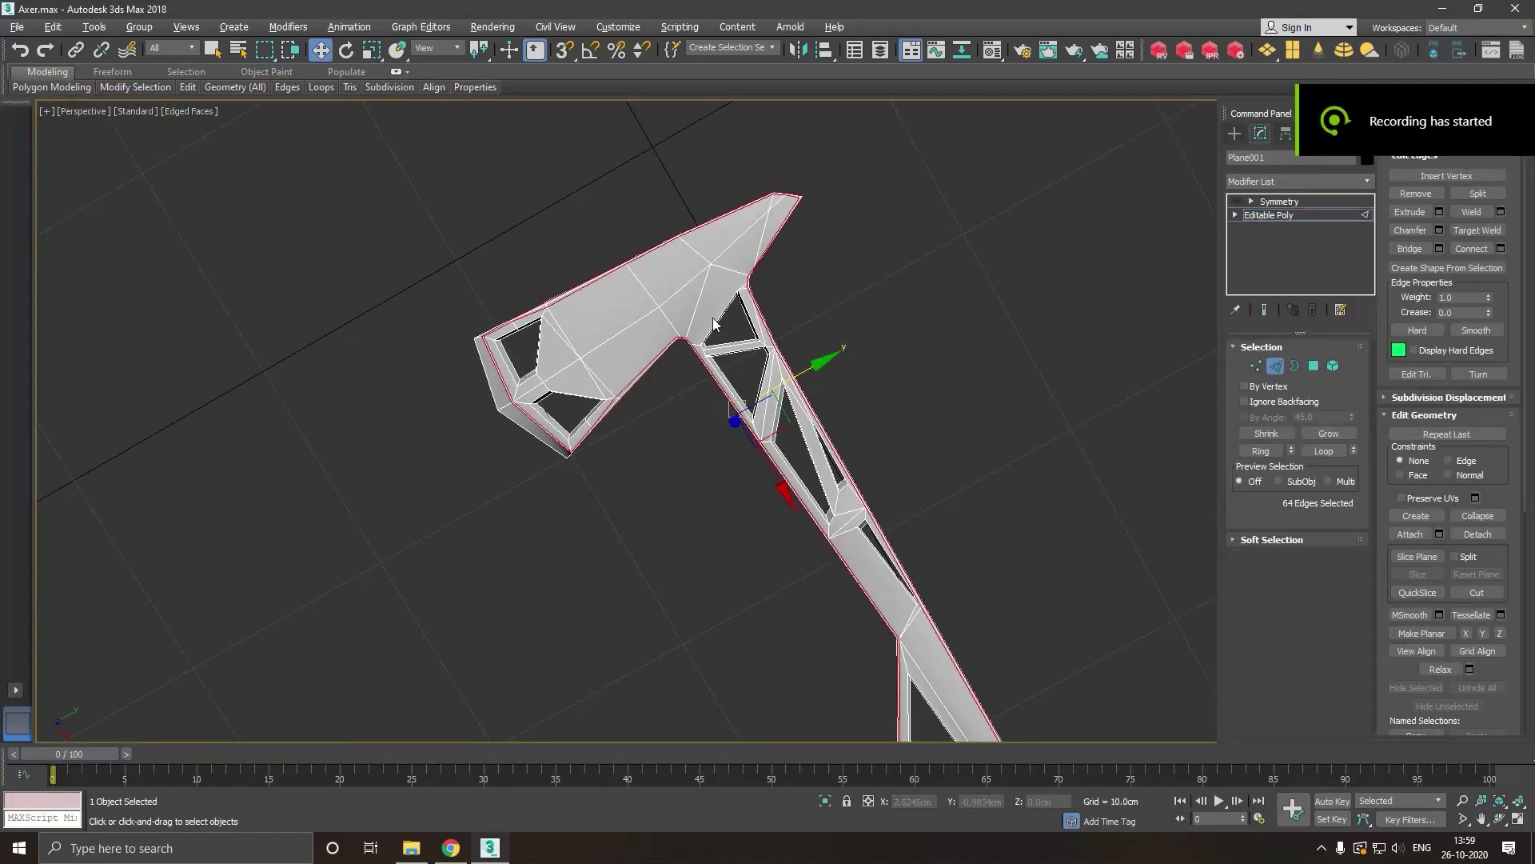
pyautogui.scroll(3, 537, 389)
pyautogui.scroll(4, 536, 388)
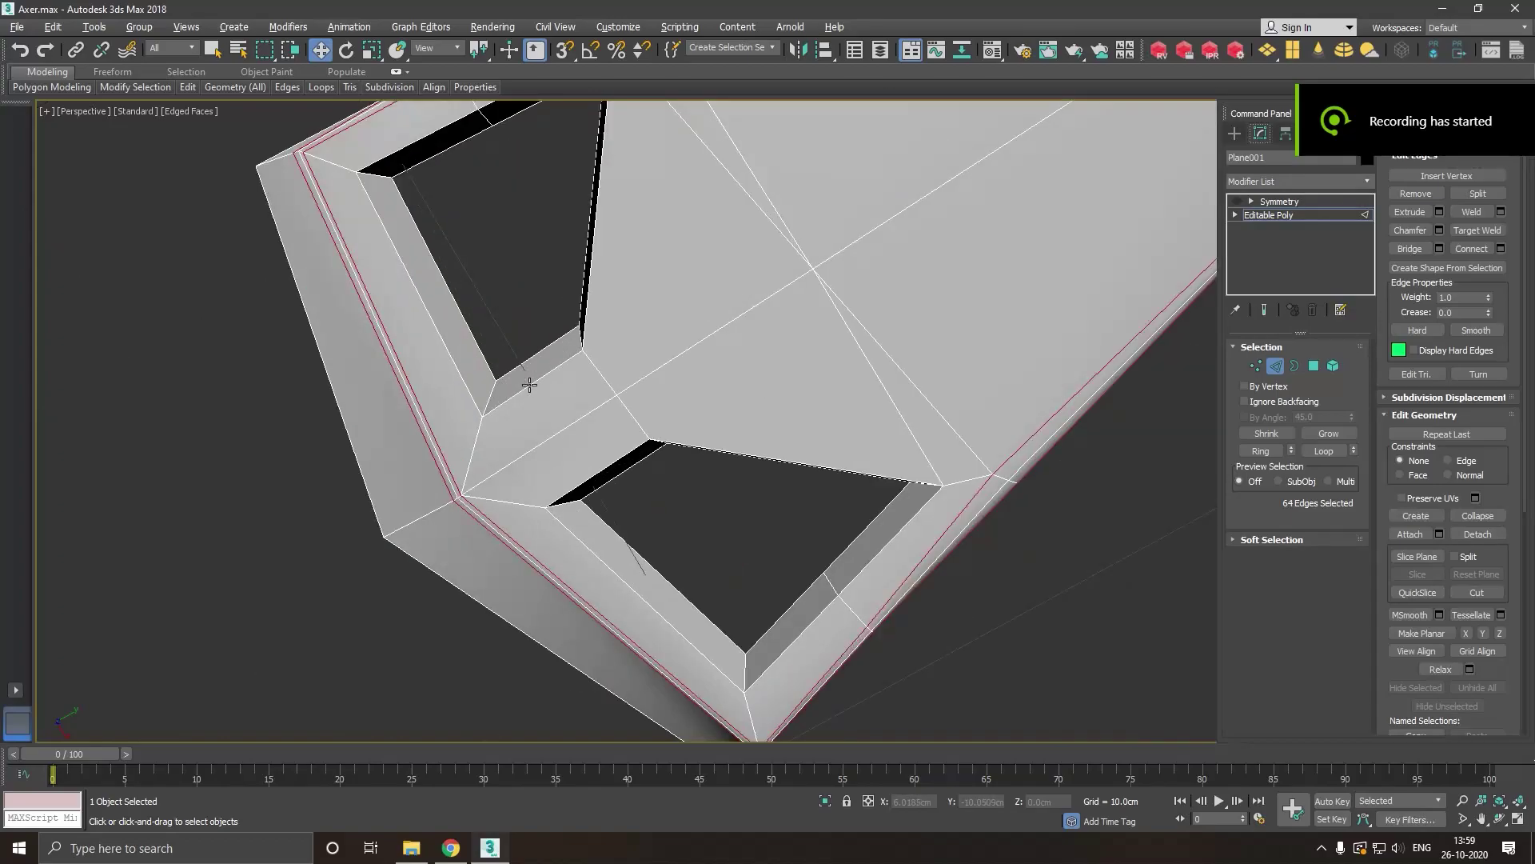
pyautogui.click(521, 400)
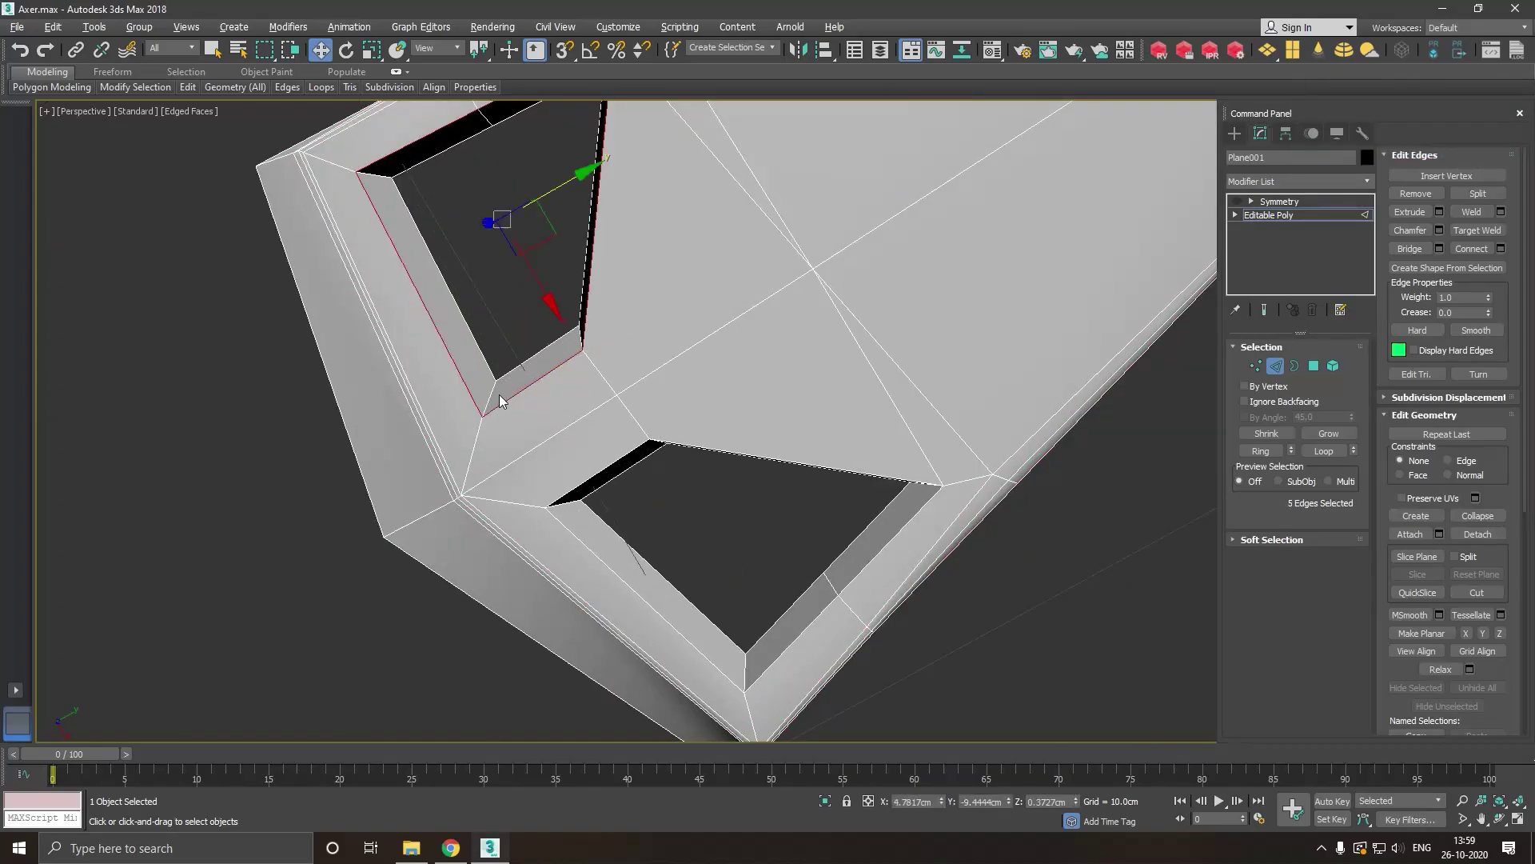
pyautogui.moveTo(526, 386)
pyautogui.keyDown('alt'); pyautogui.mouseDown(button='middle')
pyautogui.moveTo(557, 382)
pyautogui.moveTo(629, 444)
pyautogui.mouseUp(button='middle'); pyautogui.keyUp('alt')
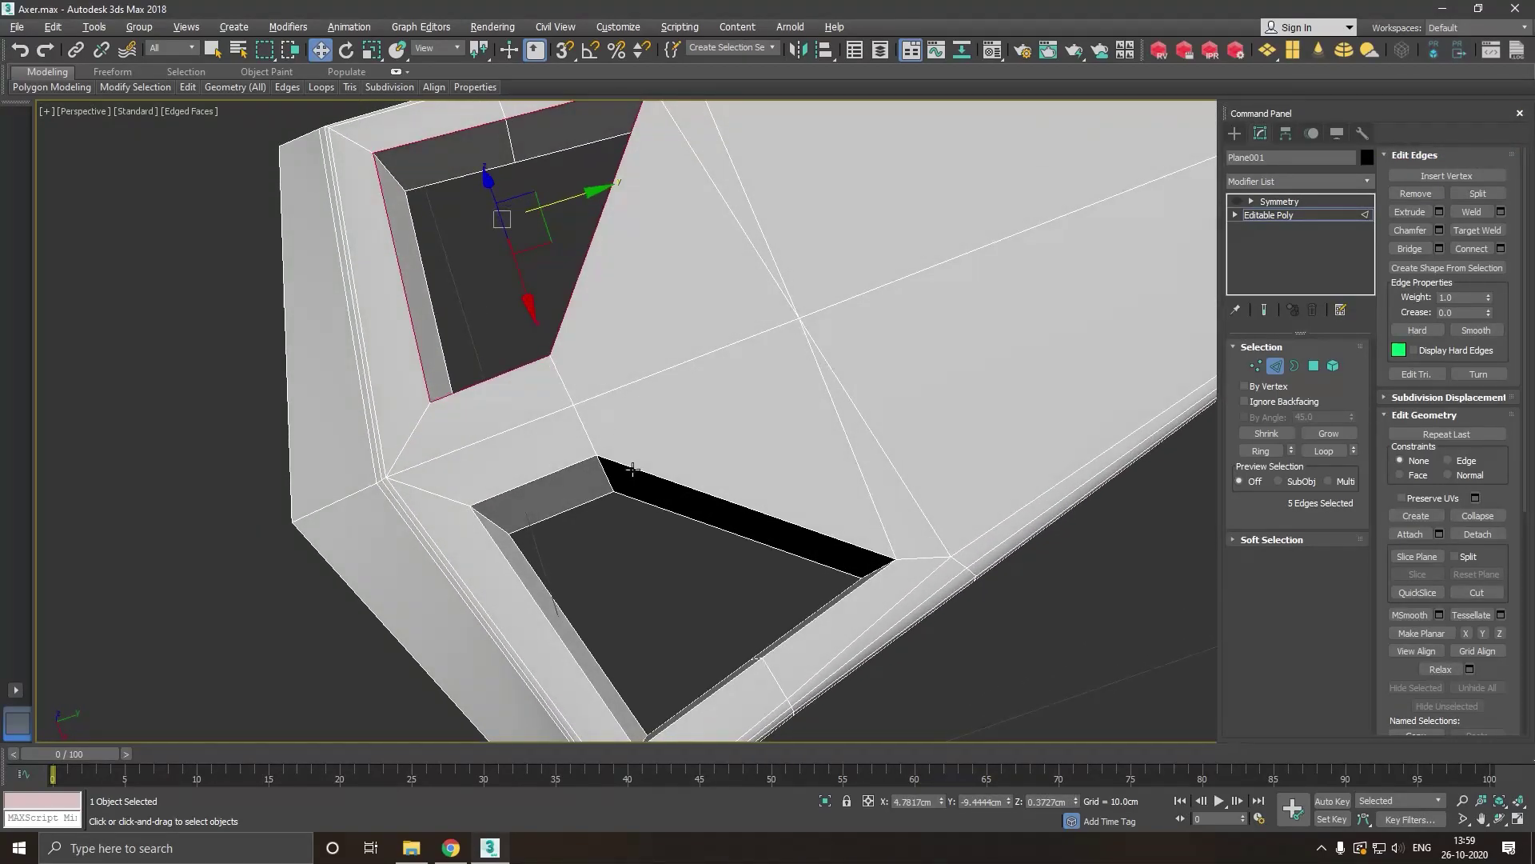
pyautogui.keyDown('ctrl'); pyautogui.doubleClick(630, 469); pyautogui.keyUp('ctrl')
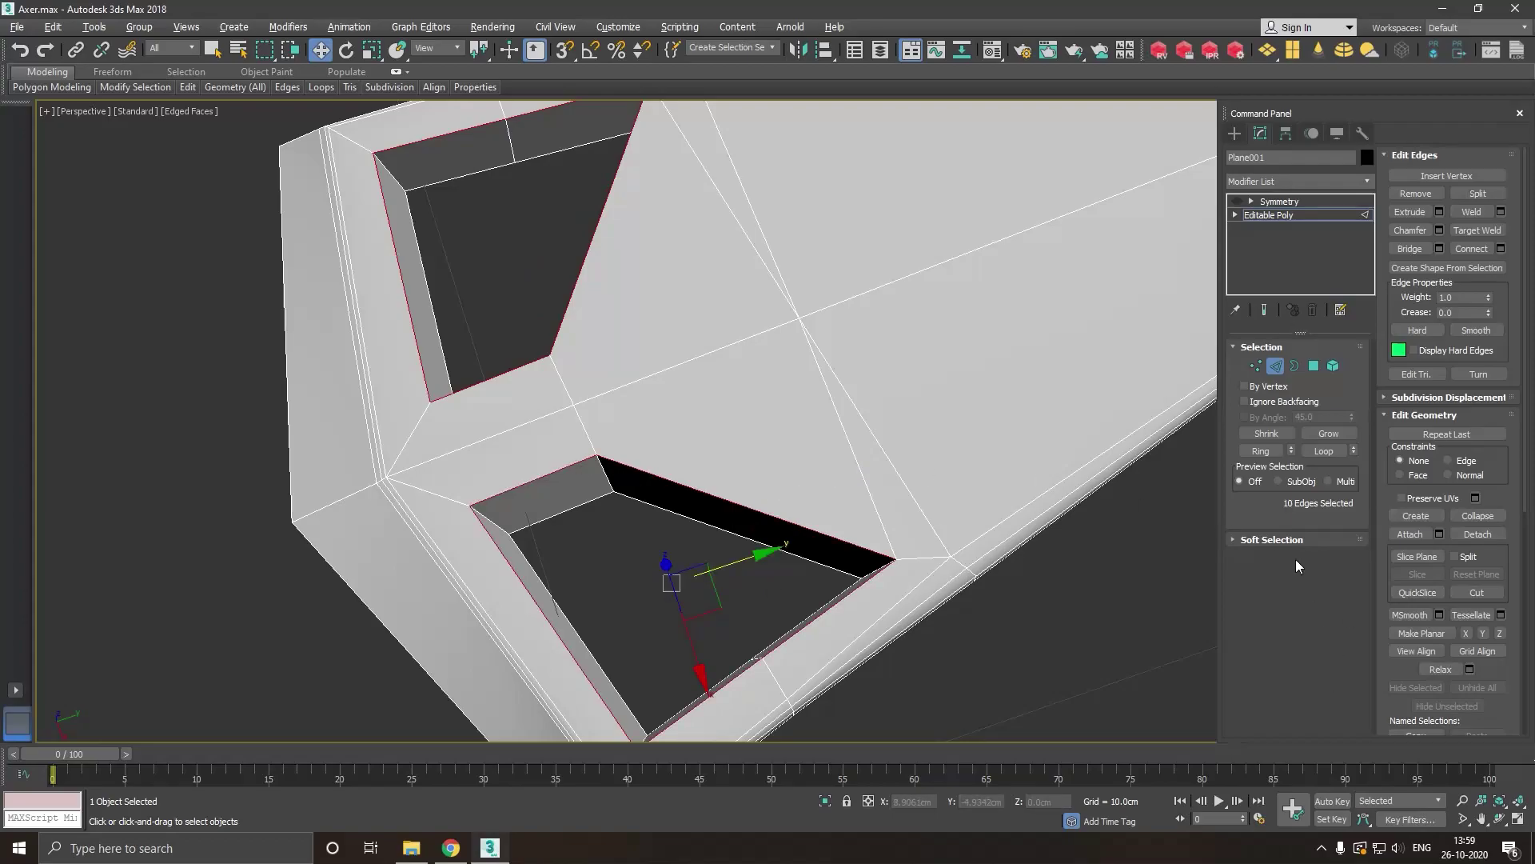
# Preview a chamfer on the hole edges, trying 2 segments before settling on 1 segment.
pyautogui.click(1439, 231)
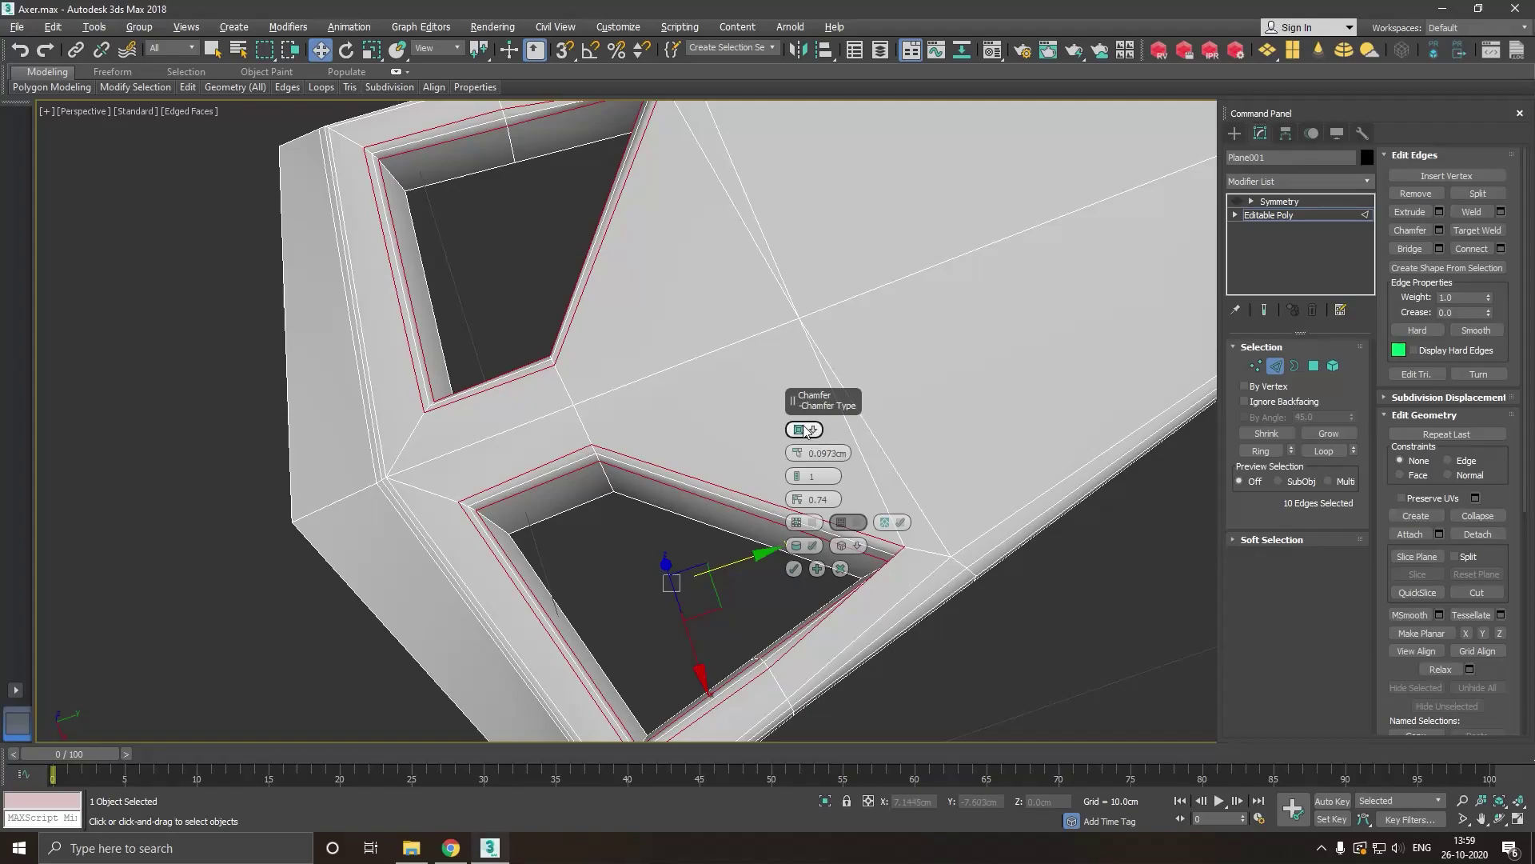
pyautogui.keyDown('alt'); pyautogui.moveTo(925, 541); pyautogui.dragTo(918, 464, button='middle'); pyautogui.keyUp('alt')
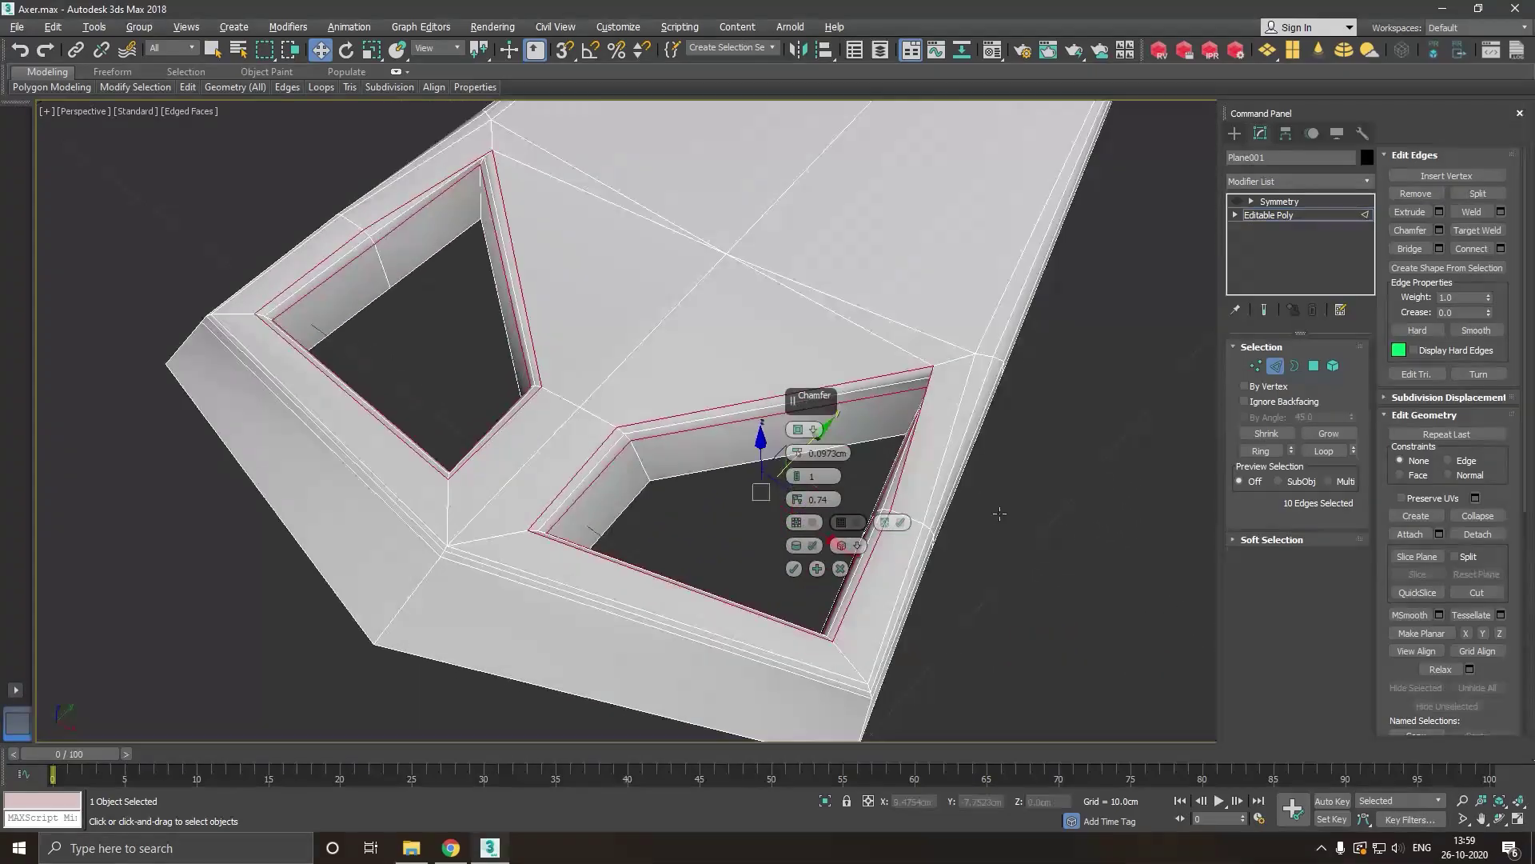
pyautogui.click(803, 430)
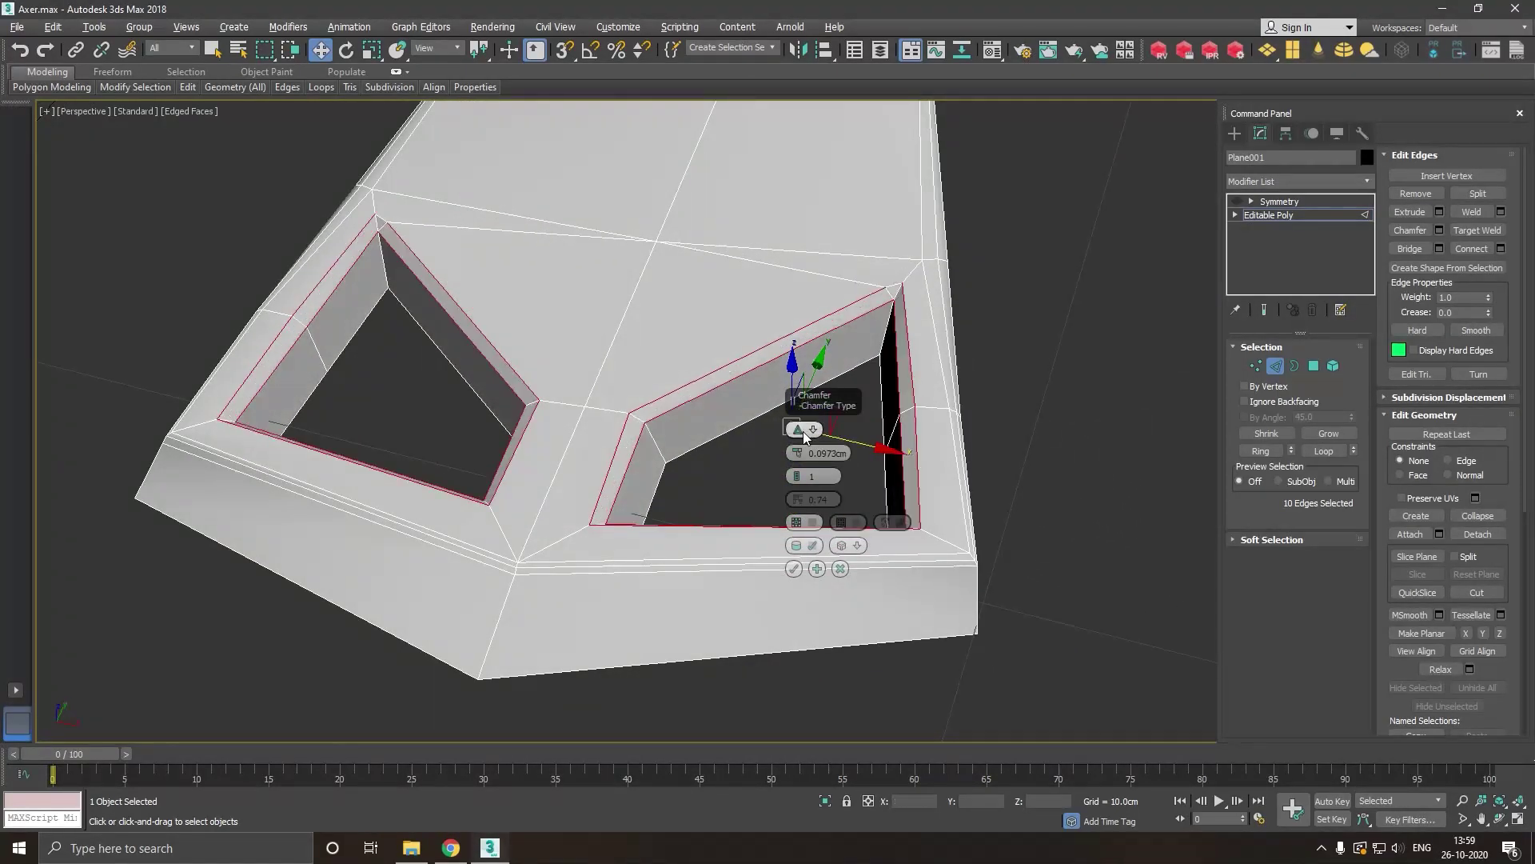
pyautogui.moveTo(798, 472); pyautogui.dragTo(798, 467)
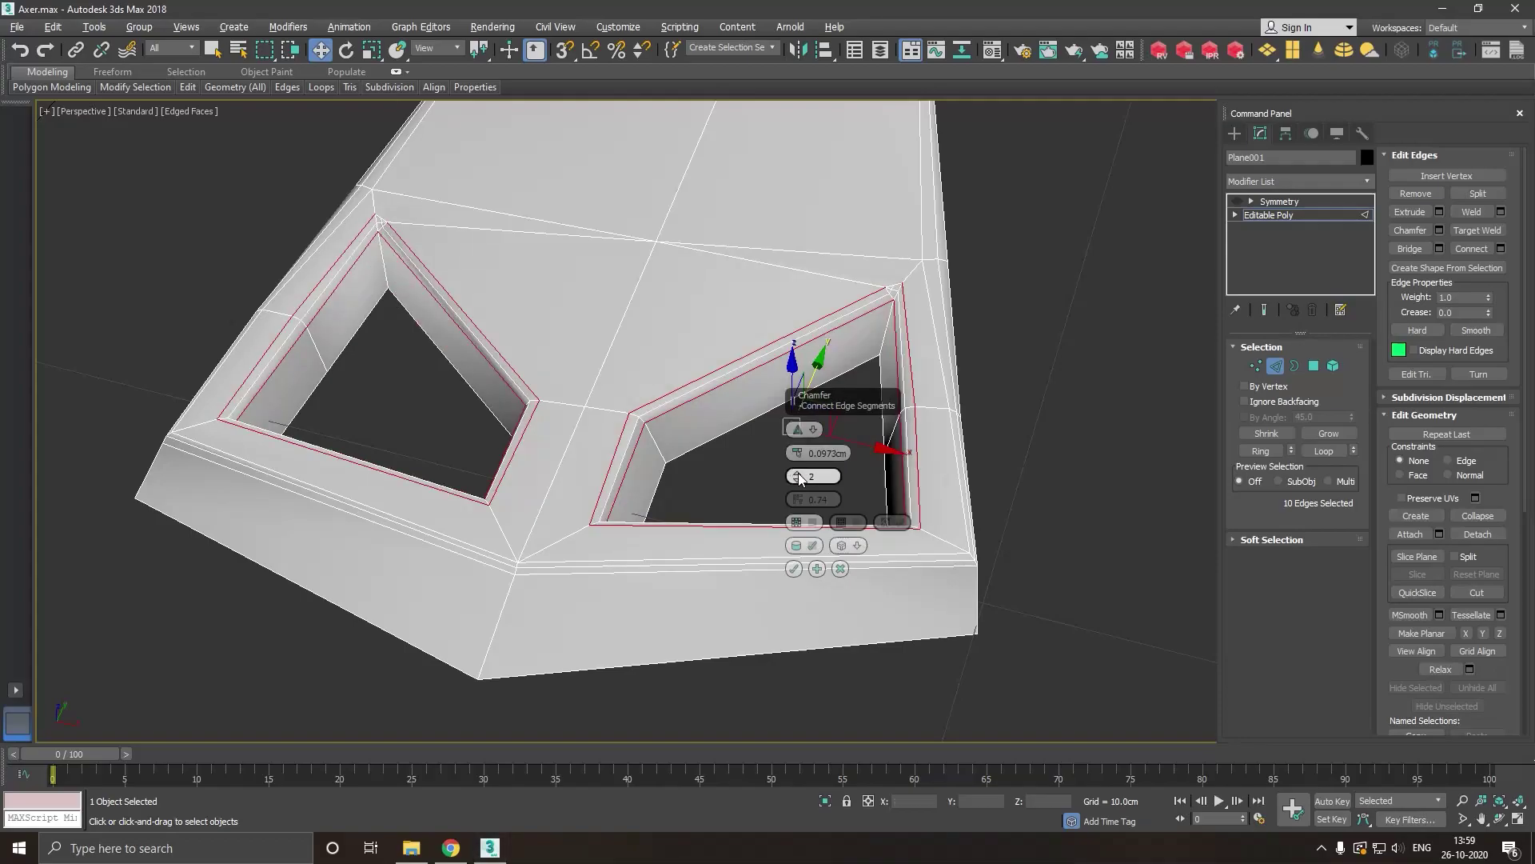
pyautogui.click(792, 430)
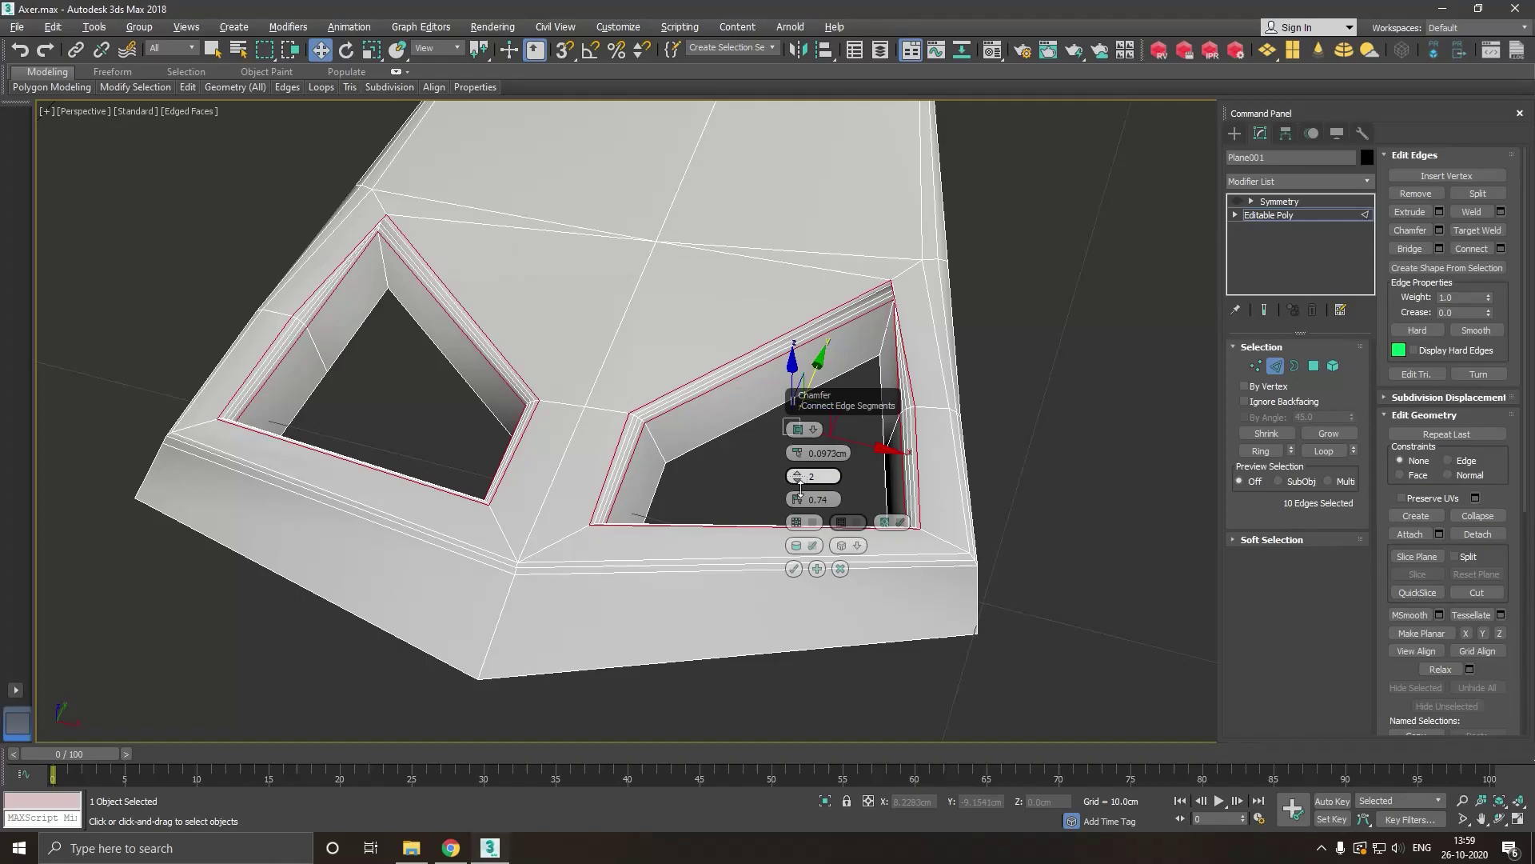
pyautogui.moveTo(798, 477); pyautogui.dragTo(795, 456)
# Narrow the 1-segment chamfer to 0.0573cm and commit it.
pyautogui.click(795, 457)
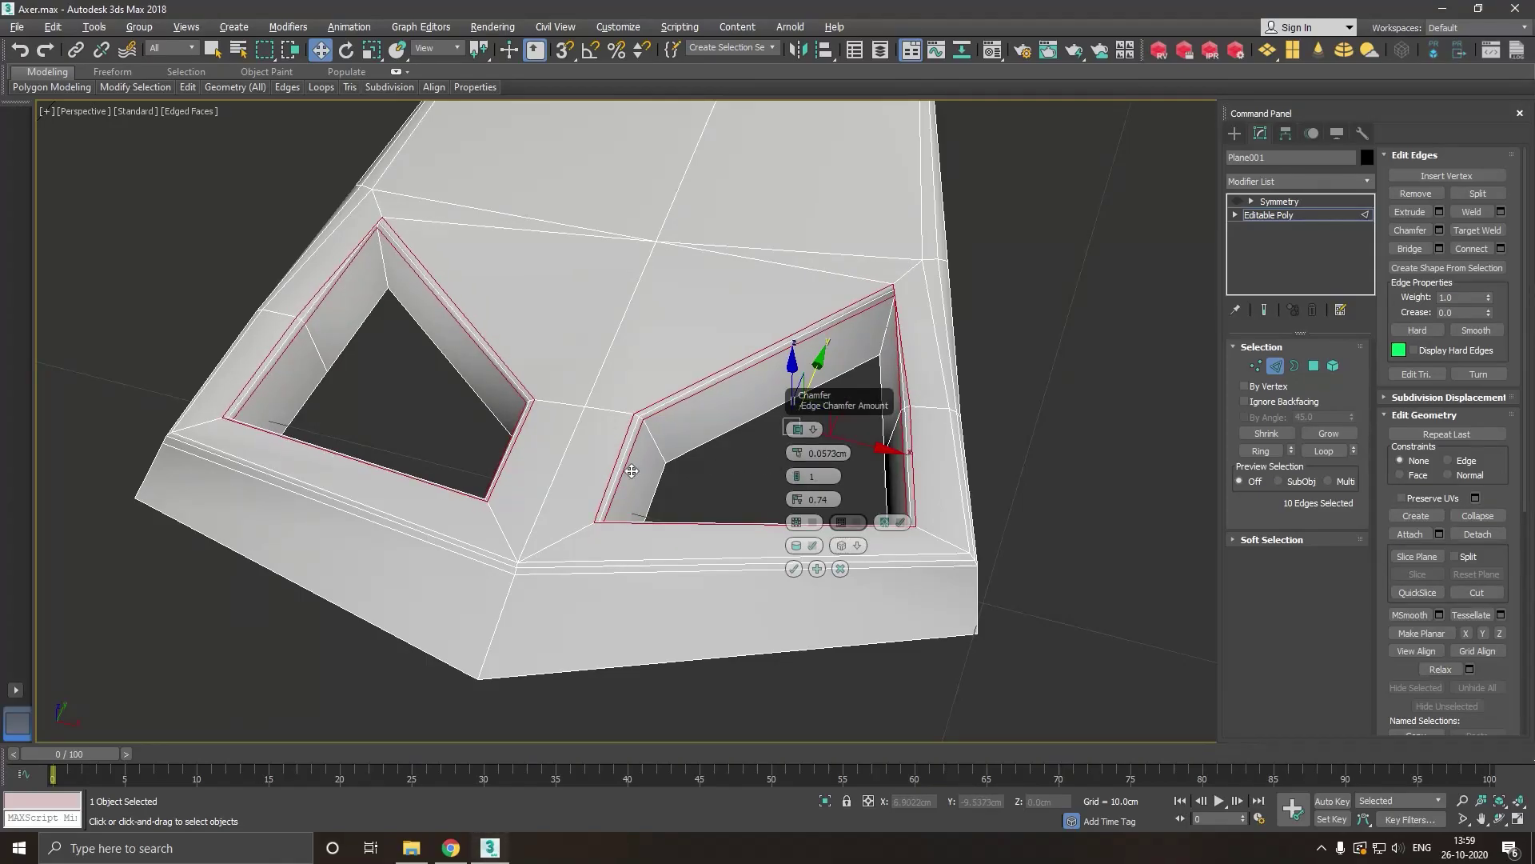
pyautogui.moveTo(795, 456)
pyautogui.mouseDown(button='middle')
pyautogui.moveTo(590, 549)
pyautogui.moveTo(666, 534)
pyautogui.mouseUp(button='middle')
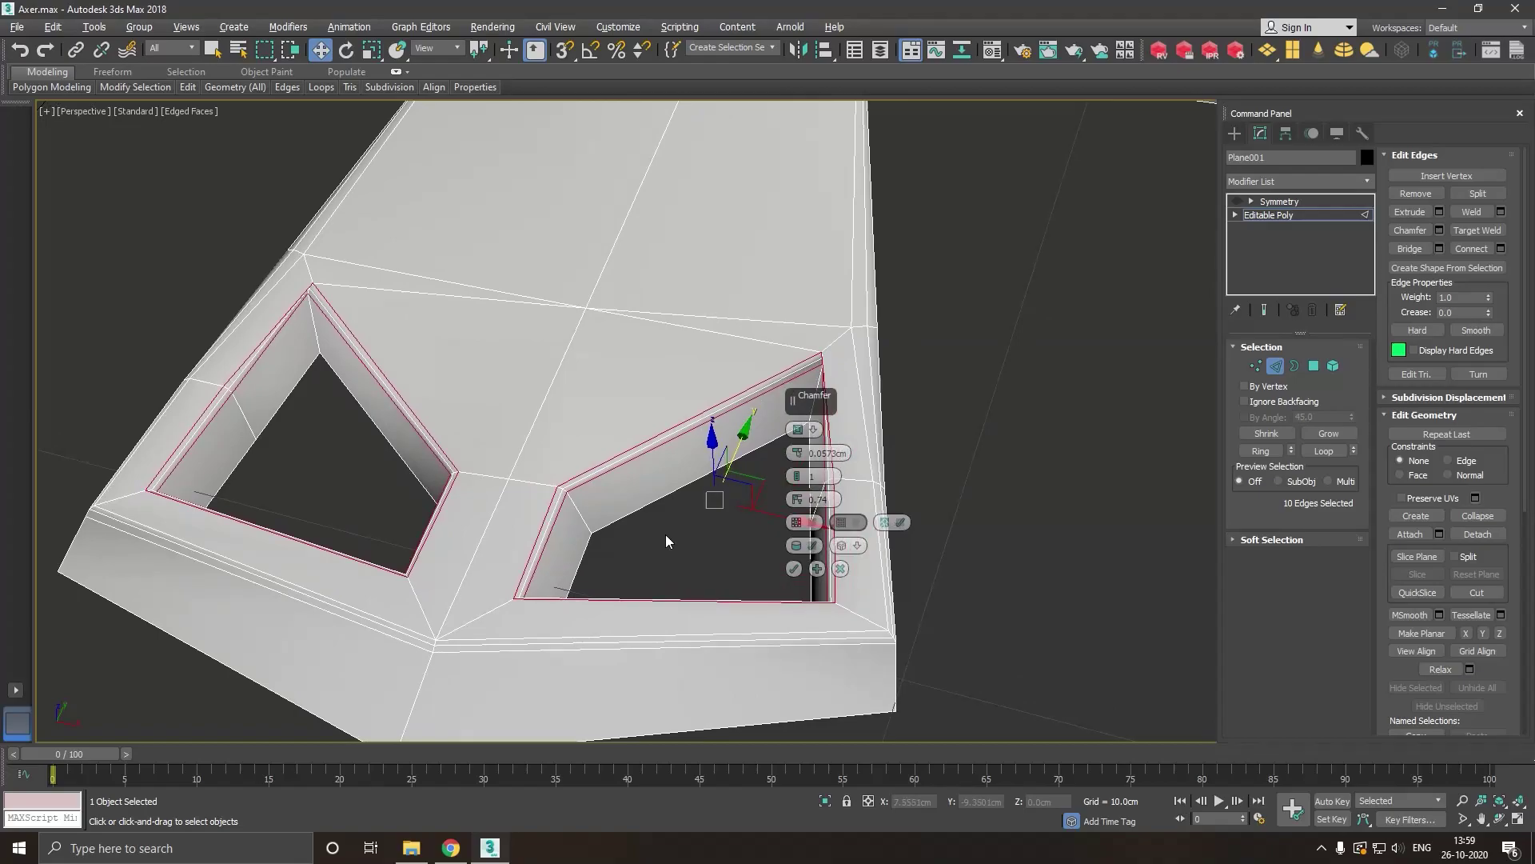
pyautogui.click(795, 569)
pyautogui.scroll(2, 814, 382)
pyautogui.scroll(2, 814, 382)
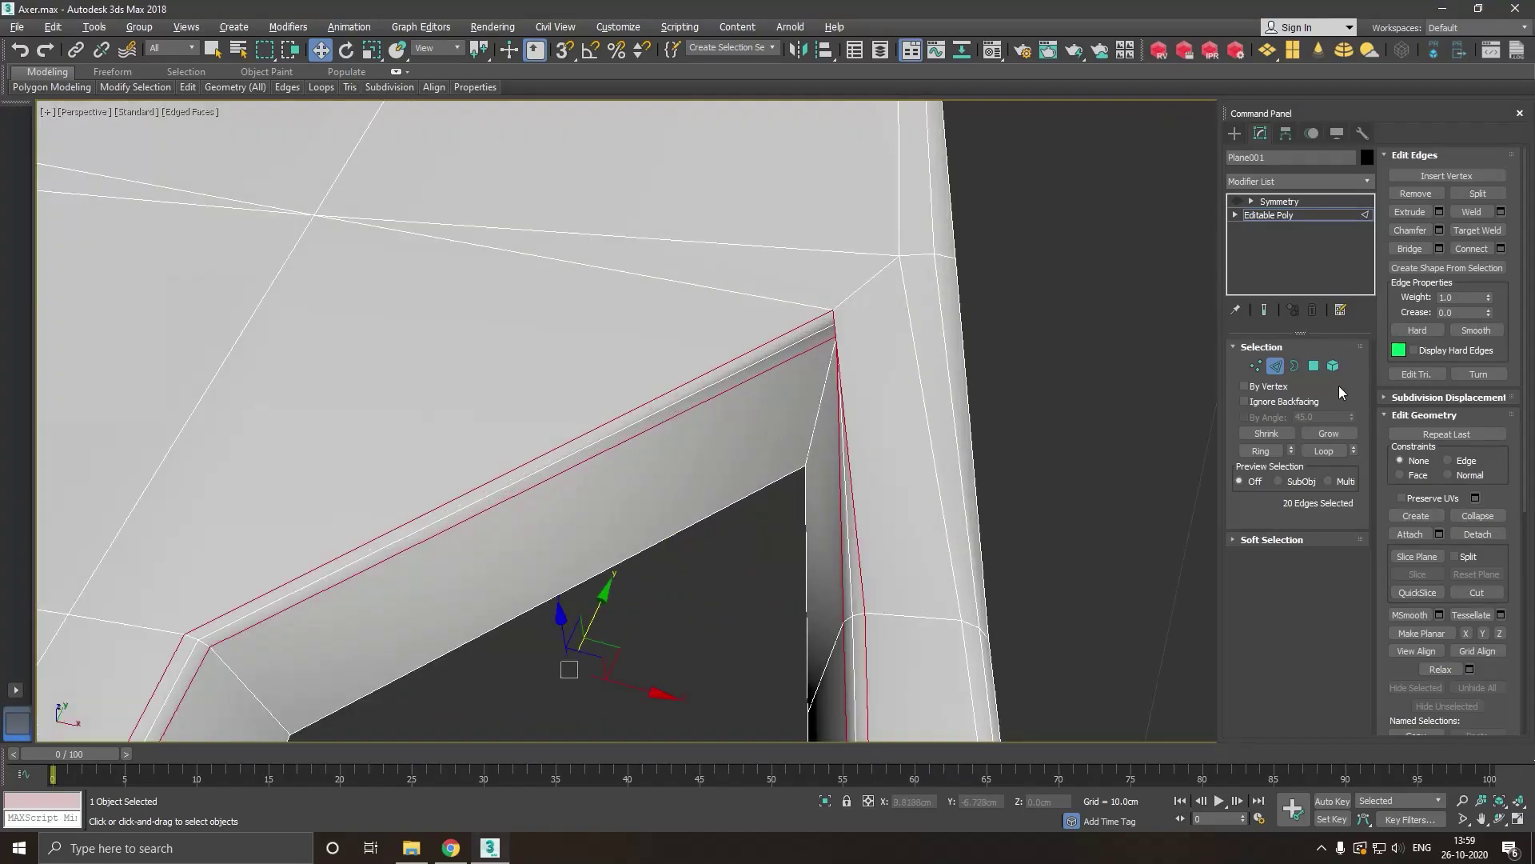
pyautogui.click(1255, 370)
# Nudge the right opening's corner vertex slightly along X and Y.
pyautogui.click(832, 309)
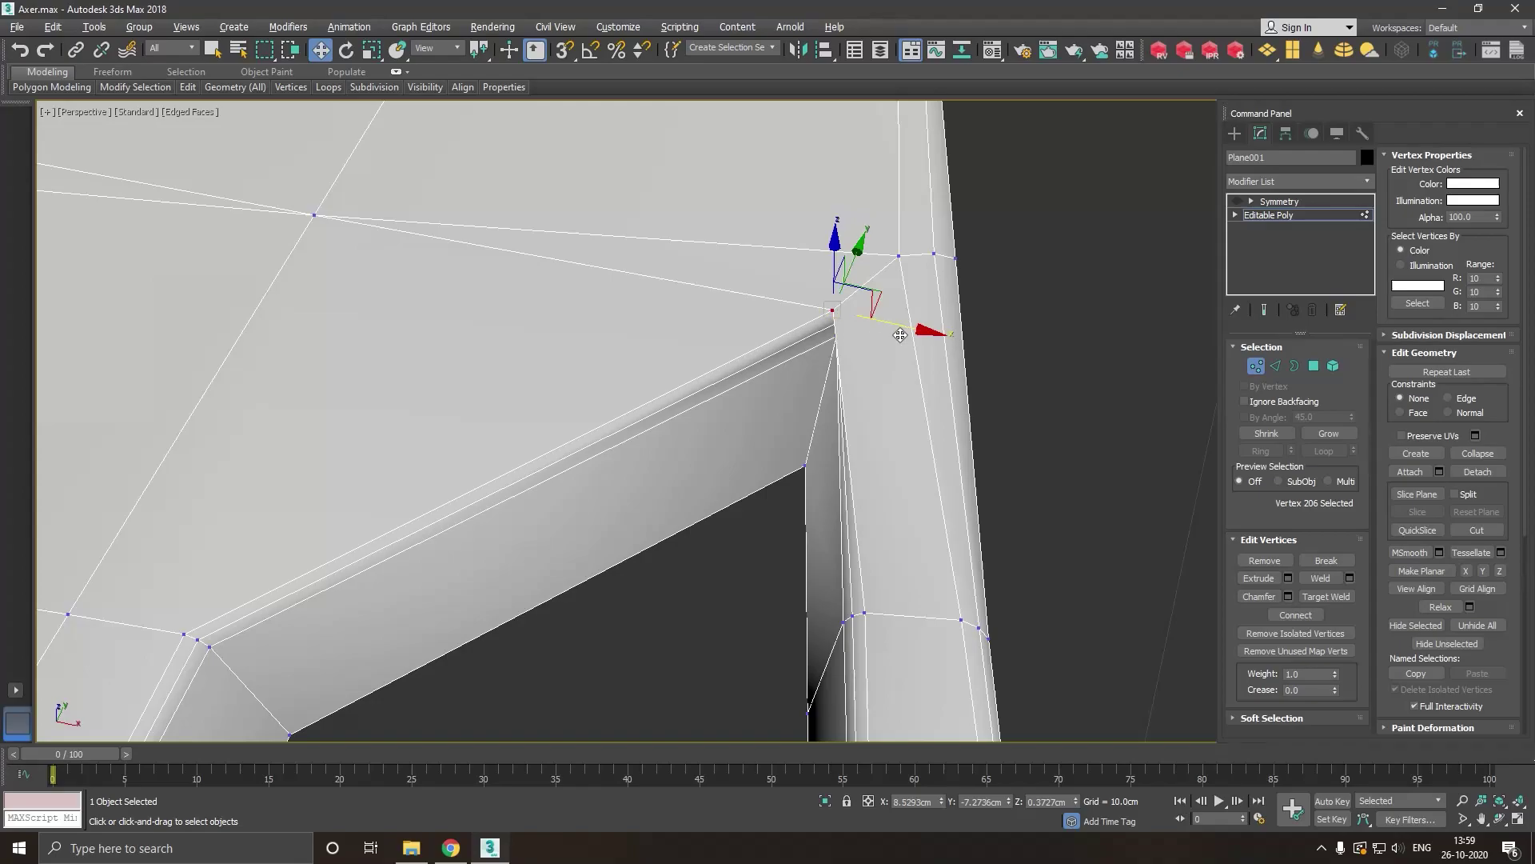
pyautogui.moveTo(901, 335); pyautogui.dragTo(905, 335)
pyautogui.moveTo(911, 334)
pyautogui.keyDown('alt'); pyautogui.mouseDown(button='middle')
pyautogui.moveTo(937, 376)
pyautogui.moveTo(897, 468)
pyautogui.moveTo(881, 436)
pyautogui.mouseUp(button='middle'); pyautogui.keyUp('alt')
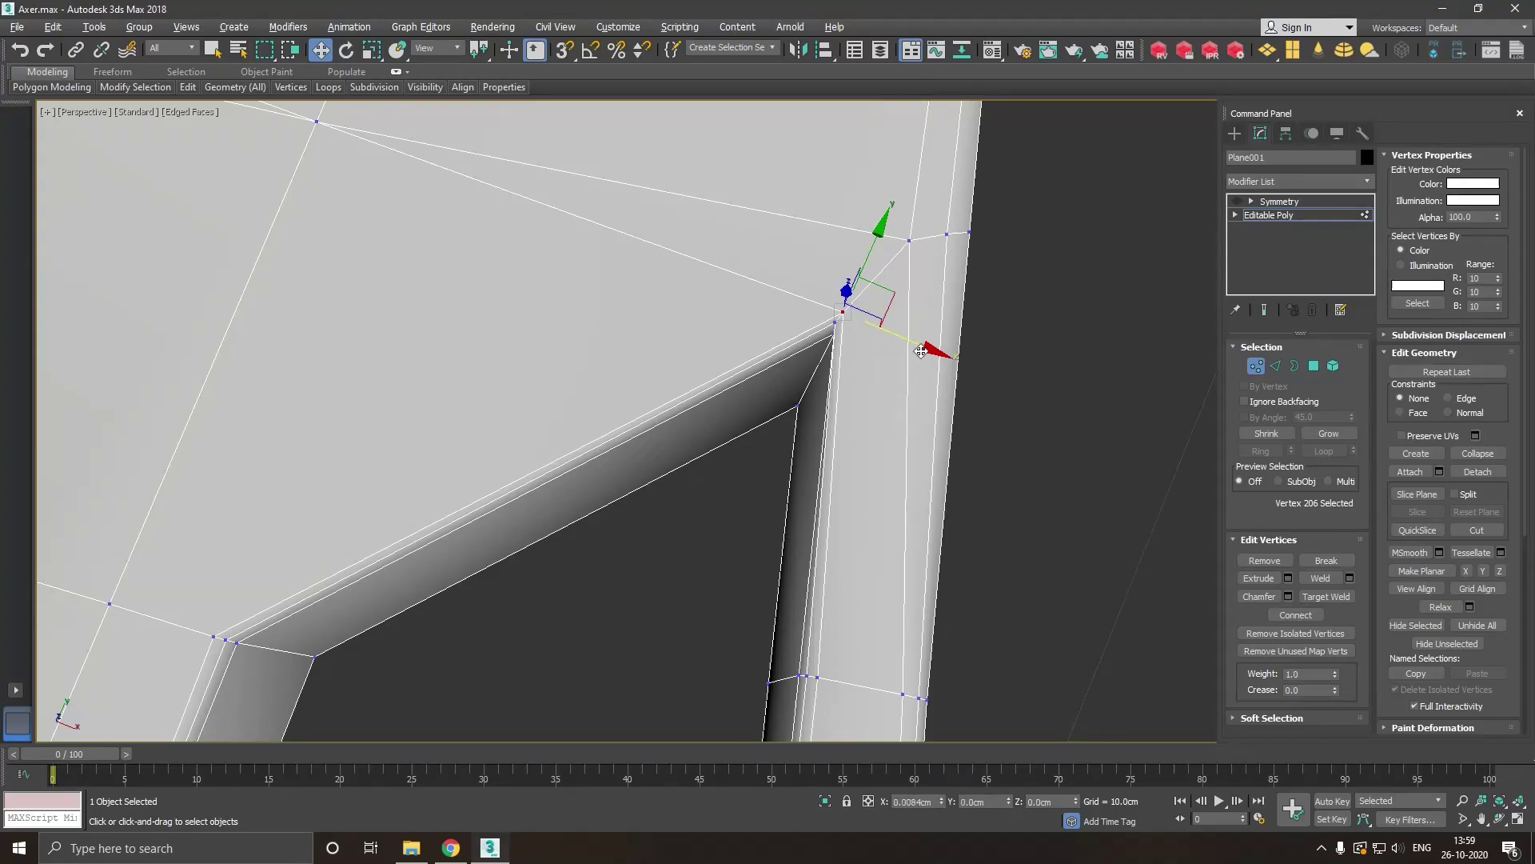
pyautogui.moveTo(884, 244); pyautogui.dragTo(889, 241)
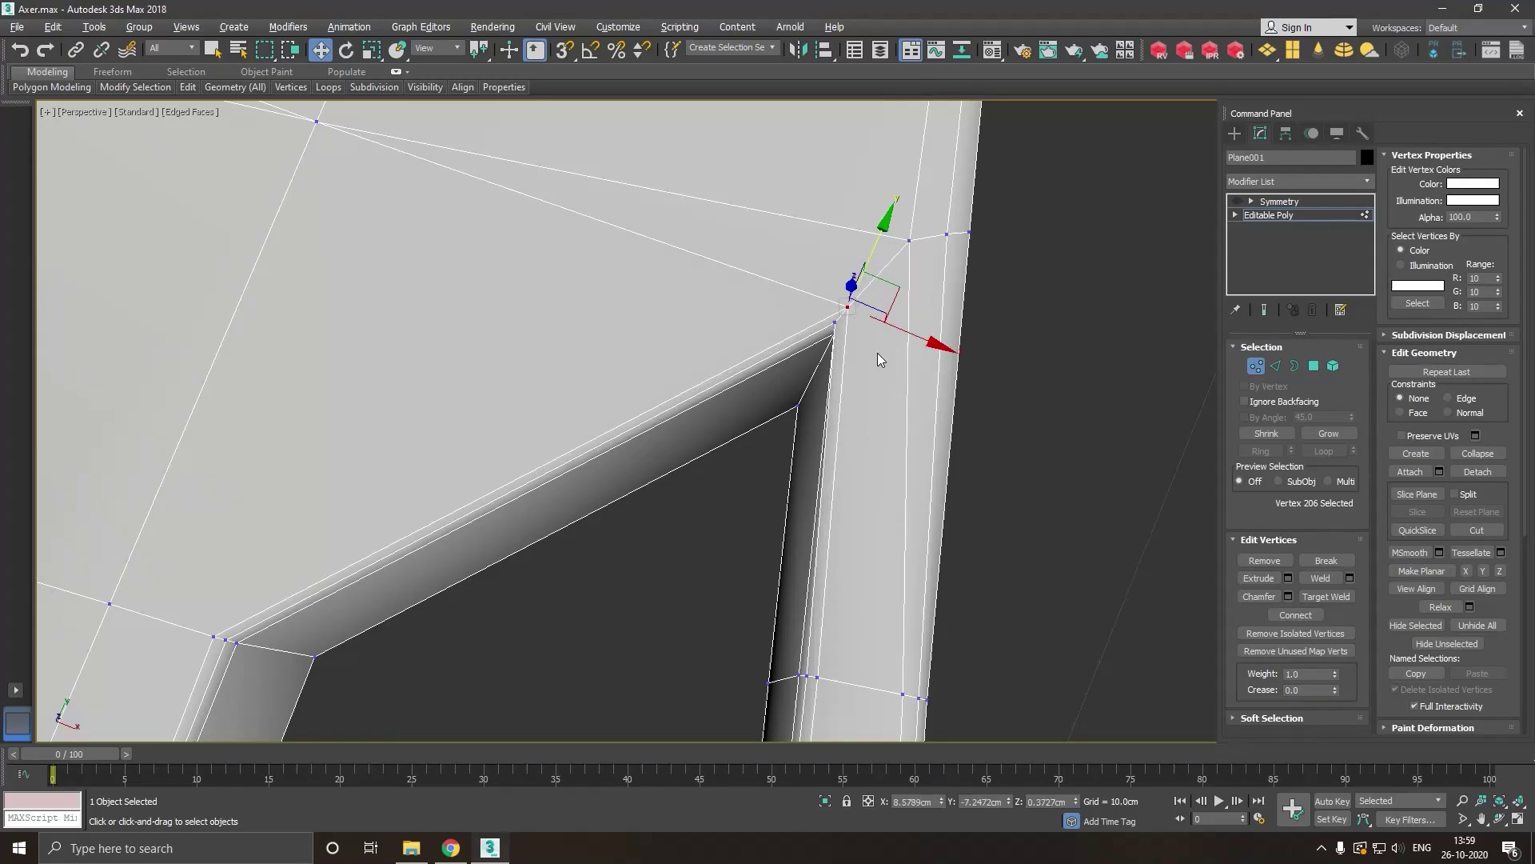
pyautogui.click(846, 329)
# Nudge the adjacent corner vertex slightly along X and Y.
pyautogui.click(837, 323)
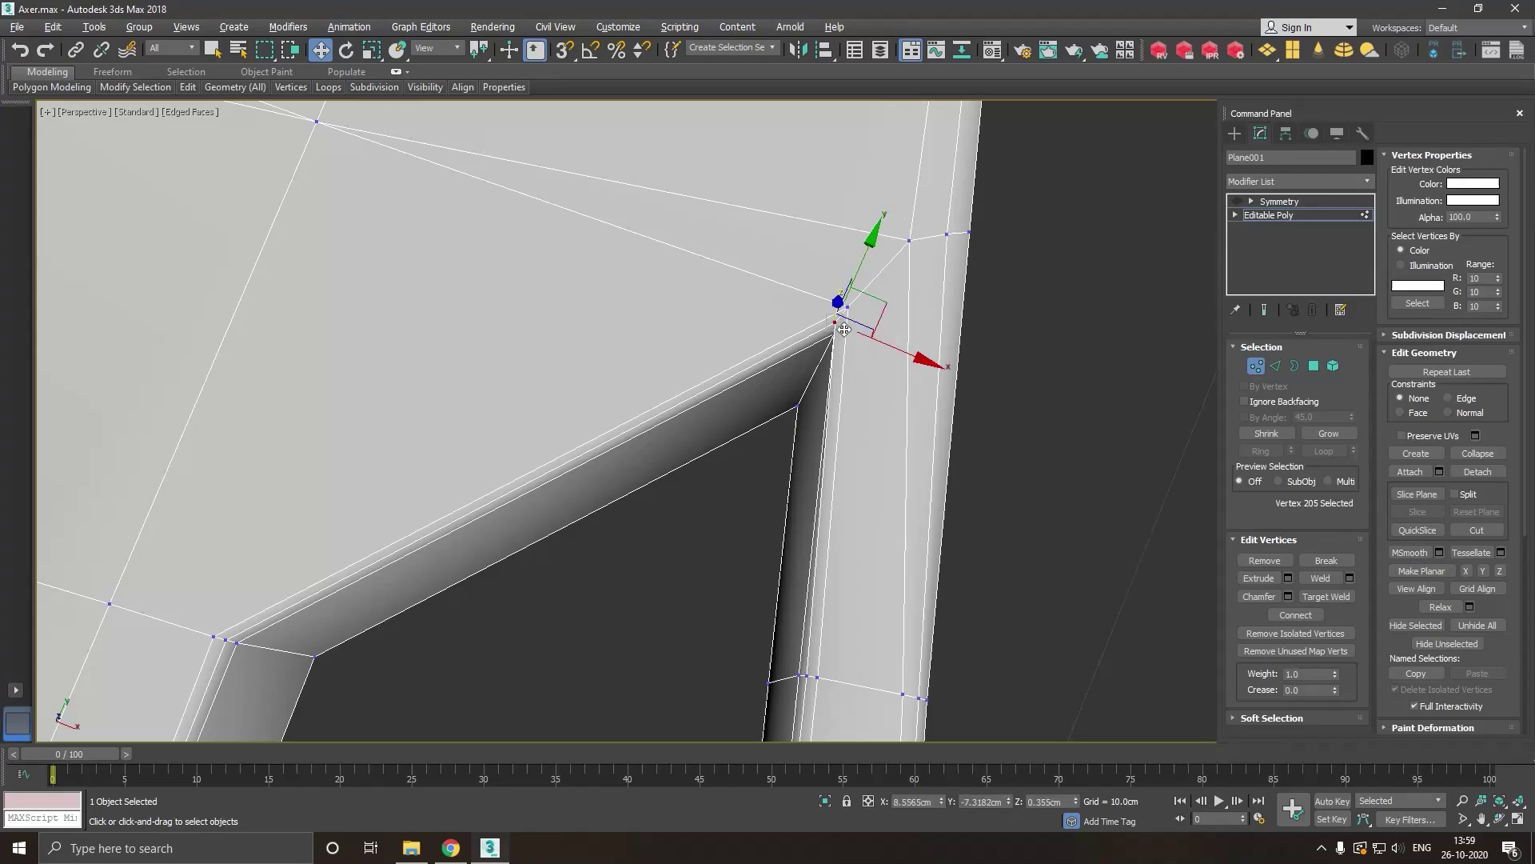
pyautogui.moveTo(897, 351); pyautogui.dragTo(899, 349)
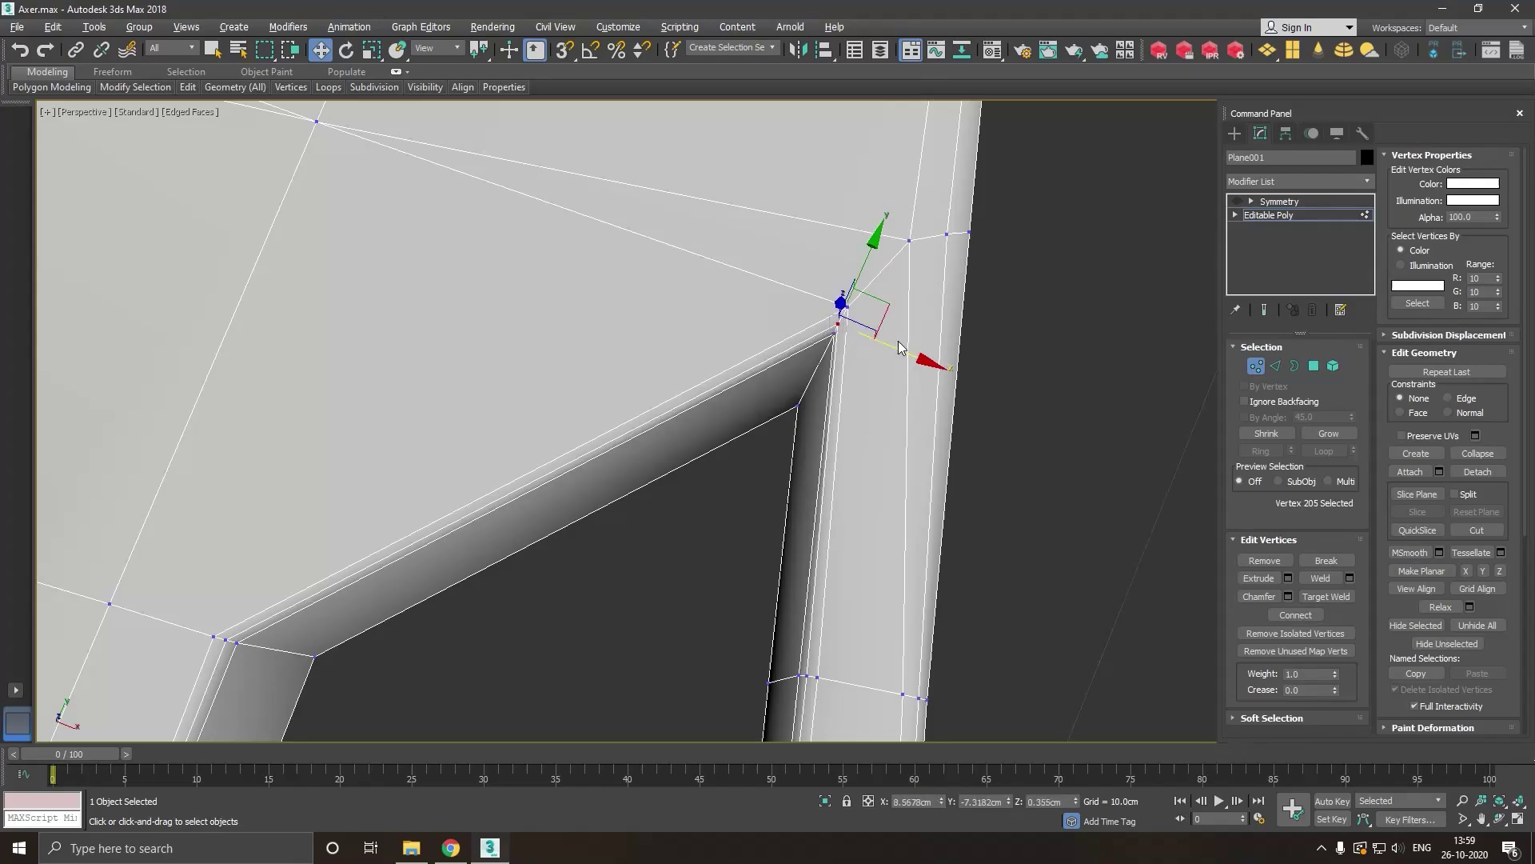
pyautogui.moveTo(887, 247); pyautogui.dragTo(887, 246)
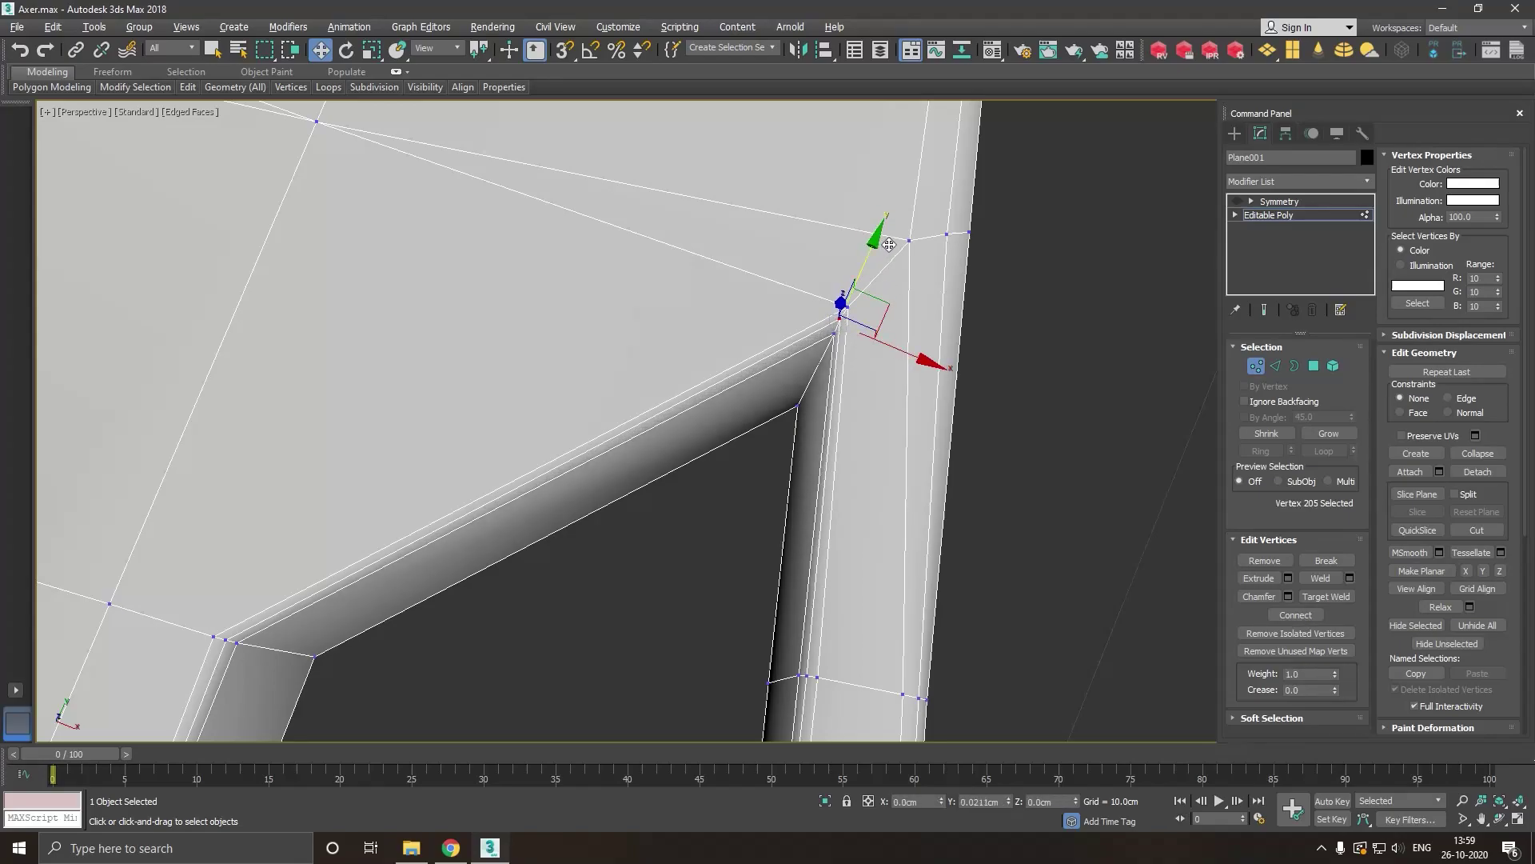
pyautogui.scroll(-5, 693, 413)
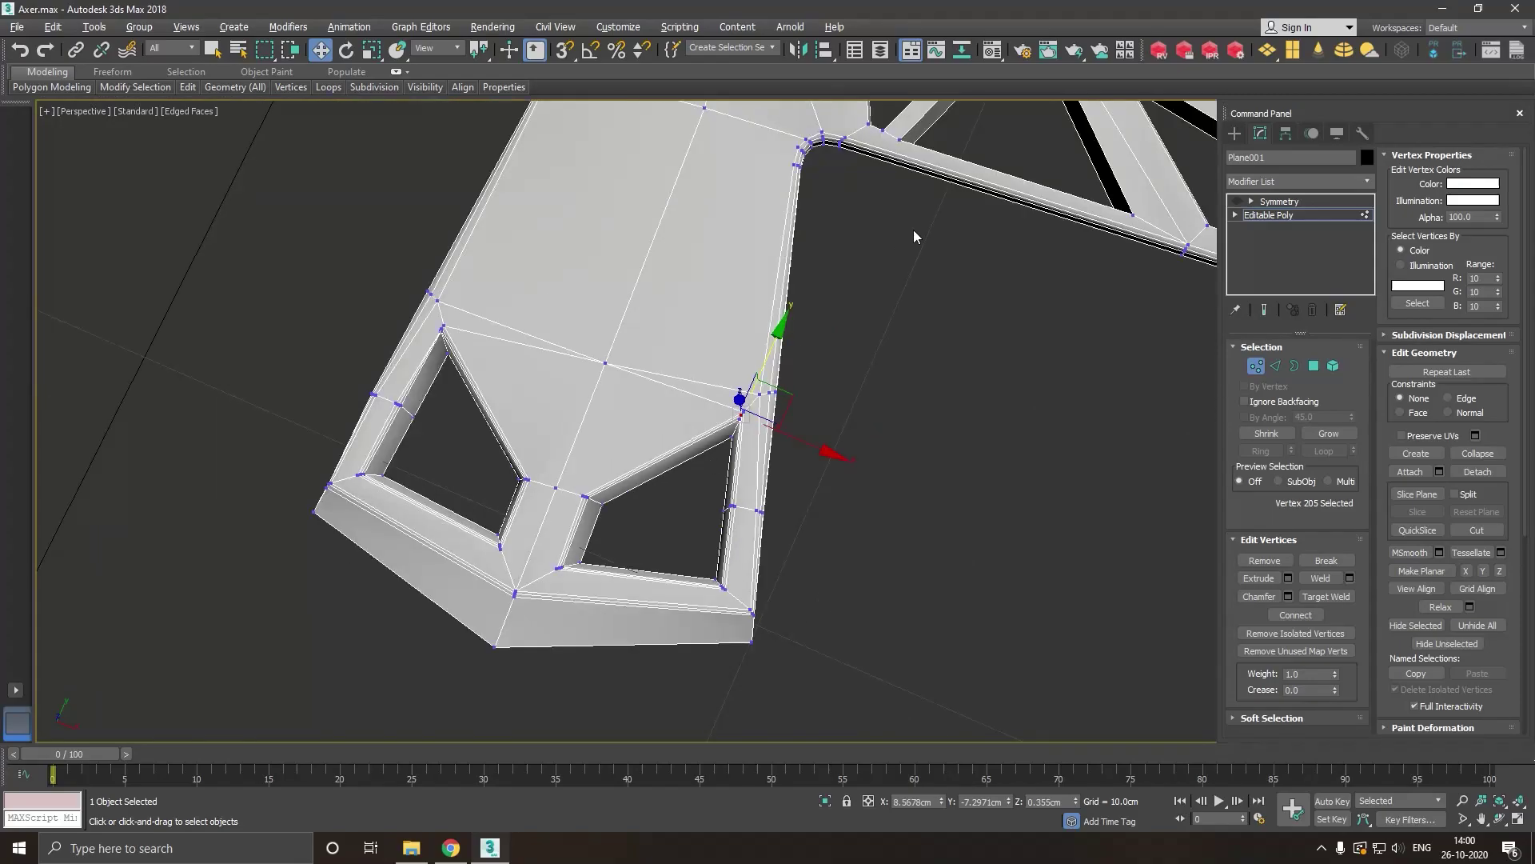
pyautogui.scroll(3, 510, 371)
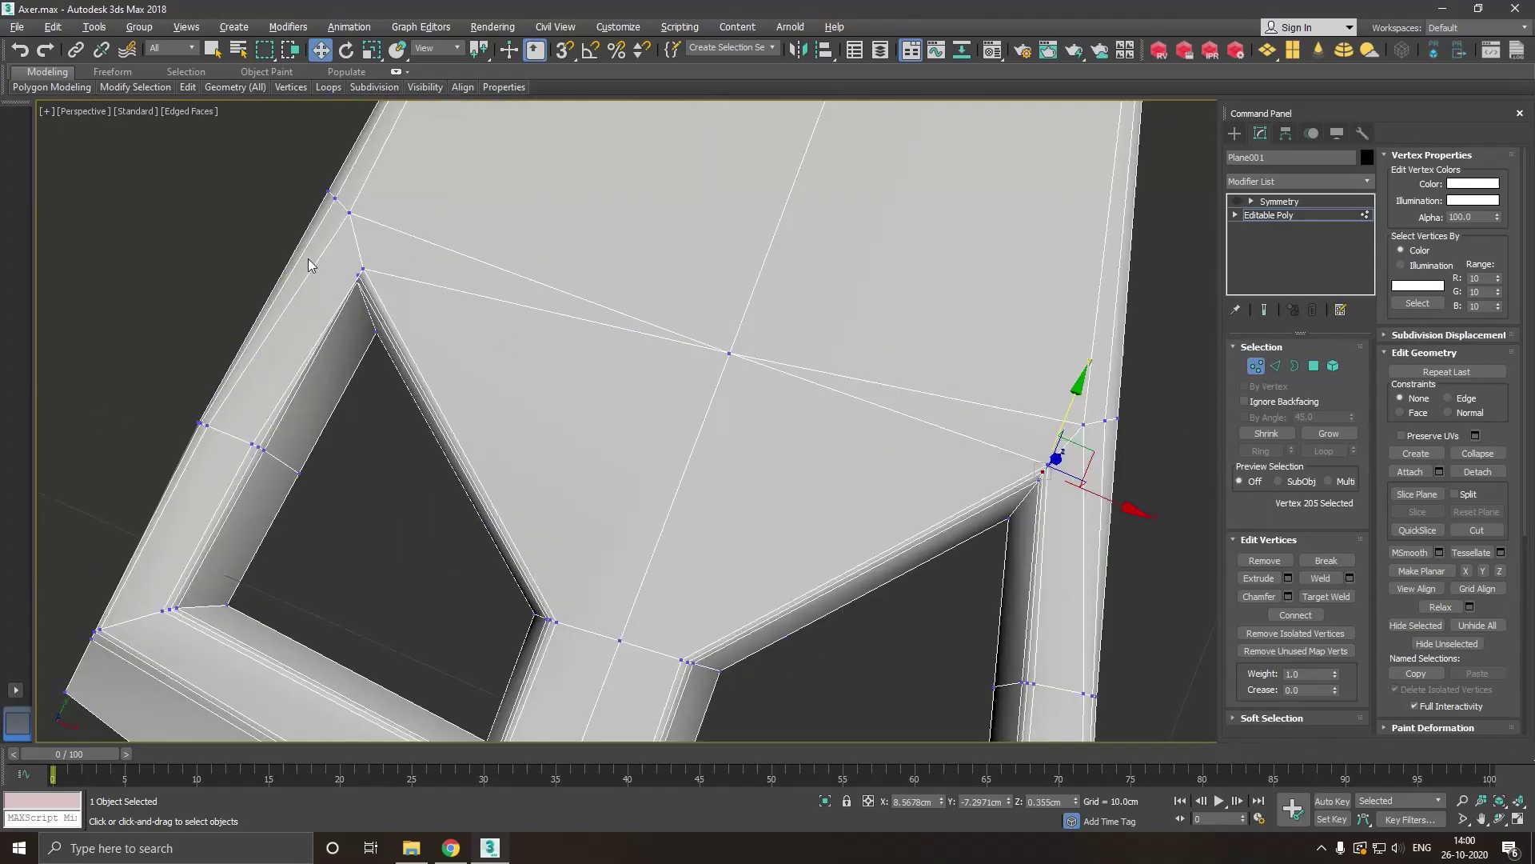
pyautogui.scroll(3, 309, 257)
# Shift the upper opening's corner vertex slightly left, then select the vertex below it.
pyautogui.click(512, 301)
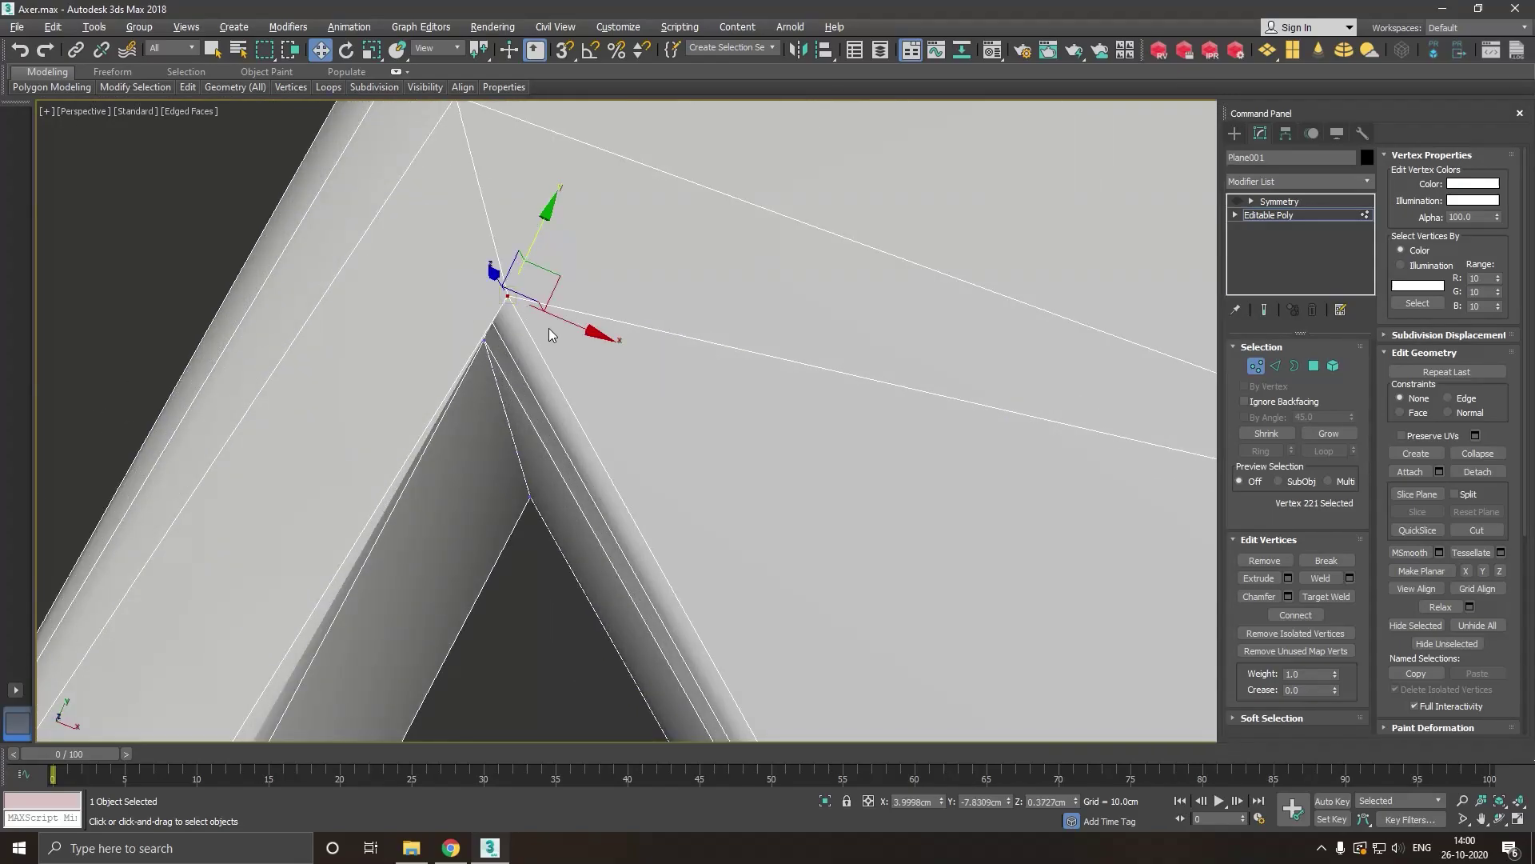
pyautogui.click(551, 320)
pyautogui.click(506, 295)
pyautogui.moveTo(565, 315); pyautogui.dragTo(492, 332)
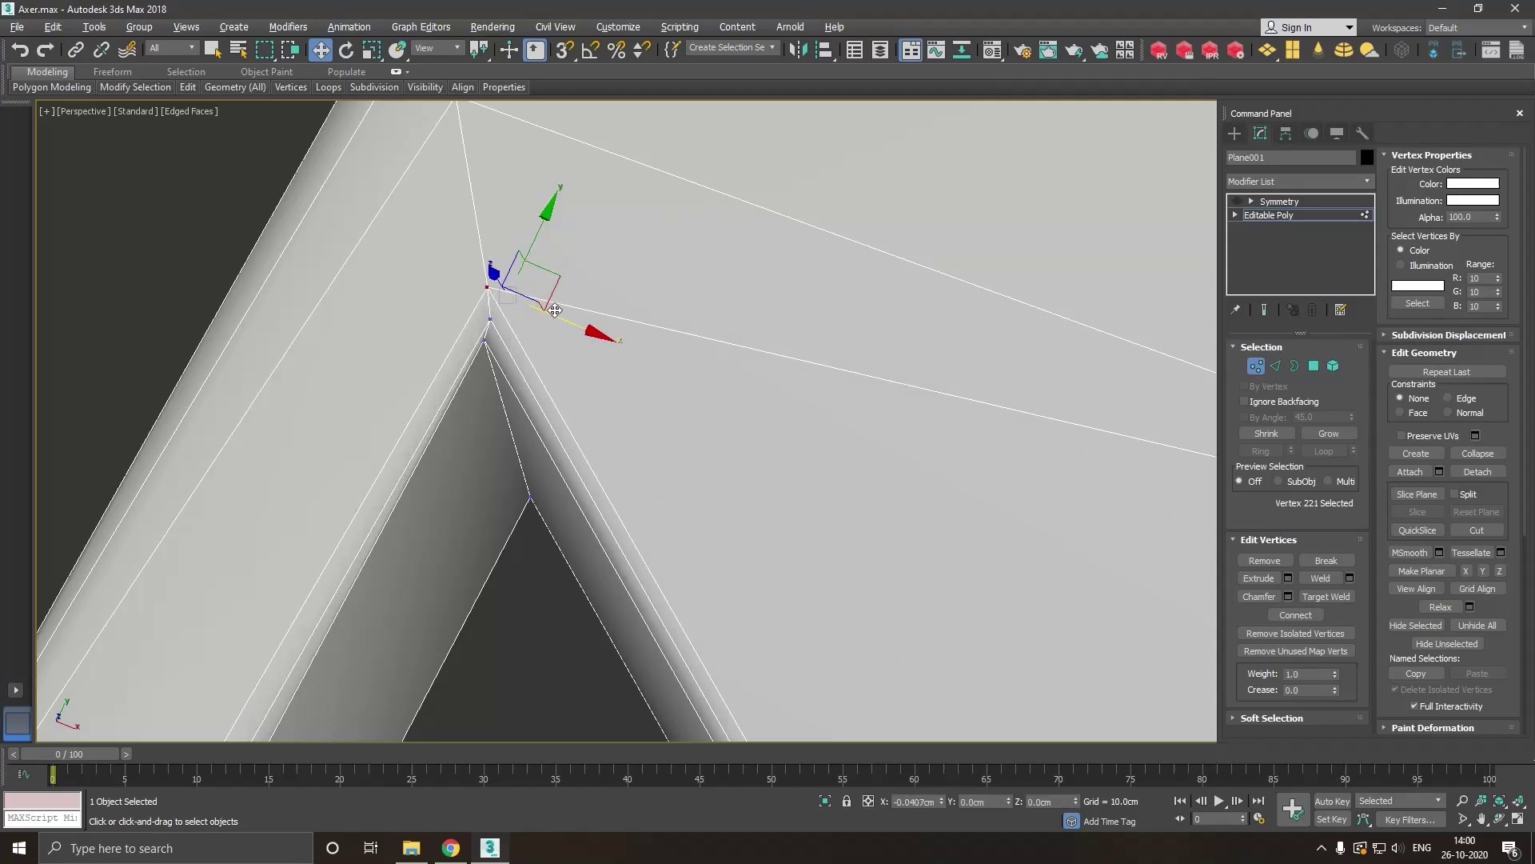
pyautogui.click(490, 320)
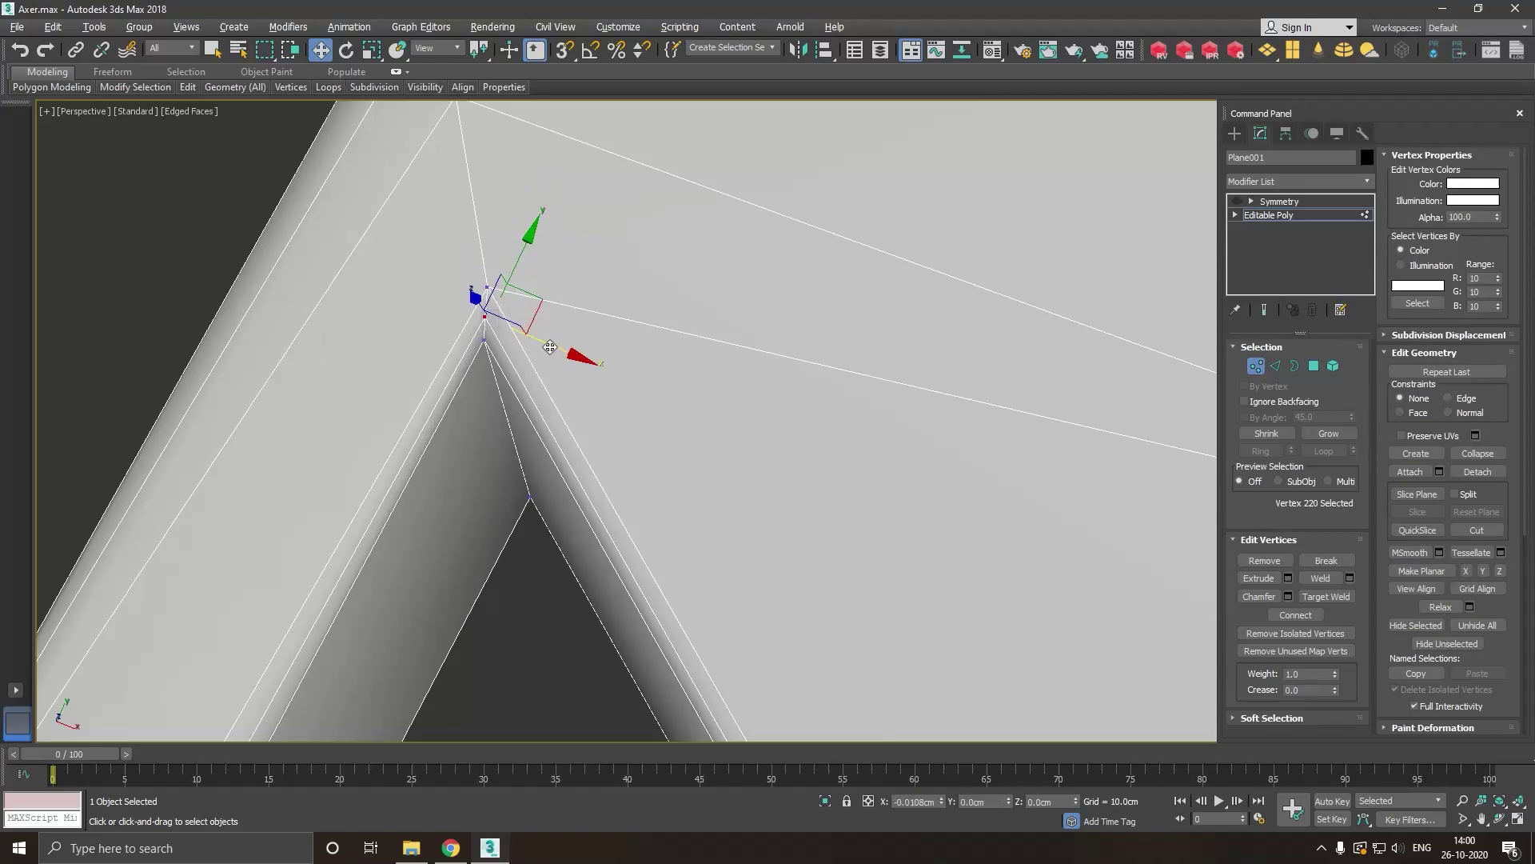
pyautogui.scroll(-2, 465, 360)
pyautogui.scroll(-2, 463, 436)
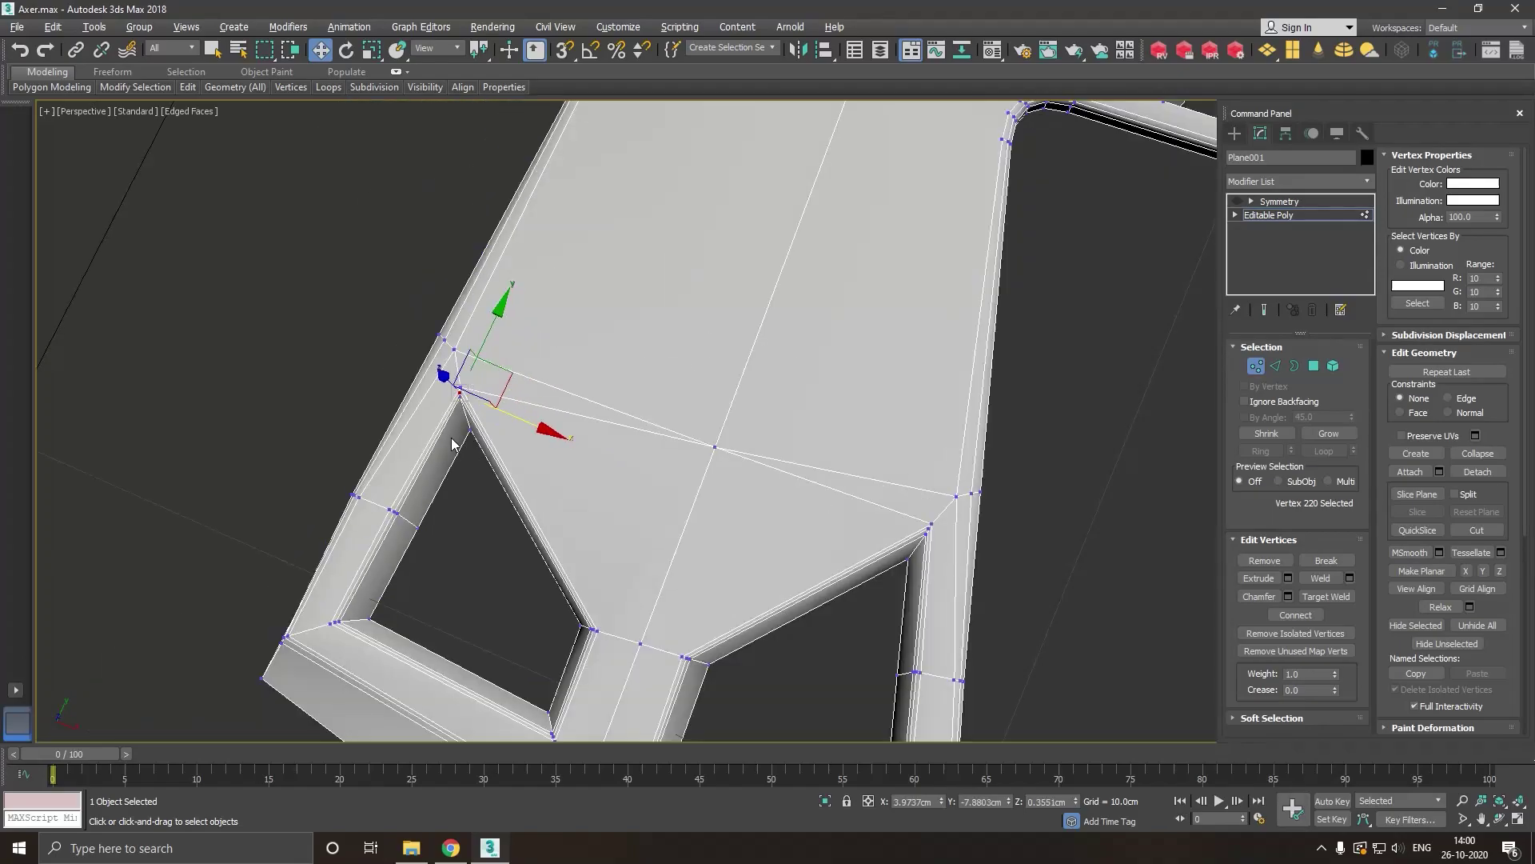
pyautogui.scroll(-2, 463, 436)
pyautogui.scroll(2, 782, 352)
pyautogui.scroll(3, 782, 351)
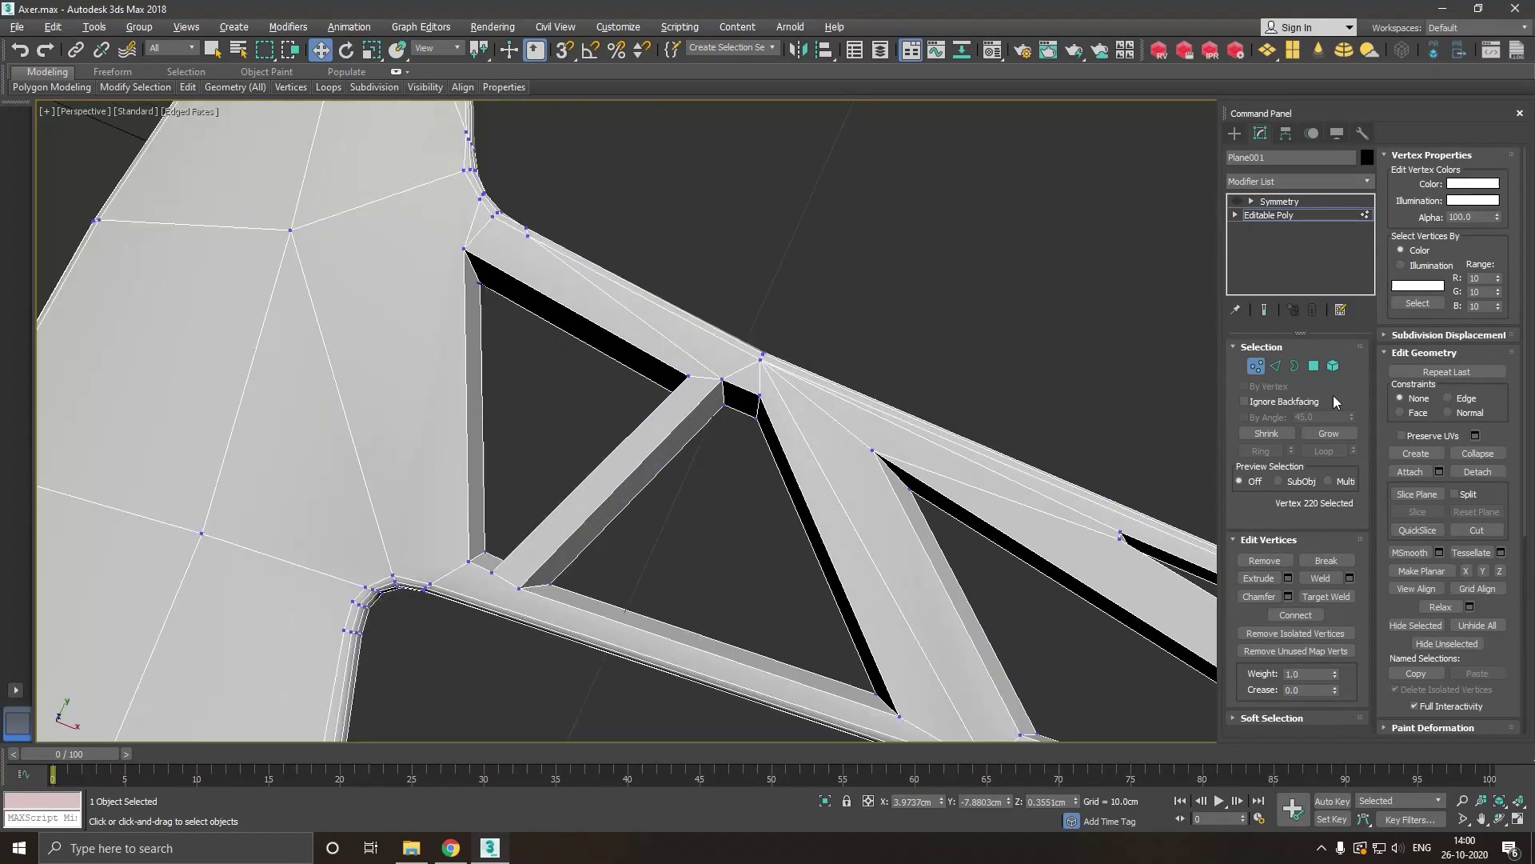
# Chamfer the triangular opening's and strut's edge loops at 0.0573cm, 1 segment.
pyautogui.click(1278, 364)
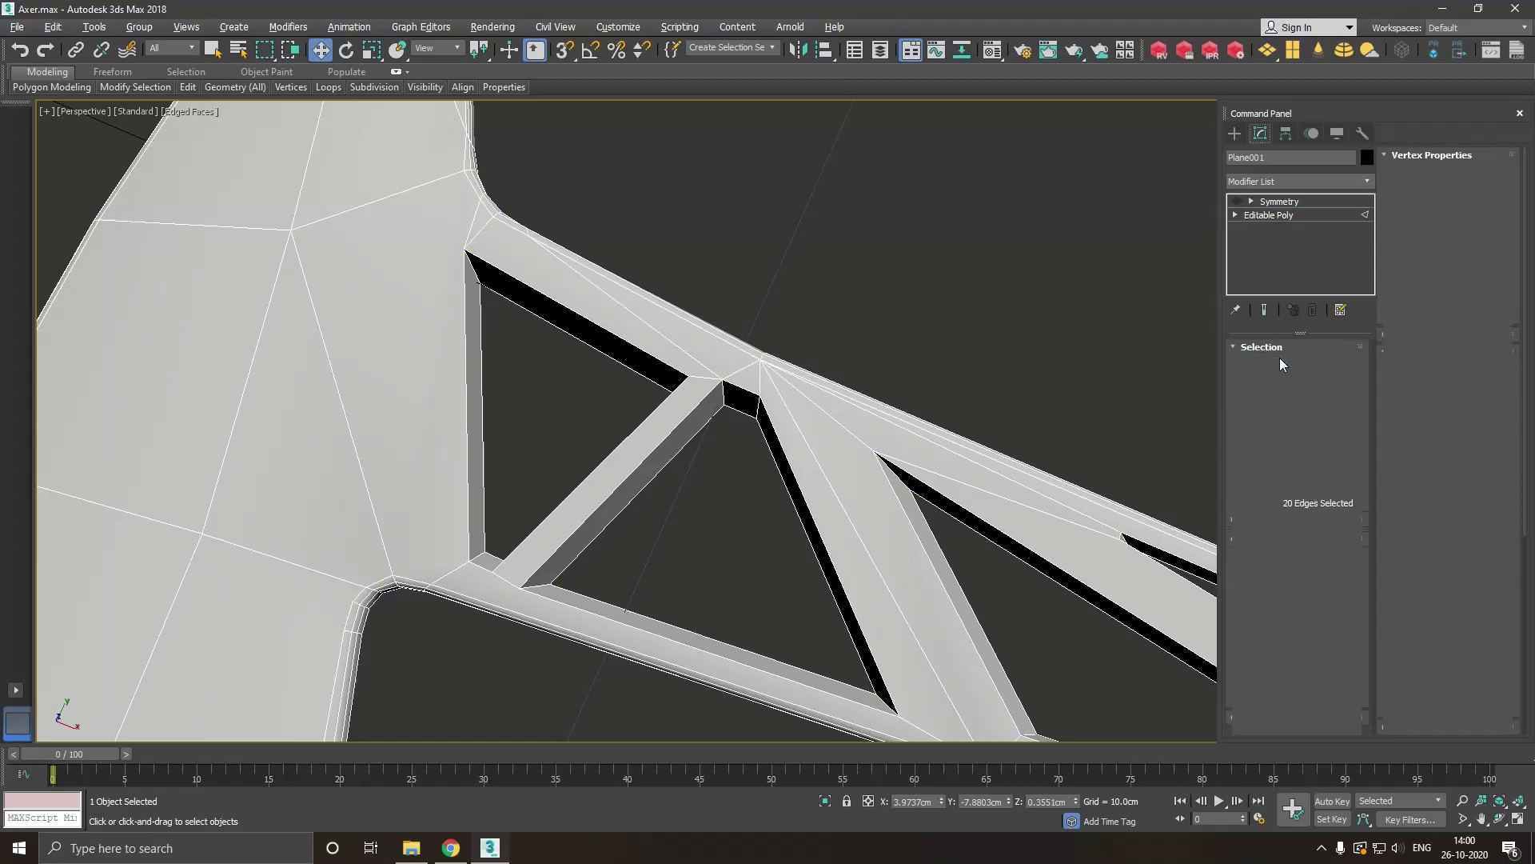
pyautogui.doubleClick(599, 521)
pyautogui.keyDown('ctrl'); pyautogui.doubleClick(535, 529); pyautogui.keyUp('ctrl')
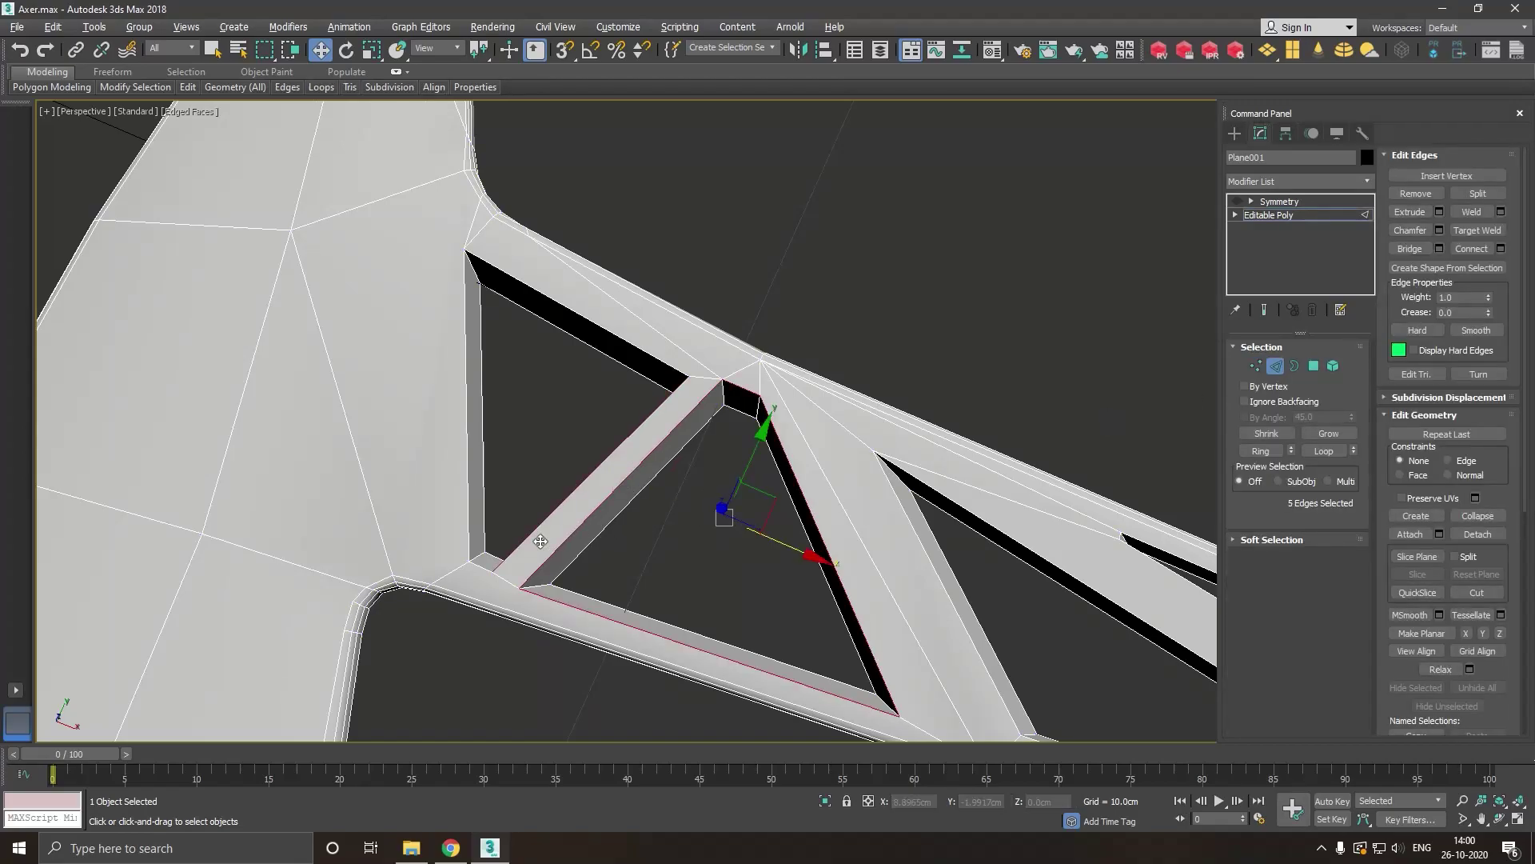
pyautogui.click(1438, 229)
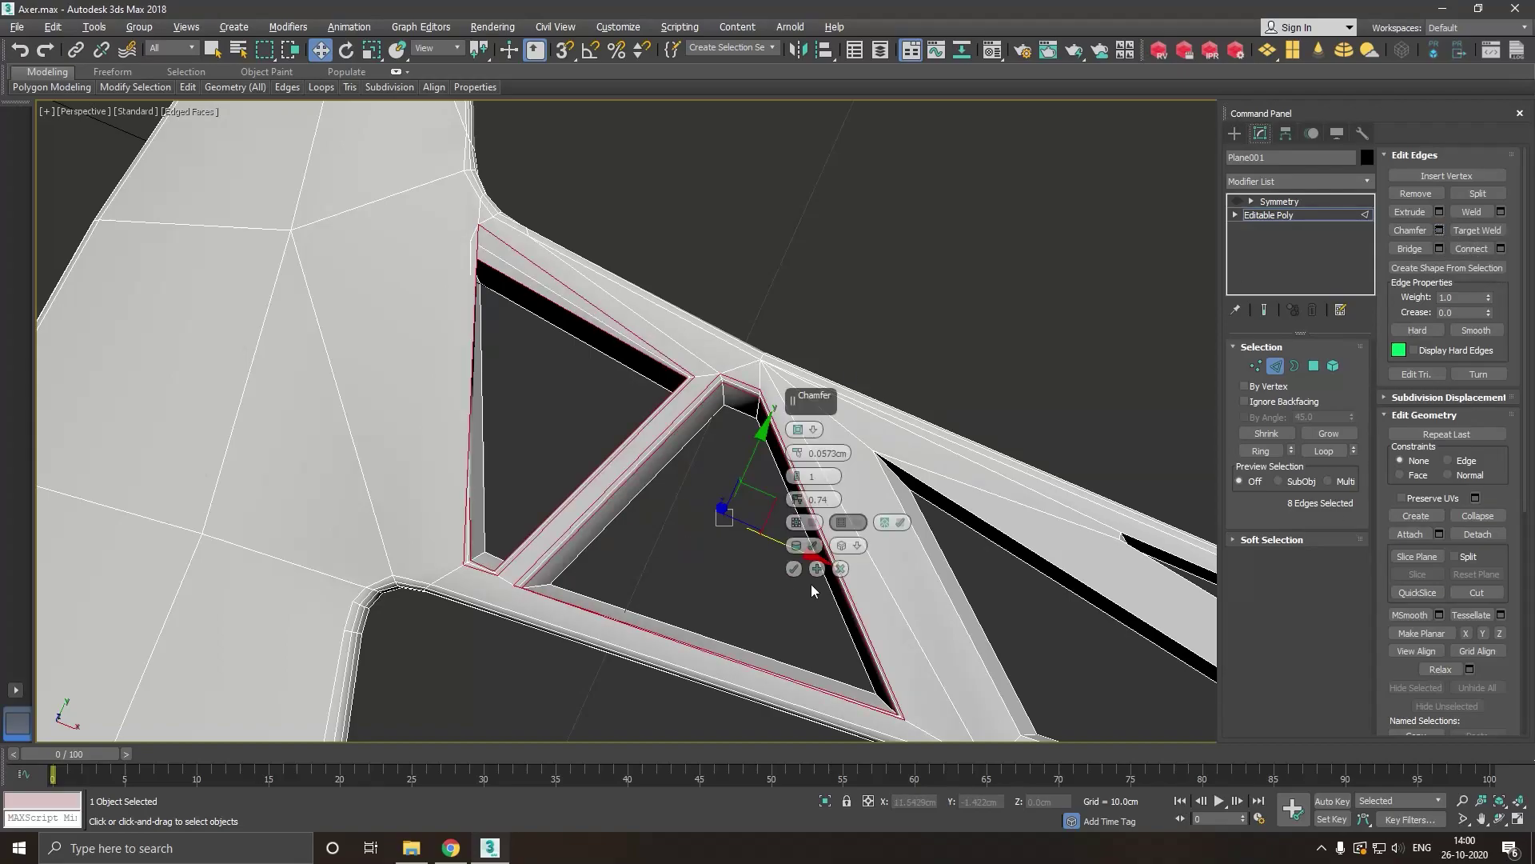
pyautogui.click(794, 569)
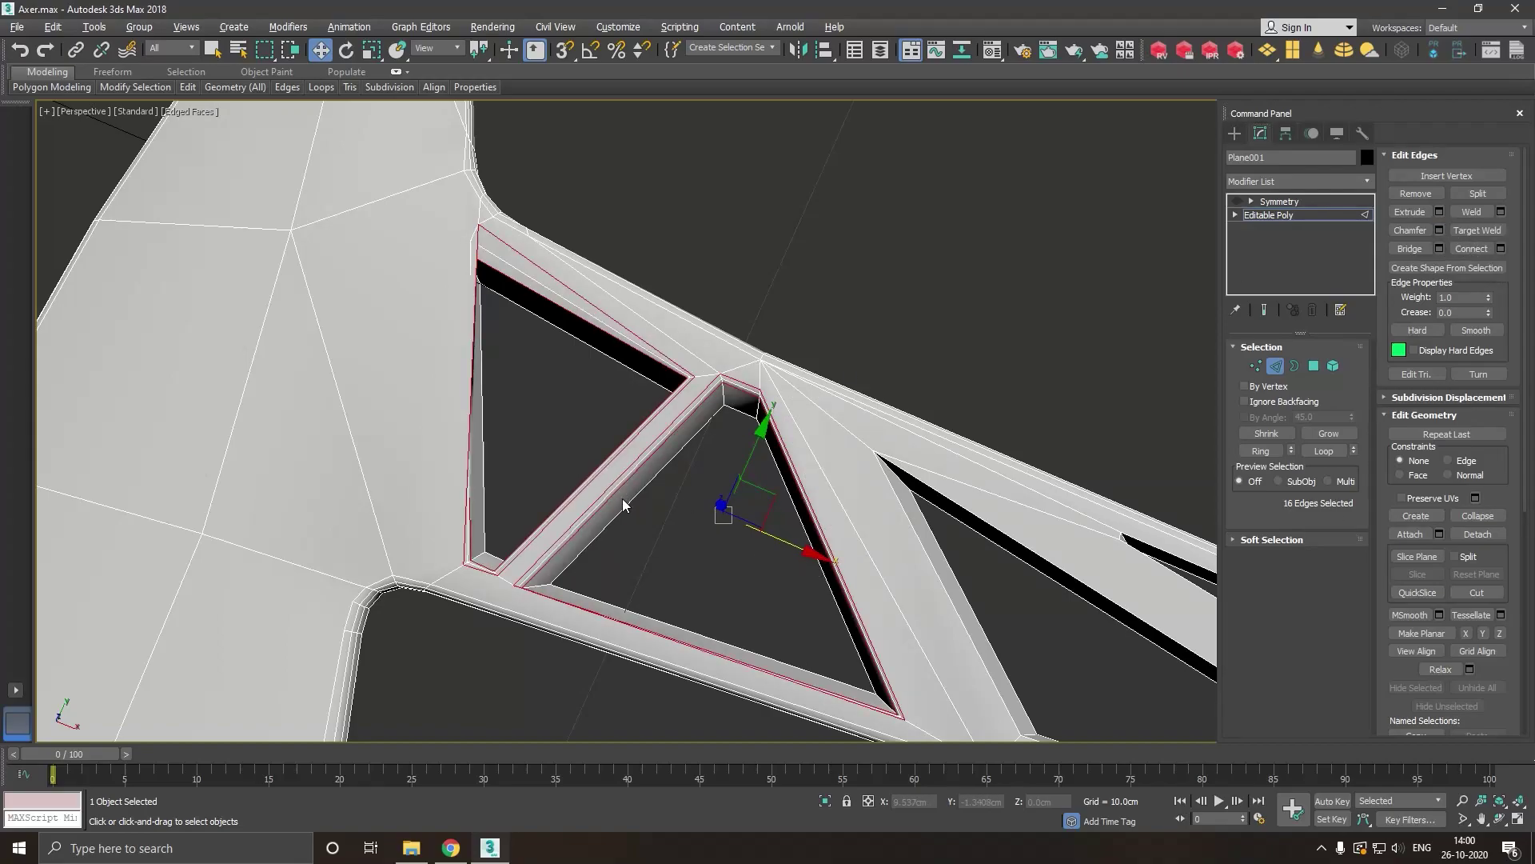
pyautogui.click(1257, 365)
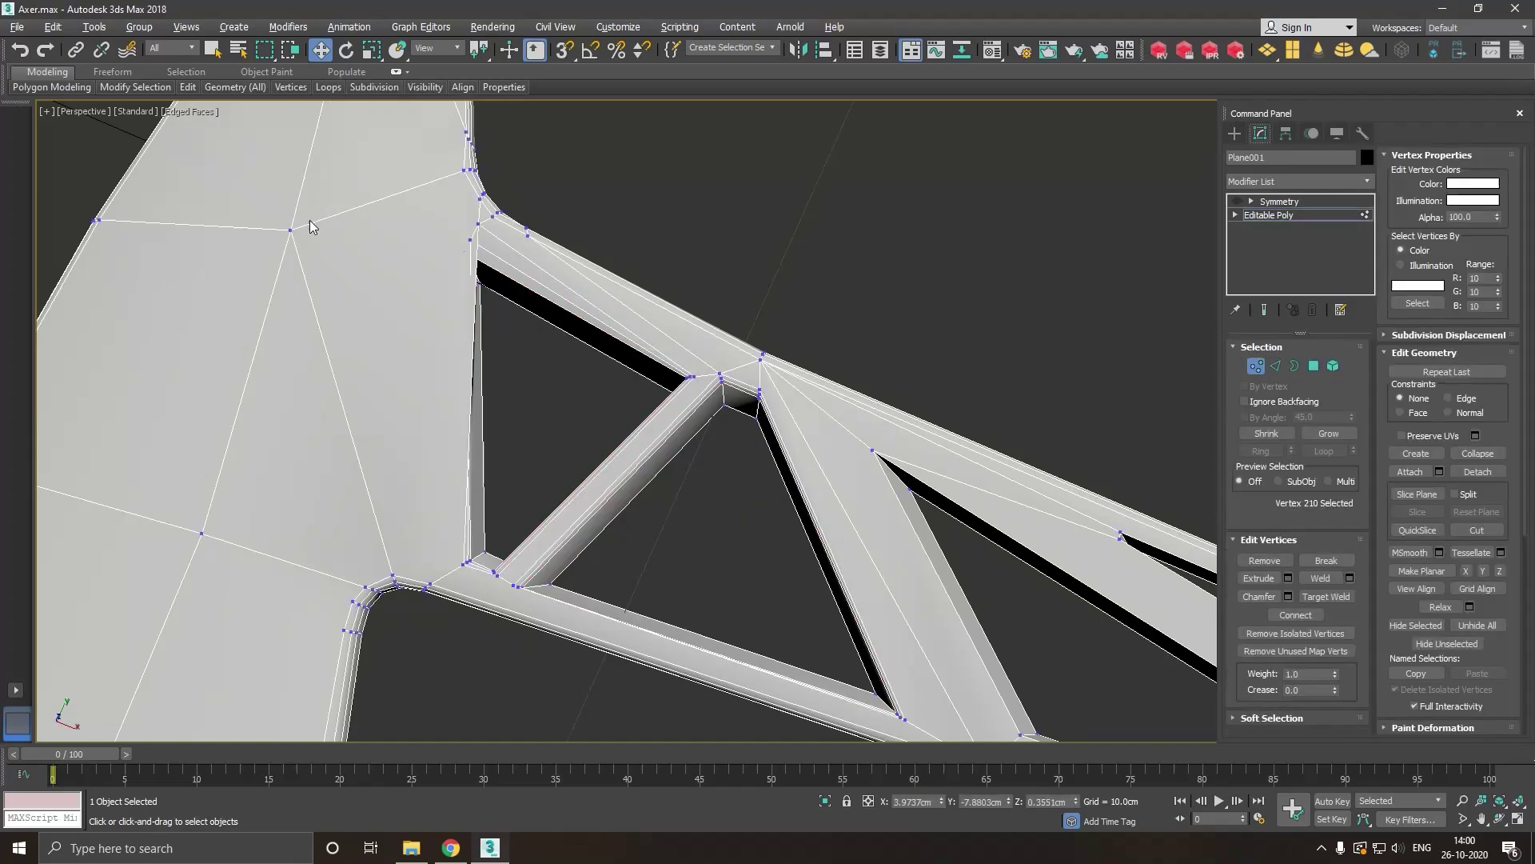
pyautogui.scroll(2, 358, 257)
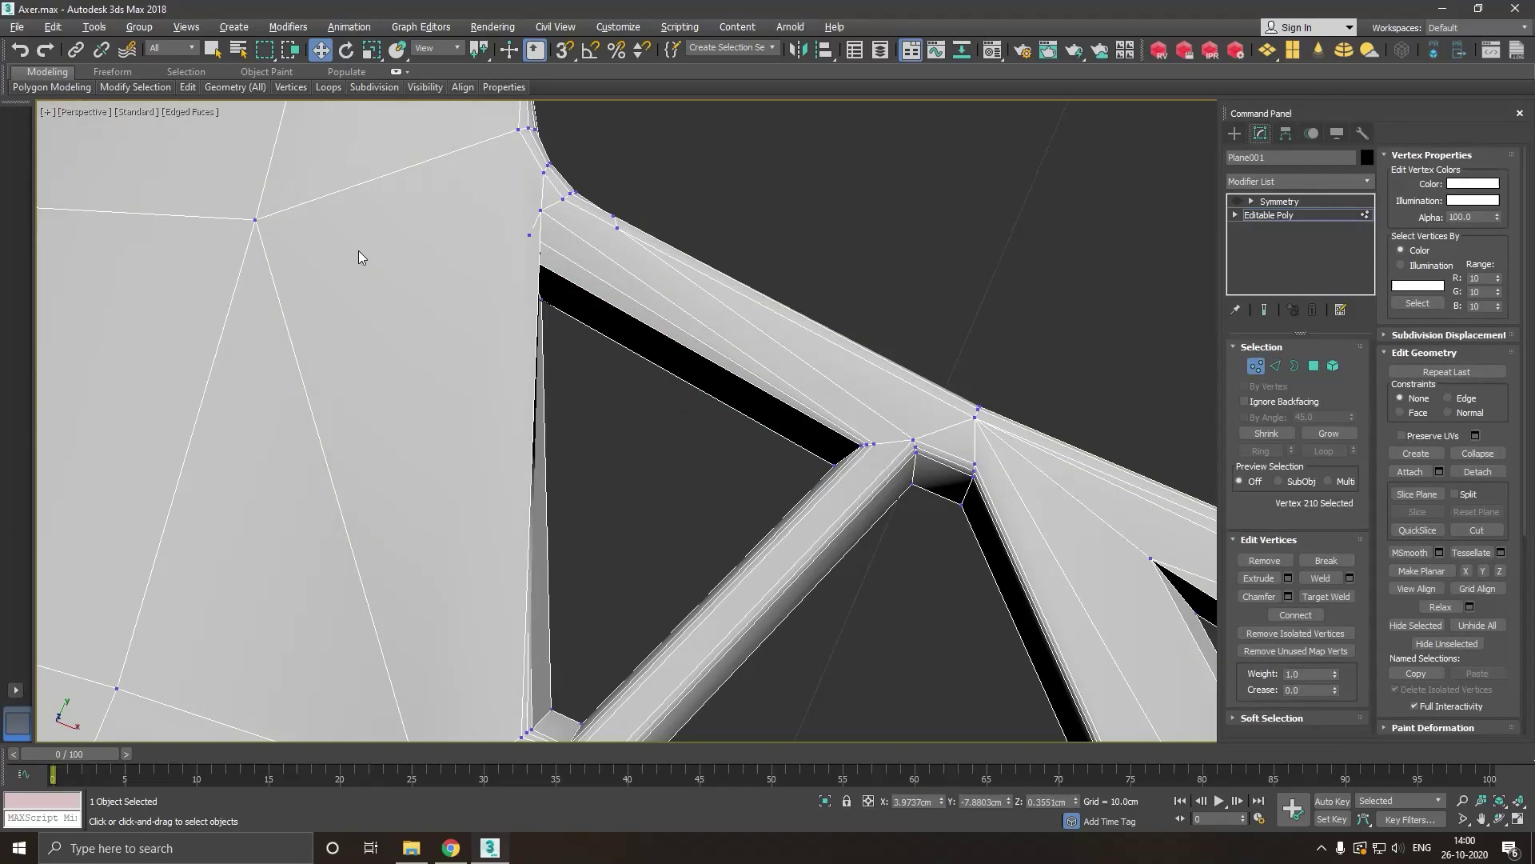
pyautogui.click(539, 242)
pyautogui.keyDown('alt'); pyautogui.moveTo(631, 312); pyautogui.dragTo(602, 279, button='middle'); pyautogui.keyUp('alt')
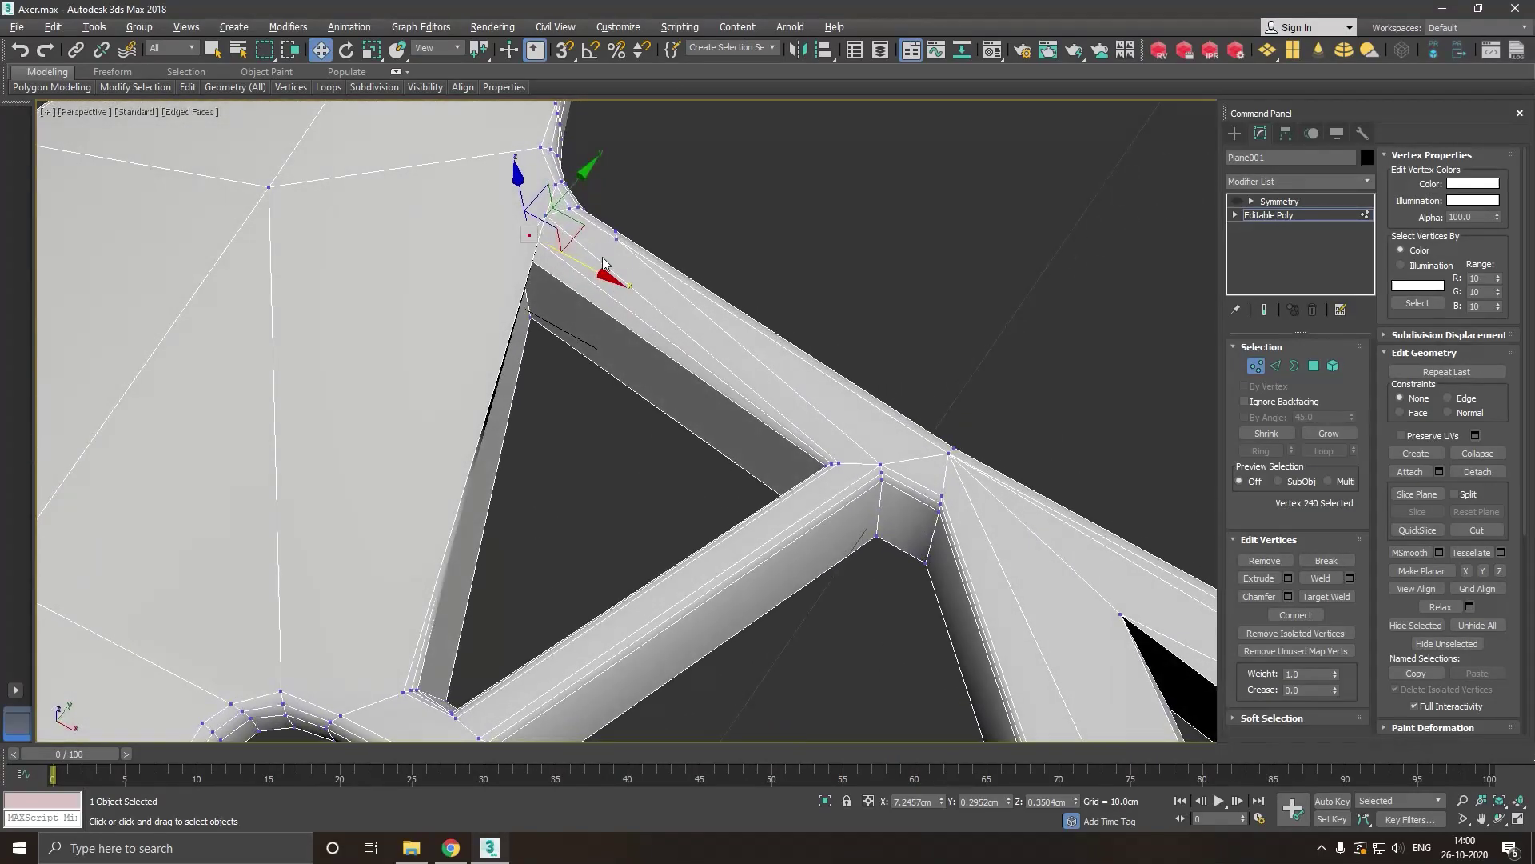
pyautogui.moveTo(602, 279); pyautogui.dragTo(602, 311)
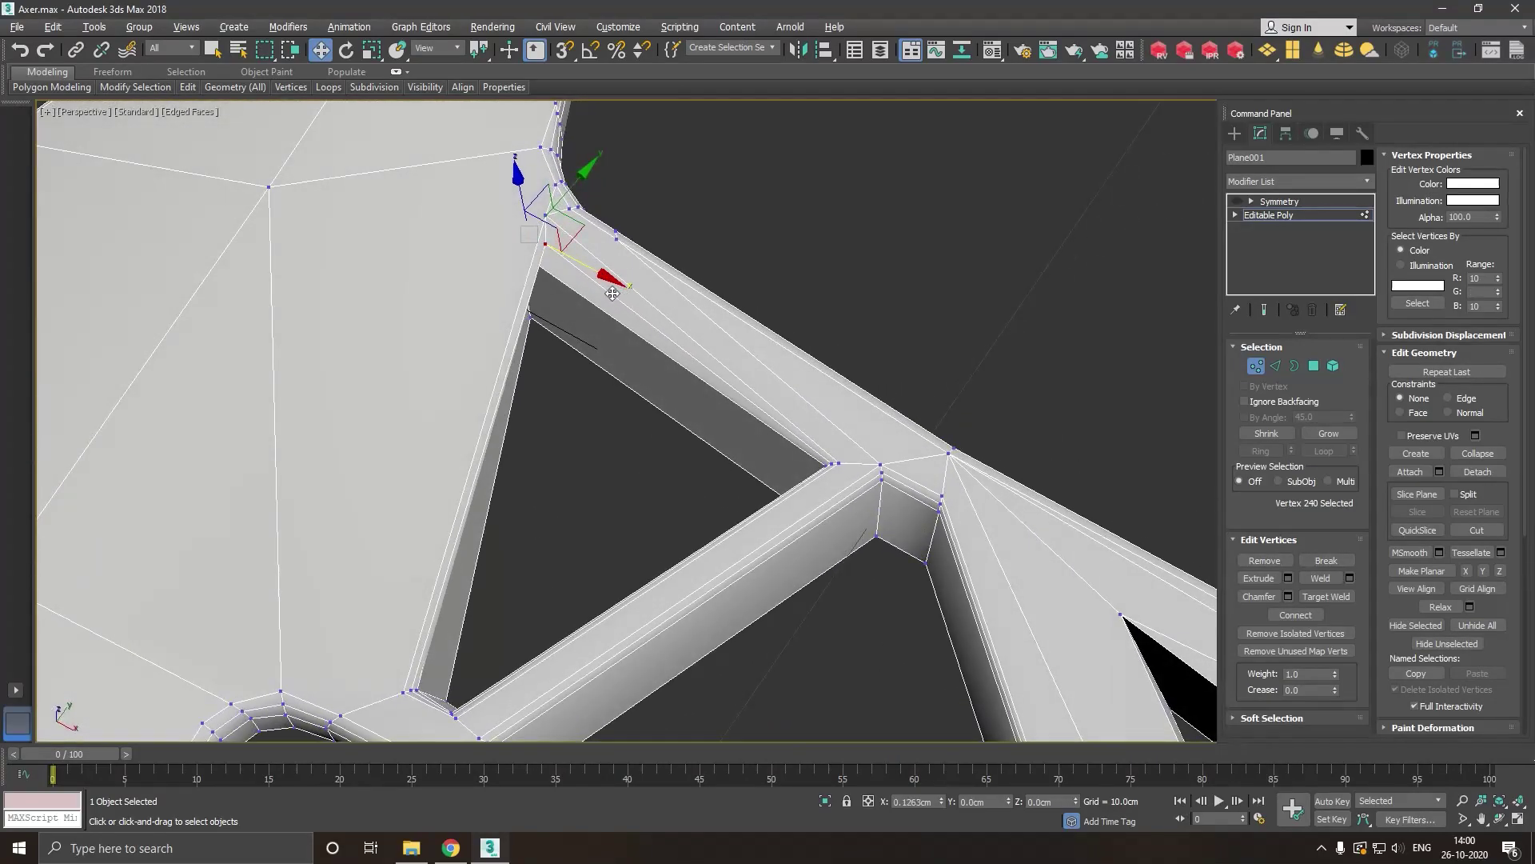
pyautogui.click(546, 215)
pyautogui.keyDown('ctrl'); pyautogui.click(547, 245); pyautogui.keyUp('ctrl')
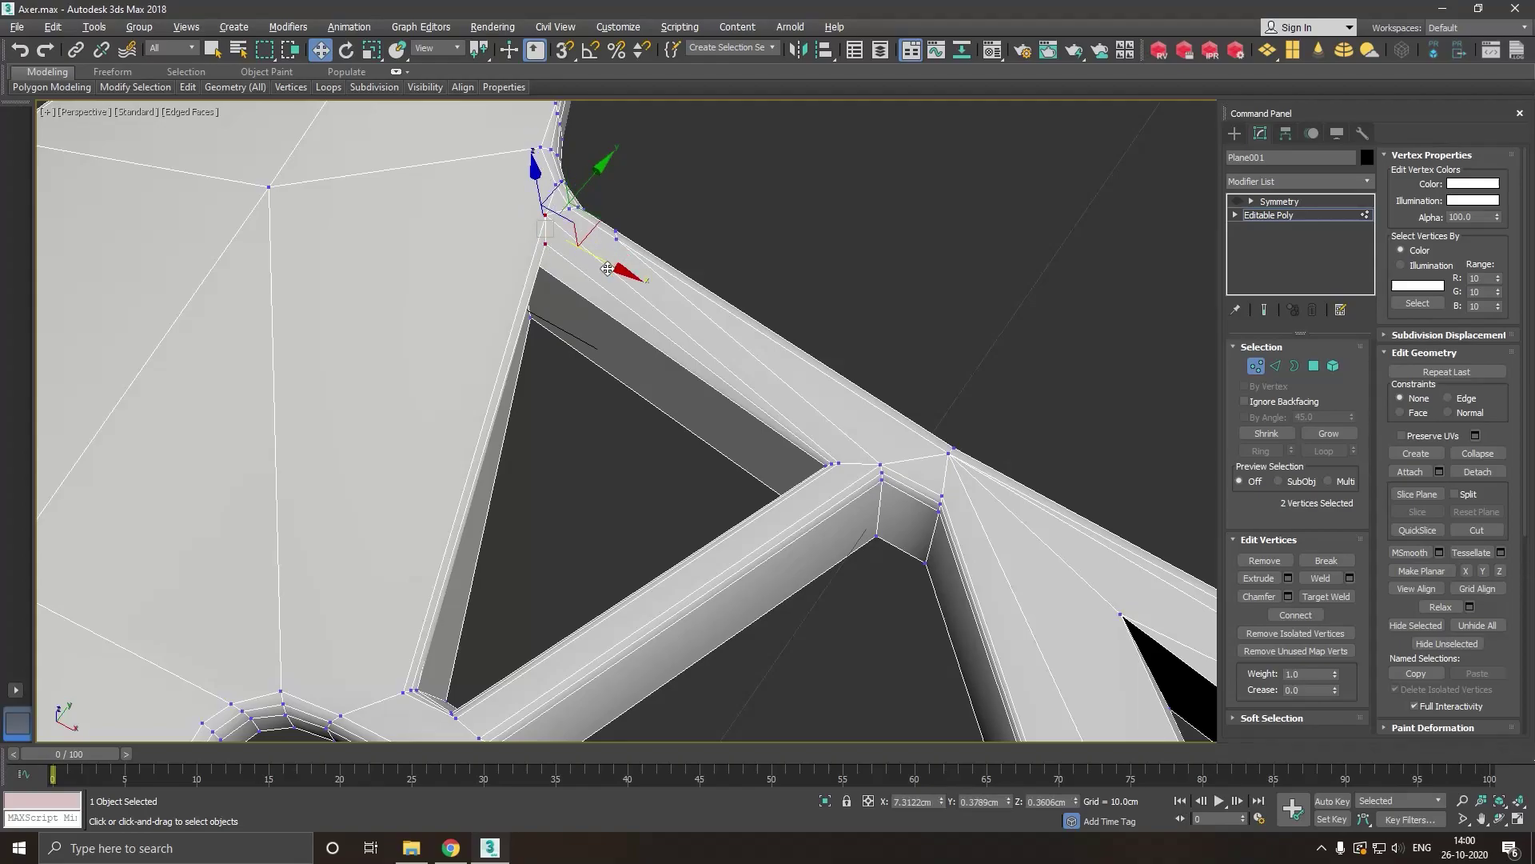
pyautogui.moveTo(608, 269); pyautogui.dragTo(563, 270)
pyautogui.moveTo(552, 276)
pyautogui.keyDown('alt'); pyautogui.mouseDown(button='middle')
pyautogui.moveTo(563, 270)
pyautogui.moveTo(525, 400)
pyautogui.moveTo(4, 16)
pyautogui.mouseUp(button='middle'); pyautogui.keyUp('alt')
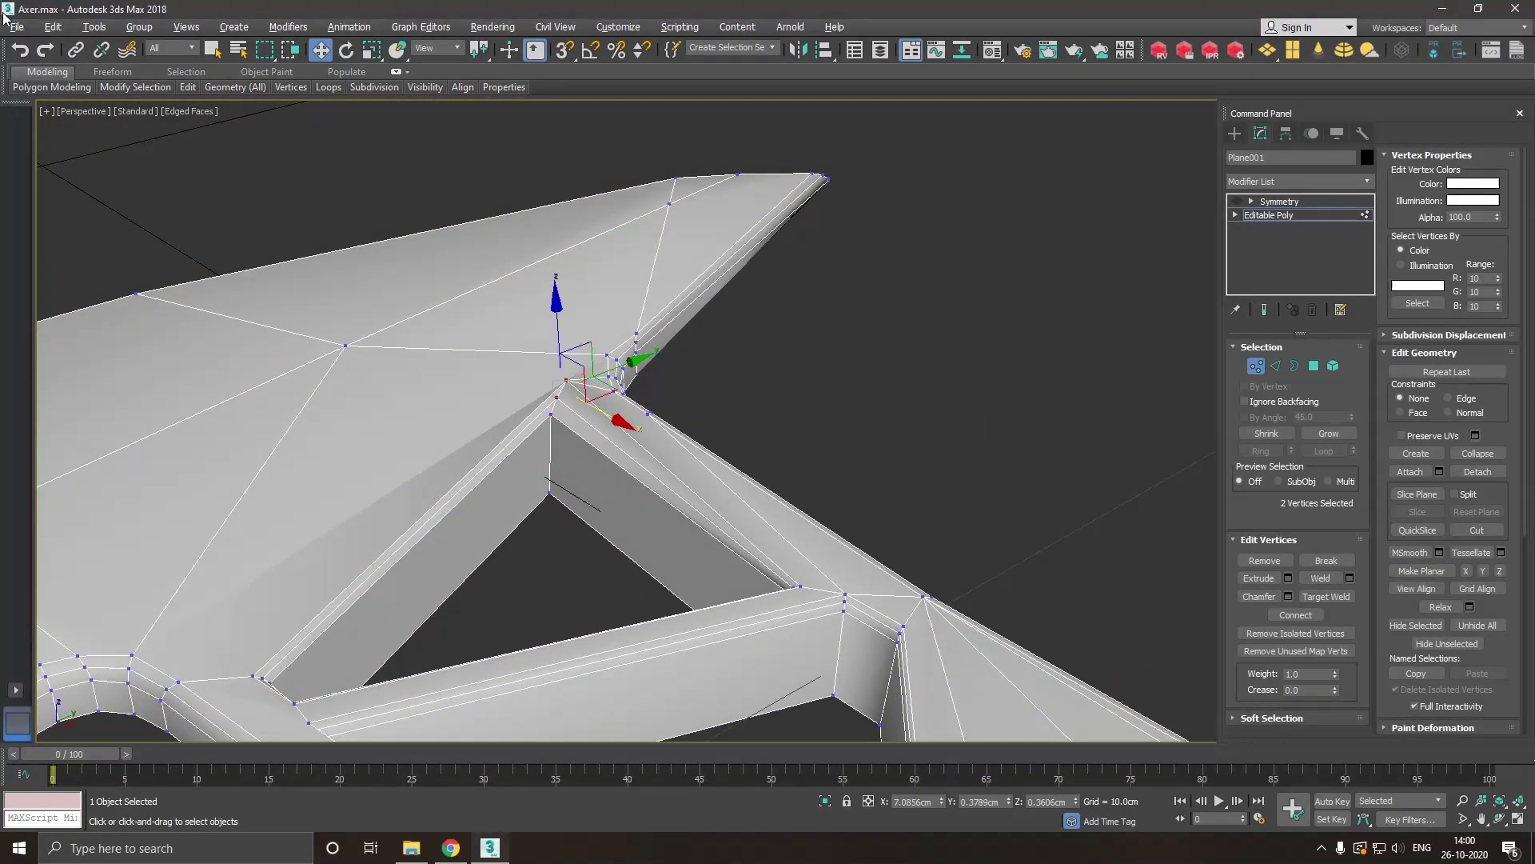
pyautogui.click(20, 49)
pyautogui.click(20, 49)
pyautogui.click(20, 50)
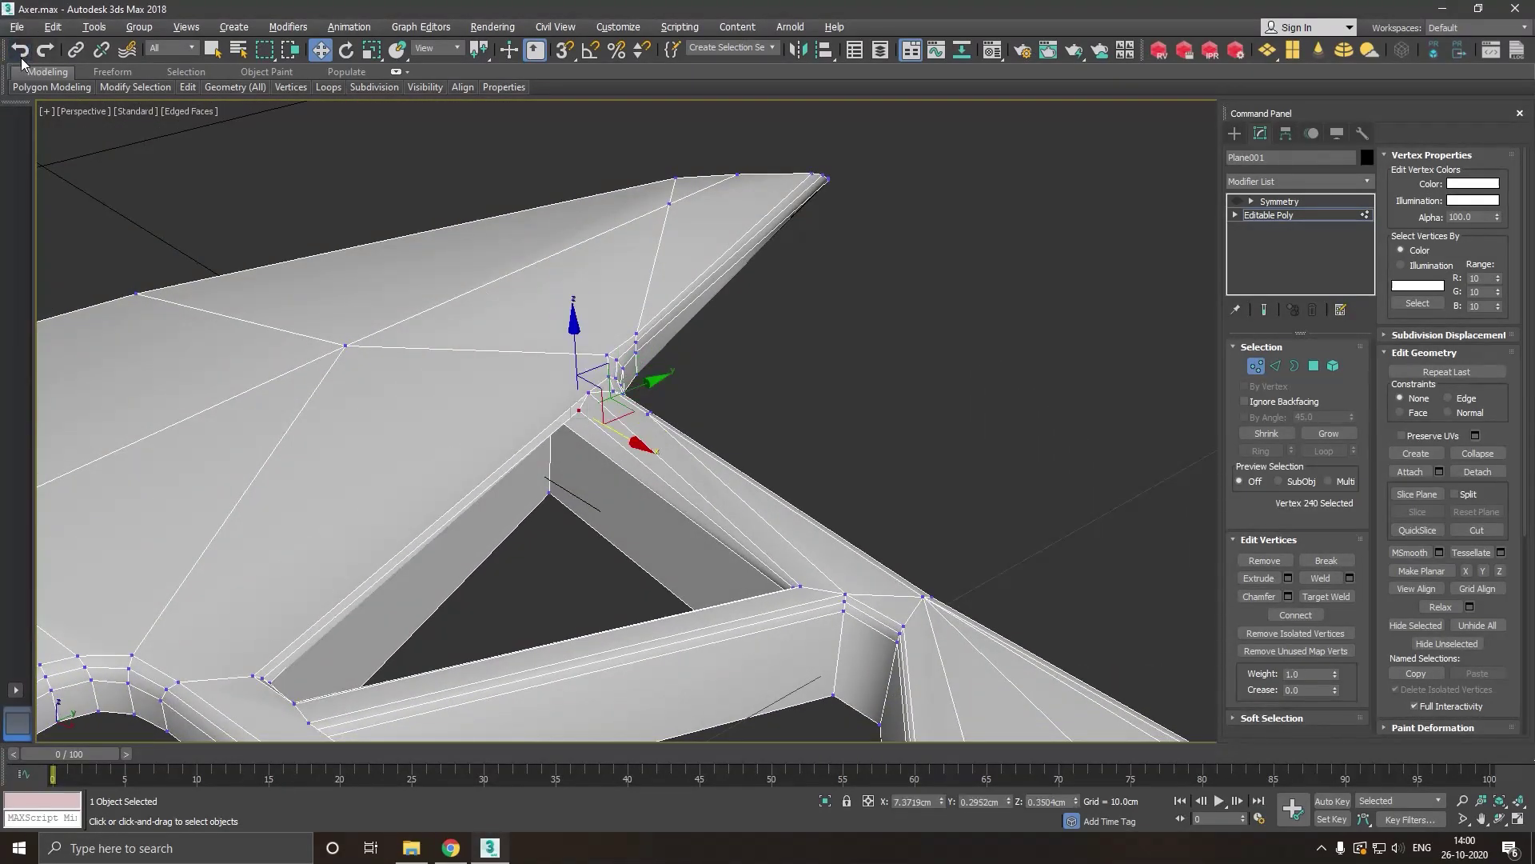
pyautogui.click(21, 57)
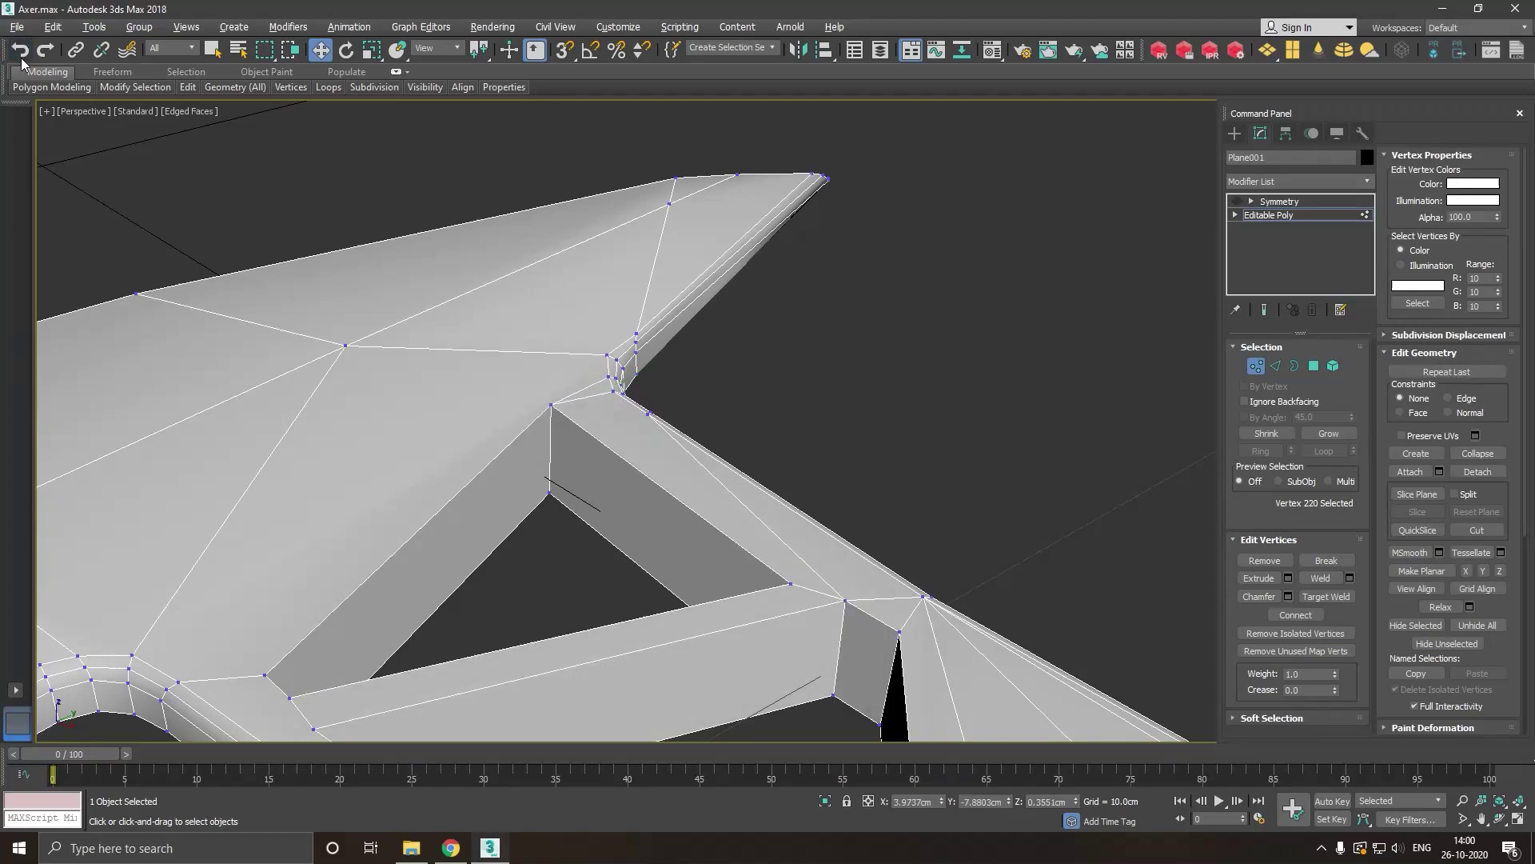
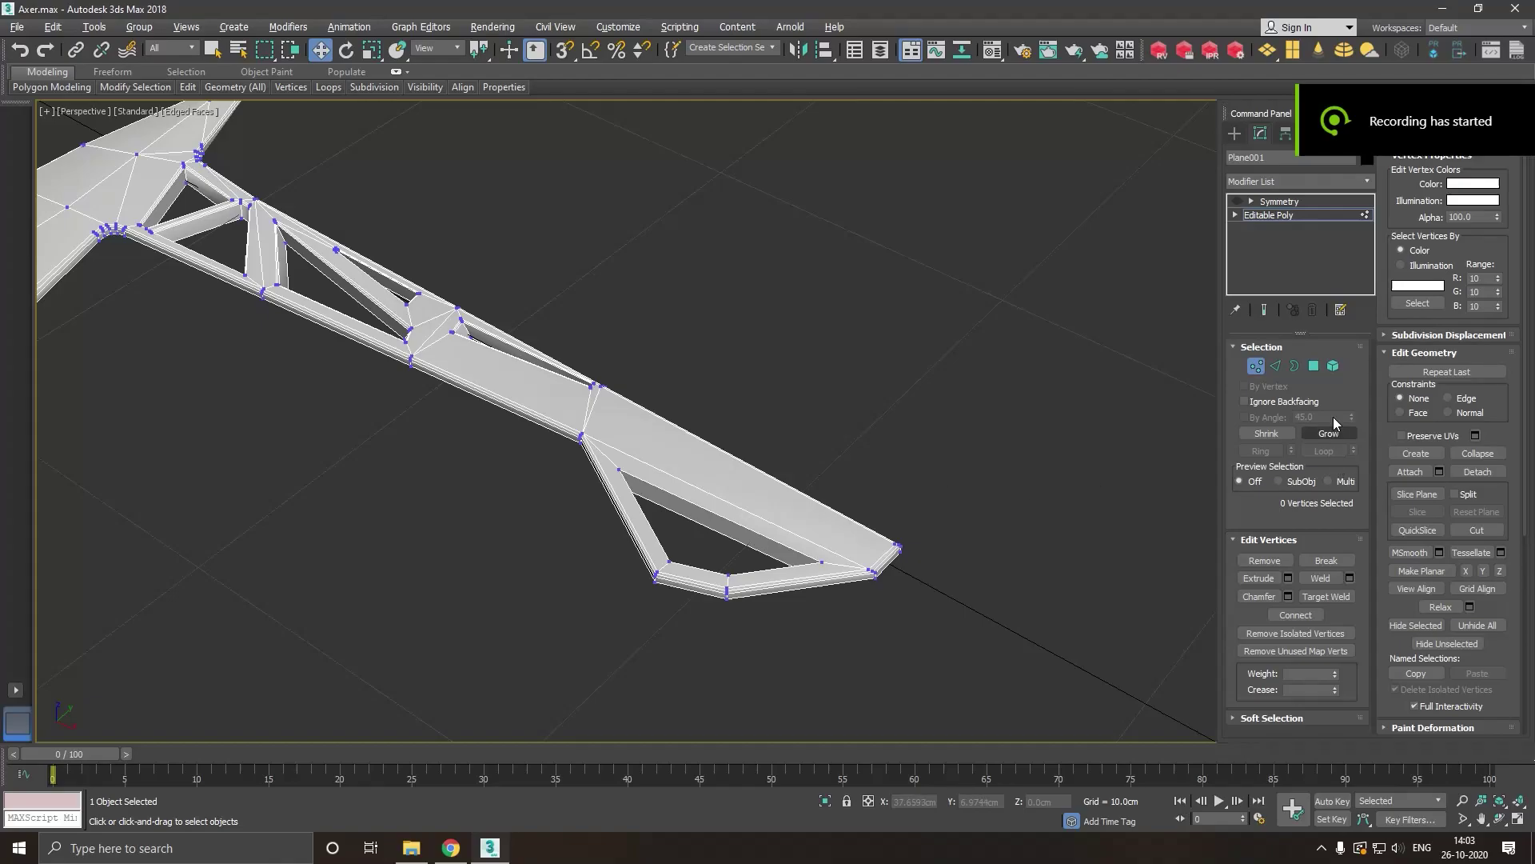
# Chamfer the border loop of the triangular hole near the handle end into a tight double edge.
pyautogui.click(1273, 366)
pyautogui.scroll(5, 690, 536)
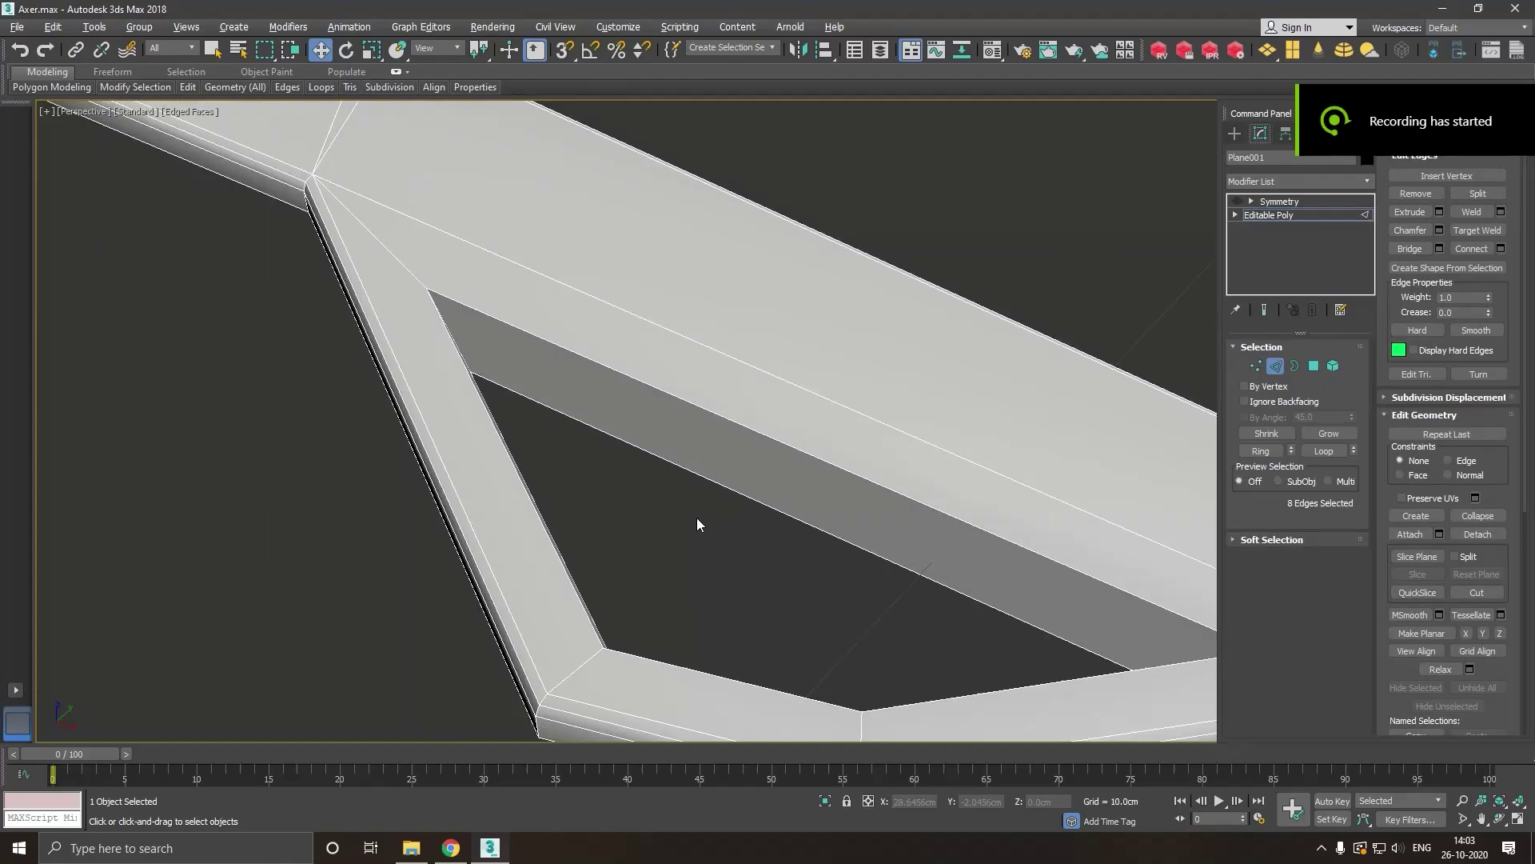
pyautogui.doubleClick(765, 436)
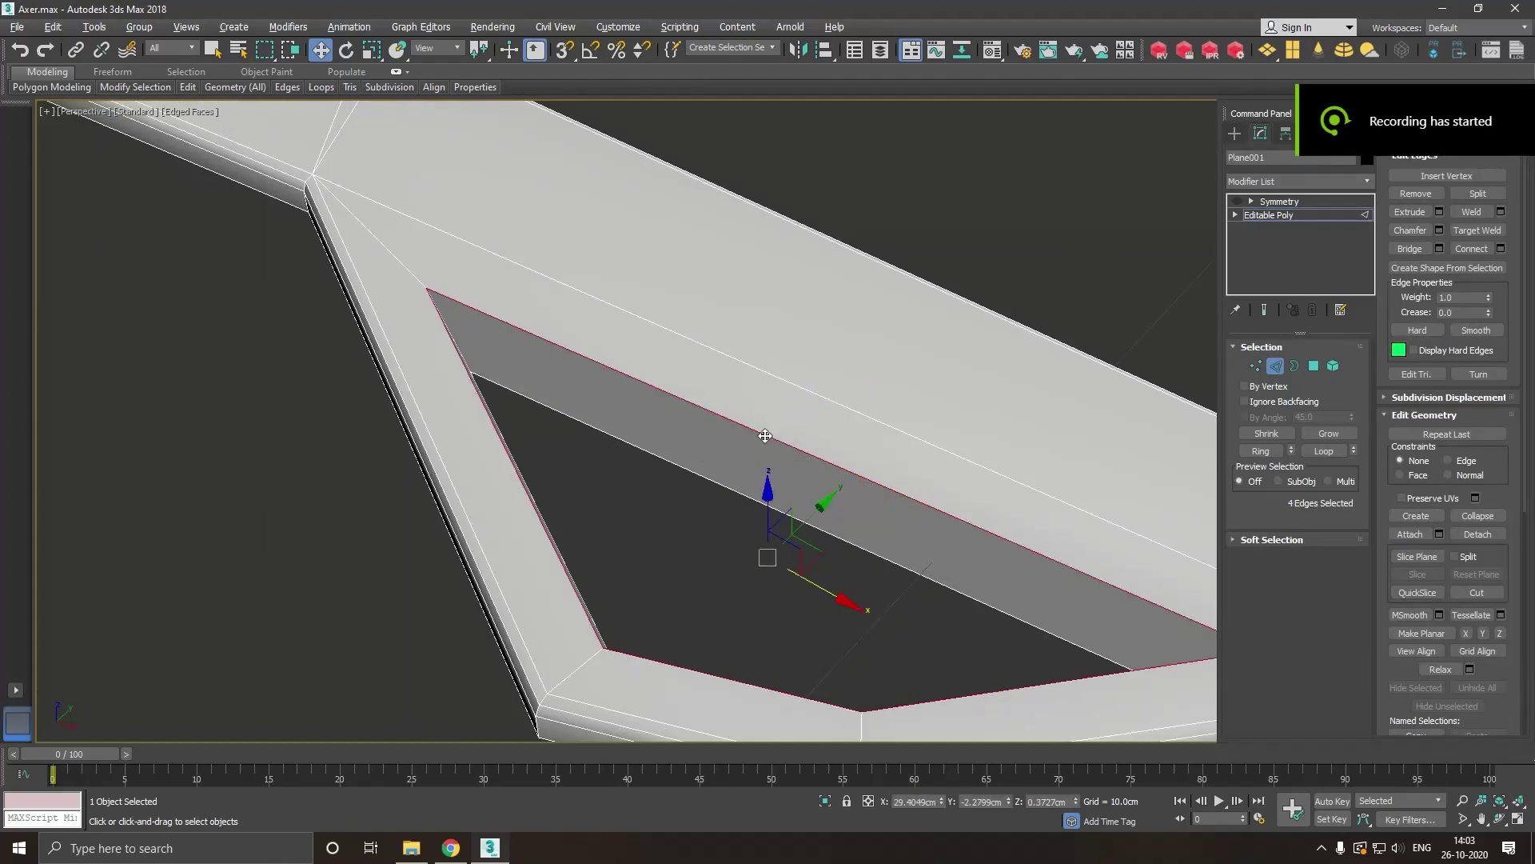
pyautogui.click(1439, 230)
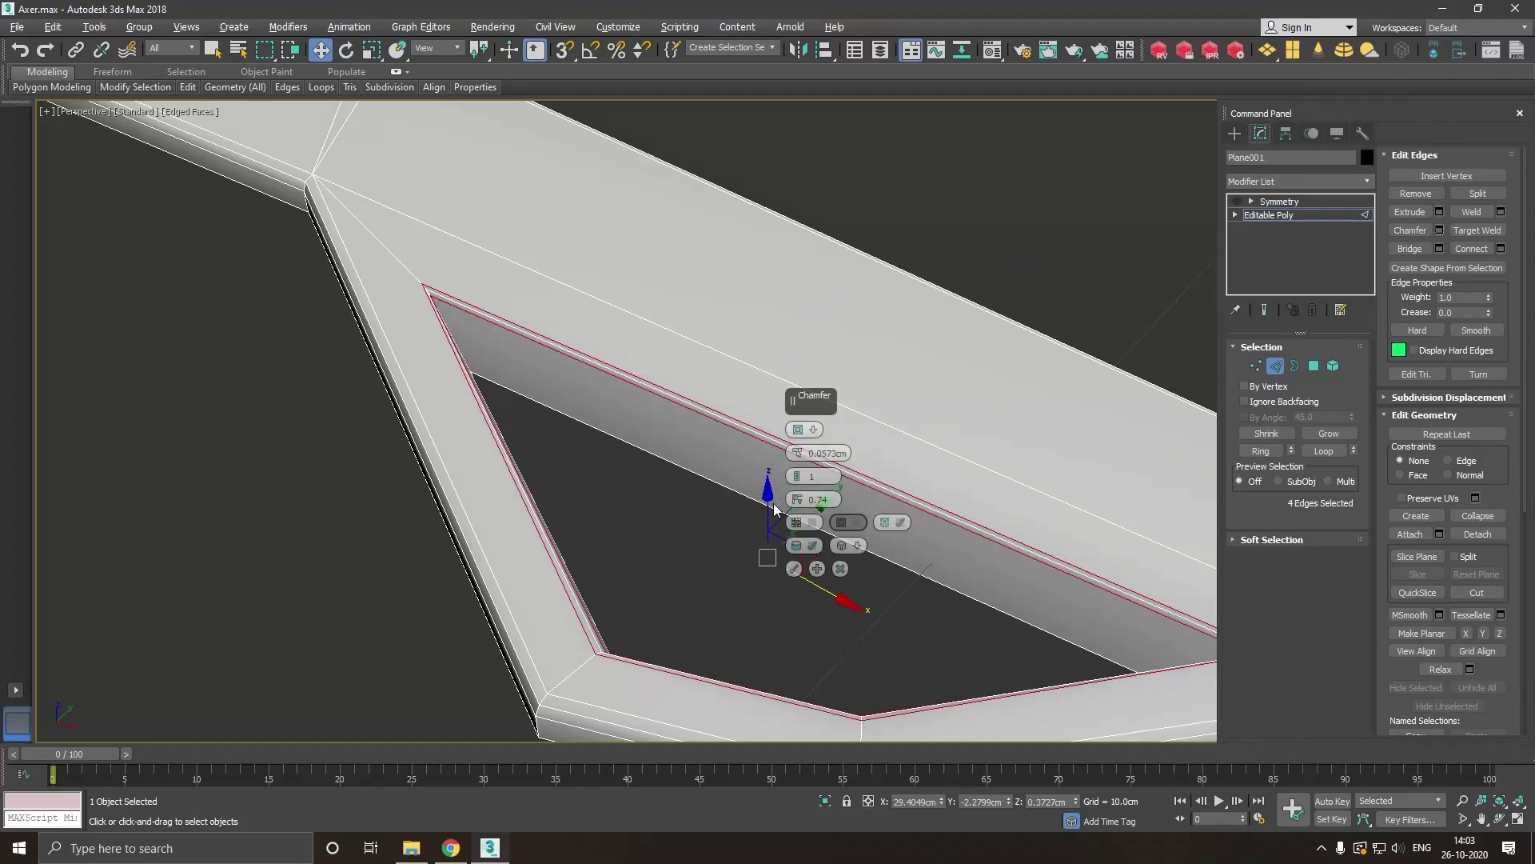
pyautogui.click(794, 569)
pyautogui.scroll(-4, 791, 559)
pyautogui.scroll(-3, 761, 498)
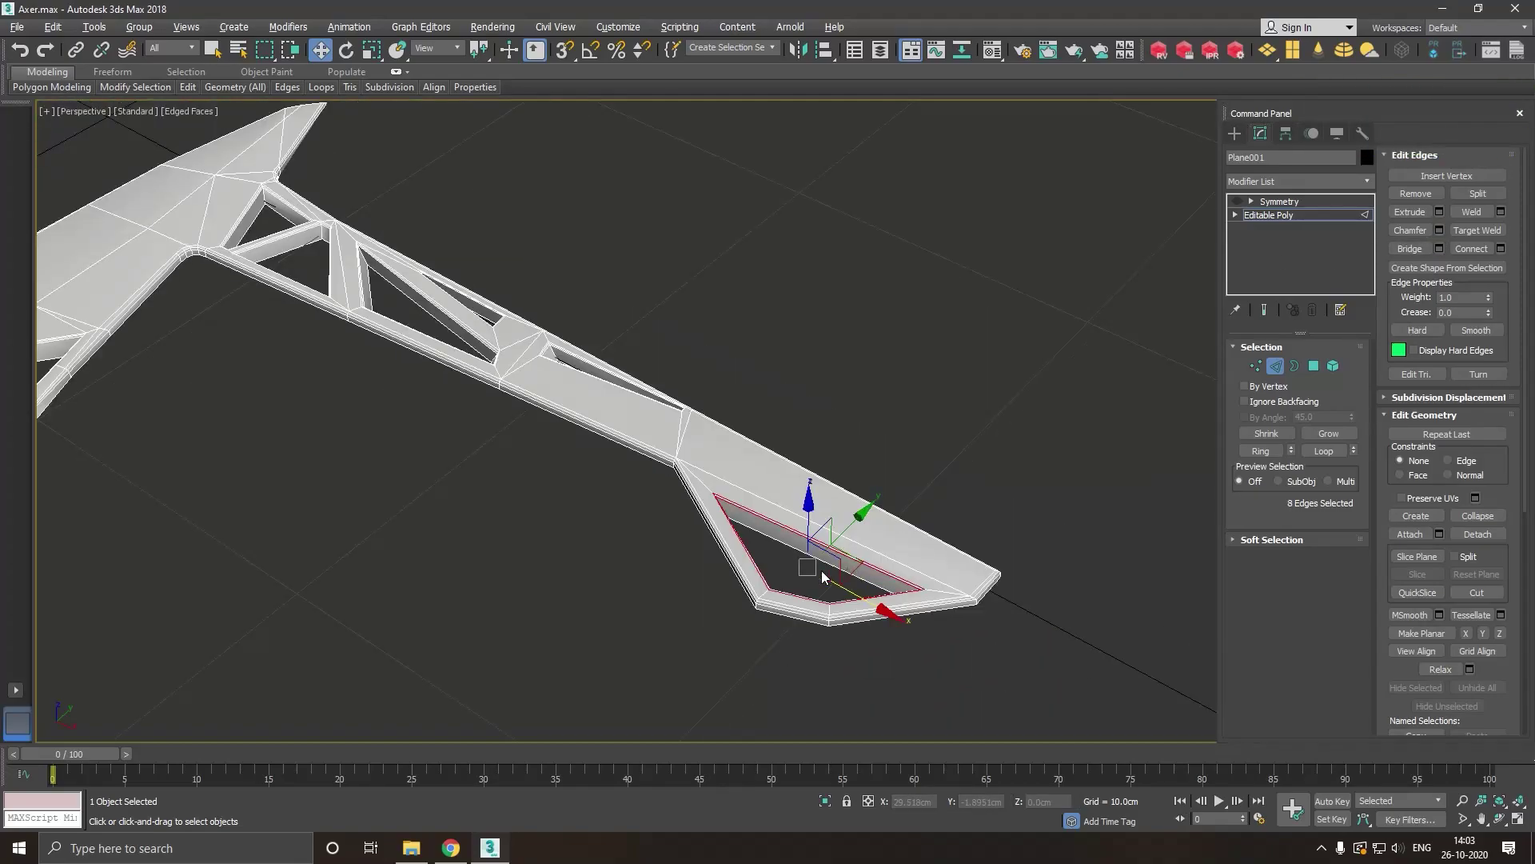
pyautogui.scroll(2, 599, 520)
pyautogui.moveTo(638, 552); pyautogui.dragTo(840, 685, button='middle')
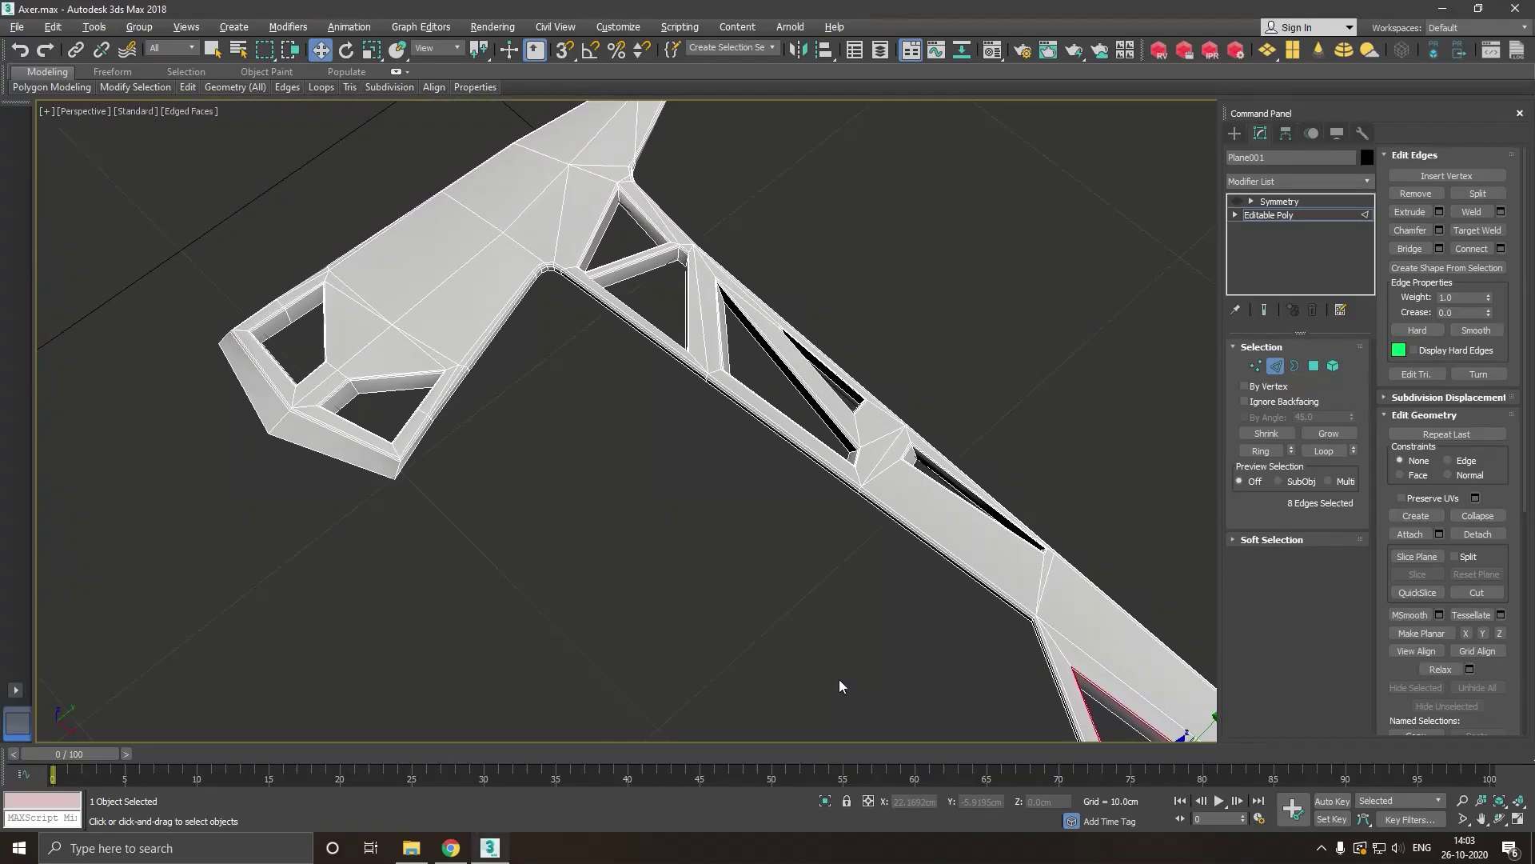
pyautogui.moveTo(565, 605); pyautogui.dragTo(728, 679, button='middle')
pyautogui.scroll(2, 744, 589)
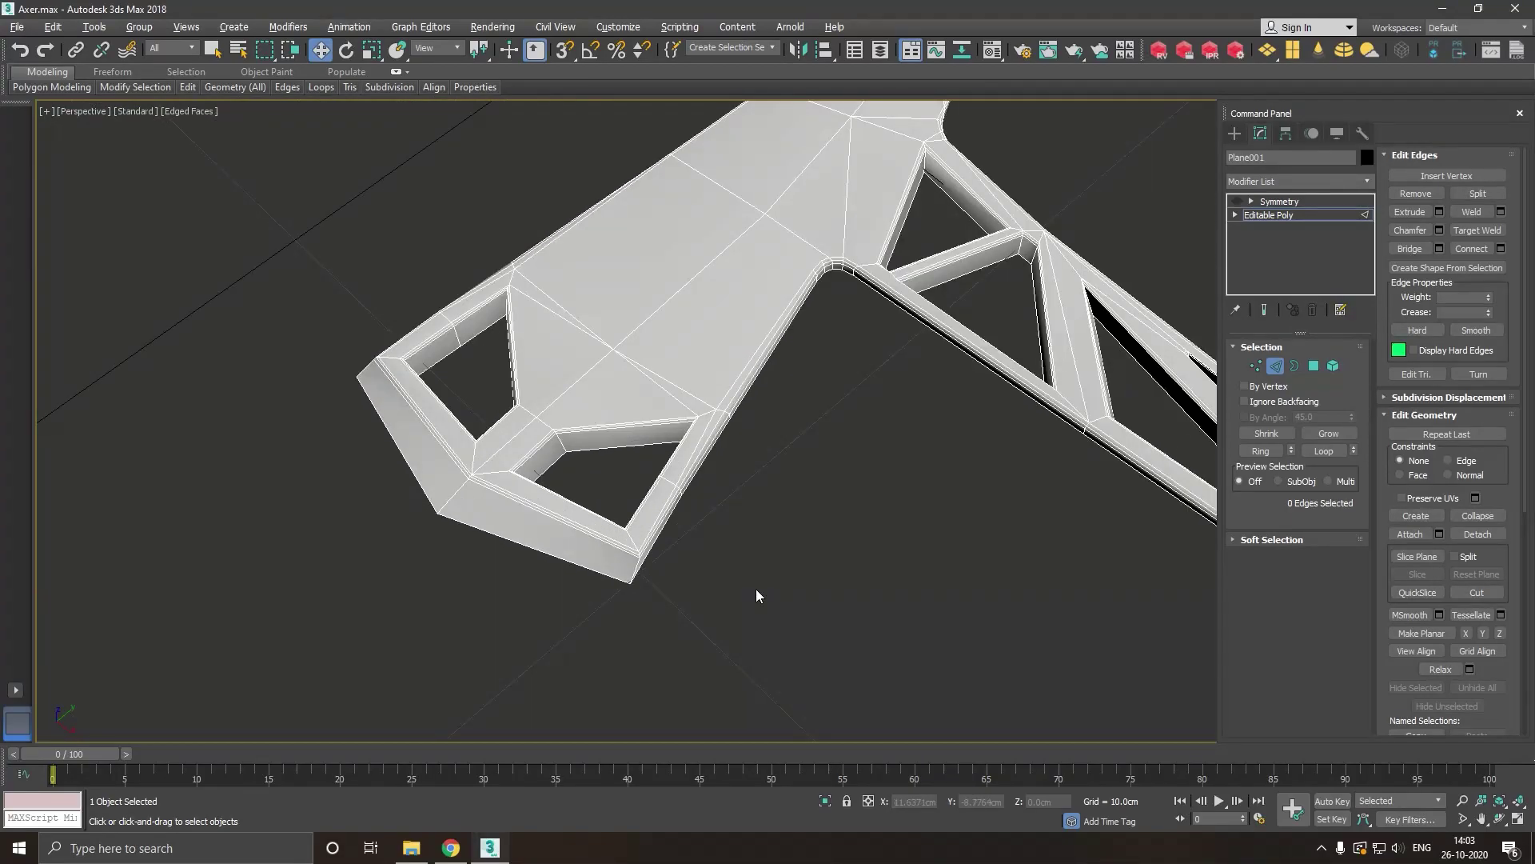
# Add a TurboSmooth modifier above Symmetry with Iterations set to 2.
pyautogui.click(1268, 216)
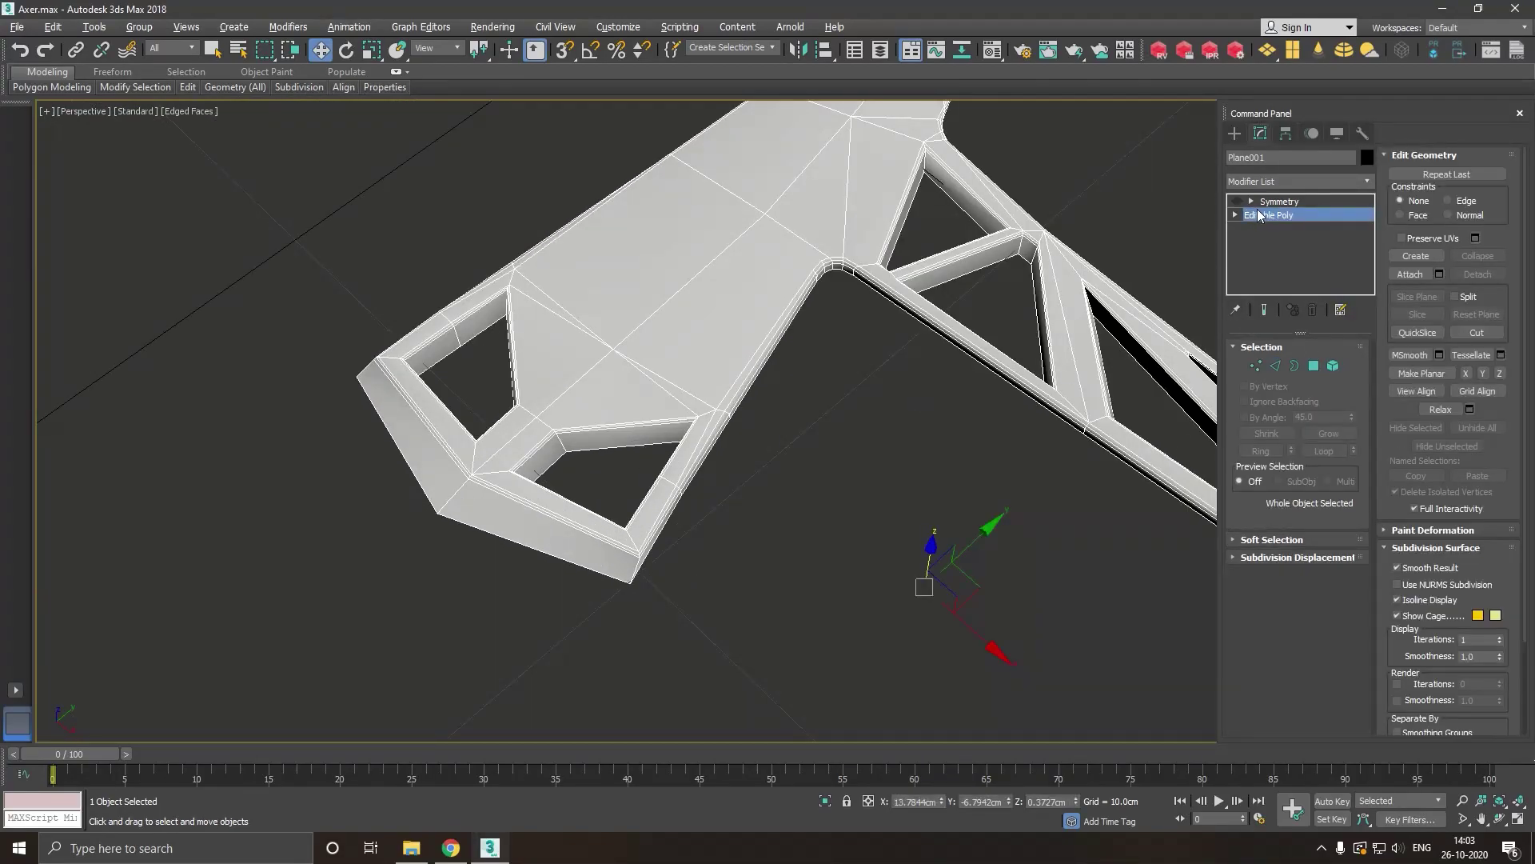
pyautogui.click(1272, 201)
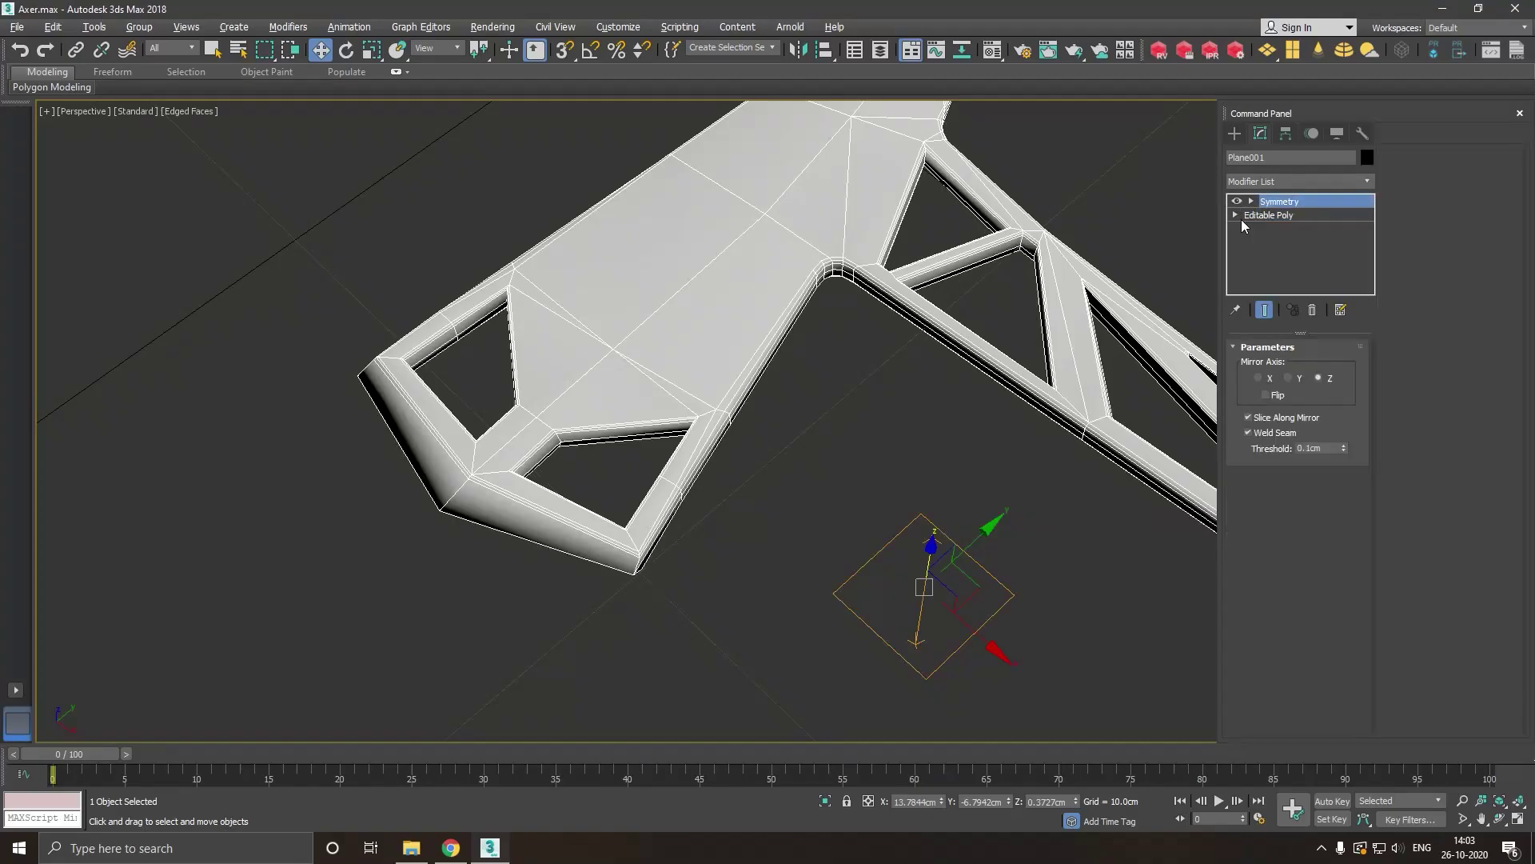
pyautogui.click(1370, 179)
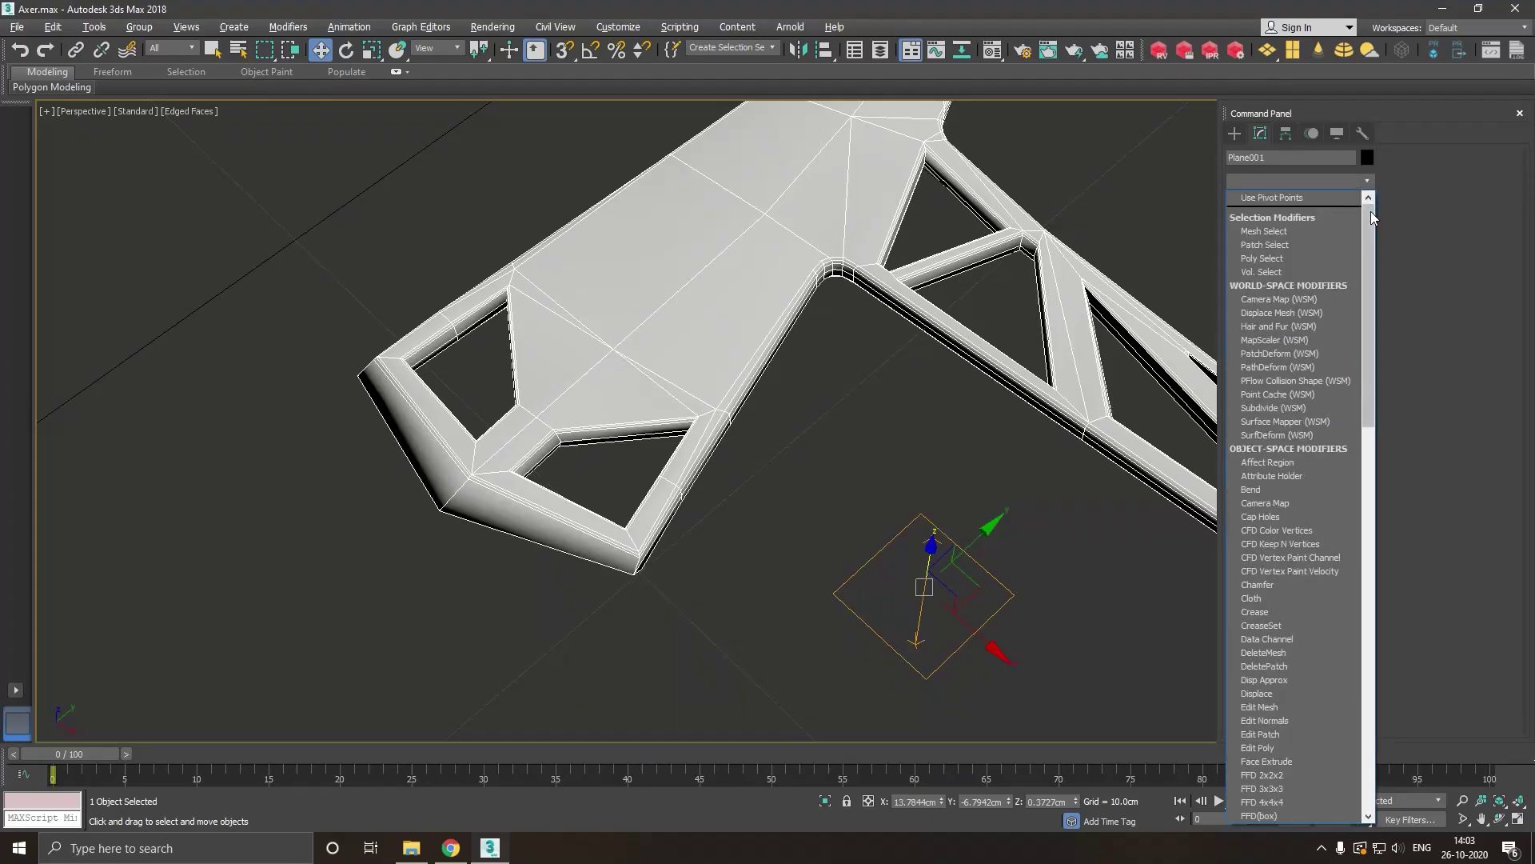
pyautogui.moveTo(1369, 272); pyautogui.dragTo(1394, 603)
pyautogui.click(1289, 550)
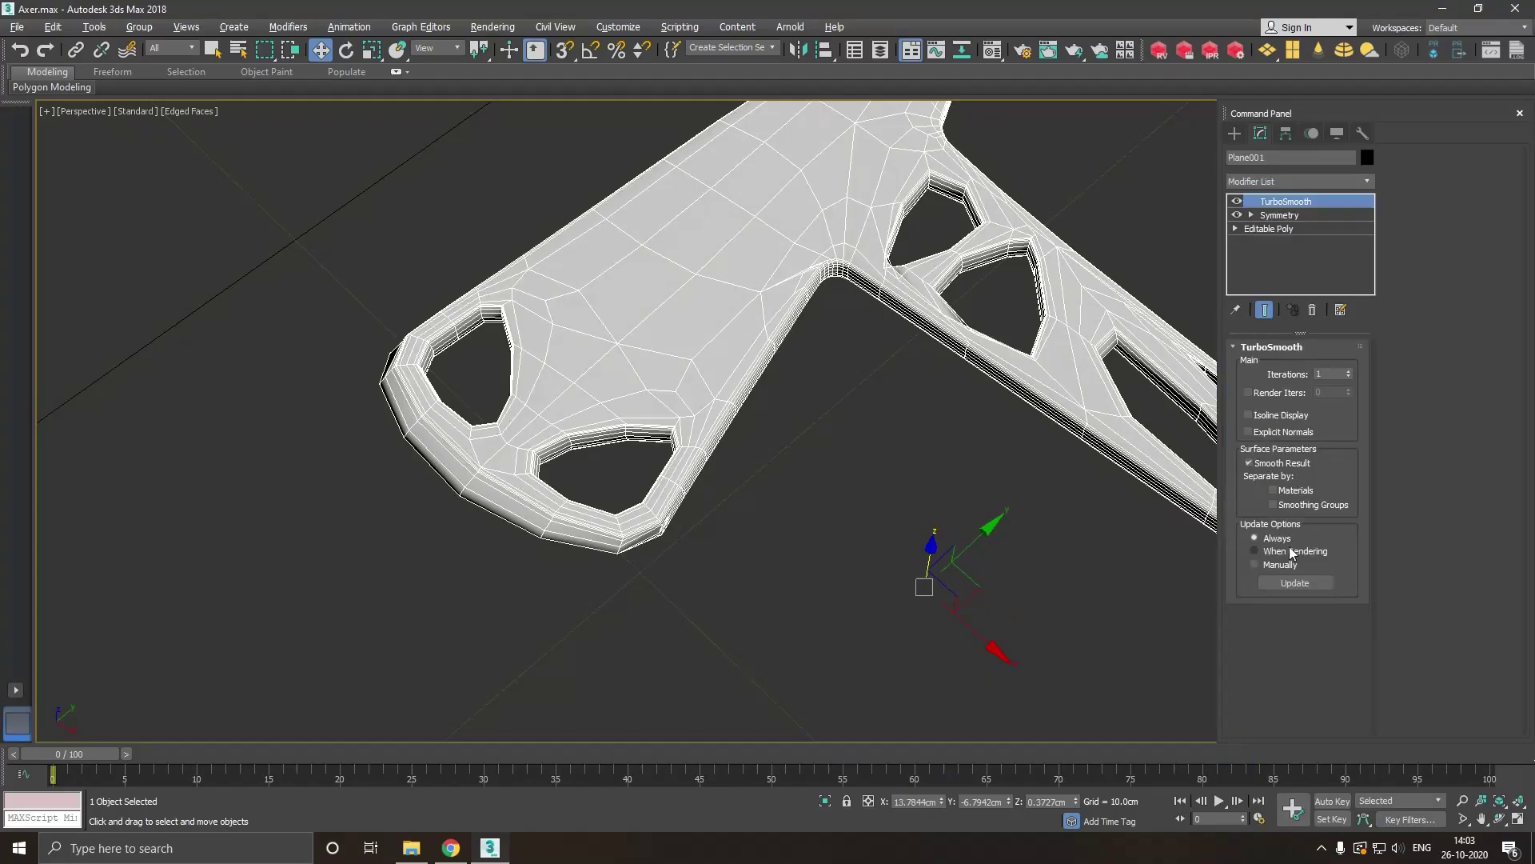
pyautogui.keyDown('alt'); pyautogui.moveTo(552, 512); pyautogui.dragTo(1176, 357, button='middle'); pyautogui.keyUp('alt')
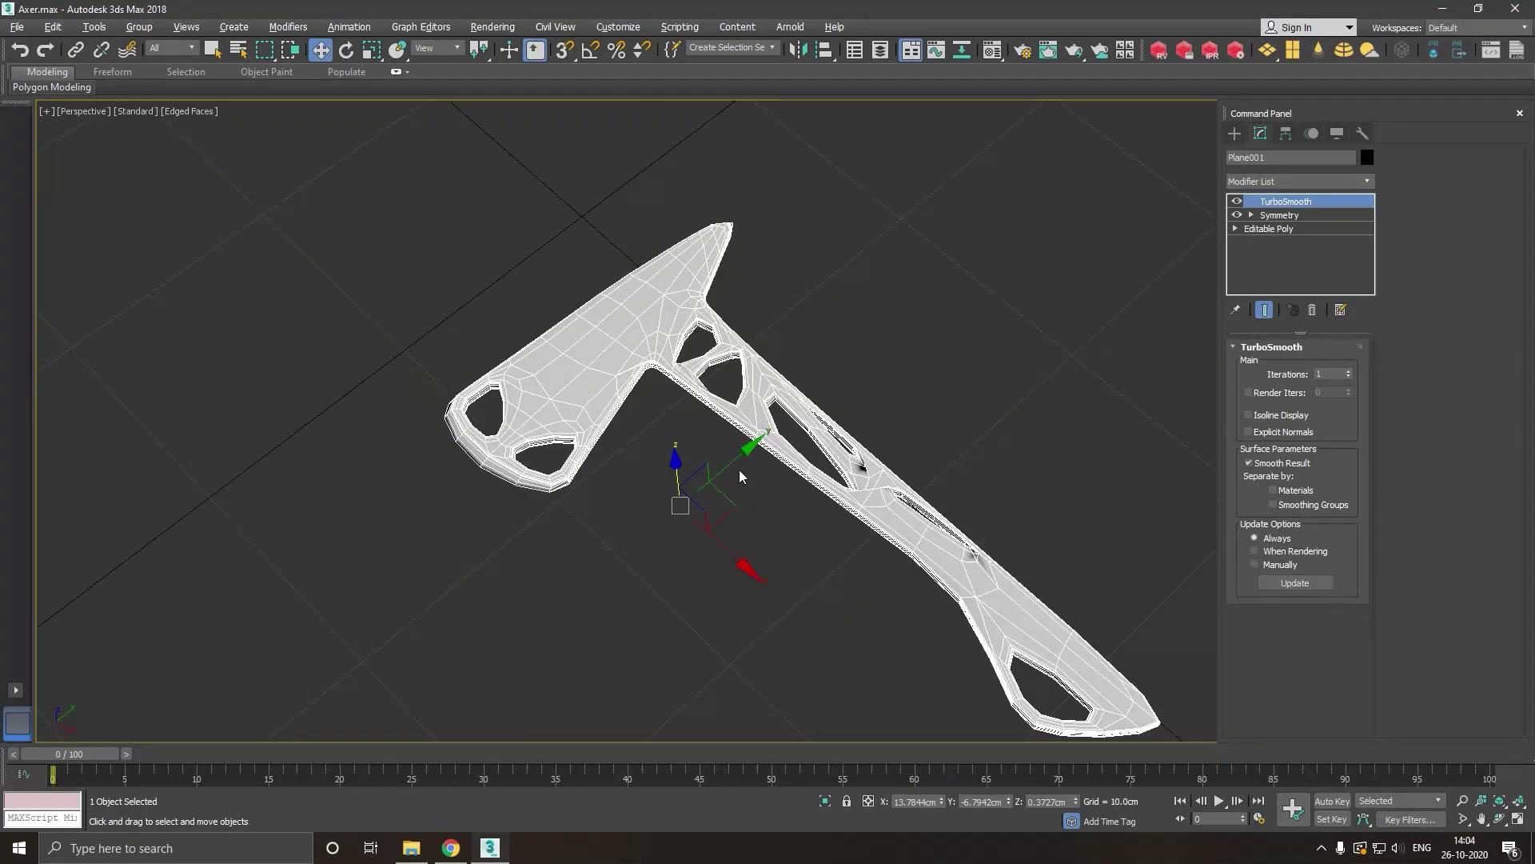
pyautogui.click(1348, 372)
pyautogui.moveTo(850, 369)
pyautogui.keyDown('alt'); pyautogui.mouseDown(button='middle')
pyautogui.moveTo(871, 372)
pyautogui.moveTo(914, 323)
pyautogui.moveTo(942, 392)
pyautogui.moveTo(1010, 339)
pyautogui.moveTo(1018, 407)
pyautogui.mouseUp(button='middle'); pyautogui.keyUp('alt')
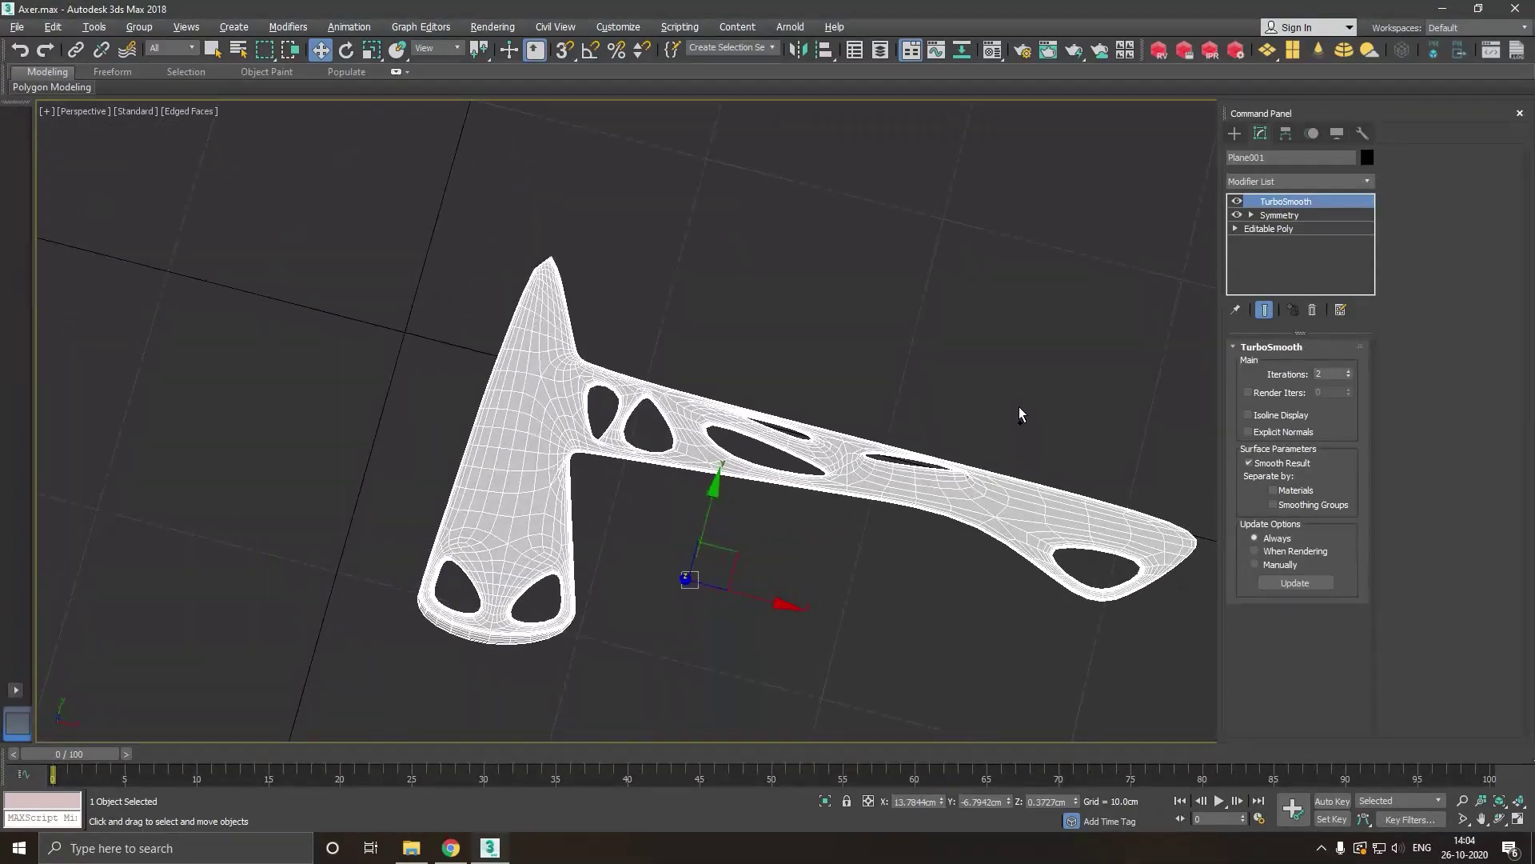
# Return to the Editable Poly level with TurboSmooth's preview switched off.
pyautogui.click(1291, 228)
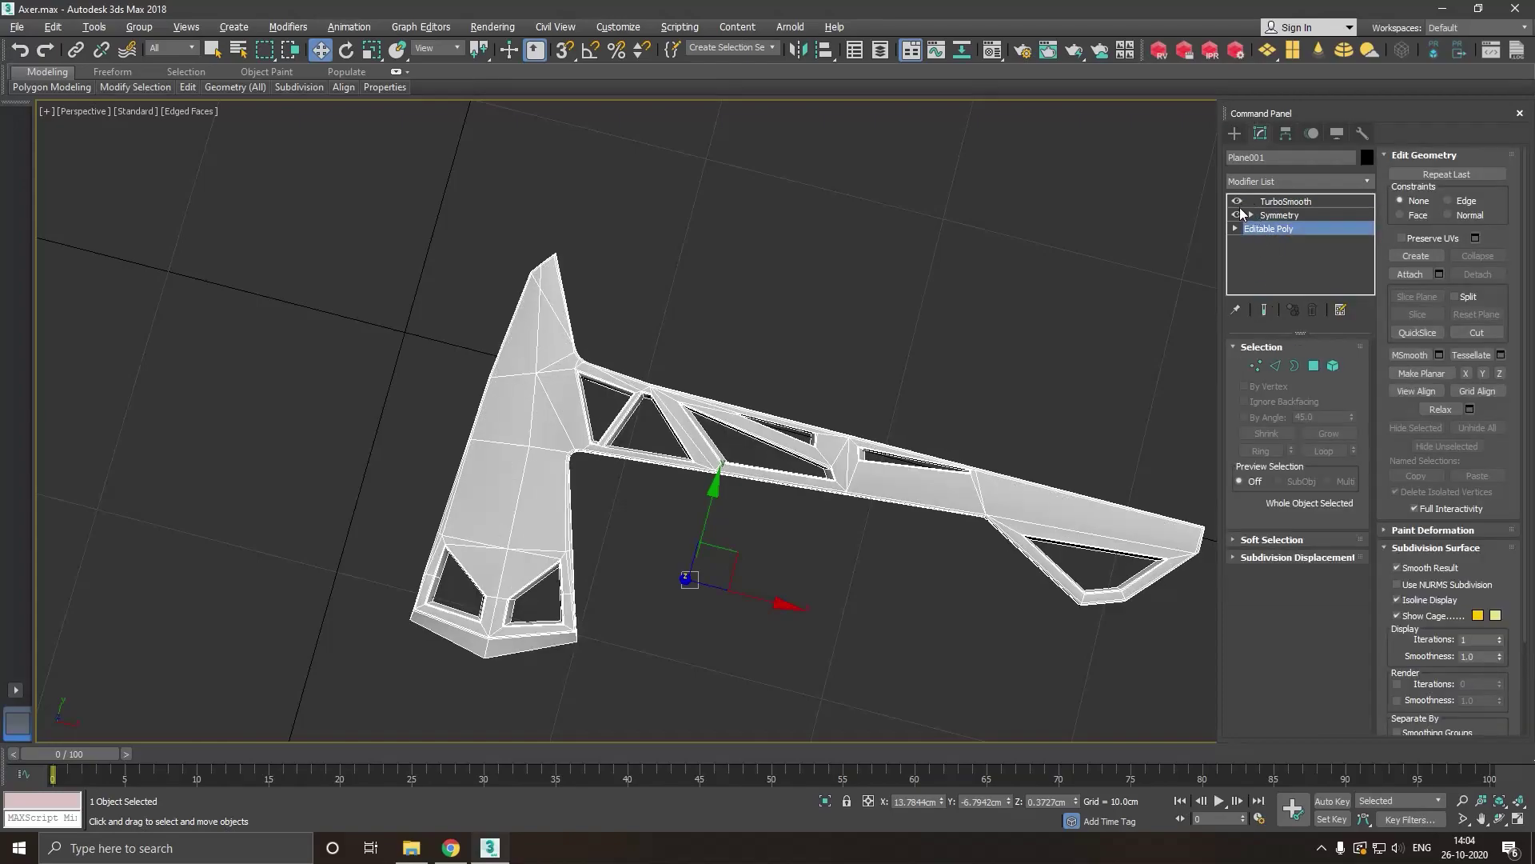
pyautogui.click(1271, 200)
pyautogui.click(1236, 228)
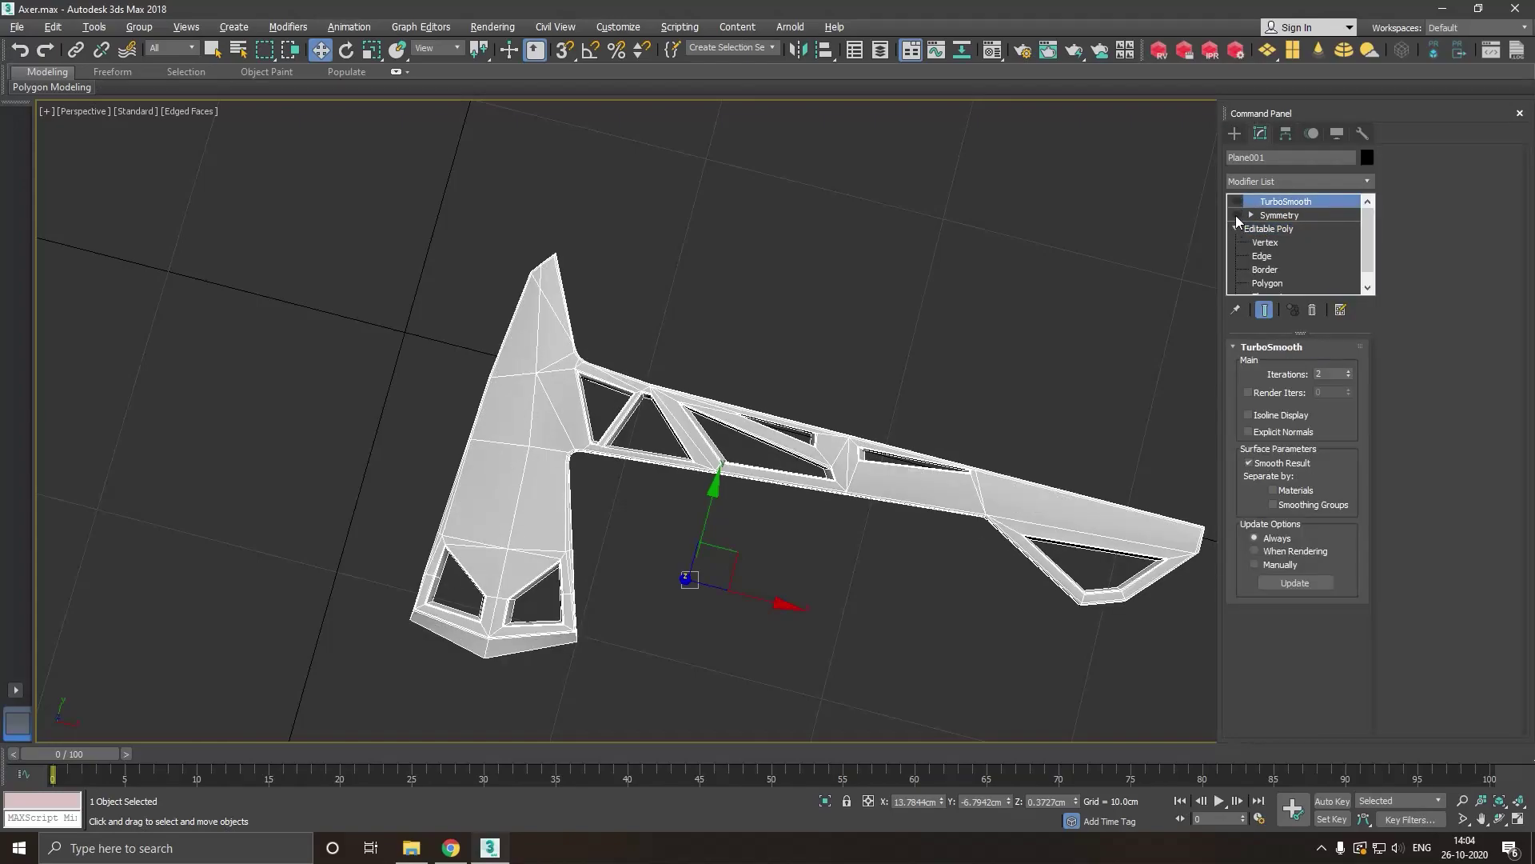
# Connect the handle segment's long edges with 3 new edge loops.
pyautogui.click(1267, 229)
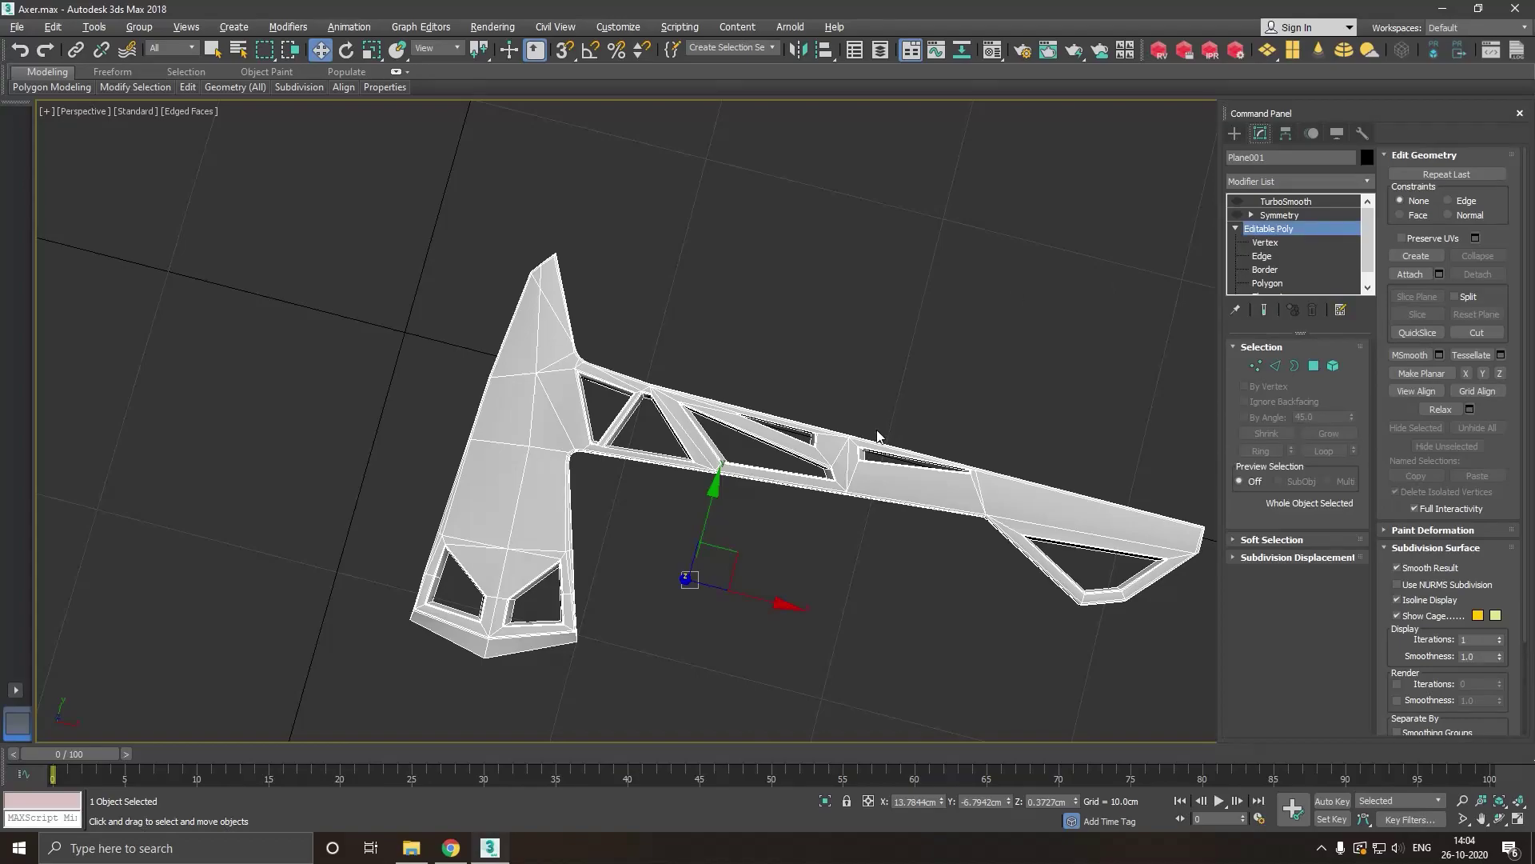
pyautogui.scroll(3, 878, 435)
pyautogui.scroll(1, 864, 432)
pyautogui.scroll(1, 847, 429)
pyautogui.scroll(2, 830, 427)
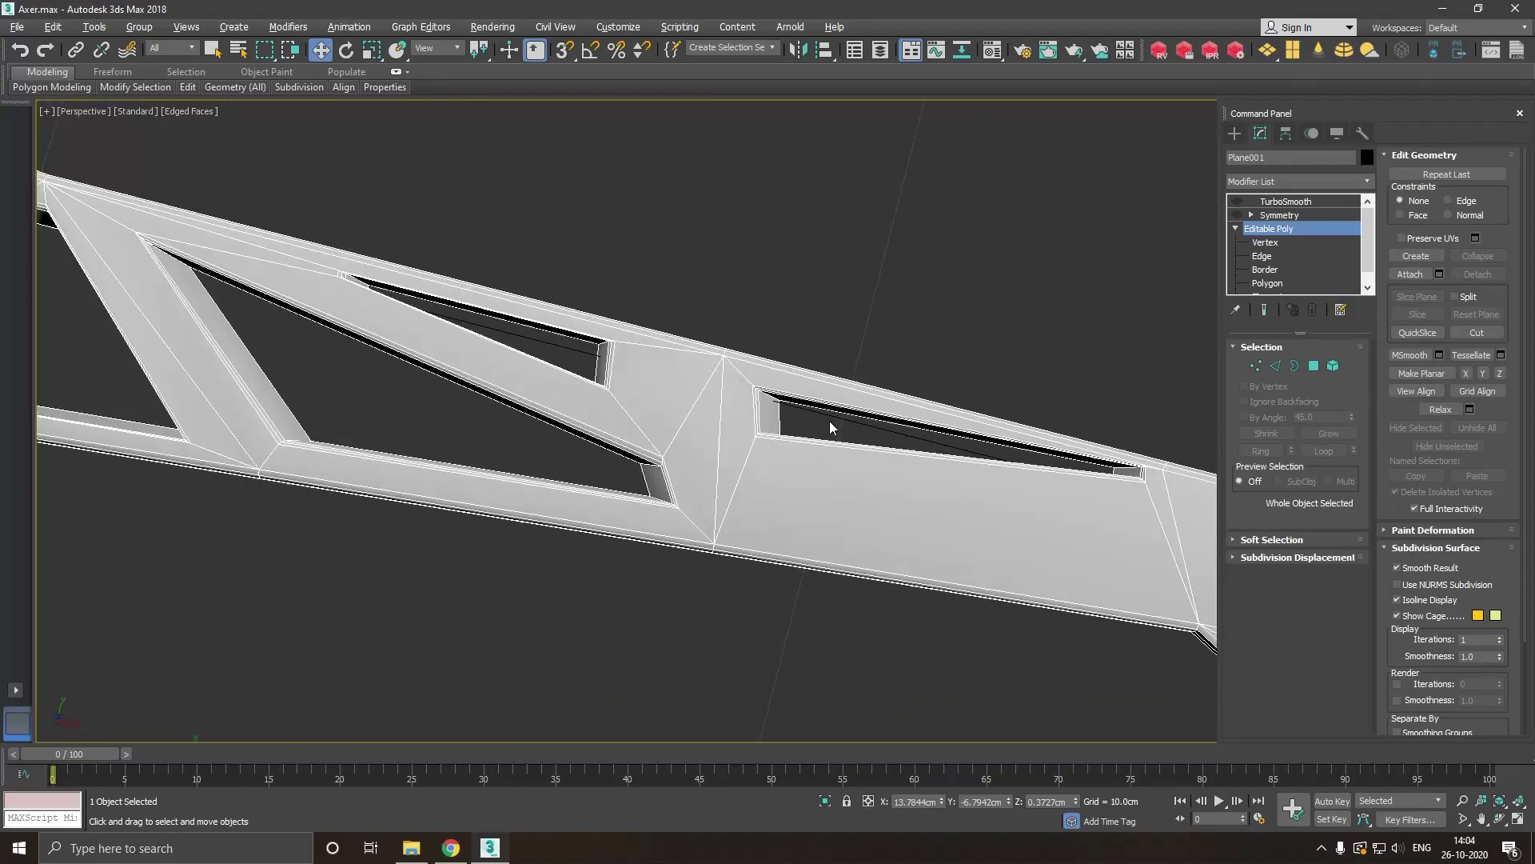
pyautogui.click(1276, 365)
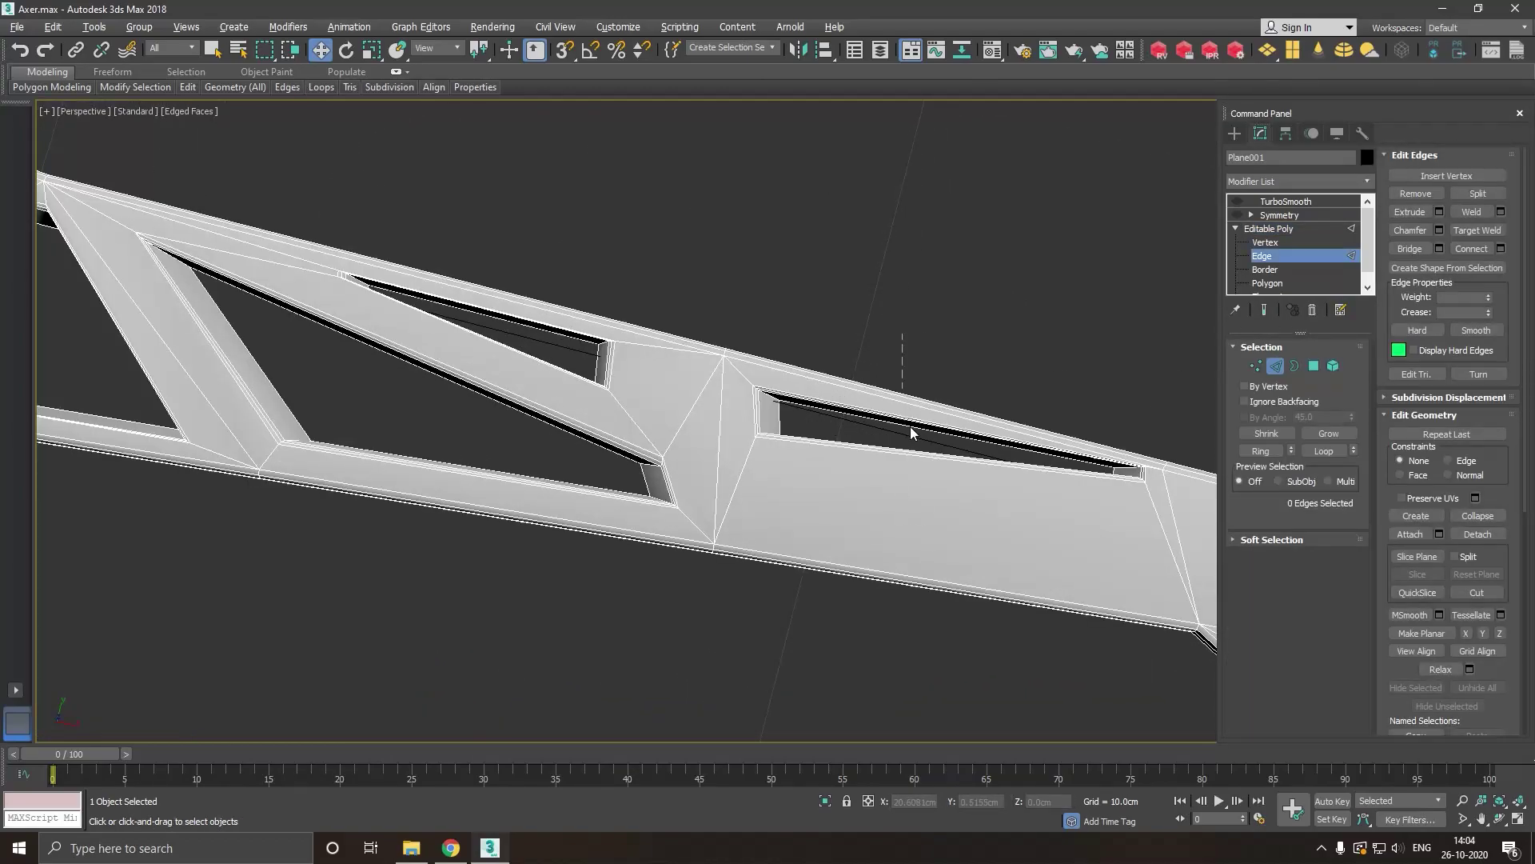
pyautogui.moveTo(905, 721); pyautogui.dragTo(907, 722)
pyautogui.moveTo(1001, 615); pyautogui.dragTo(899, 552, button='middle')
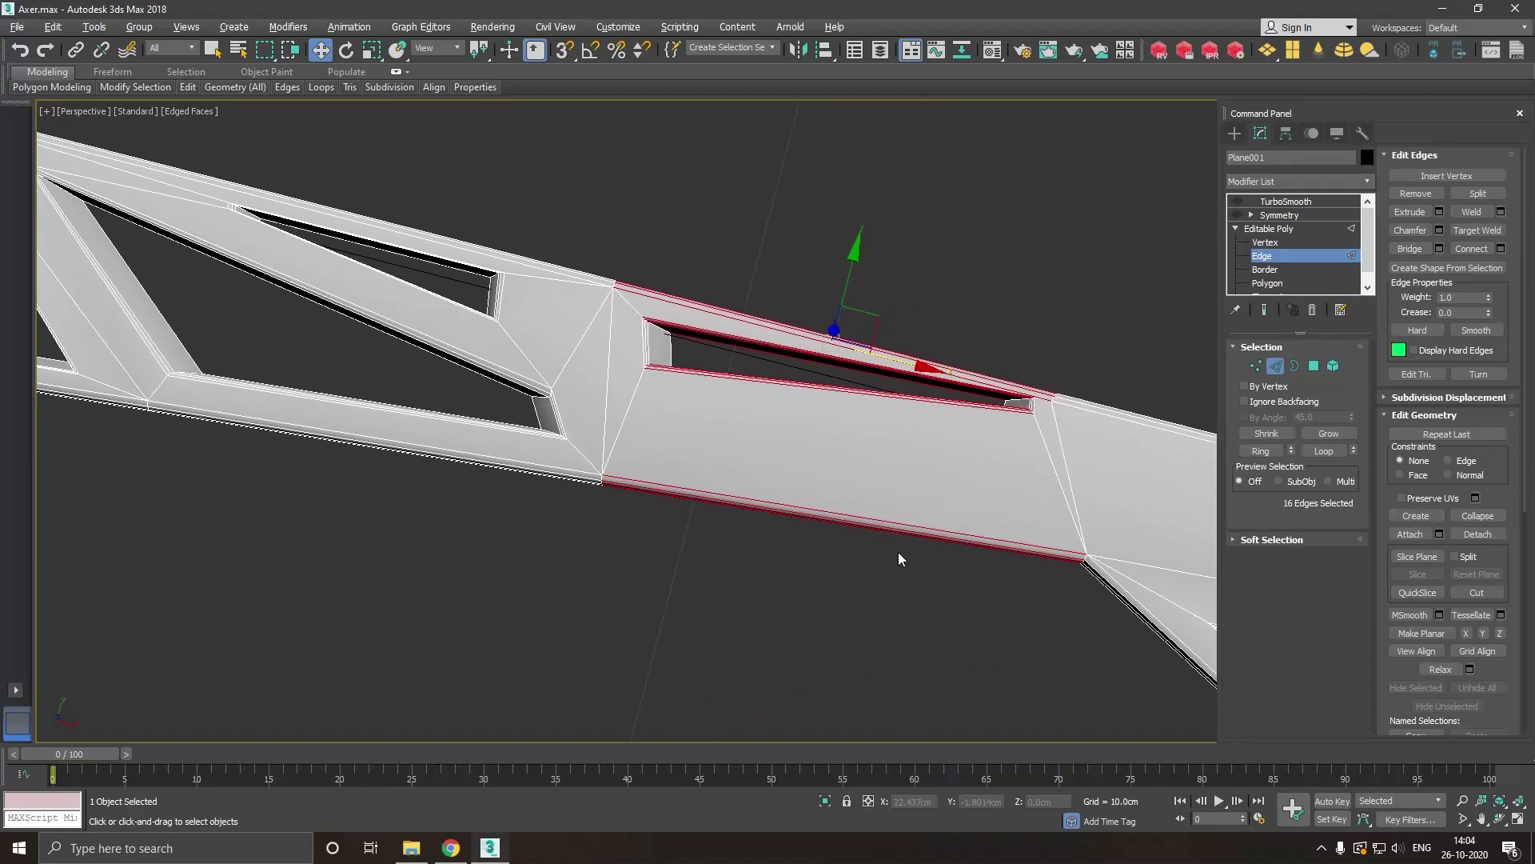
pyautogui.click(1501, 248)
pyautogui.moveTo(802, 428); pyautogui.dragTo(736, 152)
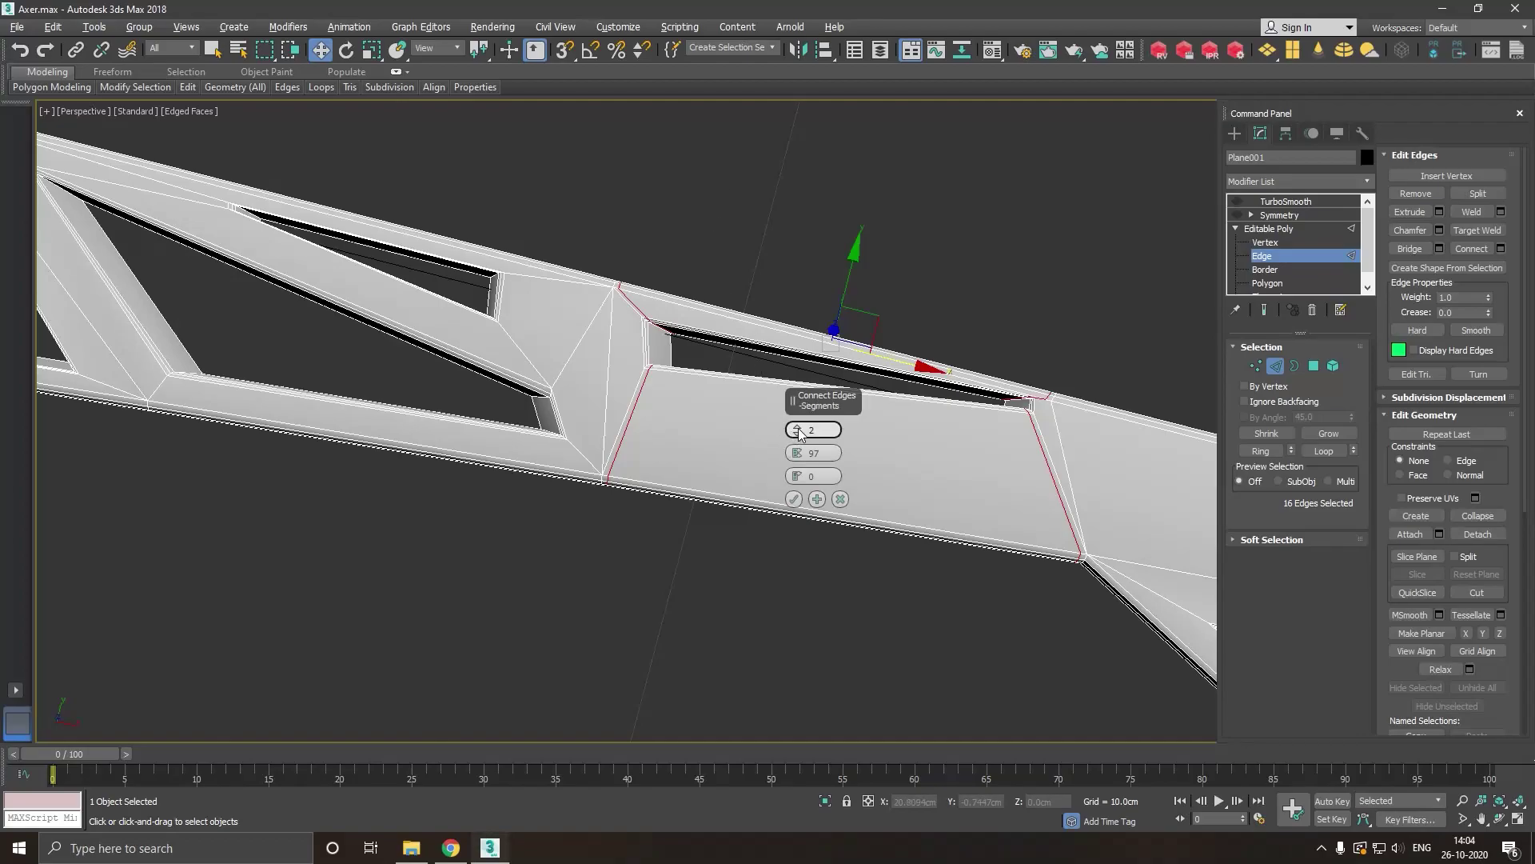
pyautogui.moveTo(799, 433); pyautogui.dragTo(799, 427)
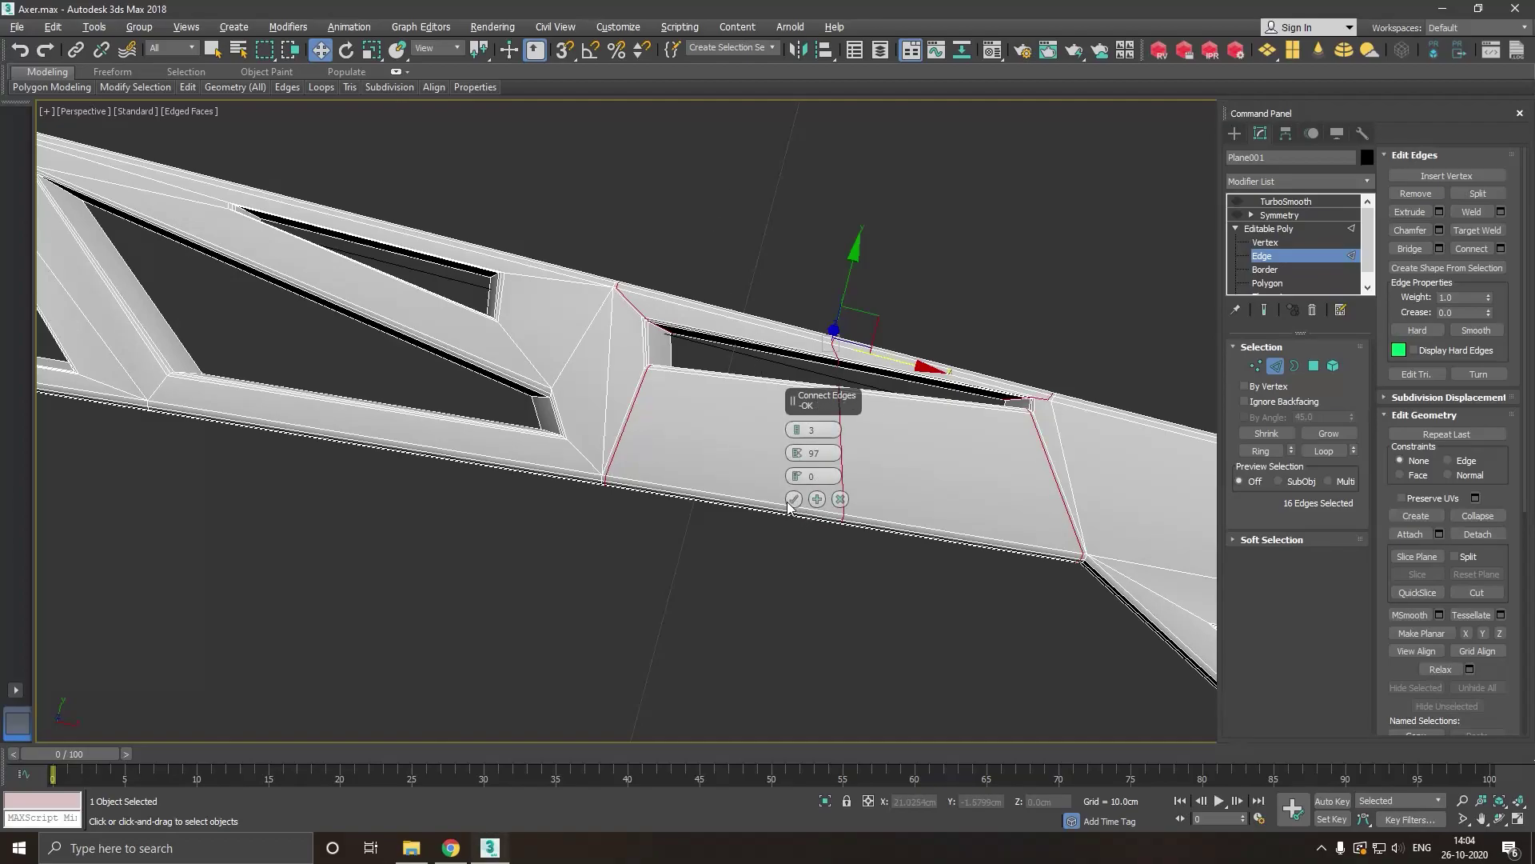
pyautogui.click(793, 500)
# Re-enable TurboSmooth, connect the truss beam edges, and show the smoothed end result.
pyautogui.click(1237, 202)
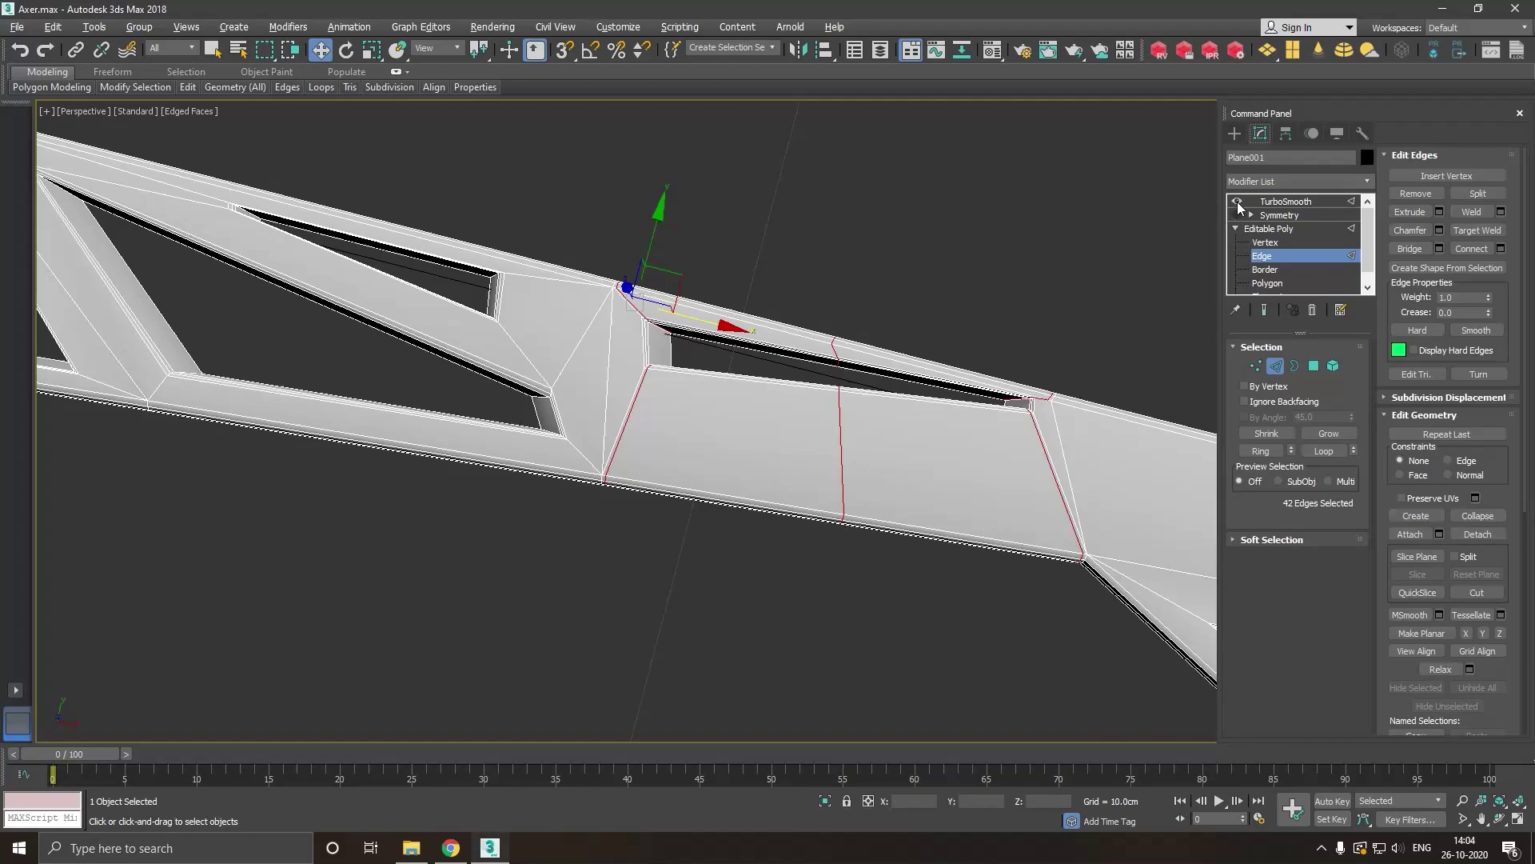
pyautogui.click(1264, 320)
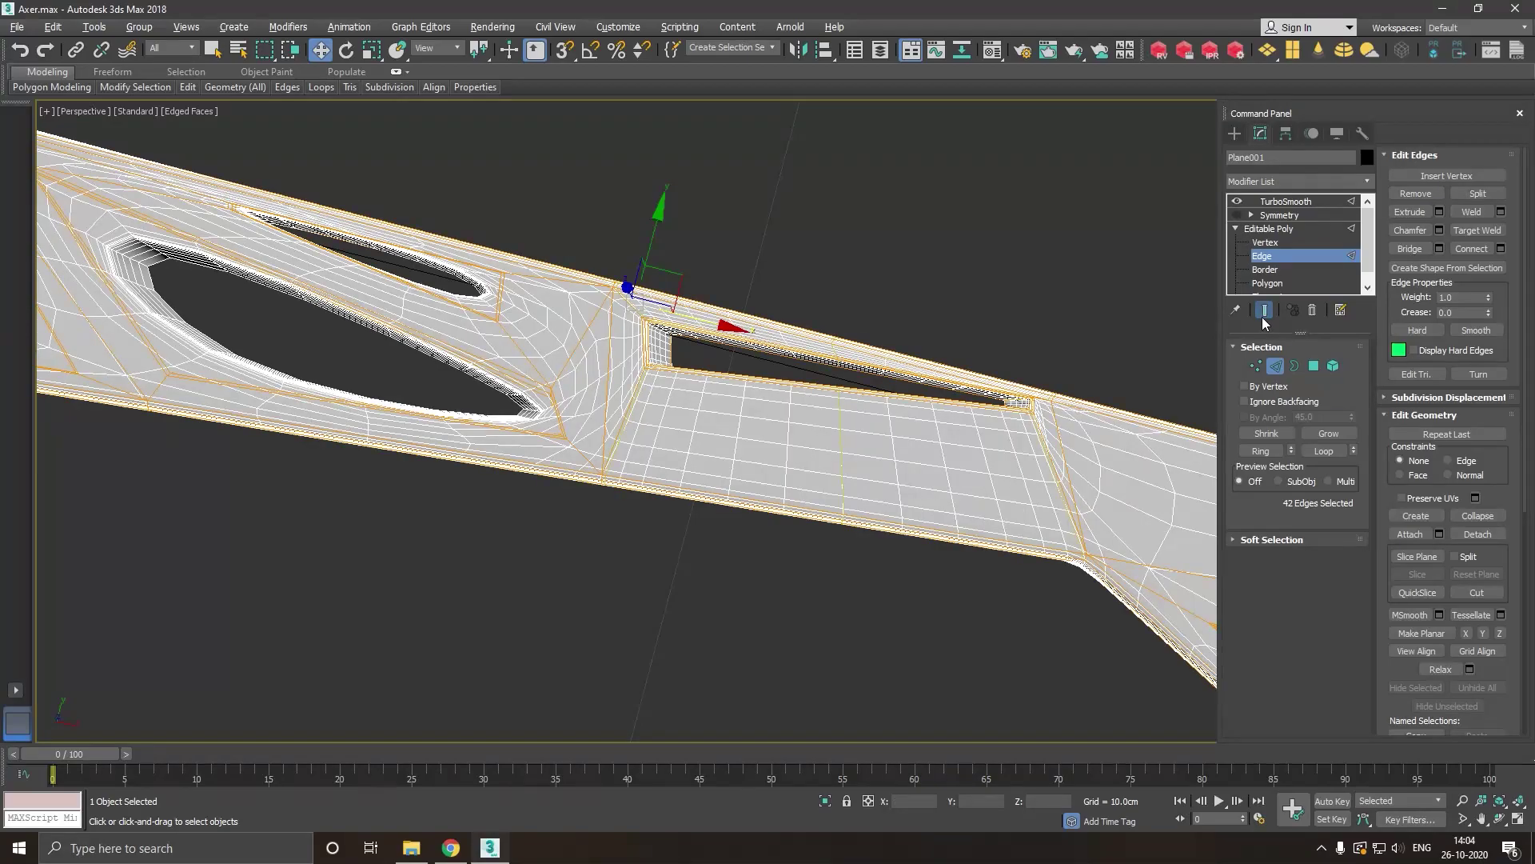
pyautogui.click(1264, 320)
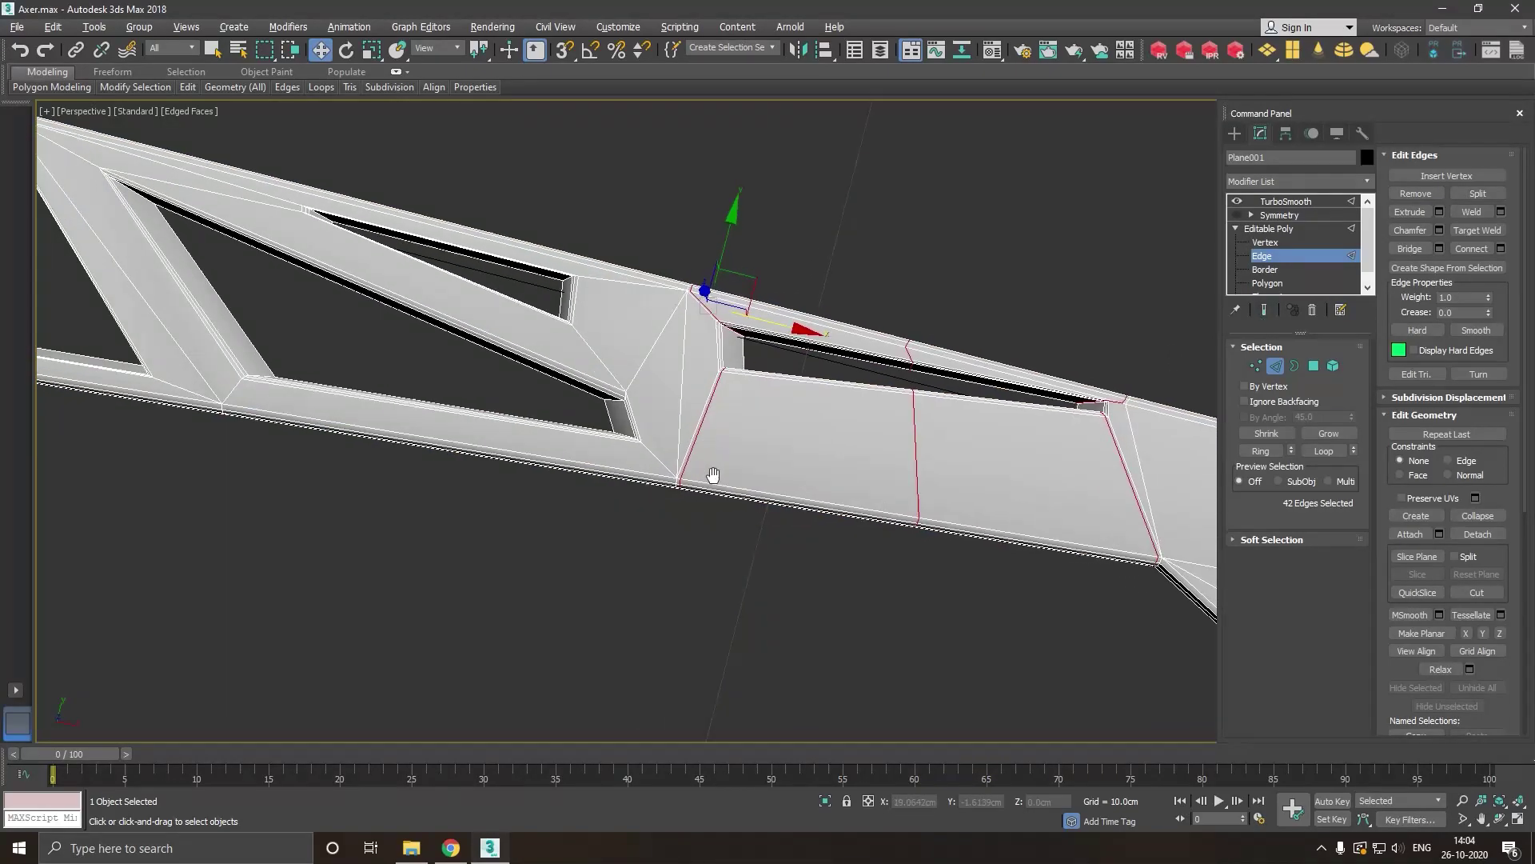
pyautogui.moveTo(434, 324); pyautogui.dragTo(714, 334, button='middle')
pyautogui.moveTo(678, 194); pyautogui.dragTo(678, 605)
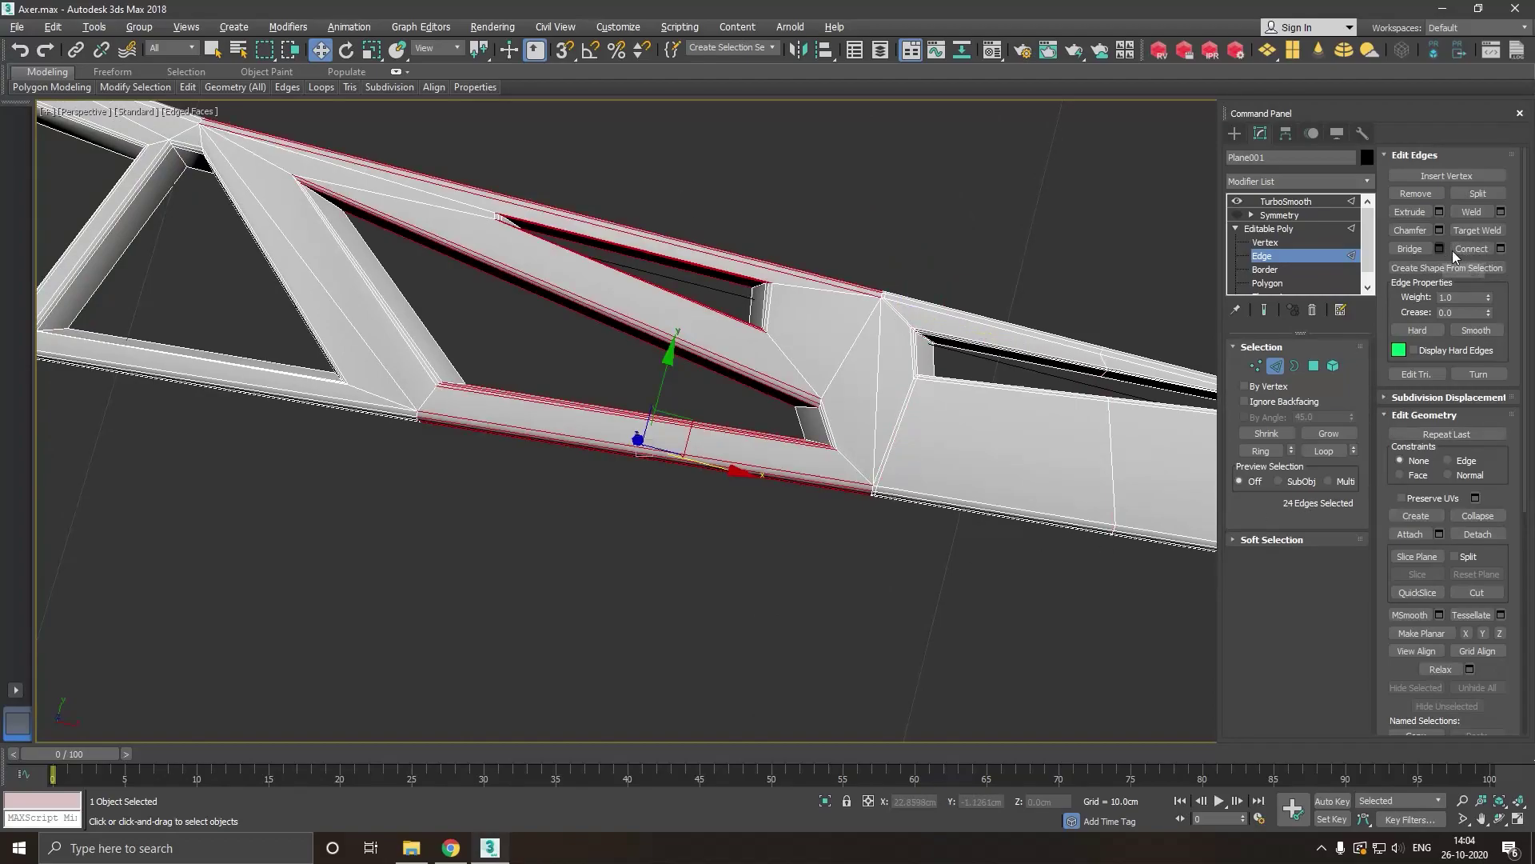
pyautogui.click(1502, 250)
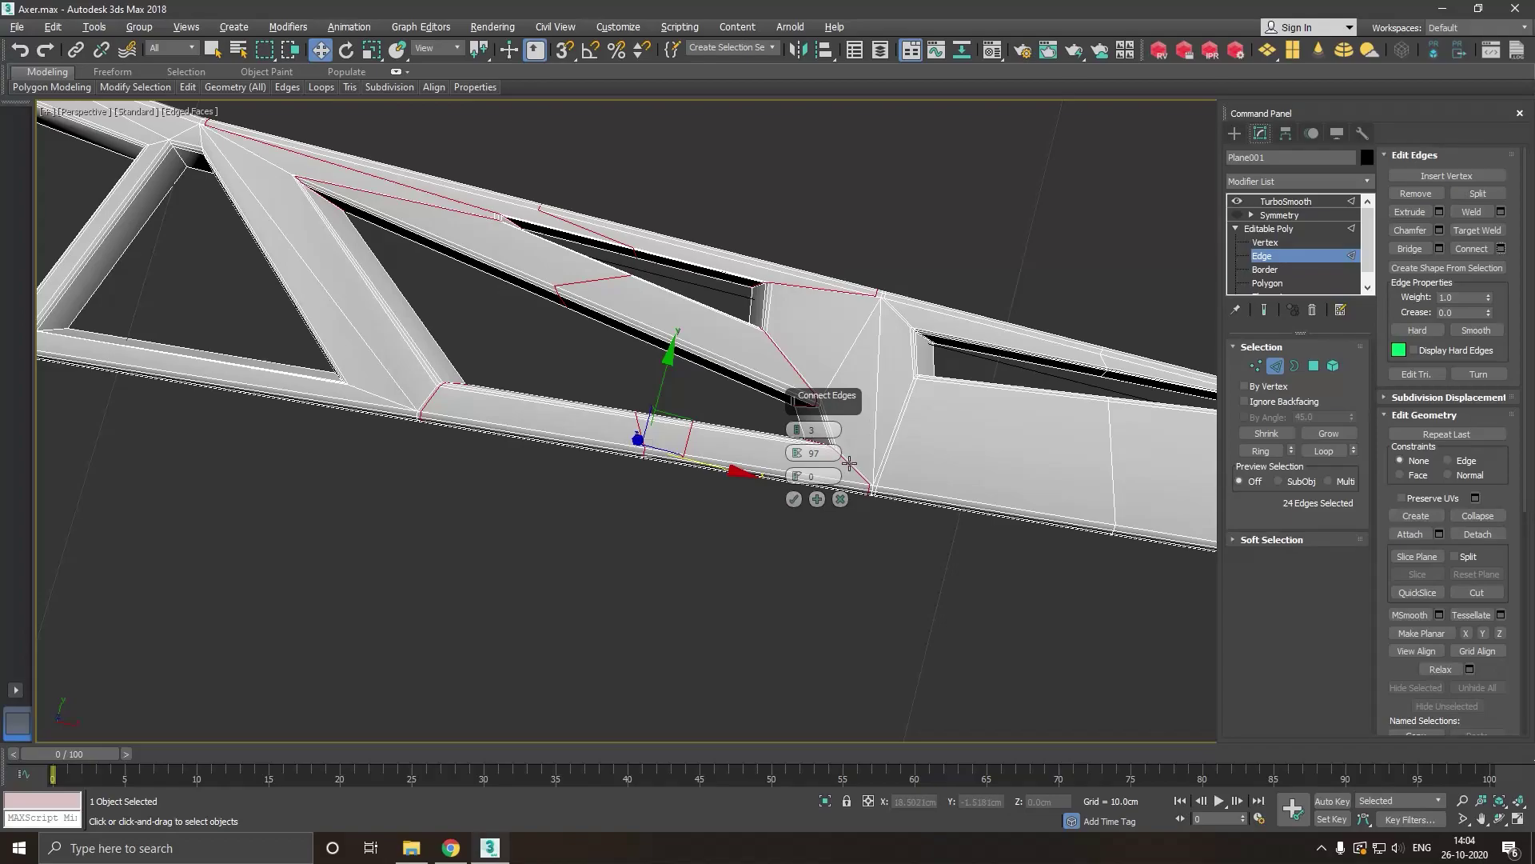
pyautogui.click(794, 498)
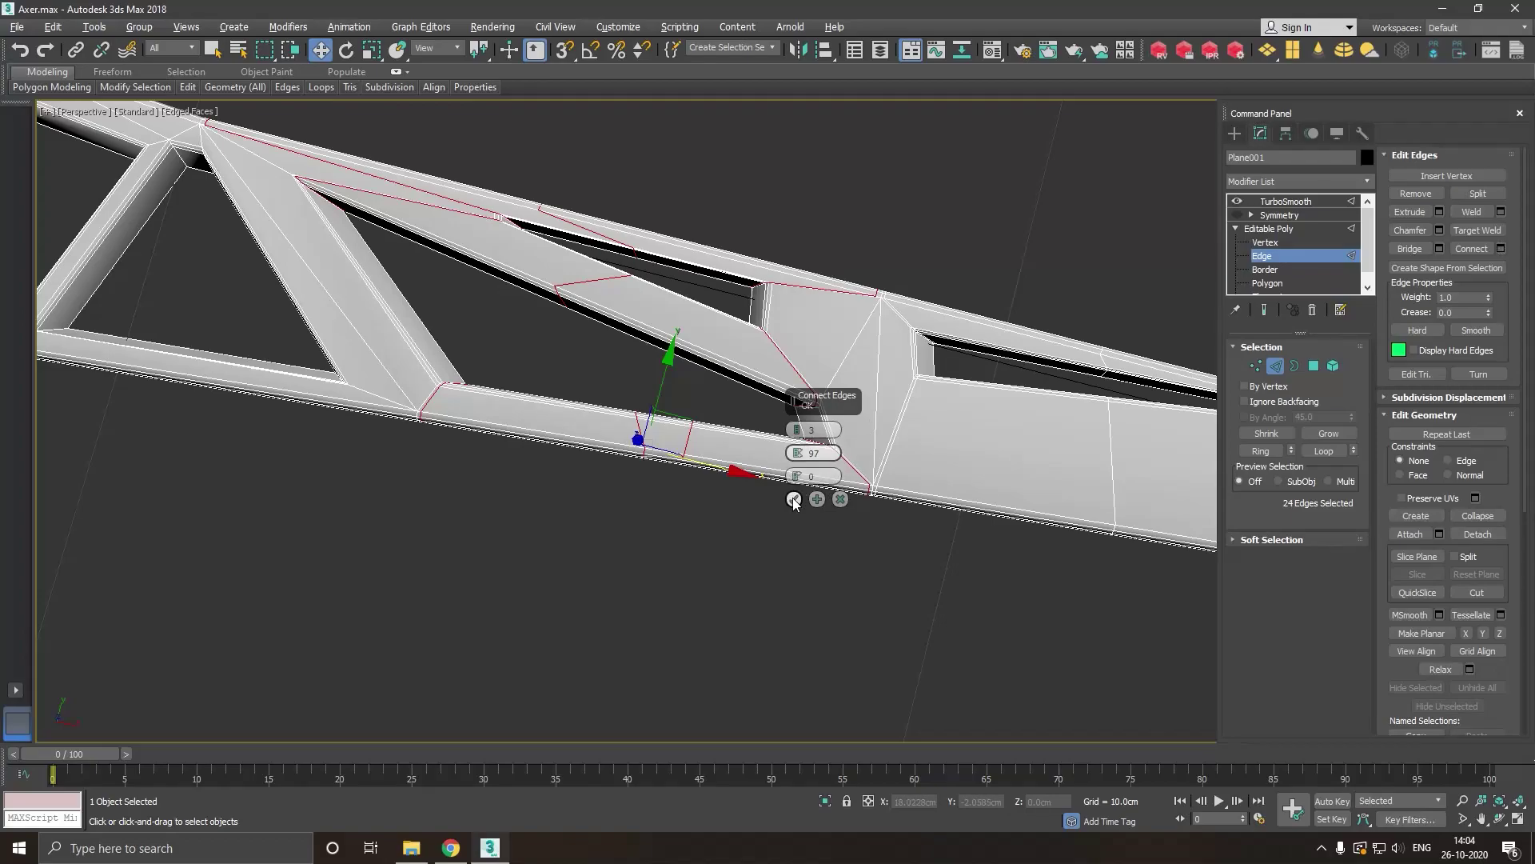
pyautogui.click(1260, 313)
# Connect the diagonal strut edges to add support loops, checking the smoothed result.
pyautogui.scroll(-2, 1072, 377)
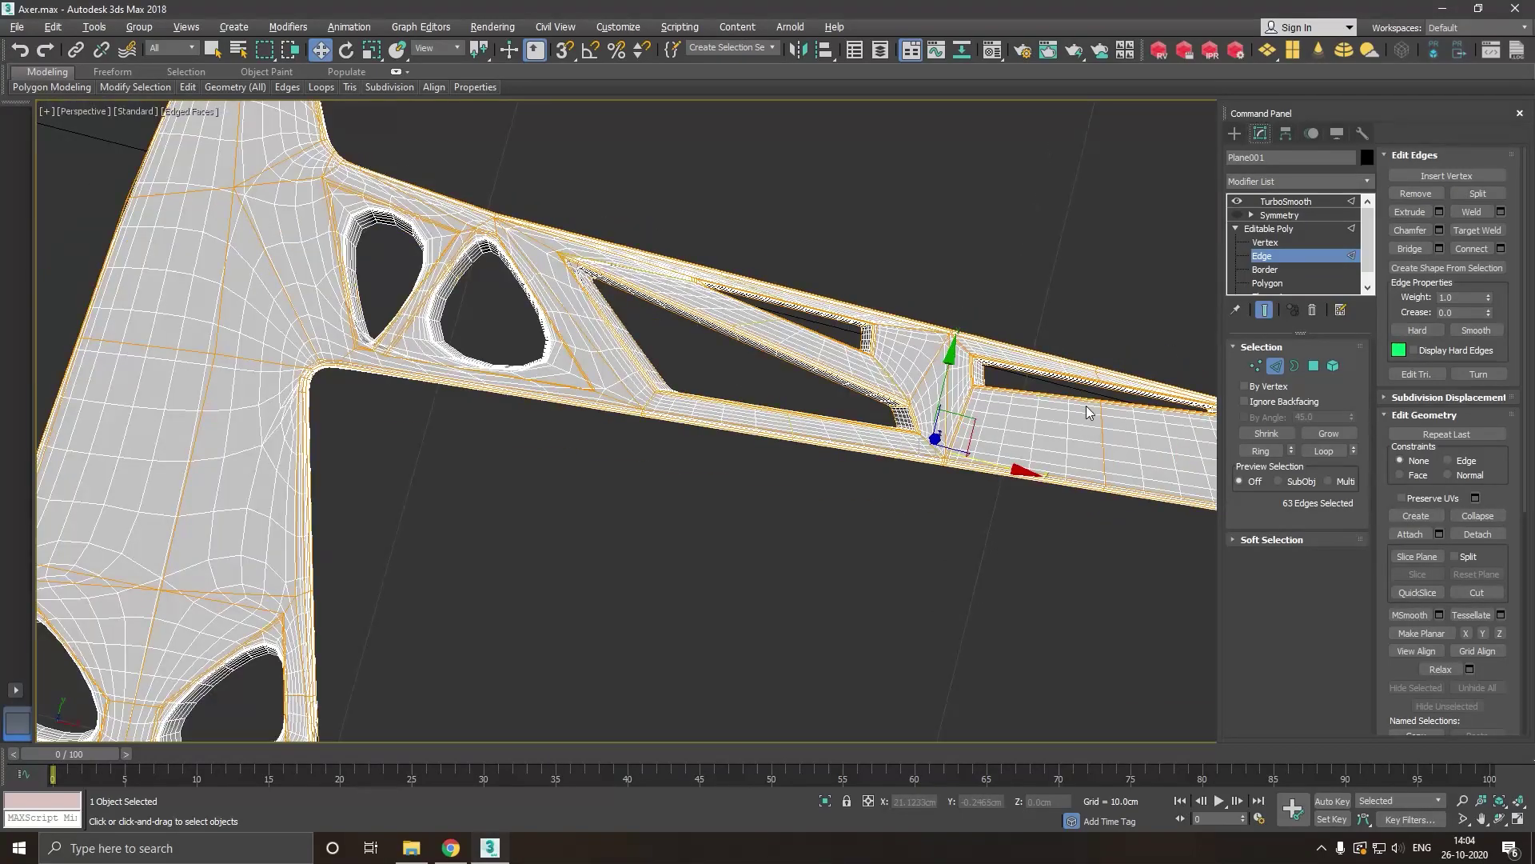
pyautogui.click(1265, 310)
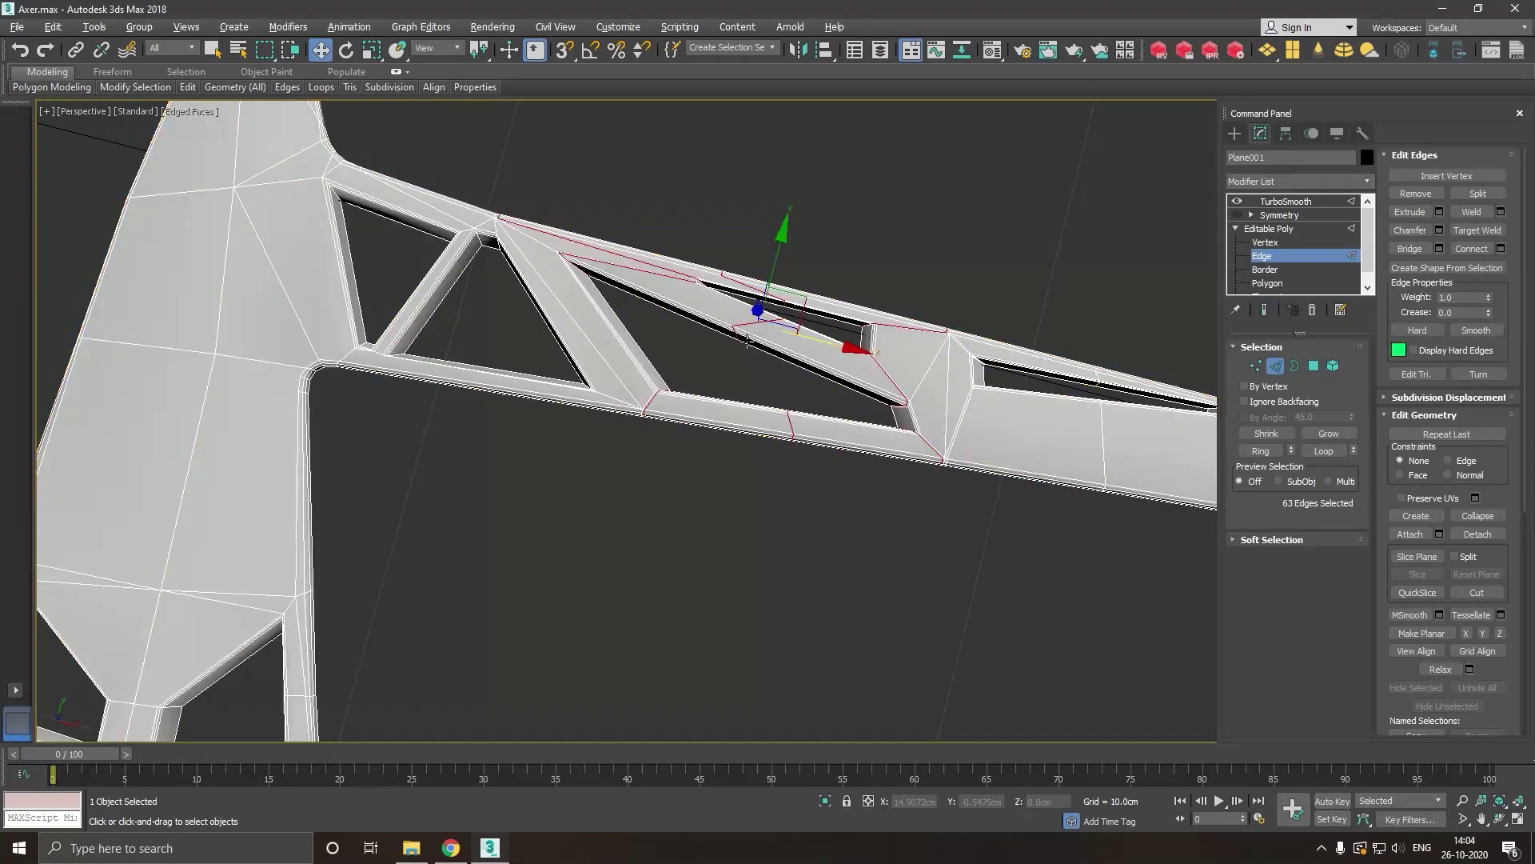
pyautogui.scroll(3, 731, 302)
pyautogui.scroll(2, 668, 332)
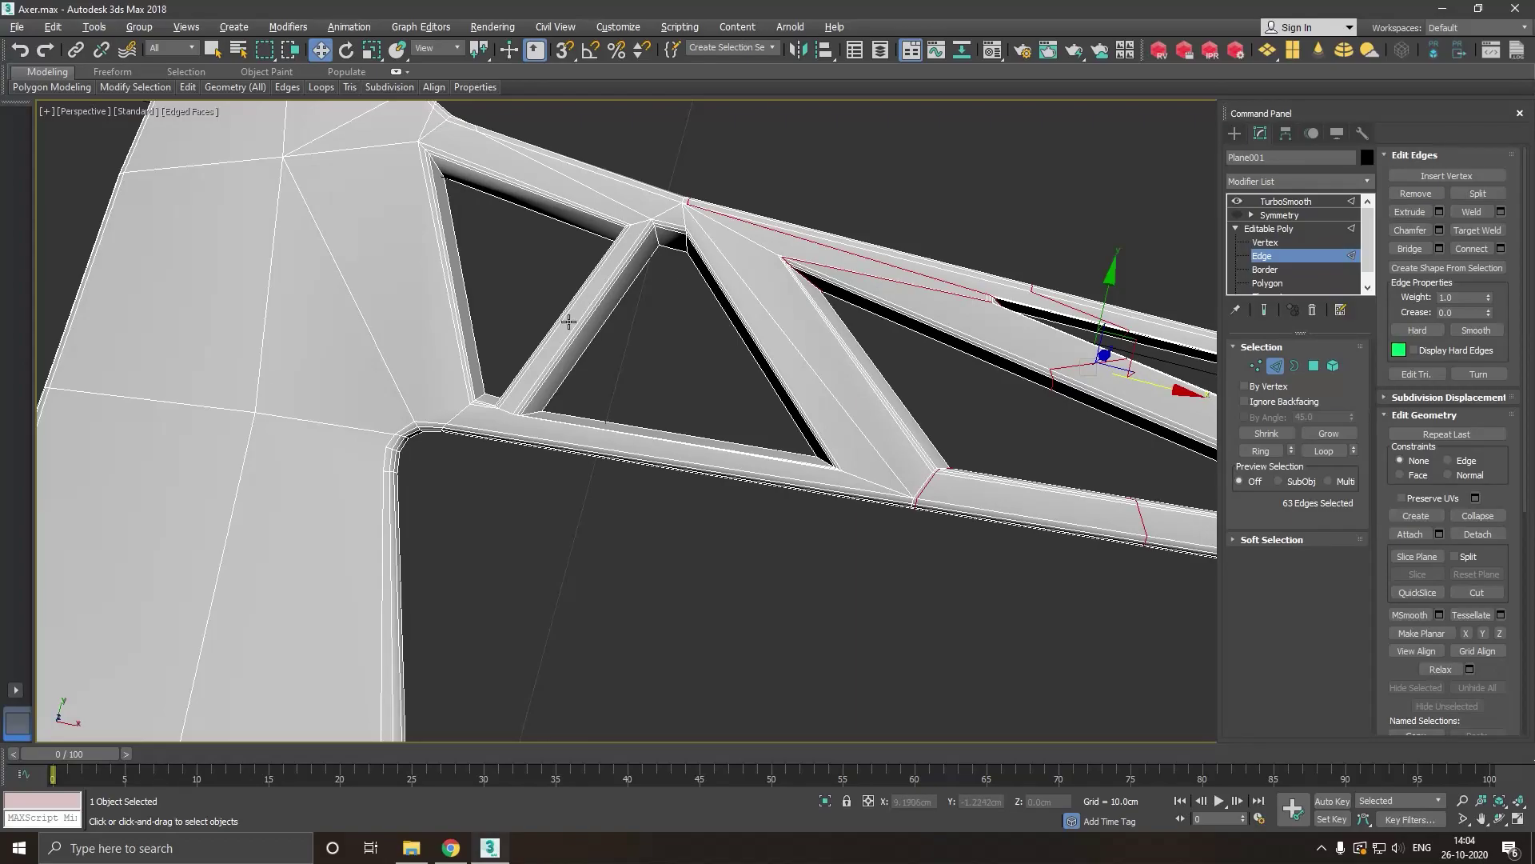
pyautogui.moveTo(536, 302); pyautogui.dragTo(789, 358)
pyautogui.moveTo(634, 371); pyautogui.dragTo(859, 357)
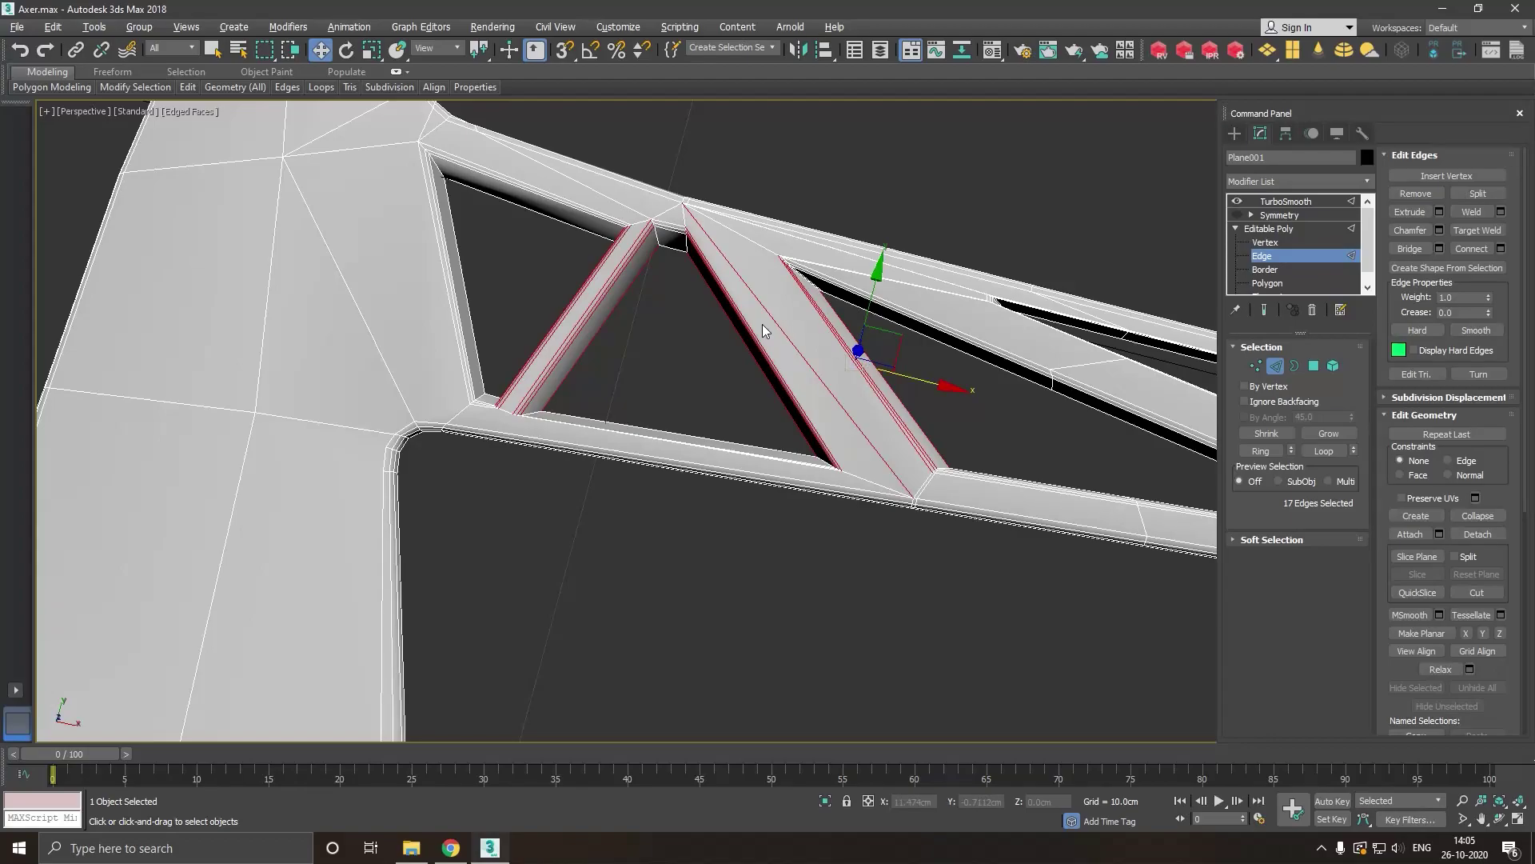
pyautogui.click(1502, 248)
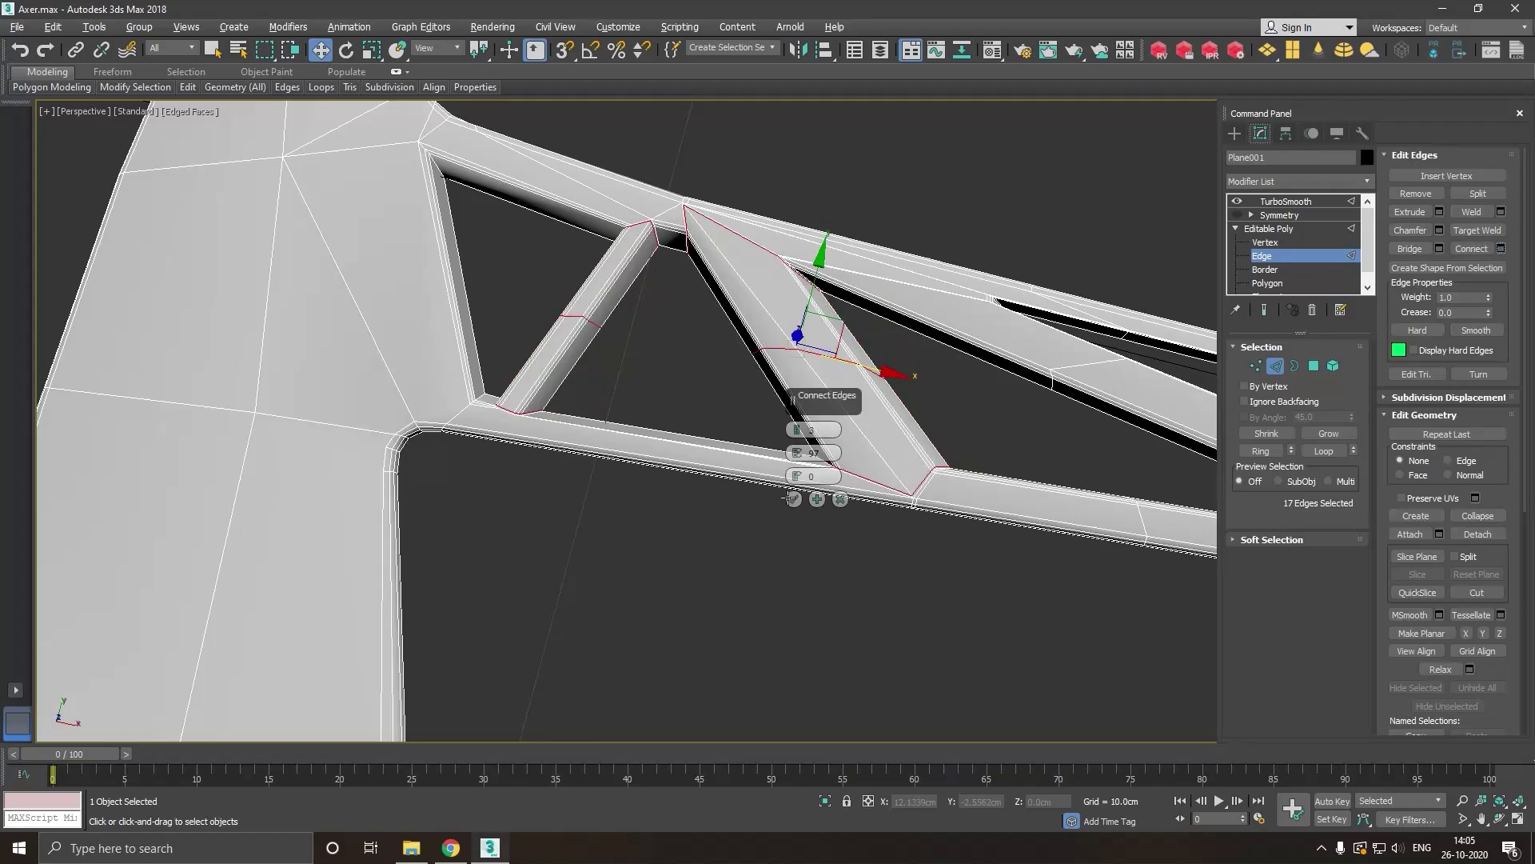
pyautogui.click(792, 499)
pyautogui.click(1264, 310)
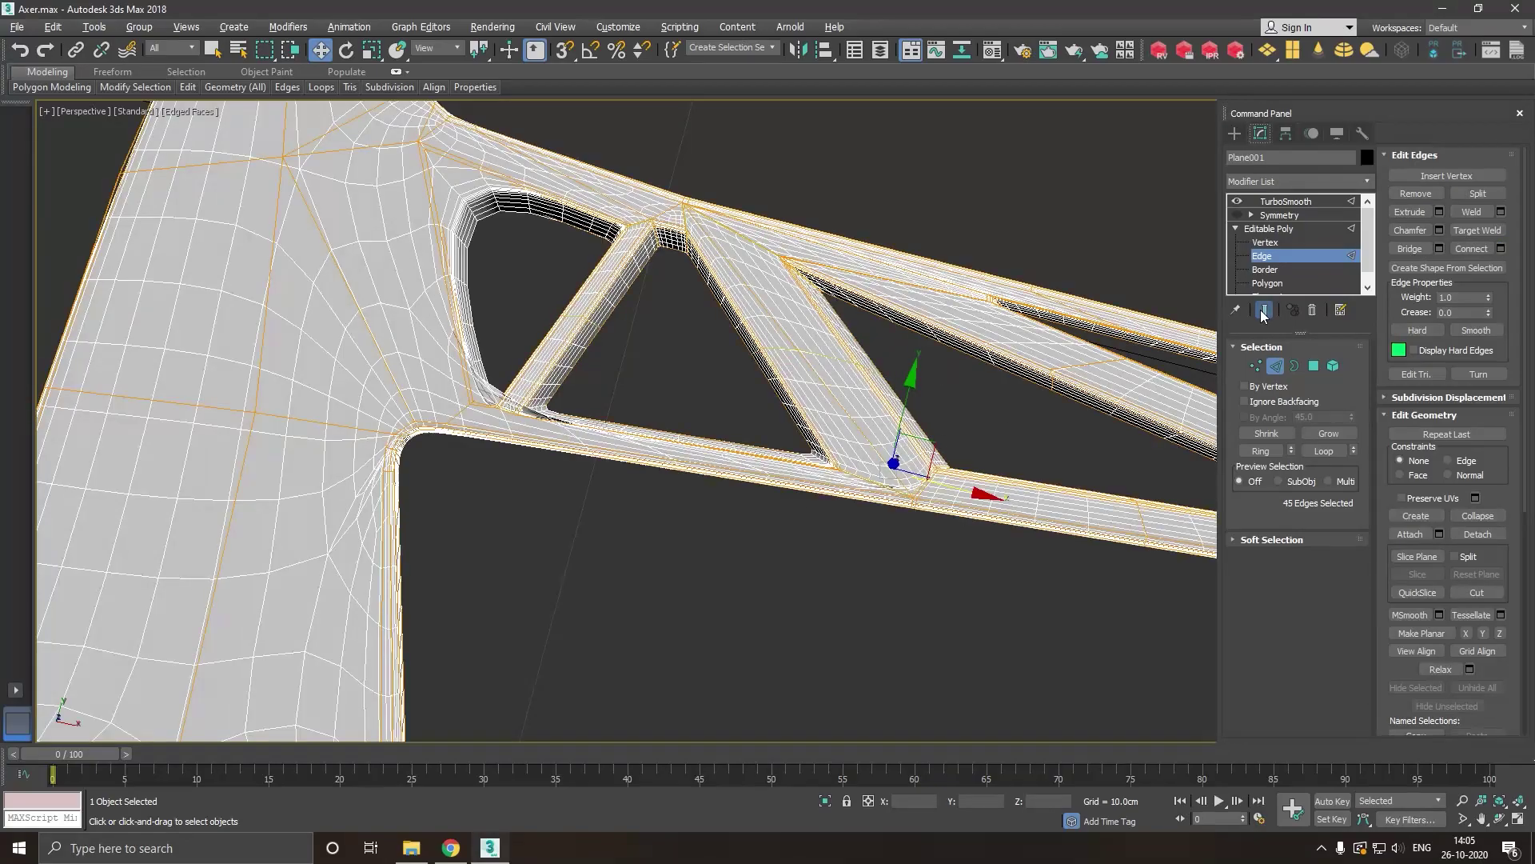
pyautogui.click(1264, 310)
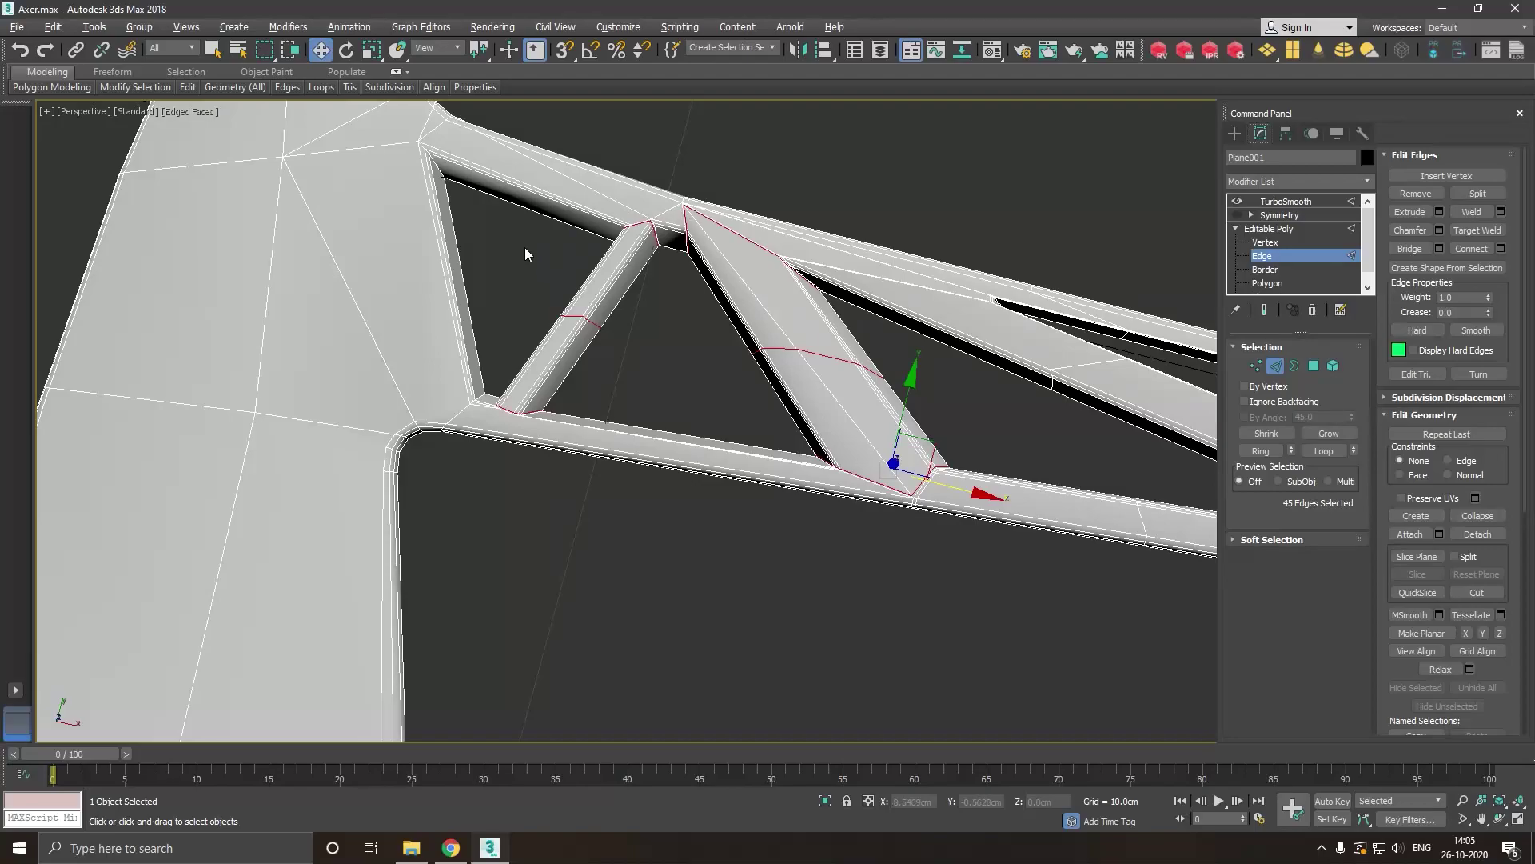
pyautogui.moveTo(525, 247)
pyautogui.mouseDown(button='middle')
pyautogui.moveTo(652, 296)
pyautogui.moveTo(745, 274)
pyautogui.mouseUp(button='middle')
# Select upper-strut, lower-bar and head-face edges, then undo those selections and clear them.
pyautogui.moveTo(755, 194); pyautogui.dragTo(732, 344)
pyautogui.moveTo(712, 400); pyautogui.dragTo(825, 353, button='middle')
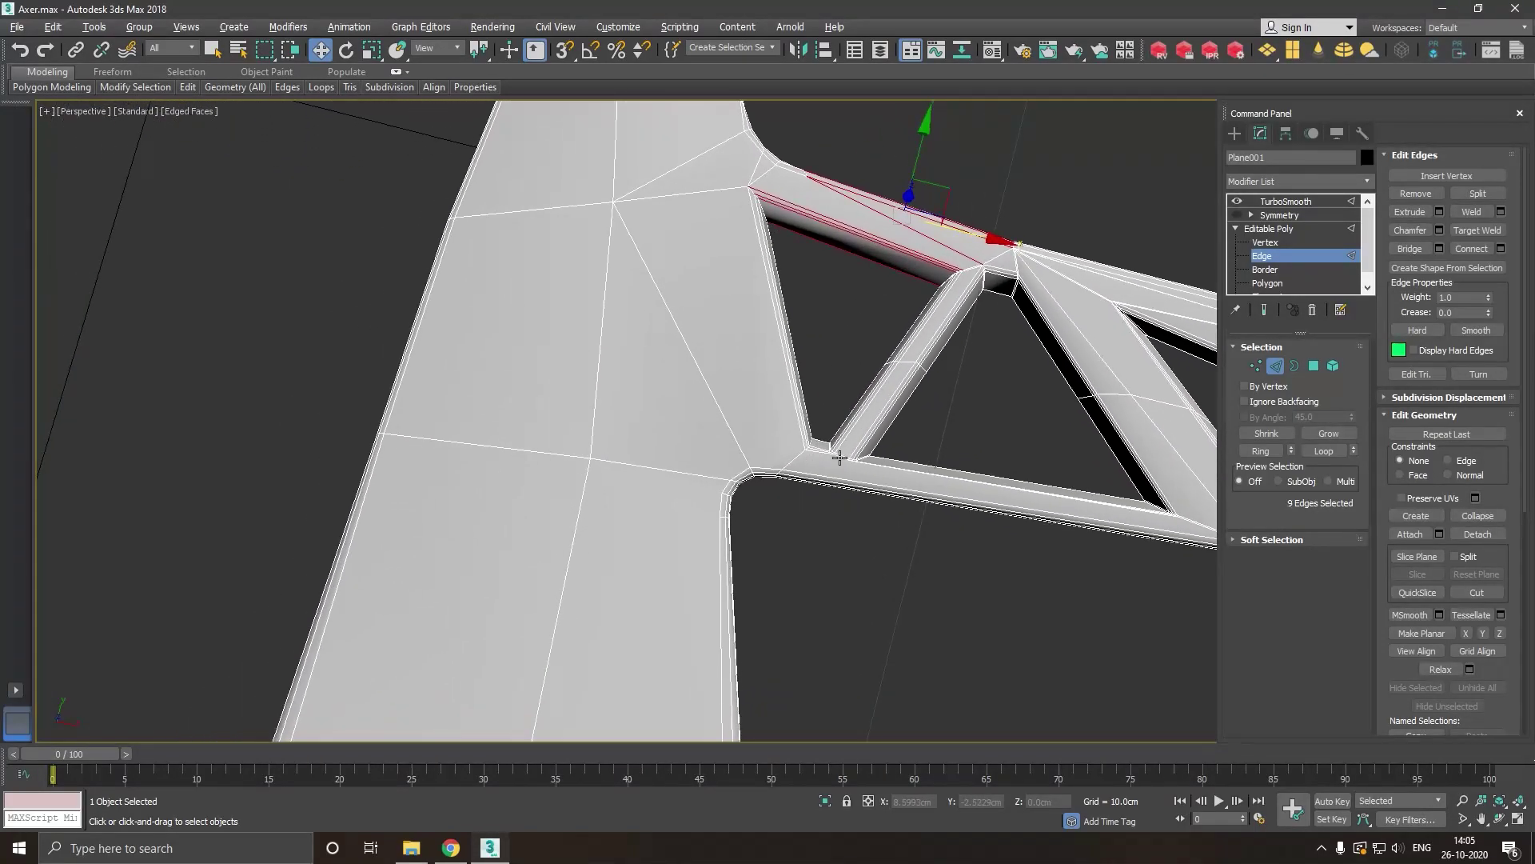
pyautogui.scroll(5, 817, 450)
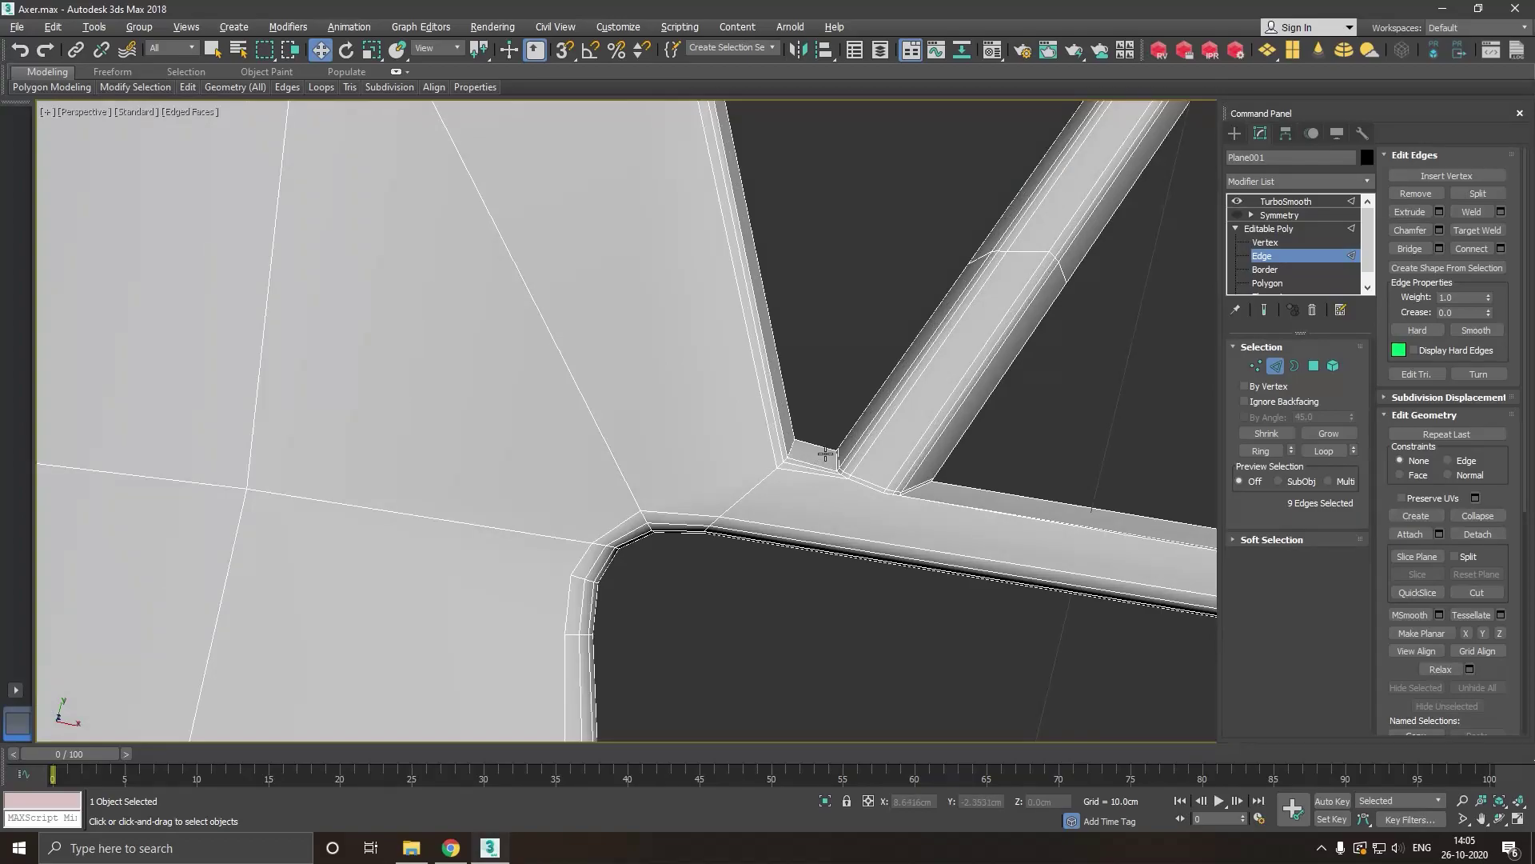
pyautogui.keyDown('ctrl'); pyautogui.moveTo(832, 521); pyautogui.dragTo(830, 606); pyautogui.keyUp('ctrl')
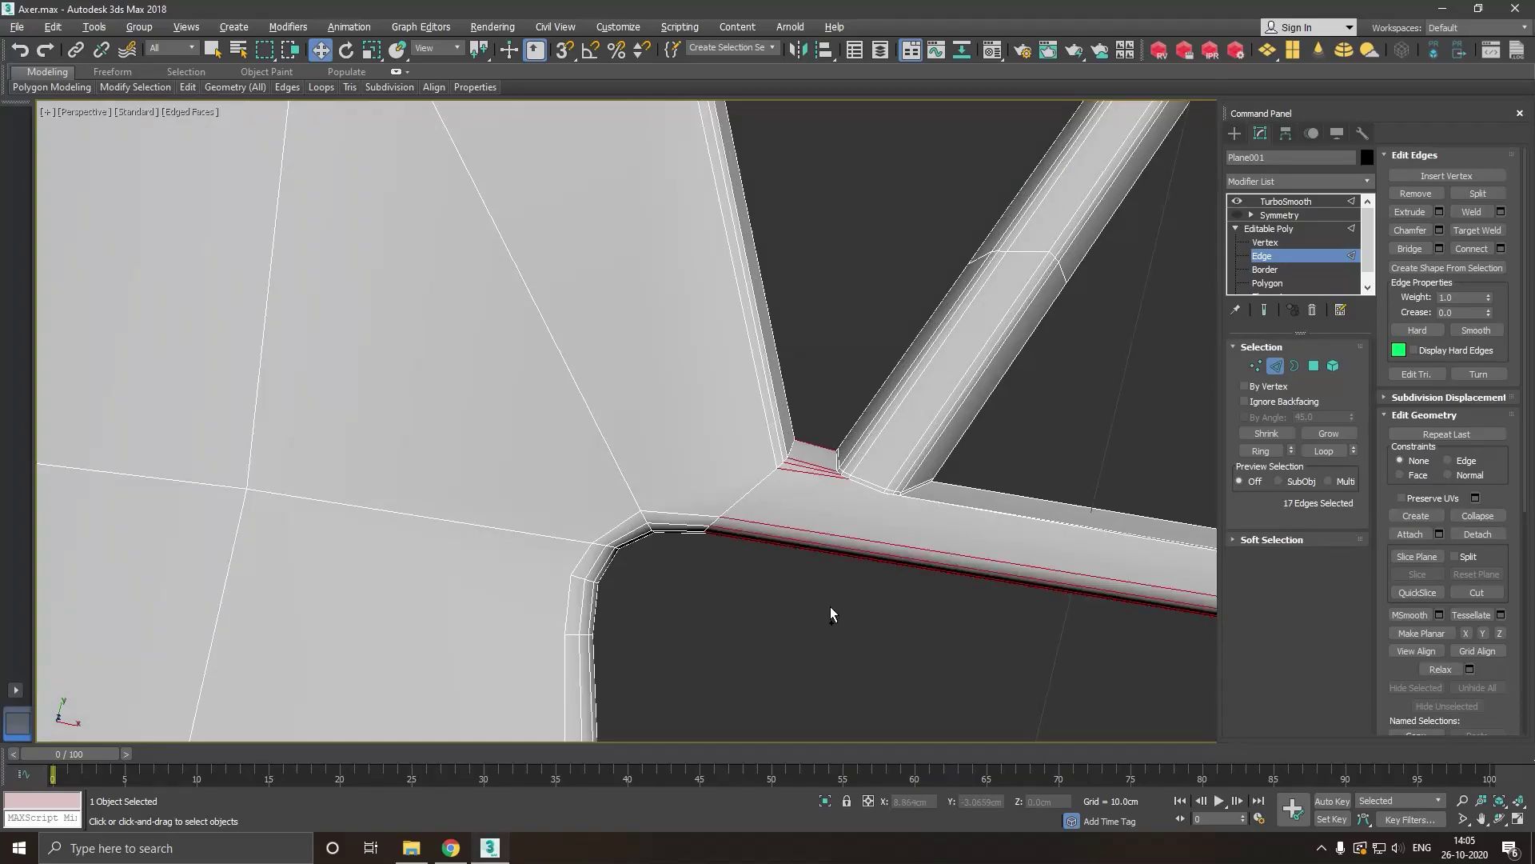
pyautogui.keyDown('alt'); pyautogui.moveTo(831, 606); pyautogui.dragTo(718, 465, button='middle'); pyautogui.keyUp('alt')
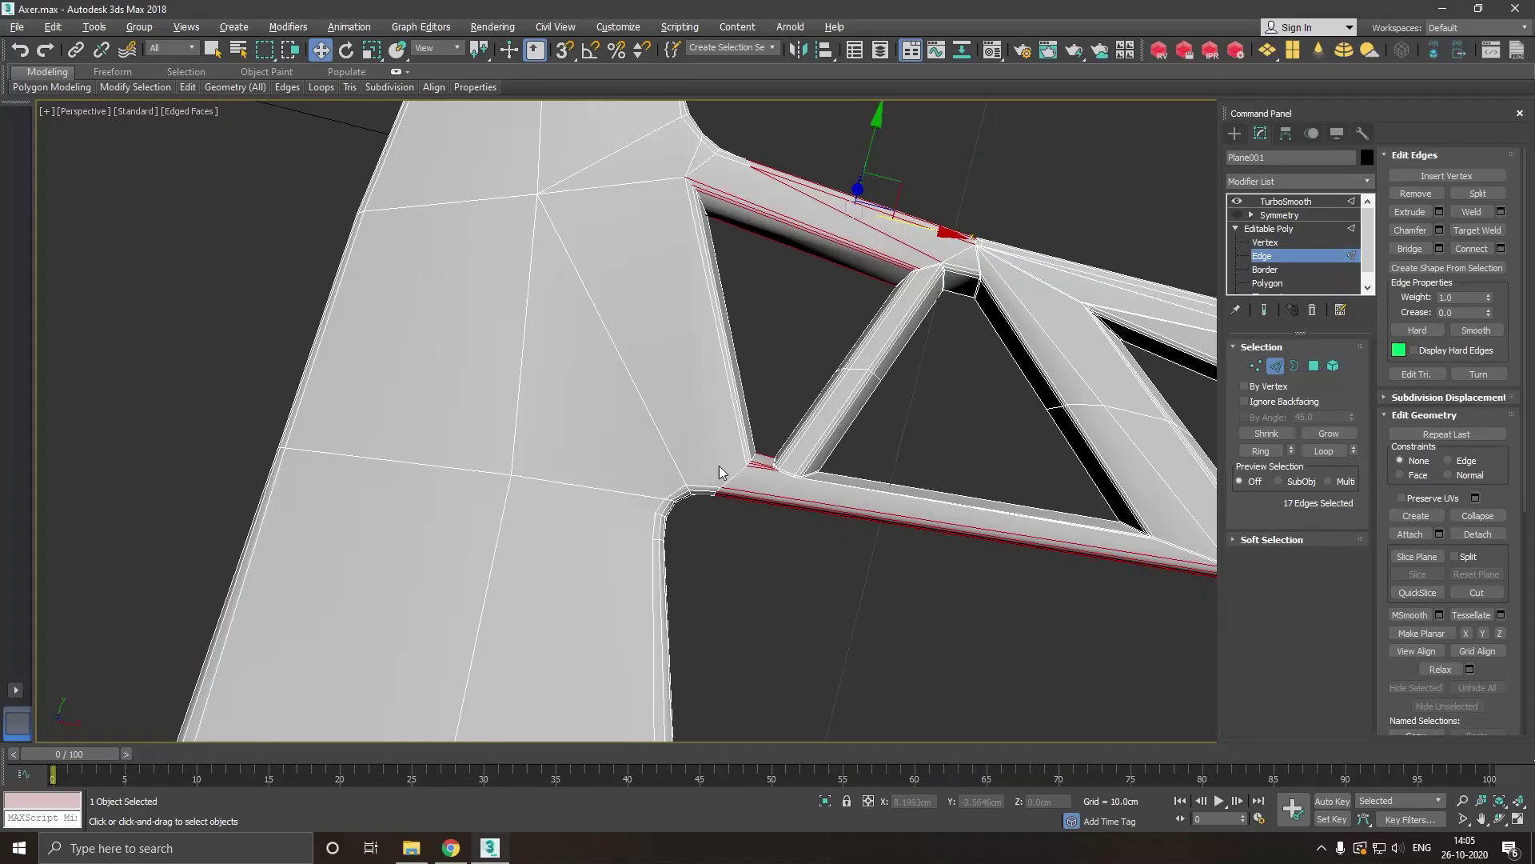
pyautogui.moveTo(751, 393); pyautogui.dragTo(815, 425, button='middle')
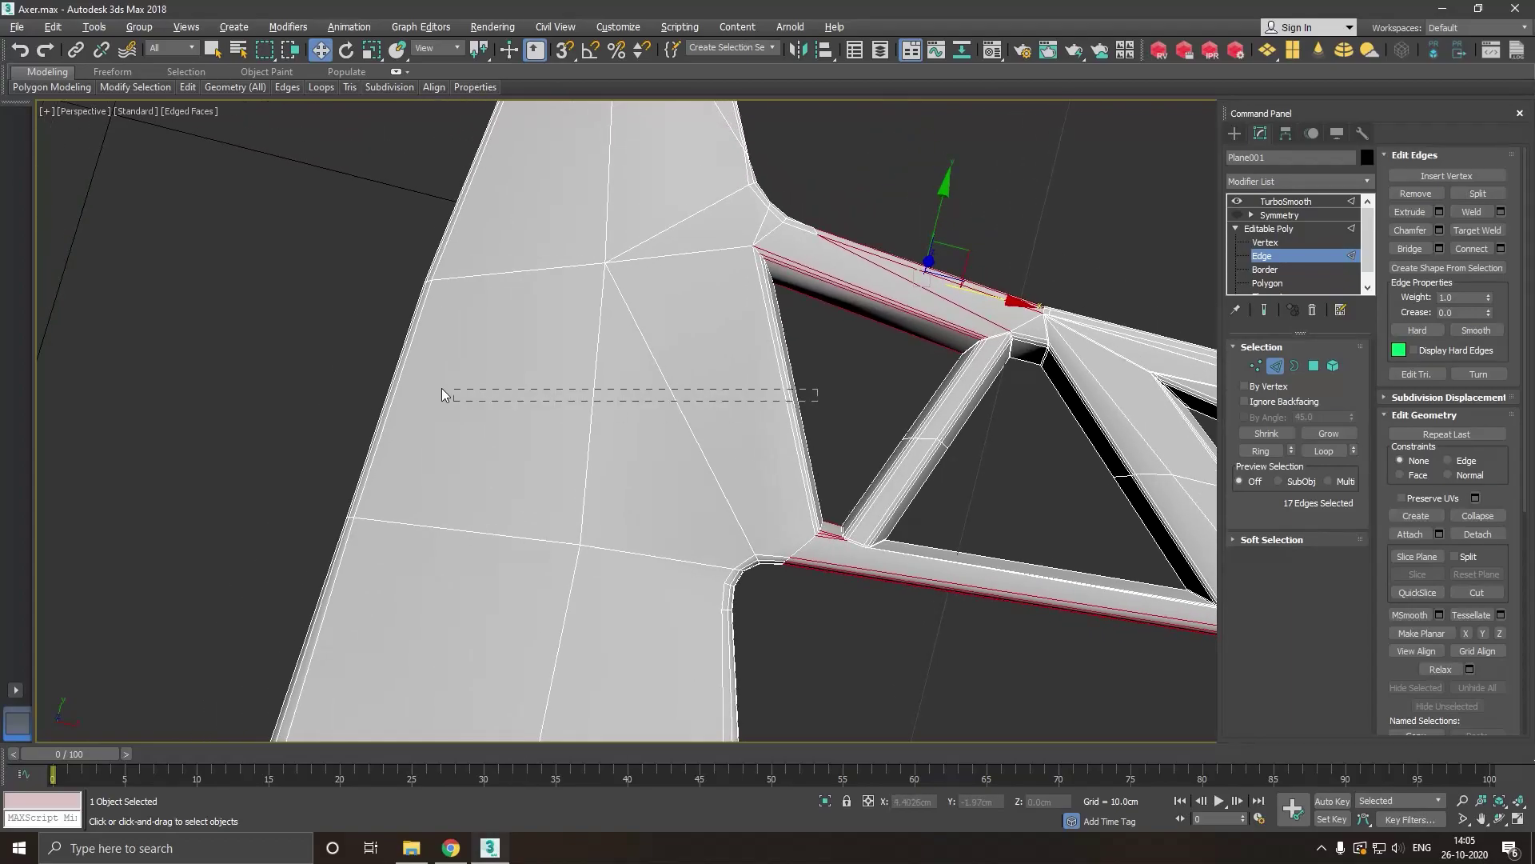
pyautogui.moveTo(362, 378); pyautogui.dragTo(359, 378)
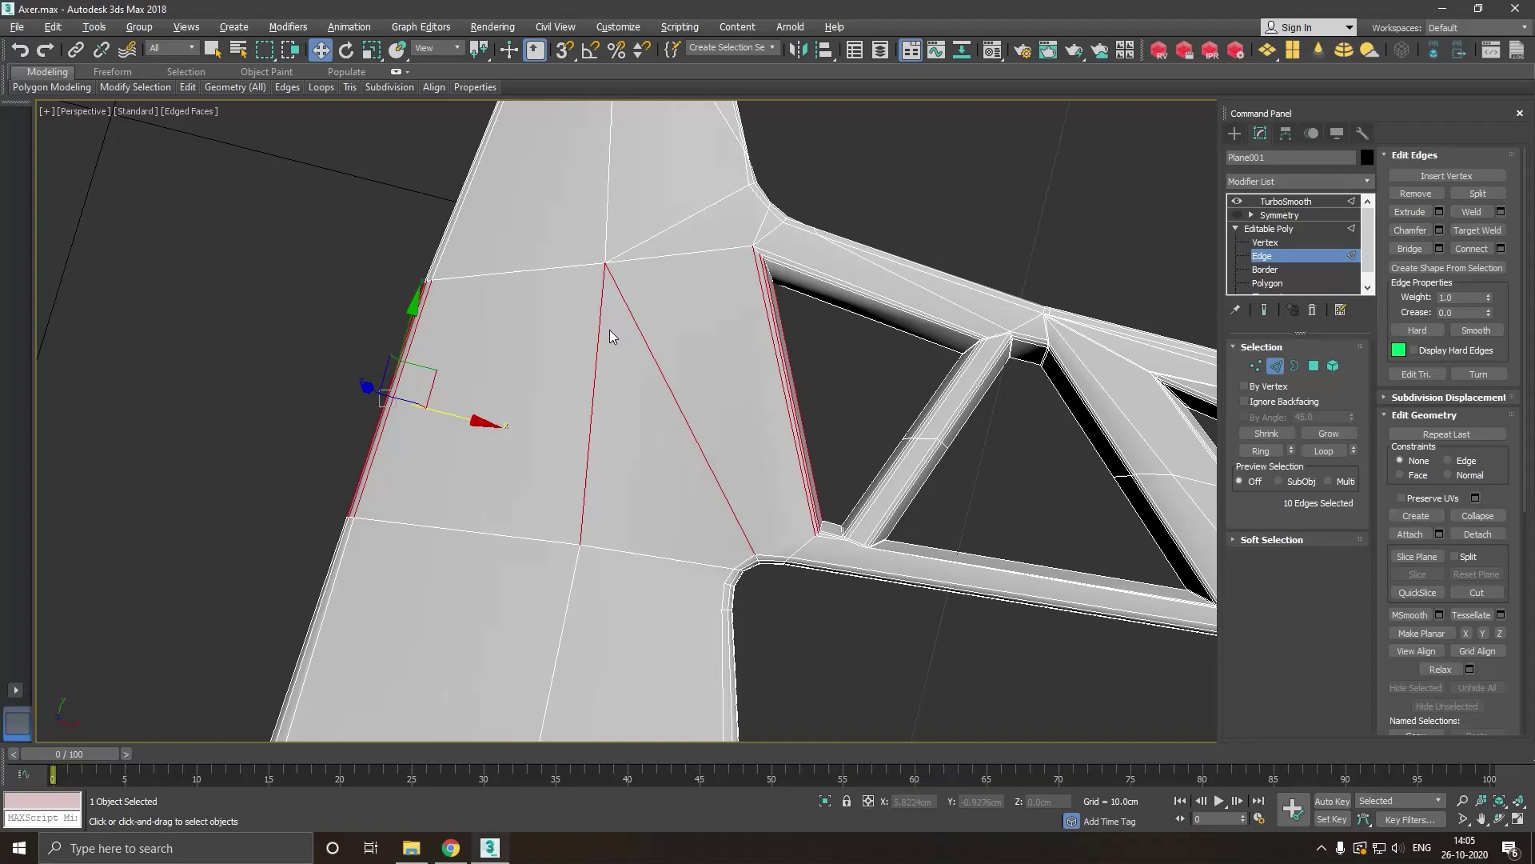
pyautogui.scroll(-2, 655, 325)
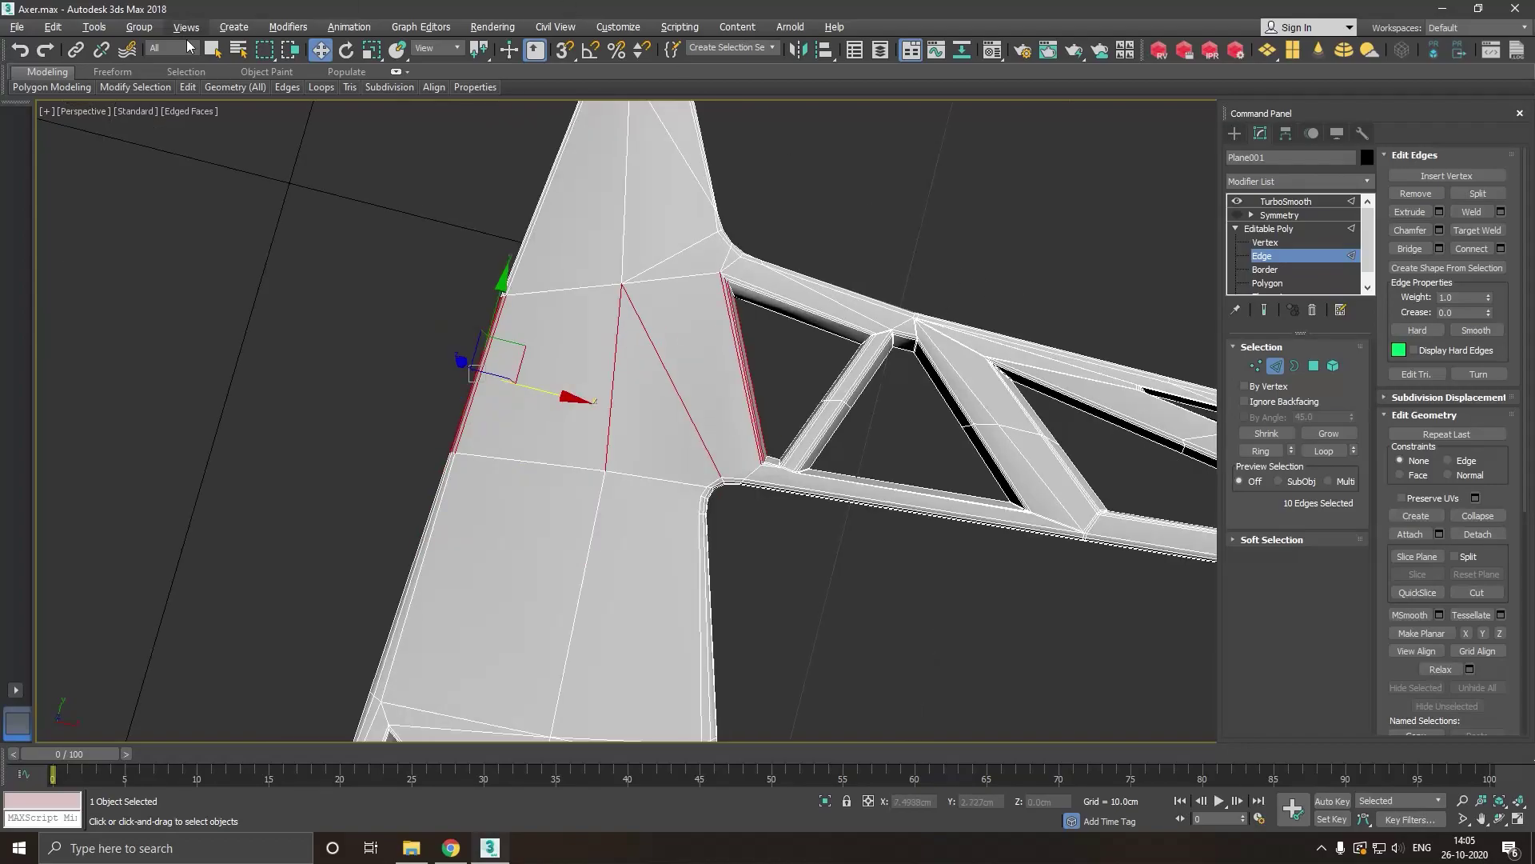
pyautogui.click(21, 55)
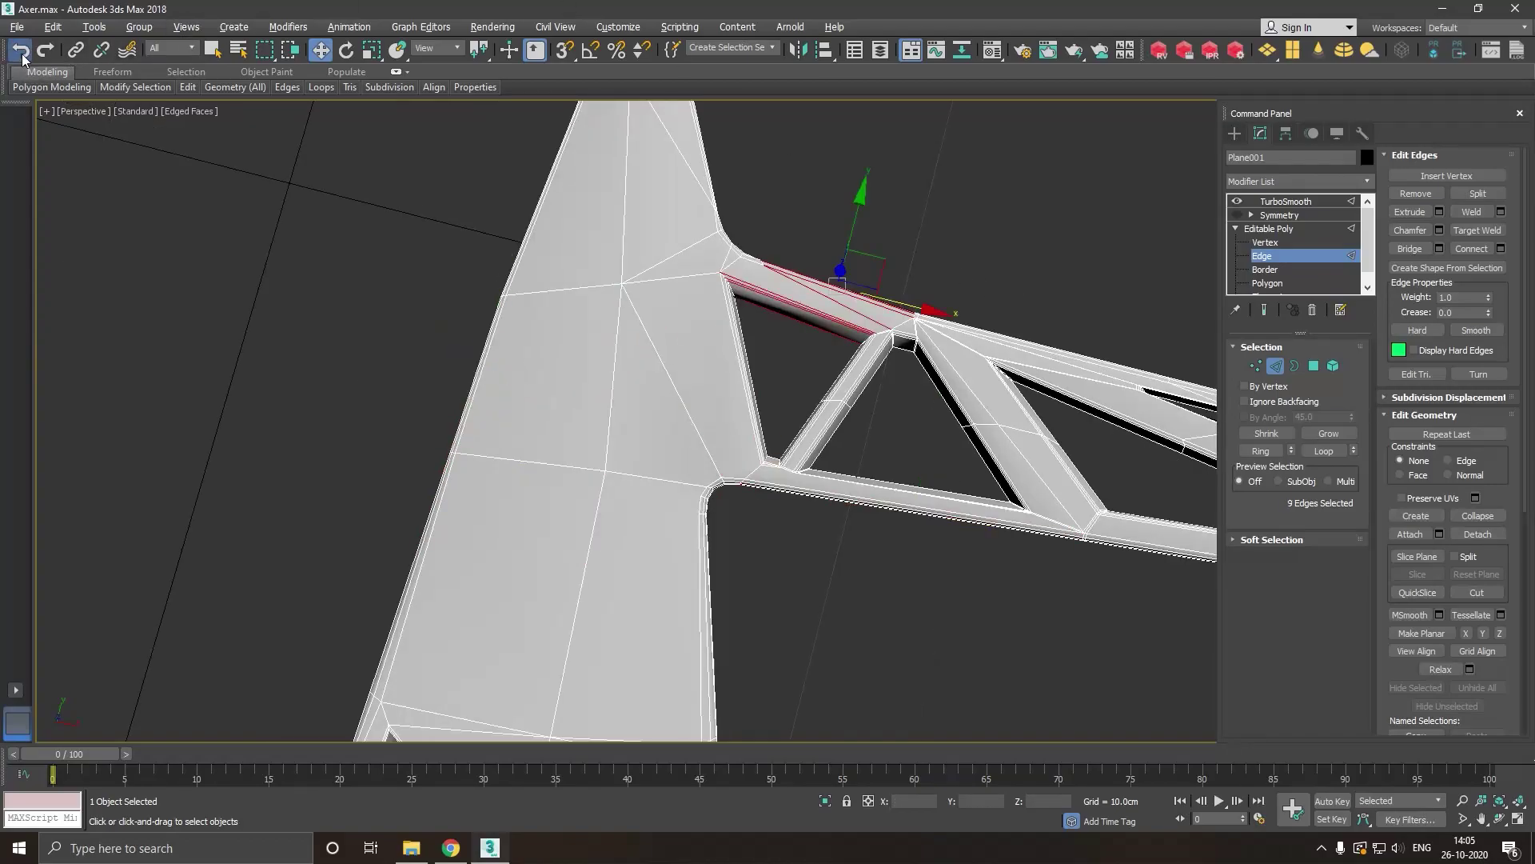
pyautogui.click(22, 54)
pyautogui.click(22, 54)
pyautogui.click(21, 55)
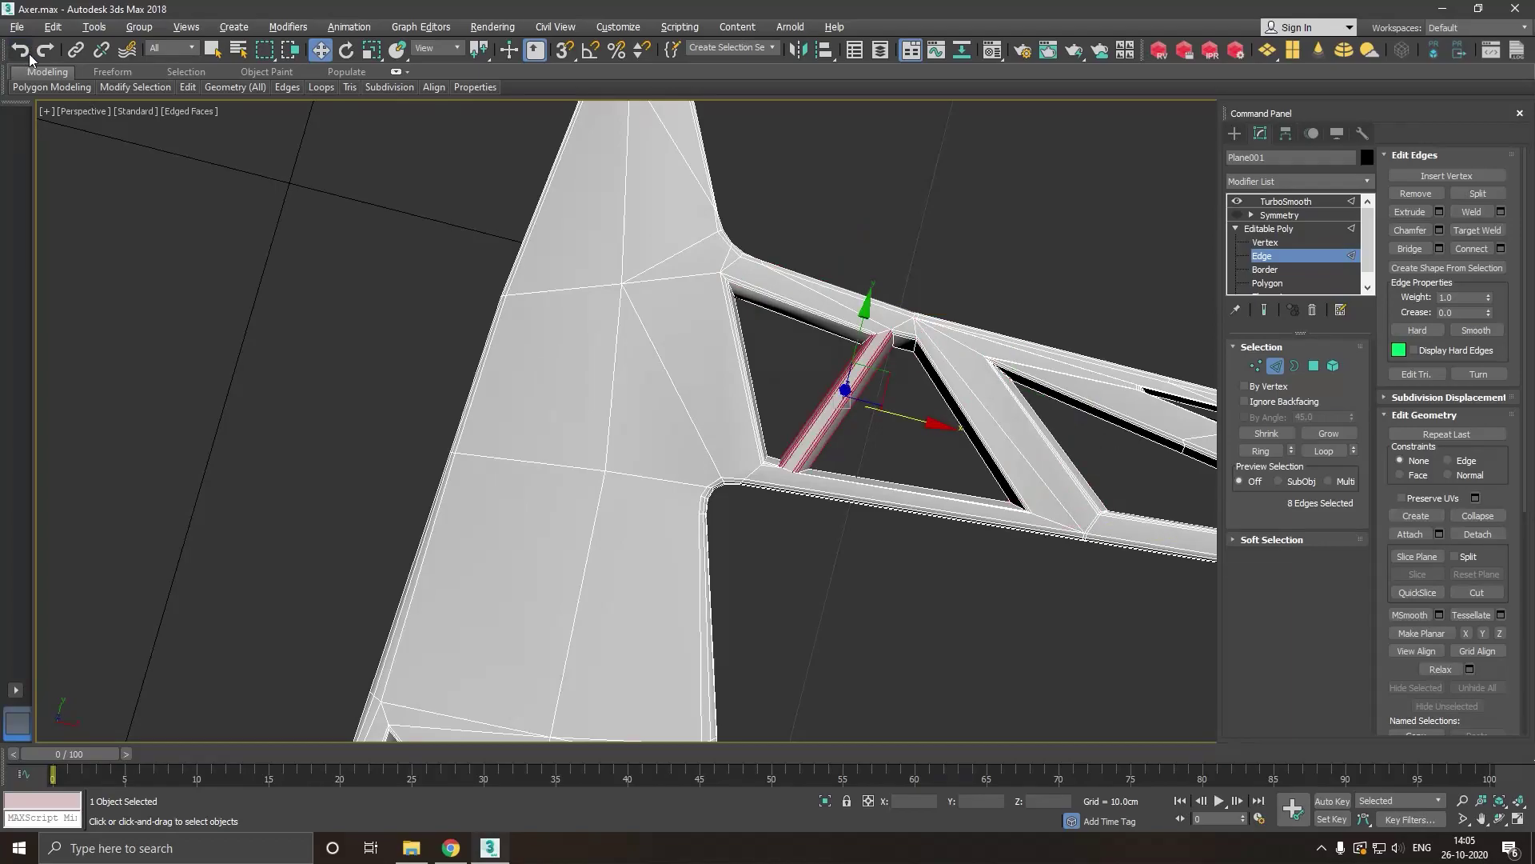
pyautogui.click(20, 51)
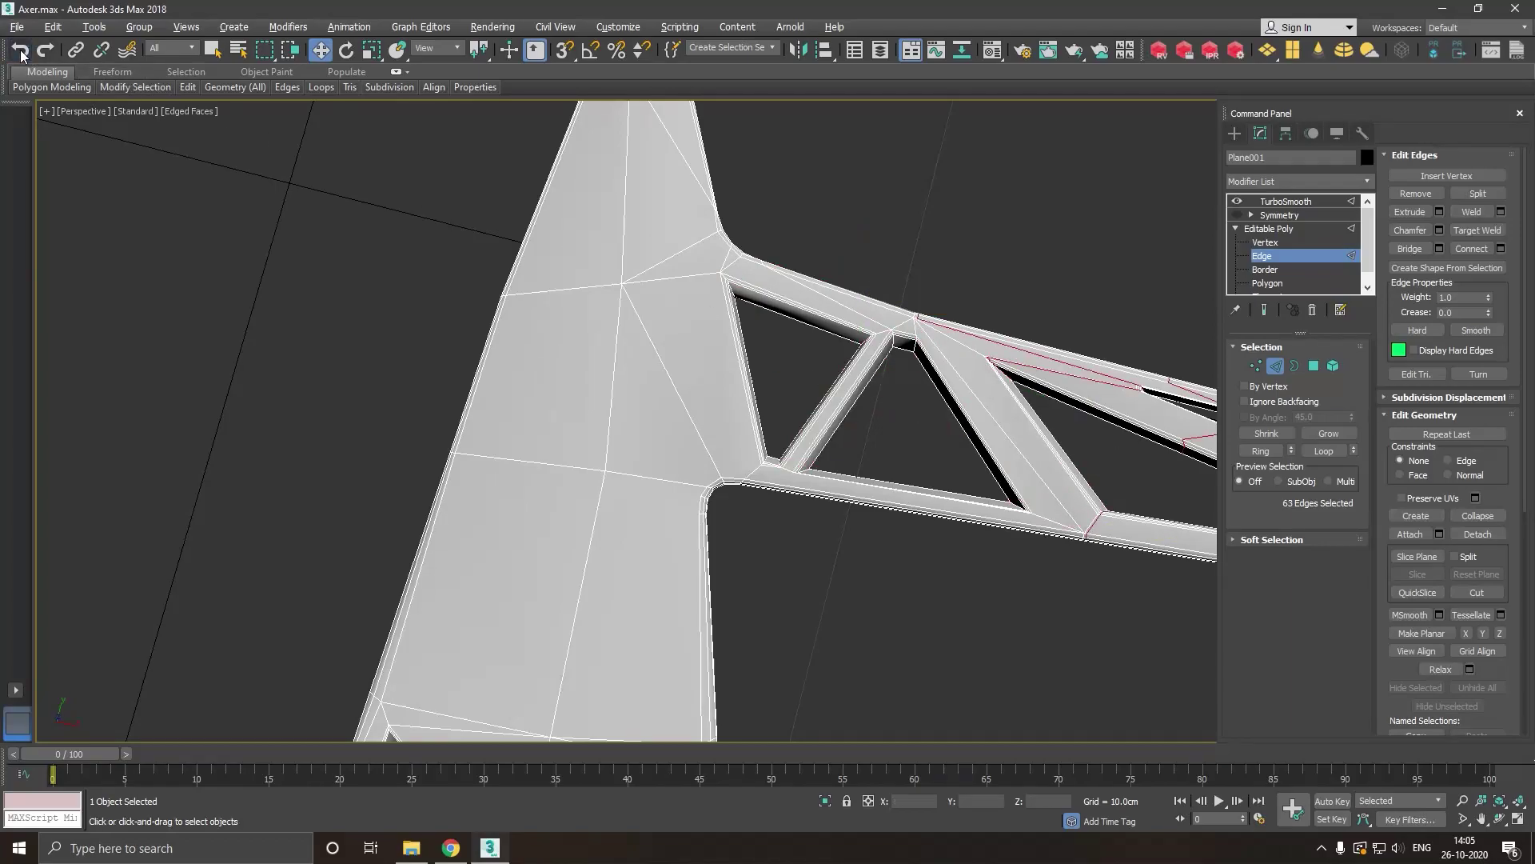
pyautogui.scroll(3, 786, 402)
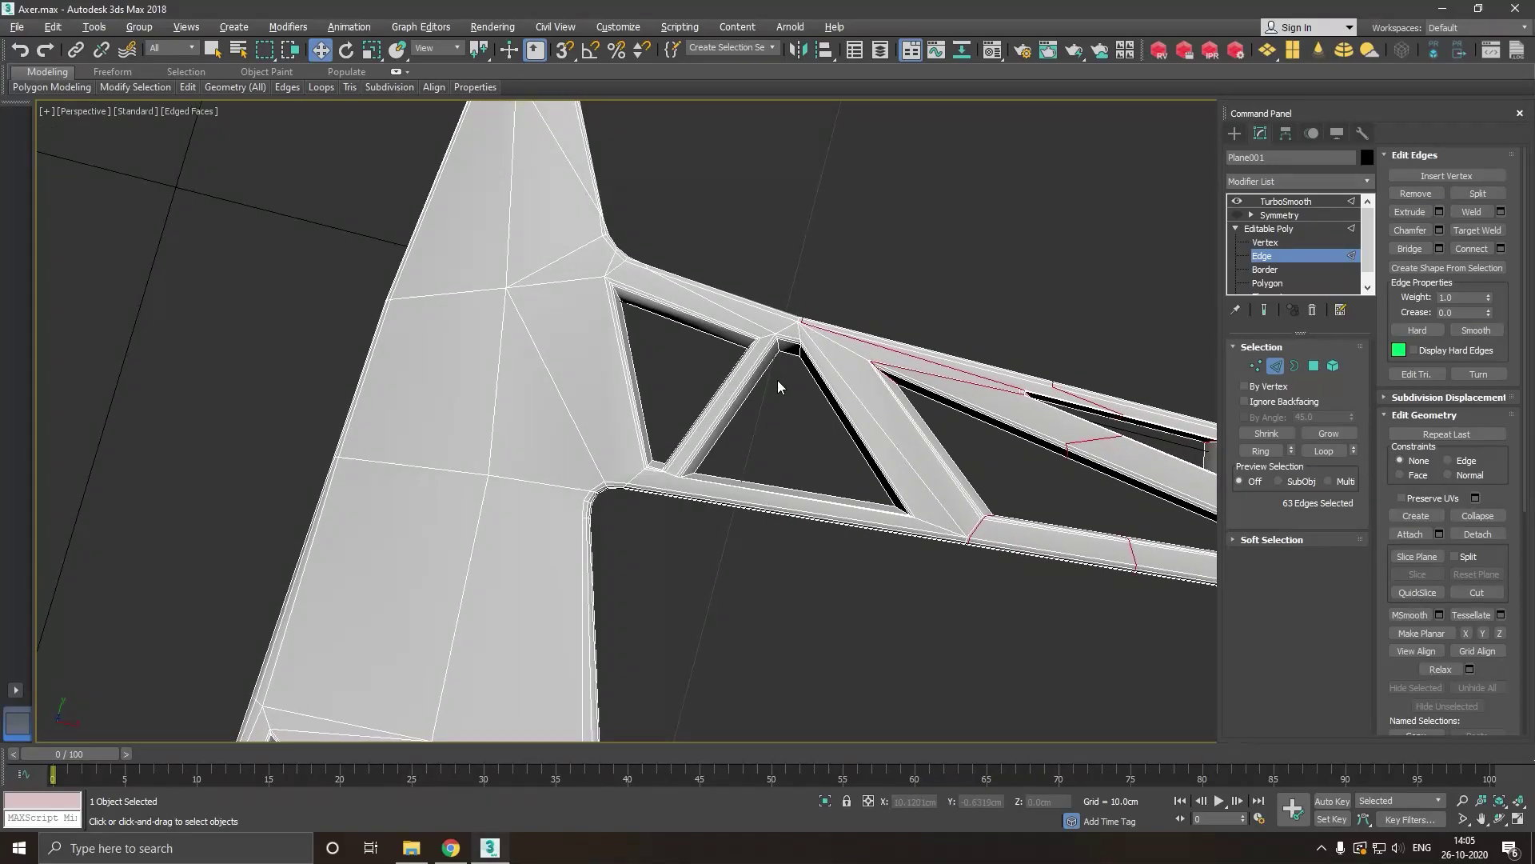
pyautogui.click(781, 408)
# Select the junction loop, lower bar, head face and right strut edges; Connect with 3 segments.
pyautogui.scroll(2, 766, 349)
pyautogui.scroll(2, 766, 348)
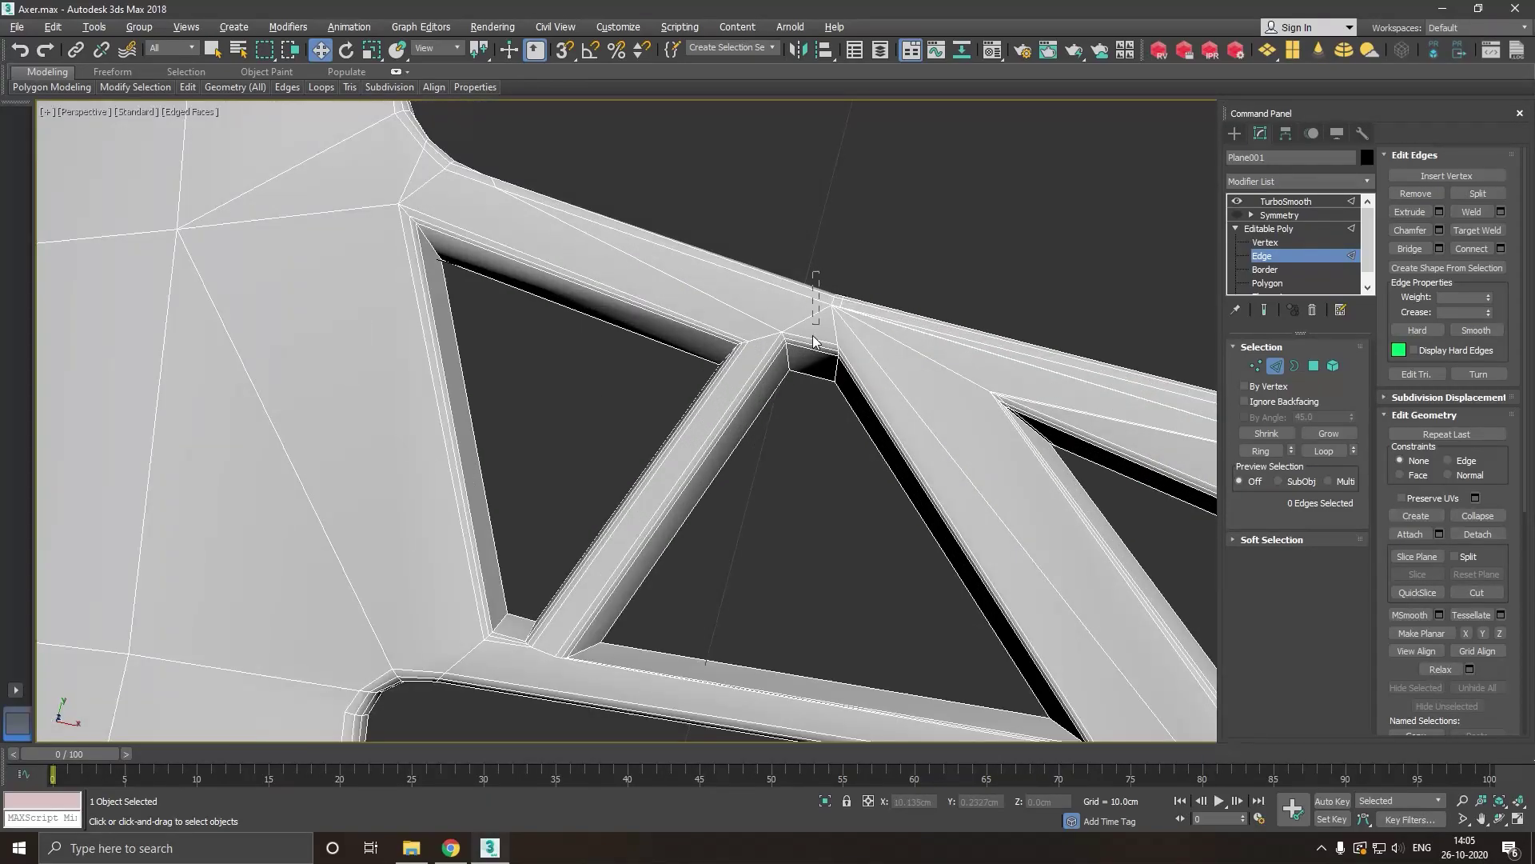
pyautogui.doubleClick(813, 387)
pyautogui.moveTo(811, 454)
pyautogui.mouseDown(button='middle')
pyautogui.moveTo(816, 367)
pyautogui.moveTo(793, 329)
pyautogui.mouseUp(button='middle')
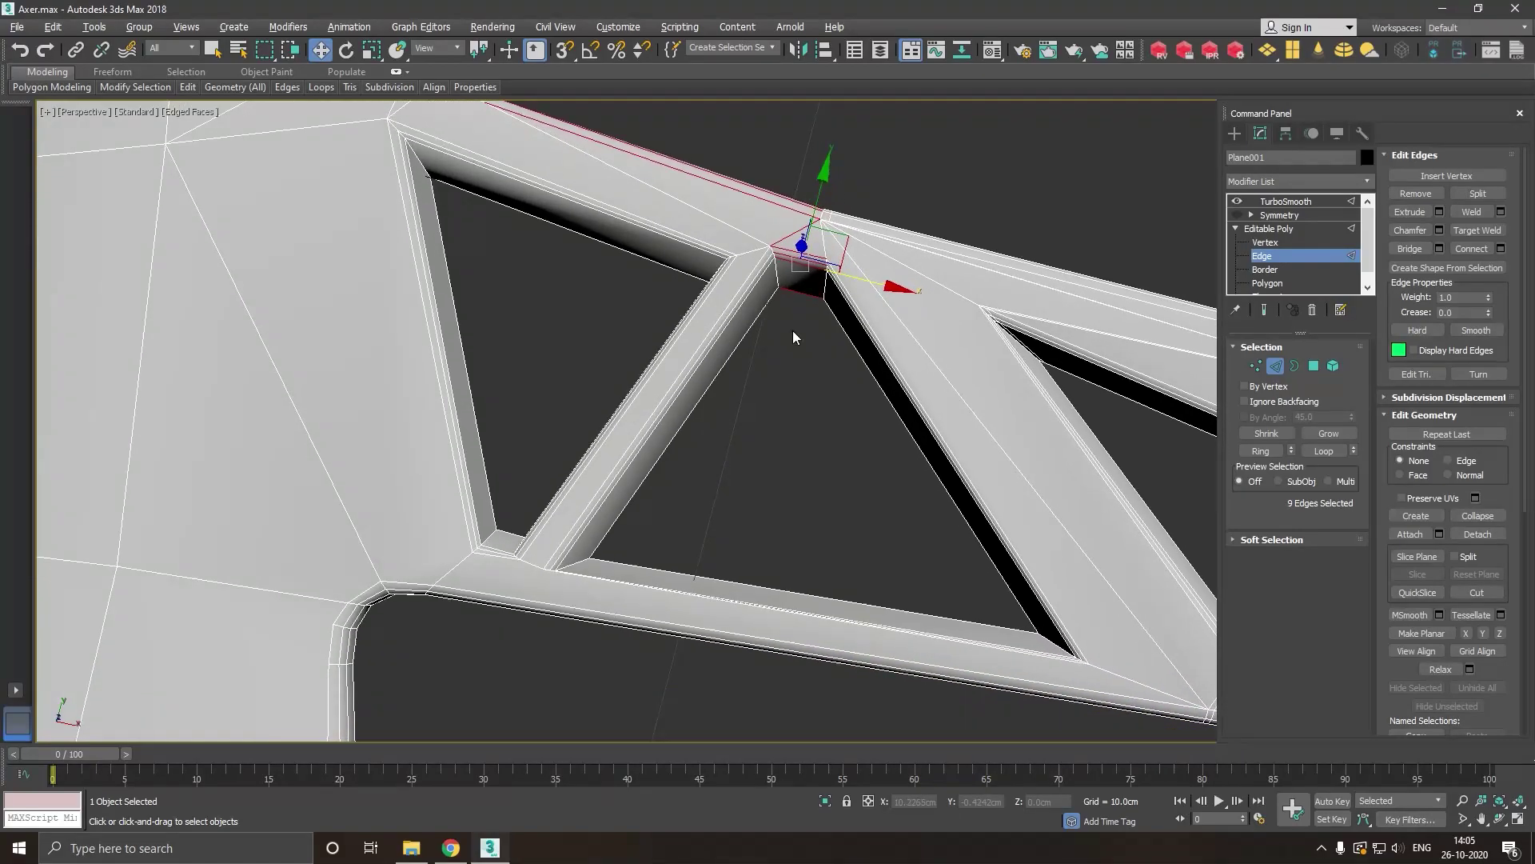
pyautogui.scroll(-2, 793, 330)
pyautogui.keyDown('ctrl'); pyautogui.moveTo(837, 617); pyautogui.dragTo(837, 619); pyautogui.keyUp('ctrl')
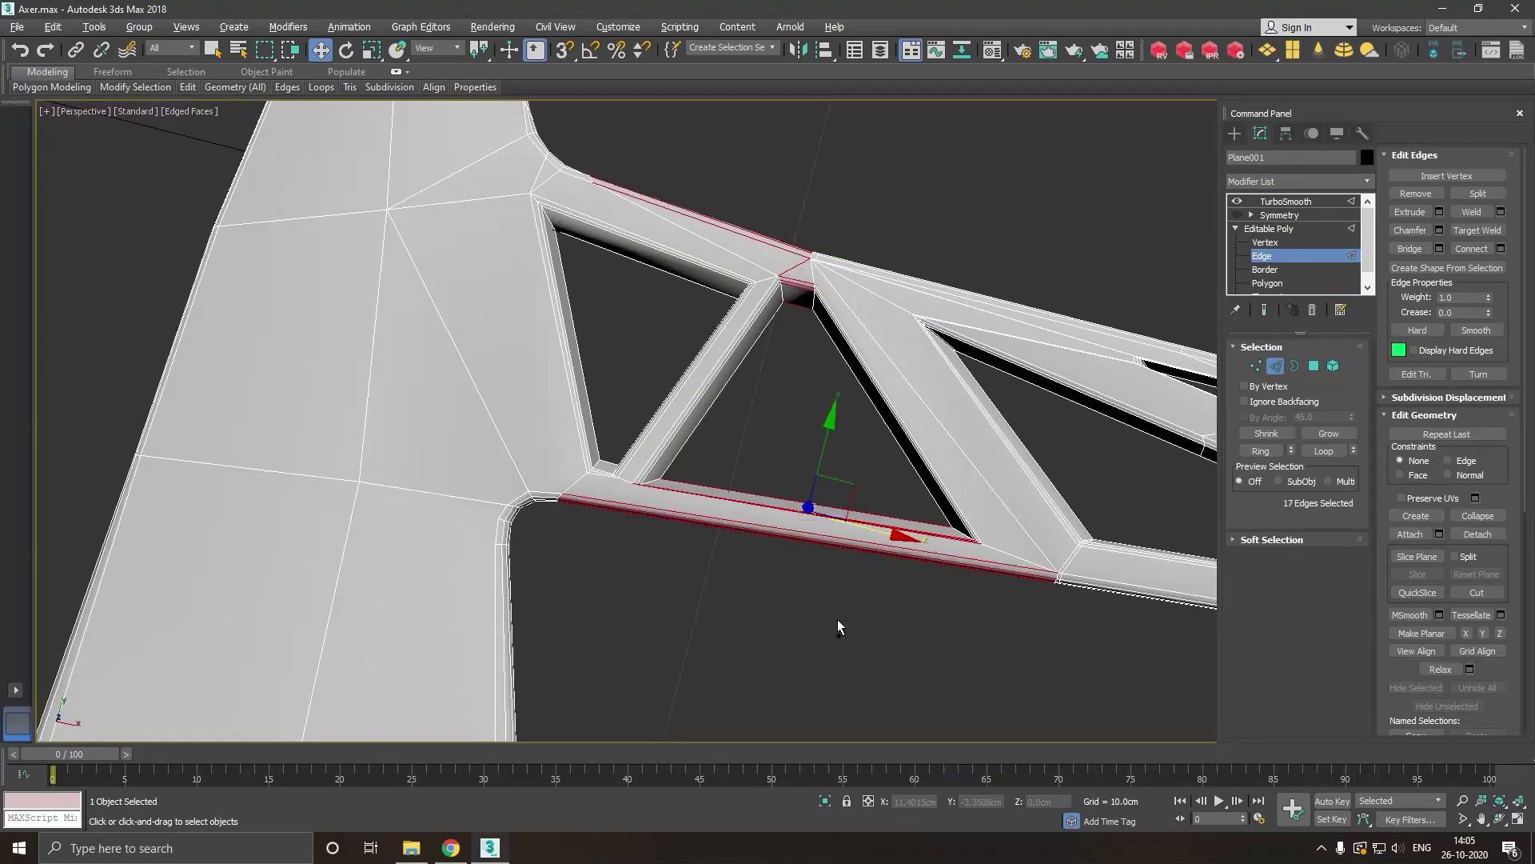
pyautogui.moveTo(701, 360); pyautogui.dragTo(796, 407, button='middle')
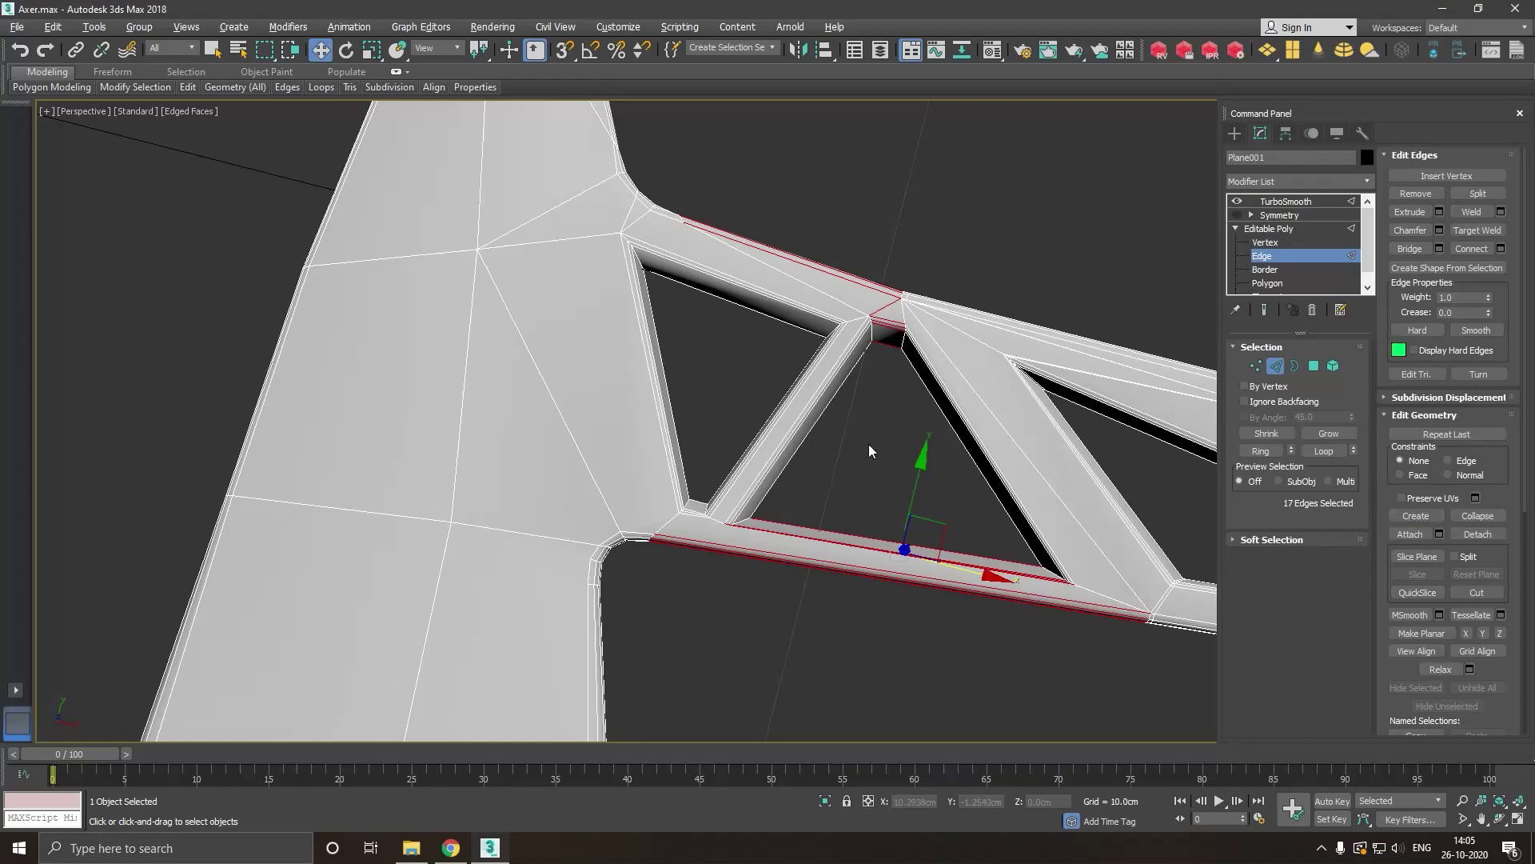
pyautogui.moveTo(869, 443); pyautogui.dragTo(709, 430)
pyautogui.moveTo(242, 400); pyautogui.dragTo(212, 403)
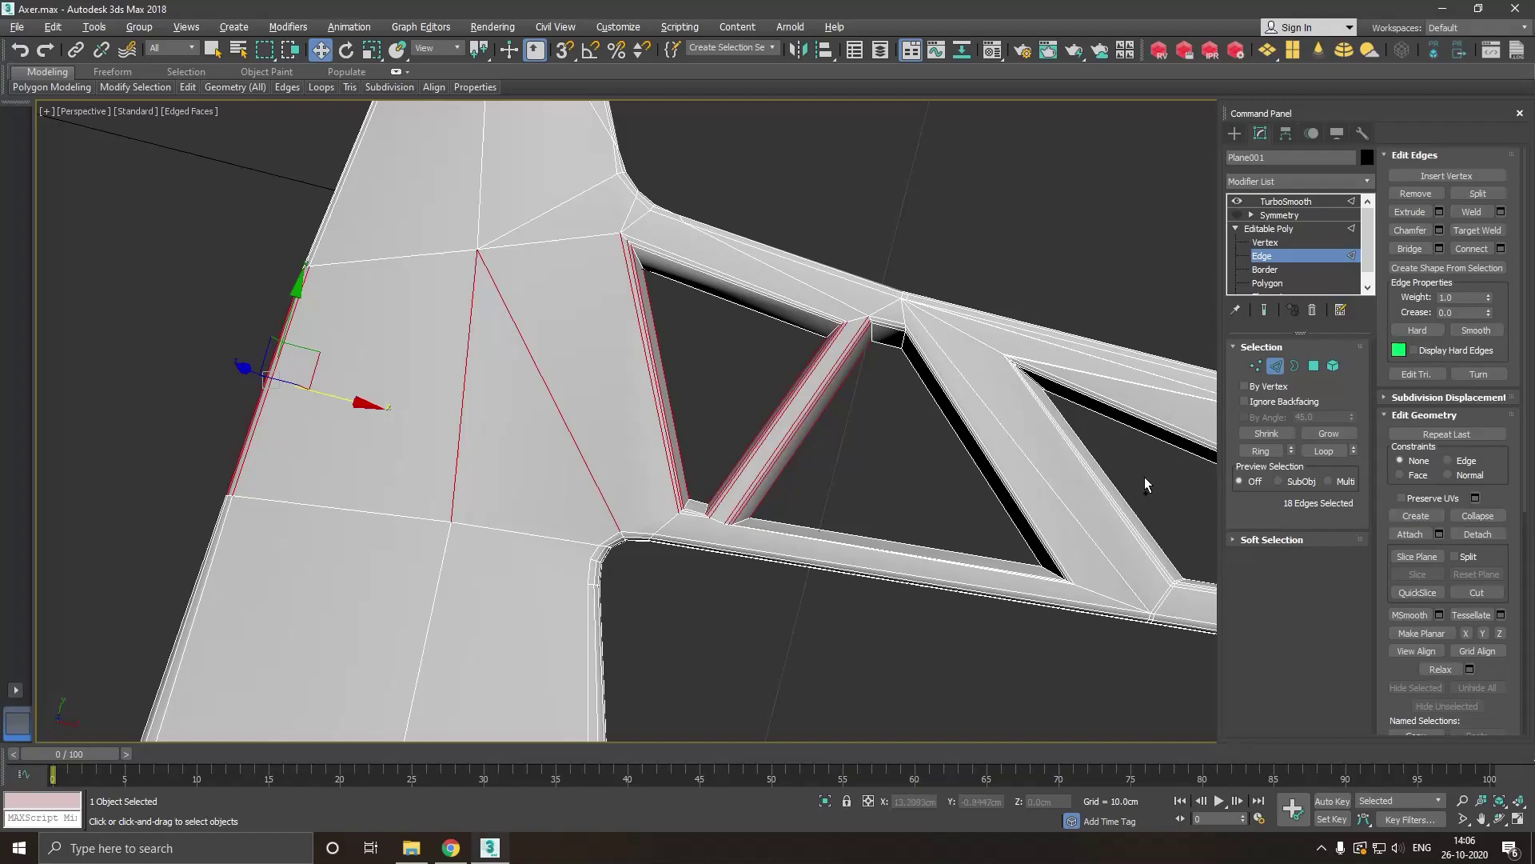
pyautogui.keyDown('ctrl'); pyautogui.moveTo(1144, 477); pyautogui.dragTo(904, 477); pyautogui.keyUp('ctrl')
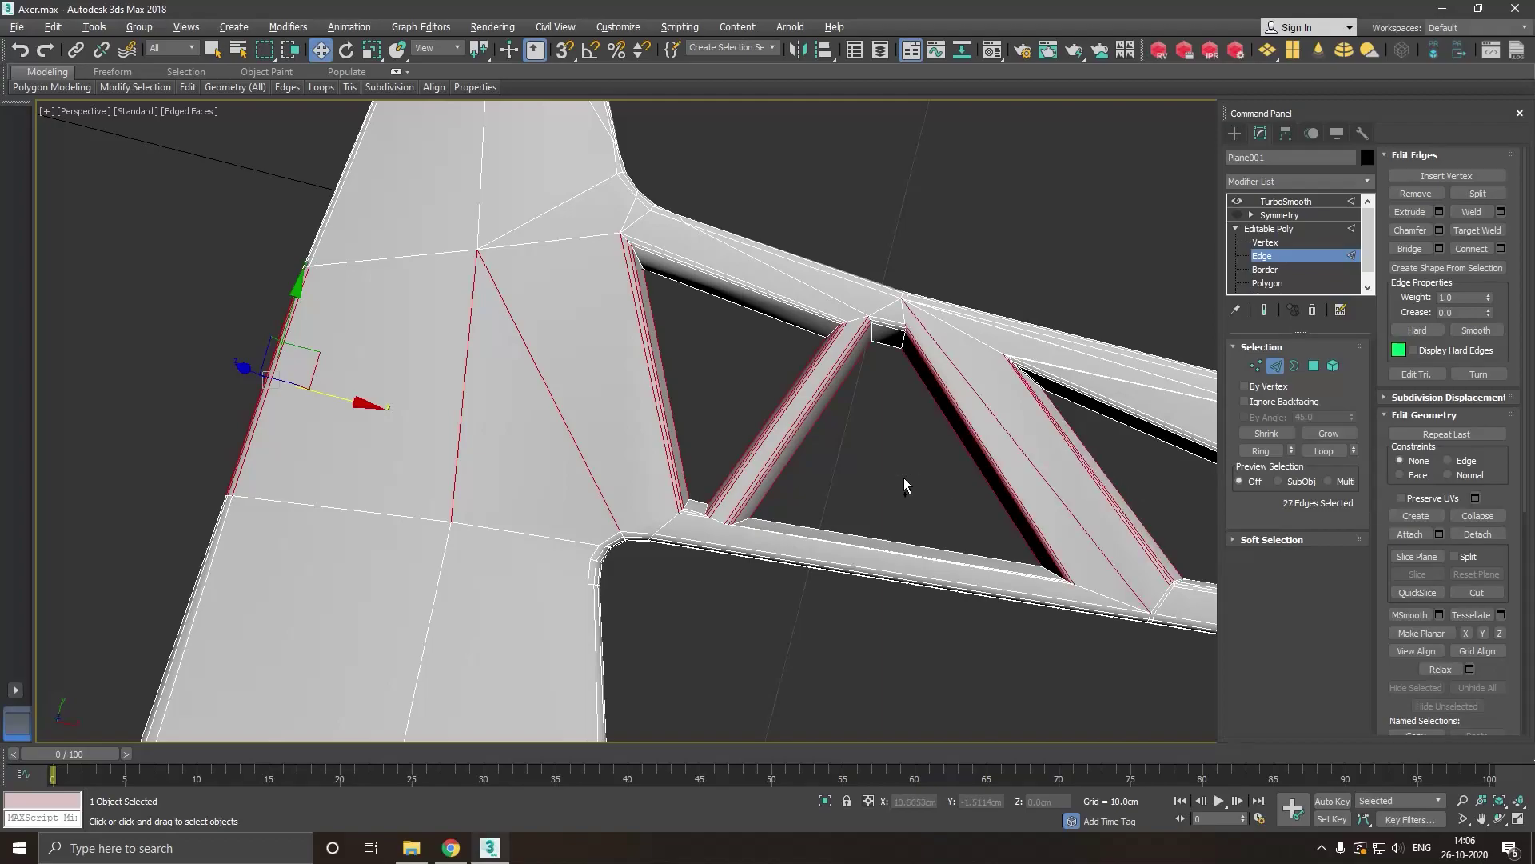
pyautogui.click(1500, 249)
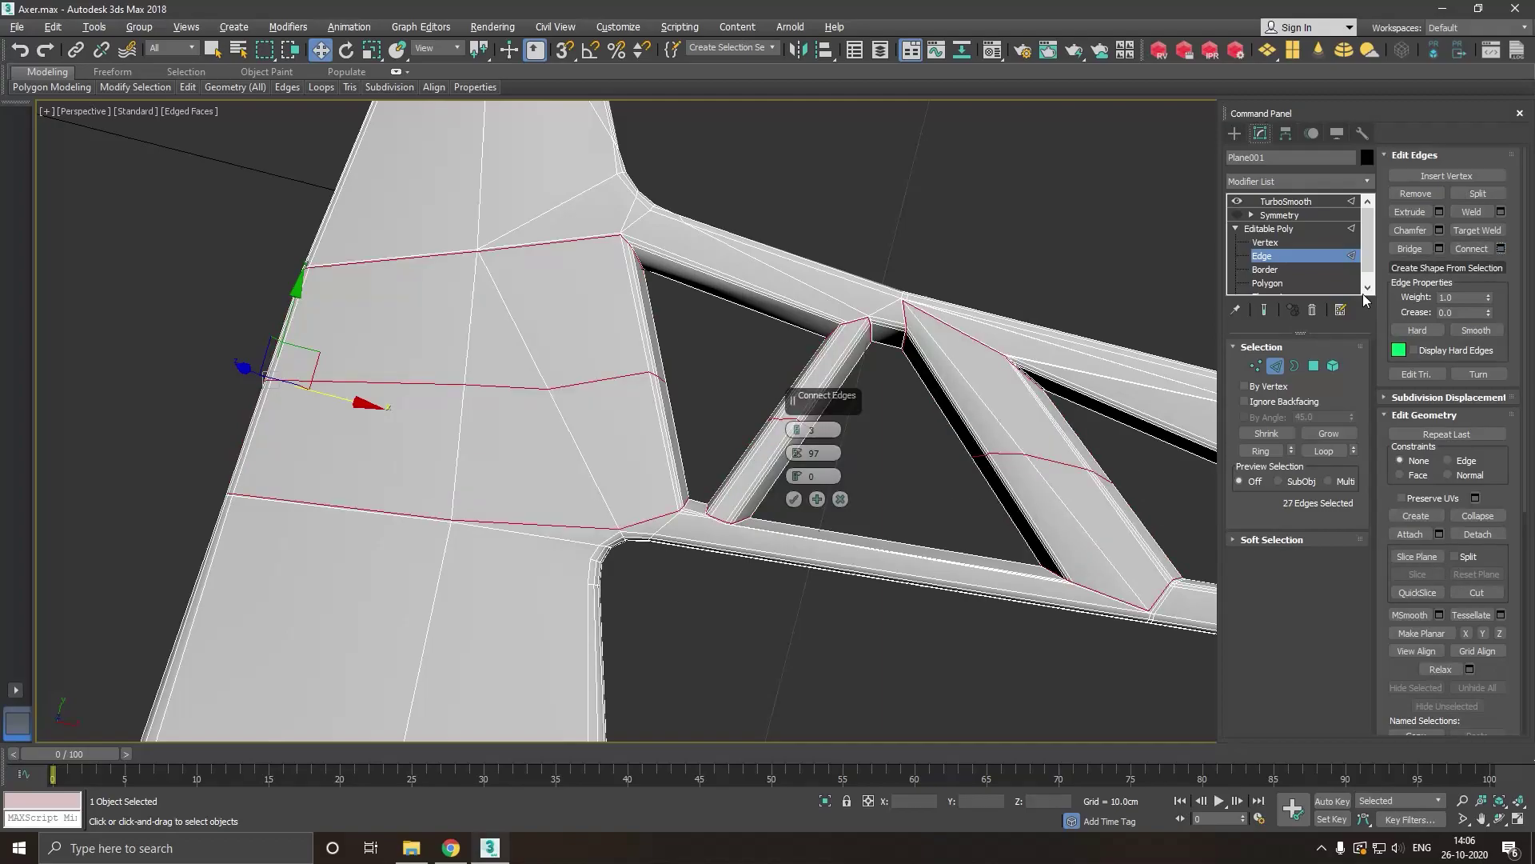
pyautogui.click(794, 500)
# Zoom and orbit around the TurboSmoothed axe head, then turn Show End Result off.
pyautogui.click(1269, 309)
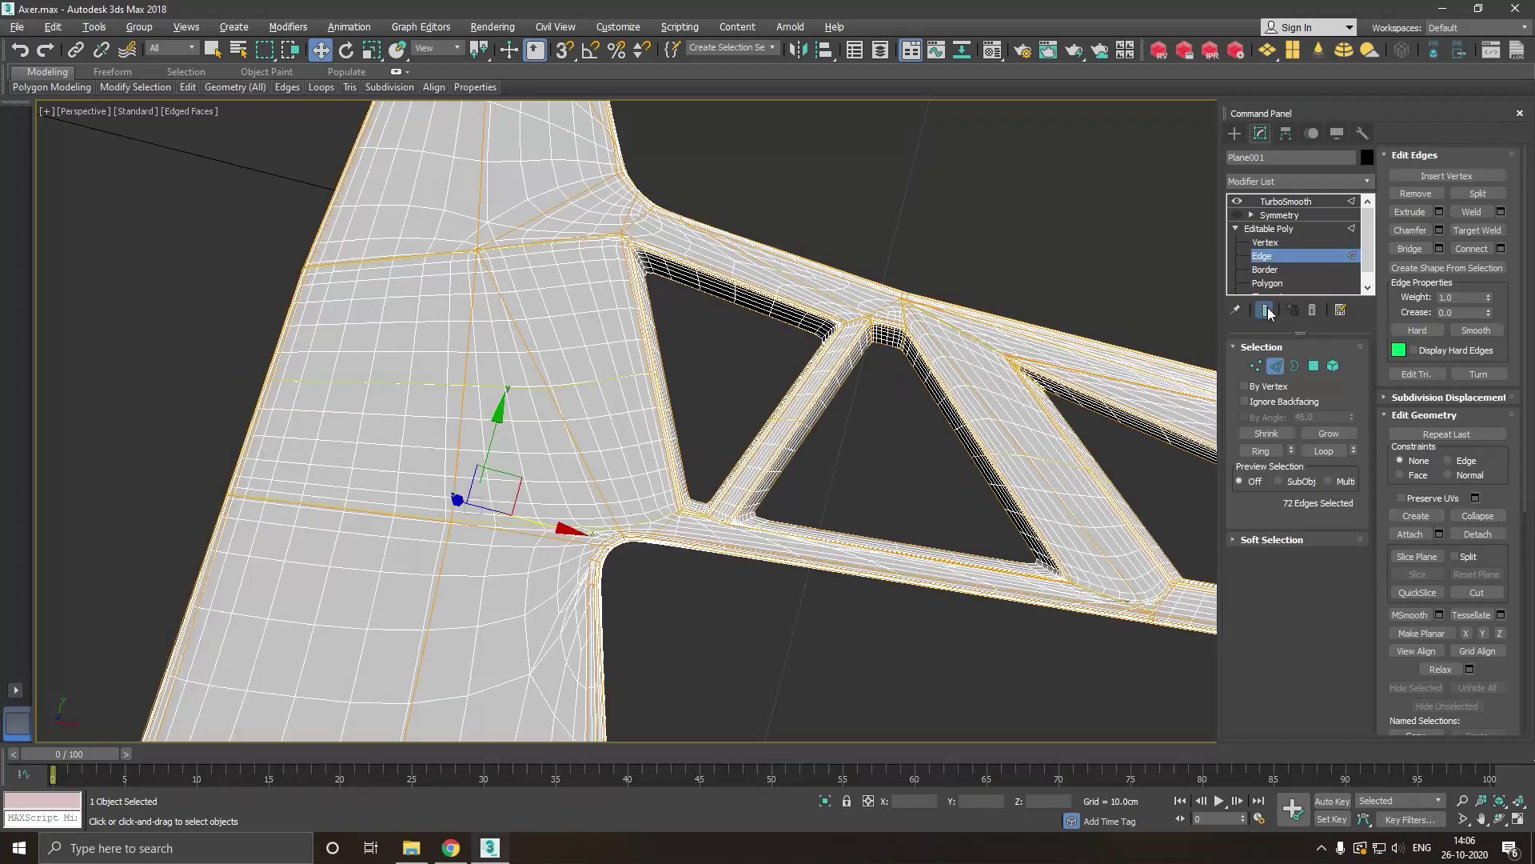
pyautogui.click(1268, 309)
pyautogui.keyDown('alt'); pyautogui.moveTo(653, 372); pyautogui.dragTo(755, 376, button='middle'); pyautogui.keyUp('alt')
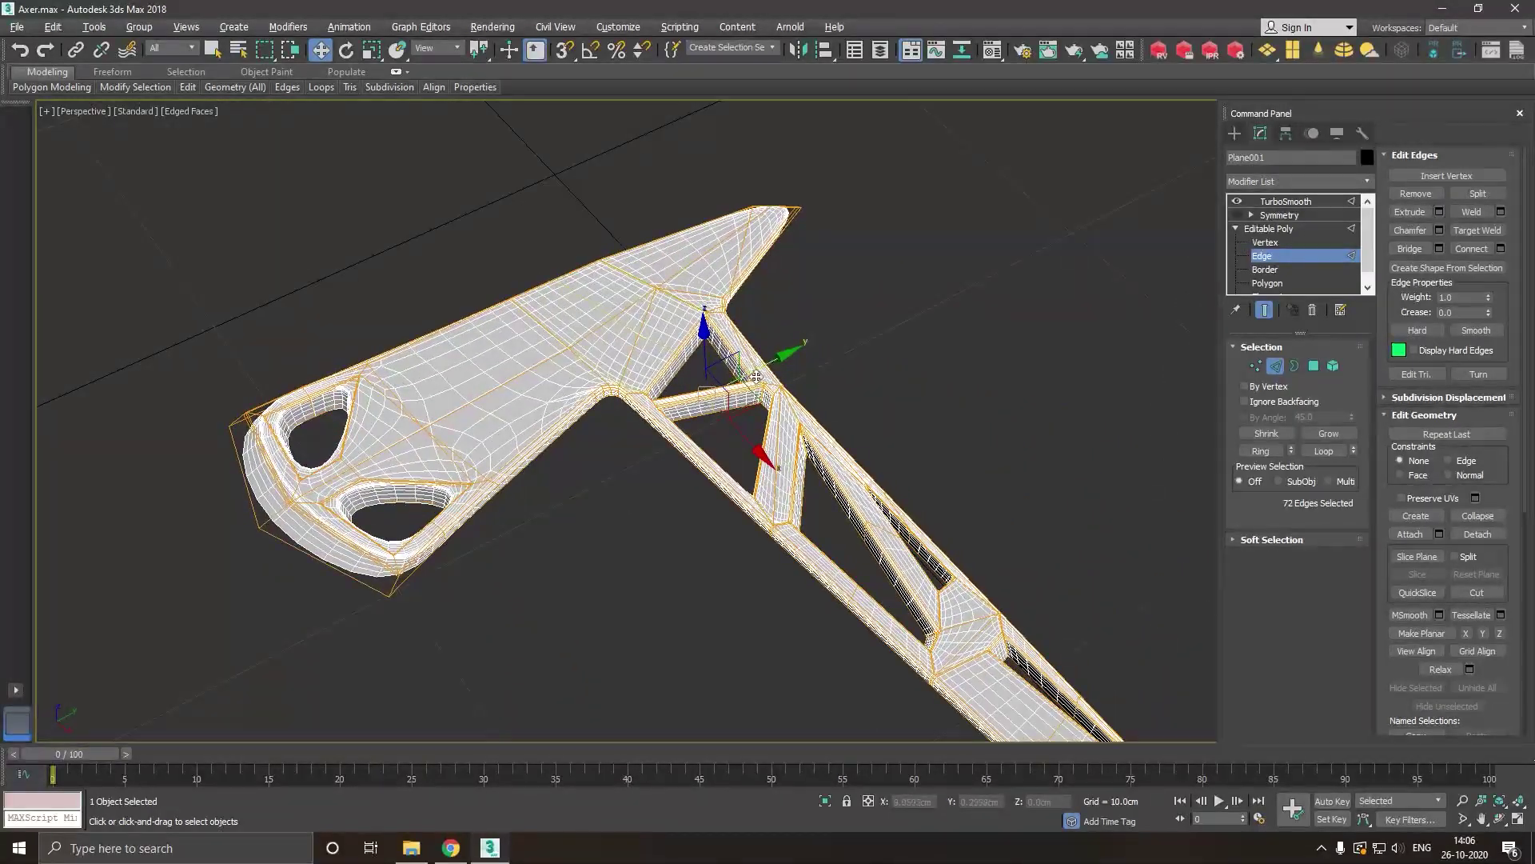
pyautogui.scroll(3, 755, 376)
pyautogui.scroll(3, 712, 363)
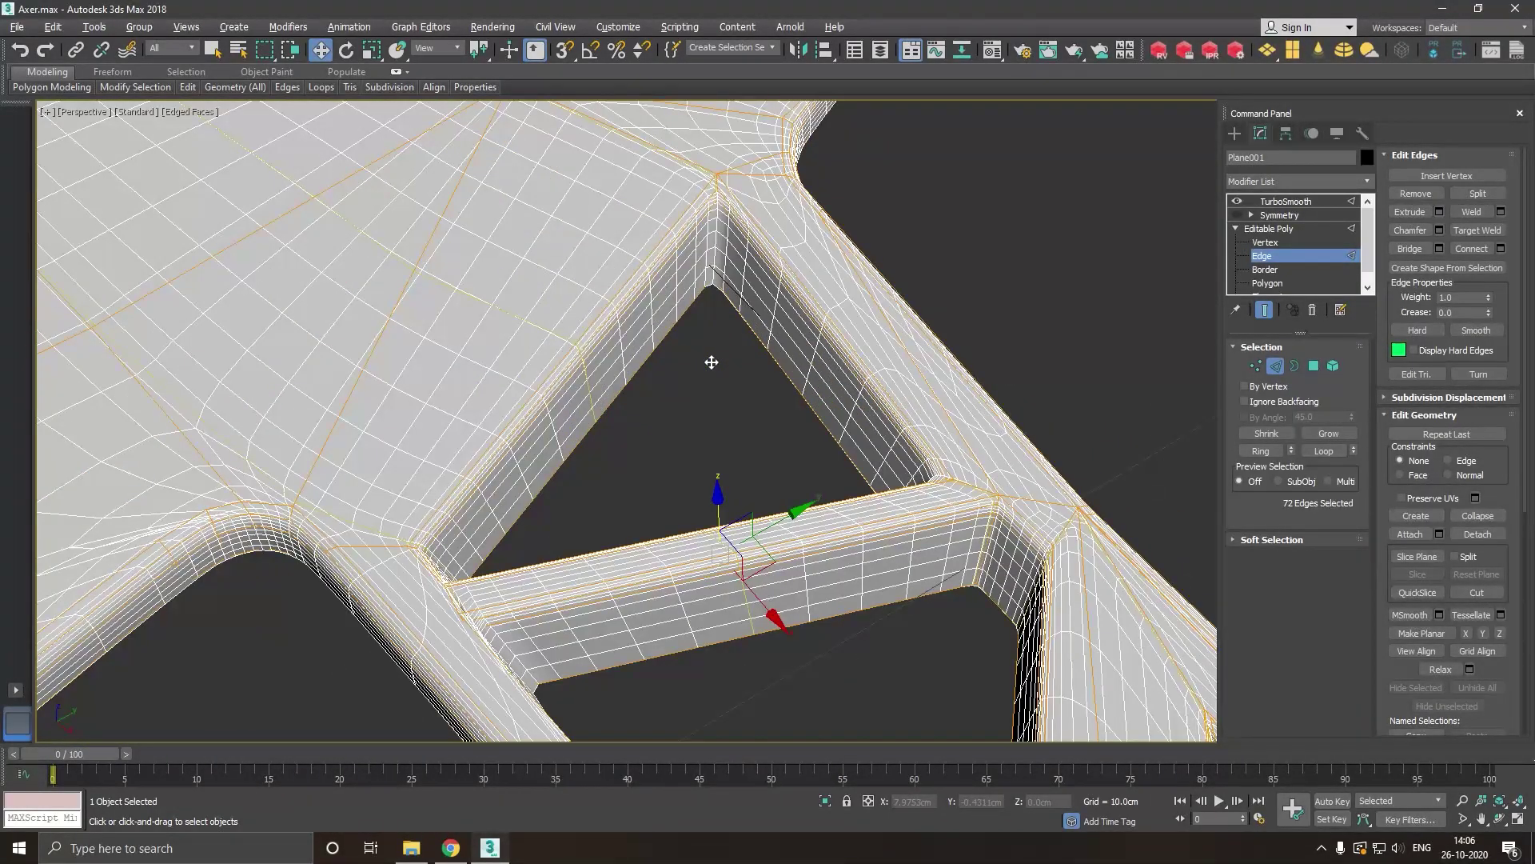
pyautogui.scroll(-3, 712, 363)
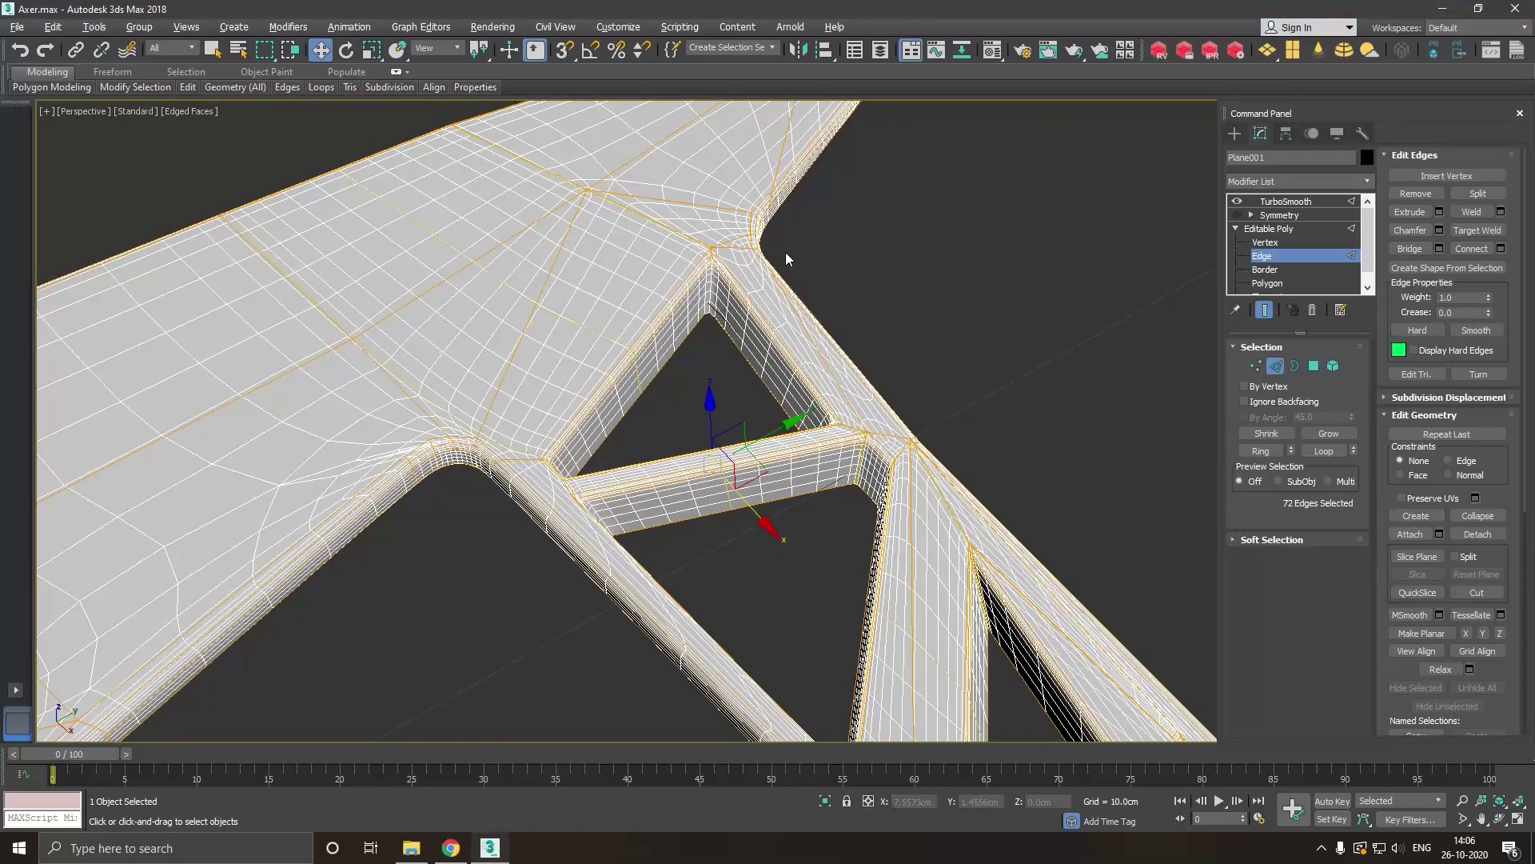
pyautogui.scroll(-3, 785, 252)
pyautogui.scroll(-3, 986, 286)
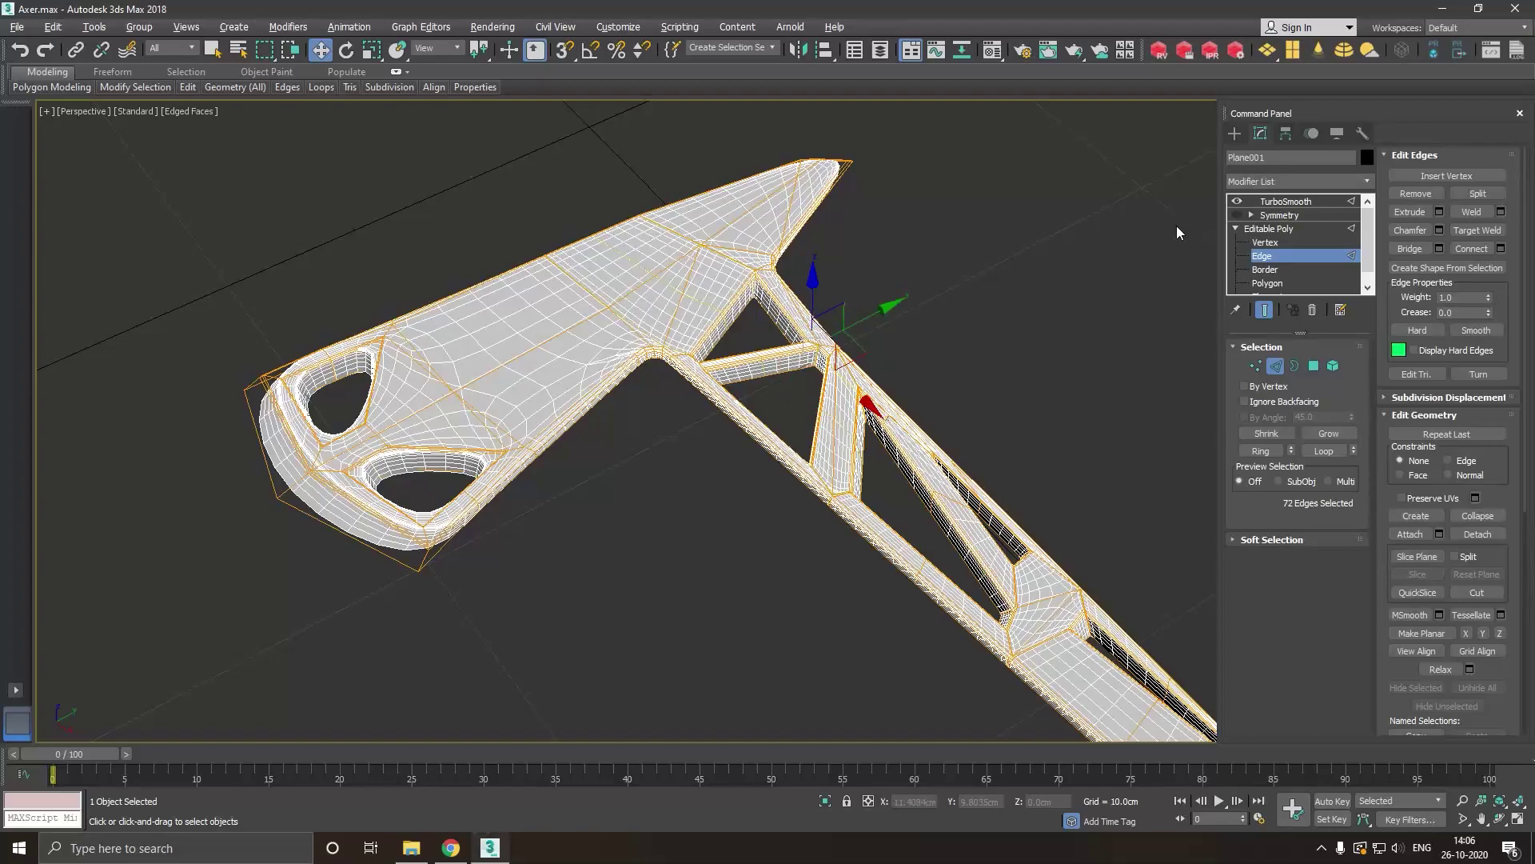
pyautogui.click(1265, 310)
pyautogui.moveTo(320, 407)
pyautogui.keyDown('alt'); pyautogui.mouseDown(button='middle')
pyautogui.moveTo(309, 439)
pyautogui.moveTo(403, 394)
pyautogui.moveTo(407, 443)
pyautogui.moveTo(377, 385)
pyautogui.mouseUp(button='middle'); pyautogui.keyUp('alt')
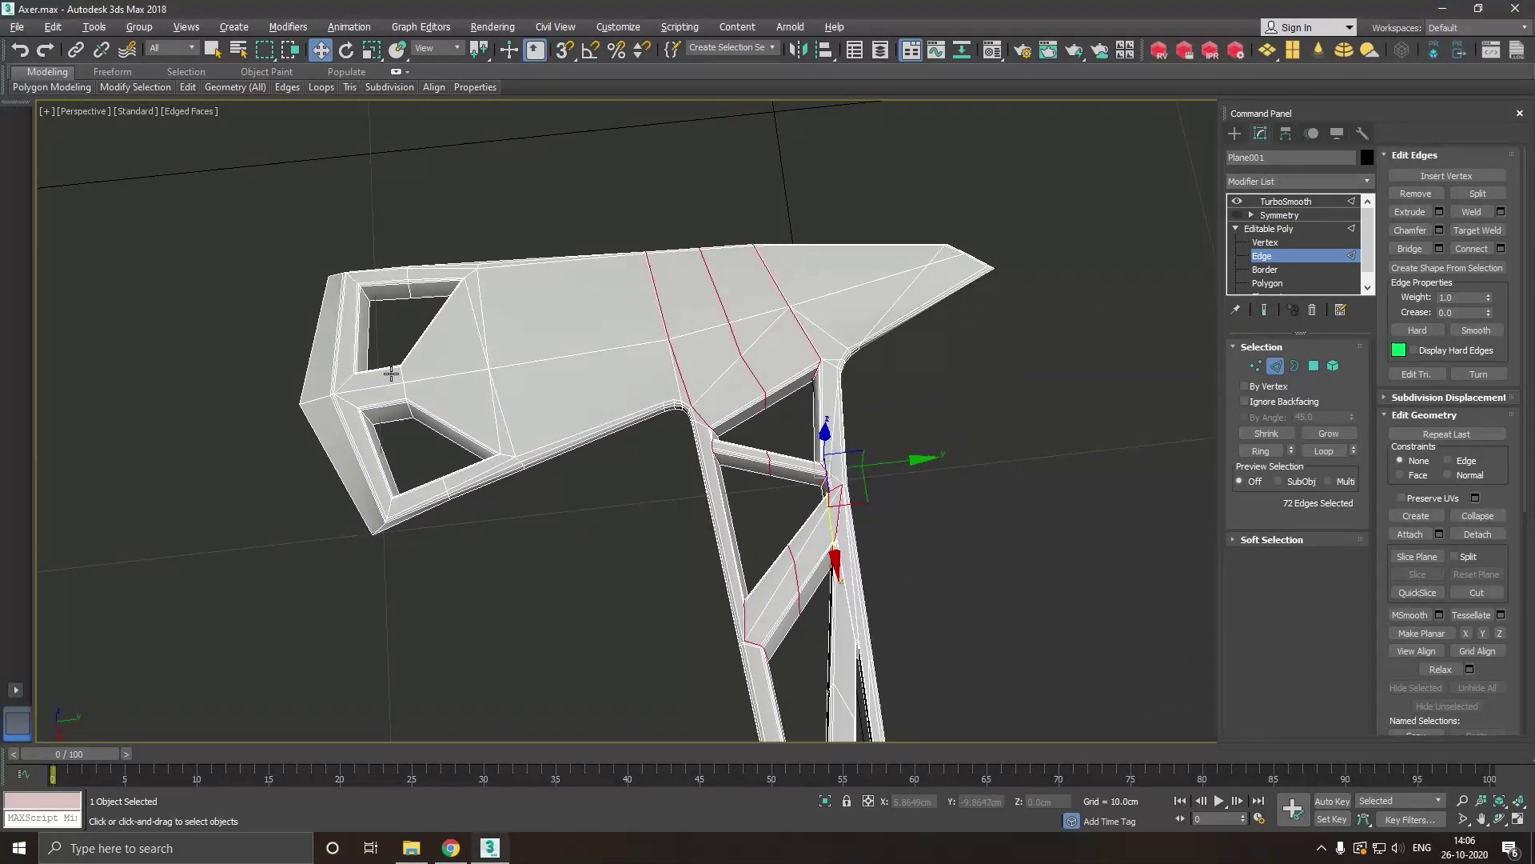
# Connect support loops across the head's frame bar and the upper hole's top frame sections.
pyautogui.scroll(4, 384, 376)
pyautogui.moveTo(392, 347); pyautogui.dragTo(397, 531)
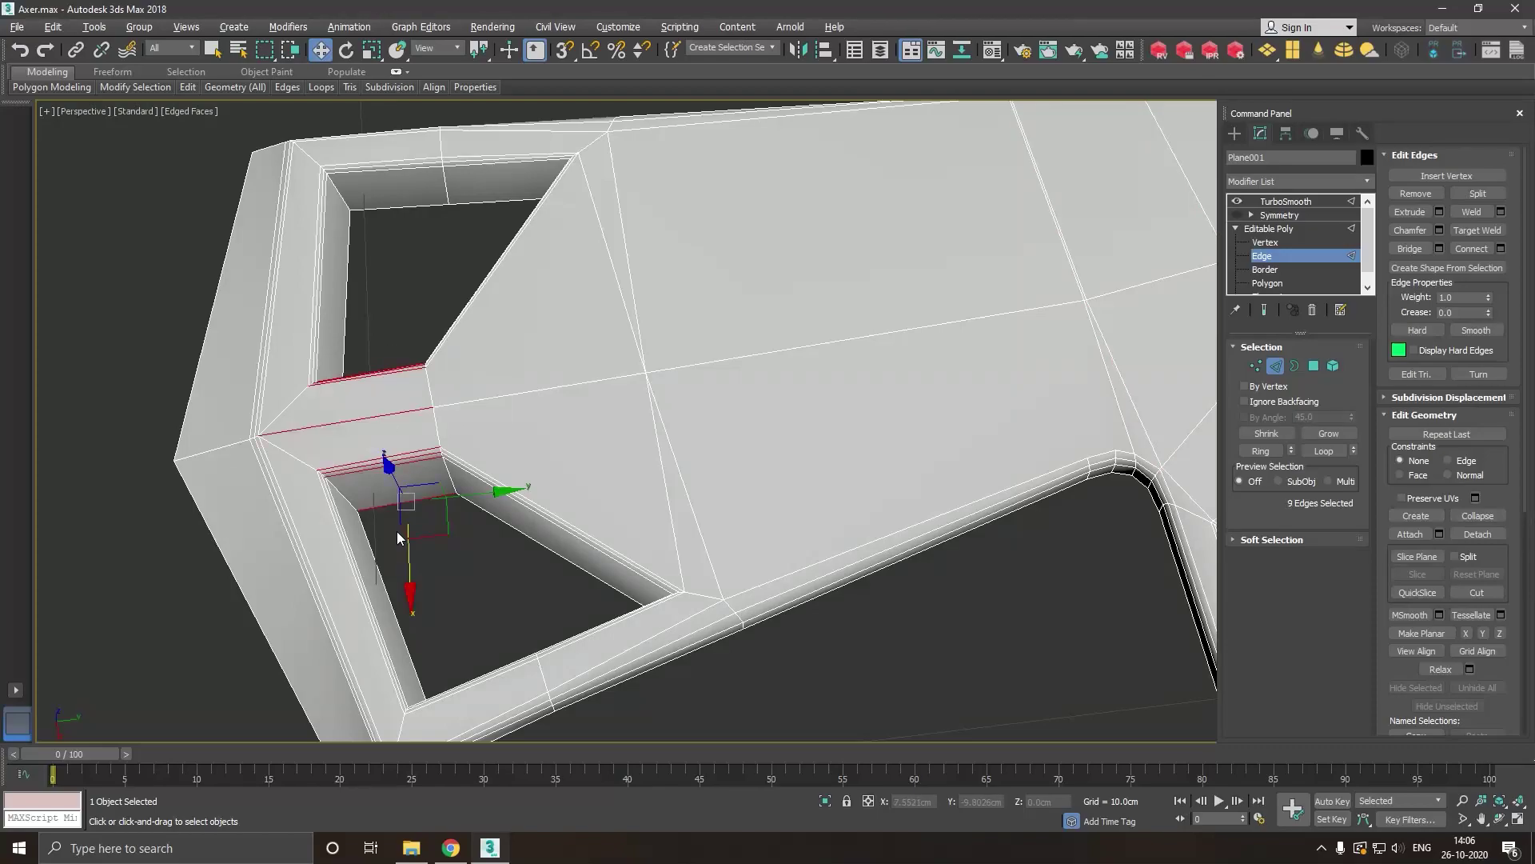
pyautogui.scroll(-3, 397, 531)
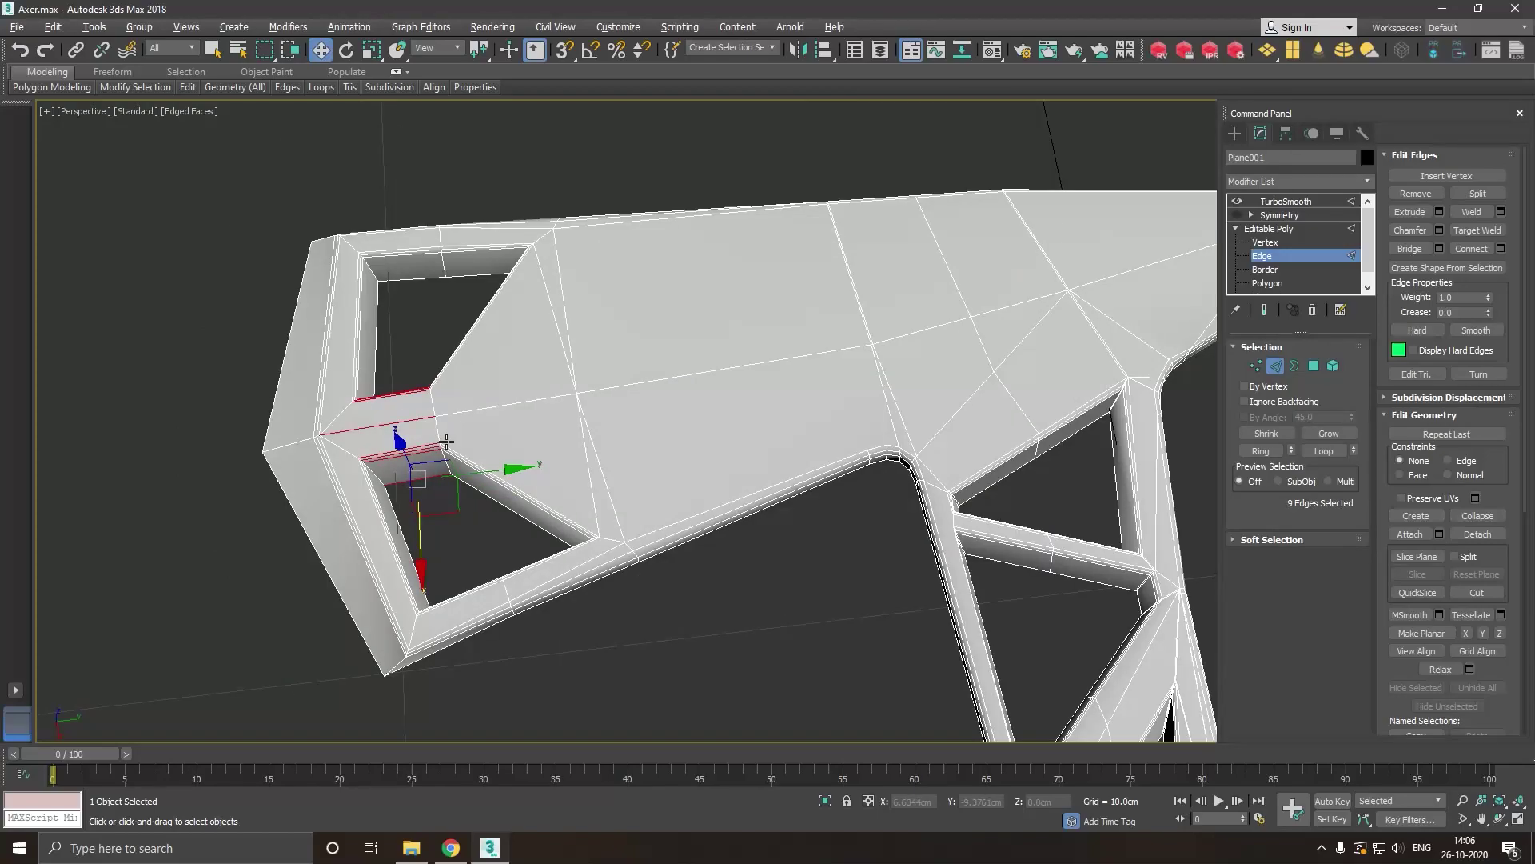
pyautogui.click(1477, 249)
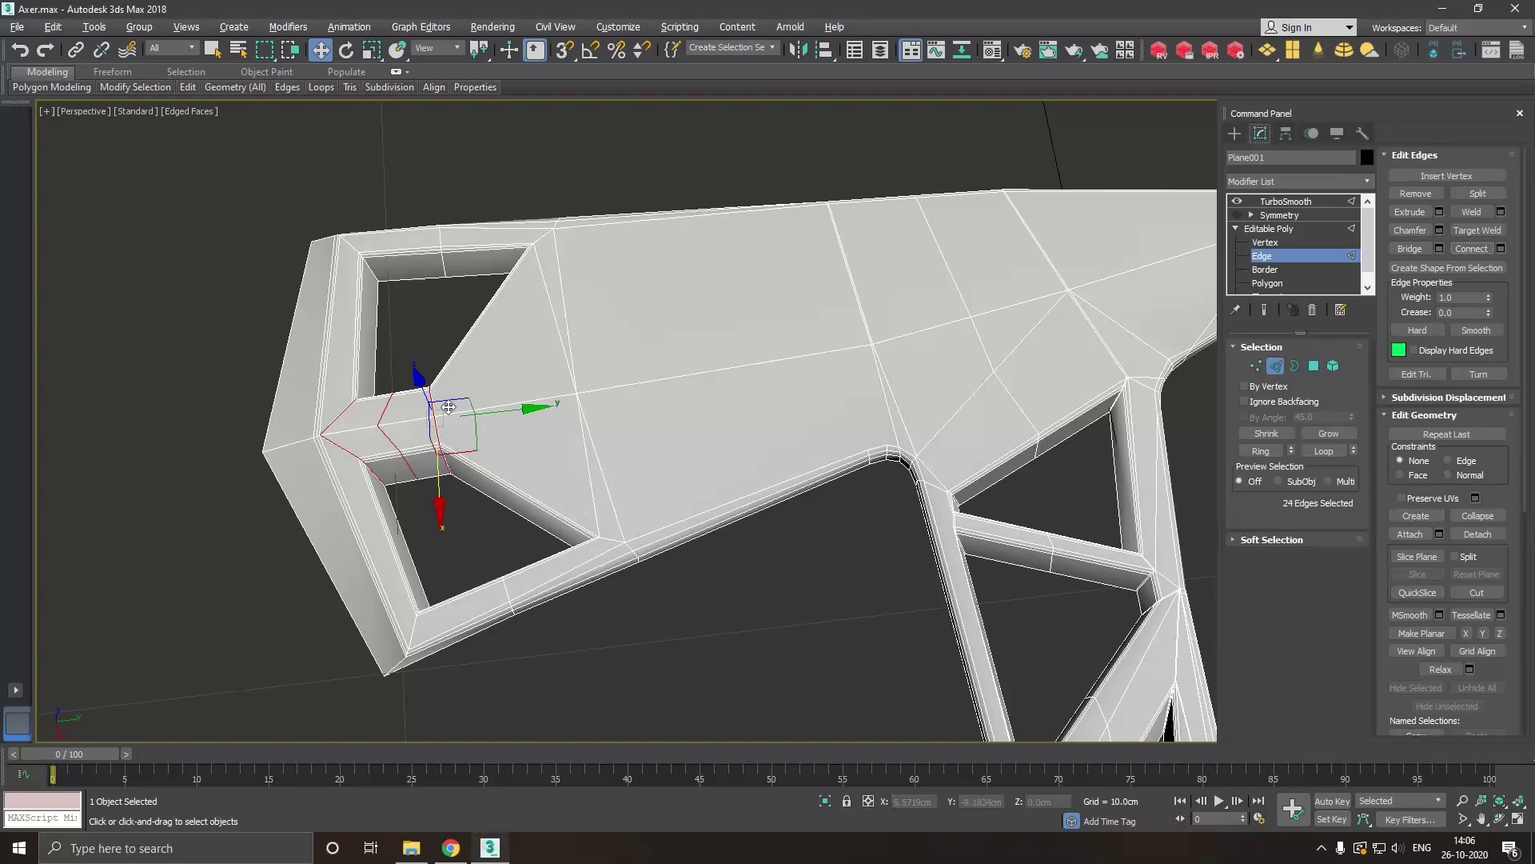
pyautogui.doubleClick(406, 234)
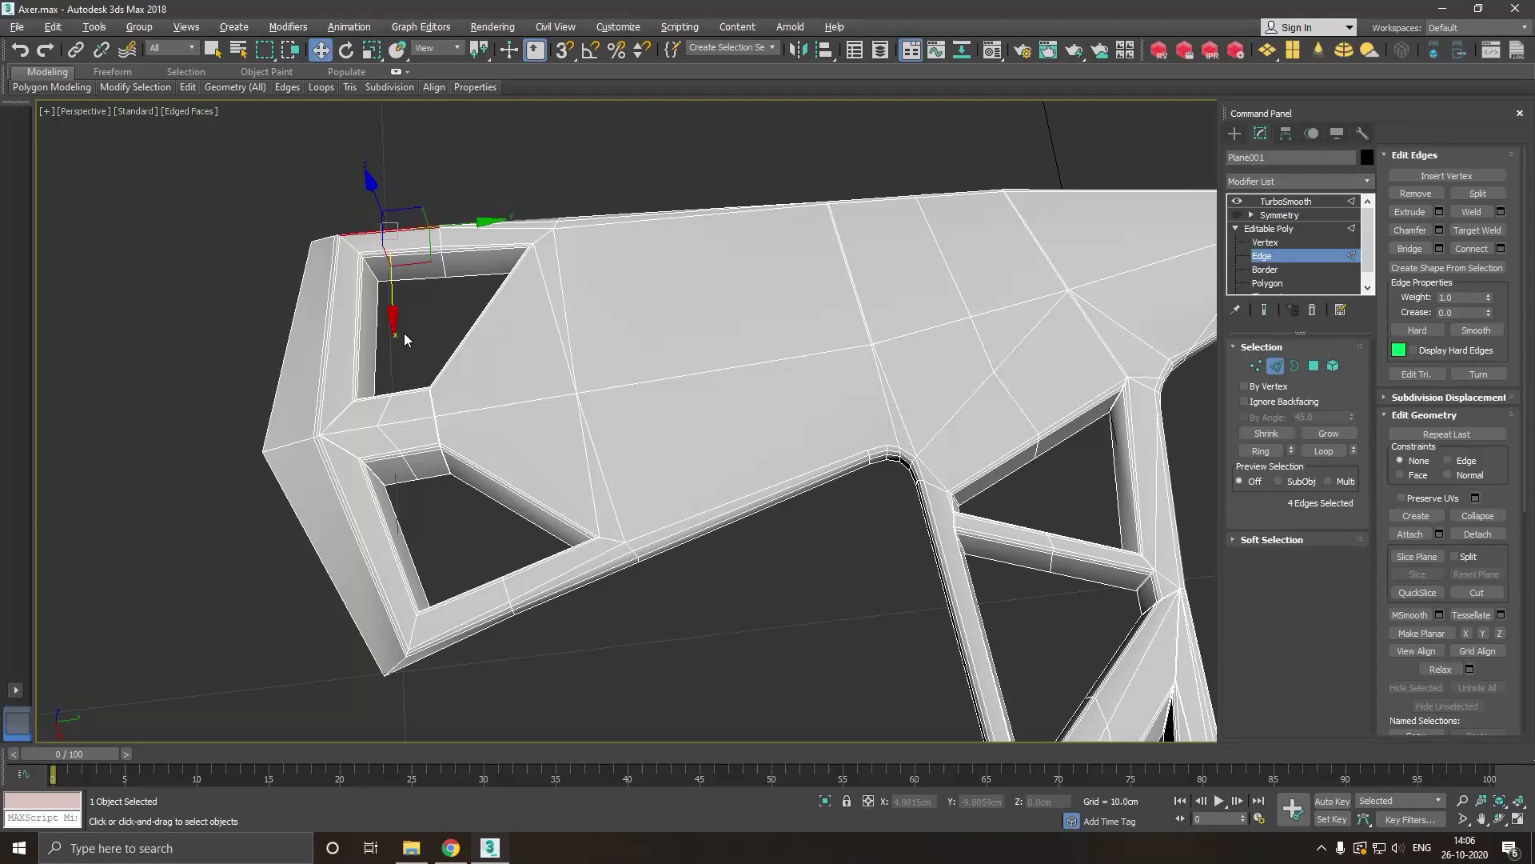
pyautogui.click(415, 276)
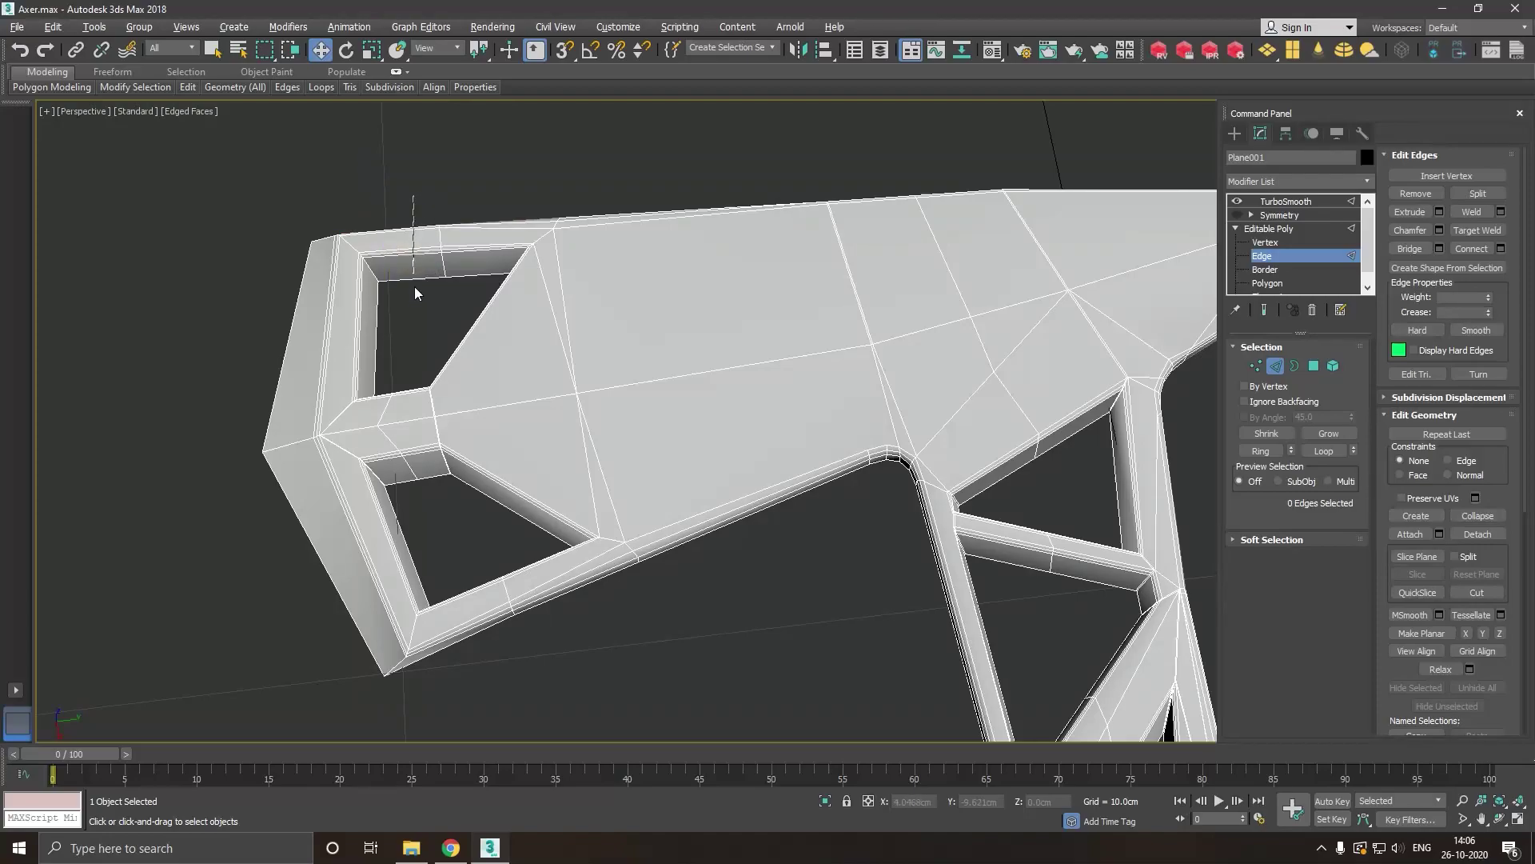
pyautogui.doubleClick(414, 280)
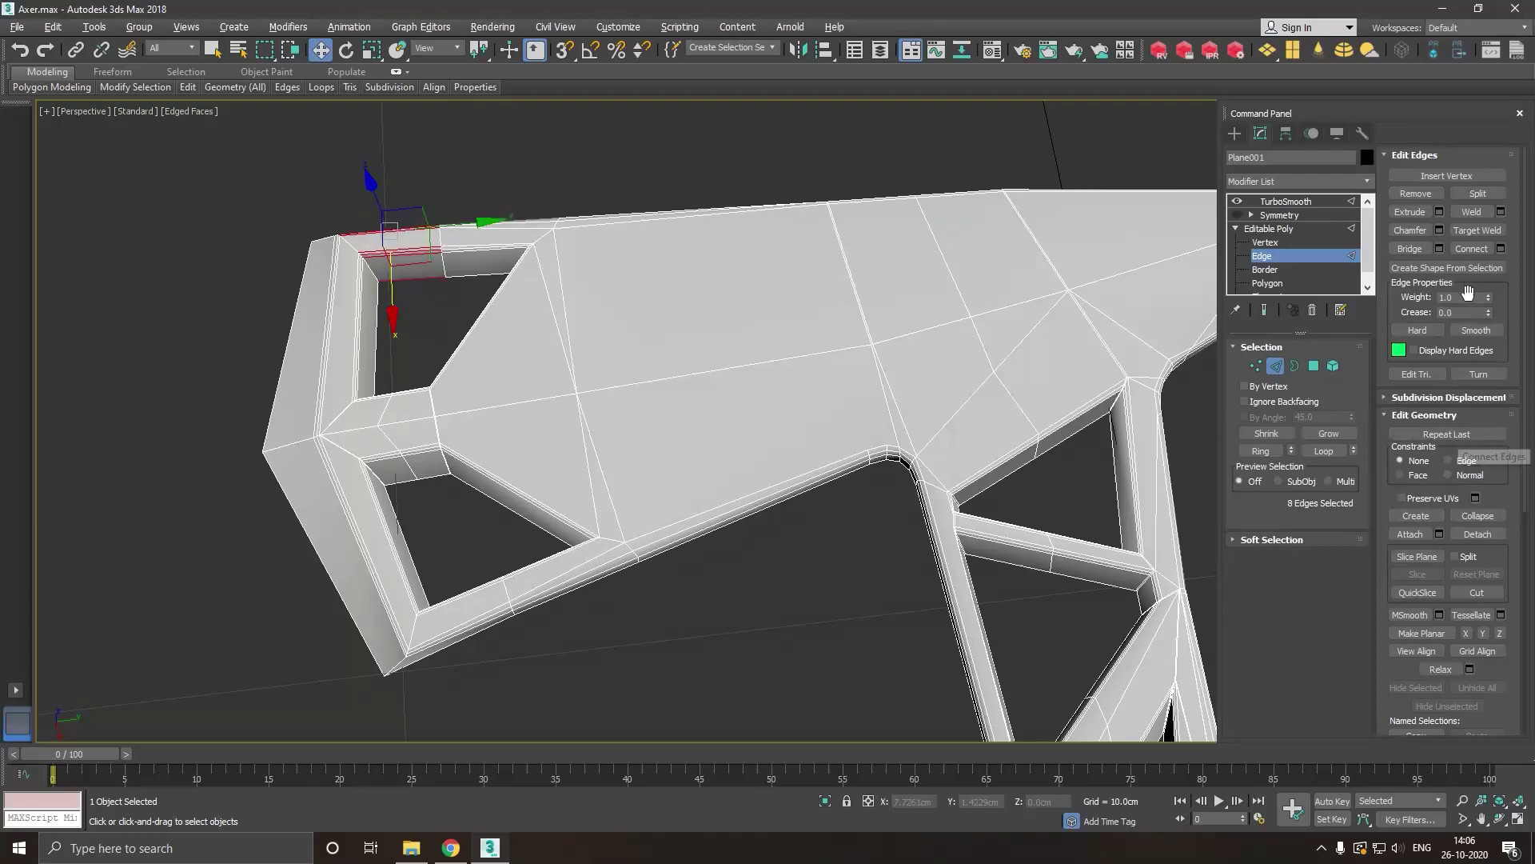
pyautogui.click(1473, 249)
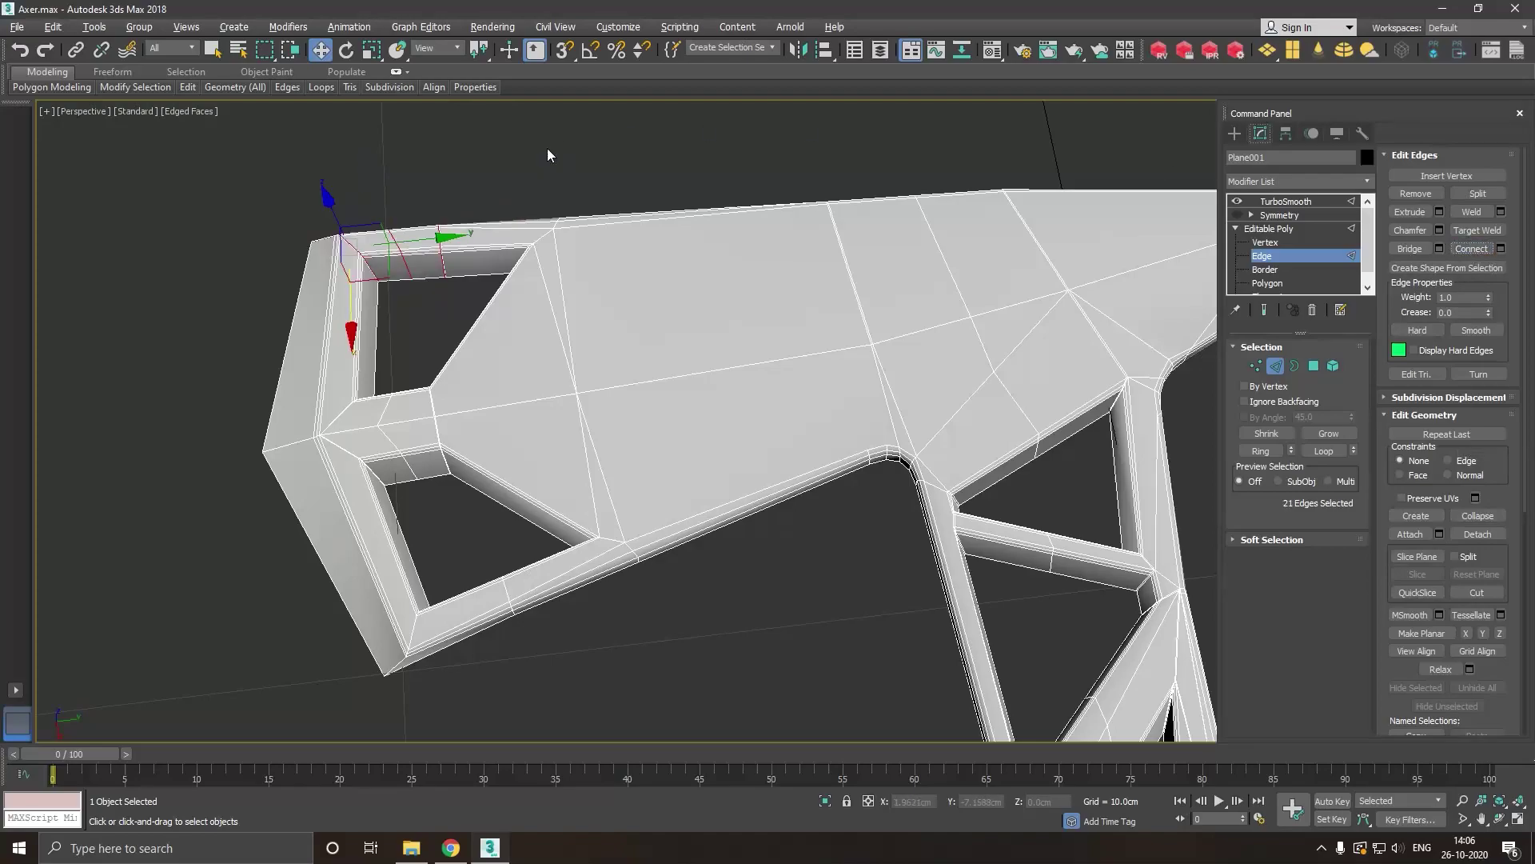
pyautogui.doubleClick(488, 280)
pyautogui.click(1473, 249)
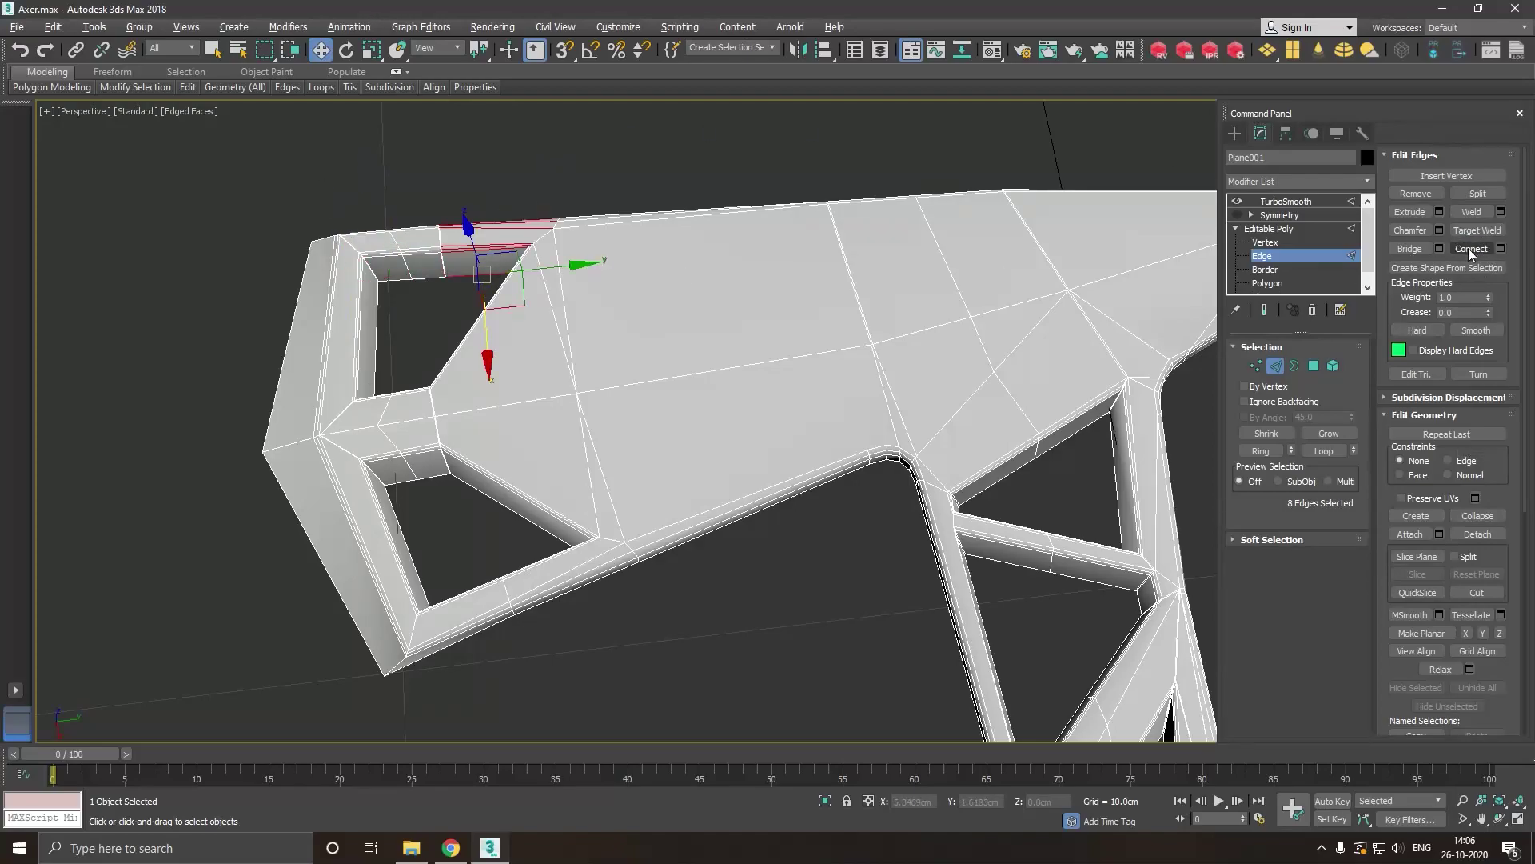
# Add support loops across the lower hole's bottom bar and diagonal edges.
pyautogui.moveTo(470, 565); pyautogui.dragTo(376, 696)
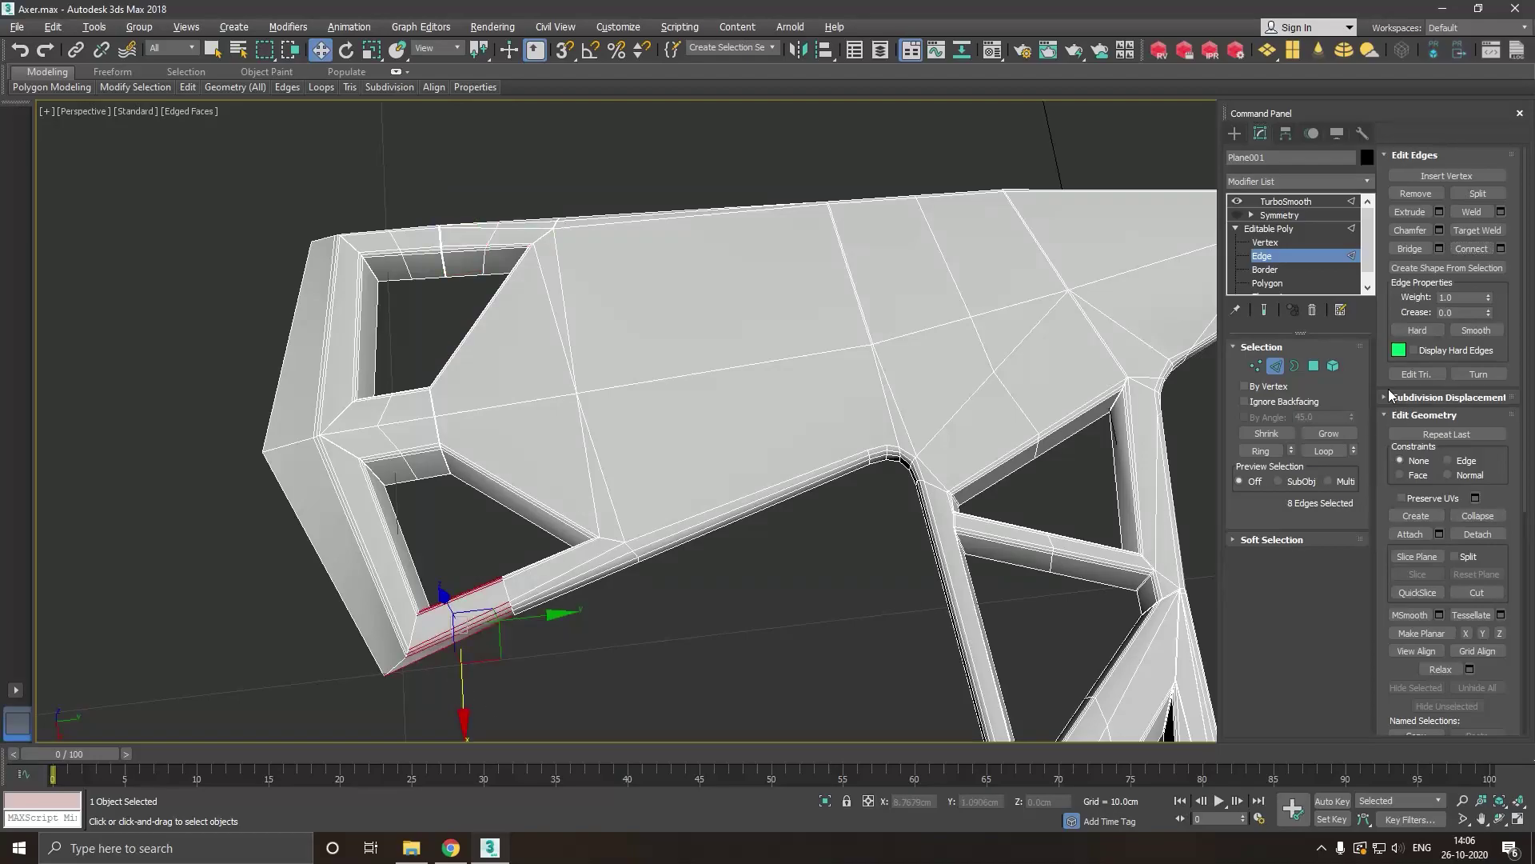
pyautogui.click(512, 552)
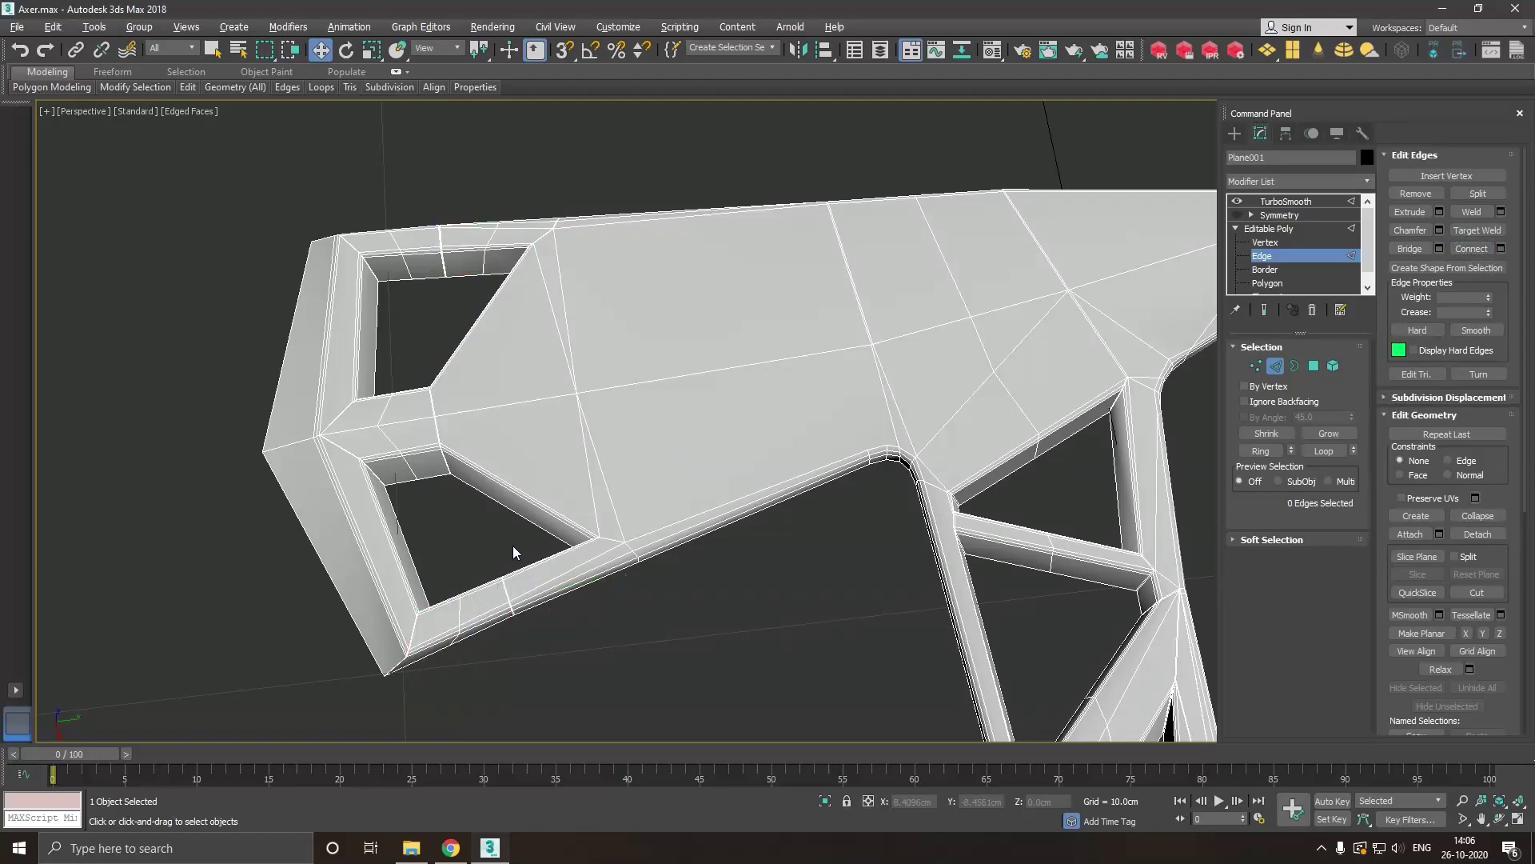
pyautogui.moveTo(536, 632); pyautogui.dragTo(536, 637)
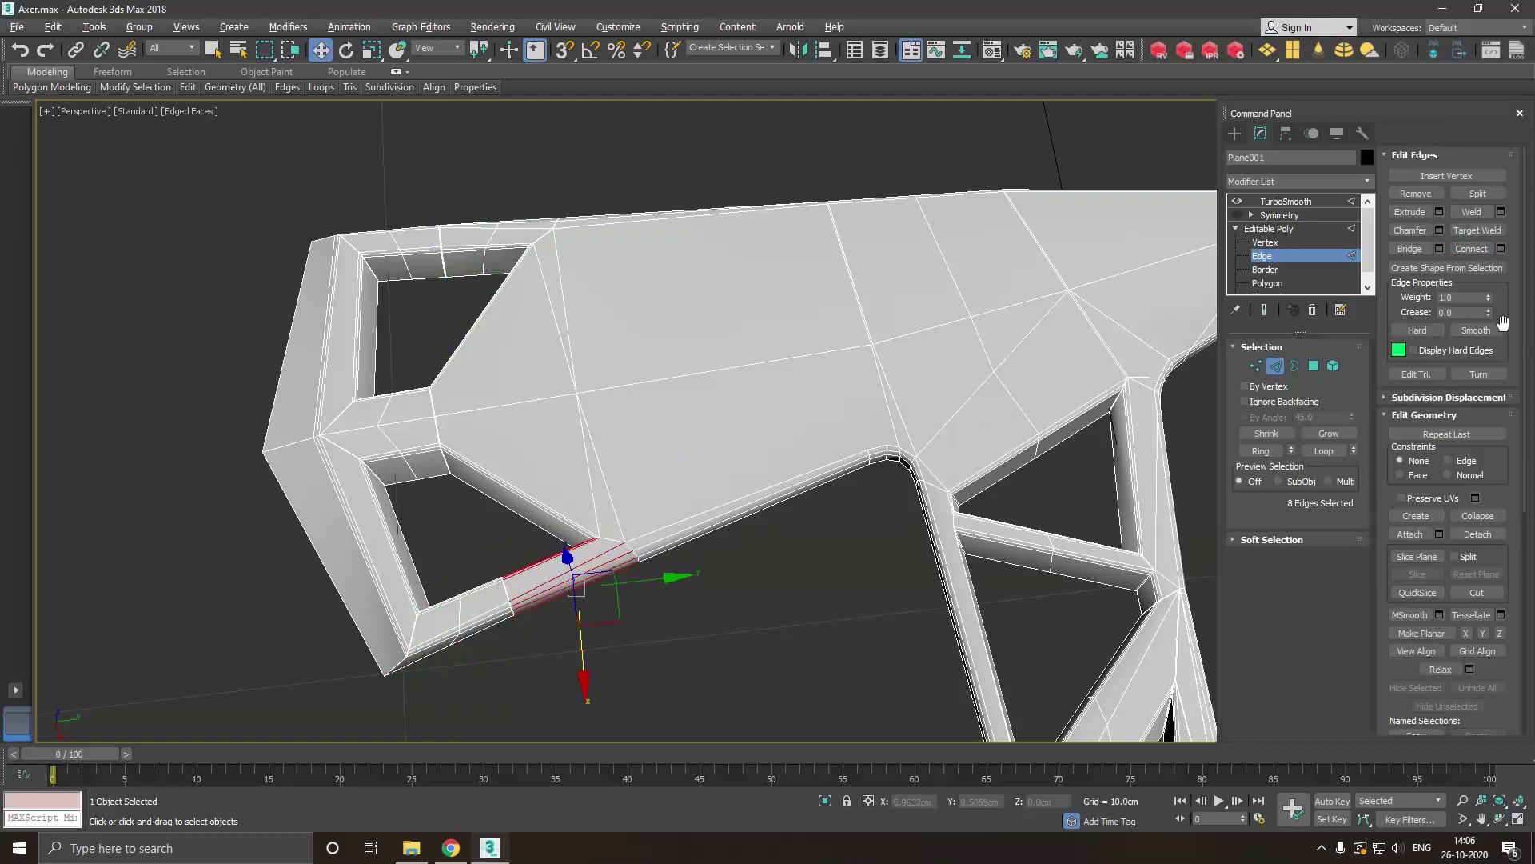
pyautogui.click(1470, 248)
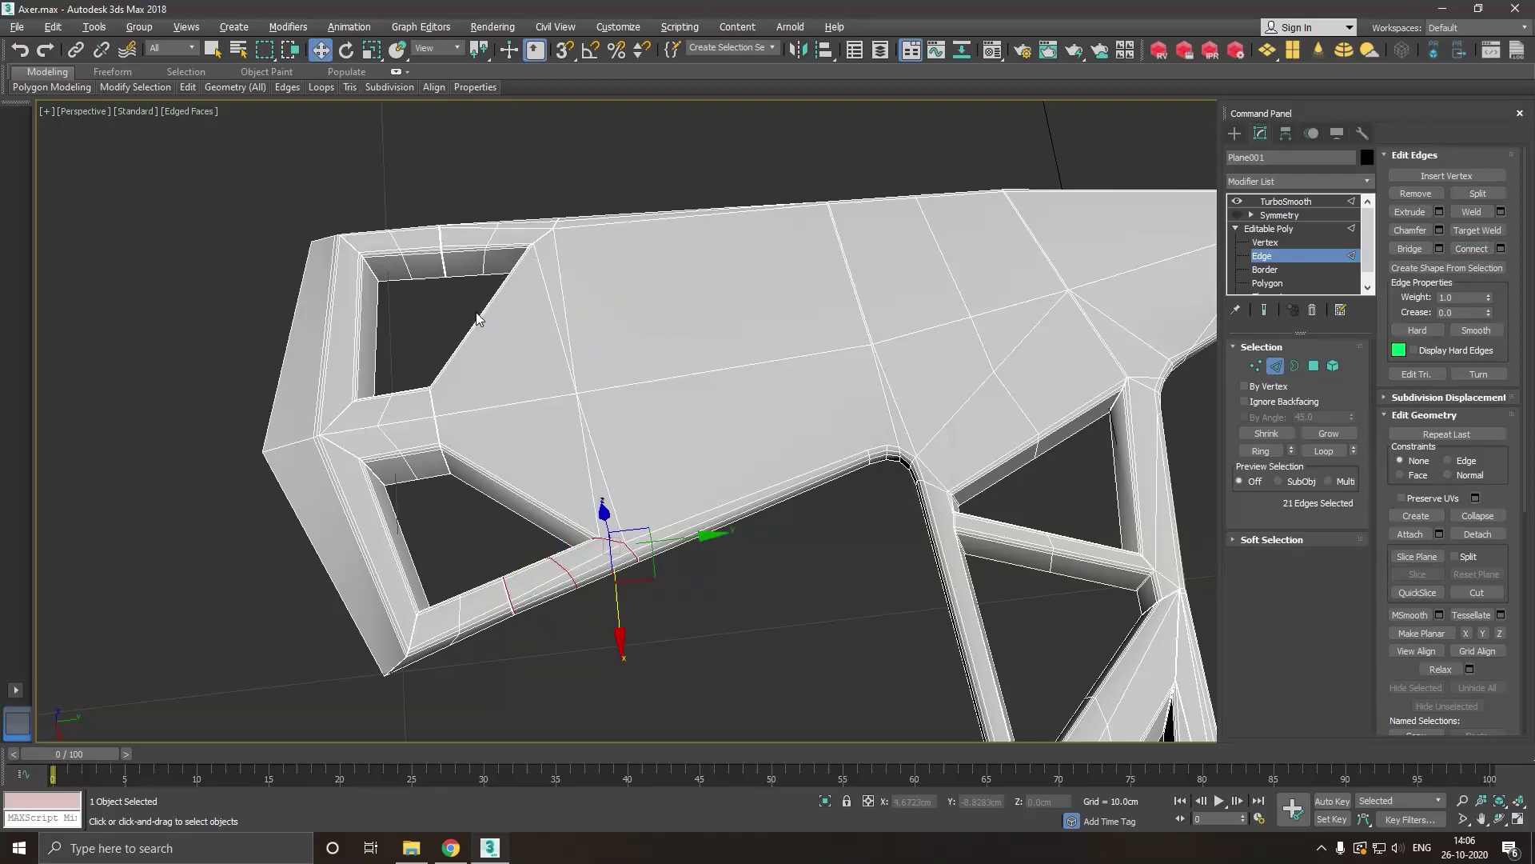
pyautogui.moveTo(464, 524); pyautogui.dragTo(468, 522)
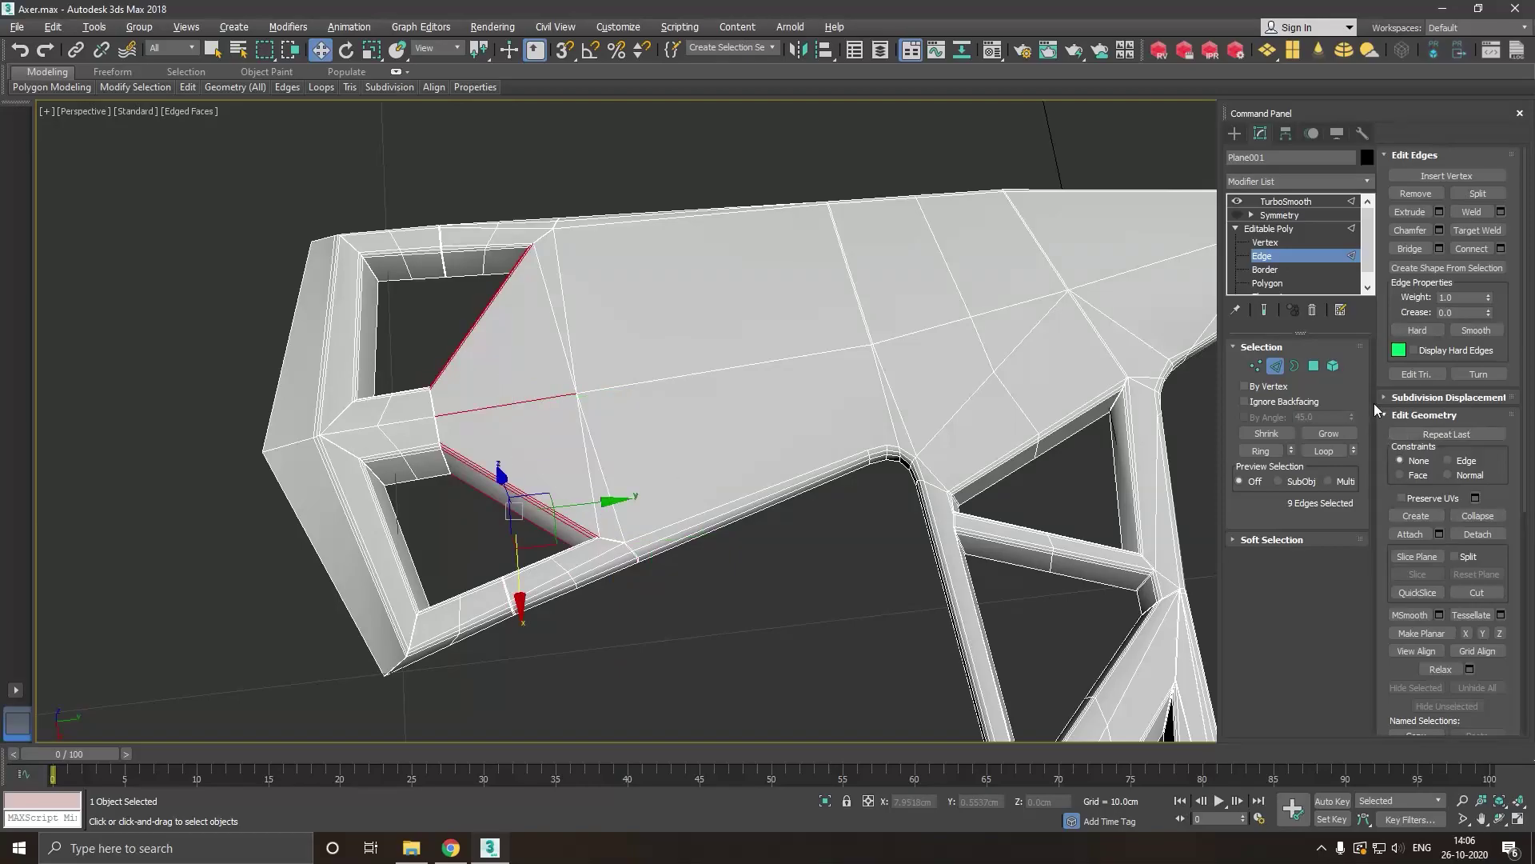
pyautogui.click(1470, 248)
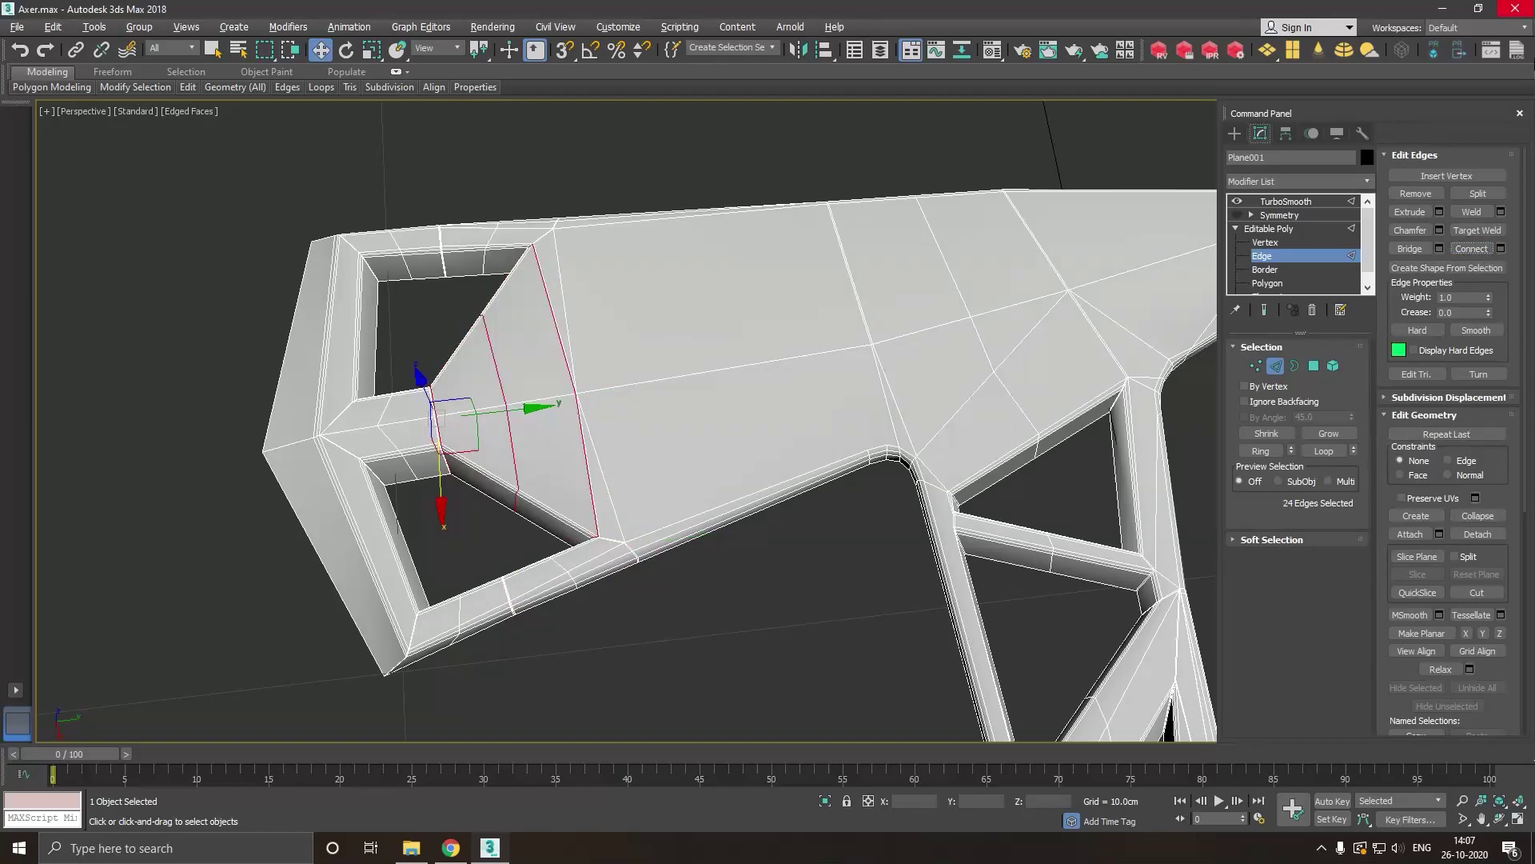
# Preview the TurboSmoothed axe and orbit to bring the handle-end hole into view.
pyautogui.click(1265, 317)
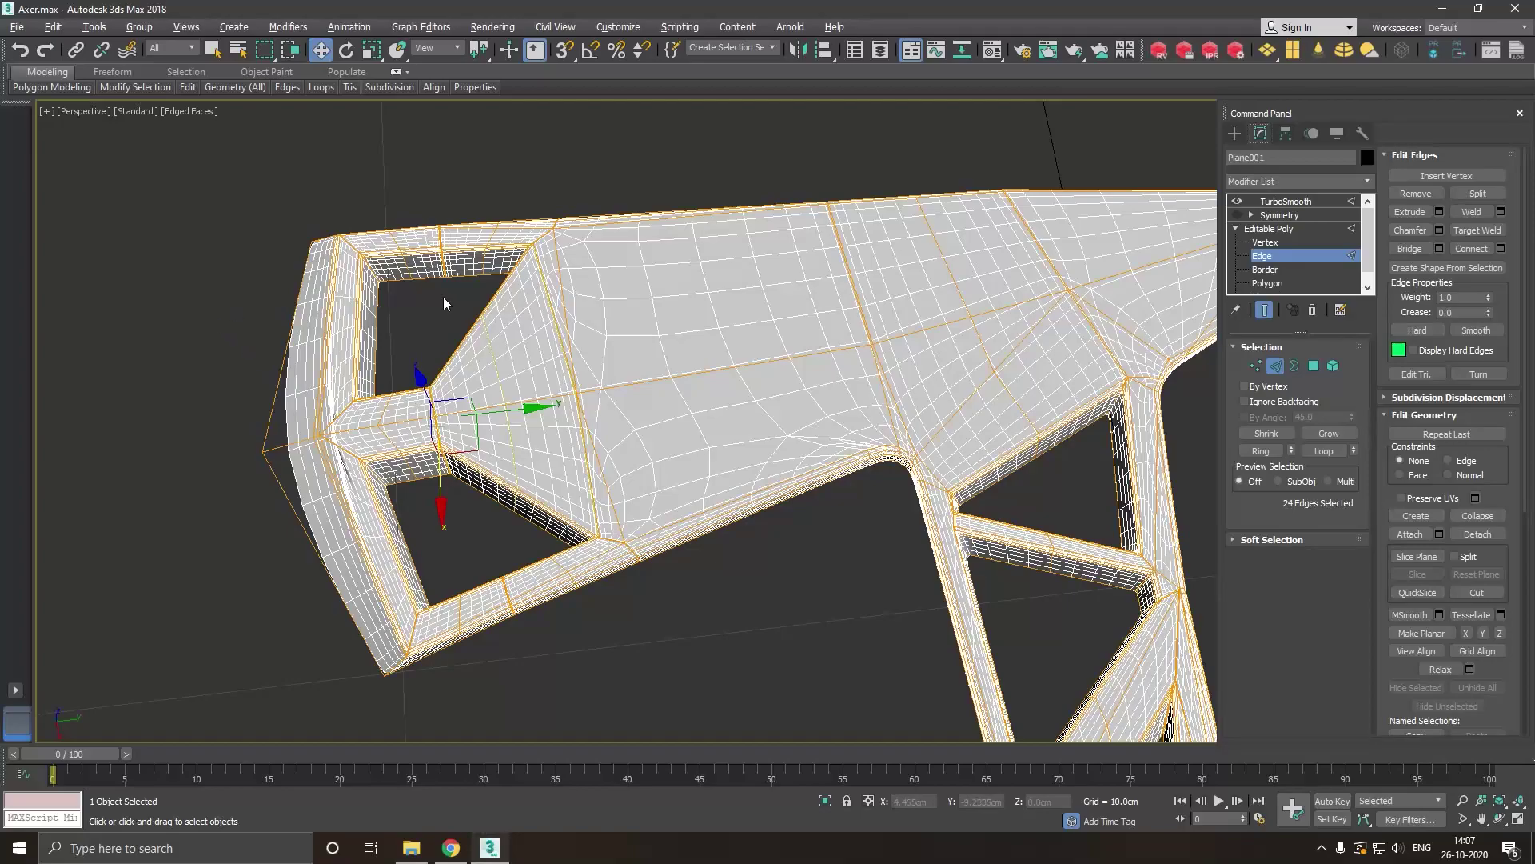
pyautogui.scroll(-5, 416, 336)
pyautogui.scroll(-3, 407, 355)
pyautogui.moveTo(363, 421)
pyautogui.keyDown('alt'); pyautogui.mouseDown(button='middle')
pyautogui.moveTo(443, 430)
pyautogui.moveTo(796, 384)
pyautogui.mouseUp(button='middle'); pyautogui.keyUp('alt')
pyautogui.scroll(4, 851, 537)
pyautogui.moveTo(851, 538); pyautogui.dragTo(771, 488, button='middle')
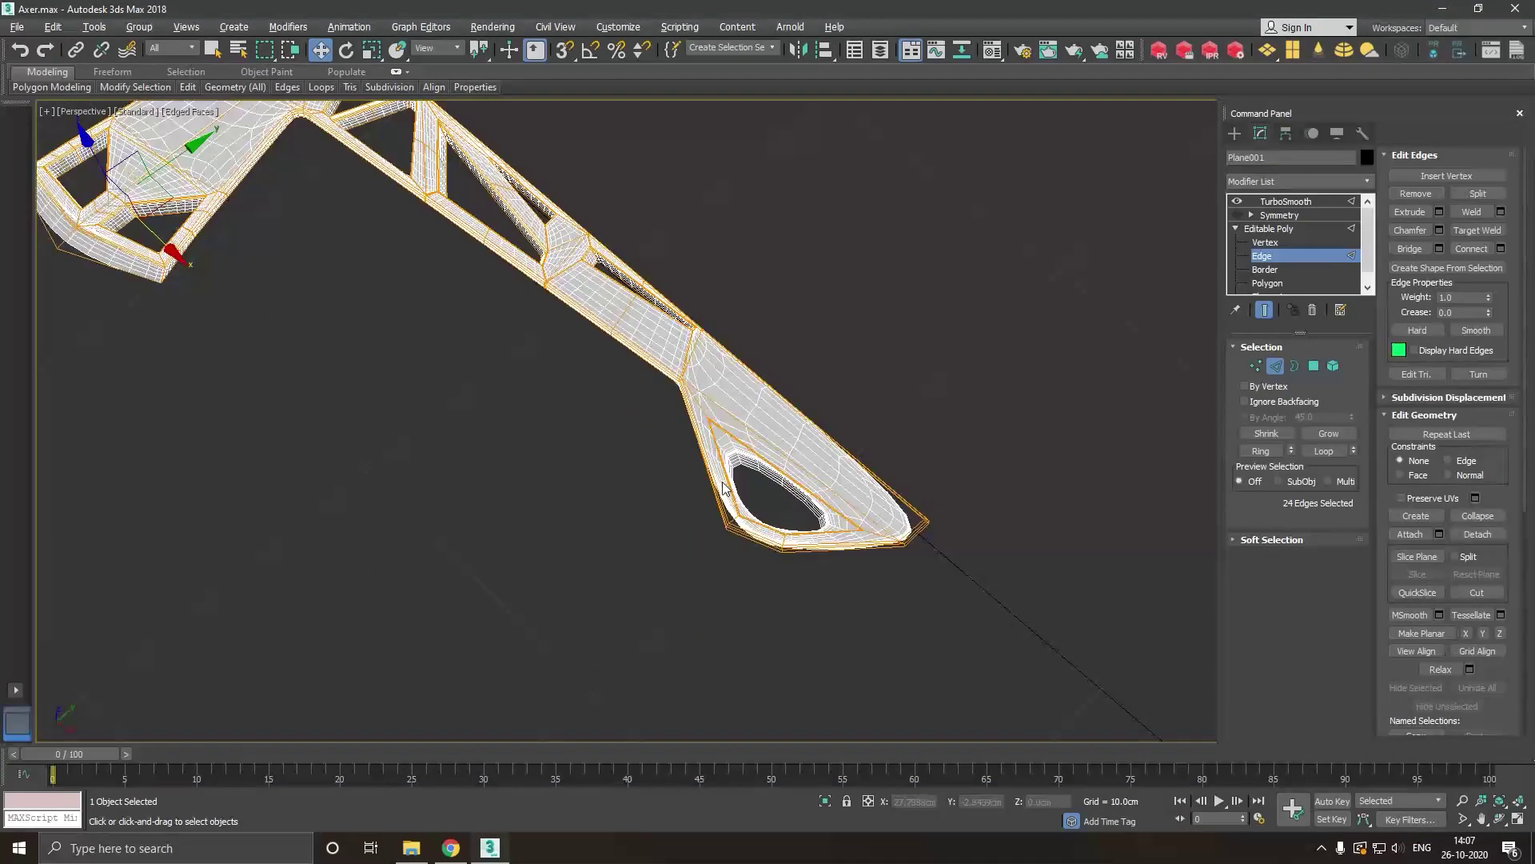
pyautogui.scroll(3, 772, 488)
# Connect support loops across the handle-end corner, bottom, diagonal and upper bars.
pyautogui.click(1264, 310)
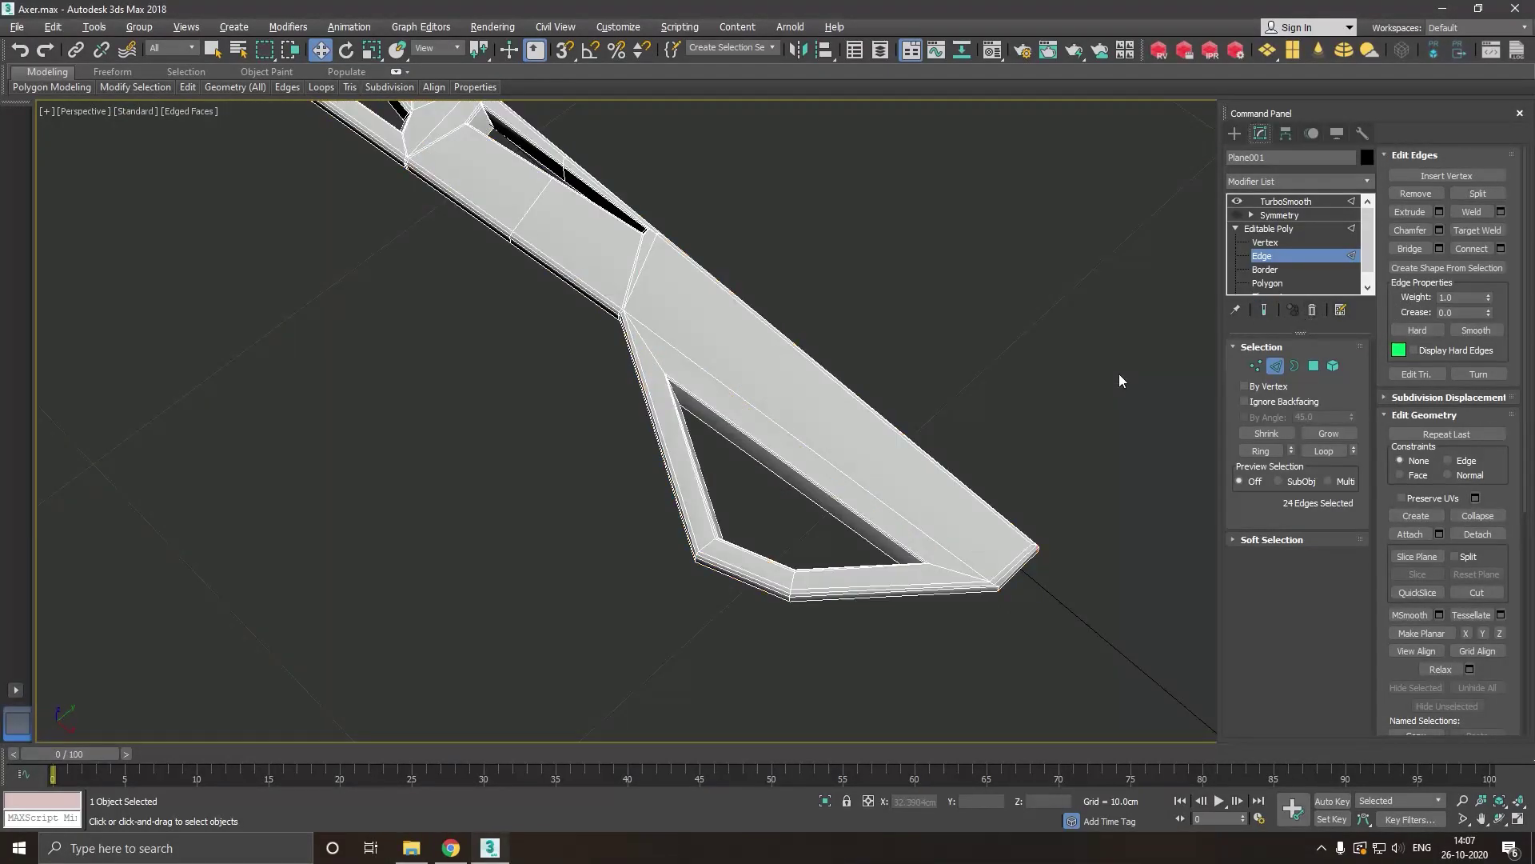
pyautogui.moveTo(759, 538); pyautogui.dragTo(752, 646)
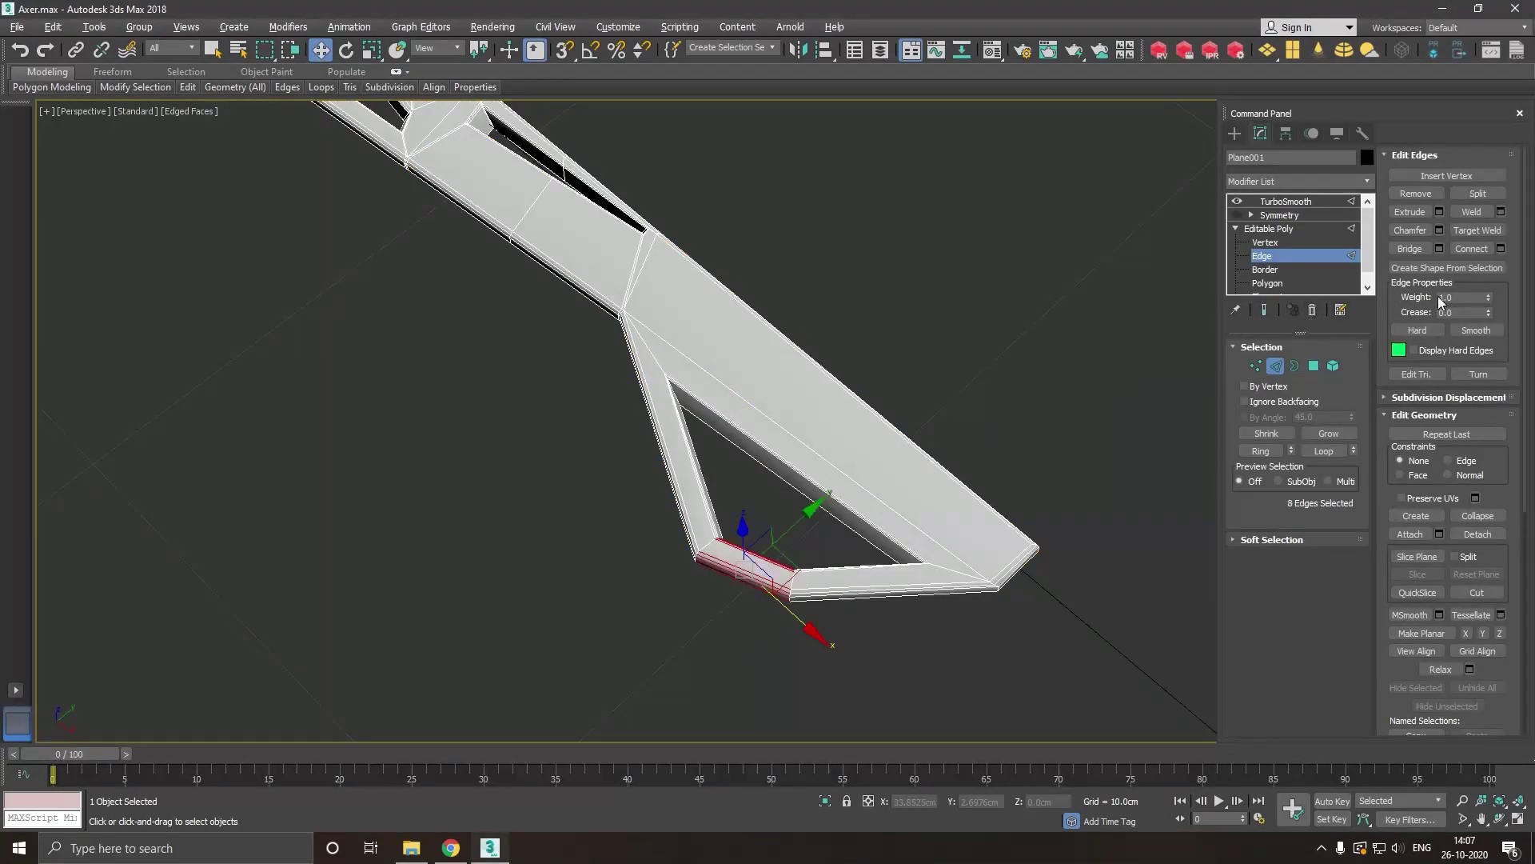
pyautogui.click(1457, 249)
pyautogui.click(923, 638)
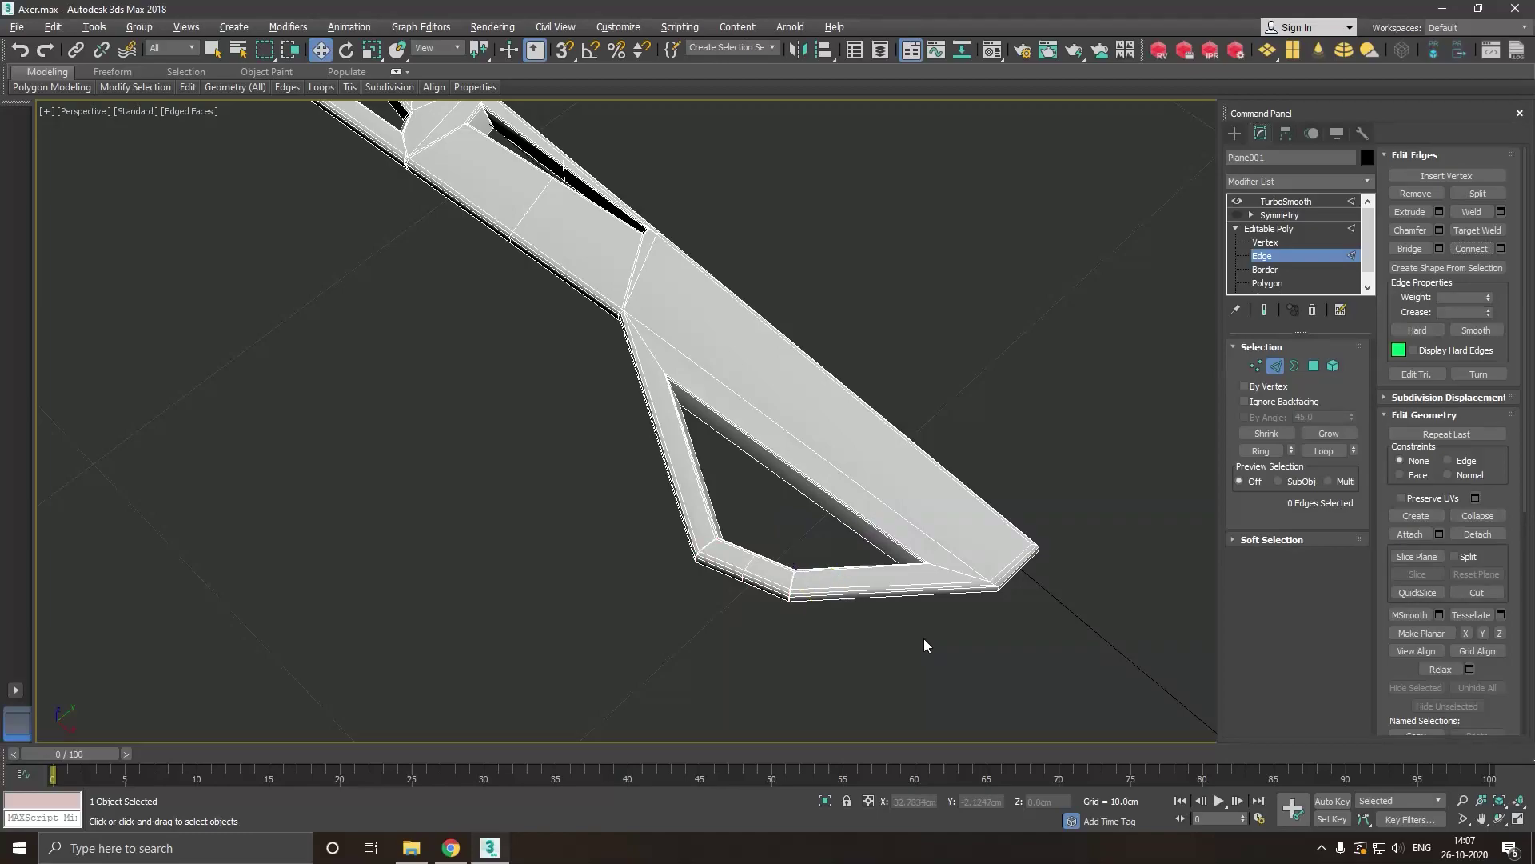
pyautogui.moveTo(851, 555); pyautogui.dragTo(846, 658)
pyautogui.click(1472, 249)
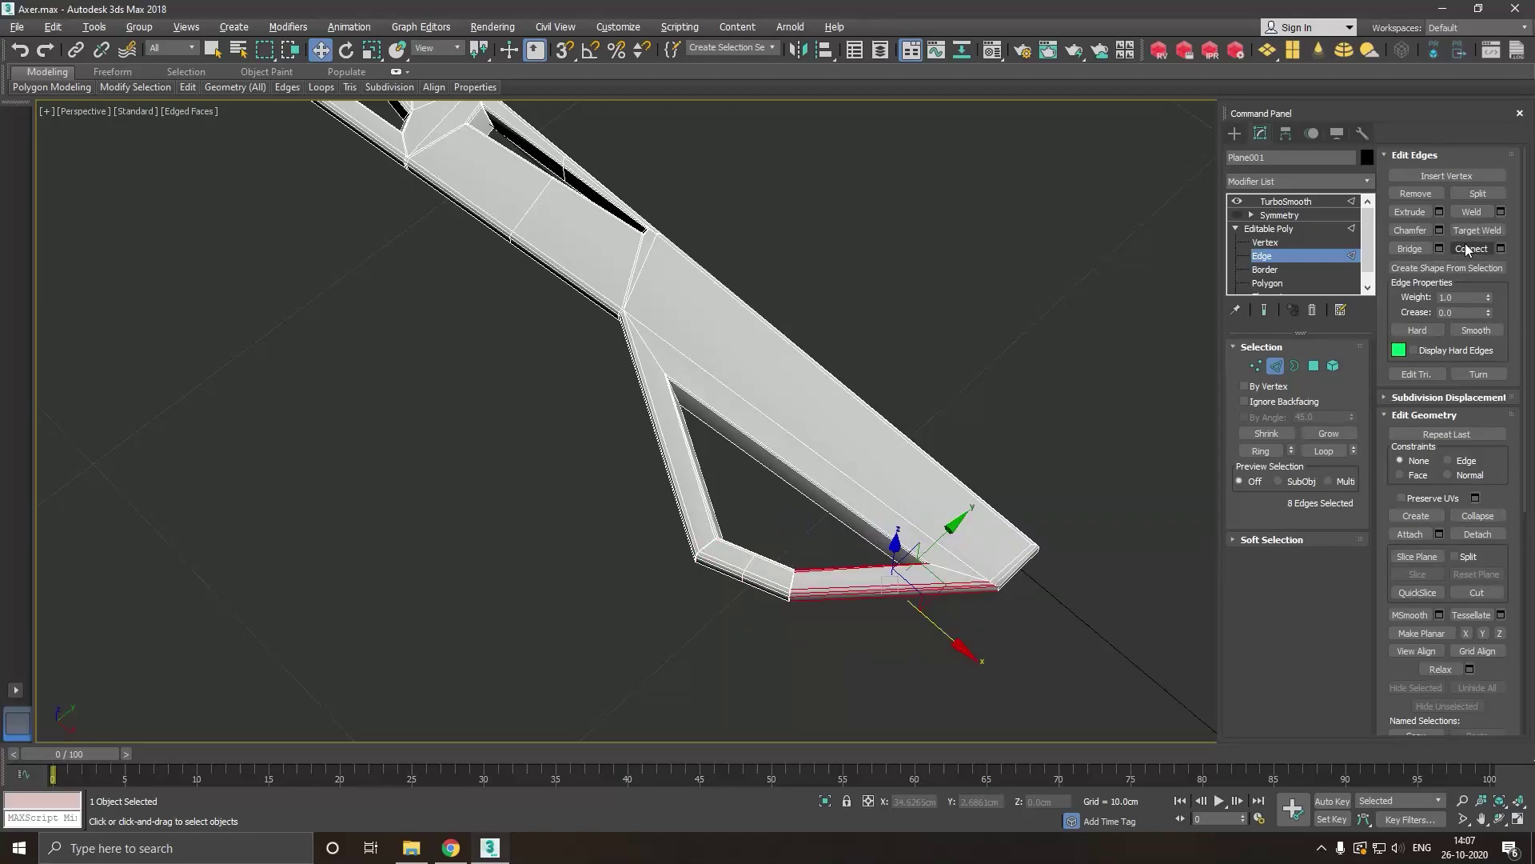
pyautogui.moveTo(591, 503); pyautogui.dragTo(588, 504)
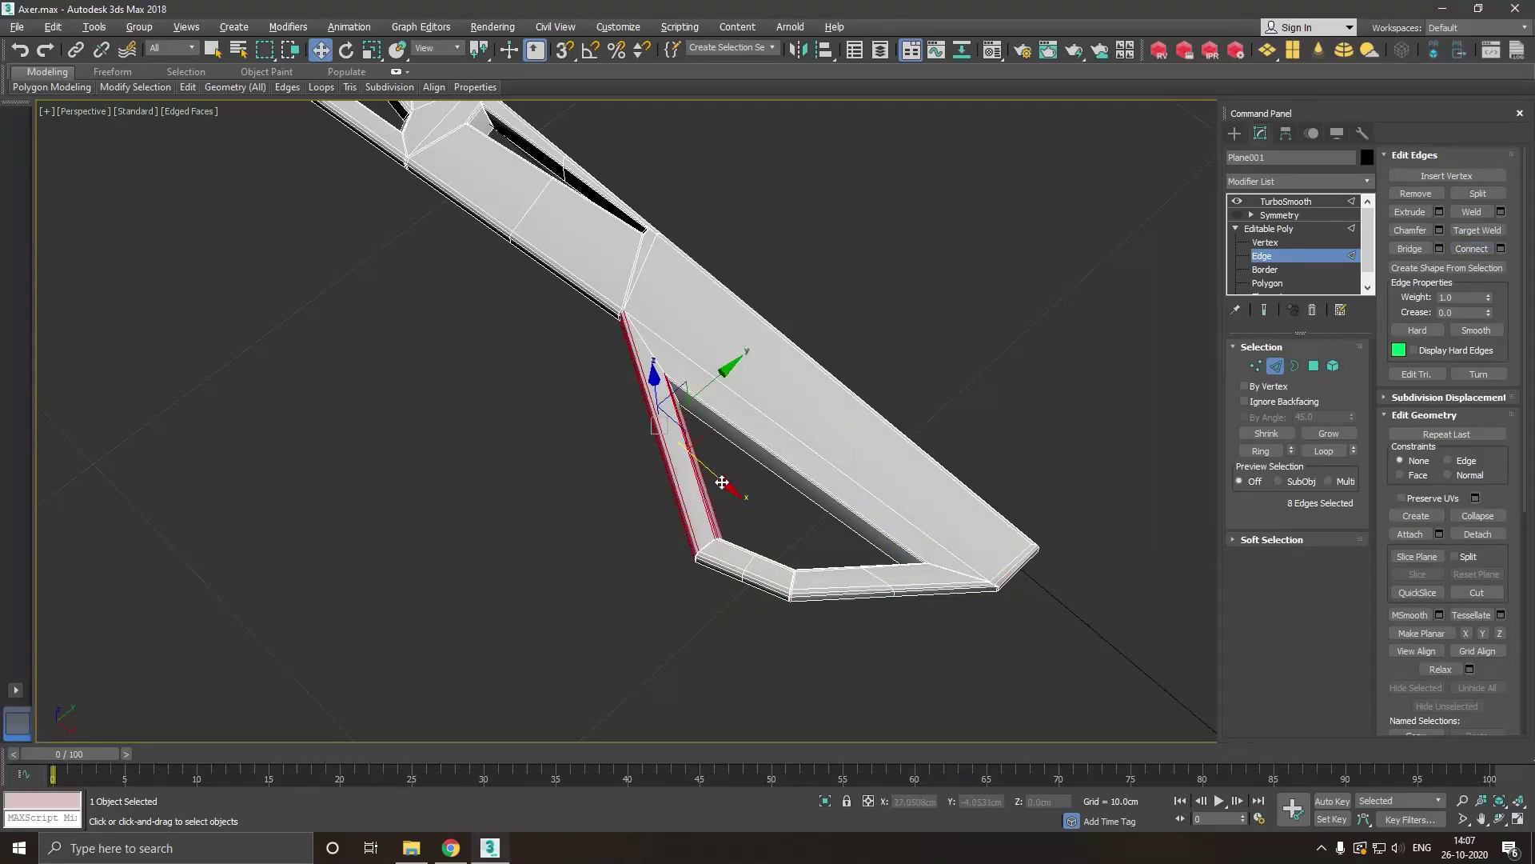
pyautogui.click(1466, 251)
pyautogui.moveTo(854, 350); pyautogui.dragTo(814, 523)
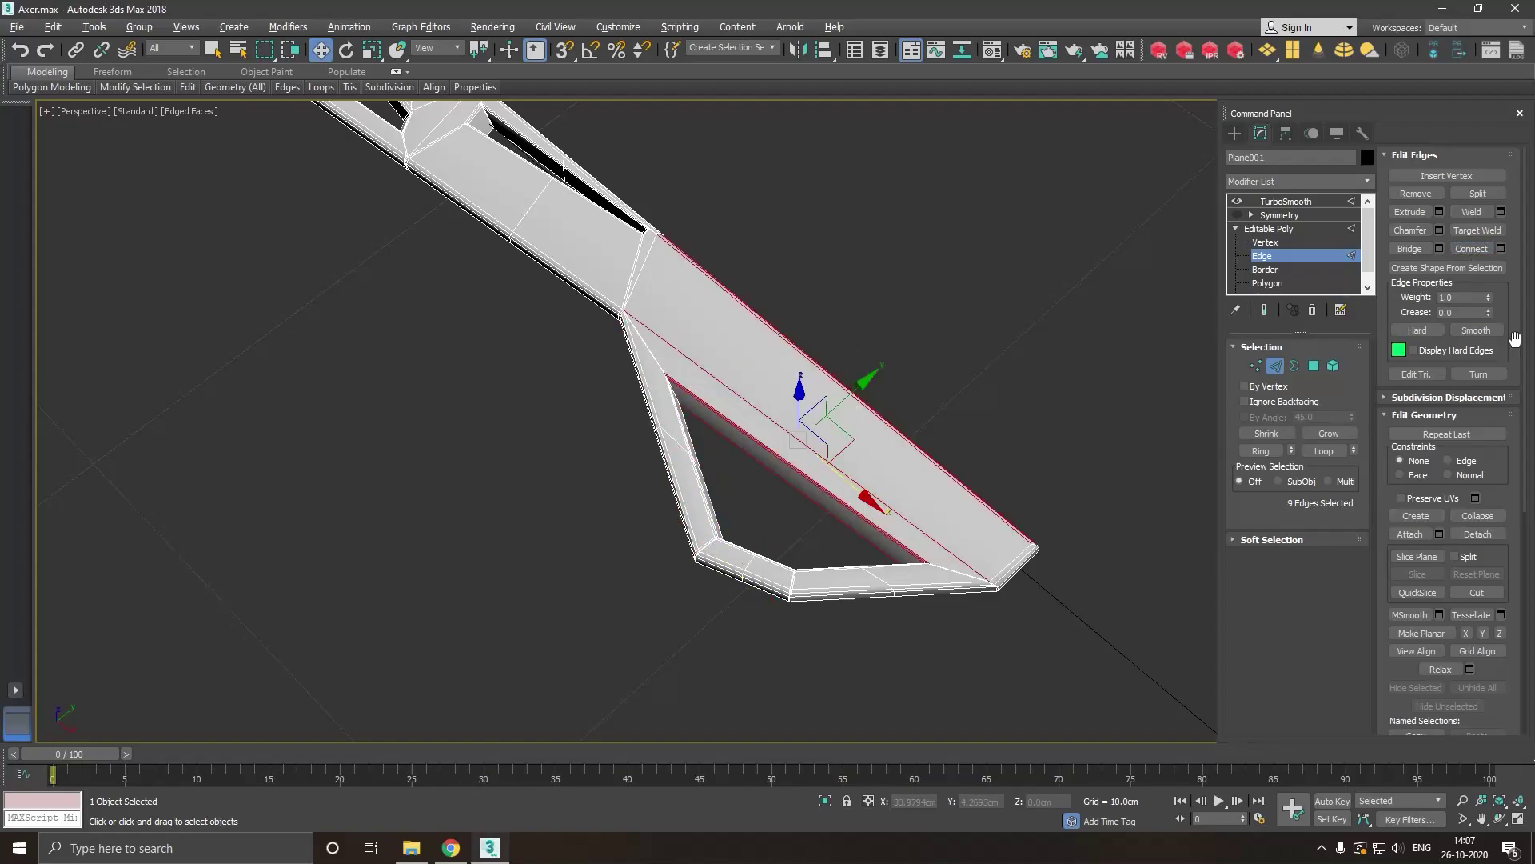
pyautogui.click(1470, 247)
# Turn the Symmetry modifier back on, leave Edge level and deselect the axe.
pyautogui.scroll(-2, 838, 419)
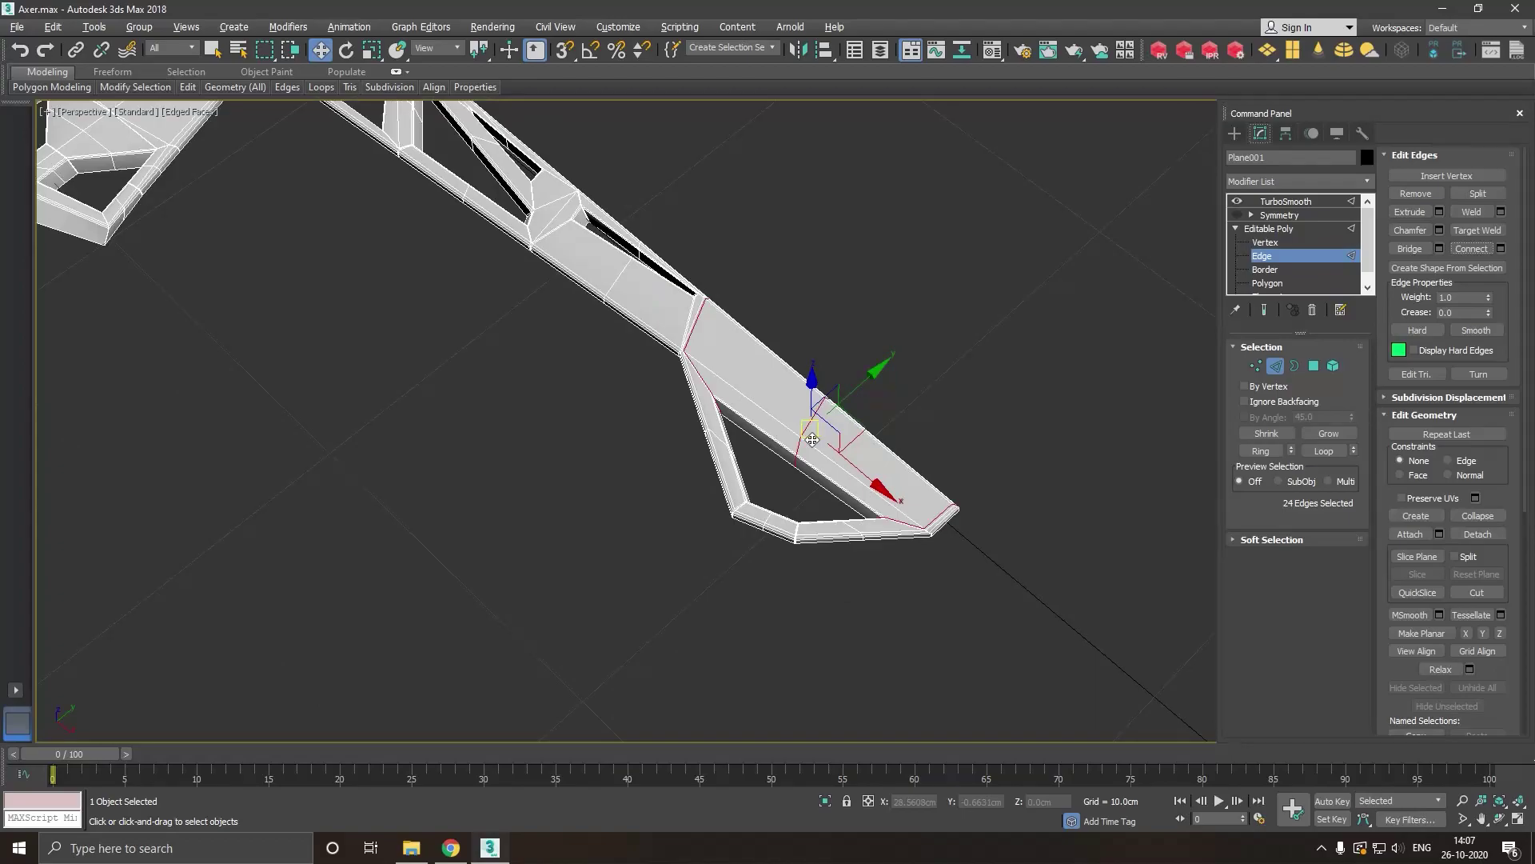
pyautogui.click(838, 420)
pyautogui.scroll(-2, 975, 475)
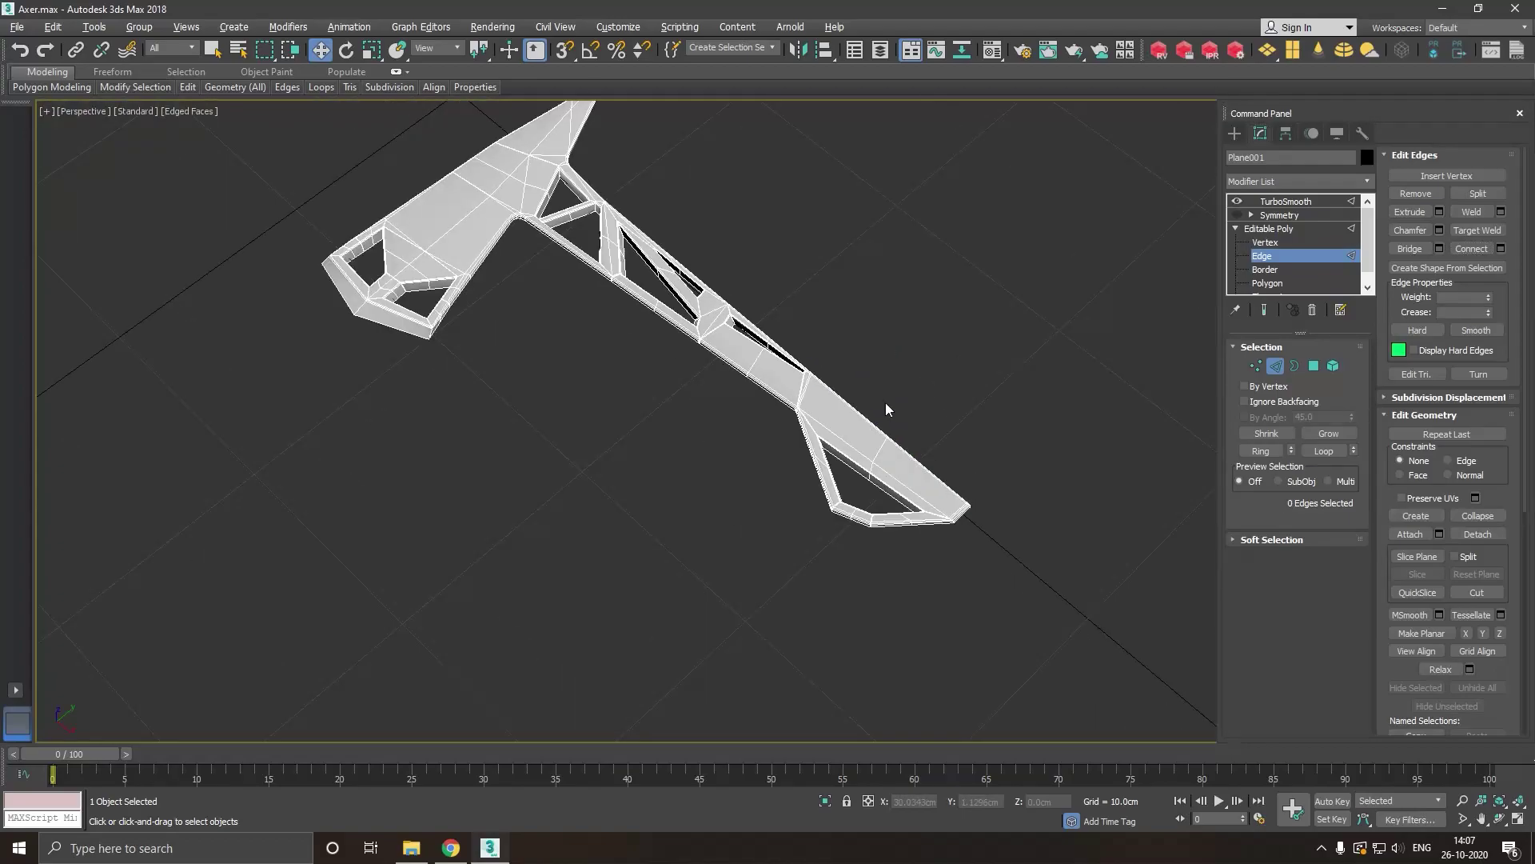
pyautogui.scroll(2, 513, 149)
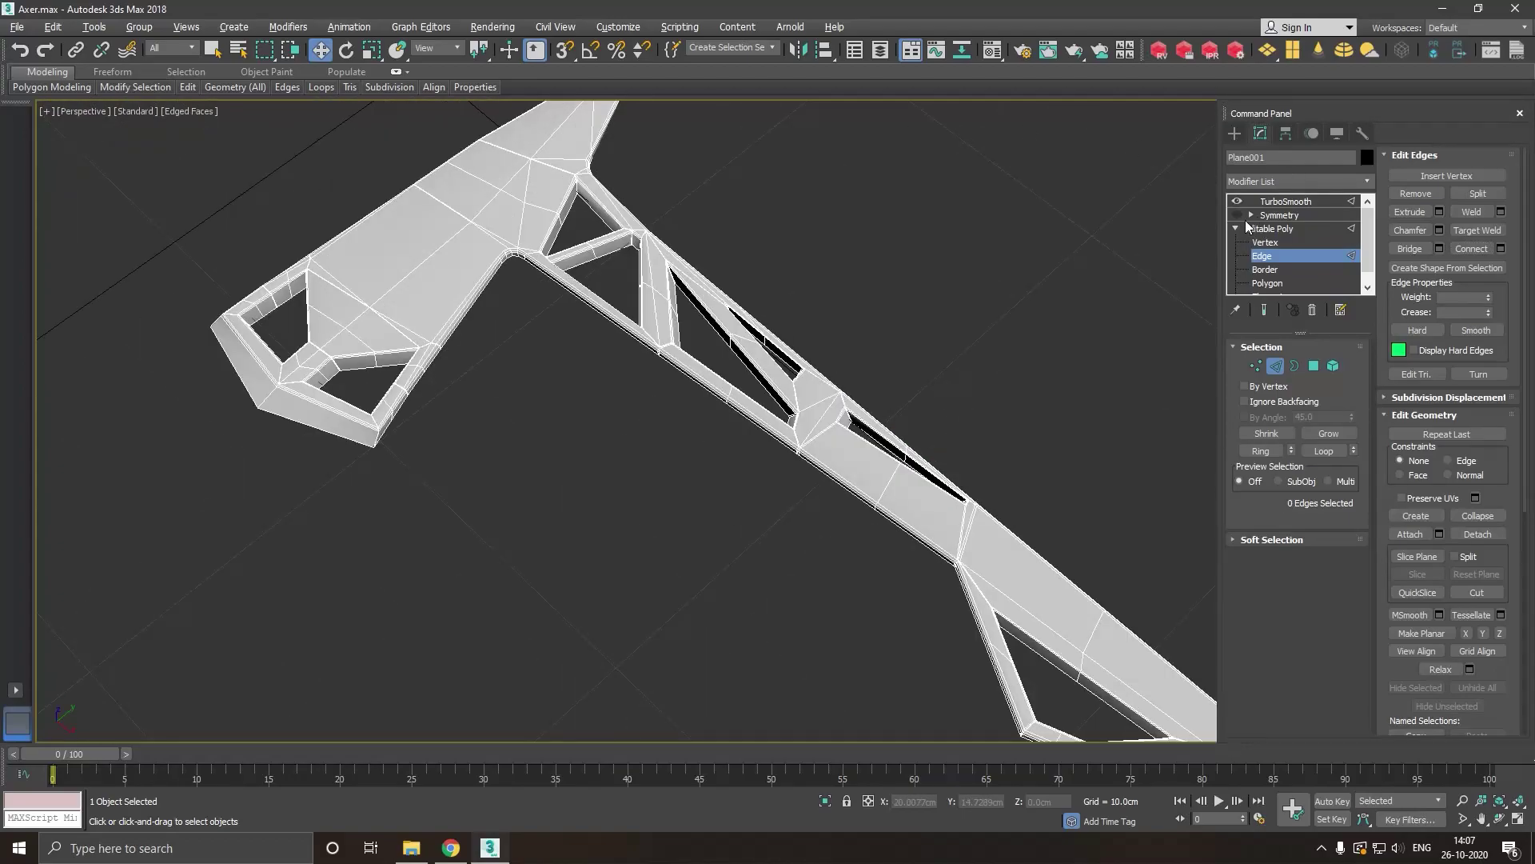
pyautogui.click(1236, 214)
pyautogui.click(1272, 228)
pyautogui.click(1000, 310)
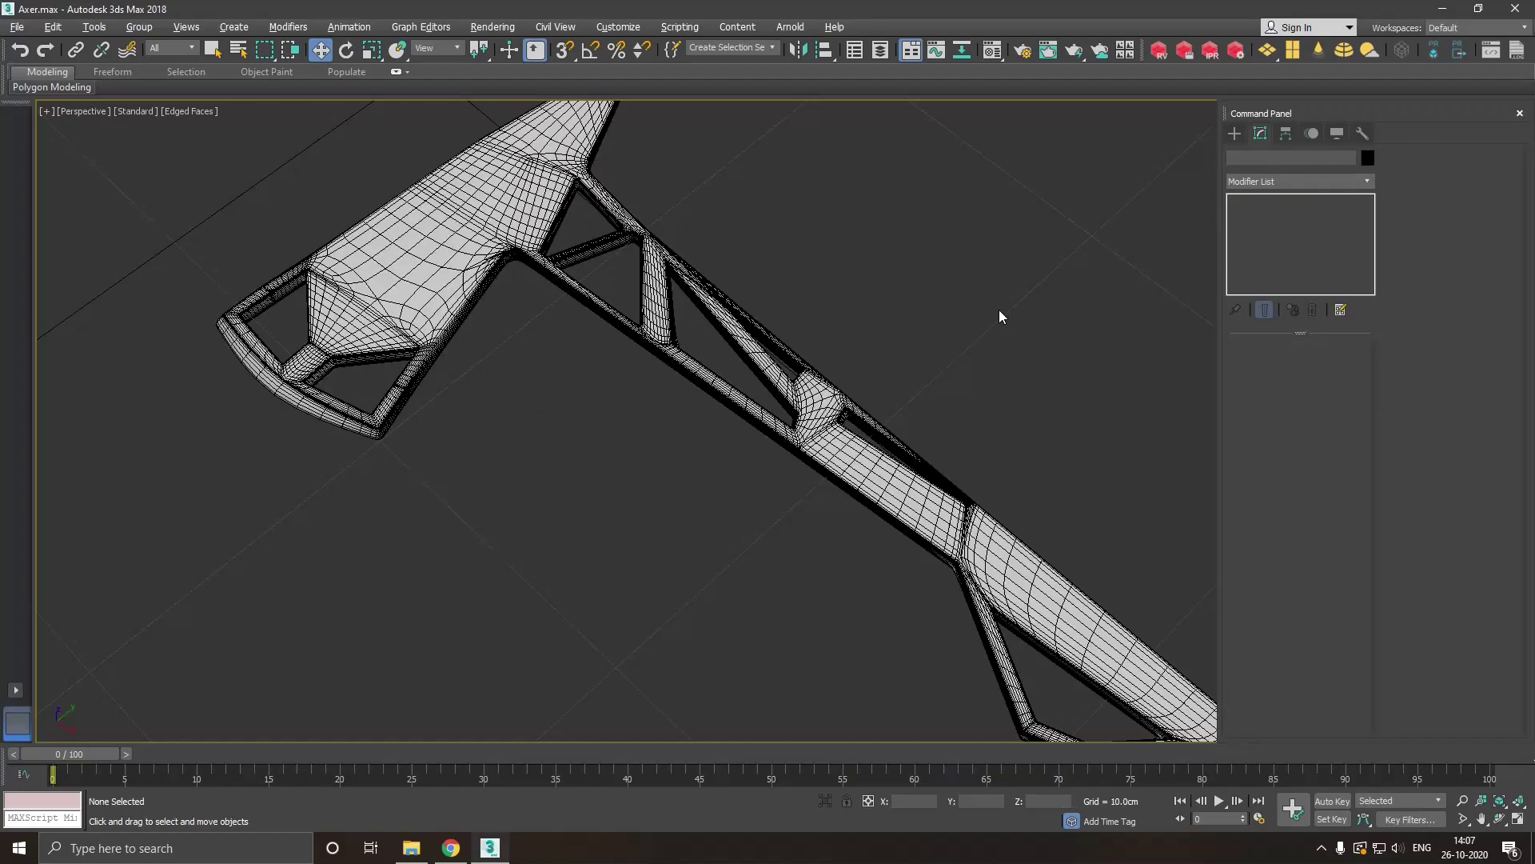
# Hide the edged faces and orbit to review the shaded smoothed axe.
pyautogui.scroll(-3, 682, 330)
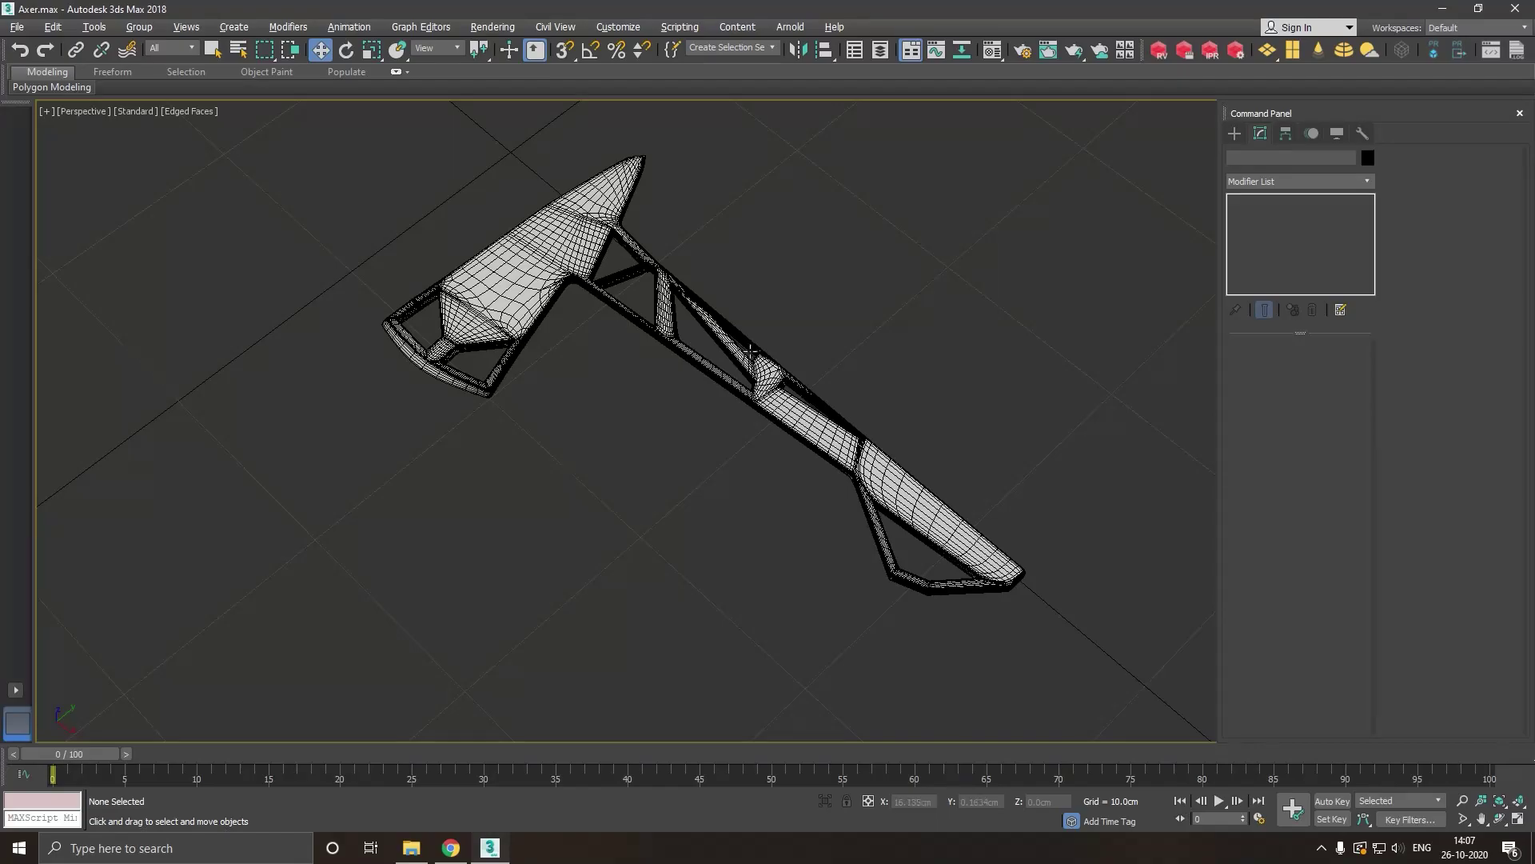
pyautogui.click(195, 110)
pyautogui.click(252, 275)
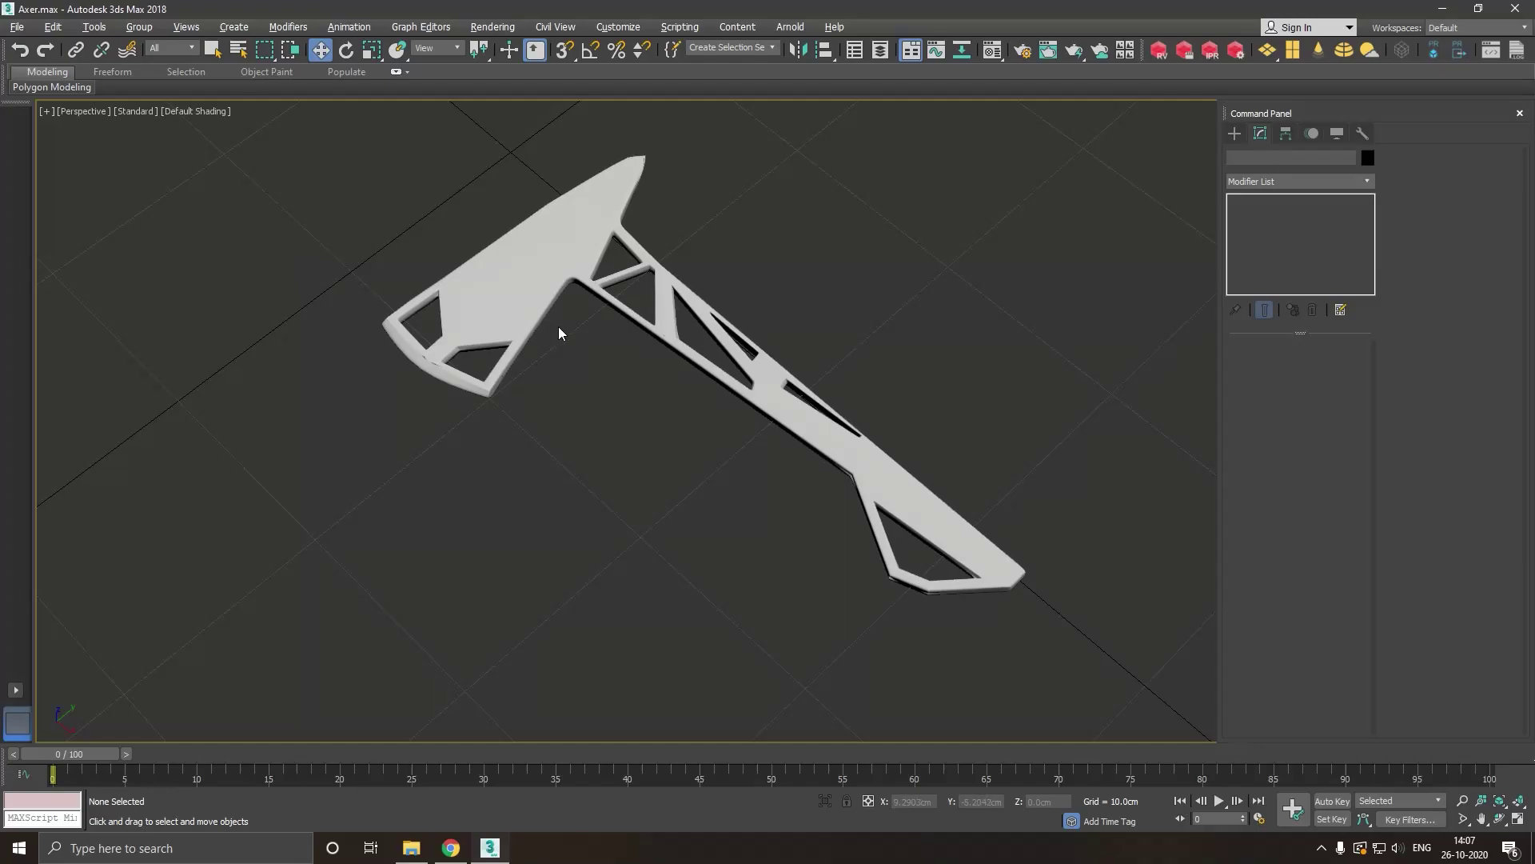
pyautogui.moveTo(838, 405)
pyautogui.keyDown('alt'); pyautogui.mouseDown(button='middle')
pyautogui.moveTo(741, 429)
pyautogui.moveTo(655, 390)
pyautogui.moveTo(652, 422)
pyautogui.mouseUp(button='middle'); pyautogui.keyUp('alt')
pyautogui.keyDown('alt'); pyautogui.moveTo(844, 384); pyautogui.dragTo(997, 452, button='middle'); pyautogui.keyUp('alt')
pyautogui.scroll(3, 997, 452)
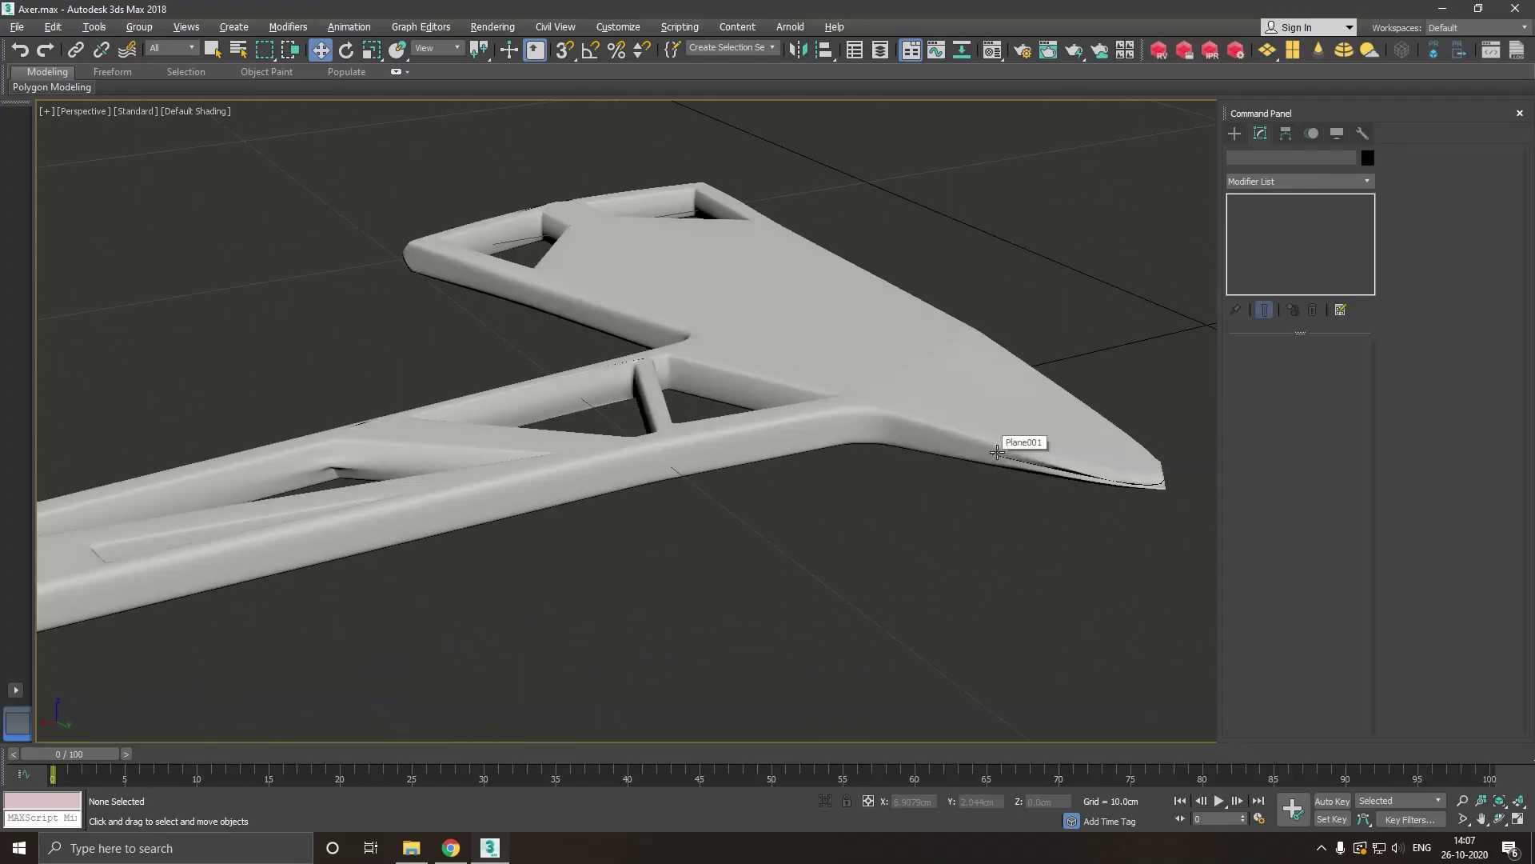
# Select the axe and turn Edged Faces back on over the shaded surface.
pyautogui.click(998, 452)
pyautogui.click(195, 112)
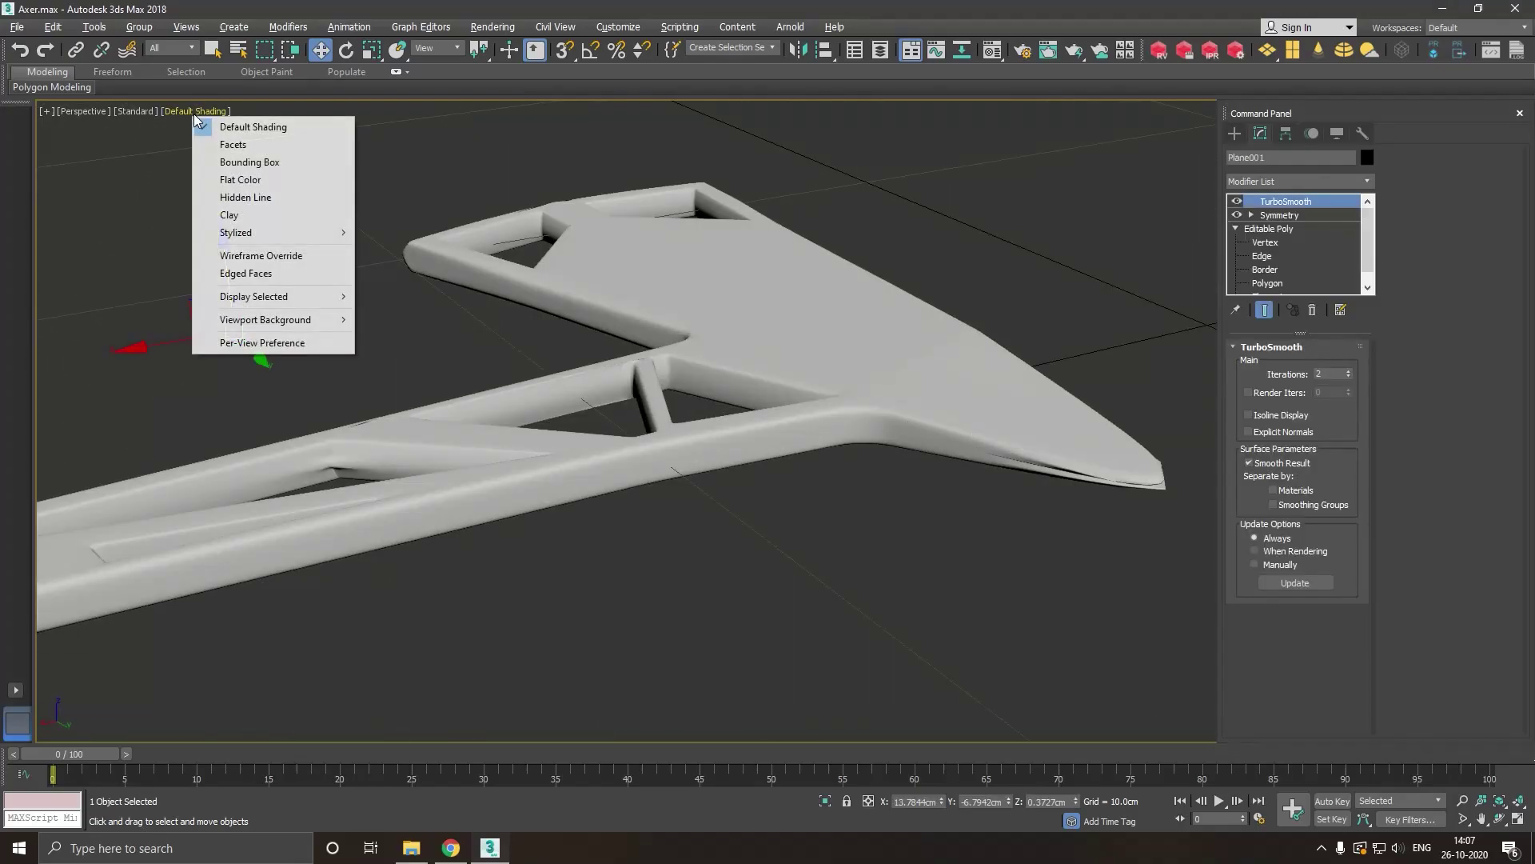
pyautogui.click(240, 273)
# Hide the TurboSmooth result and work on the base Editable Poly's edges at the blade.
pyautogui.click(1269, 229)
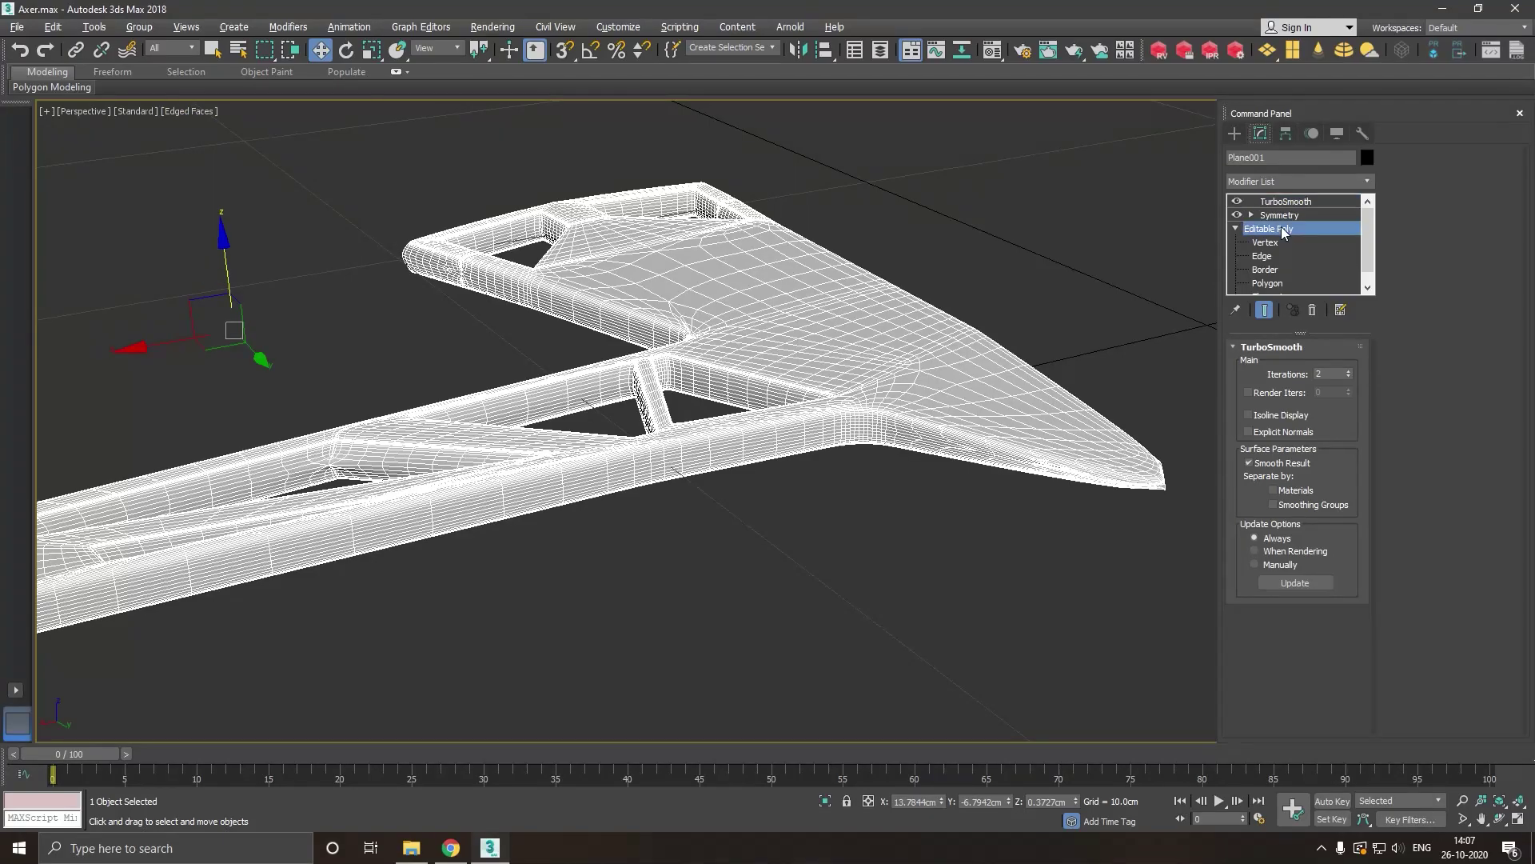
pyautogui.click(1237, 202)
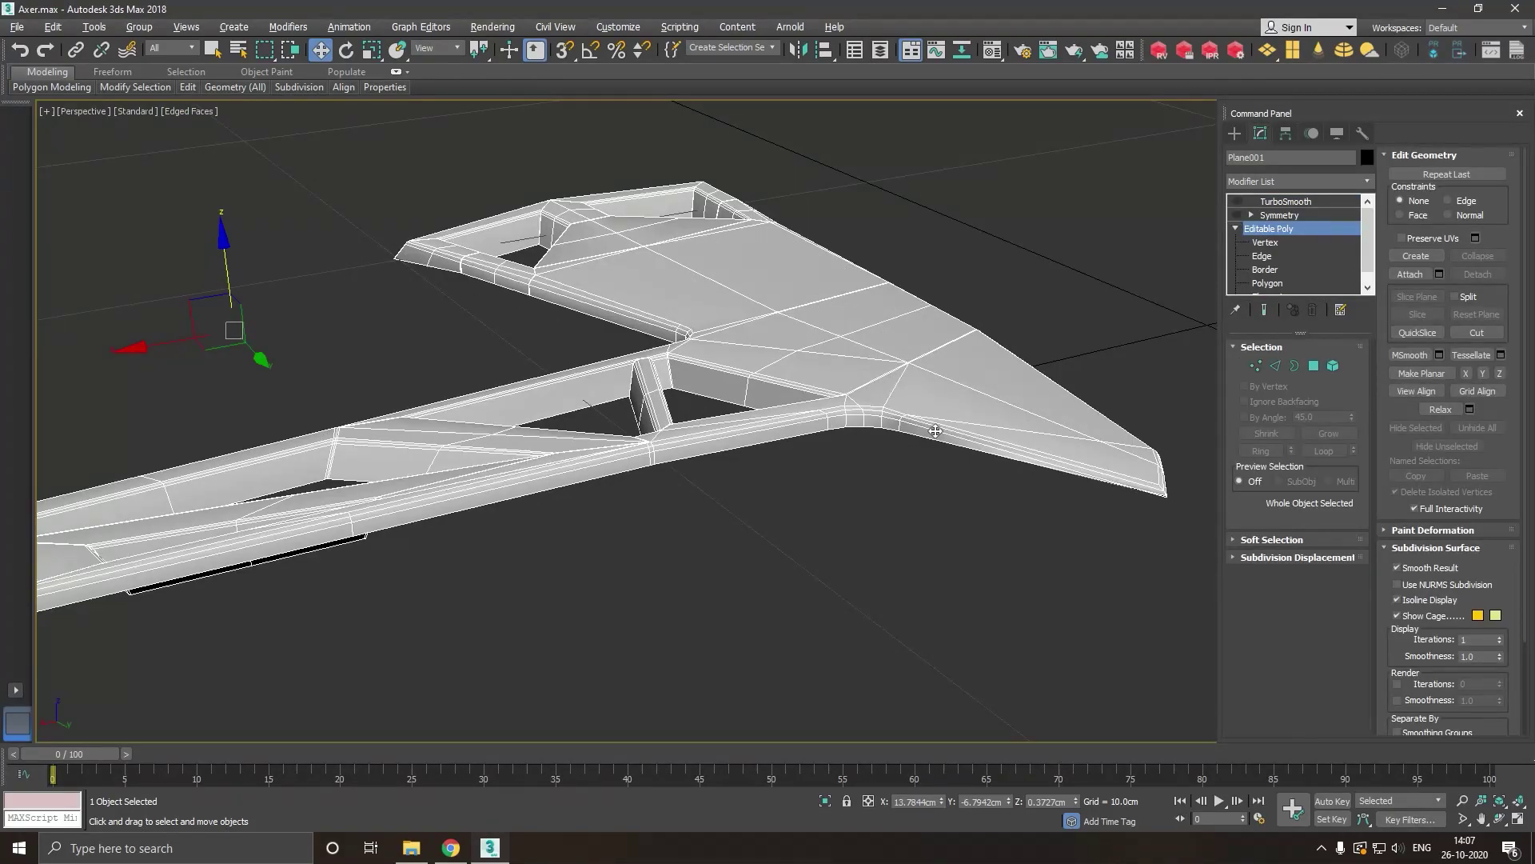
pyautogui.moveTo(901, 435); pyautogui.dragTo(784, 460, button='middle')
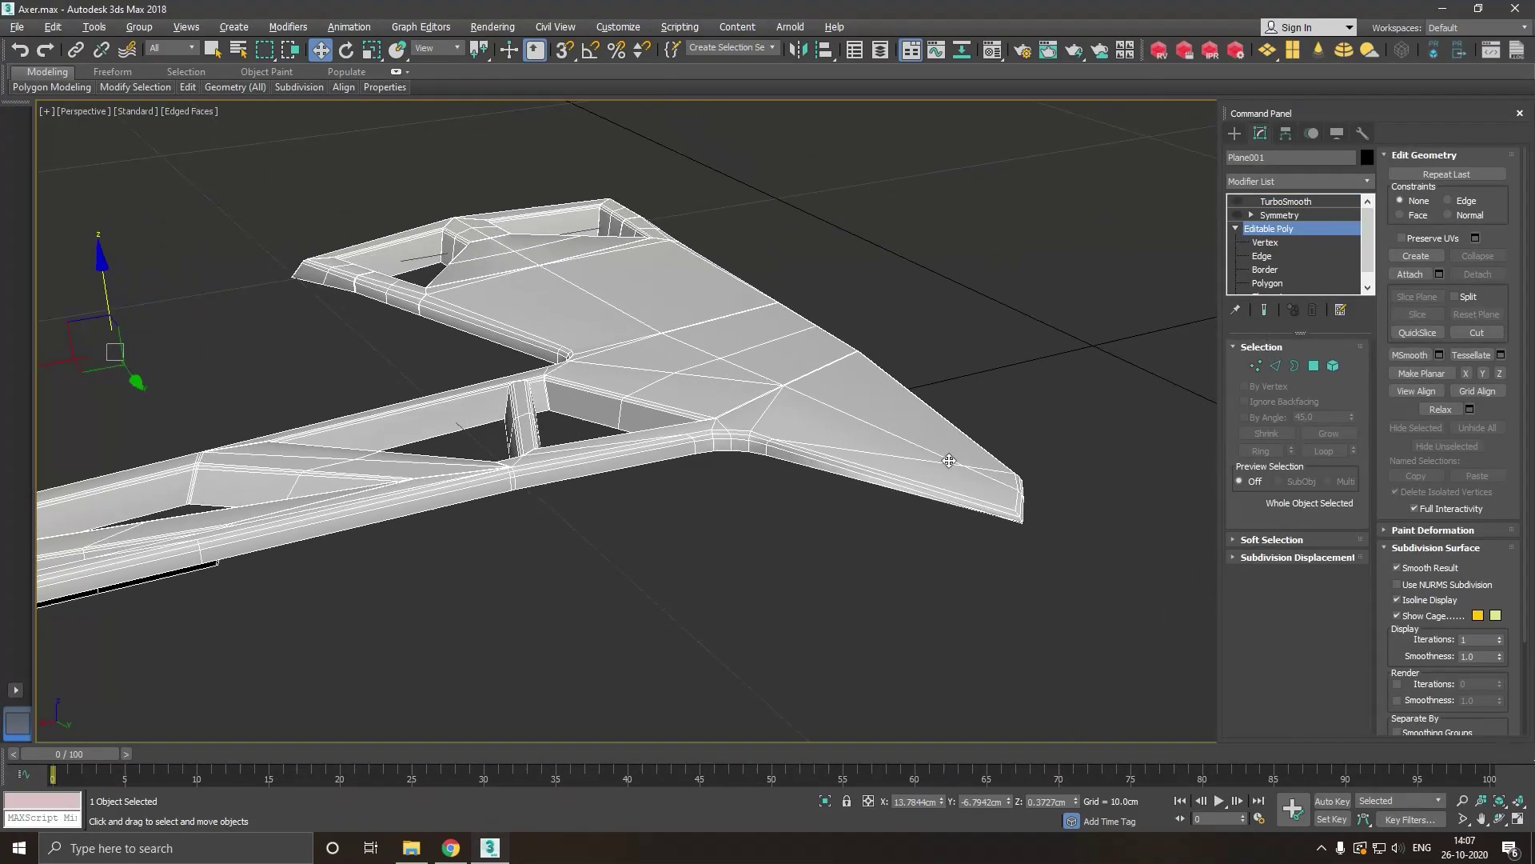
pyautogui.moveTo(955, 472); pyautogui.dragTo(986, 476, button='middle')
pyautogui.scroll(2, 743, 360)
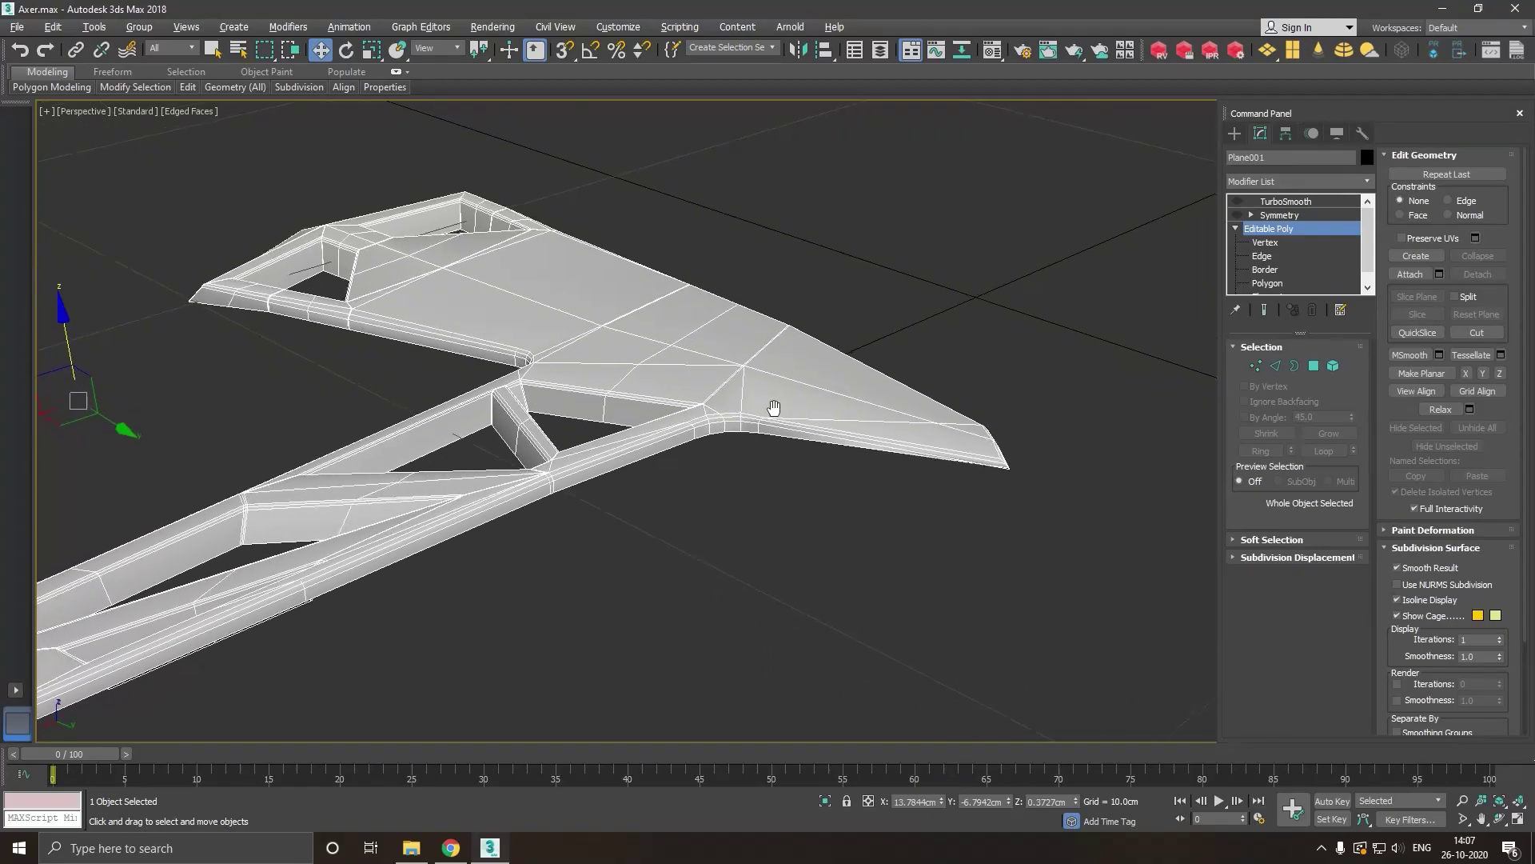
pyautogui.scroll(2, 927, 436)
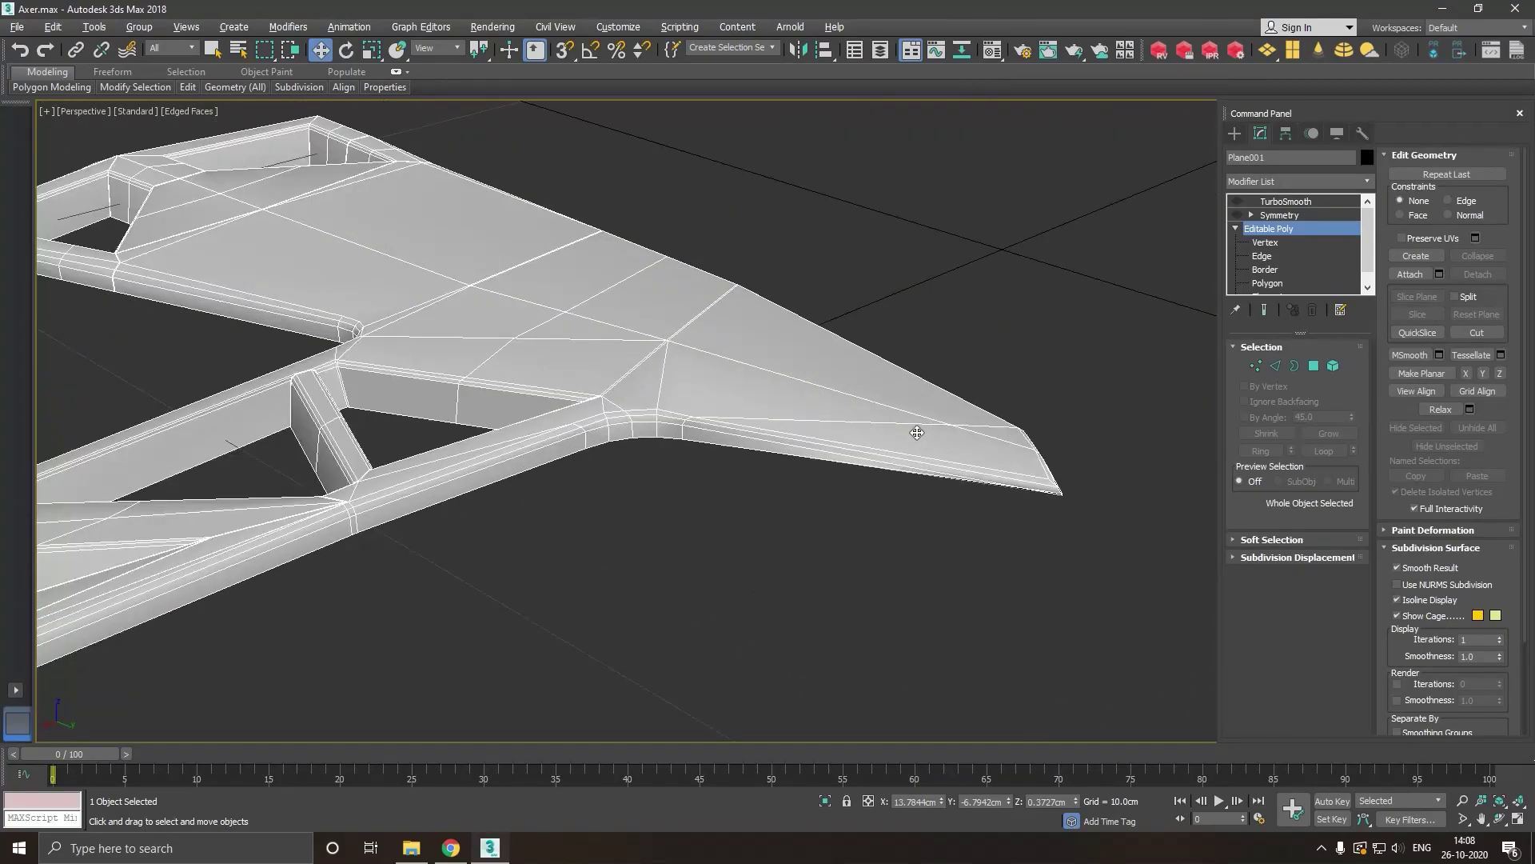
pyautogui.click(1274, 366)
pyautogui.moveTo(1094, 632); pyautogui.dragTo(1030, 456, button='middle')
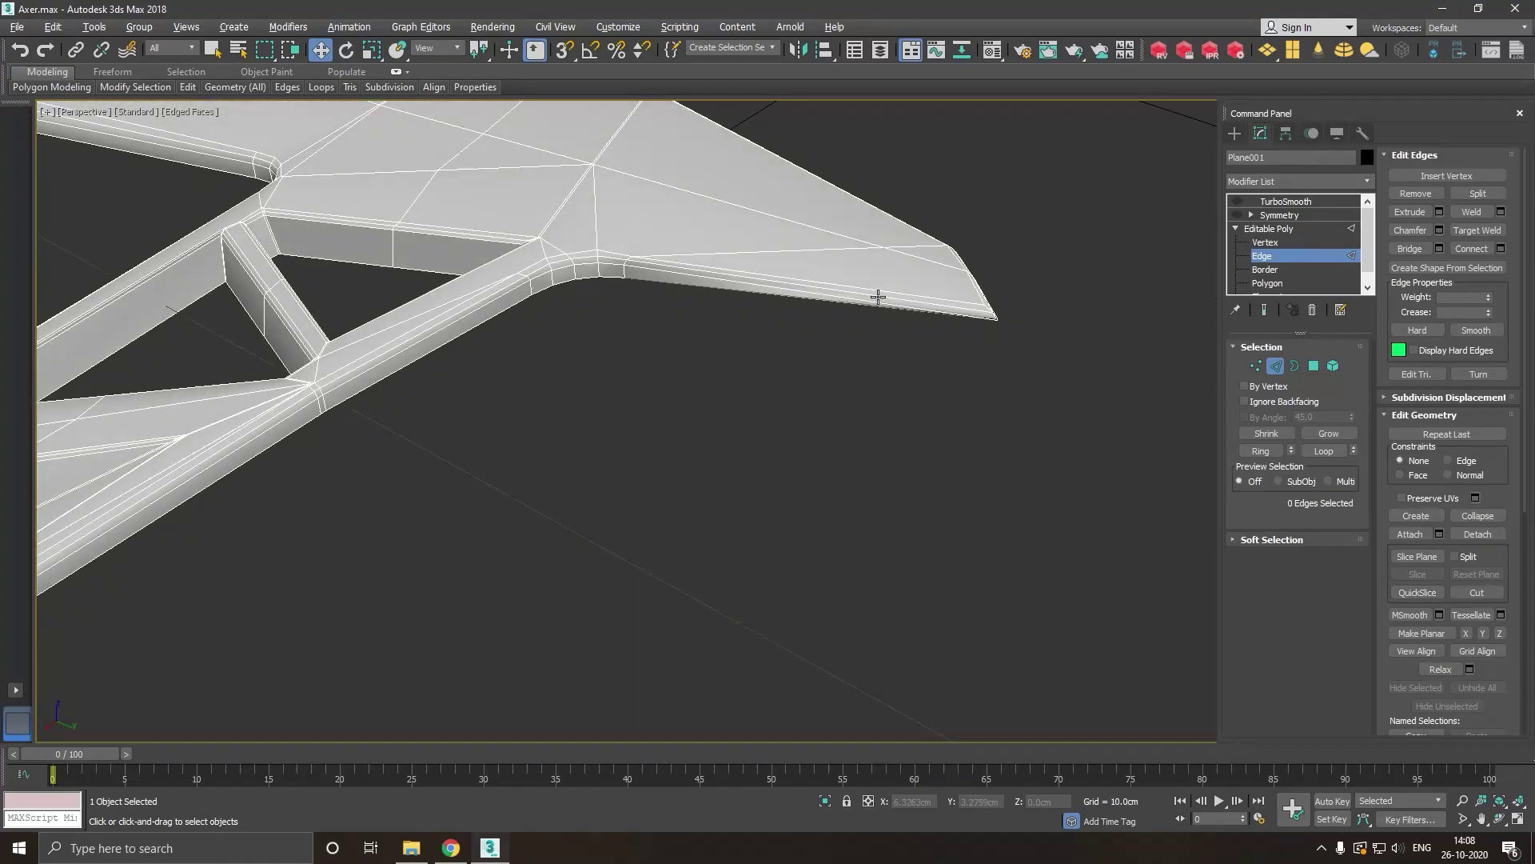
pyautogui.scroll(2, 878, 296)
# Briefly preview the smoothed, mirrored end result, then return to the plain cage.
pyautogui.click(1236, 215)
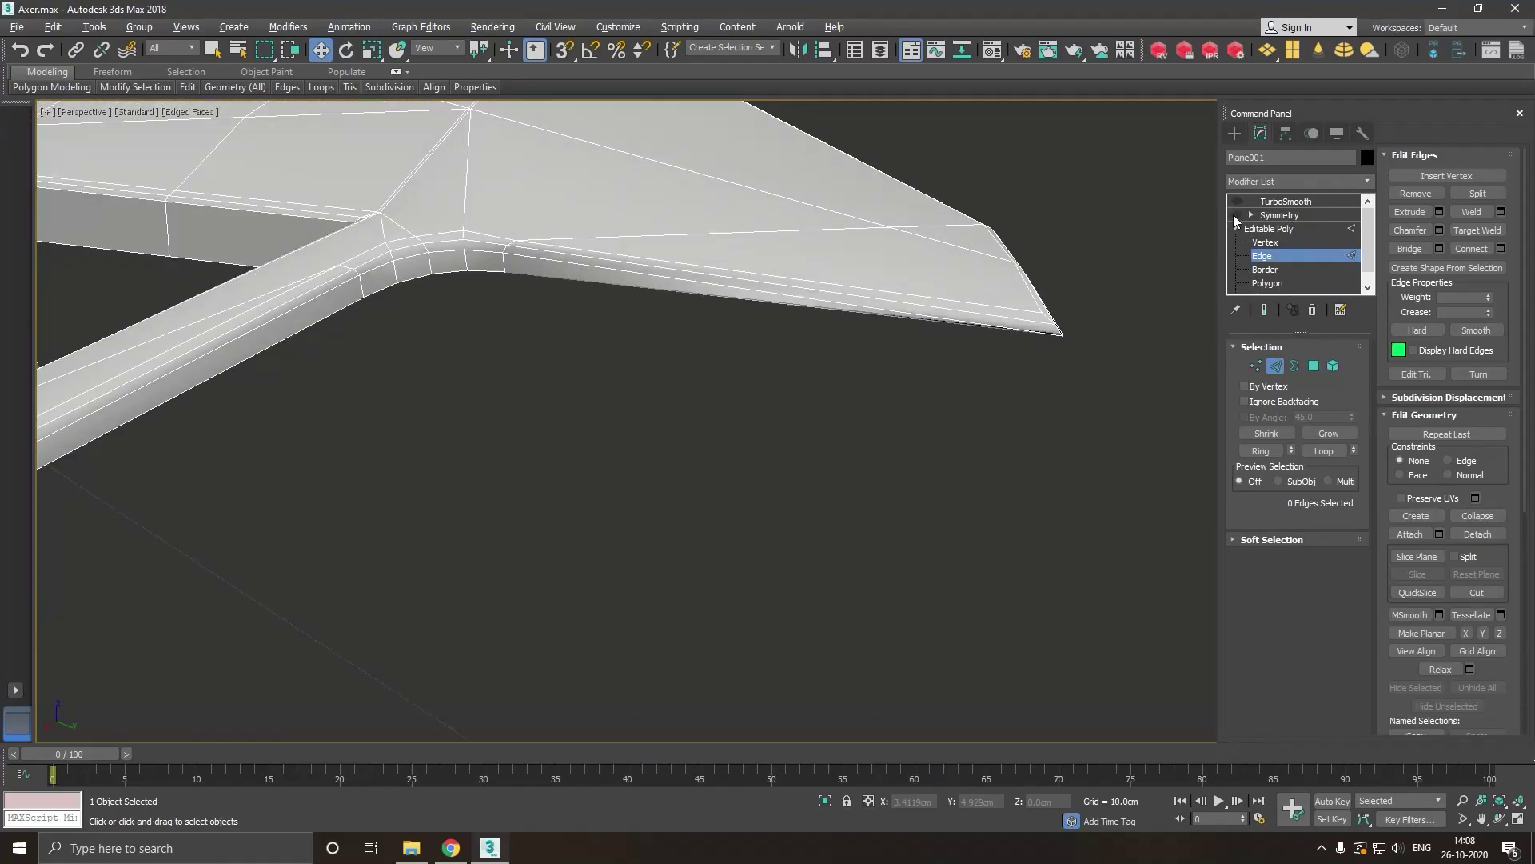
pyautogui.click(1264, 311)
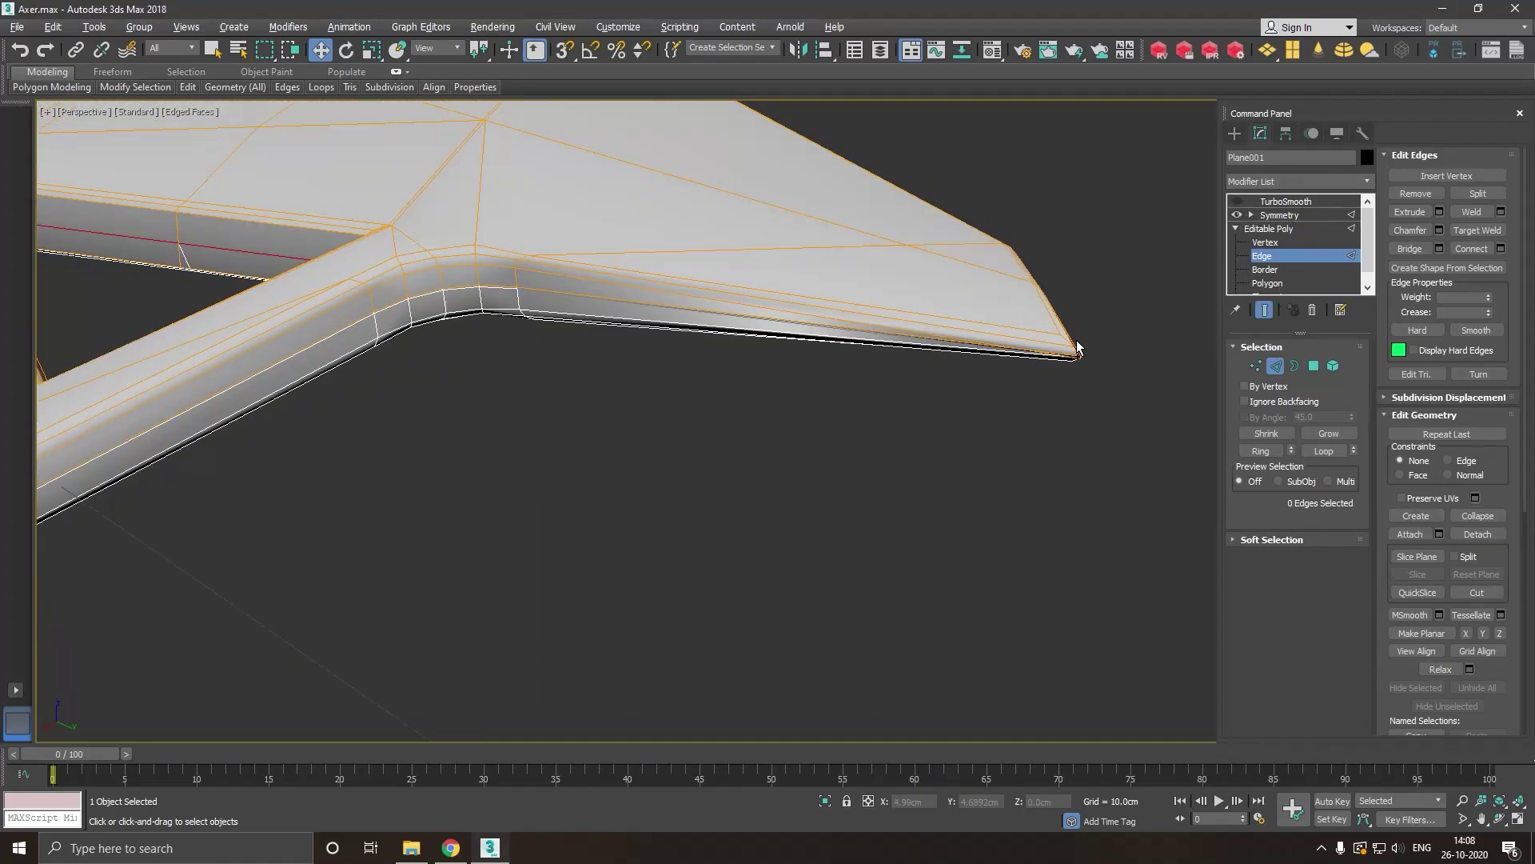
pyautogui.scroll(2, 1059, 310)
pyautogui.scroll(2, 1060, 328)
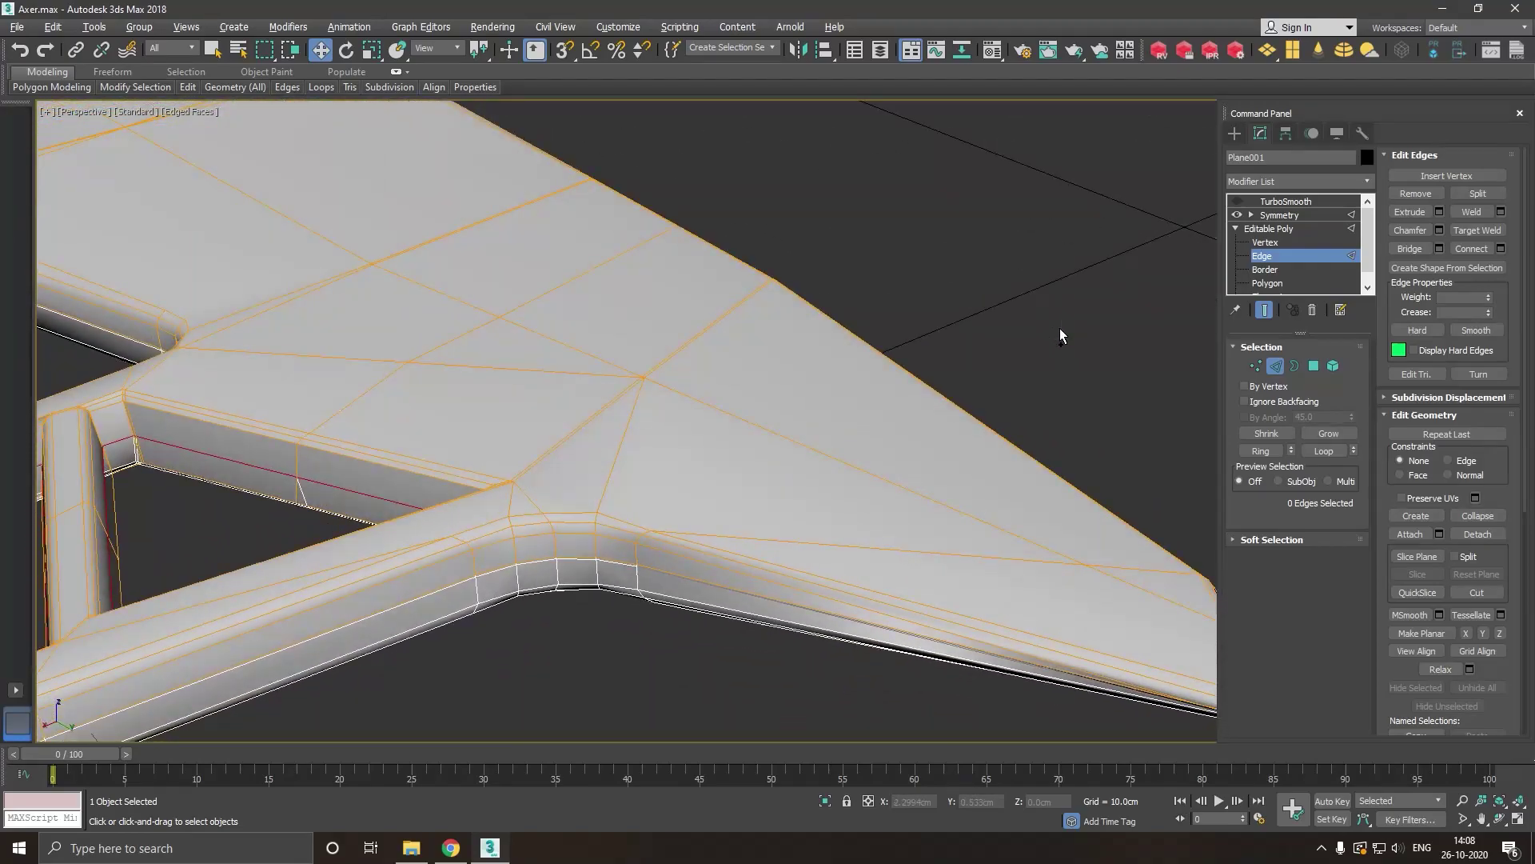
pyautogui.click(1265, 310)
pyautogui.moveTo(655, 482); pyautogui.dragTo(924, 485, button='middle')
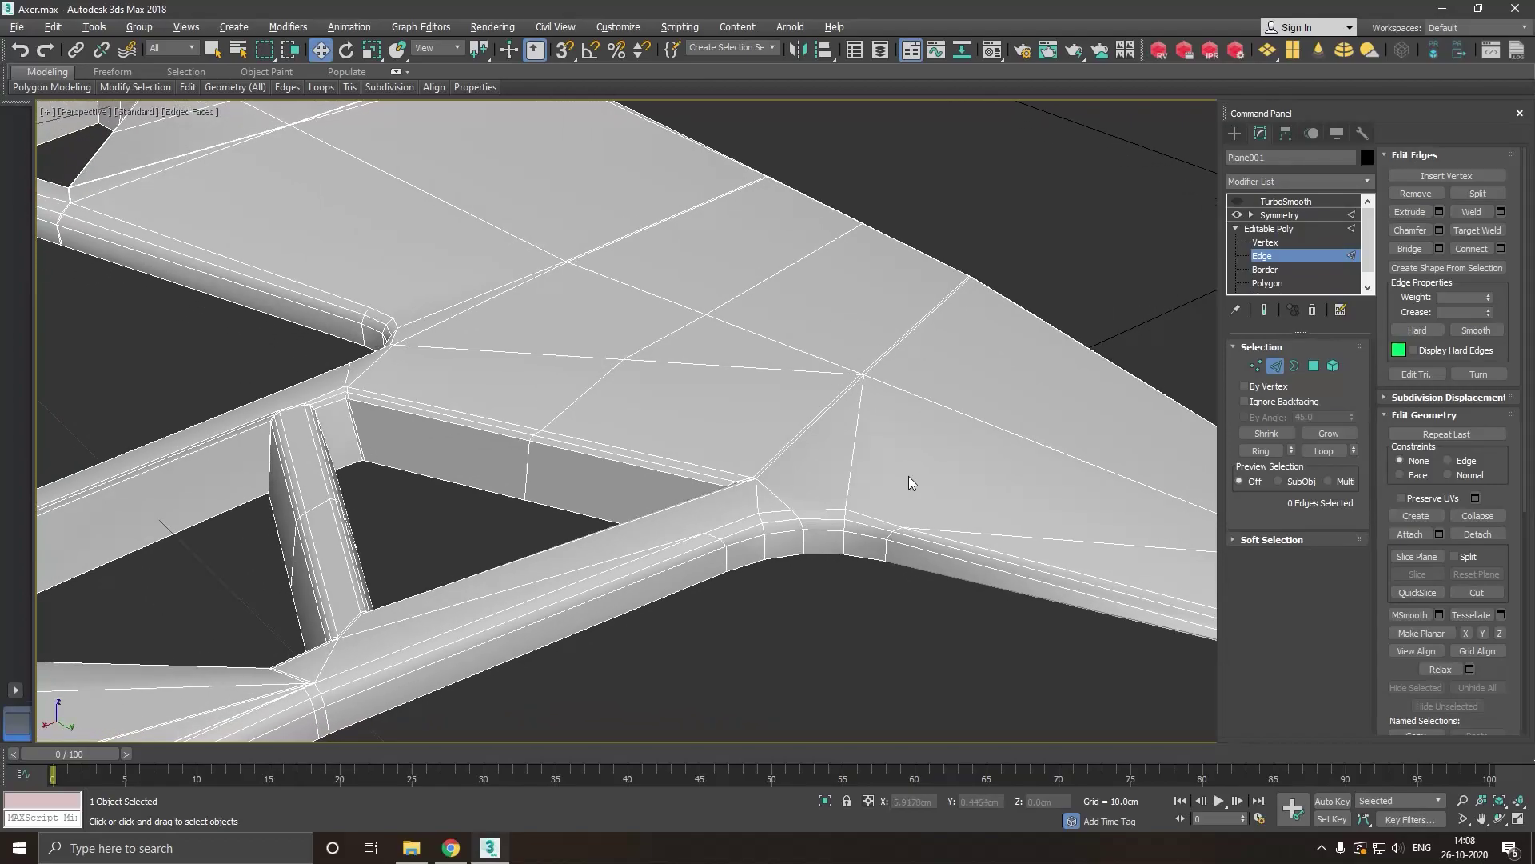
pyautogui.scroll(-3, 834, 459)
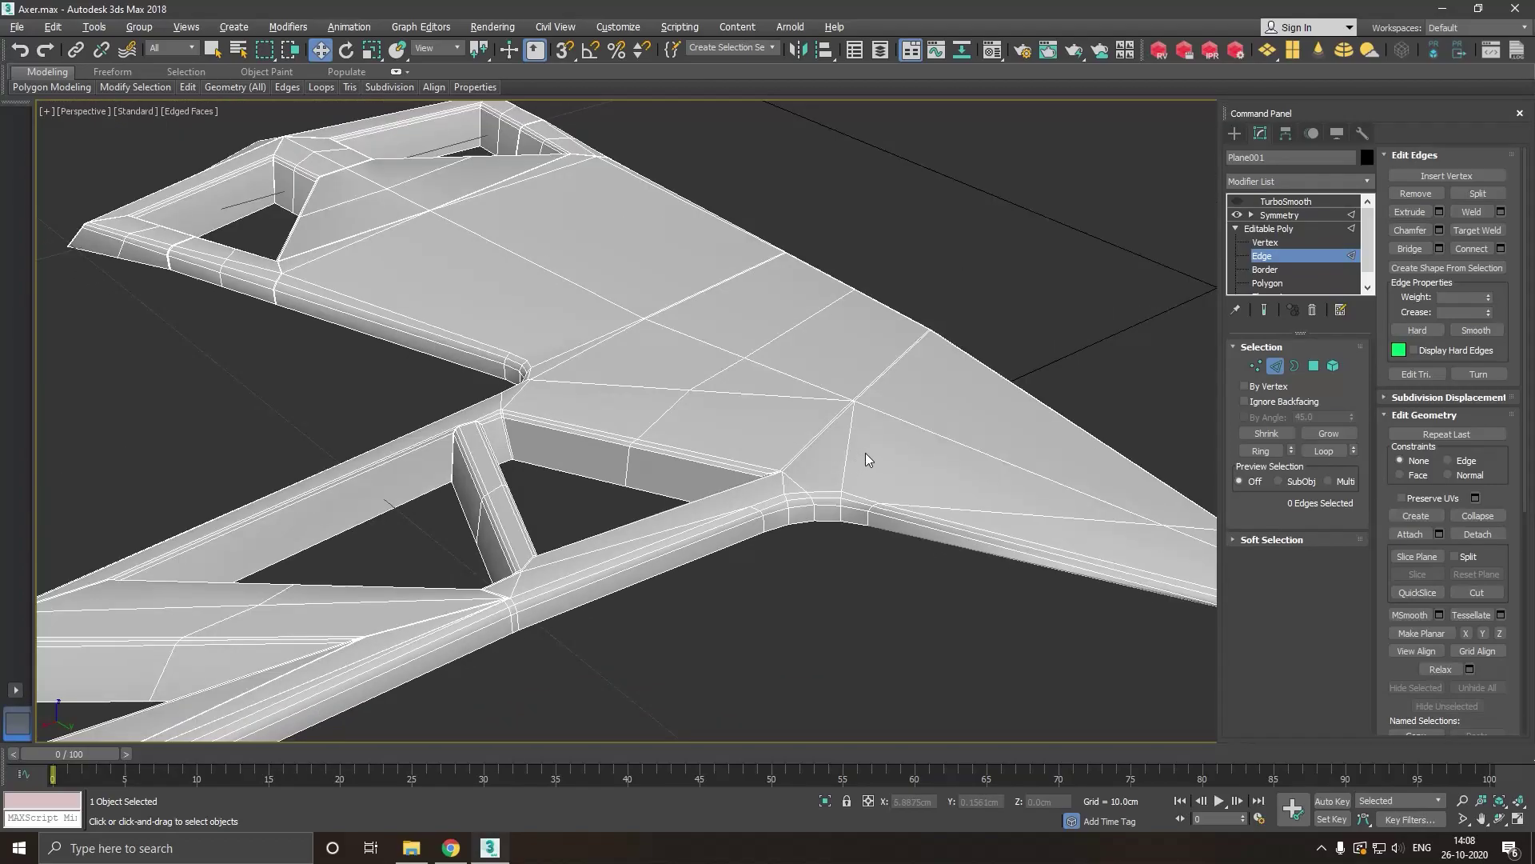
pyautogui.scroll(2, 866, 453)
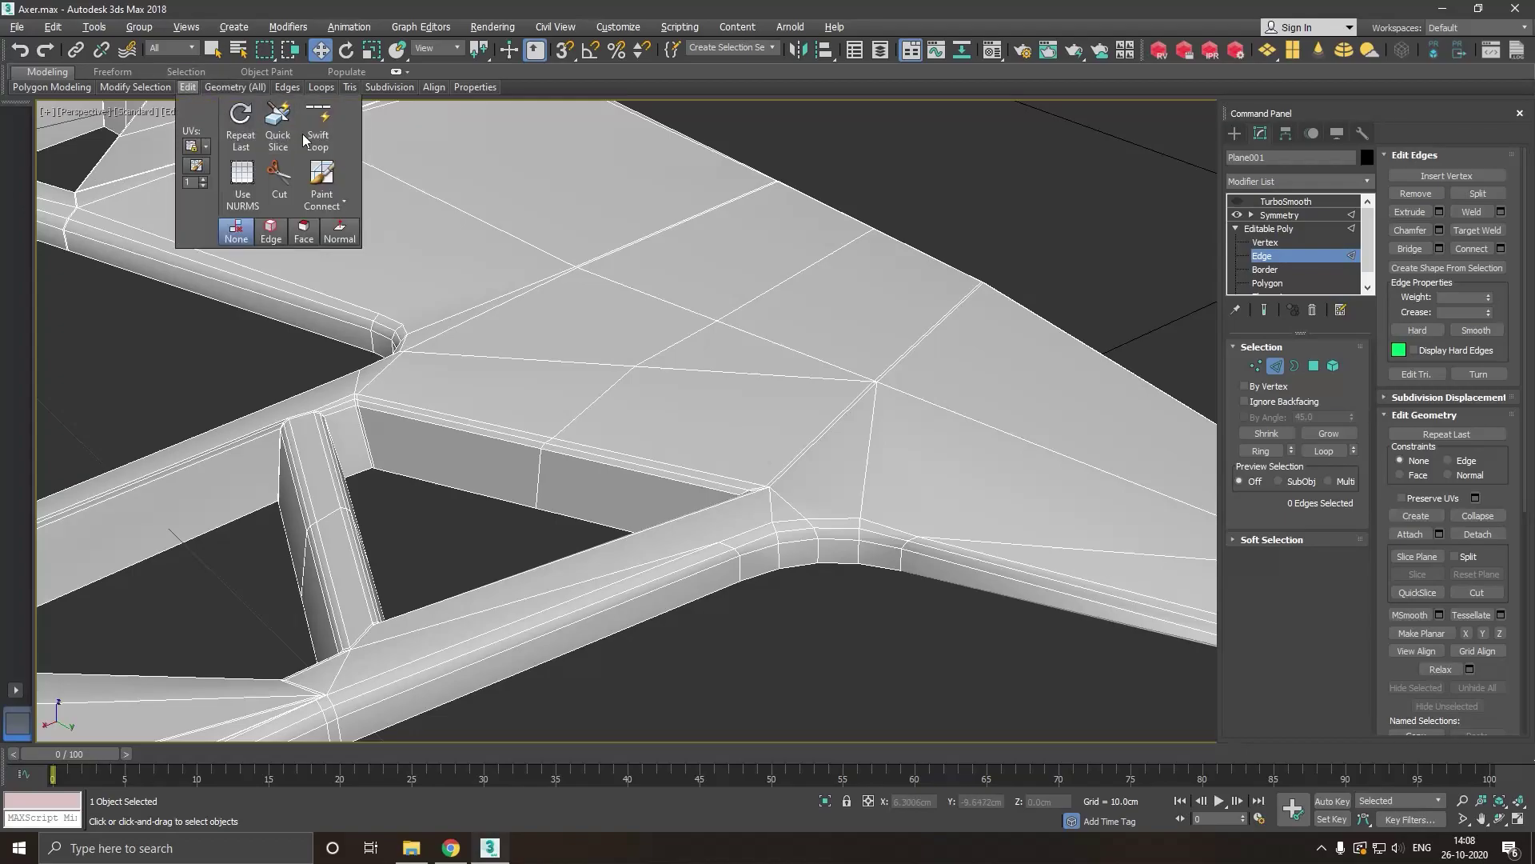
# Insert a Swift Loop across the blade beside the corner at the handle's lower bar.
pyautogui.click(317, 128)
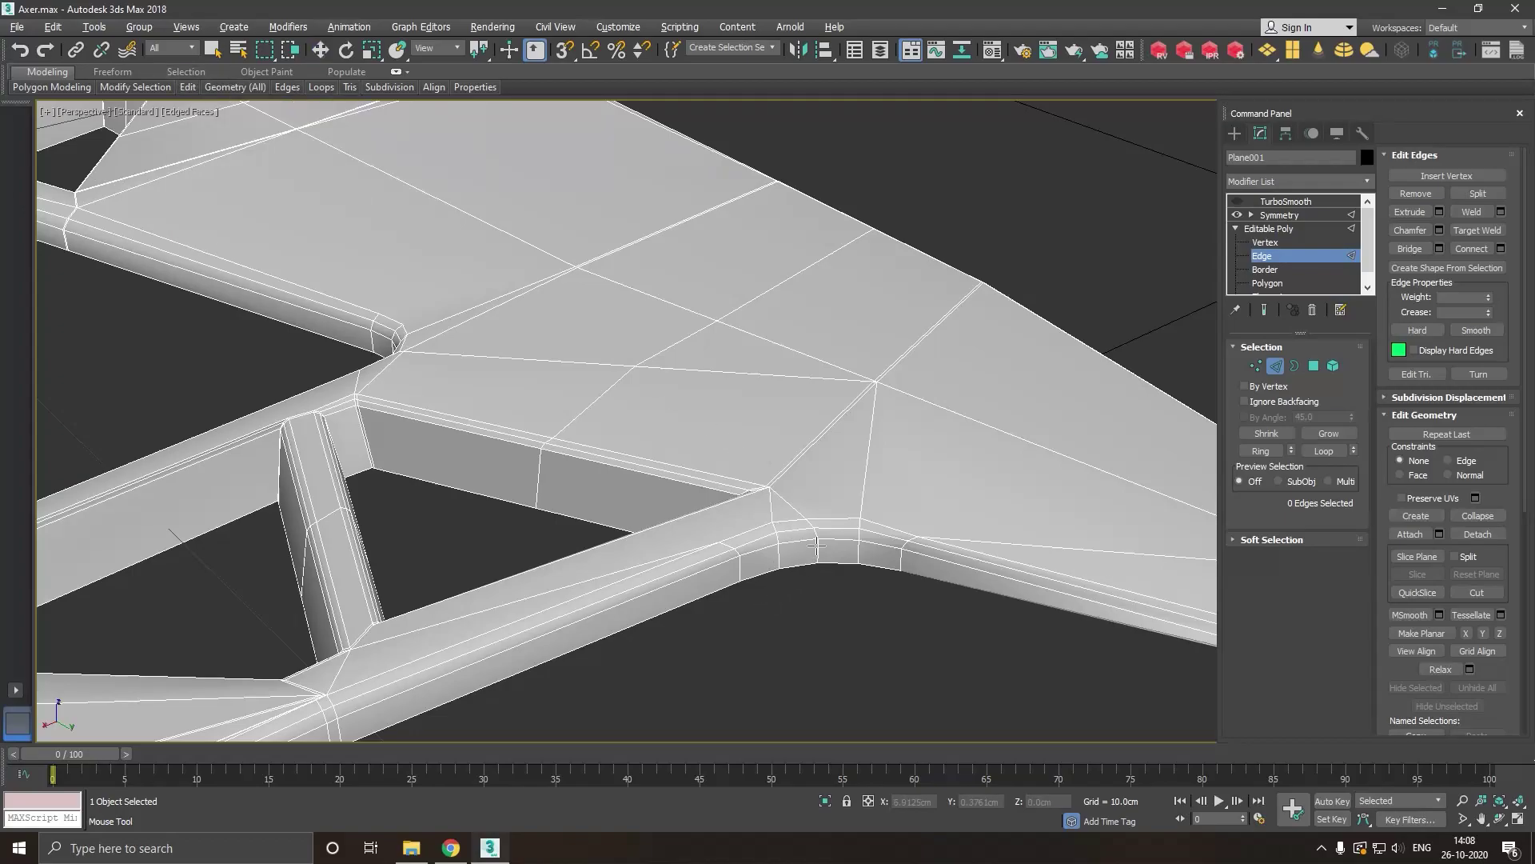
pyautogui.scroll(-2, 848, 537)
pyautogui.scroll(1, 849, 538)
pyautogui.scroll(1, 868, 544)
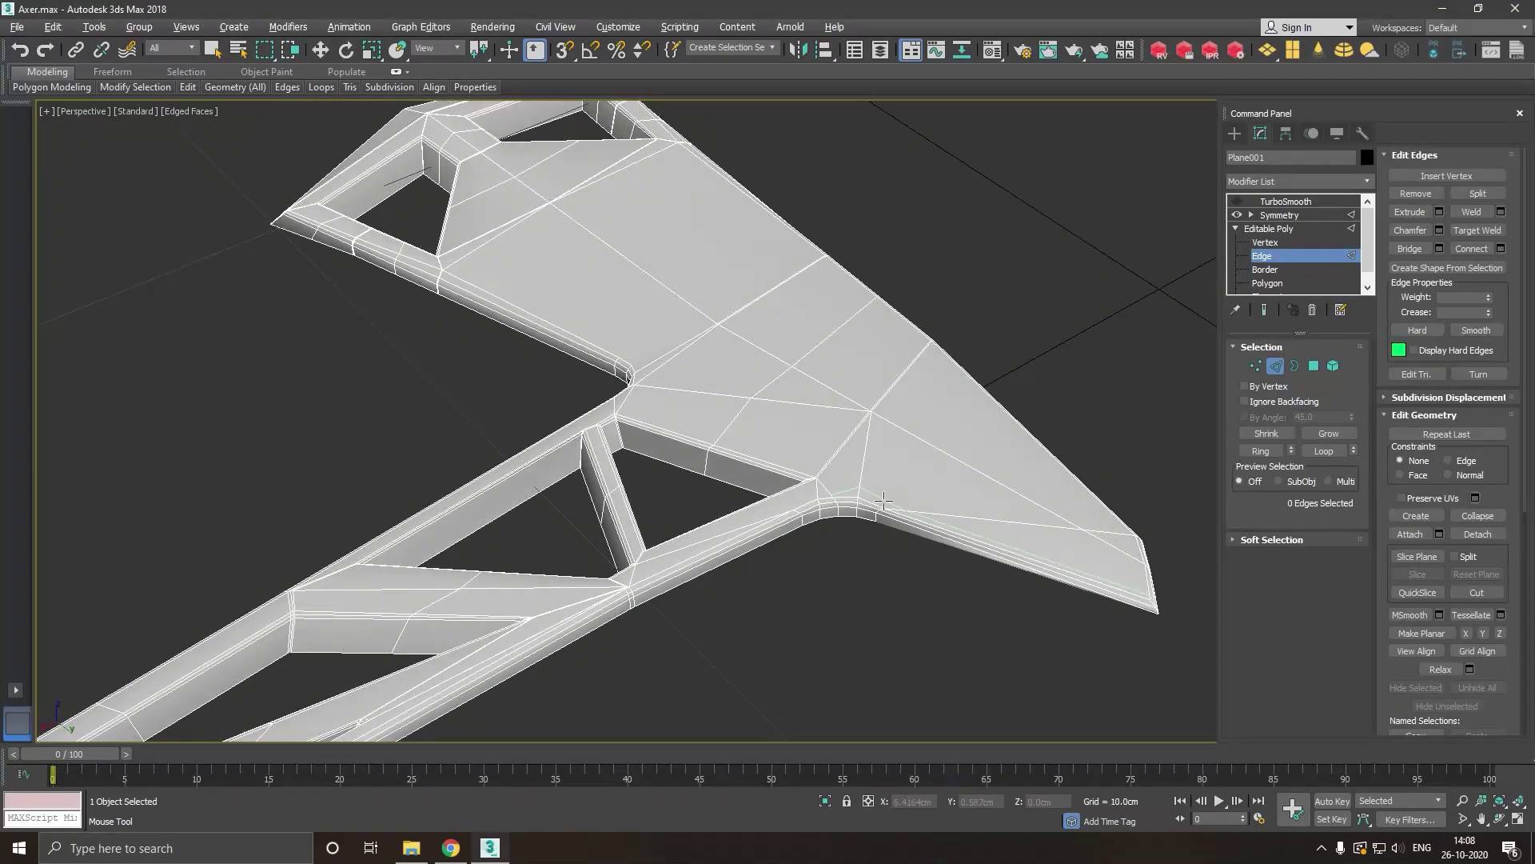
pyautogui.scroll(2, 884, 530)
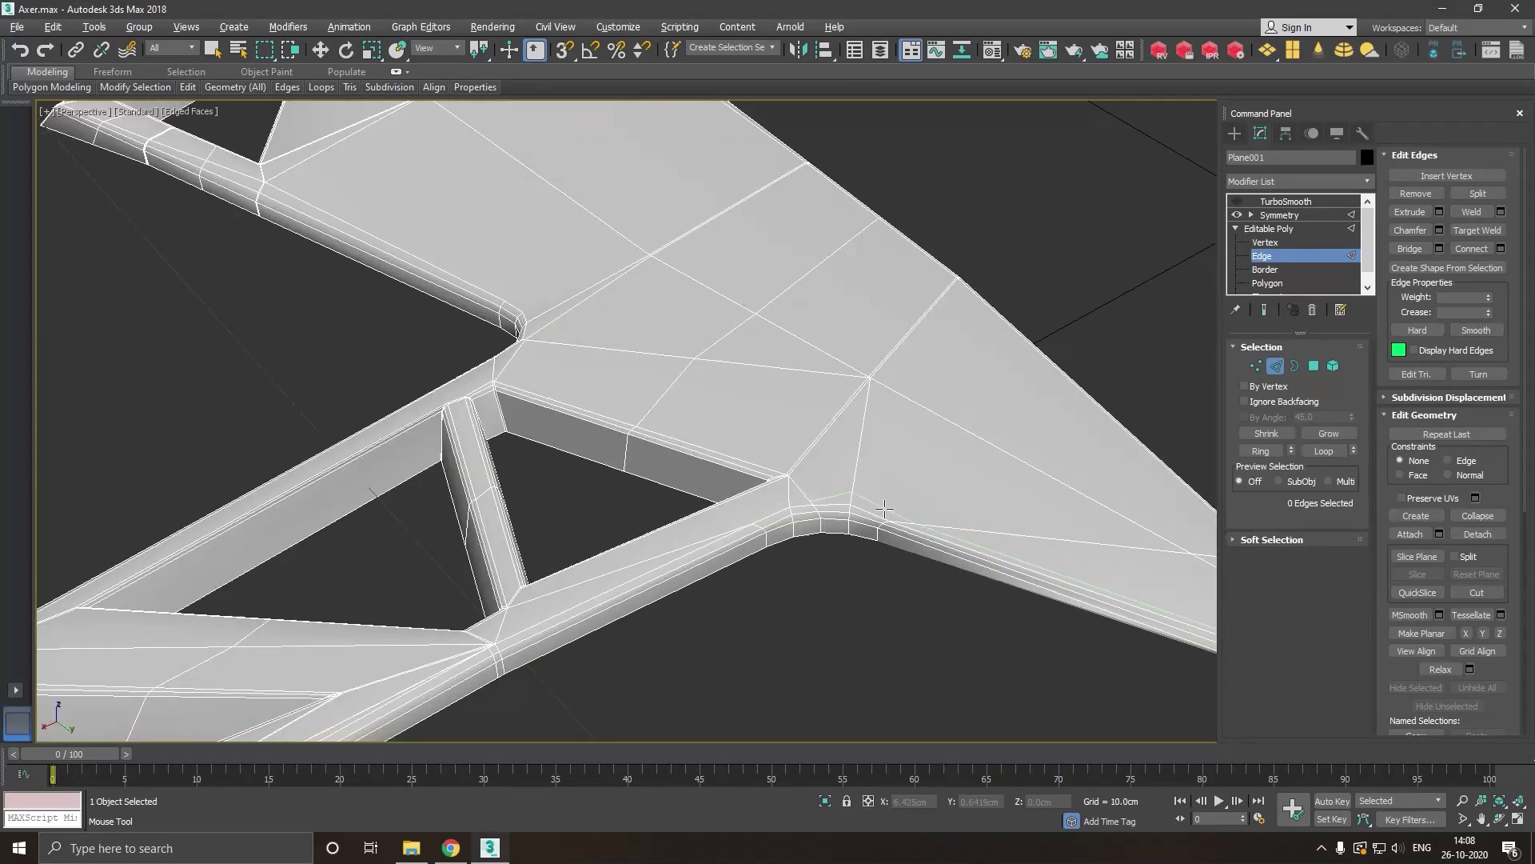
pyautogui.click(876, 518)
# Select the new loop's rim vertices in Vertex mode and lower them slightly.
pyautogui.press('w')
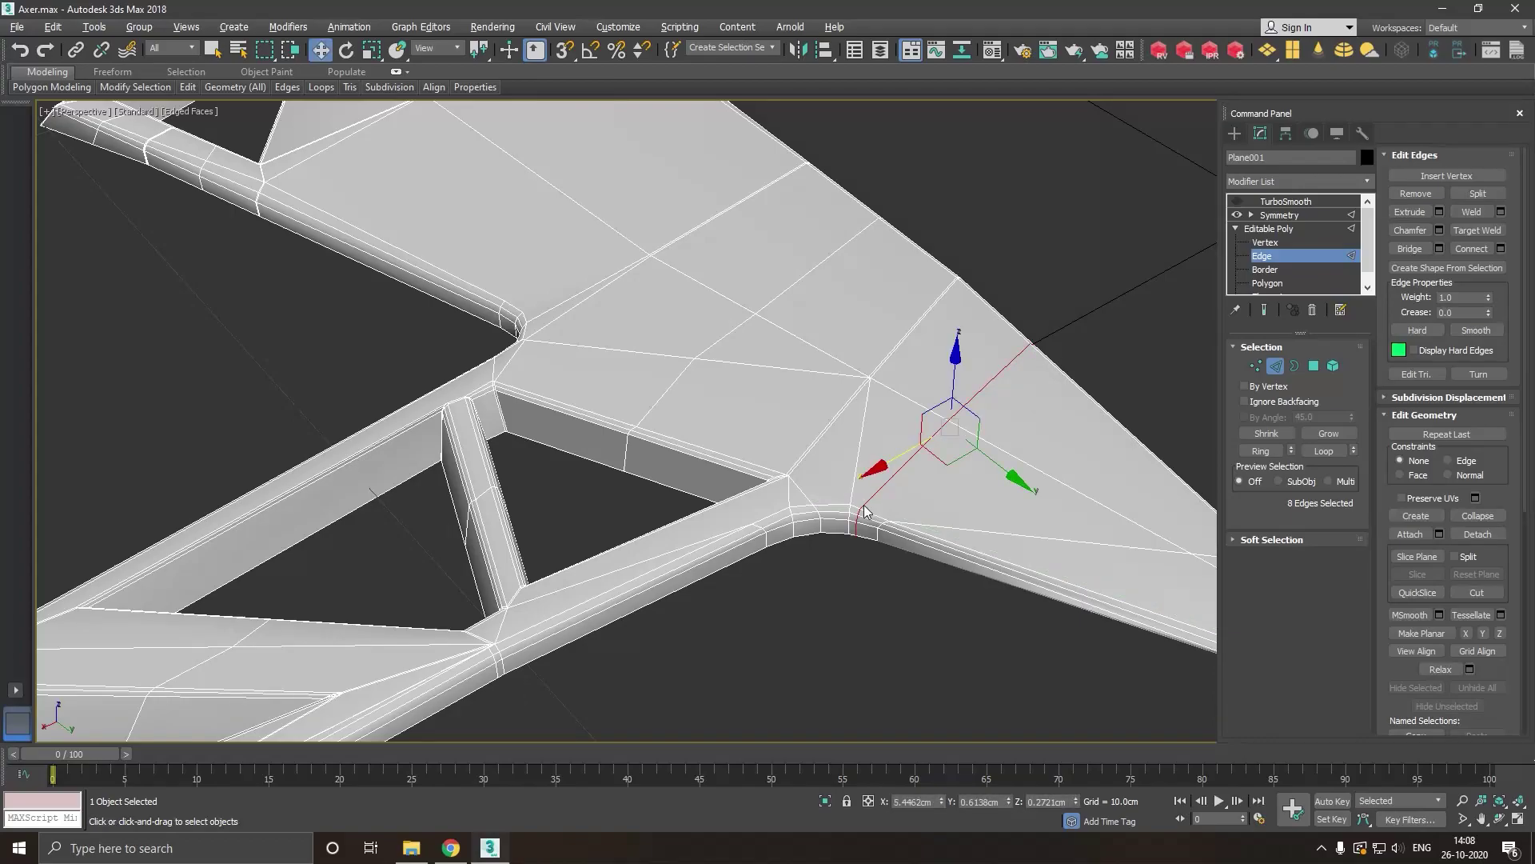
pyautogui.moveTo(879, 520)
pyautogui.keyDown('alt'); pyautogui.mouseDown(button='middle')
pyautogui.moveTo(985, 555)
pyautogui.moveTo(904, 511)
pyautogui.moveTo(901, 550)
pyautogui.mouseUp(button='middle'); pyautogui.keyUp('alt')
pyautogui.scroll(4, 991, 548)
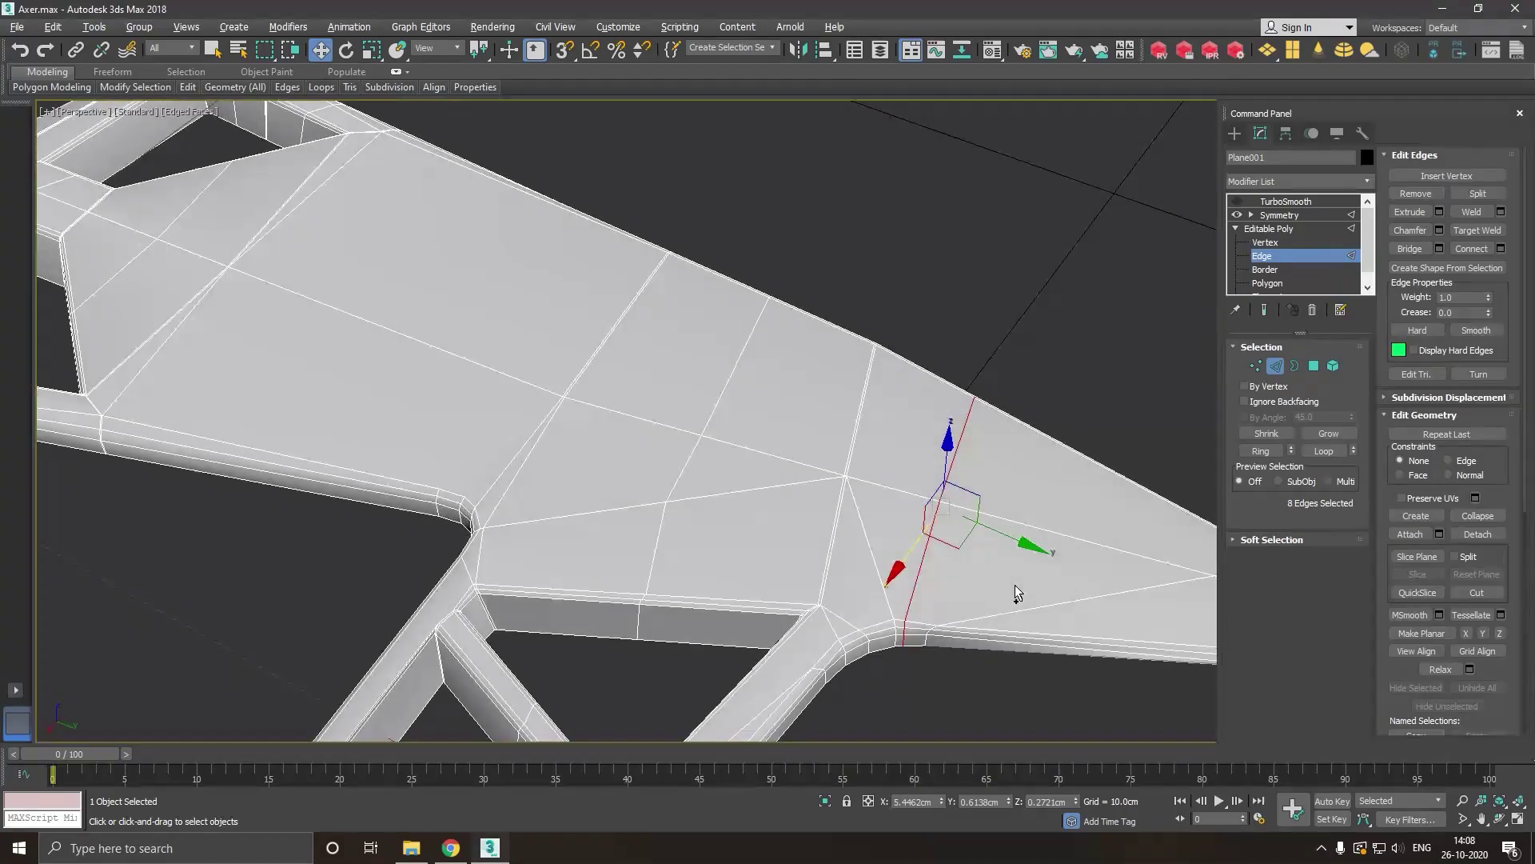
pyautogui.keyDown('ctrl'); pyautogui.click(1255, 365); pyautogui.keyUp('ctrl')
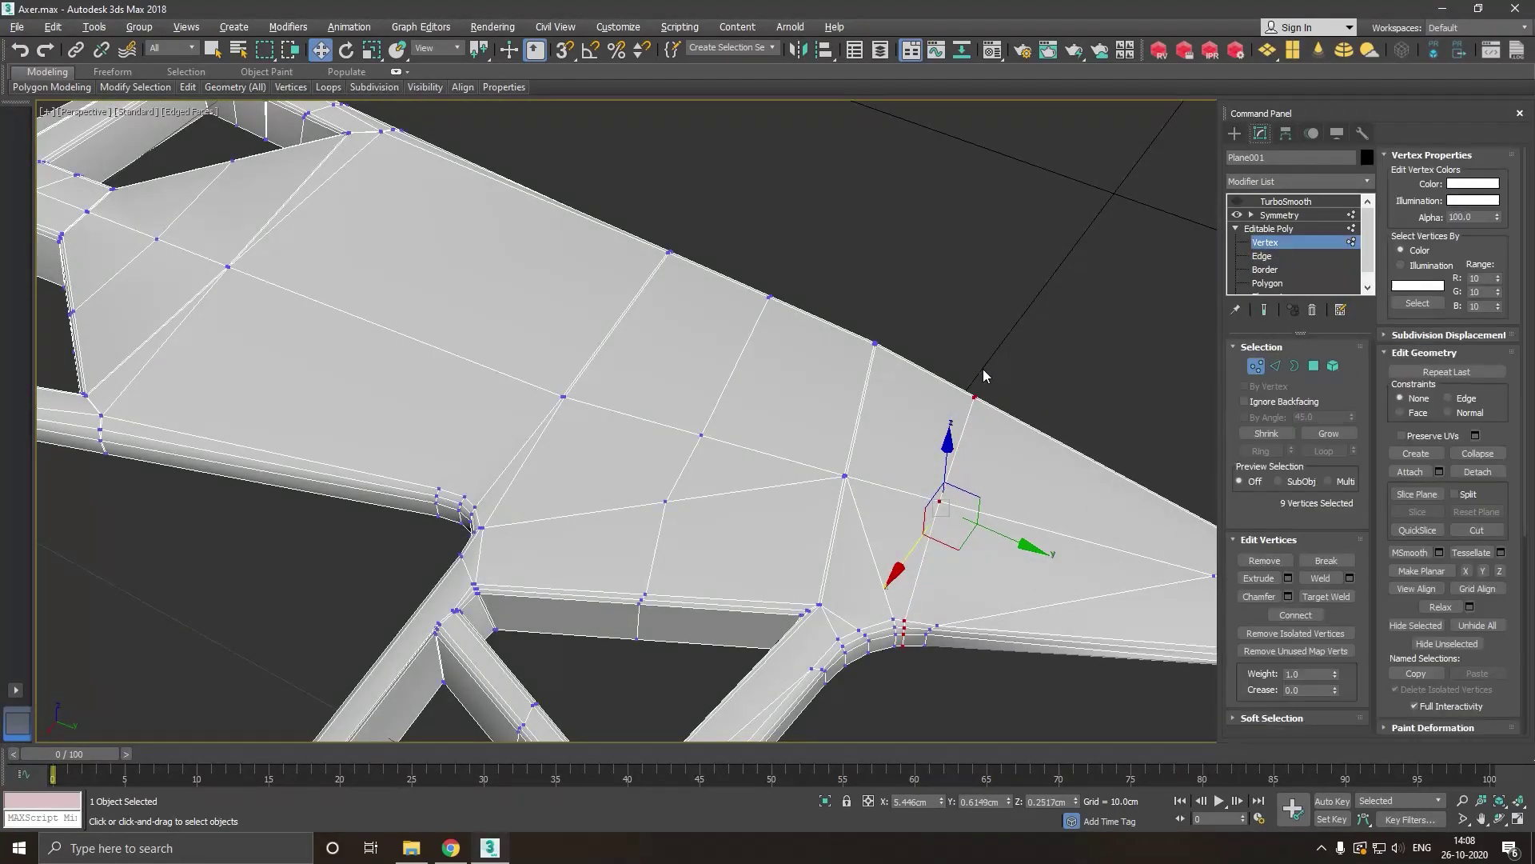
pyautogui.click(975, 397)
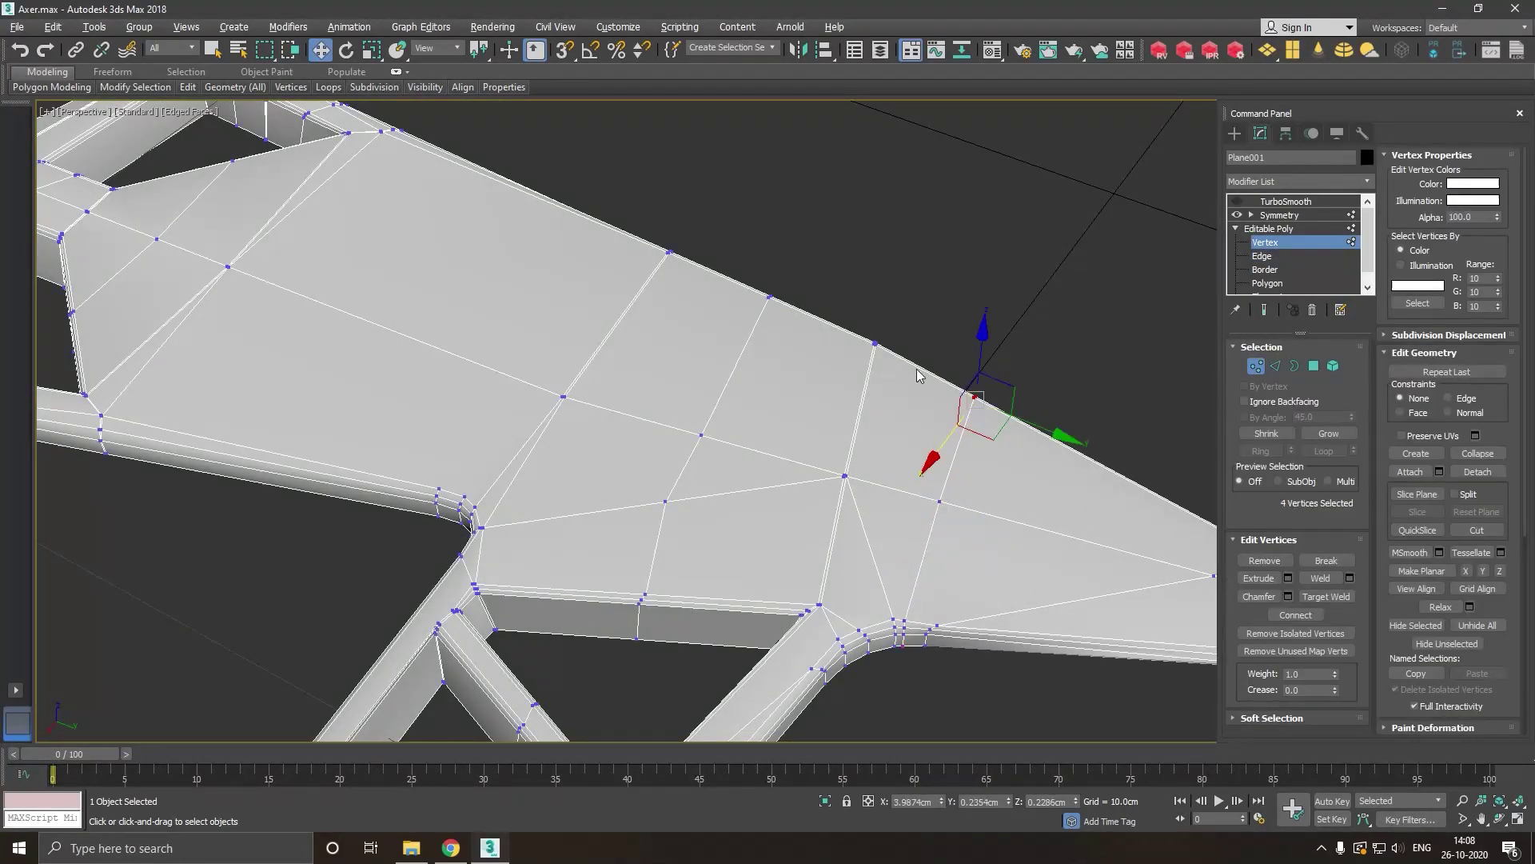
pyautogui.click(967, 387)
pyautogui.moveTo(966, 386); pyautogui.dragTo(998, 433)
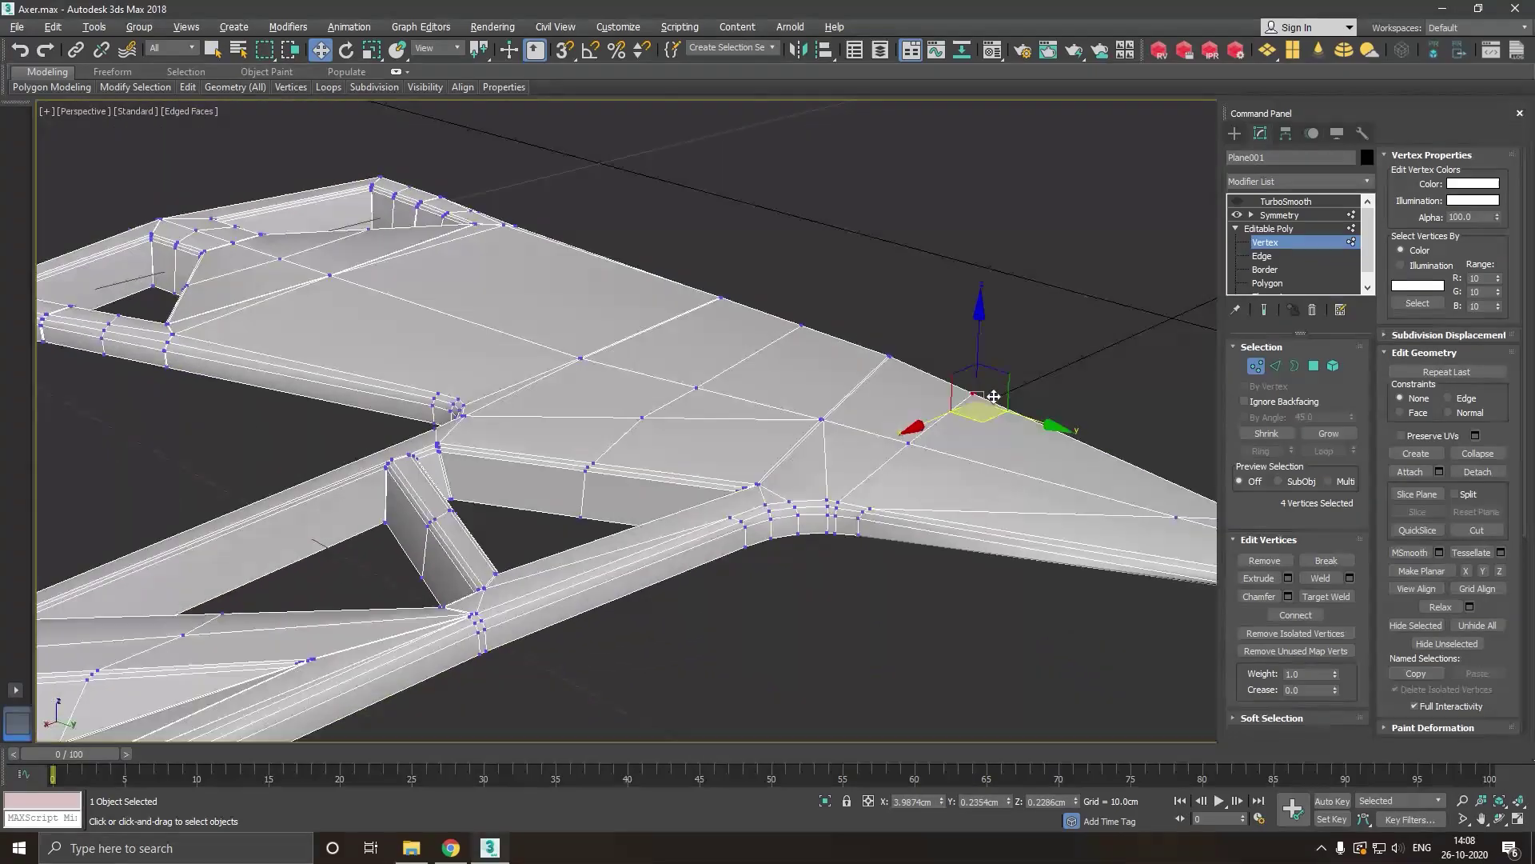
pyautogui.moveTo(998, 434)
pyautogui.keyDown('alt'); pyautogui.mouseDown(button='middle')
pyautogui.moveTo(950, 423)
pyautogui.moveTo(958, 438)
pyautogui.moveTo(989, 419)
pyautogui.mouseUp(button='middle'); pyautogui.keyUp('alt')
pyautogui.scroll(2, 915, 443)
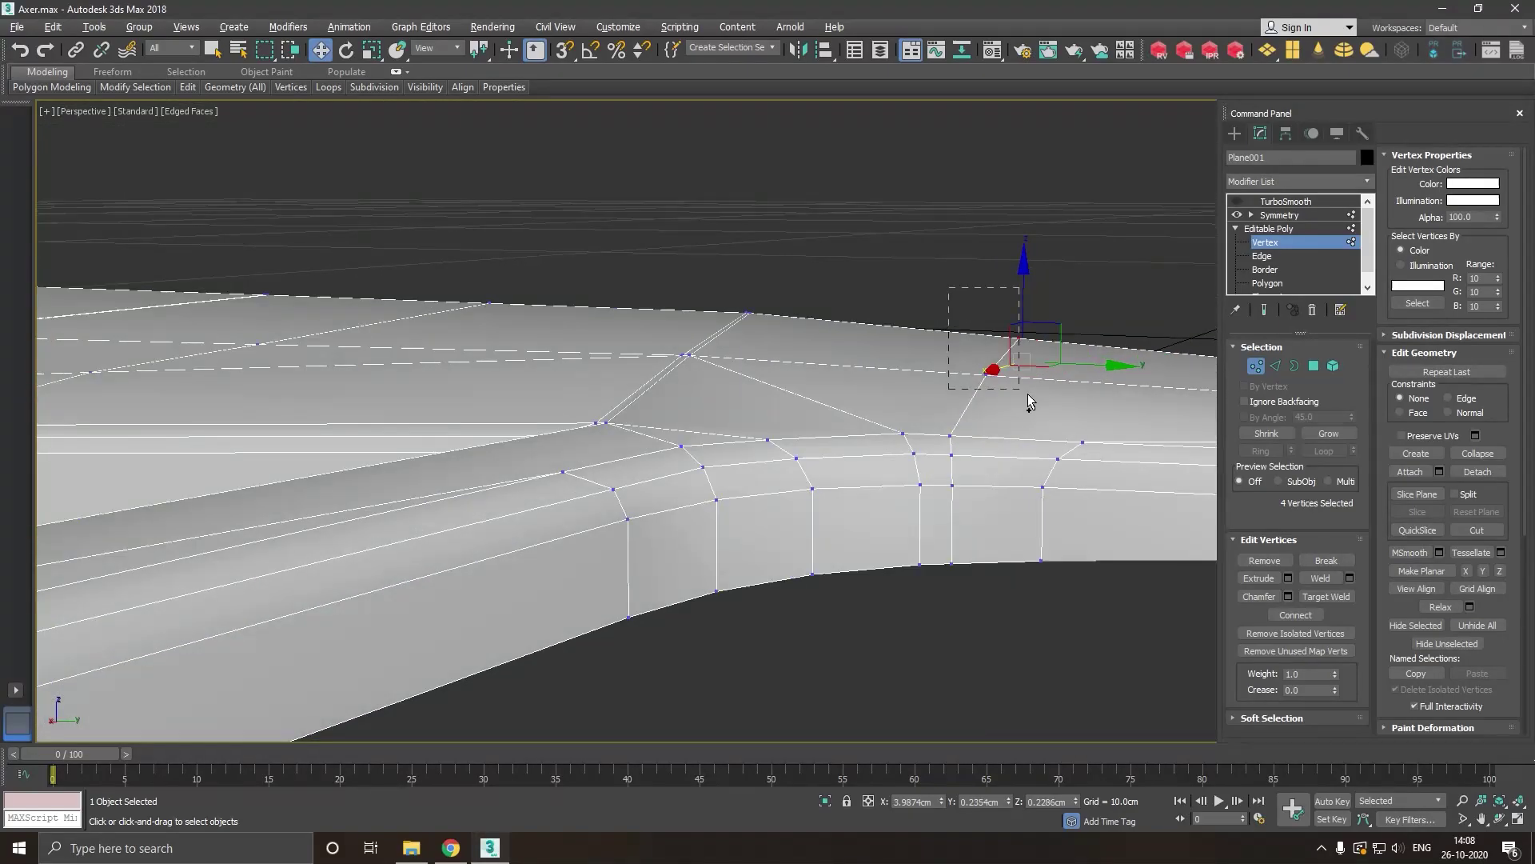
pyautogui.keyDown('ctrl'); pyautogui.moveTo(943, 424); pyautogui.dragTo(982, 492); pyautogui.keyUp('ctrl')
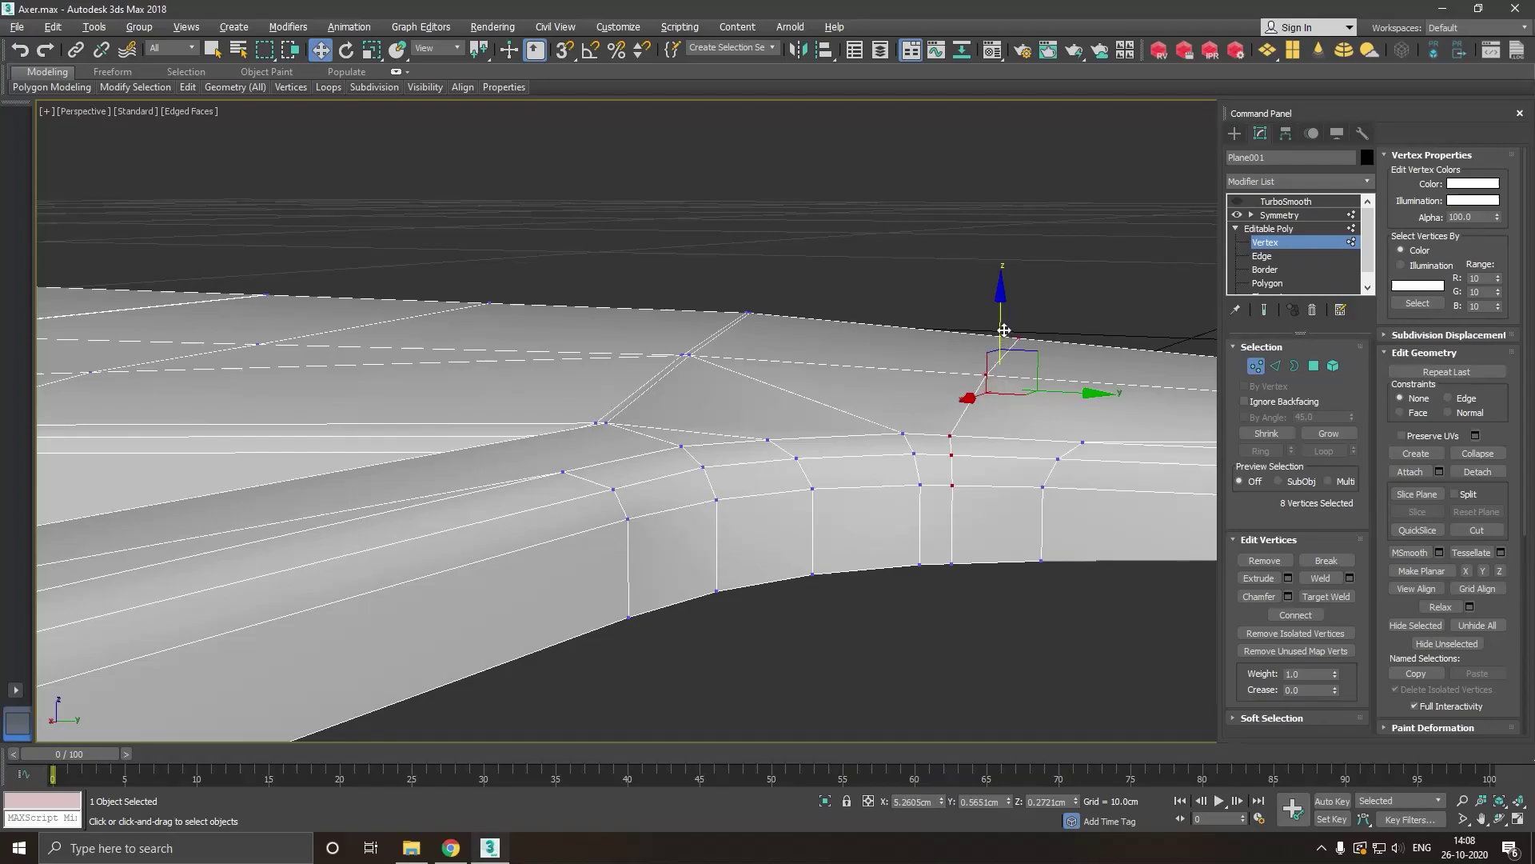
pyautogui.moveTo(1005, 329); pyautogui.dragTo(987, 355)
# Nudge three rim vertices at the blade's inner corner down along Z.
pyautogui.moveTo(884, 416); pyautogui.dragTo(930, 499)
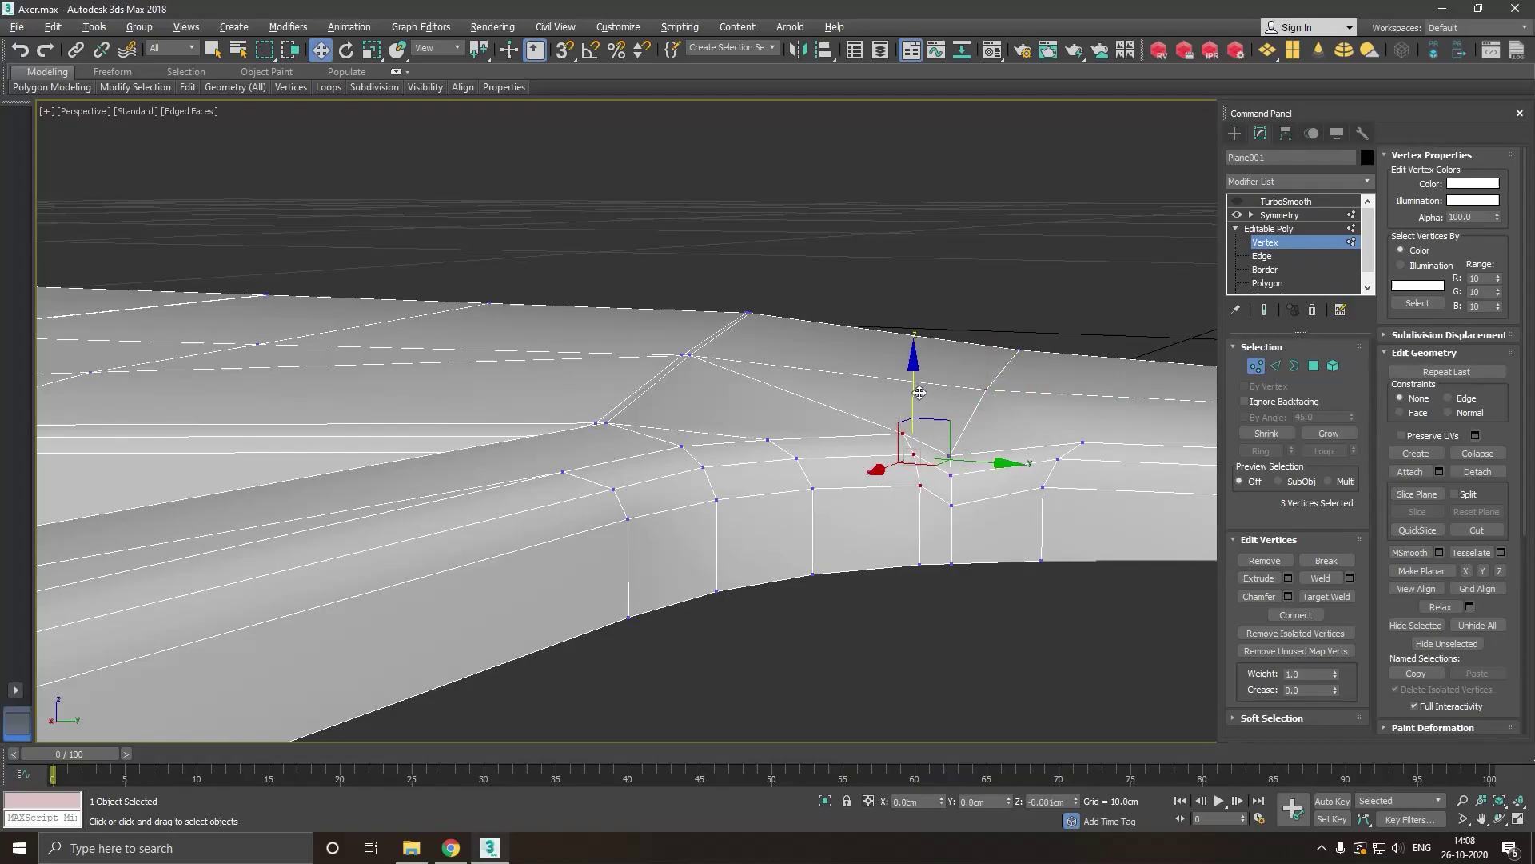
pyautogui.moveTo(914, 390); pyautogui.dragTo(920, 410)
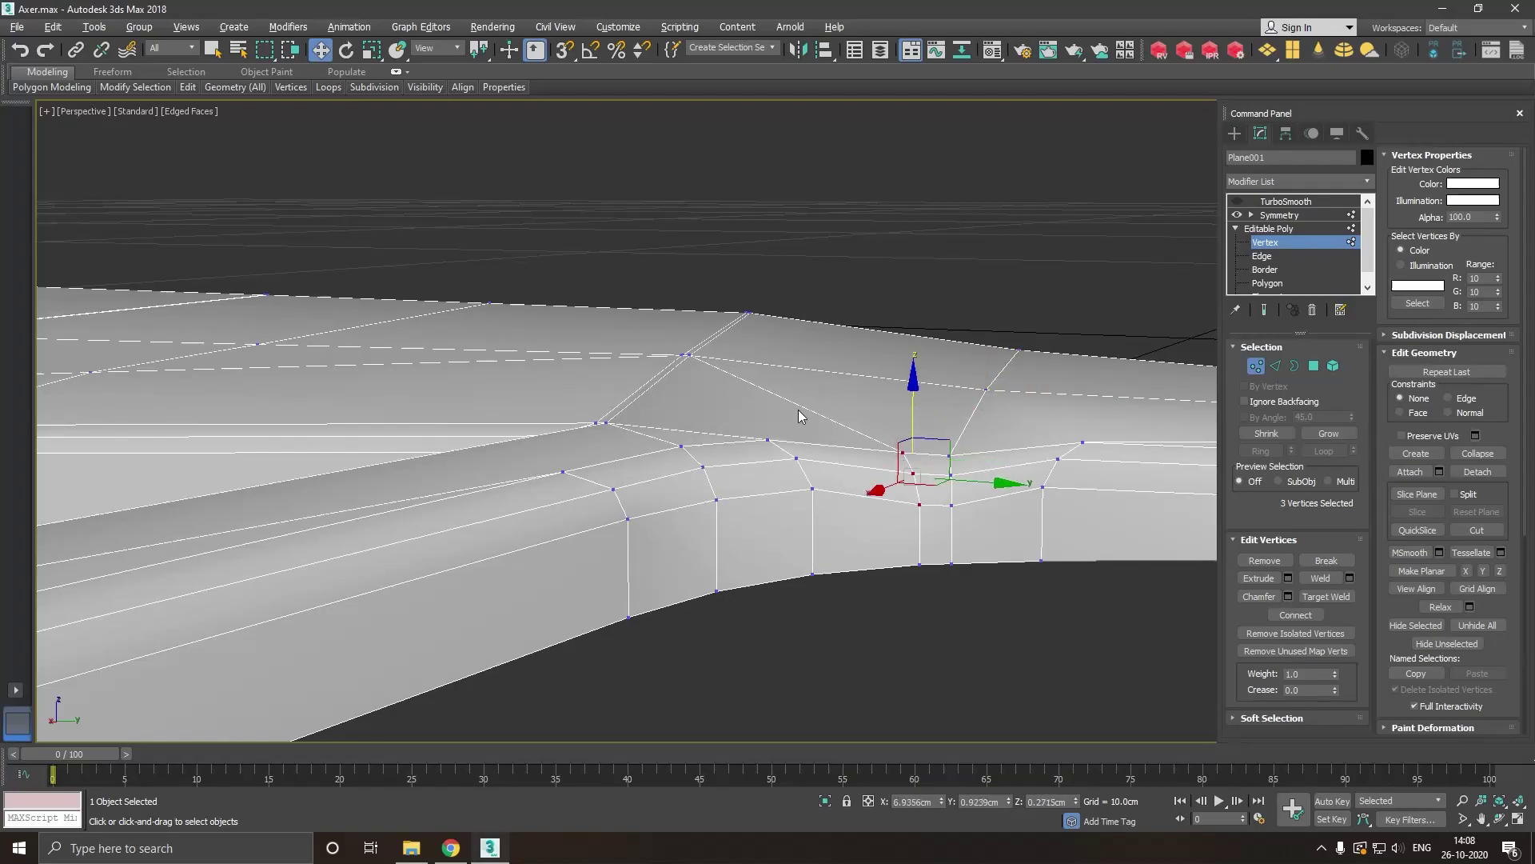
pyautogui.scroll(-3, 624, 431)
pyautogui.scroll(-3, 700, 453)
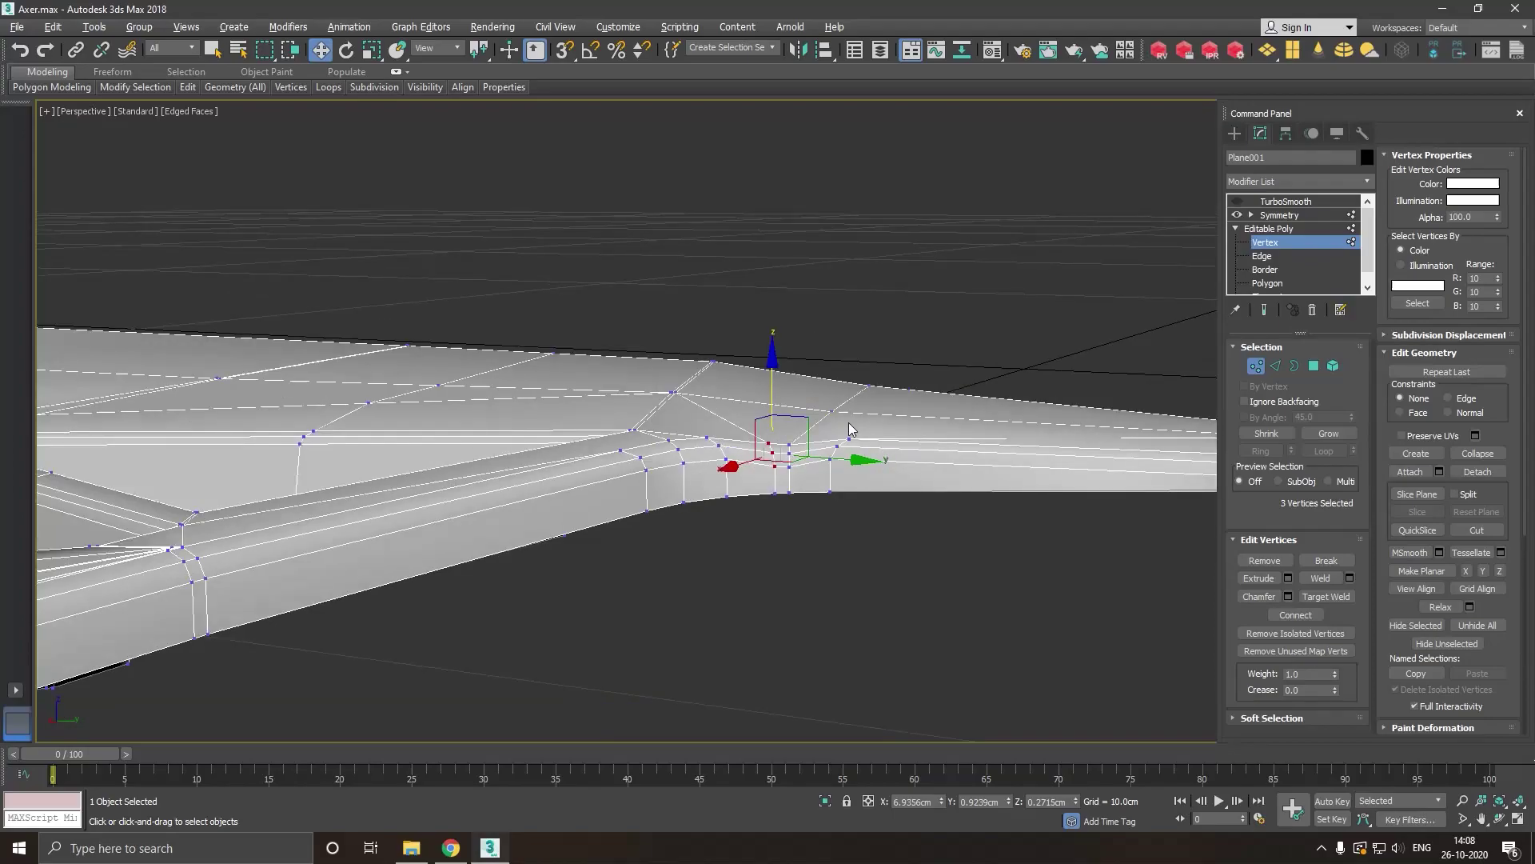
pyautogui.scroll(3, 833, 448)
pyautogui.moveTo(872, 500); pyautogui.dragTo(876, 505)
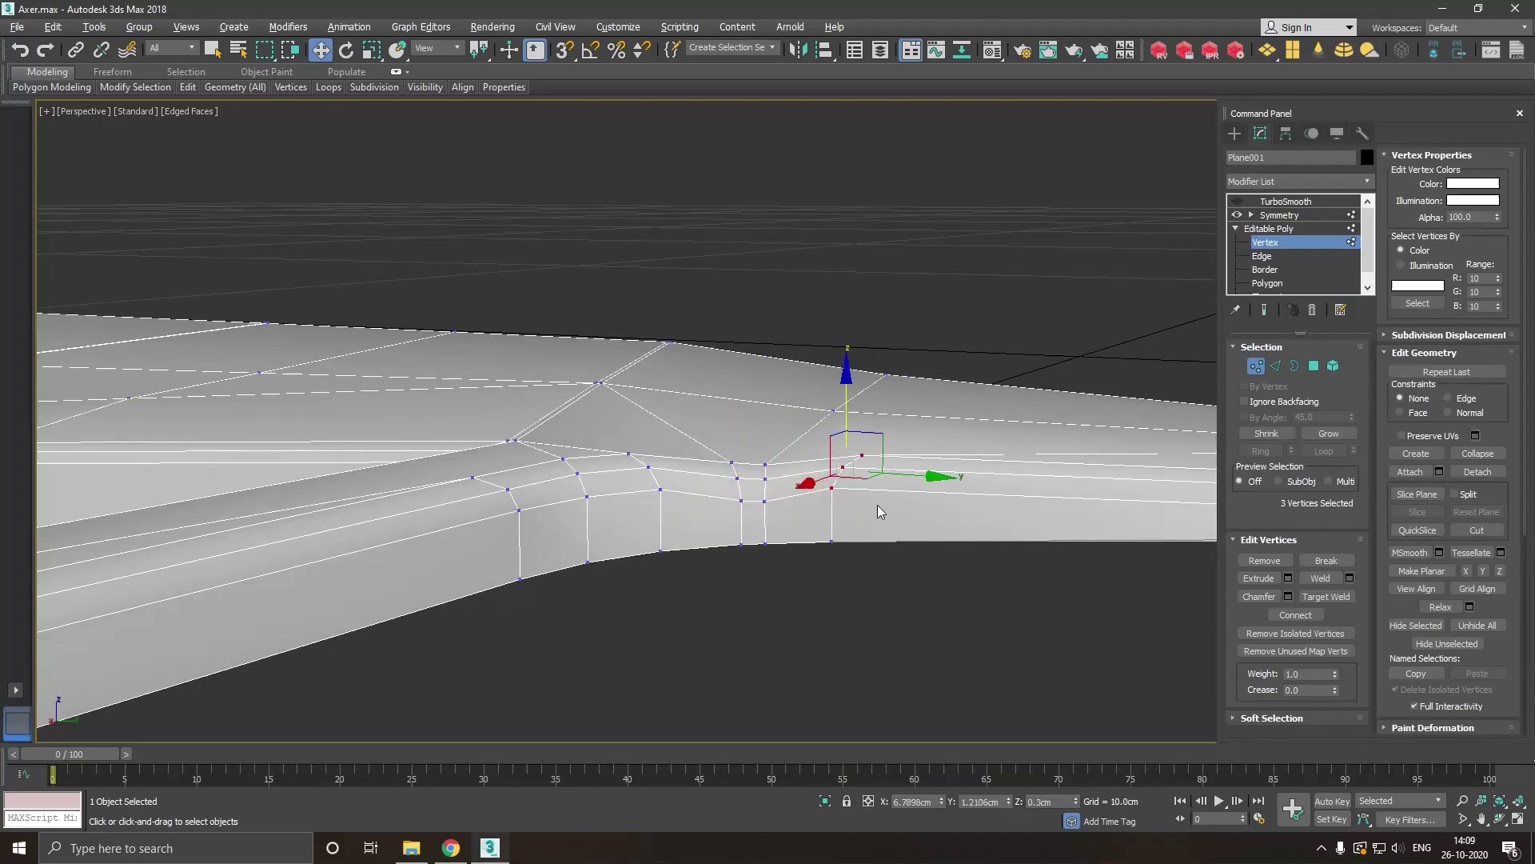
pyautogui.moveTo(858, 413); pyautogui.dragTo(865, 426)
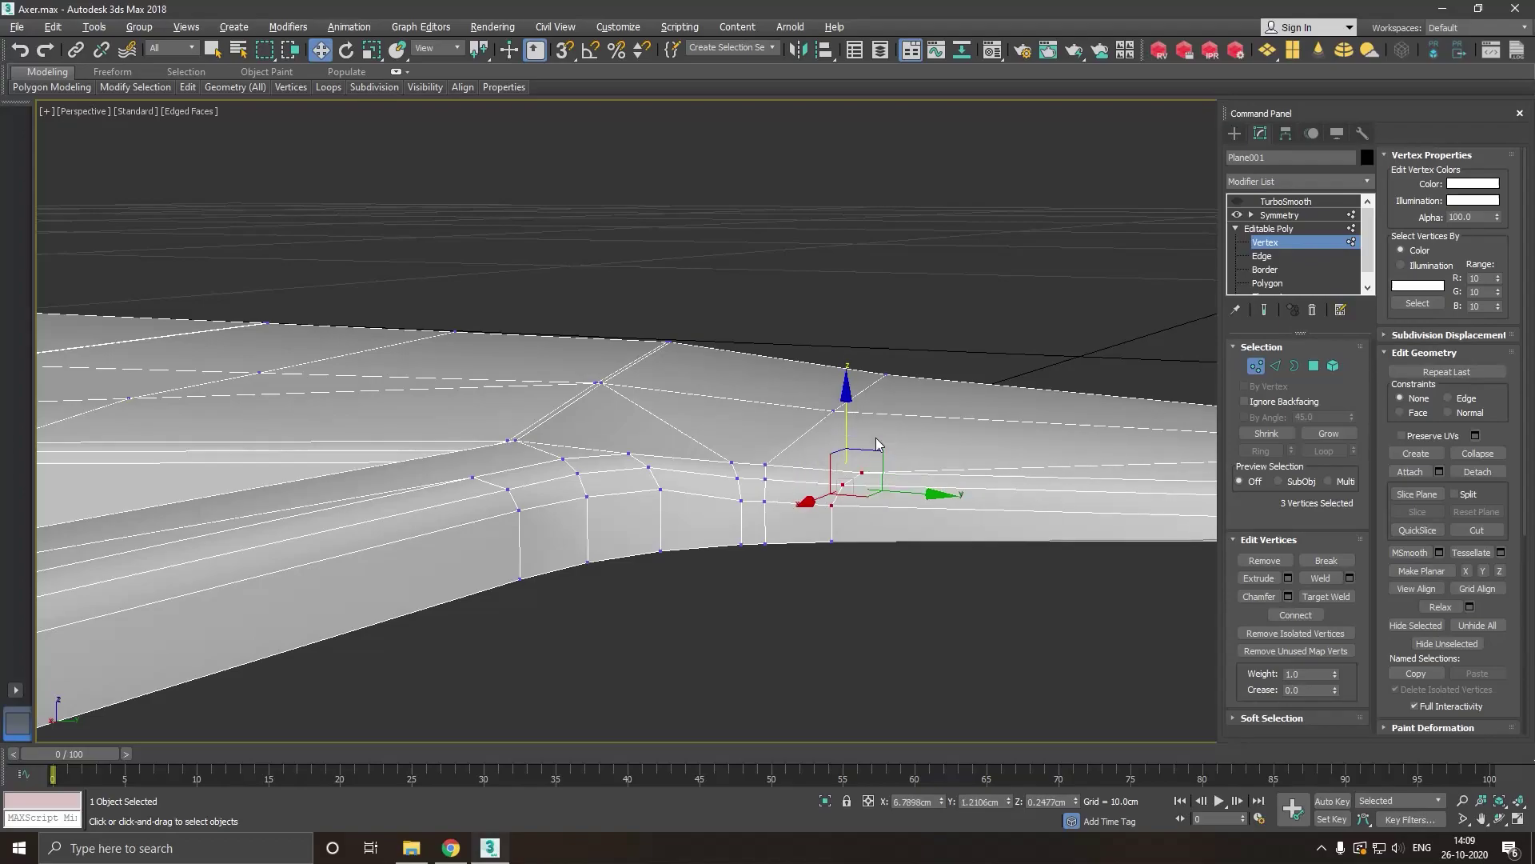
pyautogui.moveTo(864, 425); pyautogui.dragTo(605, 489, button='middle')
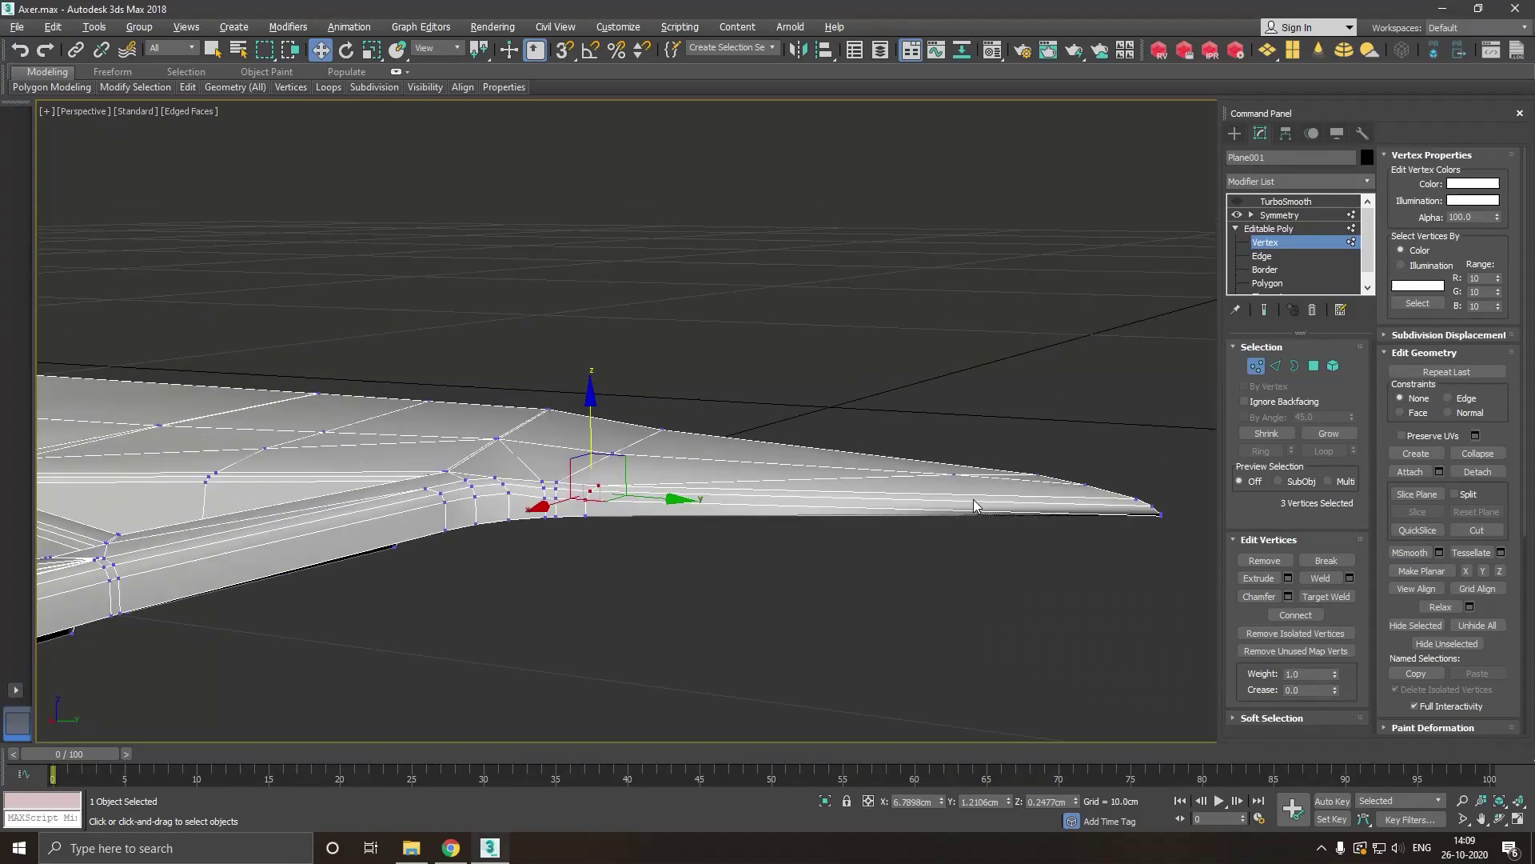
pyautogui.scroll(3, 1000, 479)
pyautogui.moveTo(1025, 507); pyautogui.dragTo(804, 421, button='middle')
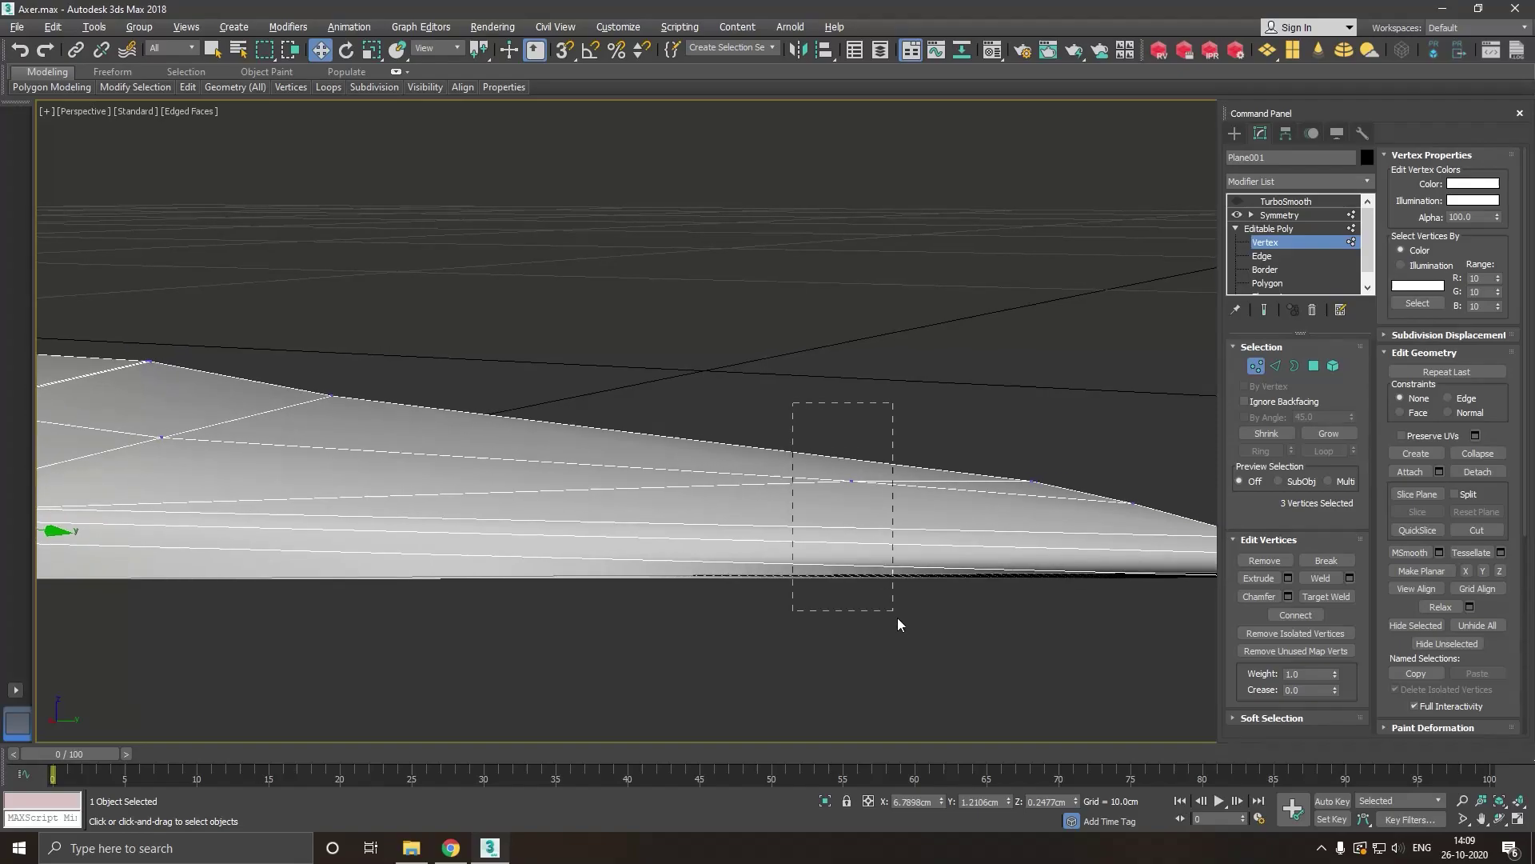
pyautogui.moveTo(898, 619); pyautogui.dragTo(899, 622)
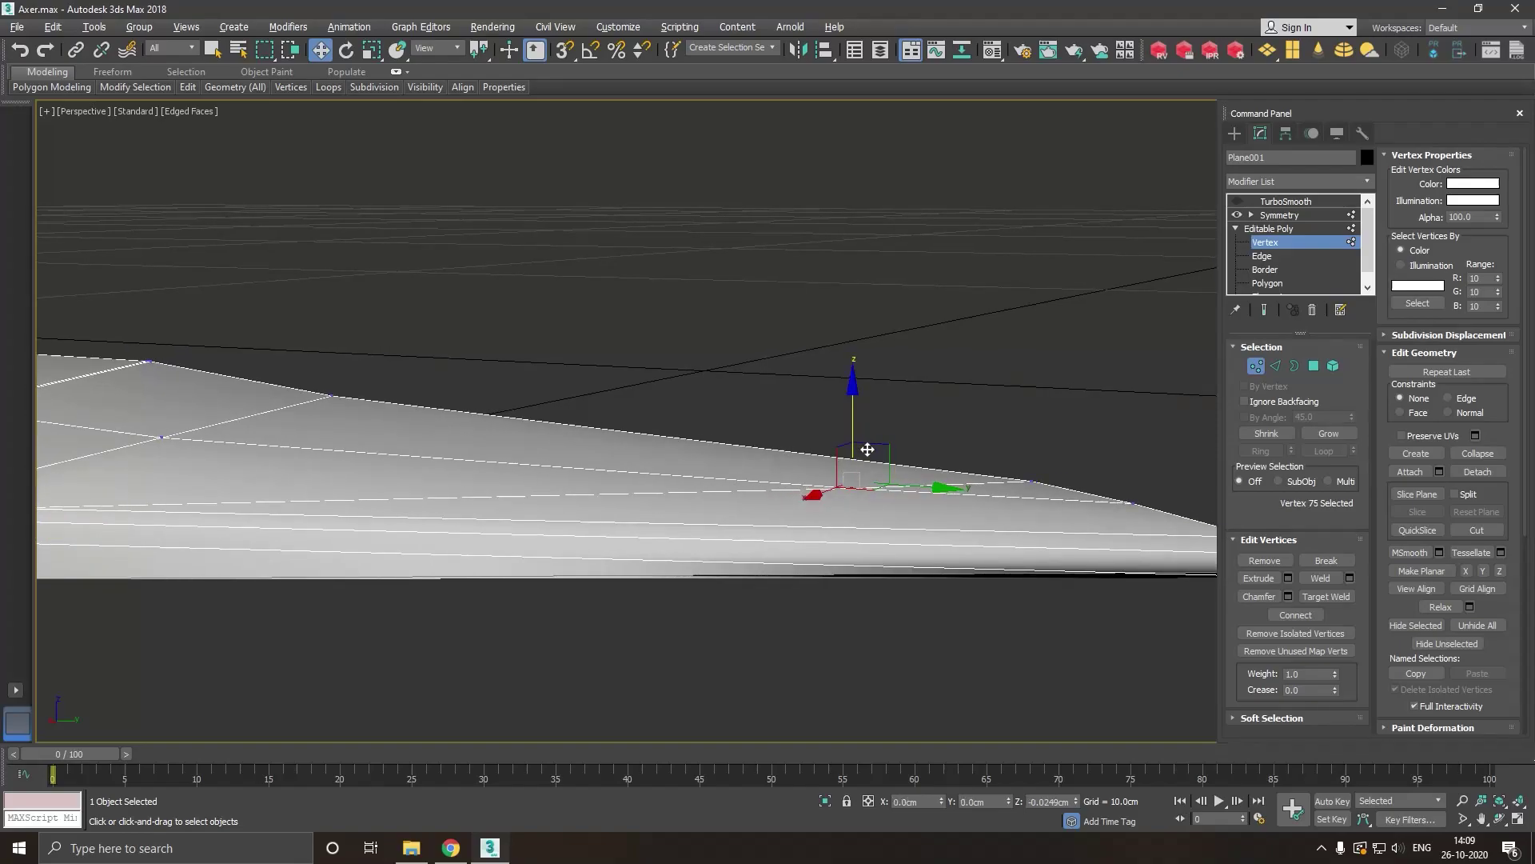
pyautogui.moveTo(867, 446)
pyautogui.keyDown('alt'); pyautogui.mouseDown(button='middle')
pyautogui.moveTo(780, 454)
pyautogui.moveTo(743, 488)
pyautogui.moveTo(815, 472)
pyautogui.mouseUp(button='middle'); pyautogui.keyUp('alt')
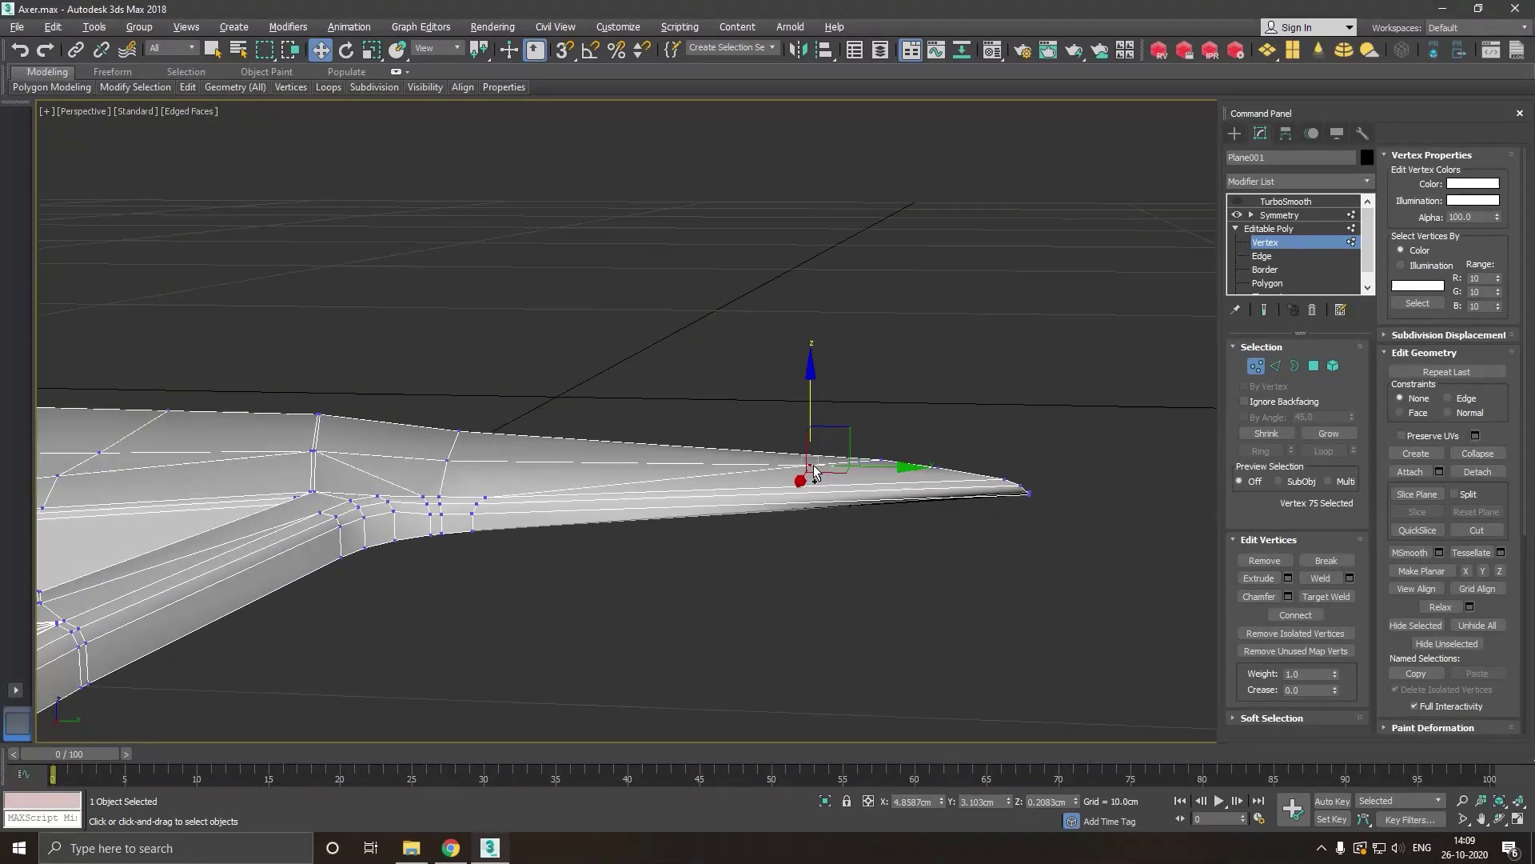
pyautogui.scroll(2, 559, 468)
pyautogui.scroll(2, 564, 488)
pyautogui.scroll(2, 569, 501)
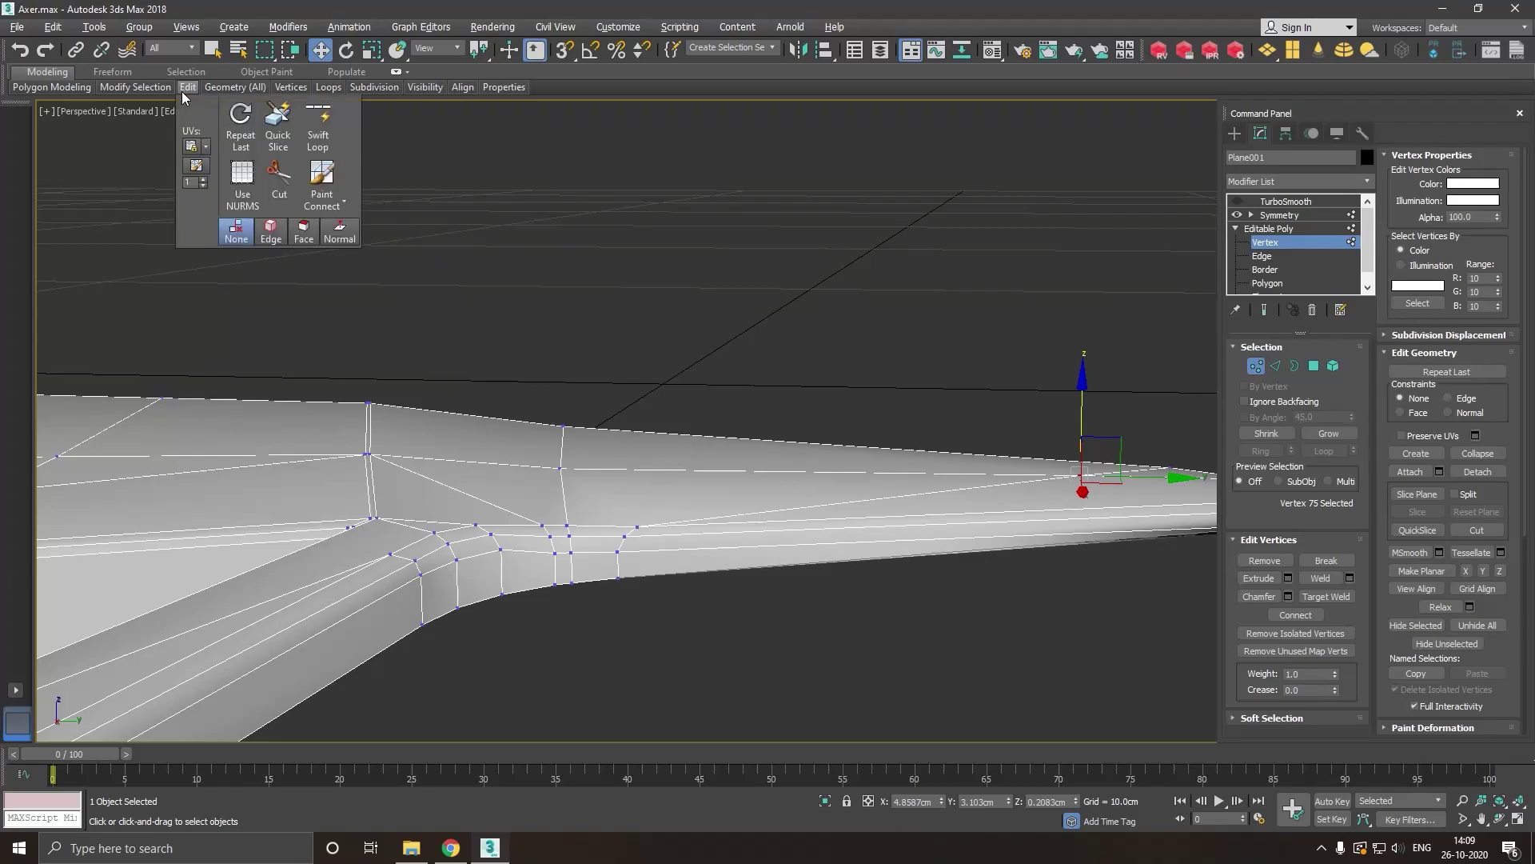
pyautogui.click(317, 128)
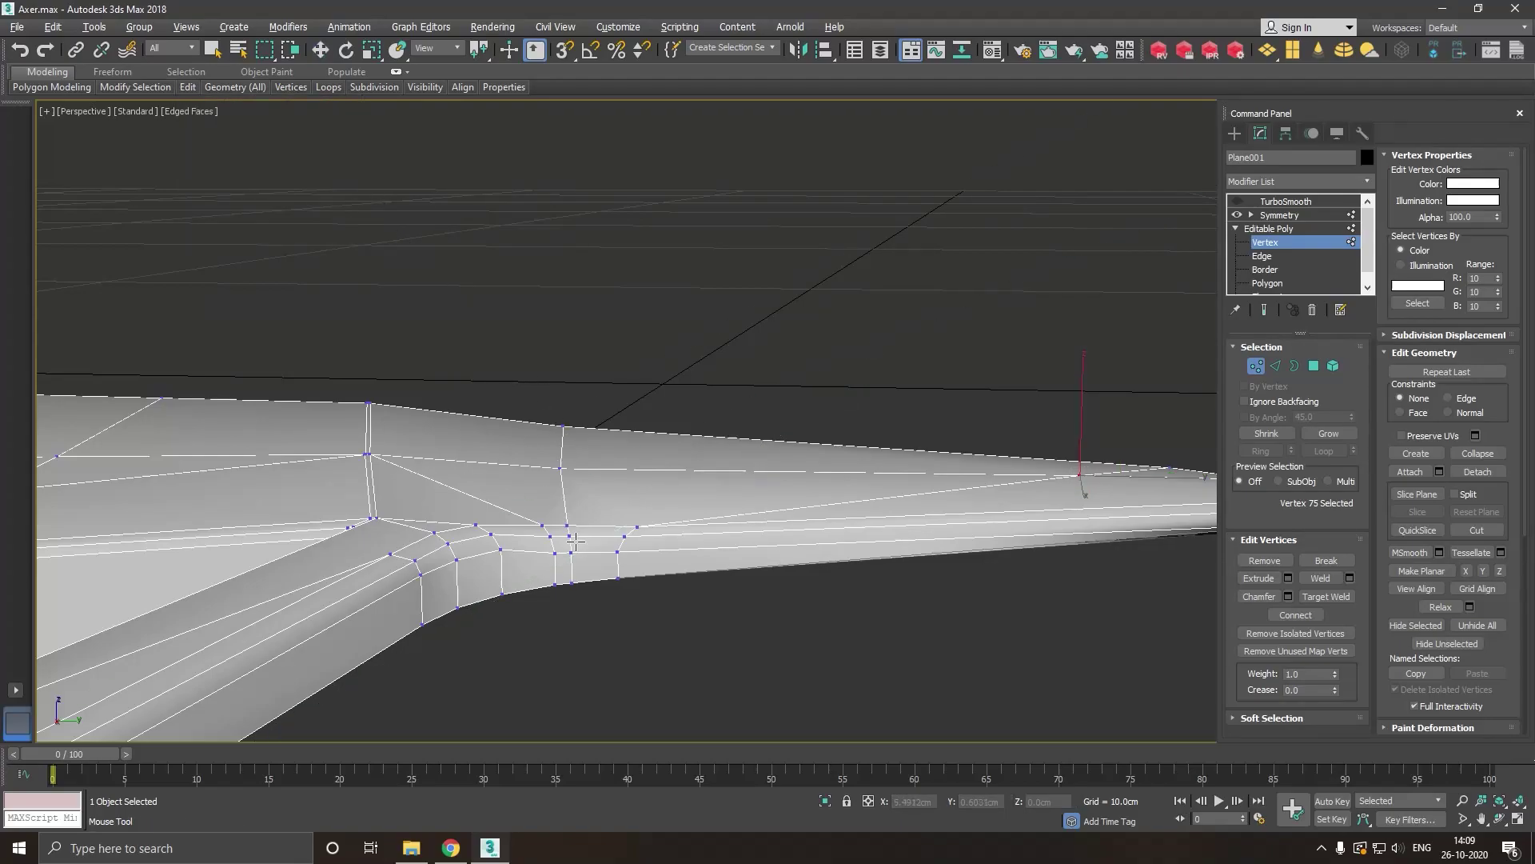
pyautogui.scroll(-3, 582, 512)
pyautogui.scroll(-1, 589, 510)
pyautogui.scroll(1, 589, 512)
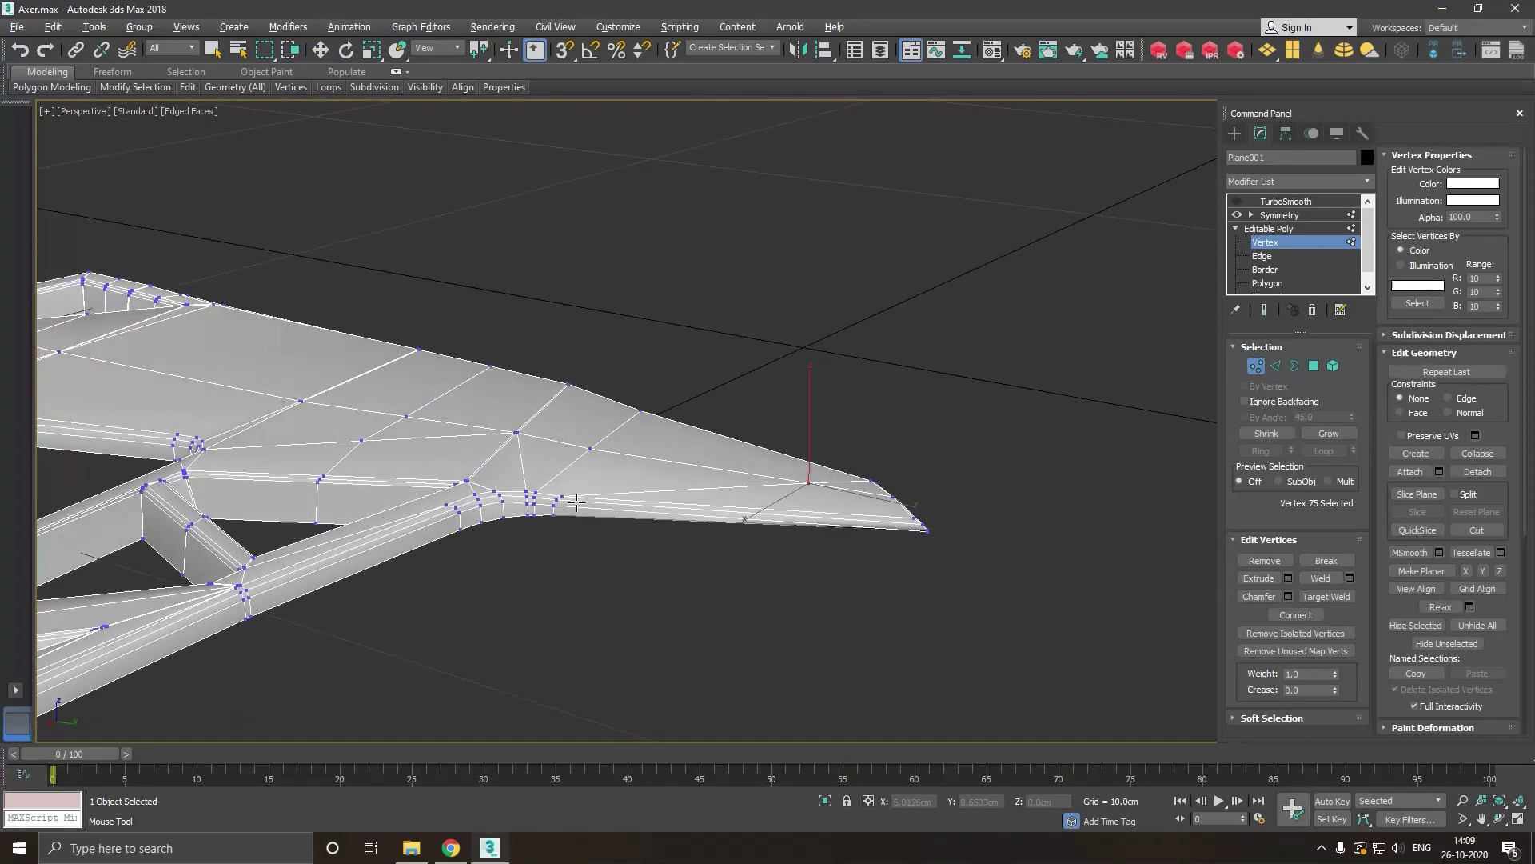
pyautogui.scroll(2, 579, 524)
pyautogui.scroll(-2, 574, 558)
pyautogui.scroll(-1, 574, 557)
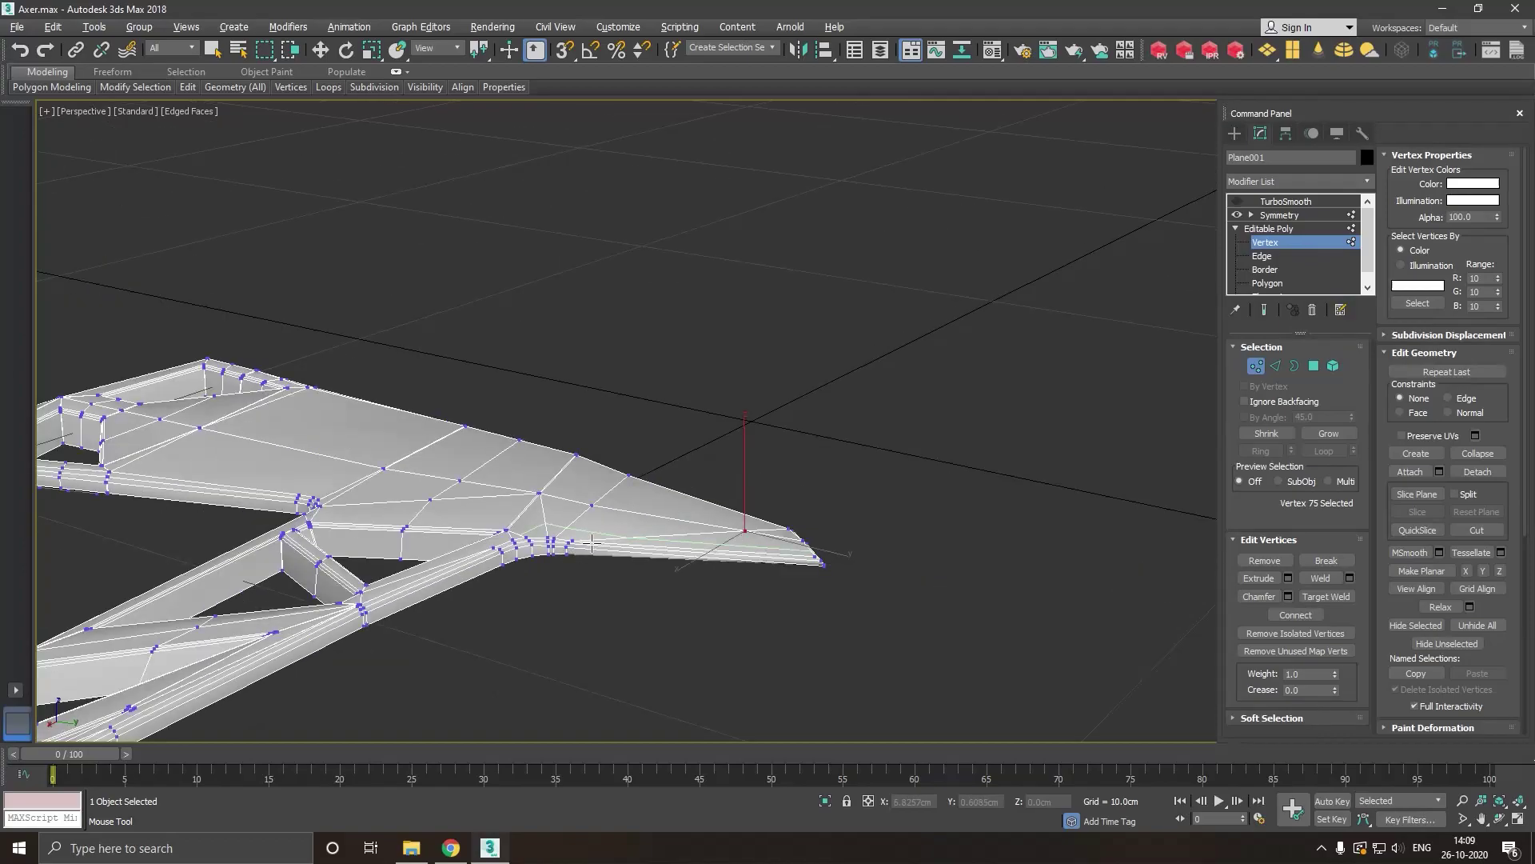
pyautogui.scroll(-1, 584, 547)
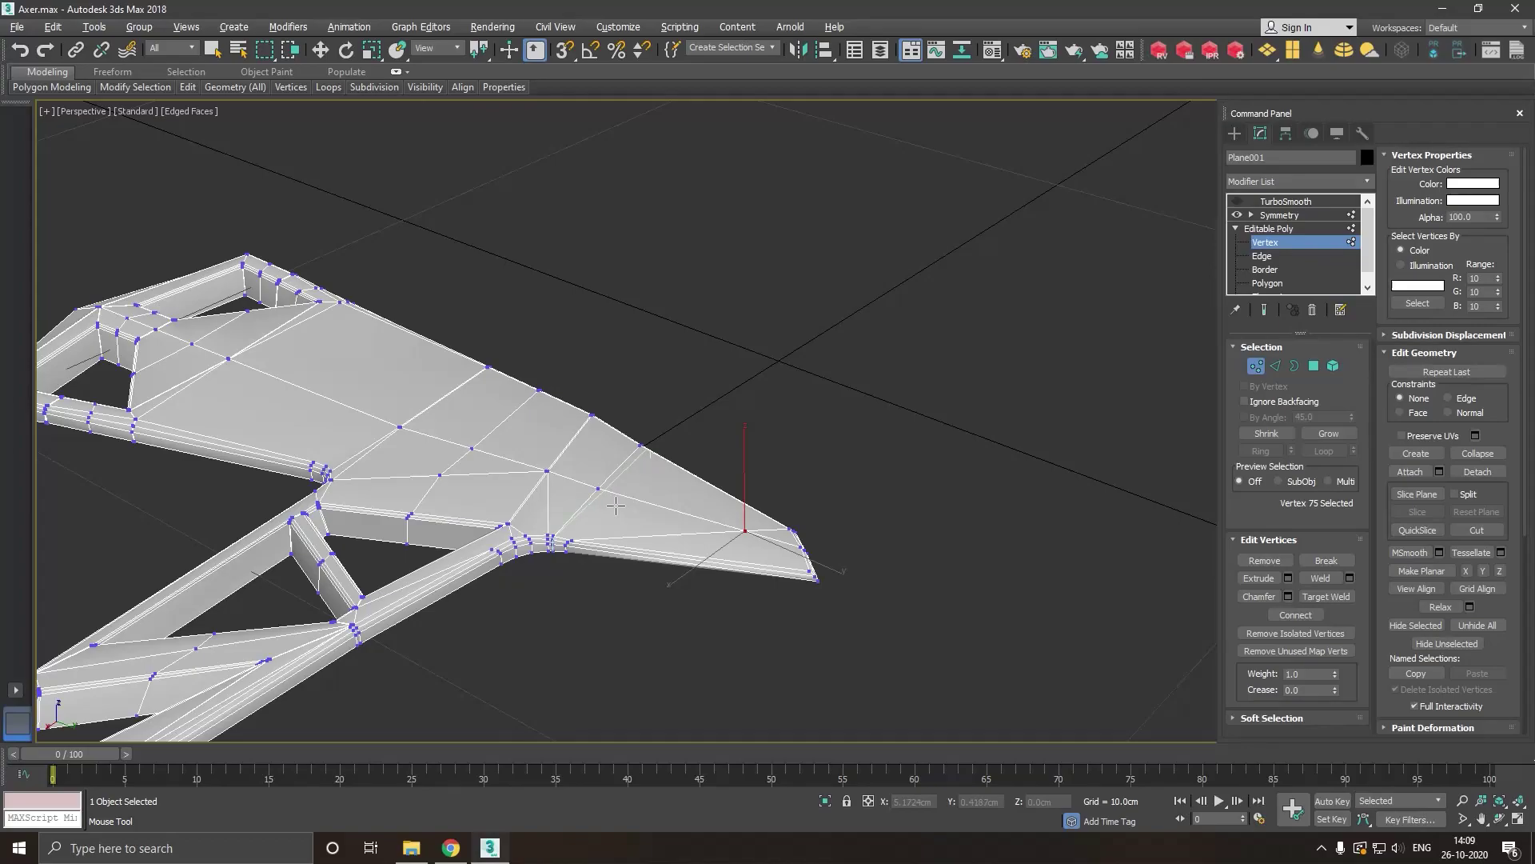
pyautogui.click(600, 489)
pyautogui.press('w')
pyautogui.click(847, 496)
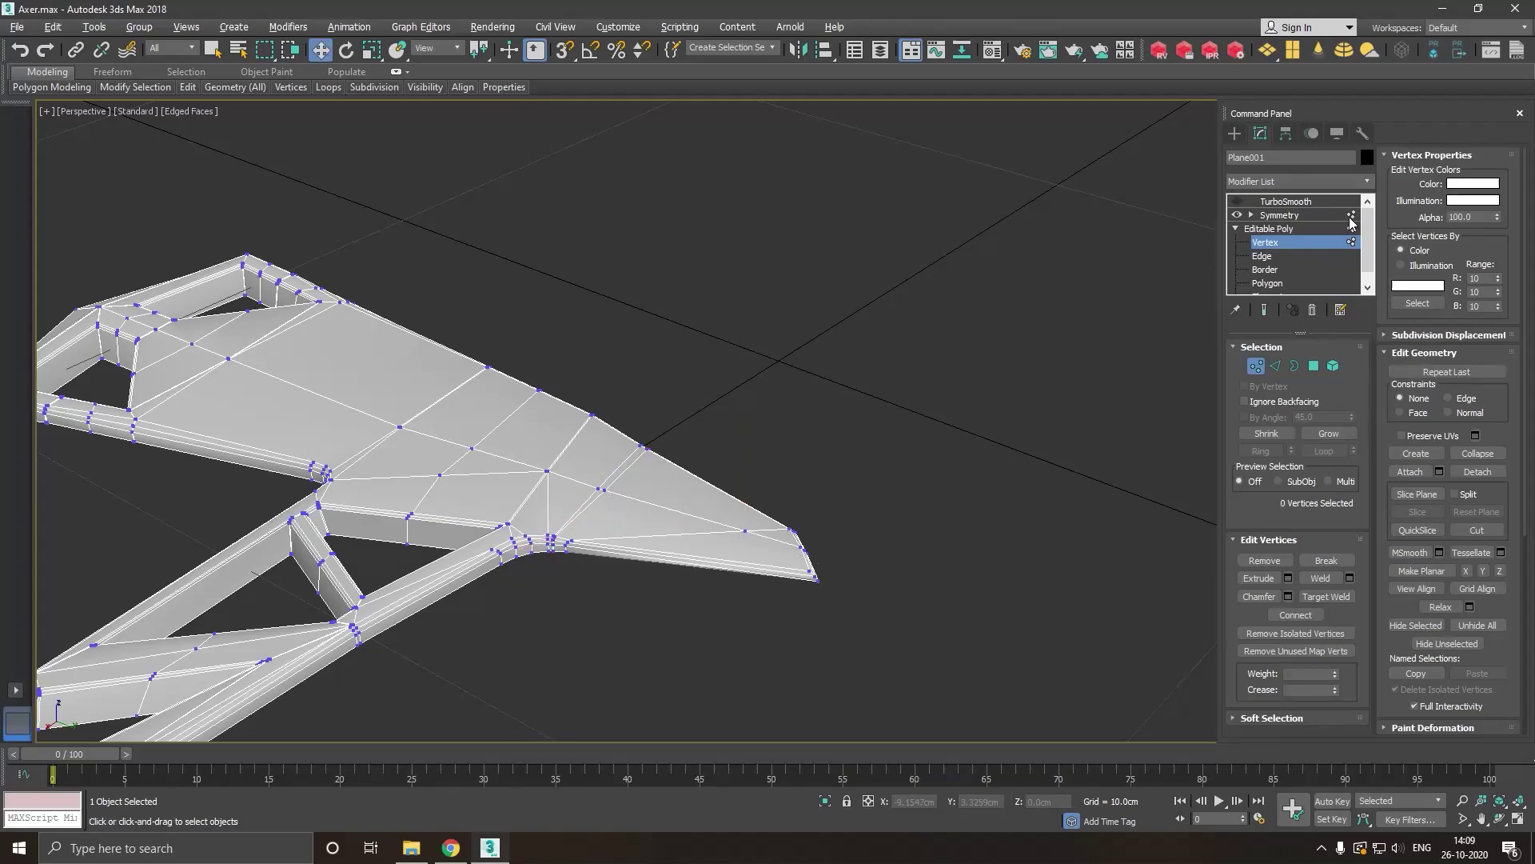
# Exit Vertex level, deselect to view the smoothed blade tip, then reselect the axe.
pyautogui.click(1280, 229)
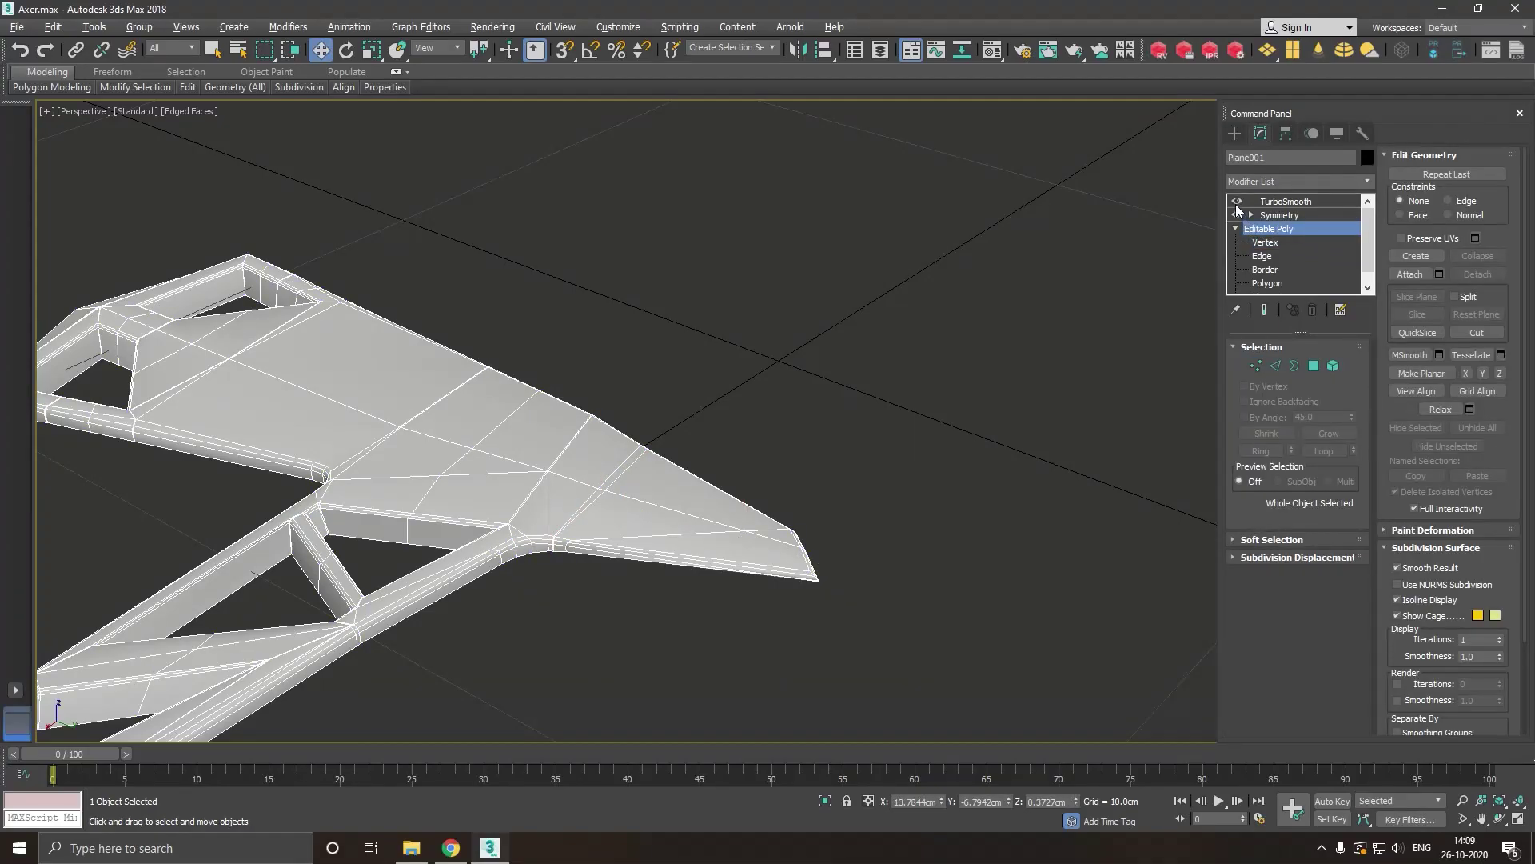
pyautogui.click(984, 390)
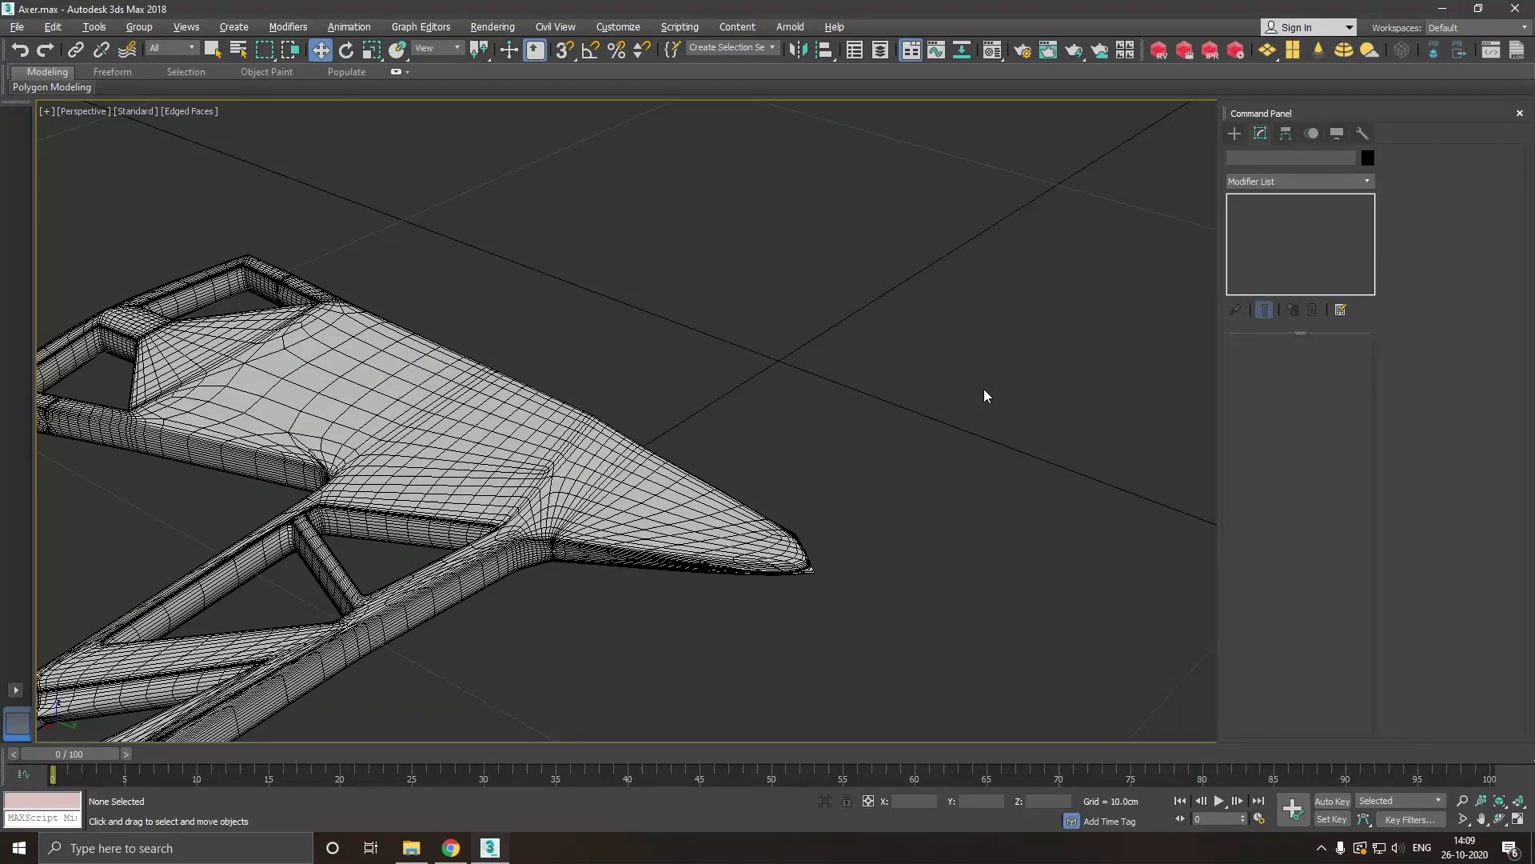
pyautogui.moveTo(773, 540); pyautogui.dragTo(909, 498, button='middle')
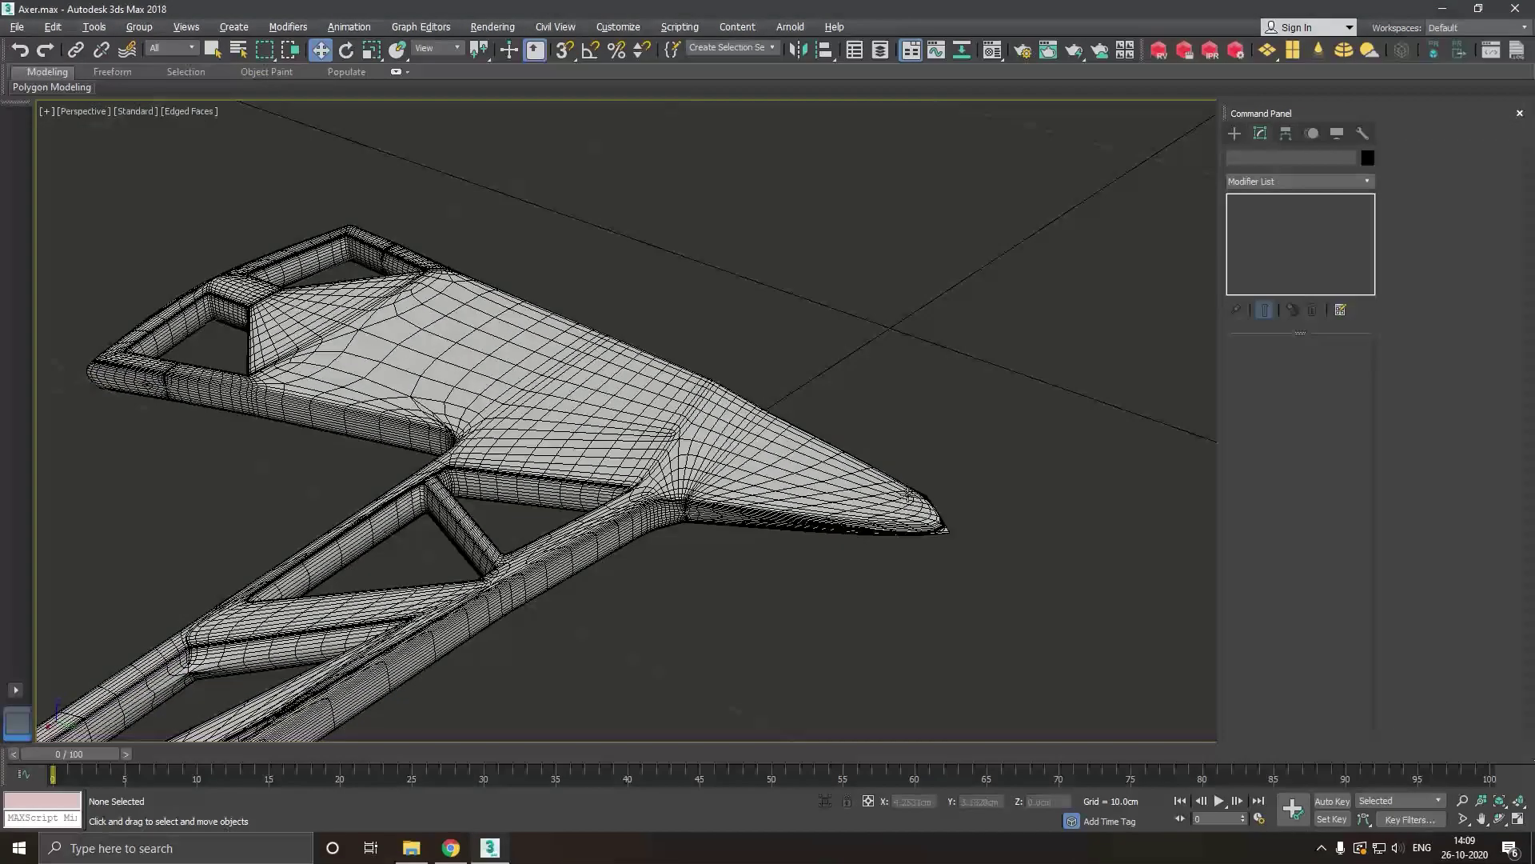
pyautogui.scroll(5, 938, 541)
pyautogui.click(944, 532)
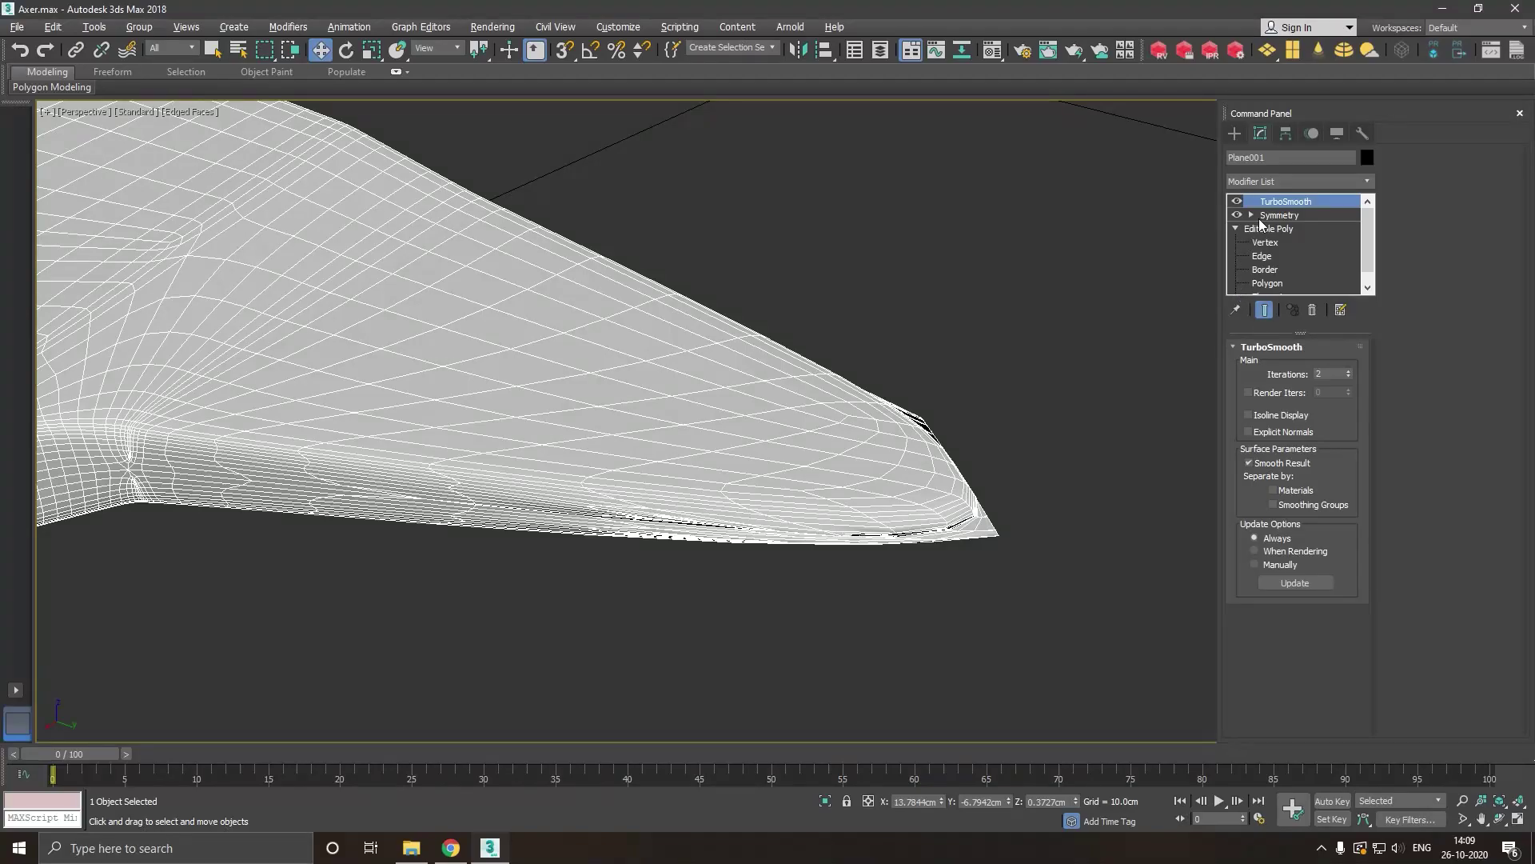
# Hide TurboSmooth and return to the base Editable Poly, zoomed in on the blade tip.
pyautogui.click(1238, 201)
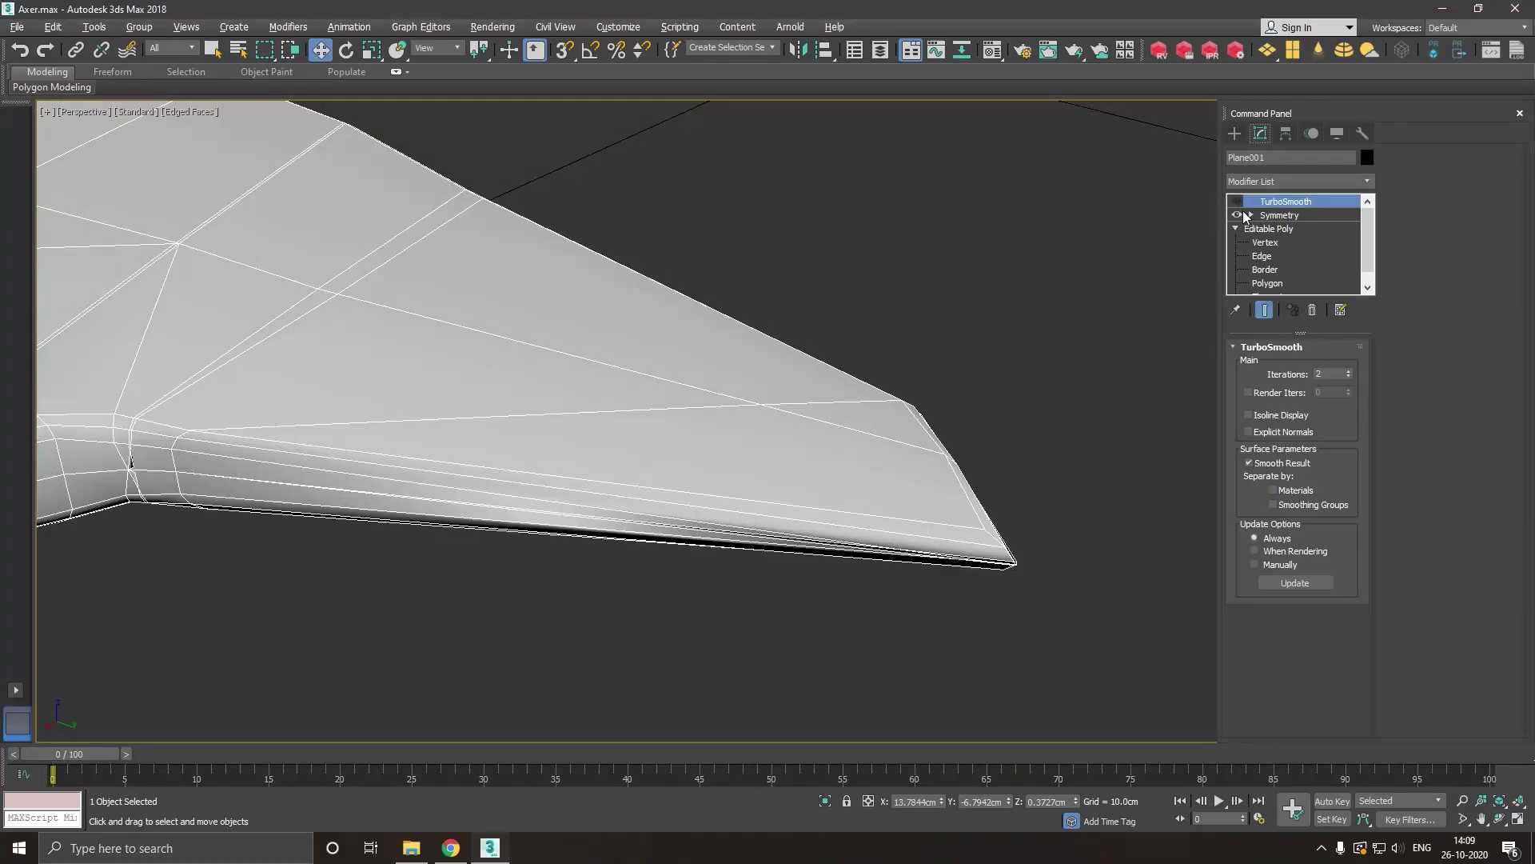
pyautogui.click(1273, 232)
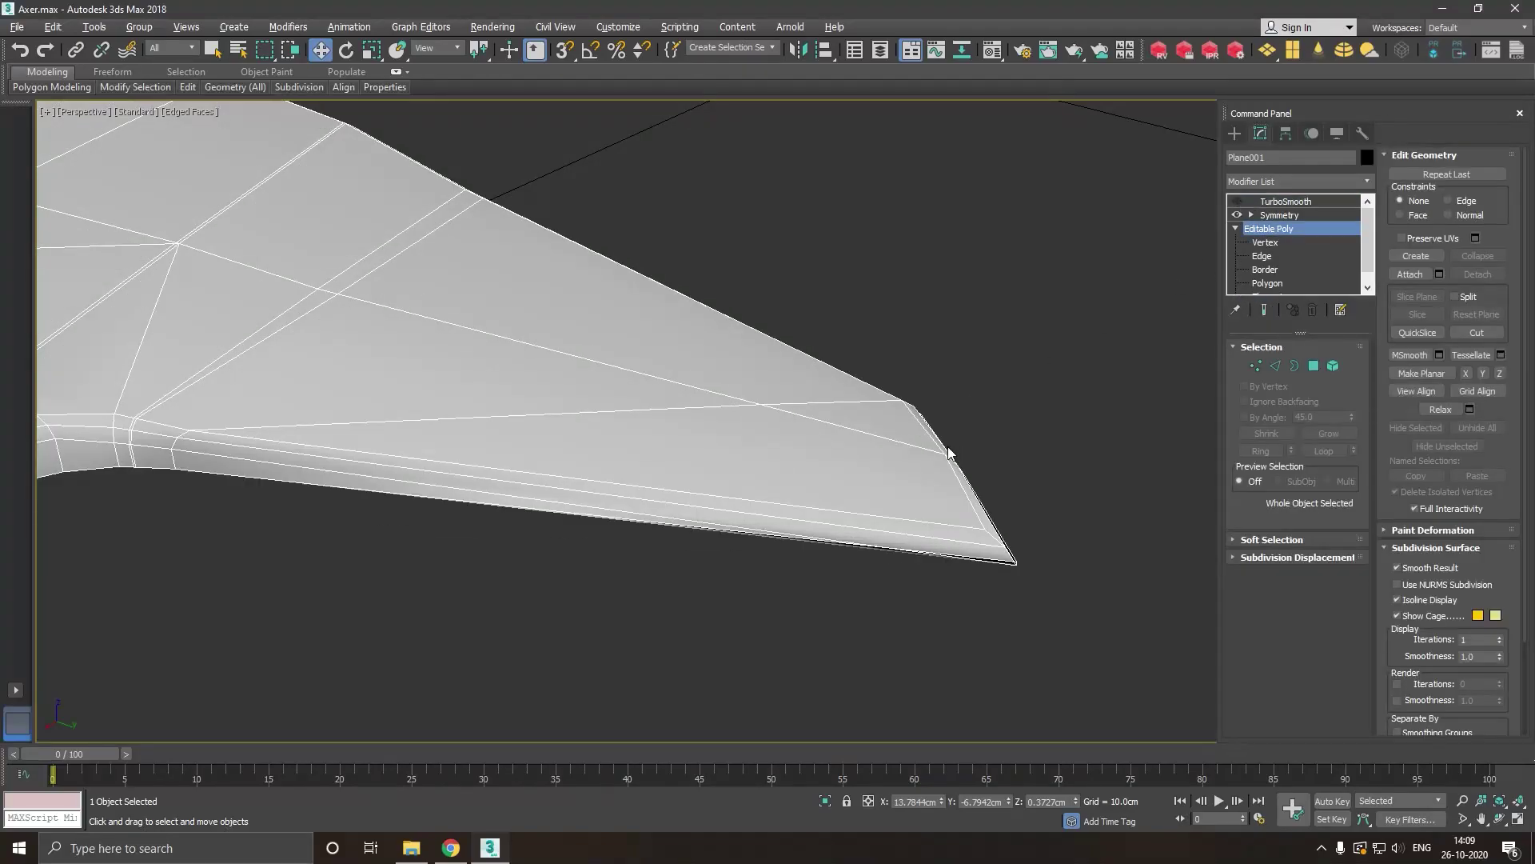
pyautogui.click(1257, 366)
pyautogui.click(985, 529)
pyautogui.moveTo(1009, 498)
pyautogui.keyDown('alt'); pyautogui.mouseDown(button='middle')
pyautogui.moveTo(1049, 592)
pyautogui.moveTo(1316, 348)
pyautogui.mouseUp(button='middle'); pyautogui.keyUp('alt')
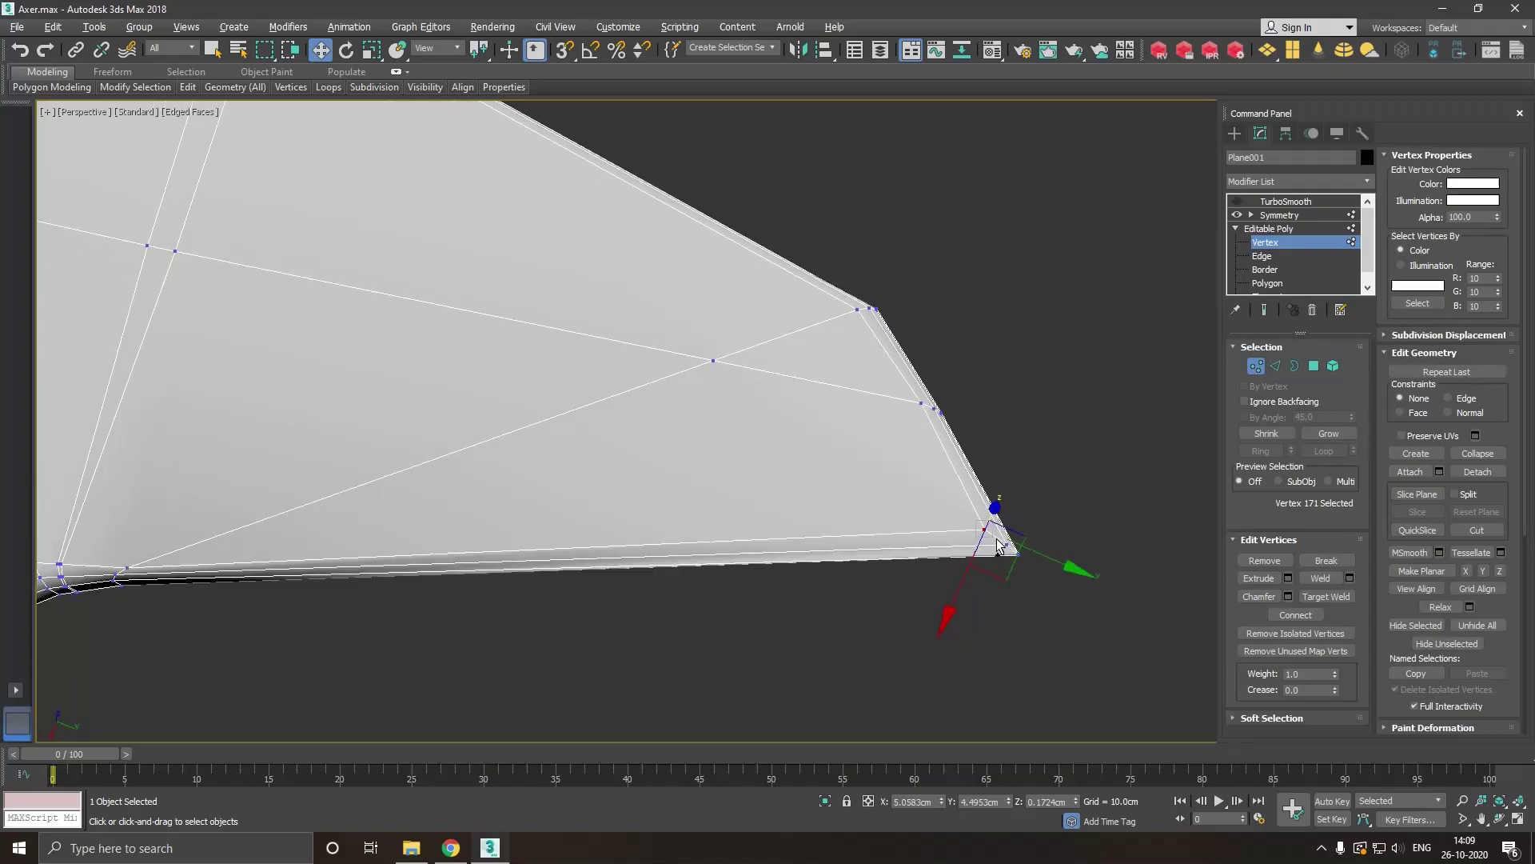
# Connect the blade-tip edges with 3 segments, pinch 97 and slide 0.
pyautogui.click(1277, 367)
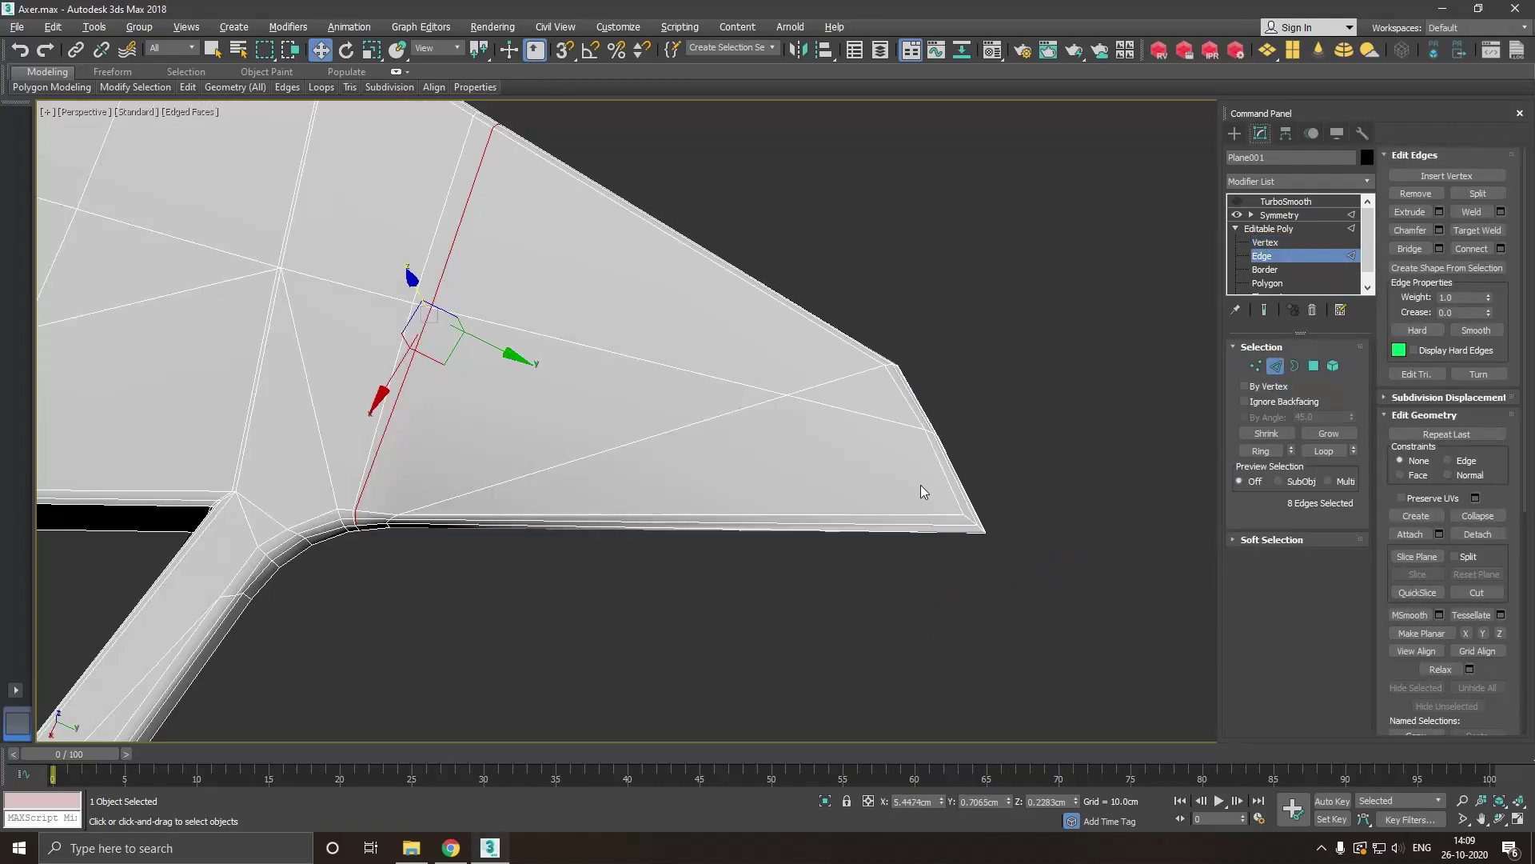
pyautogui.click(999, 403)
pyautogui.moveTo(860, 309); pyautogui.dragTo(870, 655)
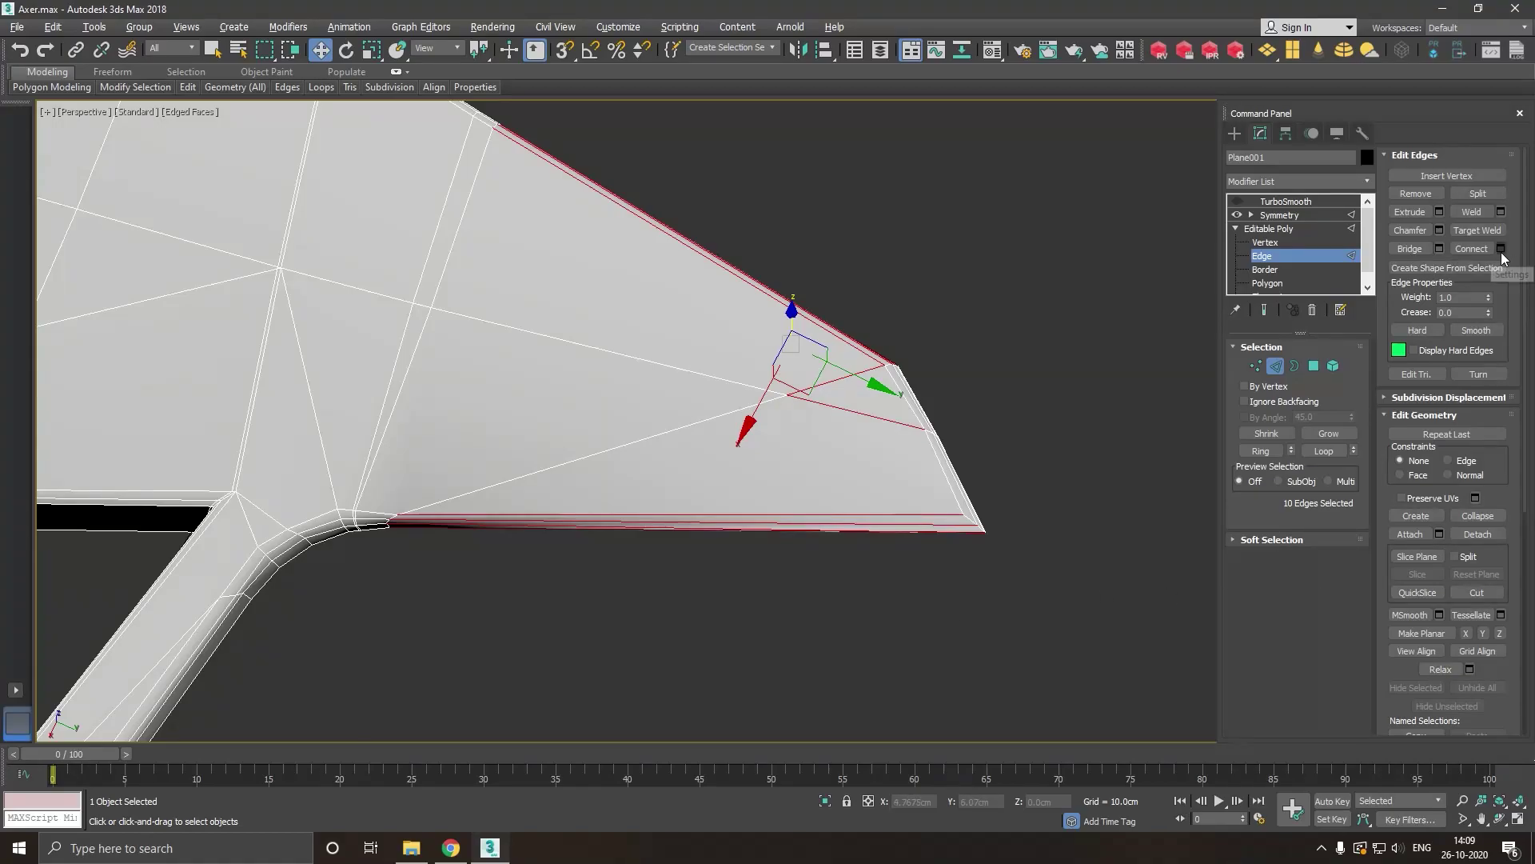
pyautogui.click(1501, 249)
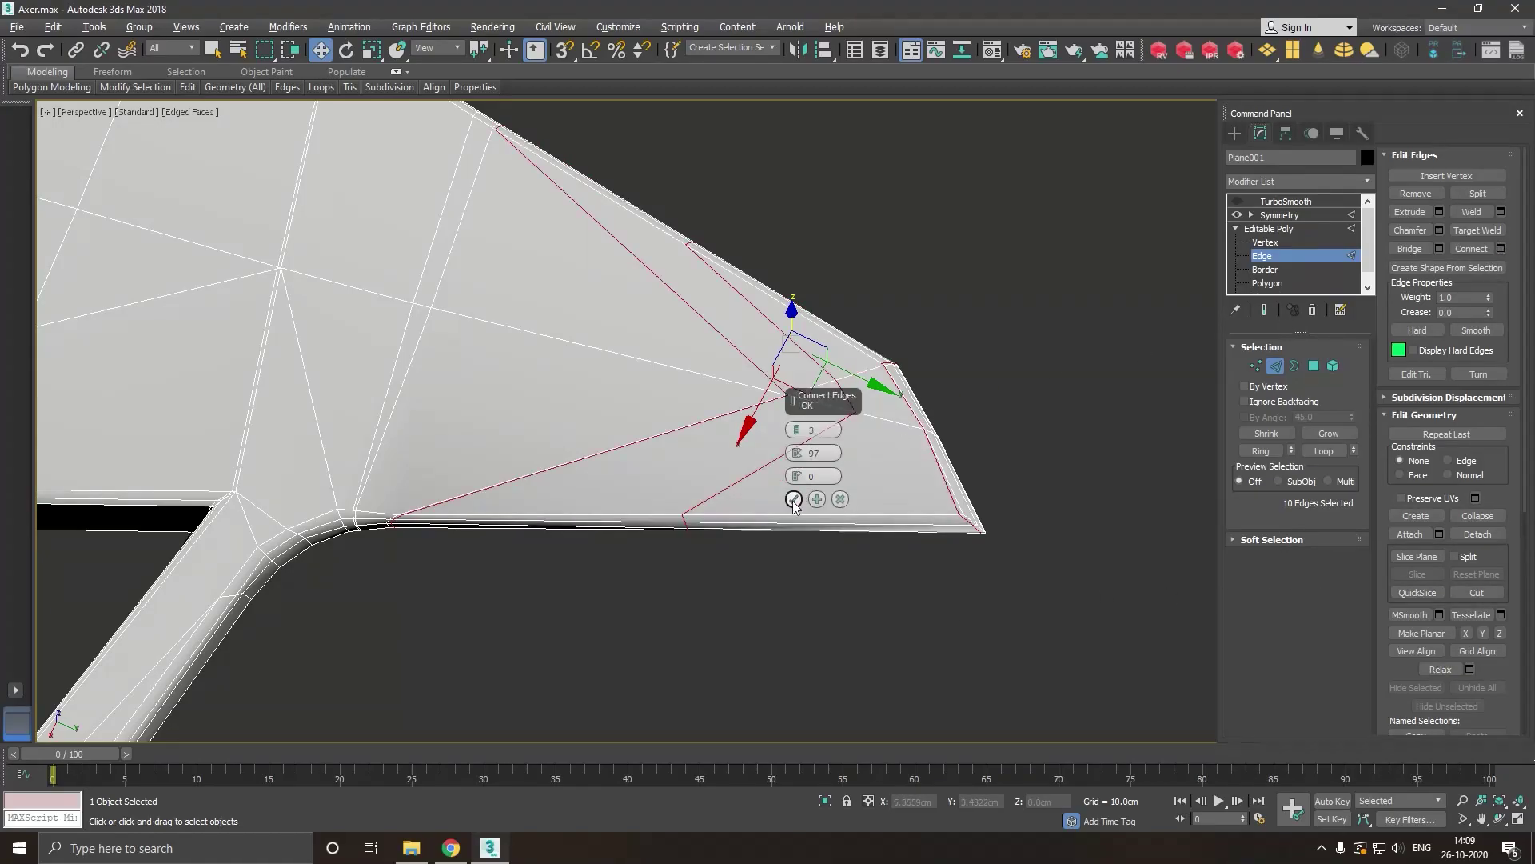
pyautogui.click(794, 499)
pyautogui.click(1263, 229)
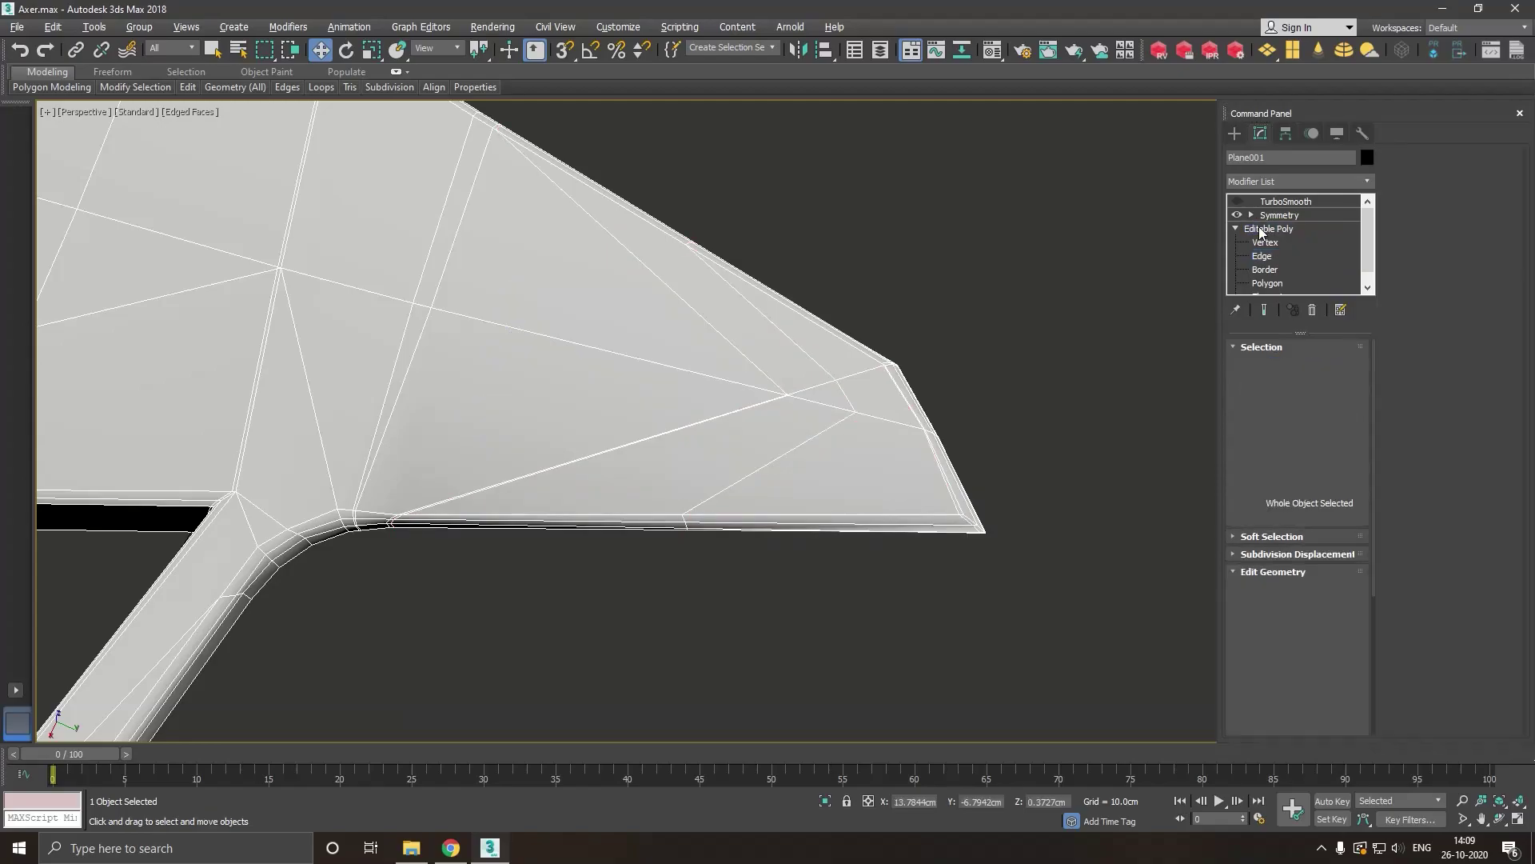
# Deselect the axe and zoom in on the smoothed handle-to-head junction.
pyautogui.click(1065, 299)
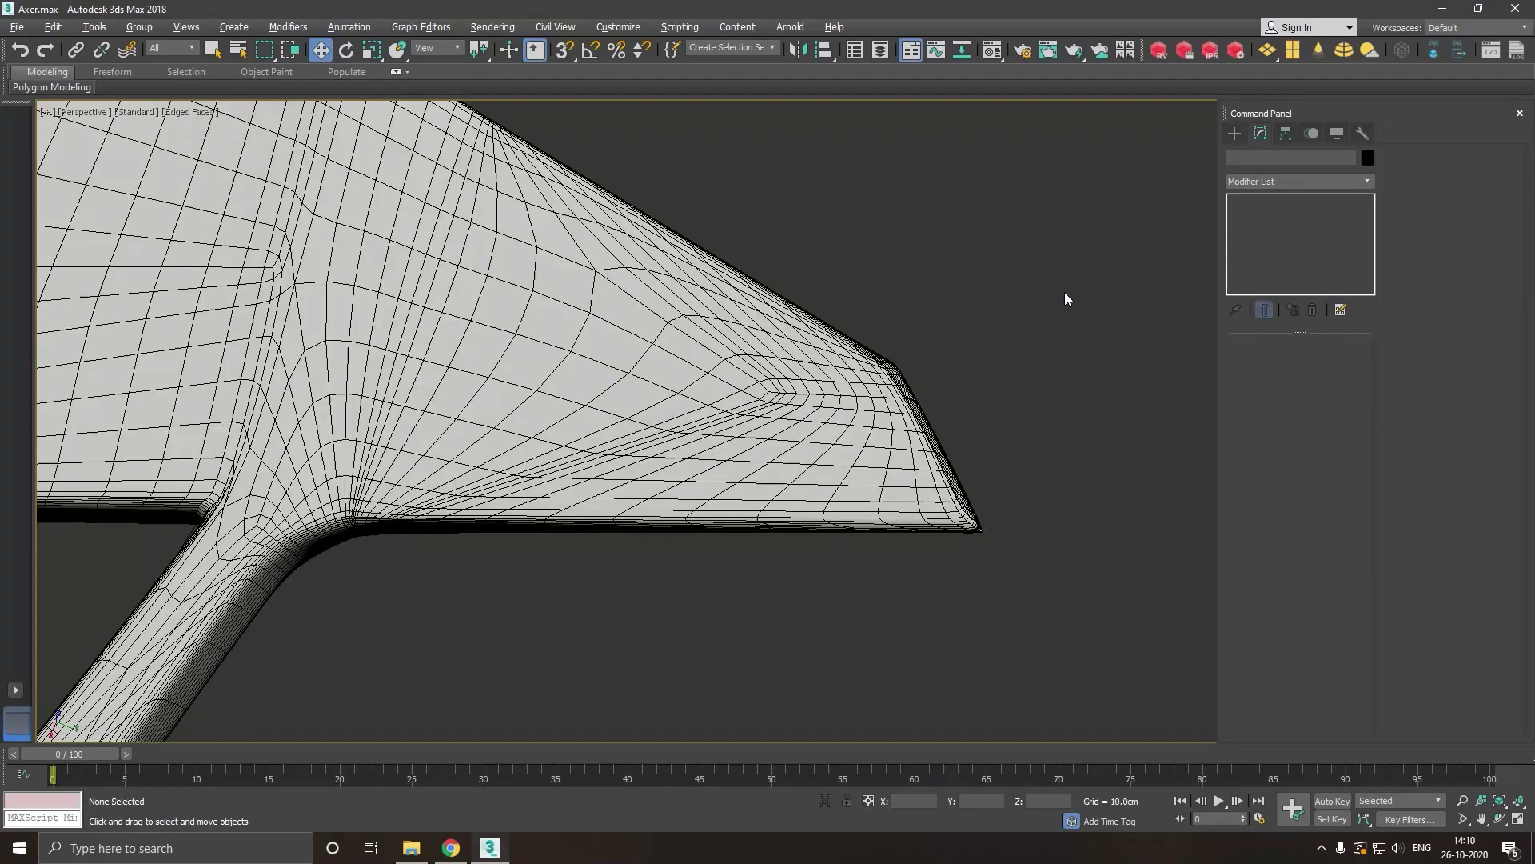
pyautogui.moveTo(1063, 299)
pyautogui.keyDown('alt'); pyautogui.mouseDown(button='middle')
pyautogui.moveTo(1019, 345)
pyautogui.moveTo(880, 306)
pyautogui.moveTo(982, 385)
pyautogui.mouseUp(button='middle'); pyautogui.keyUp('alt')
pyautogui.scroll(-1, 1019, 348)
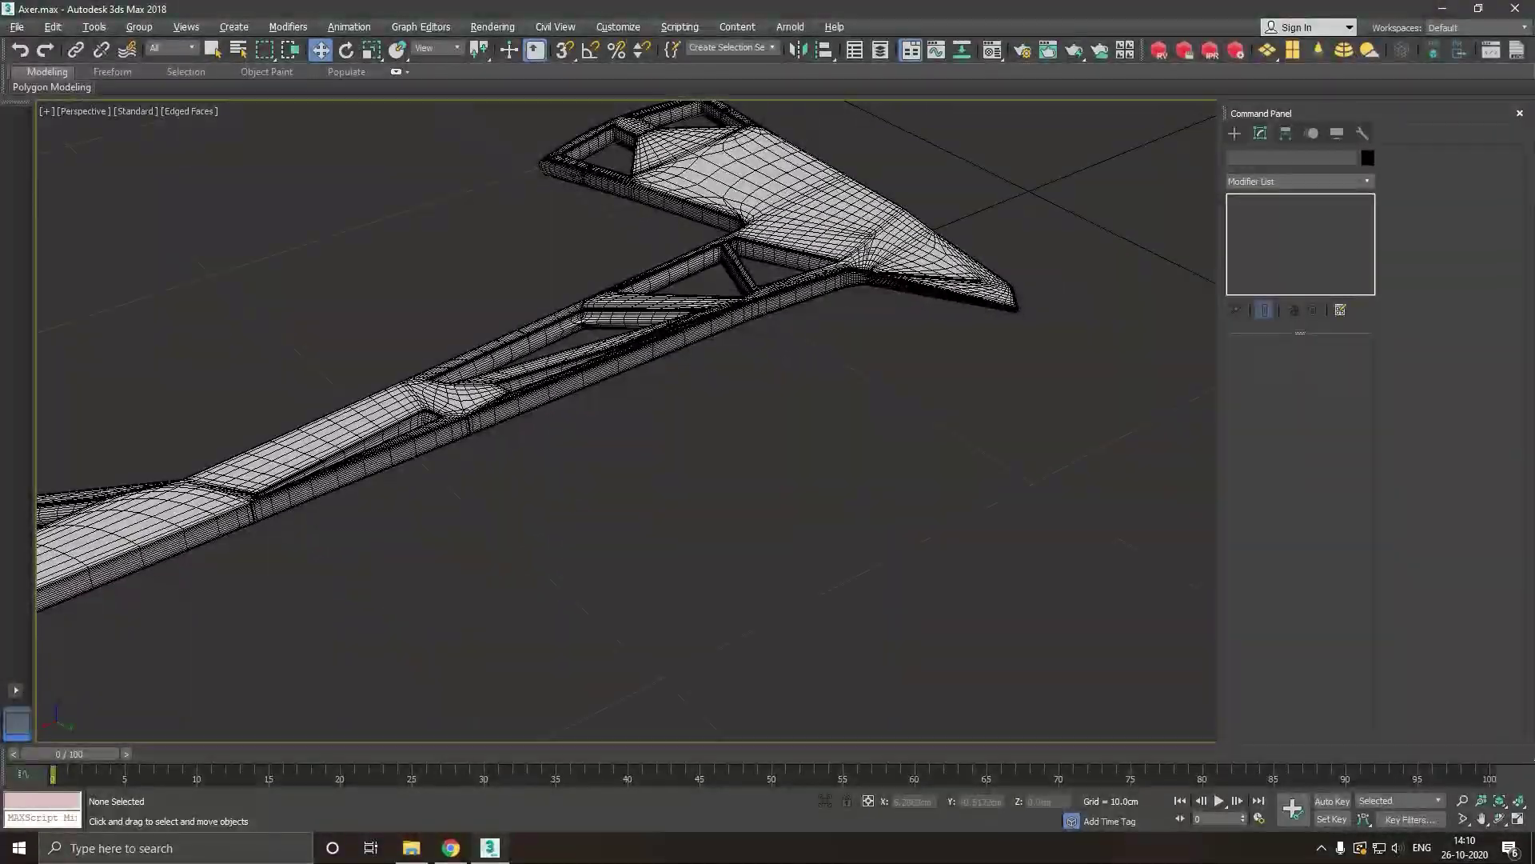
pyautogui.scroll(3, 864, 254)
pyautogui.scroll(3, 910, 296)
pyautogui.scroll(2, 890, 330)
pyautogui.scroll(2, 890, 330)
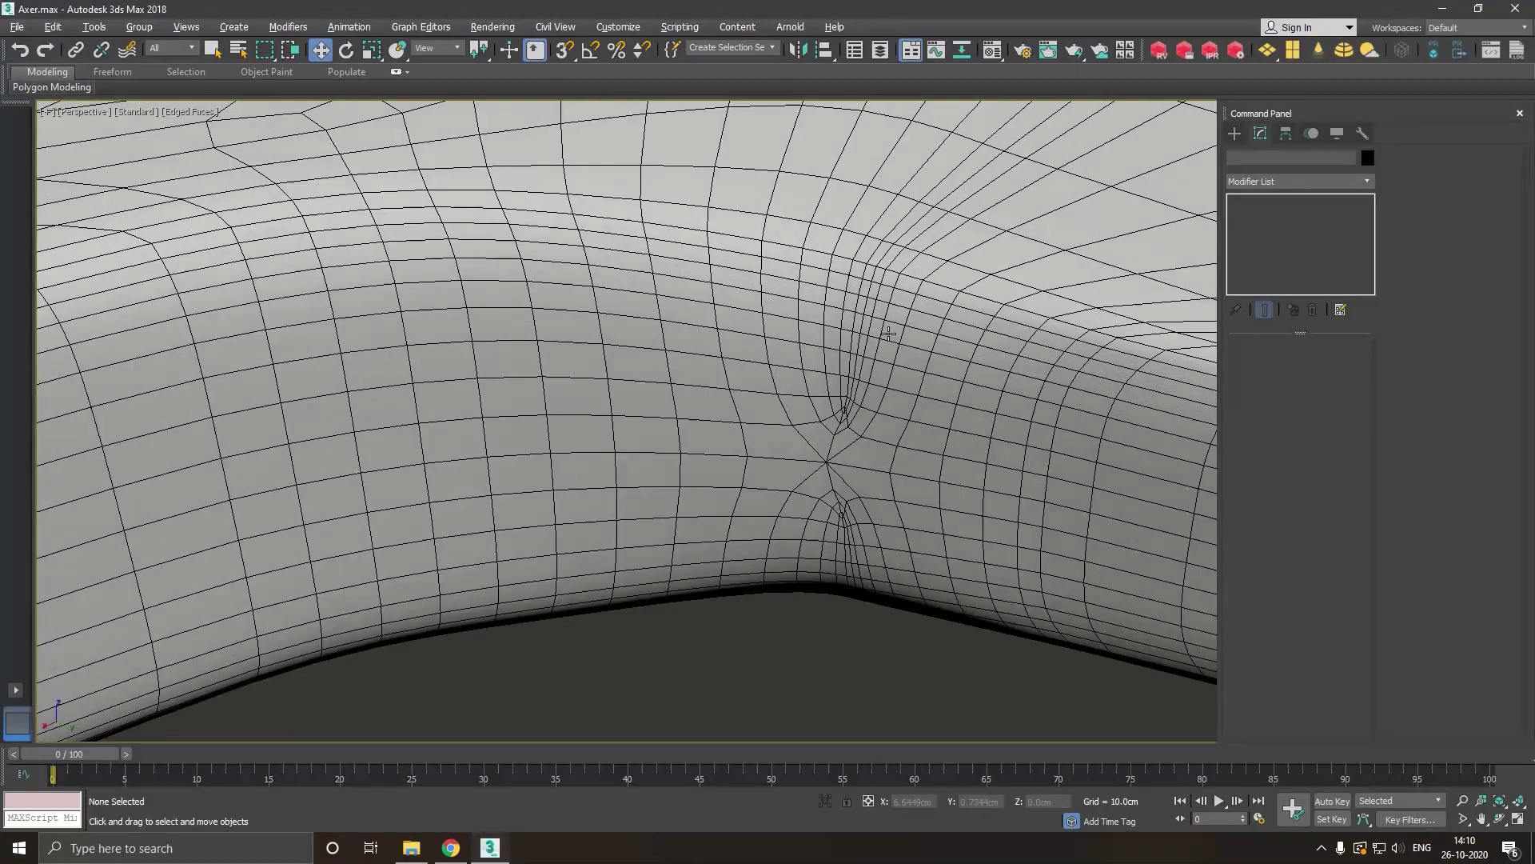
# Reselect the axe, check Symmetry, turn off Show End Result, and return to Editable Poly vertices.
pyautogui.click(888, 332)
pyautogui.click(1261, 248)
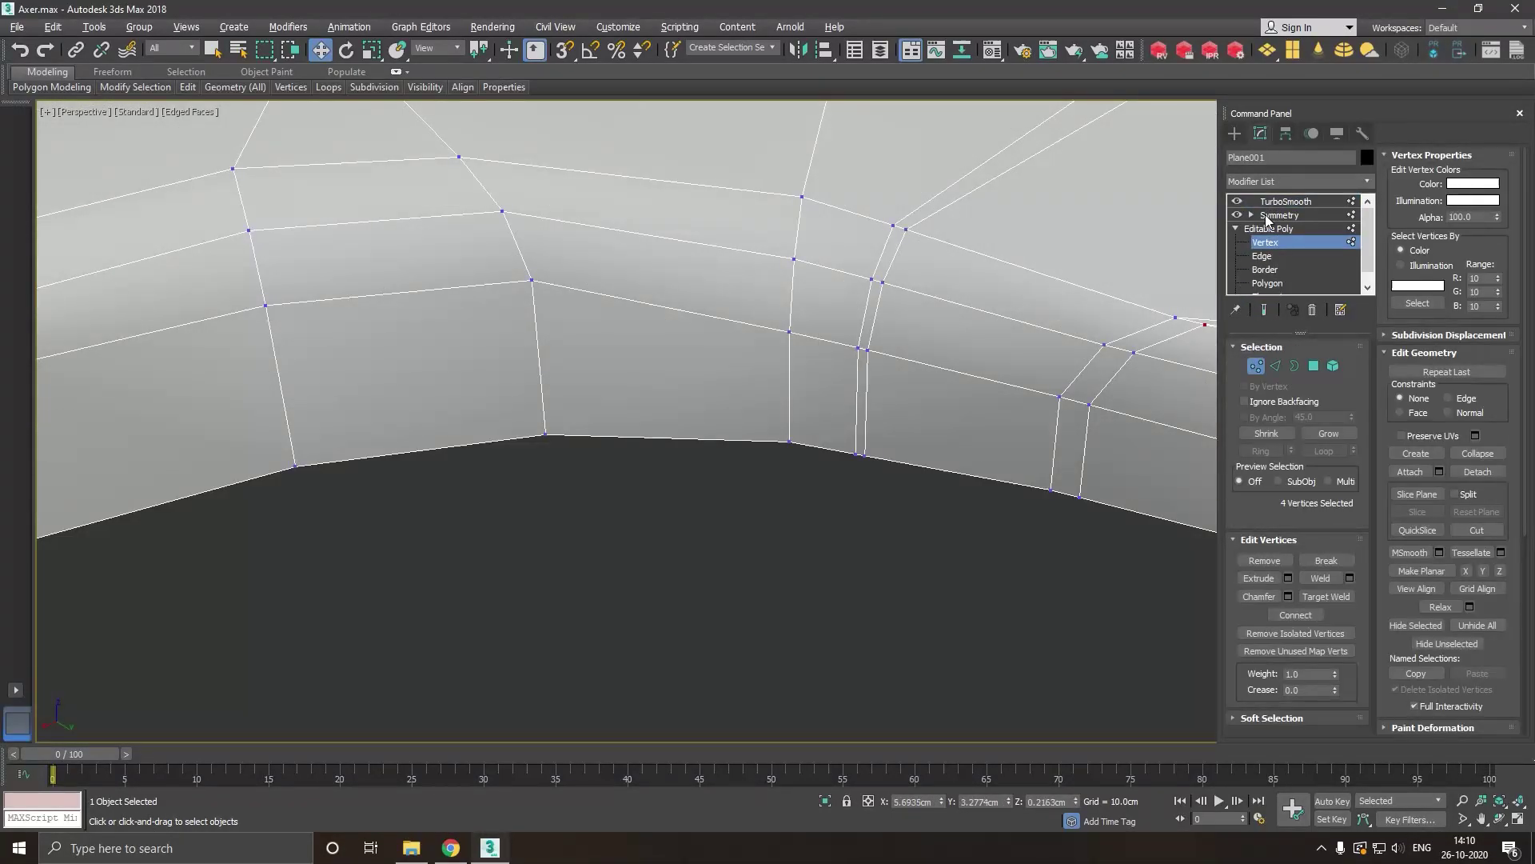
pyautogui.click(1271, 226)
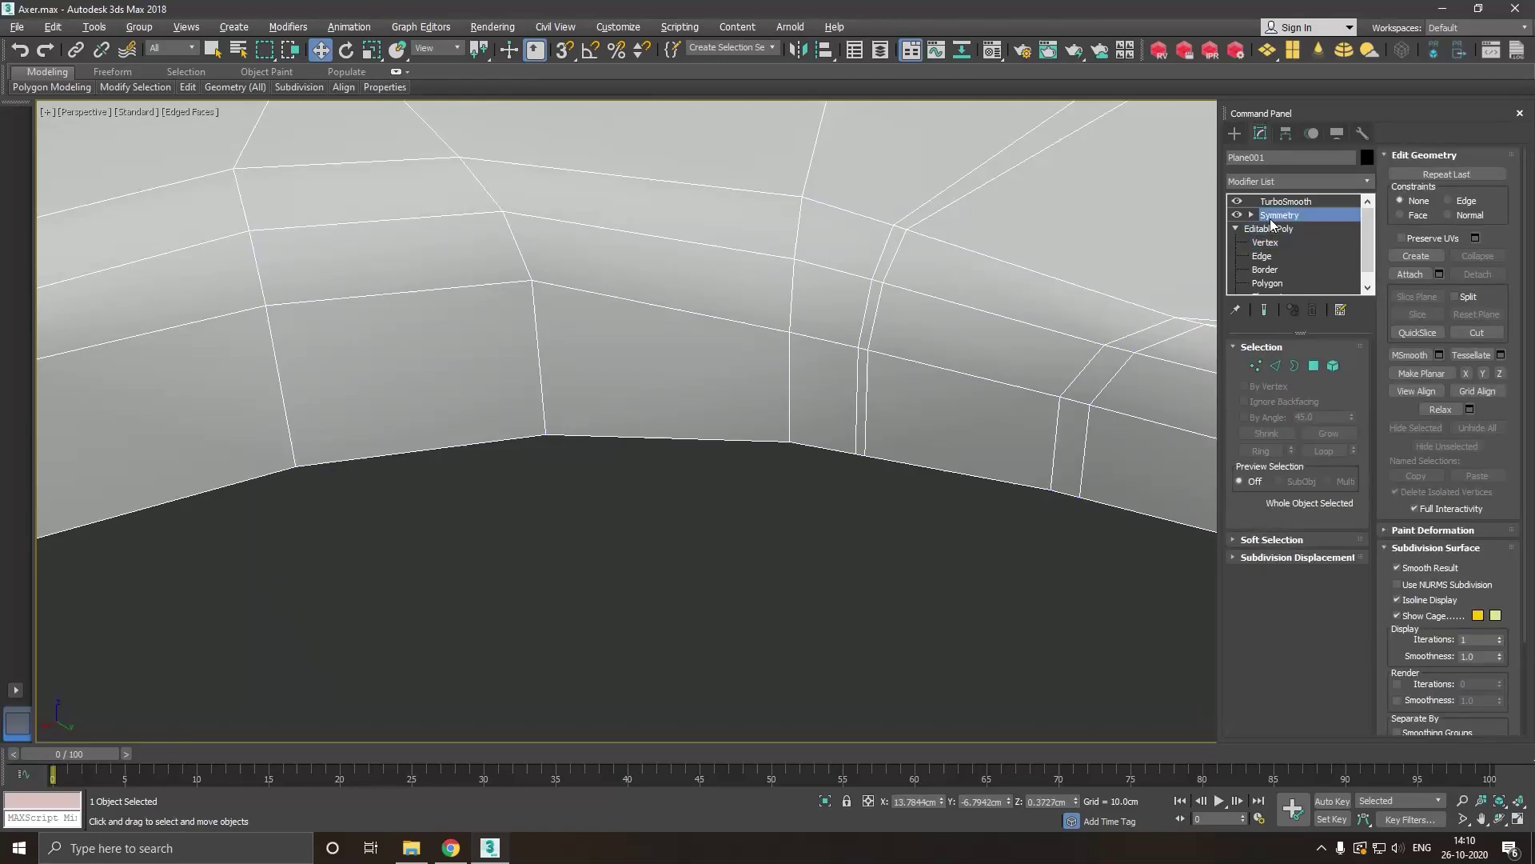
pyautogui.click(1264, 311)
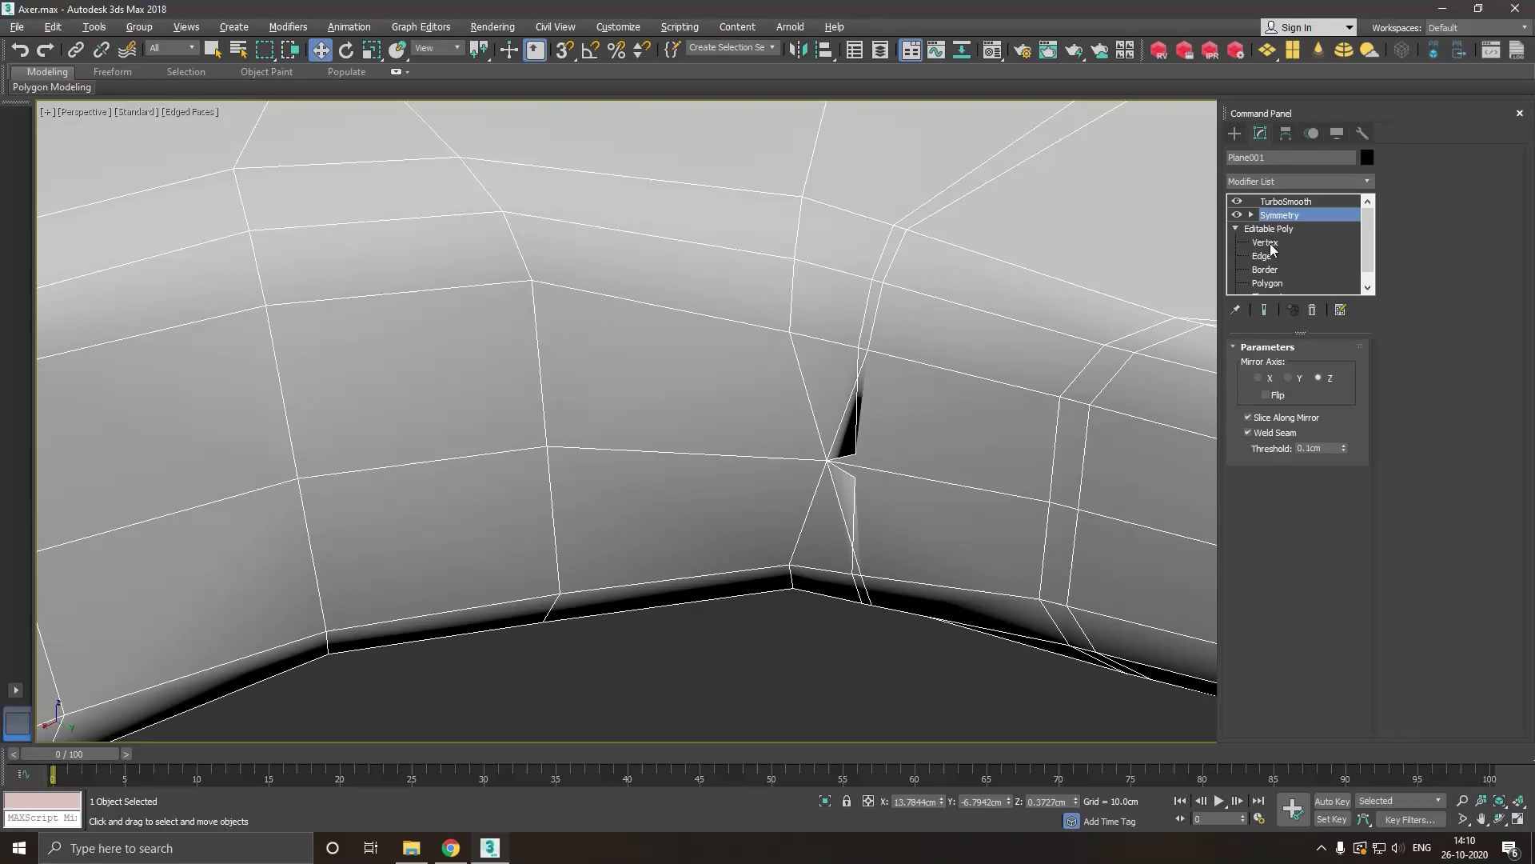
pyautogui.click(1267, 242)
# Raise the two spike vertices along Z to close the dark gap.
pyautogui.click(1237, 202)
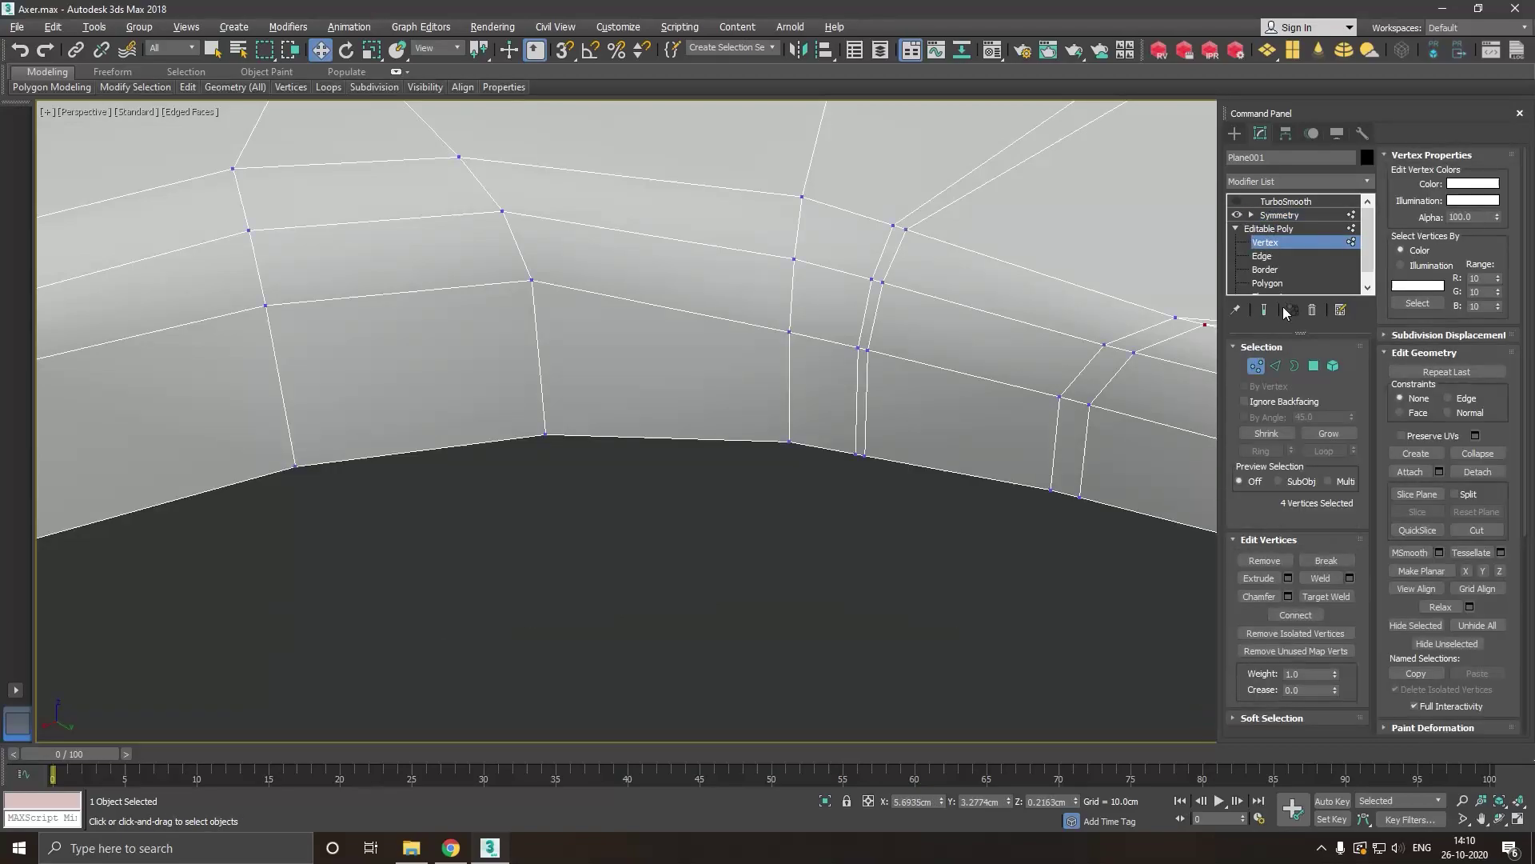
pyautogui.click(1263, 310)
pyautogui.click(885, 470)
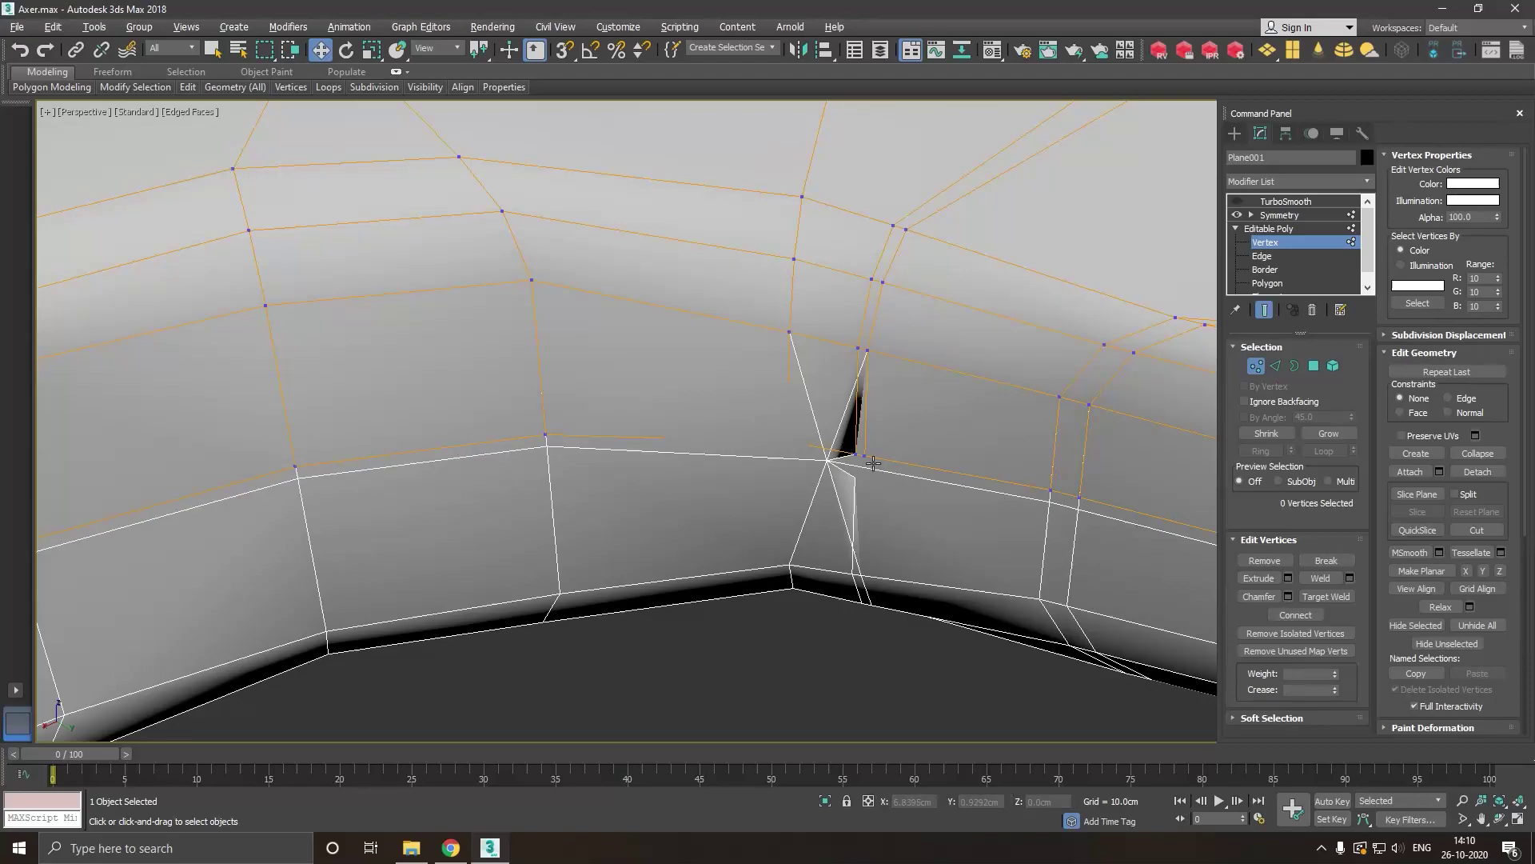
pyautogui.click(874, 464)
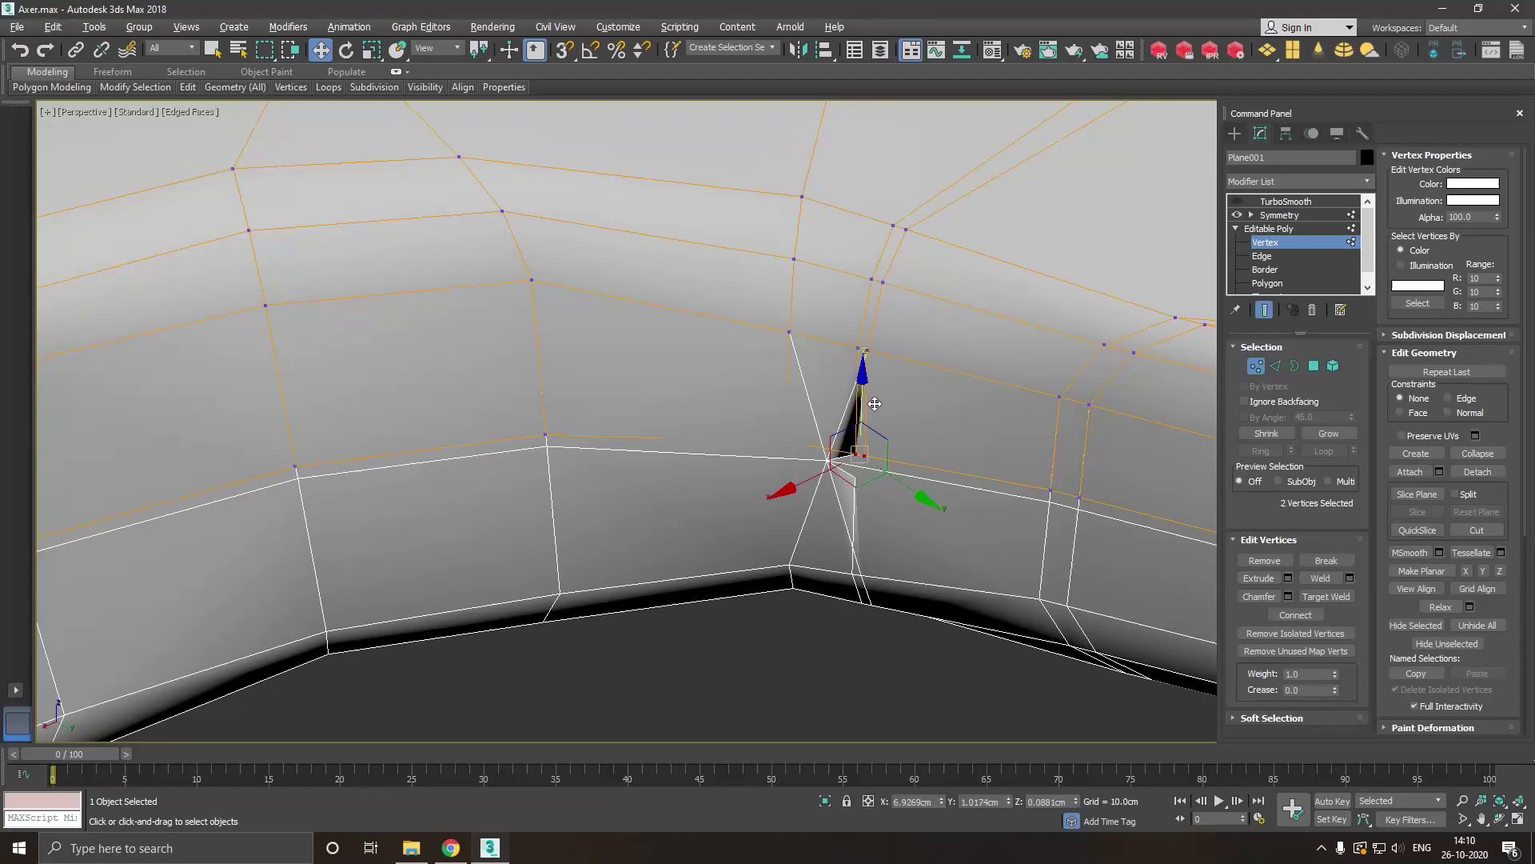
pyautogui.moveTo(874, 401); pyautogui.dragTo(867, 383)
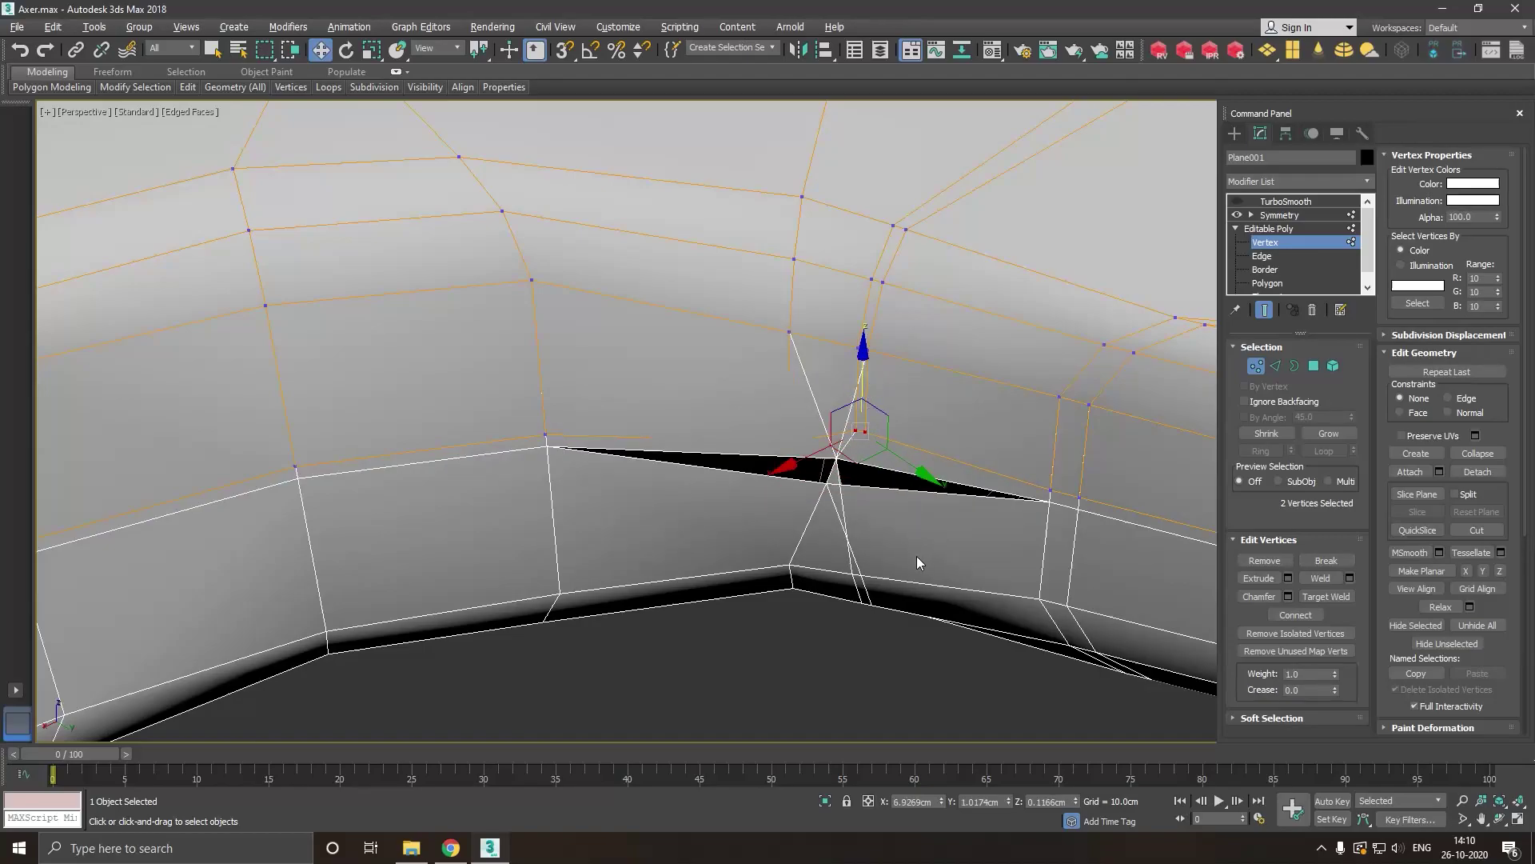
pyautogui.moveTo(916, 555)
pyautogui.keyDown('alt'); pyautogui.mouseDown(button='middle')
pyautogui.moveTo(950, 534)
pyautogui.moveTo(980, 474)
pyautogui.moveTo(985, 540)
pyautogui.moveTo(880, 390)
pyautogui.mouseUp(button='middle'); pyautogui.keyUp('alt')
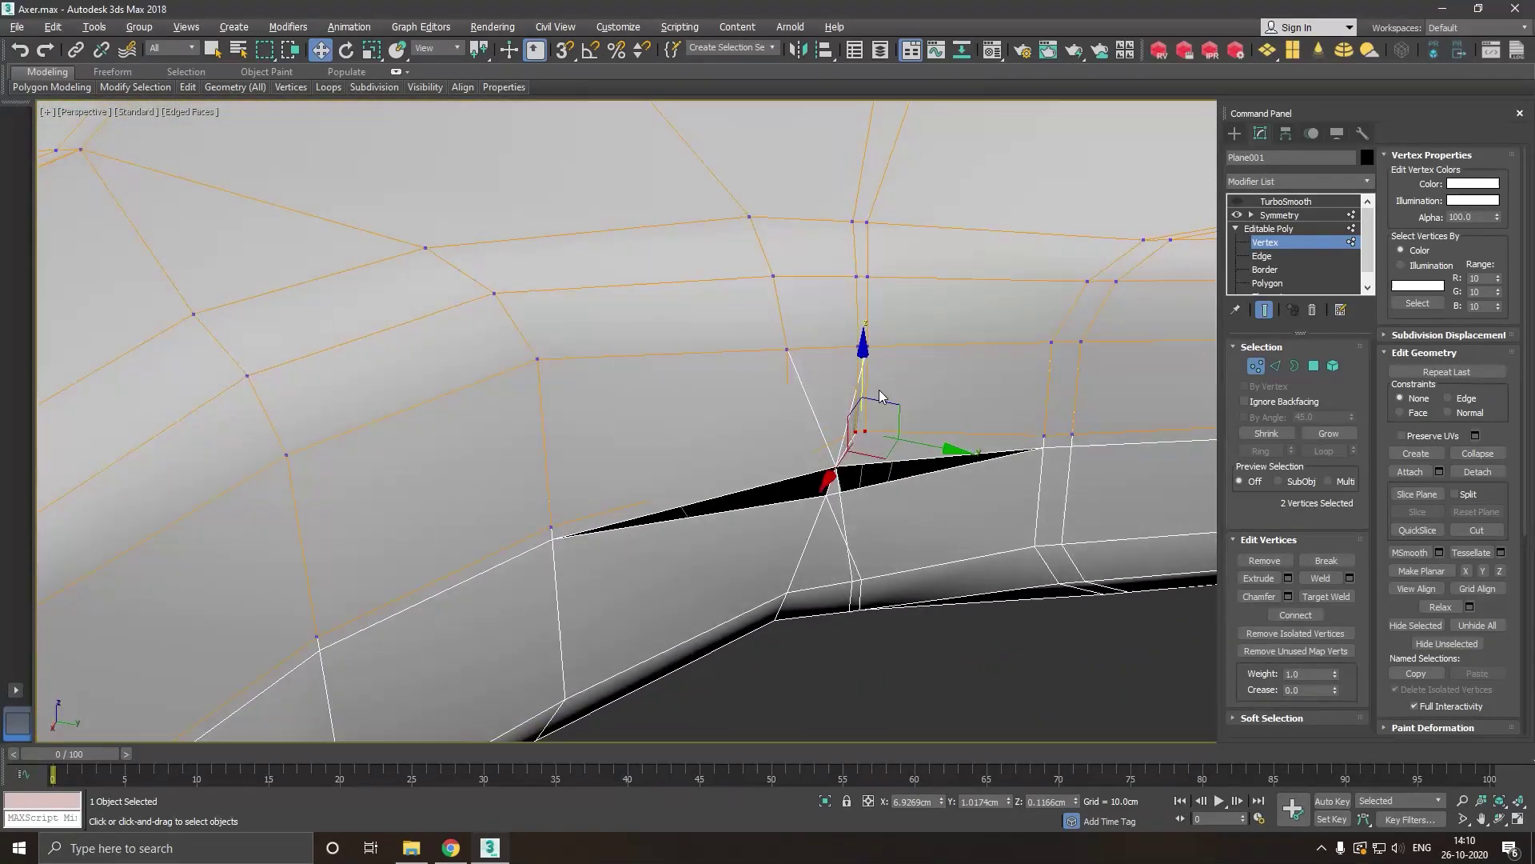
pyautogui.click(791, 472)
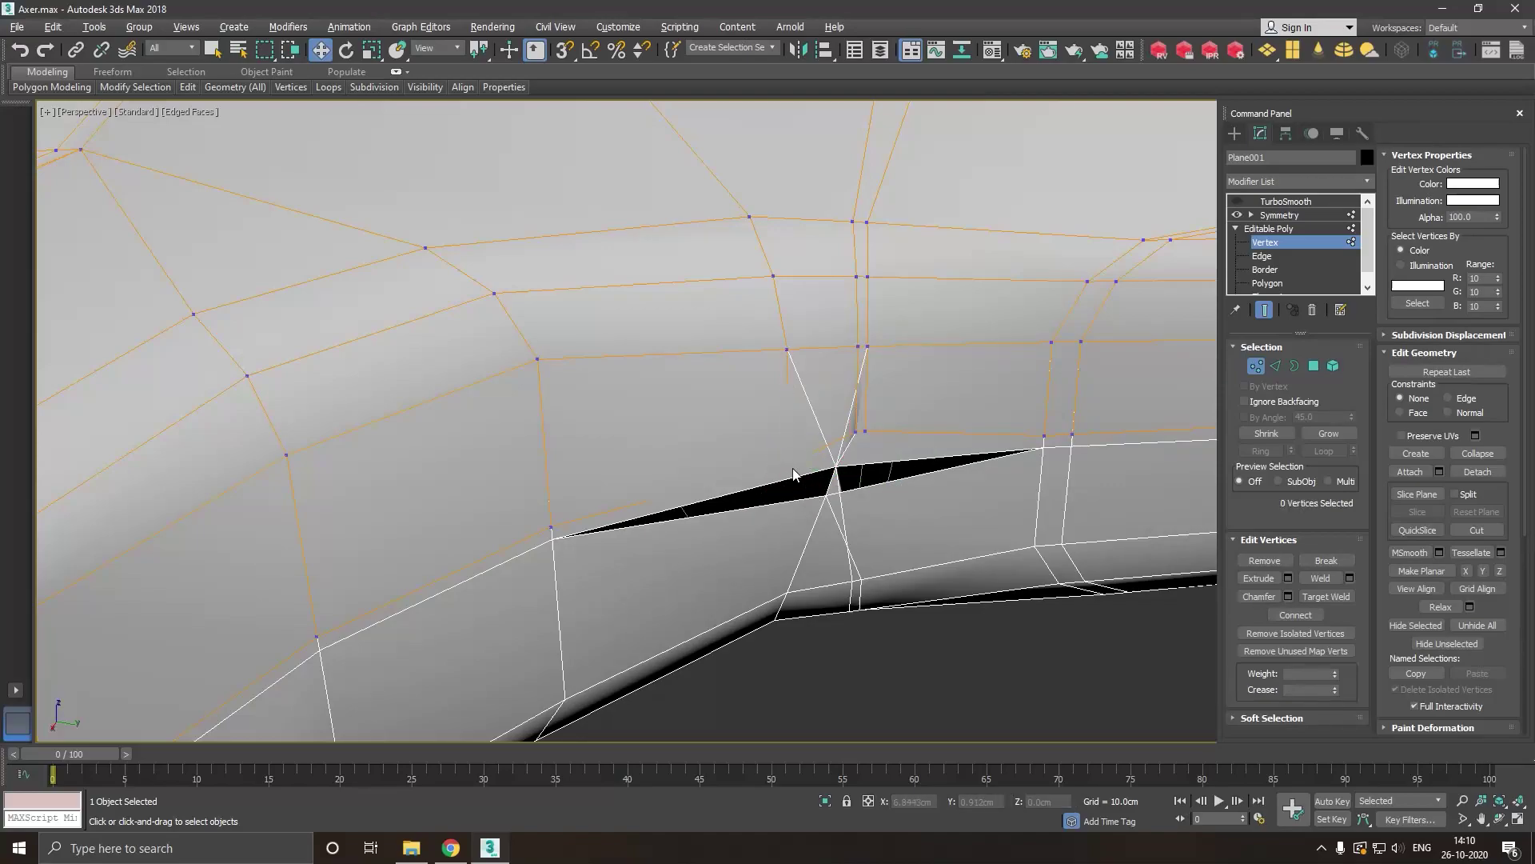
# Slide the vertex at the gap's tip along X to tidy the seam, then go to Symmetry.
pyautogui.click(828, 499)
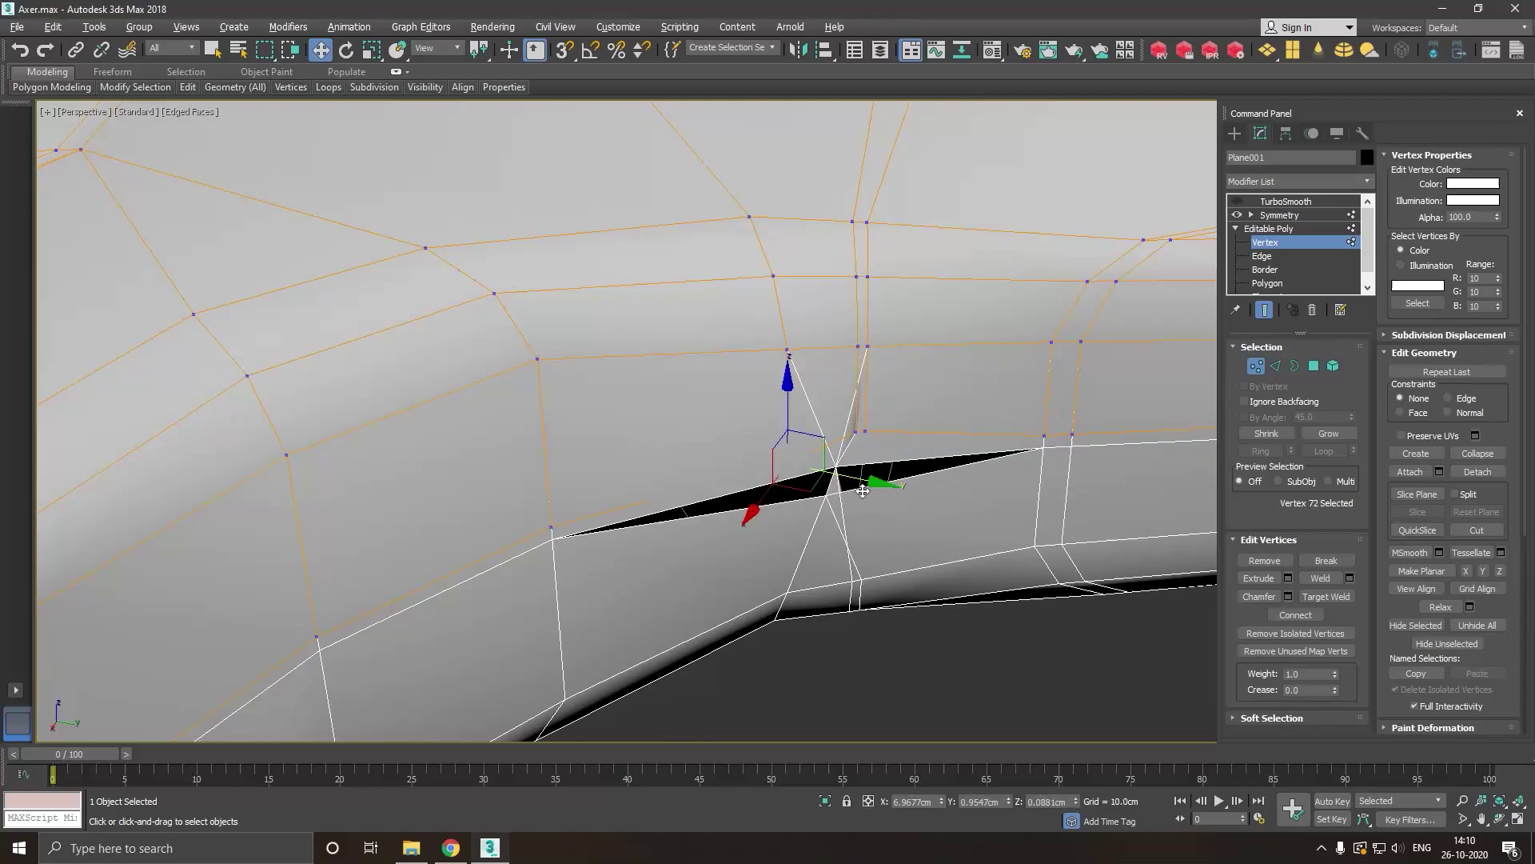
pyautogui.moveTo(850, 490)
pyautogui.mouseDown()
pyautogui.moveTo(959, 488)
pyautogui.moveTo(947, 479)
pyautogui.mouseUp()
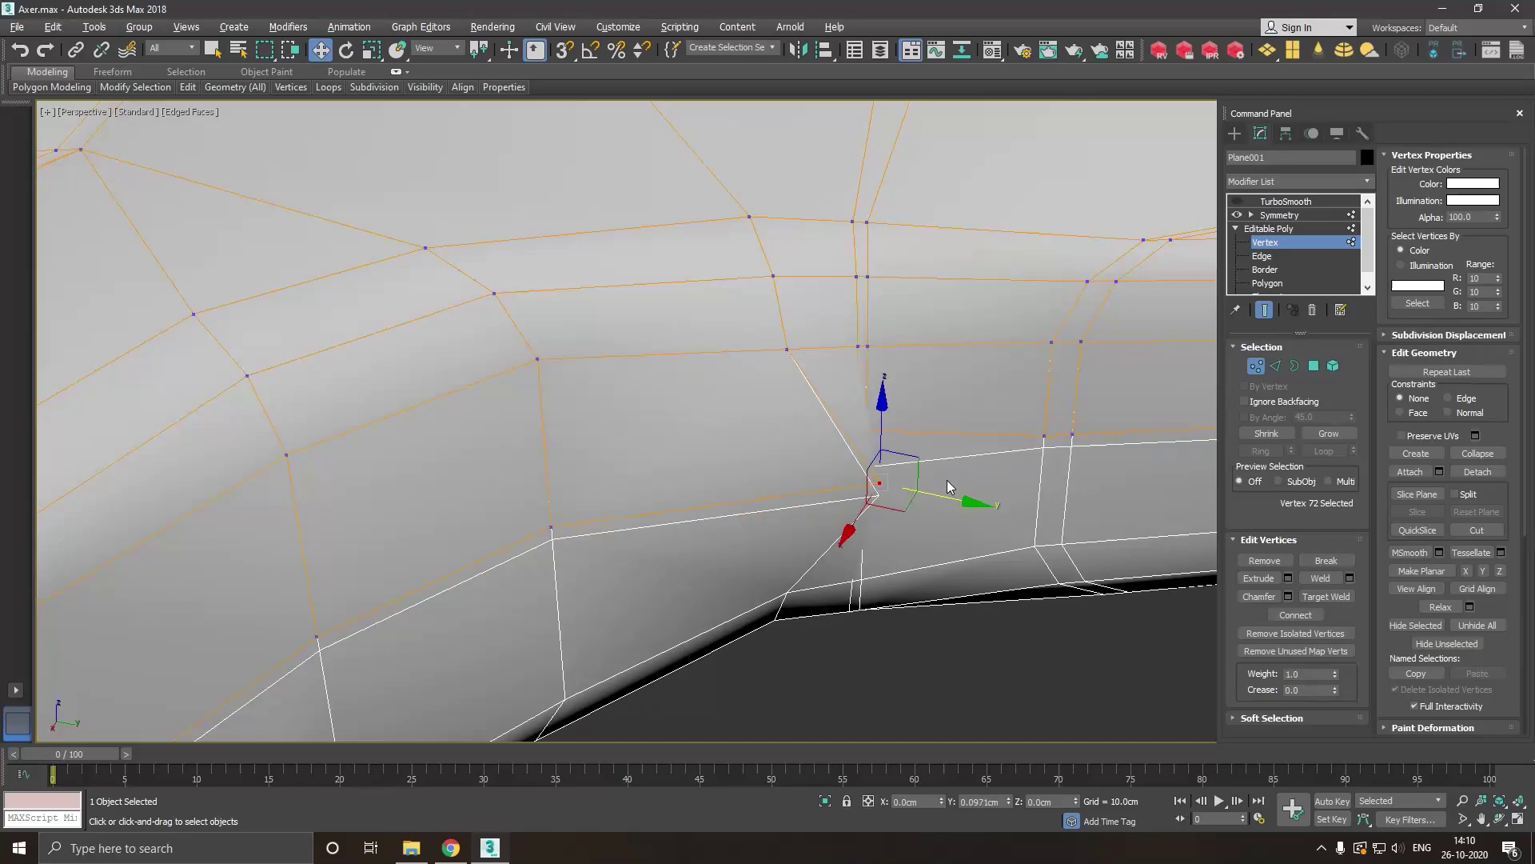
pyautogui.moveTo(947, 480)
pyautogui.keyDown('alt'); pyautogui.mouseDown(button='middle')
pyautogui.moveTo(811, 499)
pyautogui.moveTo(909, 480)
pyautogui.mouseUp(button='middle'); pyautogui.keyUp('alt')
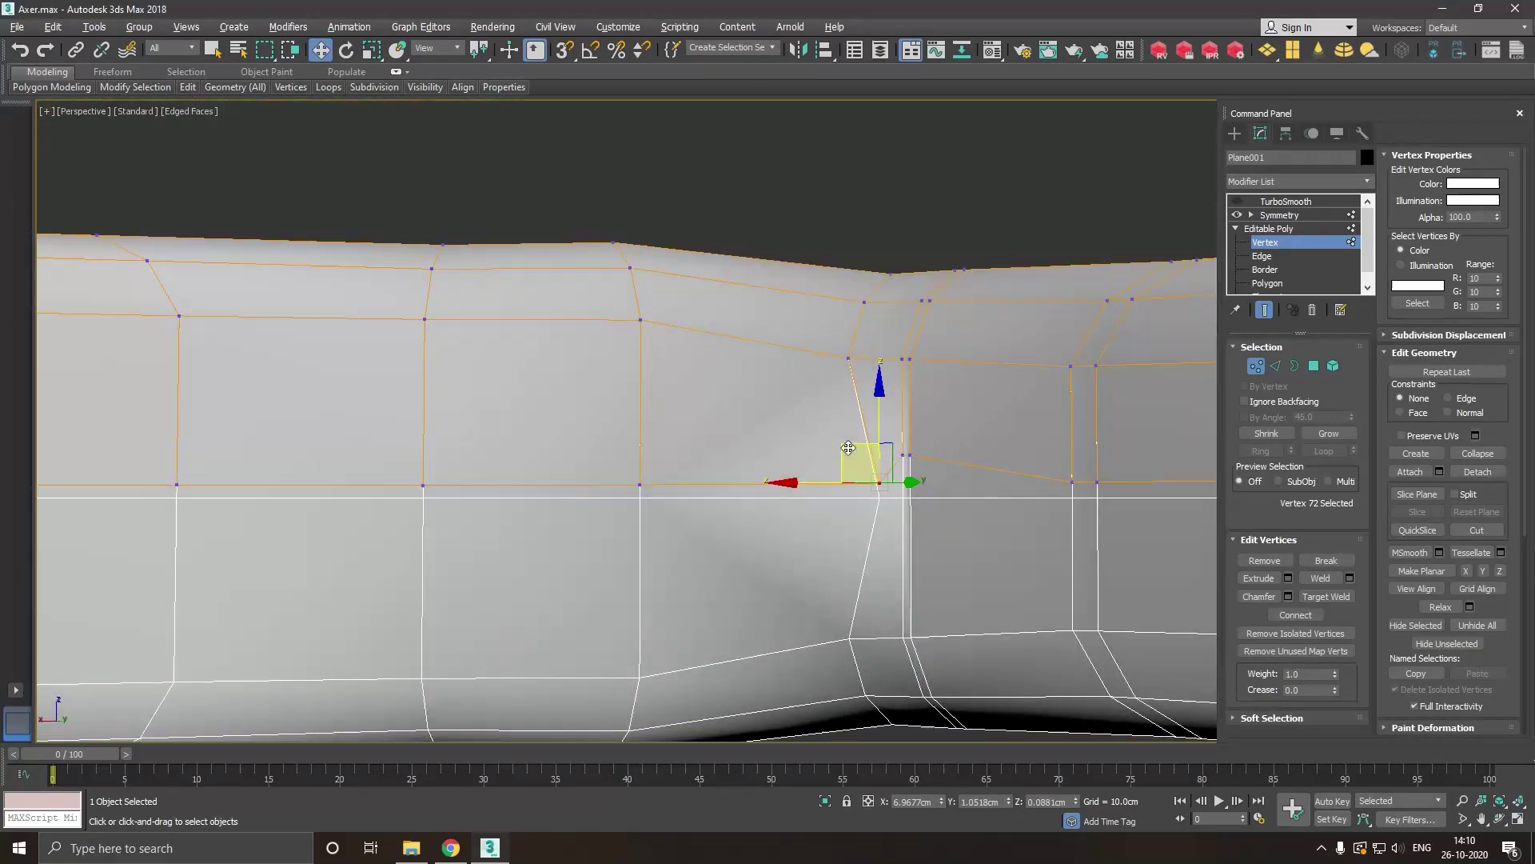
pyautogui.moveTo(922, 493); pyautogui.dragTo(915, 491)
pyautogui.keyDown('alt'); pyautogui.moveTo(942, 520); pyautogui.dragTo(987, 617, button='middle'); pyautogui.keyUp('alt')
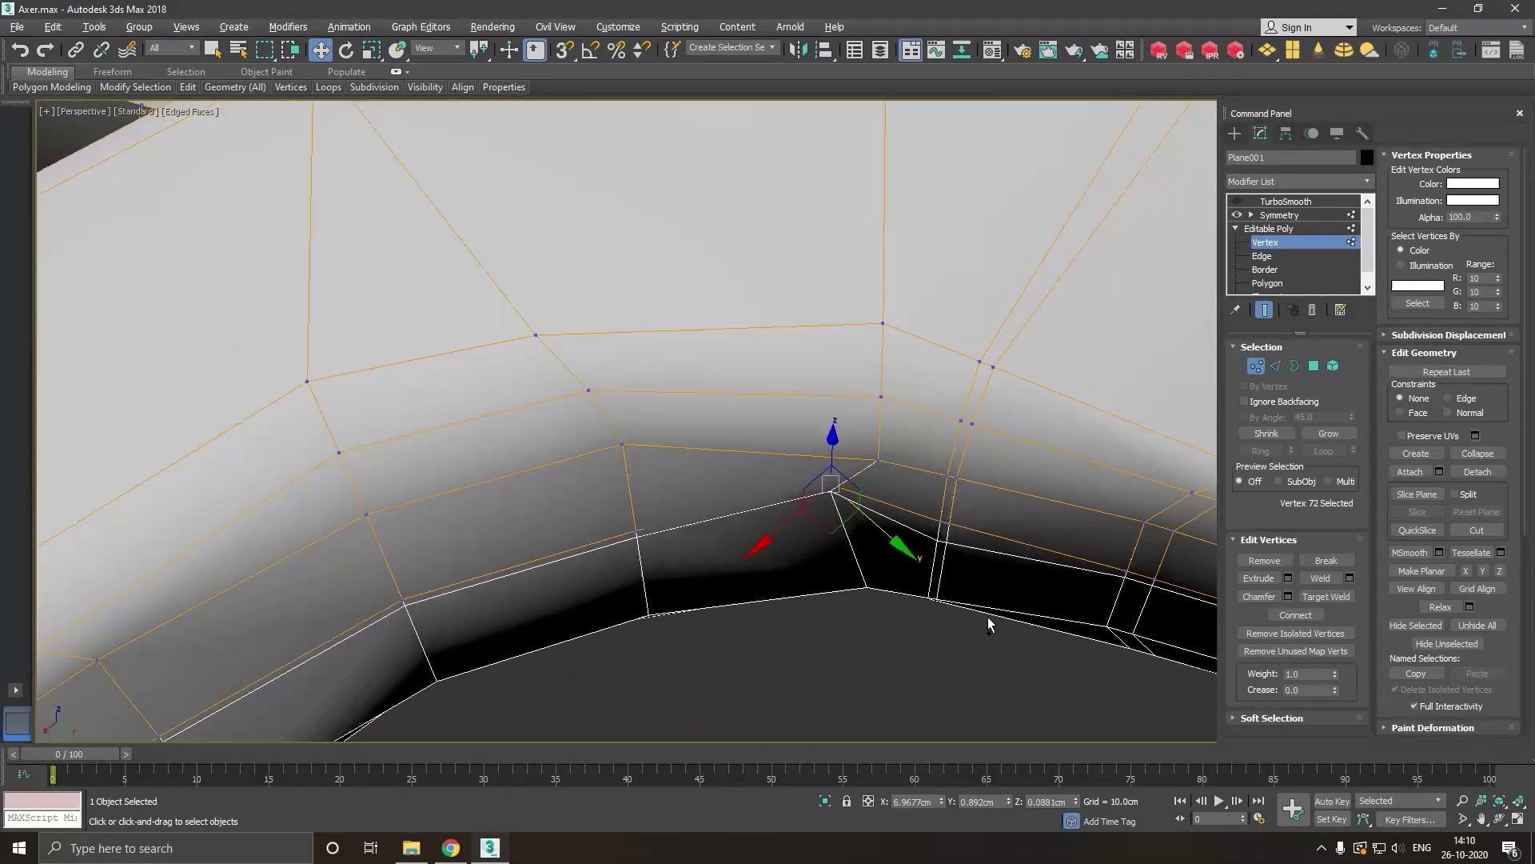
pyautogui.moveTo(790, 524)
pyautogui.mouseDown()
pyautogui.moveTo(771, 562)
pyautogui.moveTo(818, 563)
pyautogui.mouseUp()
pyautogui.moveTo(1008, 547)
pyautogui.keyDown('alt'); pyautogui.mouseDown(button='middle')
pyautogui.moveTo(1012, 586)
pyautogui.moveTo(1000, 582)
pyautogui.mouseUp(button='middle'); pyautogui.keyUp('alt')
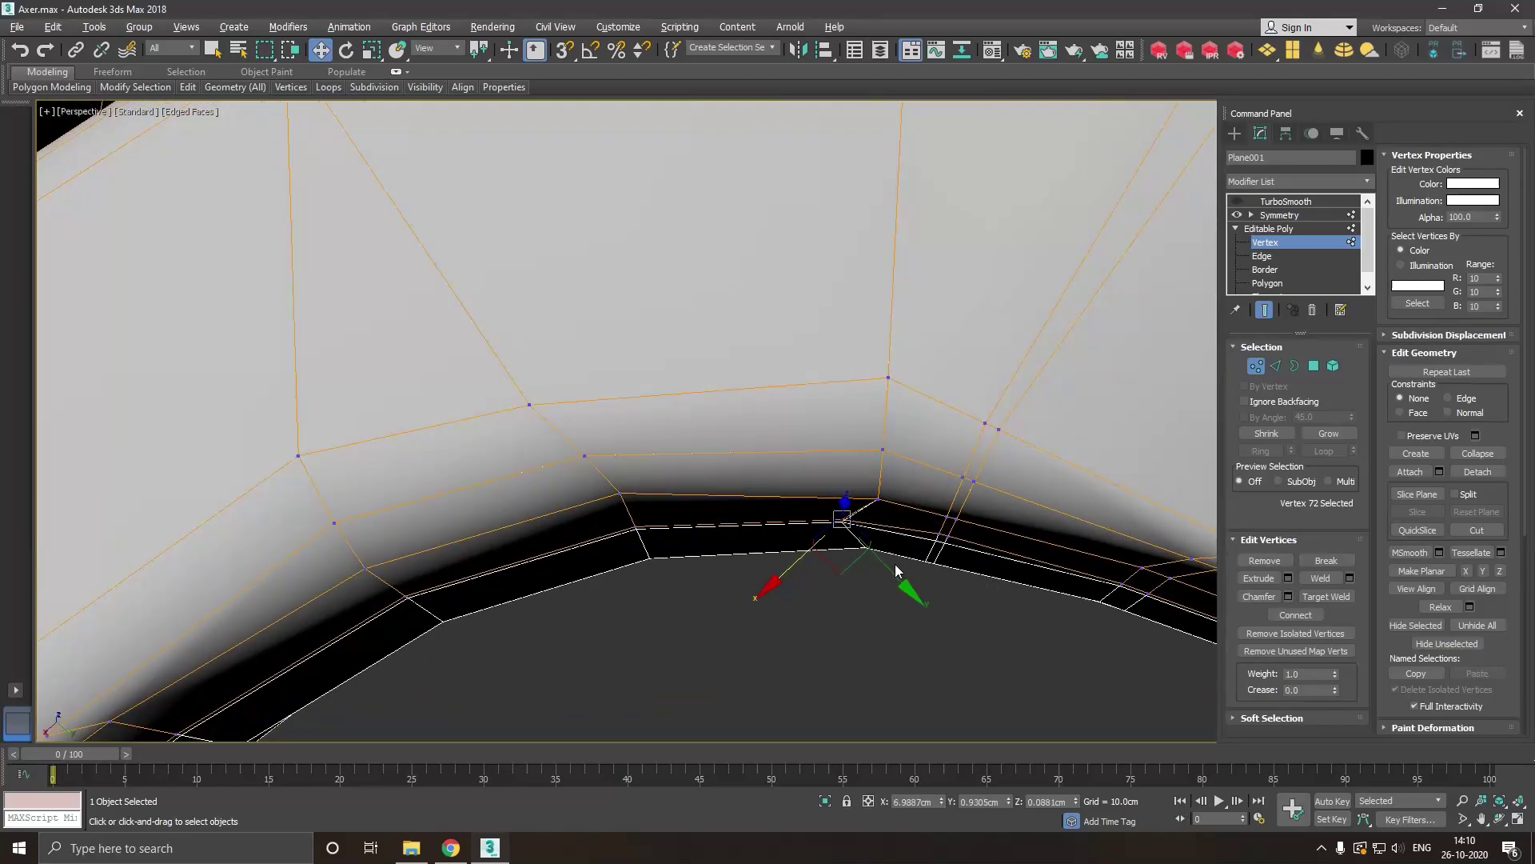
pyautogui.moveTo(901, 581); pyautogui.dragTo(921, 576)
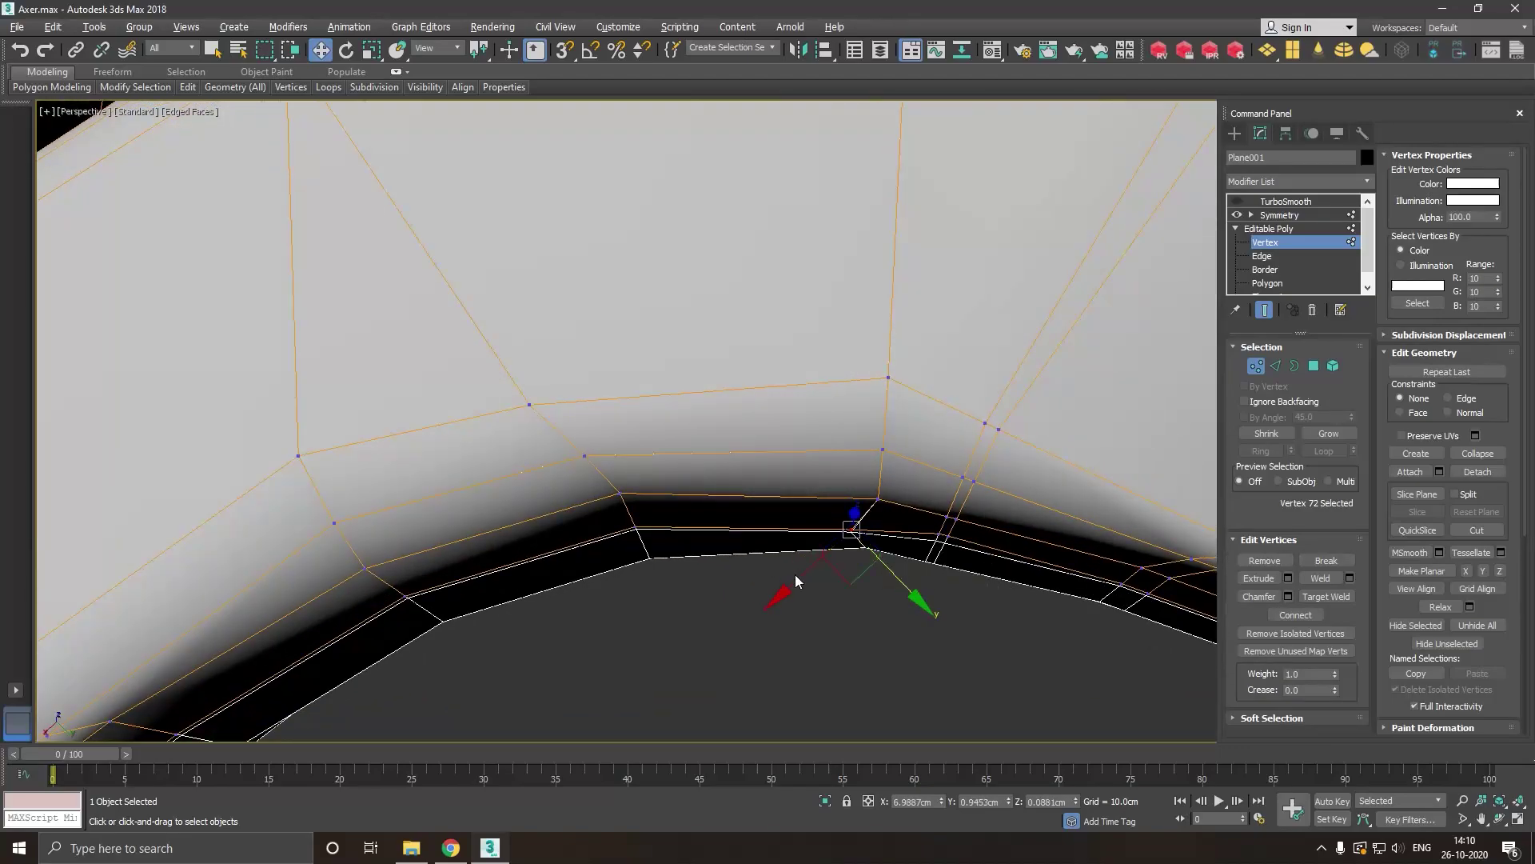
pyautogui.moveTo(814, 583); pyautogui.dragTo(802, 579)
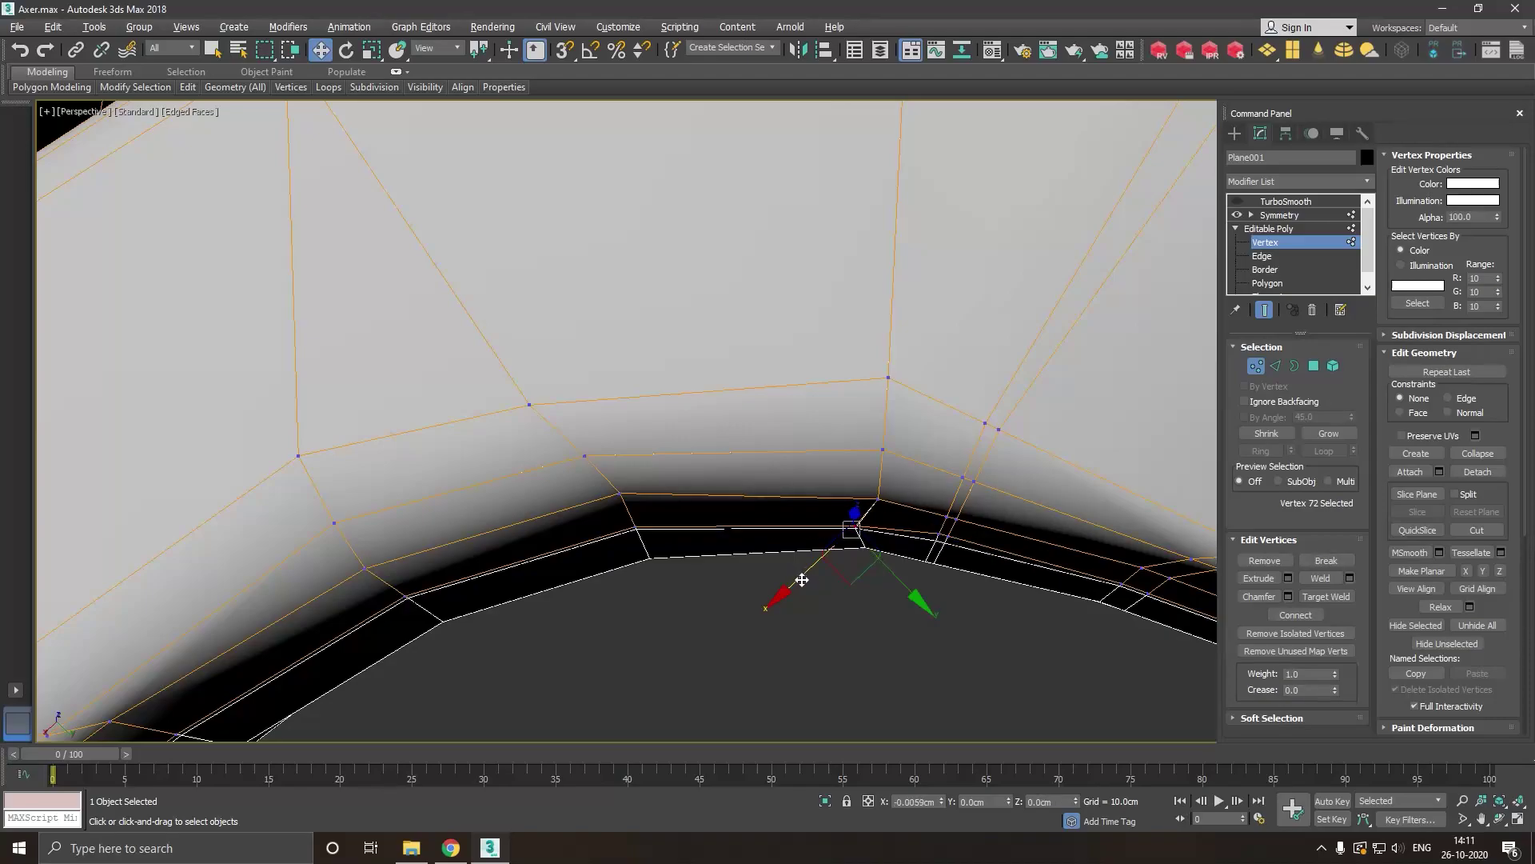
pyautogui.keyDown('alt'); pyautogui.moveTo(678, 477); pyautogui.dragTo(851, 631, button='middle'); pyautogui.keyUp('alt')
pyautogui.click(851, 630)
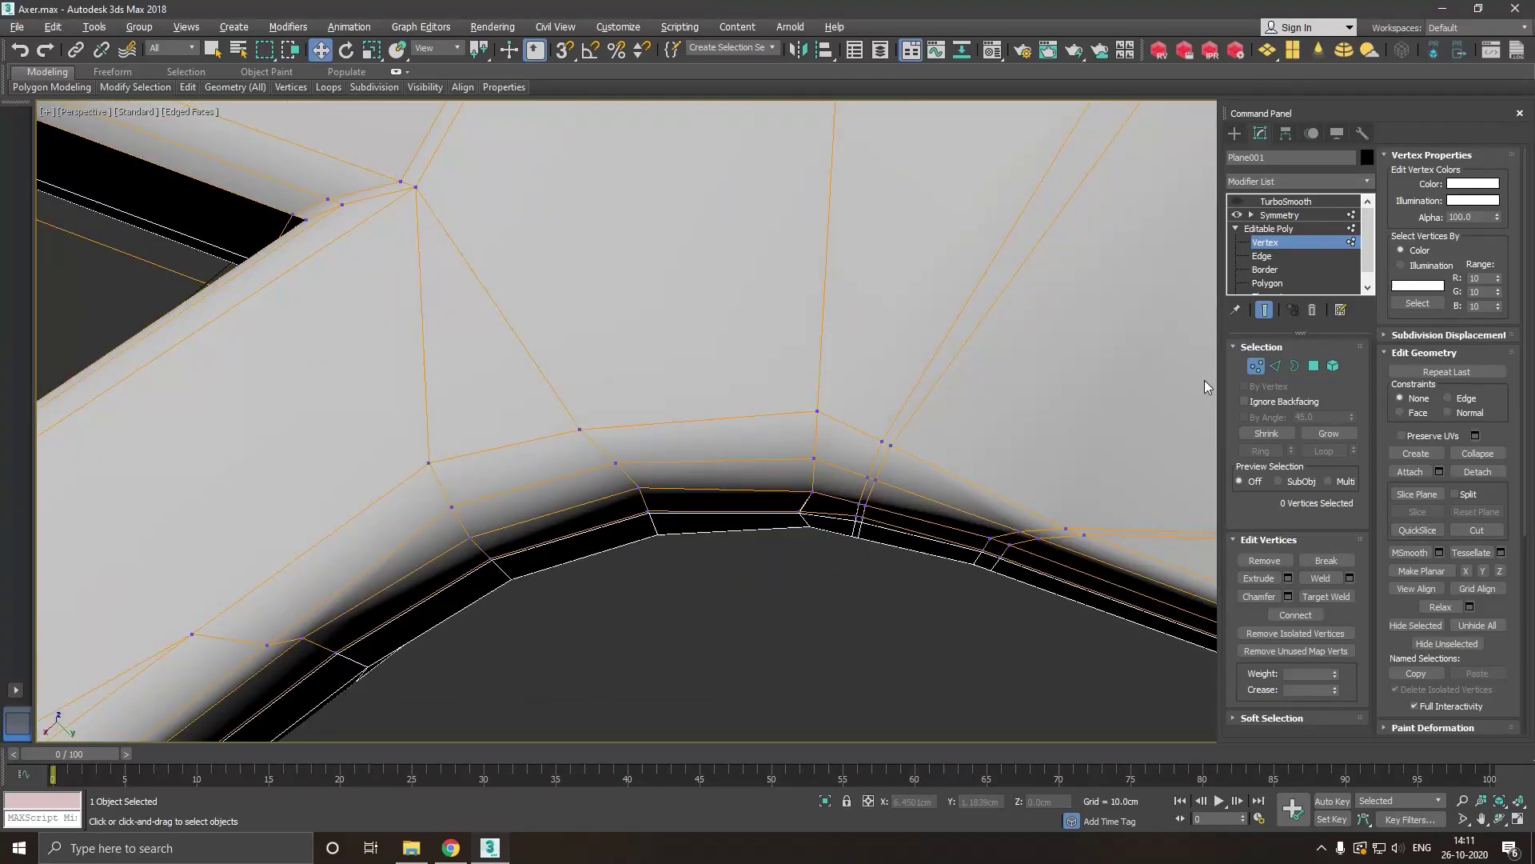
pyautogui.click(1265, 216)
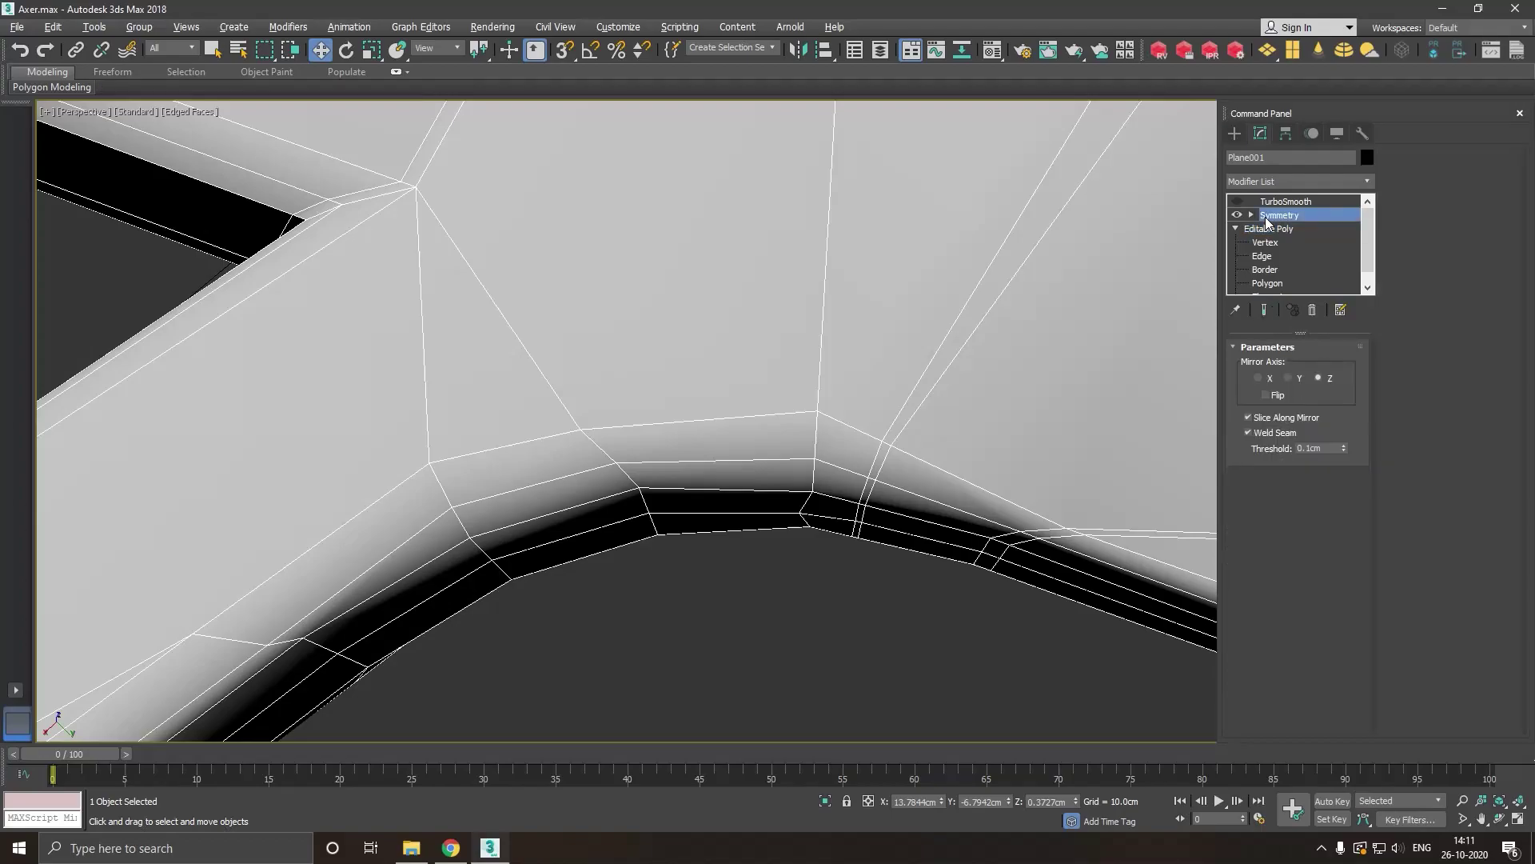
pyautogui.scroll(2, 779, 416)
pyautogui.scroll(-3, 750, 472)
pyautogui.scroll(-2, 755, 472)
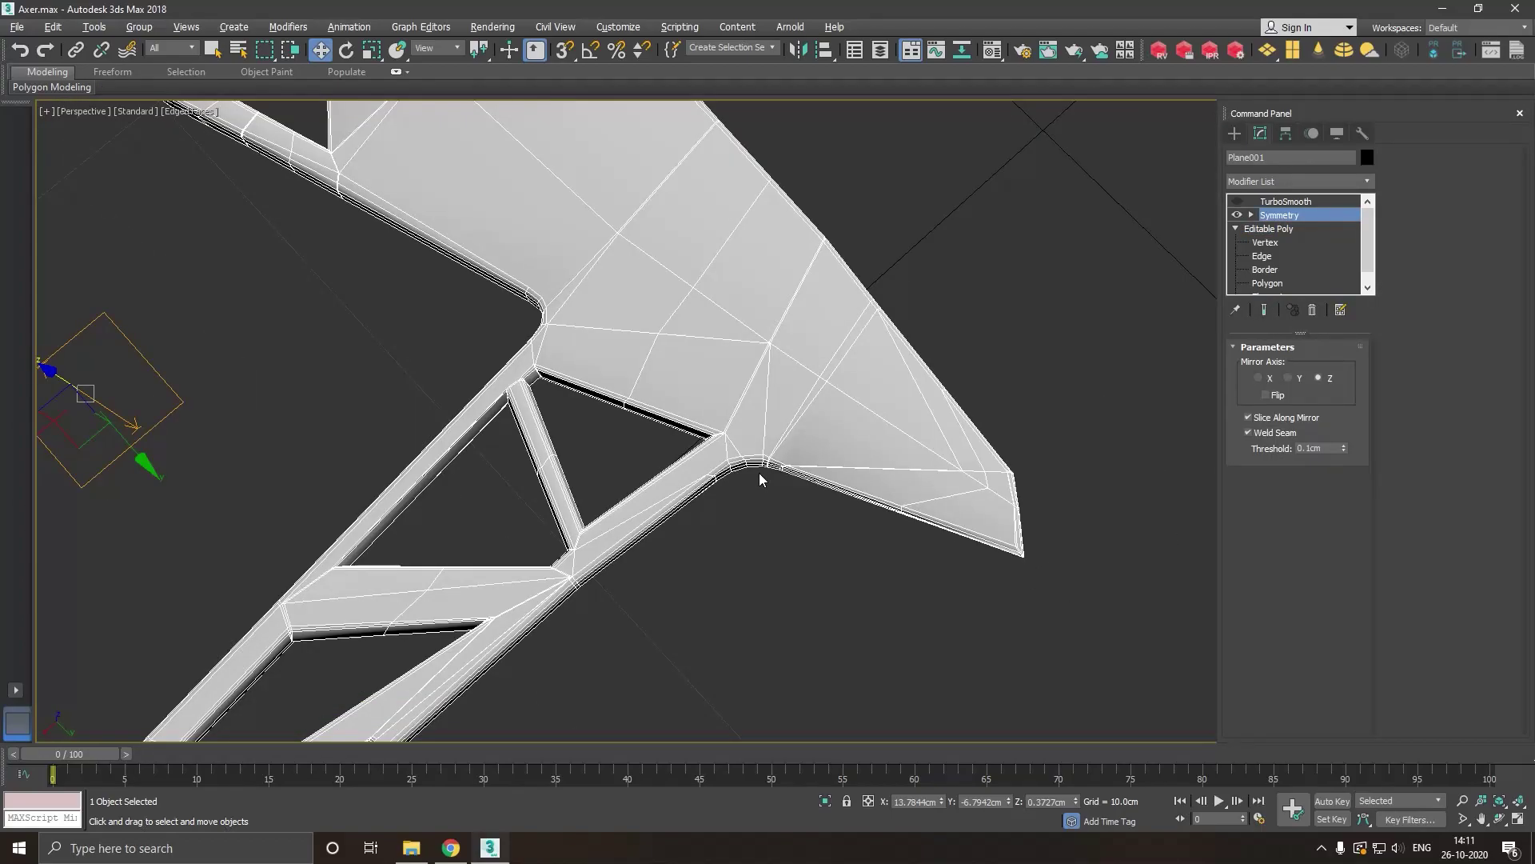
pyautogui.scroll(-2, 760, 473)
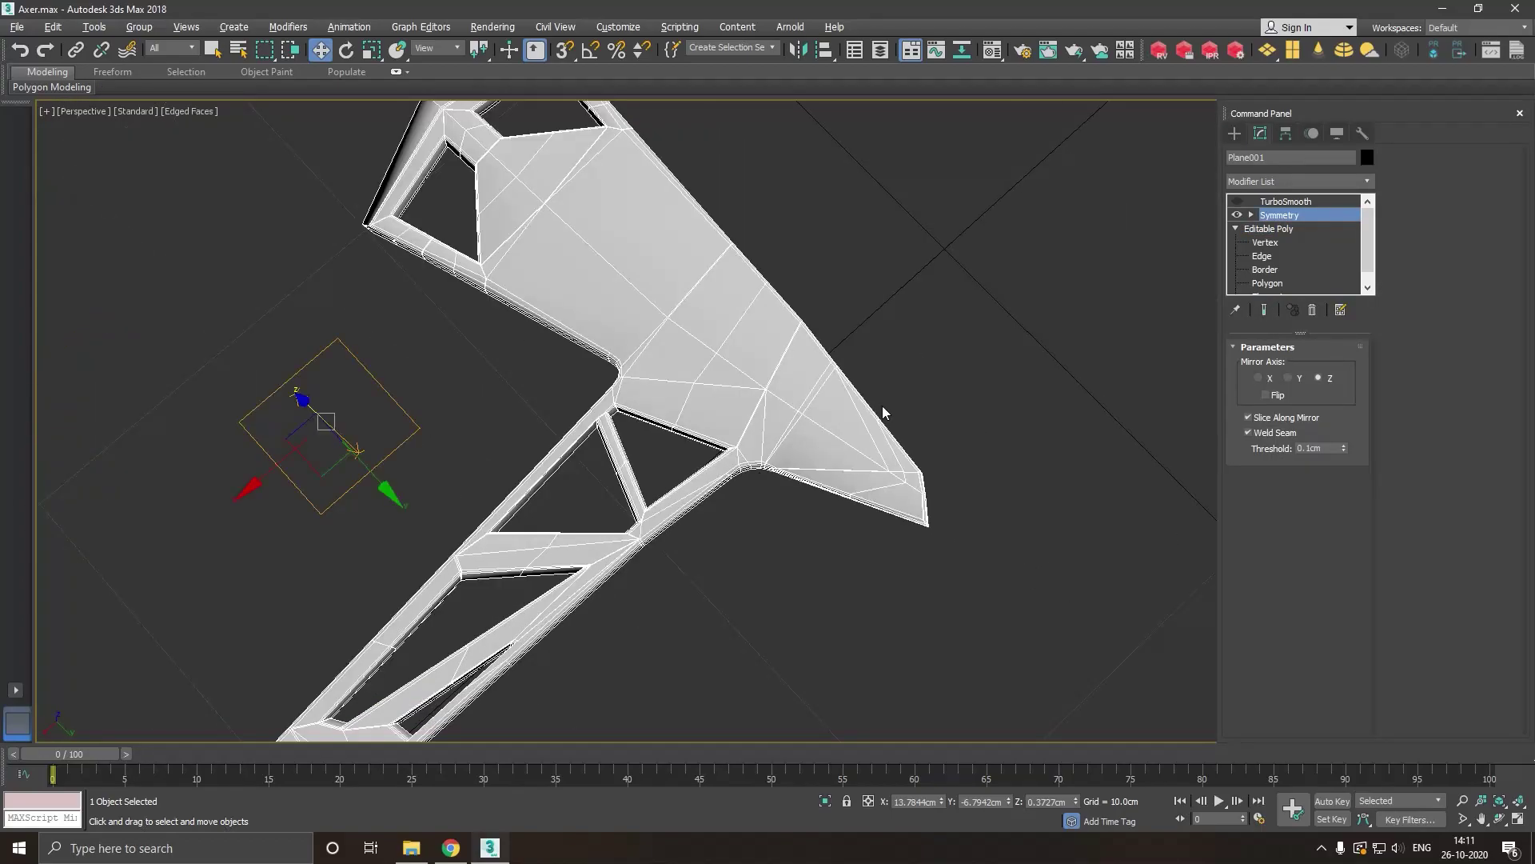
pyautogui.click(947, 270)
pyautogui.scroll(-2, 891, 281)
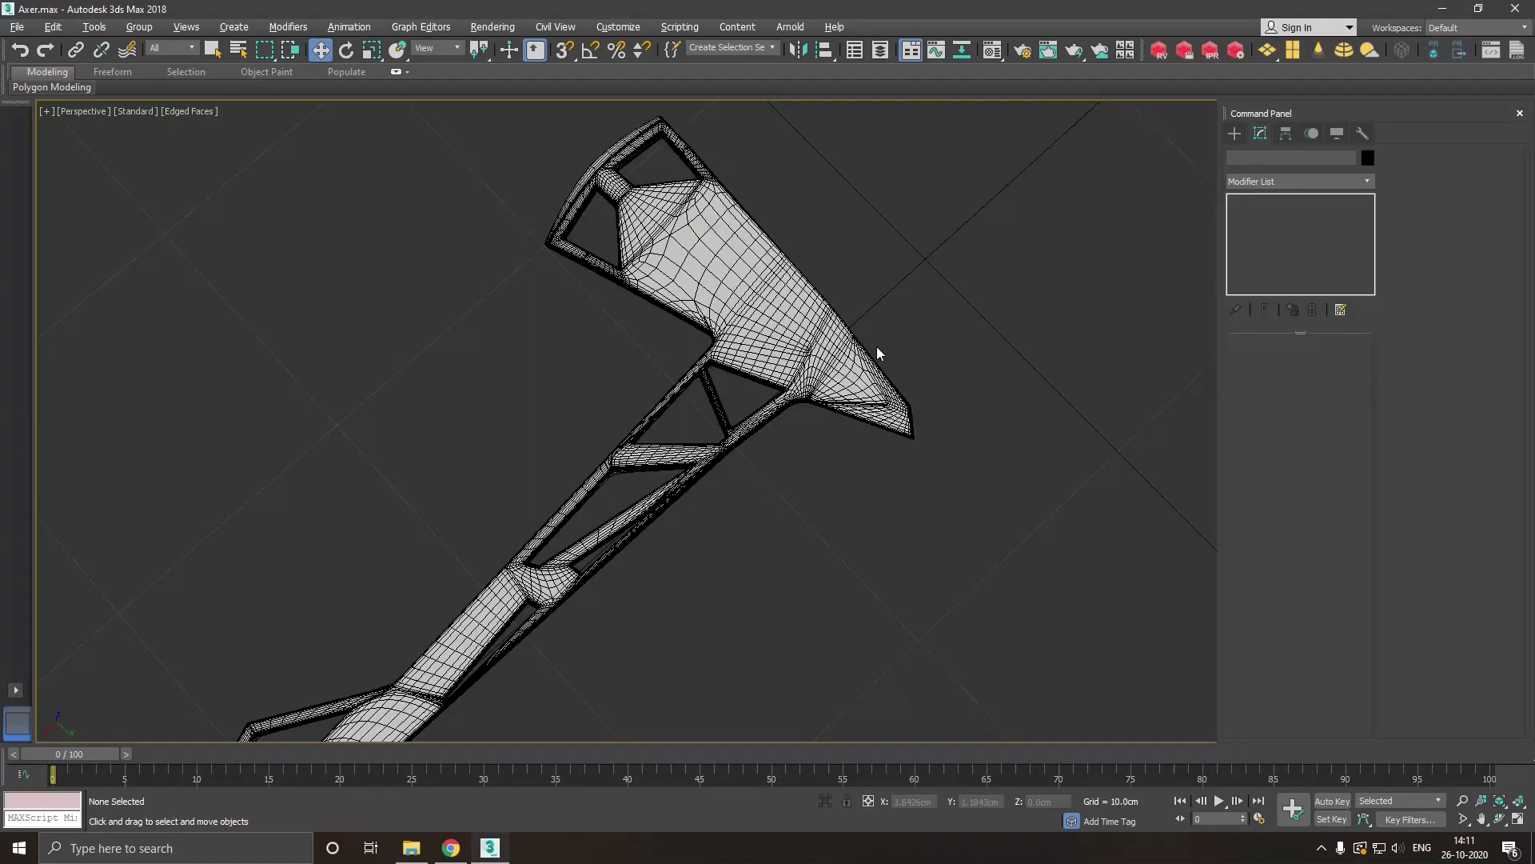
pyautogui.scroll(-2, 879, 350)
pyautogui.moveTo(884, 342)
pyautogui.keyDown('alt'); pyautogui.mouseDown(button='middle')
pyautogui.moveTo(1014, 315)
pyautogui.moveTo(744, 317)
pyautogui.mouseUp(button='middle'); pyautogui.keyUp('alt')
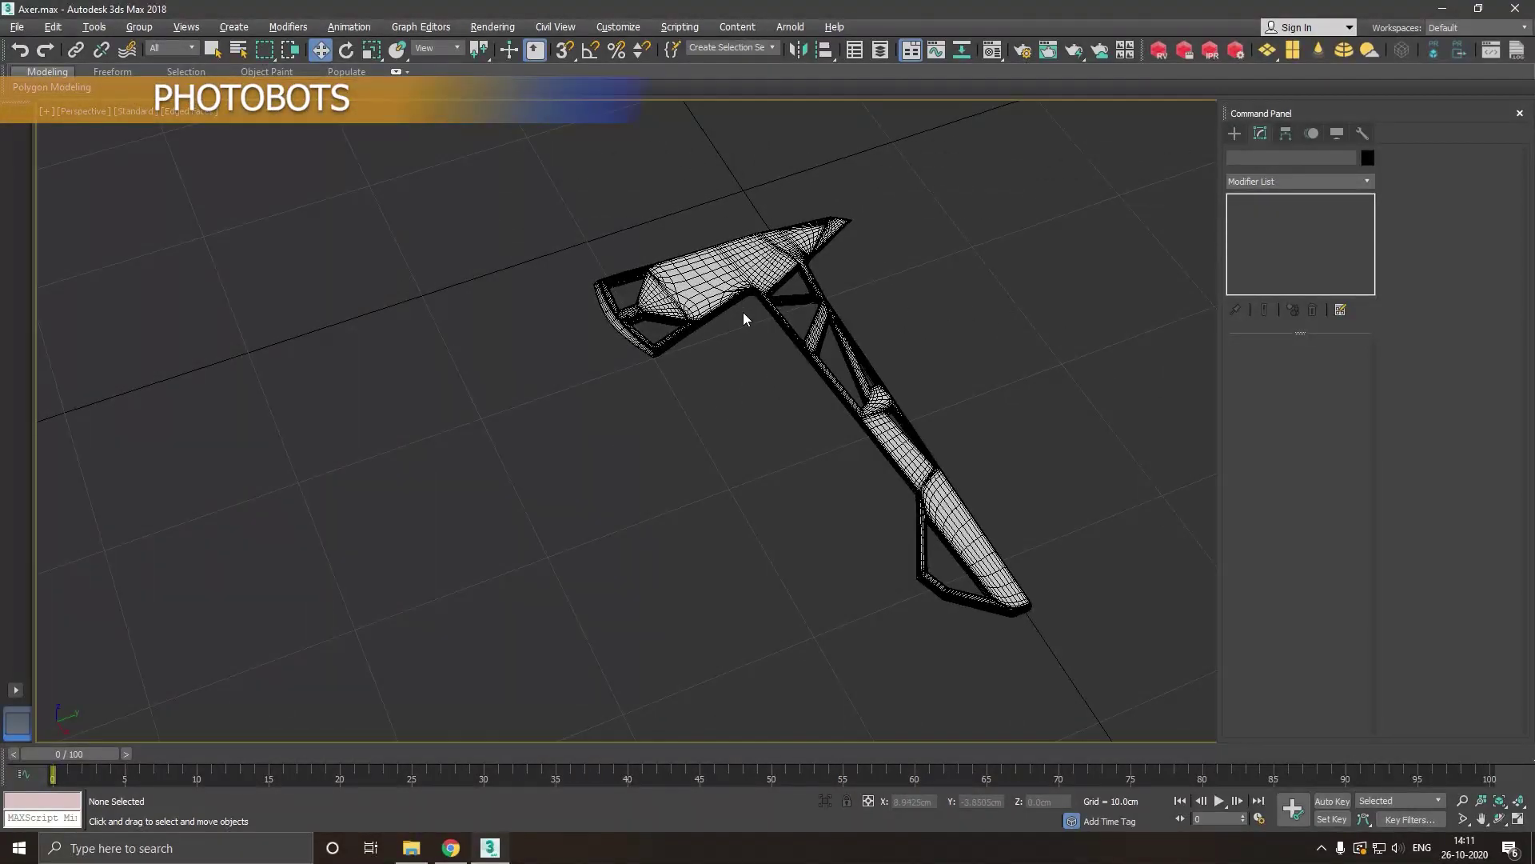
pyautogui.scroll(2, 743, 317)
pyautogui.scroll(2, 744, 318)
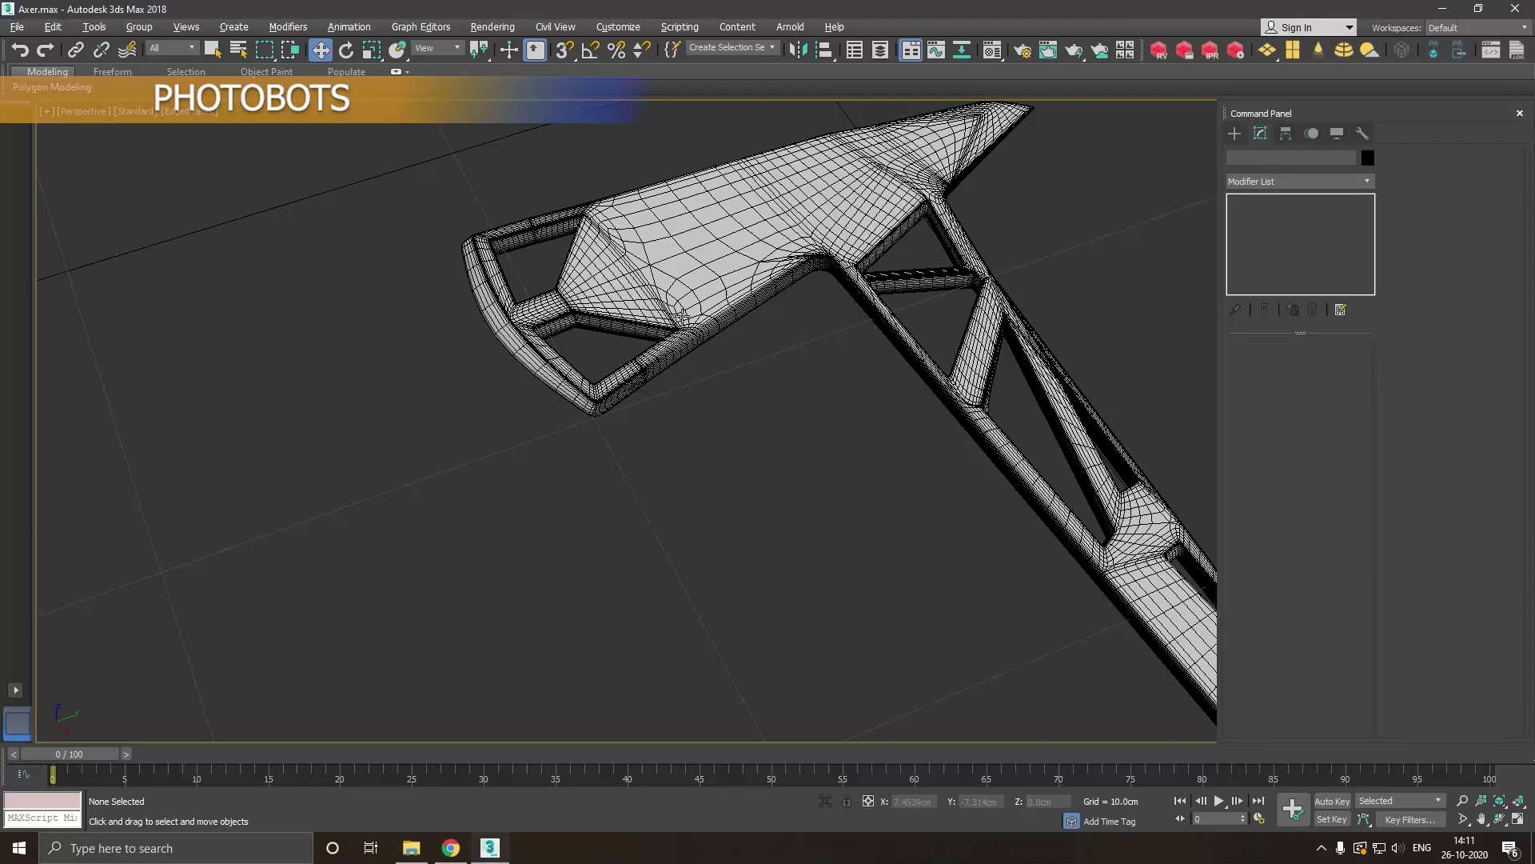
pyautogui.click(966, 258)
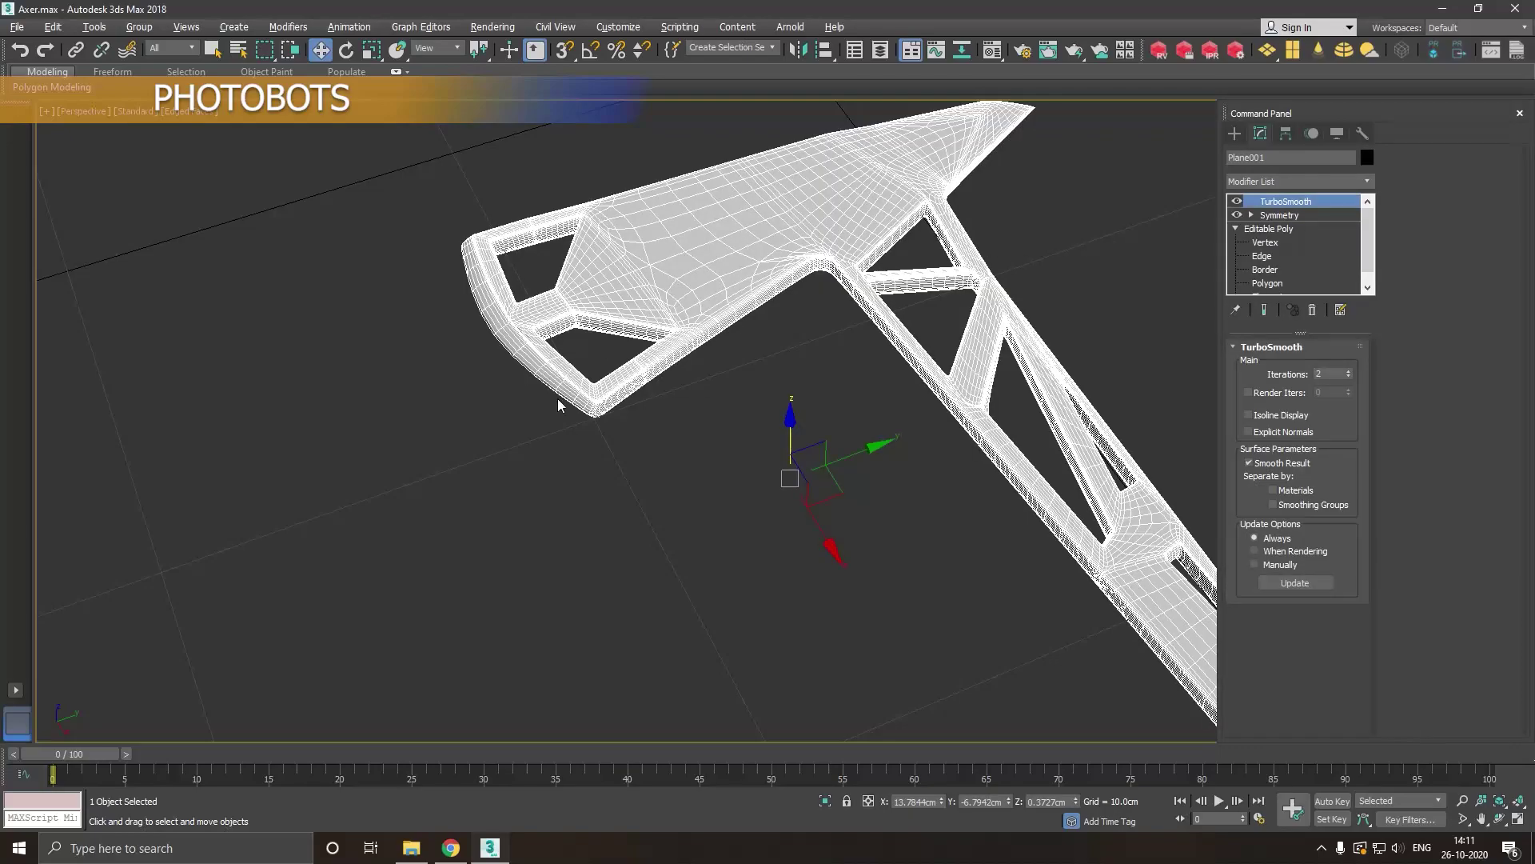
pyautogui.scroll(-3, 558, 398)
pyautogui.moveTo(559, 398)
pyautogui.keyDown('alt'); pyautogui.mouseDown(button='middle')
pyautogui.moveTo(661, 398)
pyautogui.moveTo(564, 384)
pyautogui.moveTo(536, 424)
pyautogui.moveTo(620, 394)
pyautogui.moveTo(912, 378)
pyautogui.mouseUp(button='middle'); pyautogui.keyUp('alt')
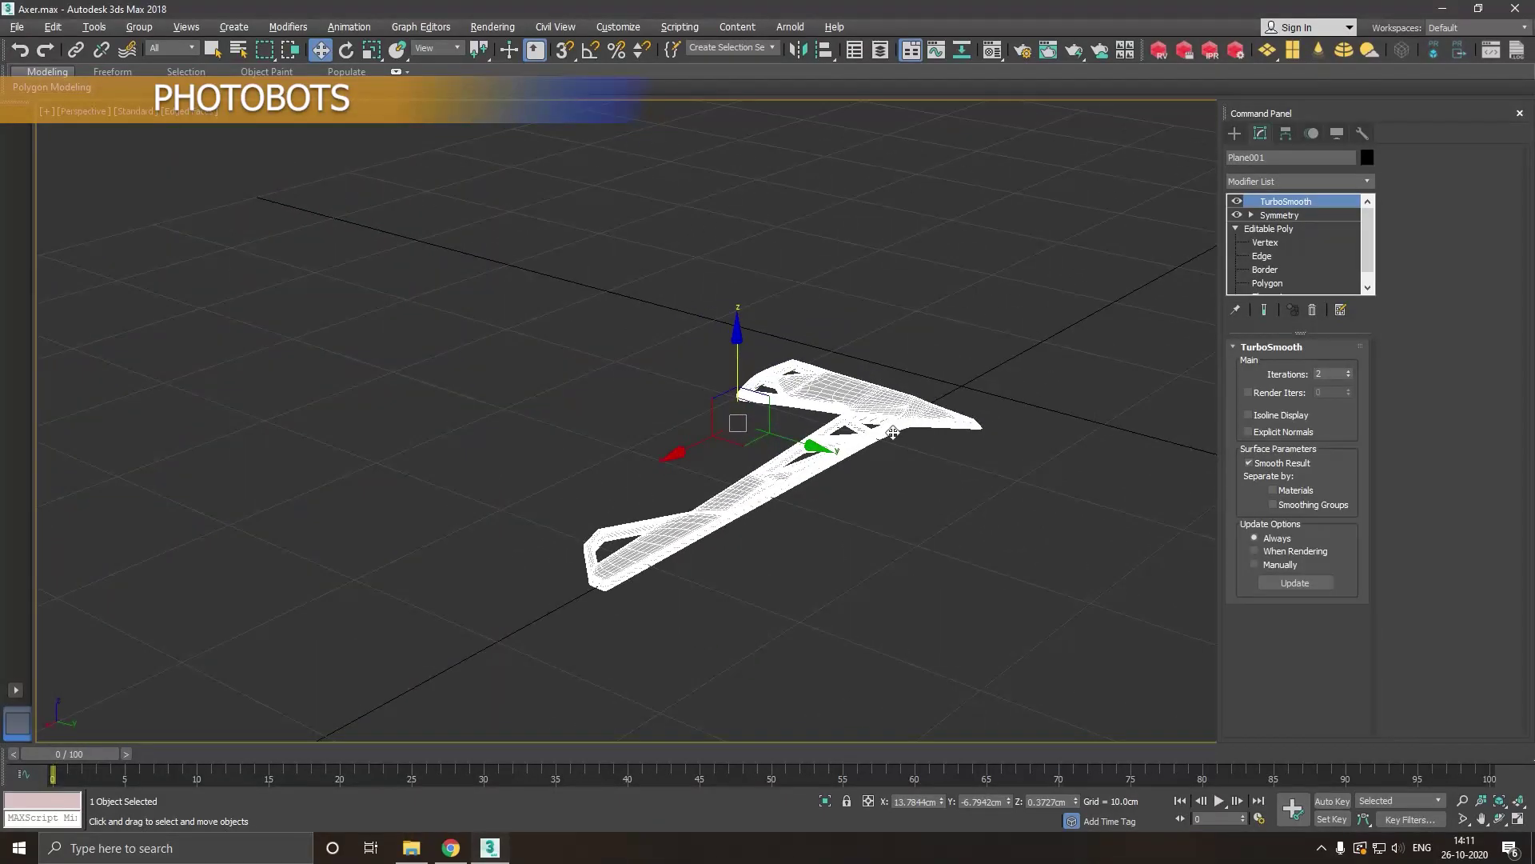
pyautogui.scroll(3, 893, 432)
pyautogui.scroll(3, 893, 432)
pyautogui.click(1272, 216)
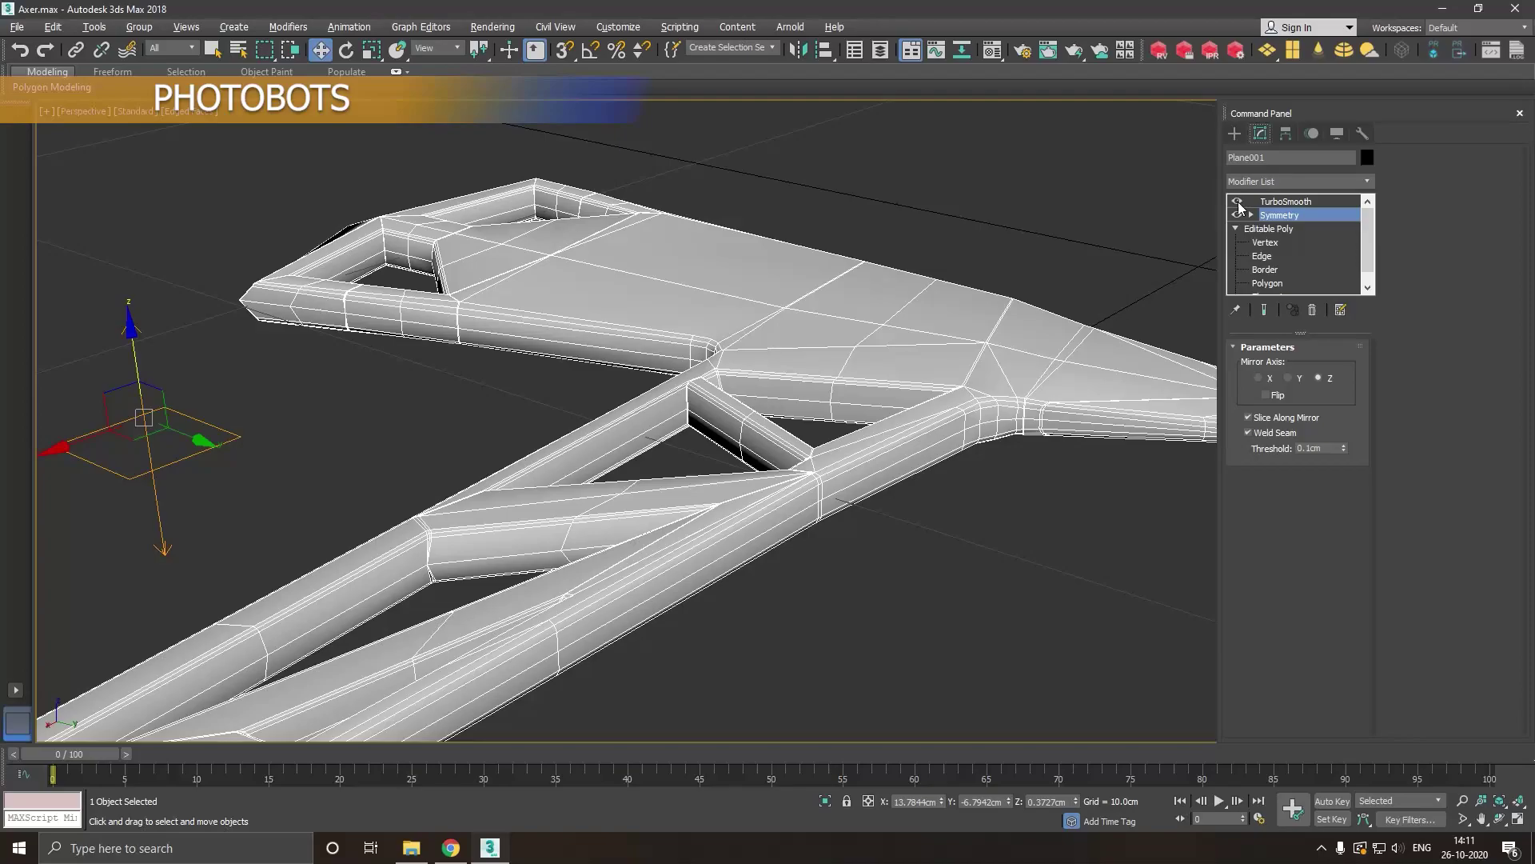
pyautogui.scroll(3, 1059, 420)
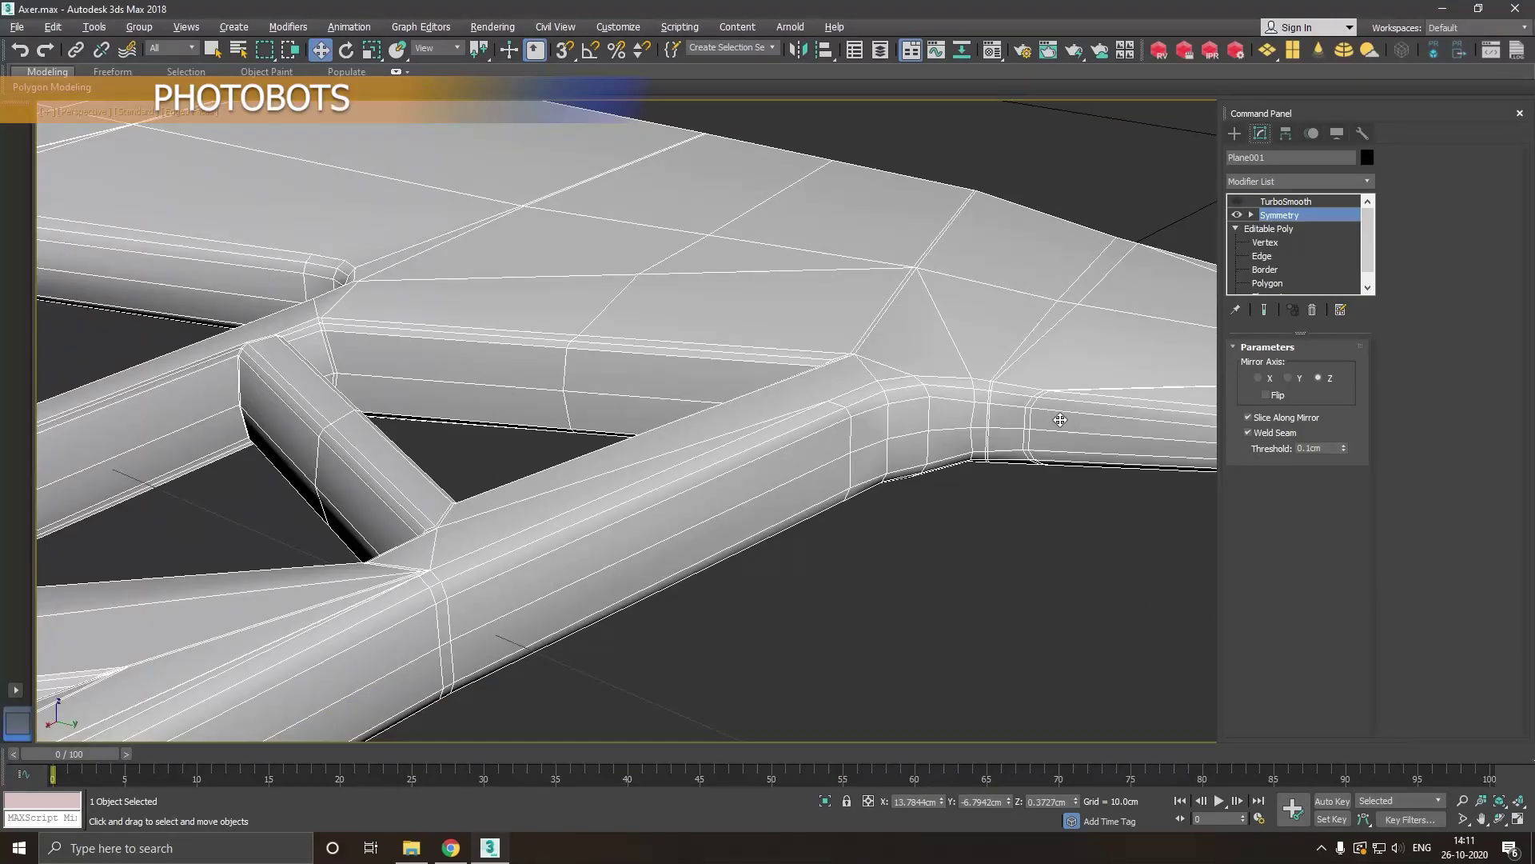
pyautogui.scroll(2, 1060, 420)
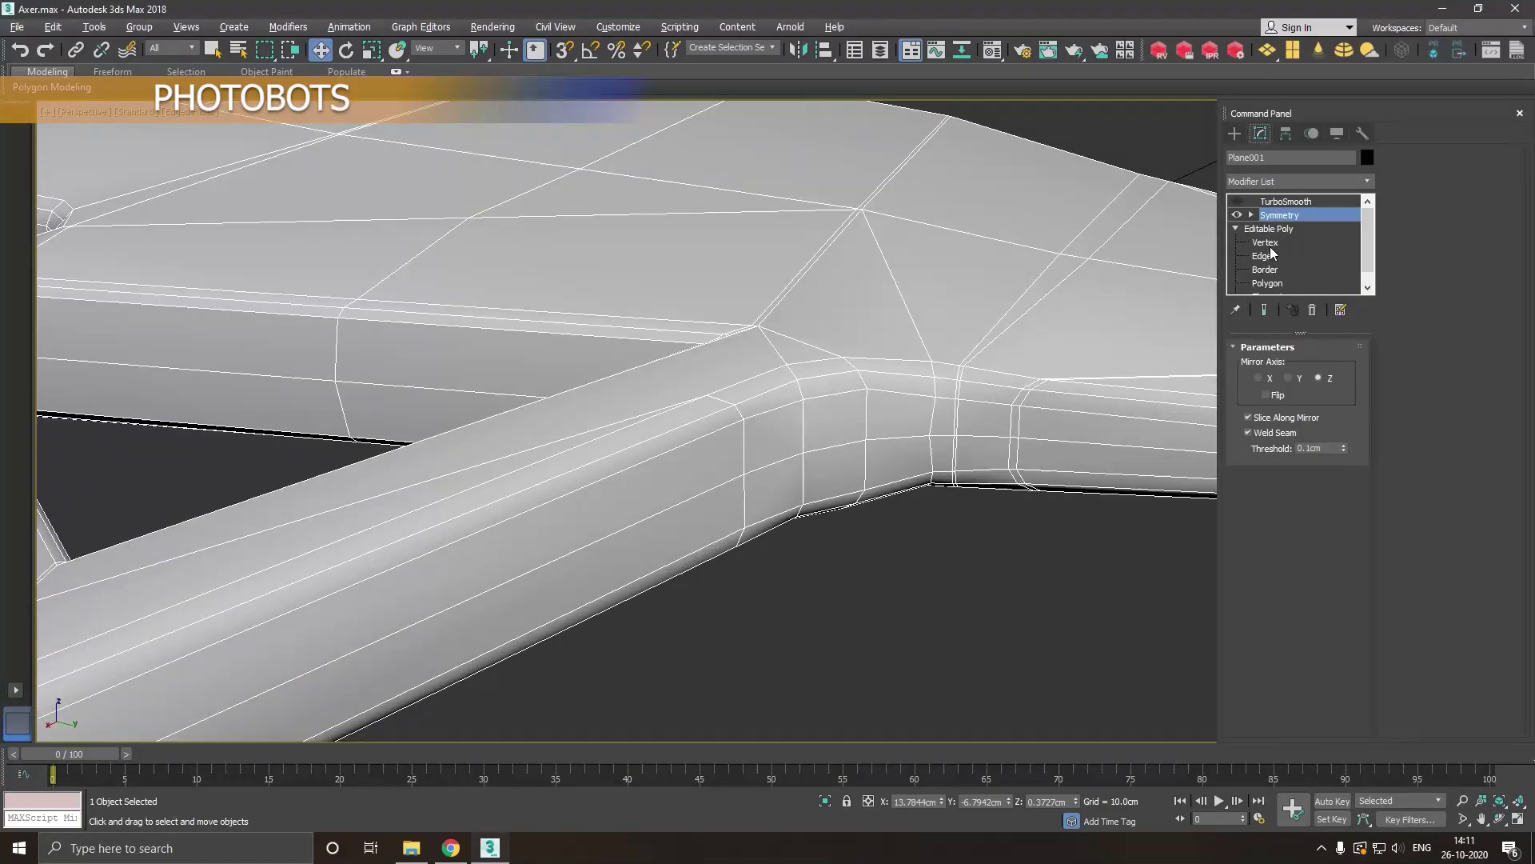
pyautogui.scroll(-2, 495, 500)
pyautogui.scroll(-2, 495, 499)
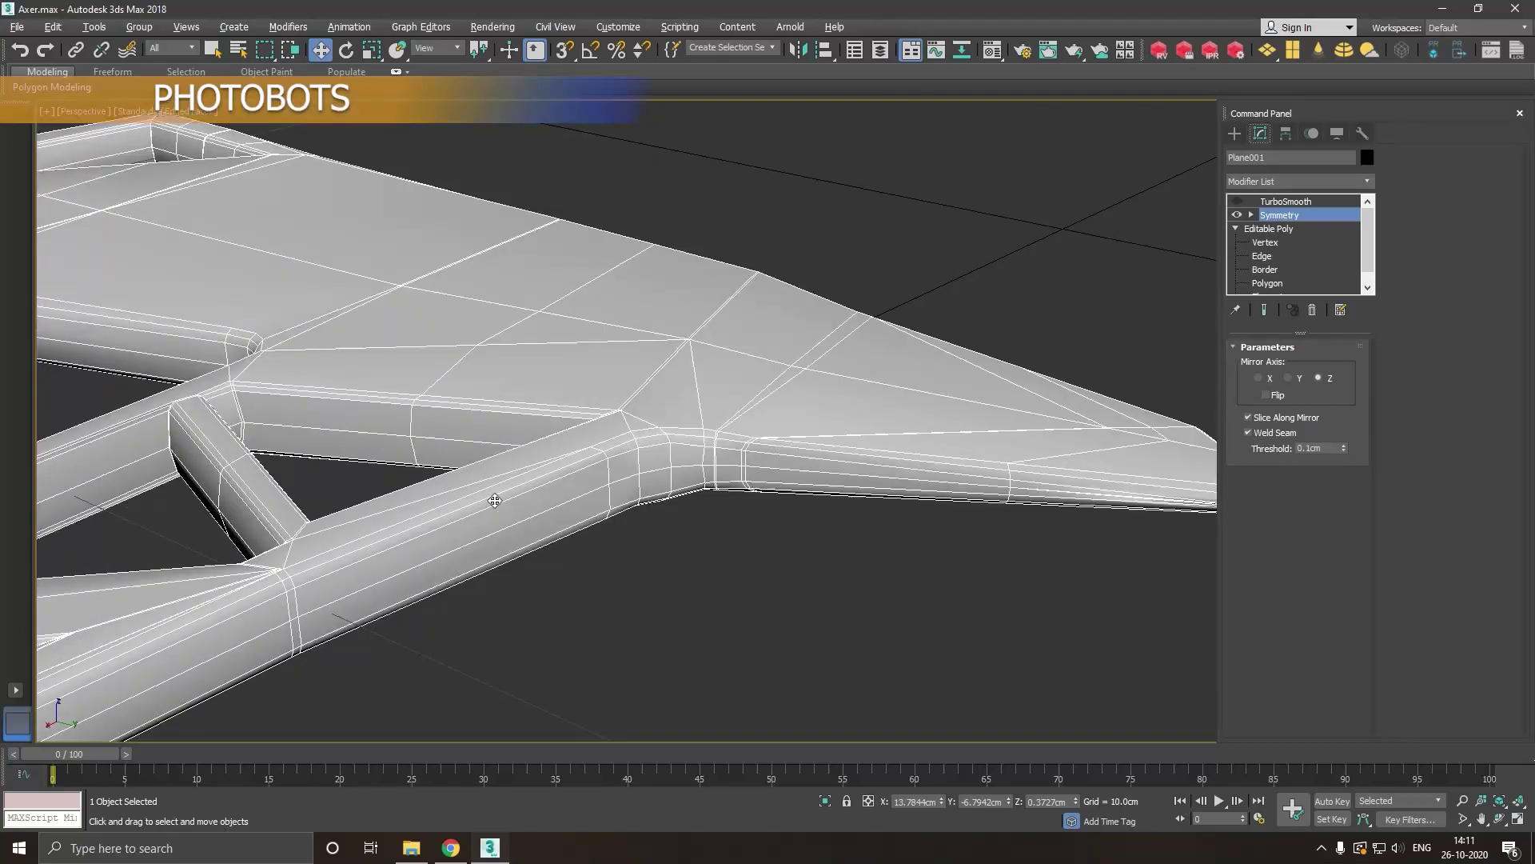
# Collapse the Symmetry modifier into the Editable Poly, keeping TurboSmooth on top.
pyautogui.rightClick(1289, 218)
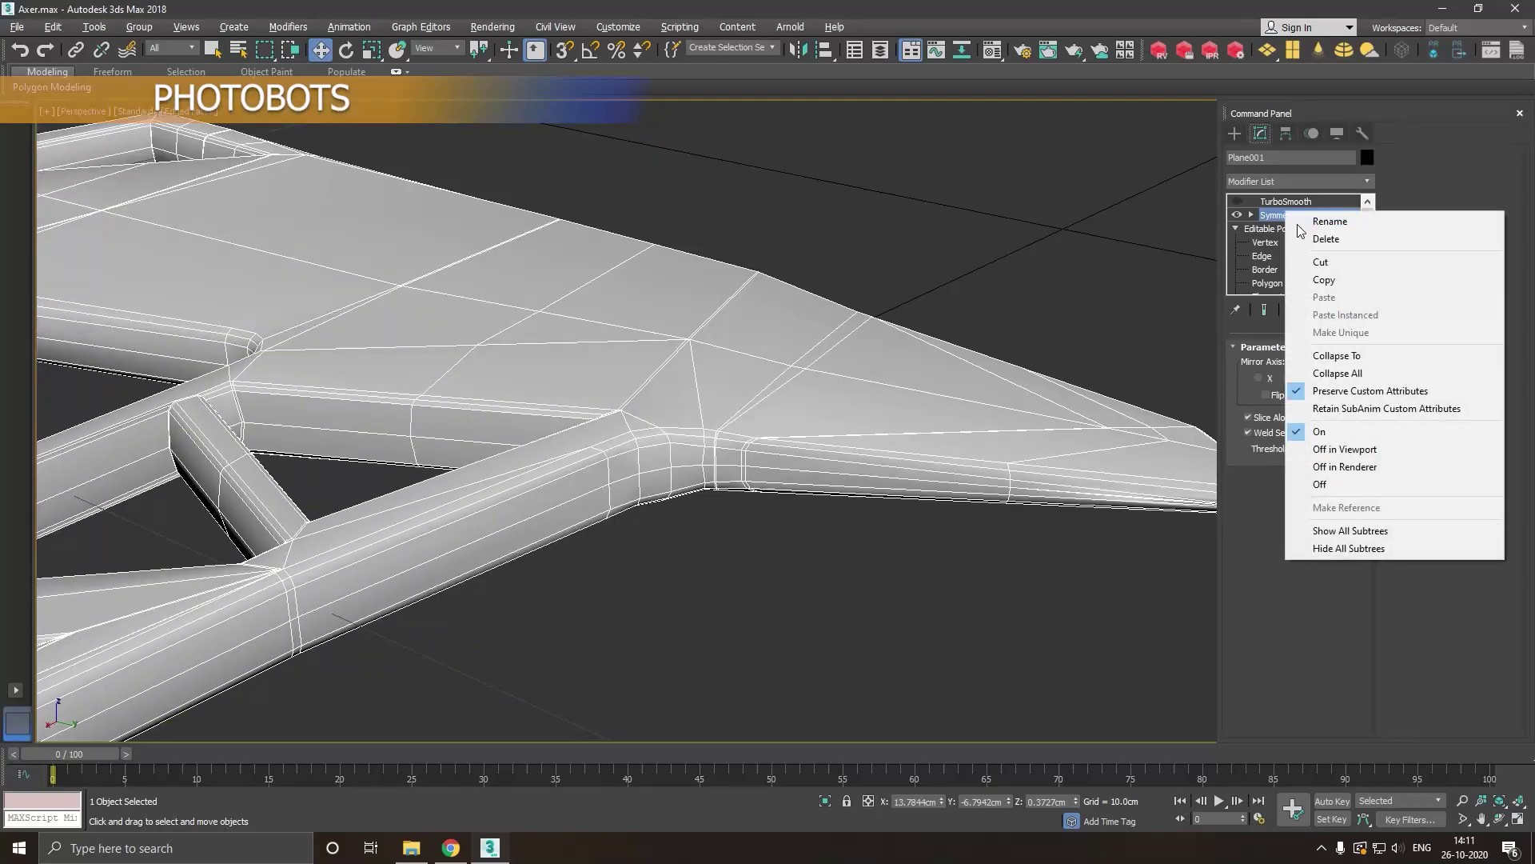
pyautogui.click(1355, 372)
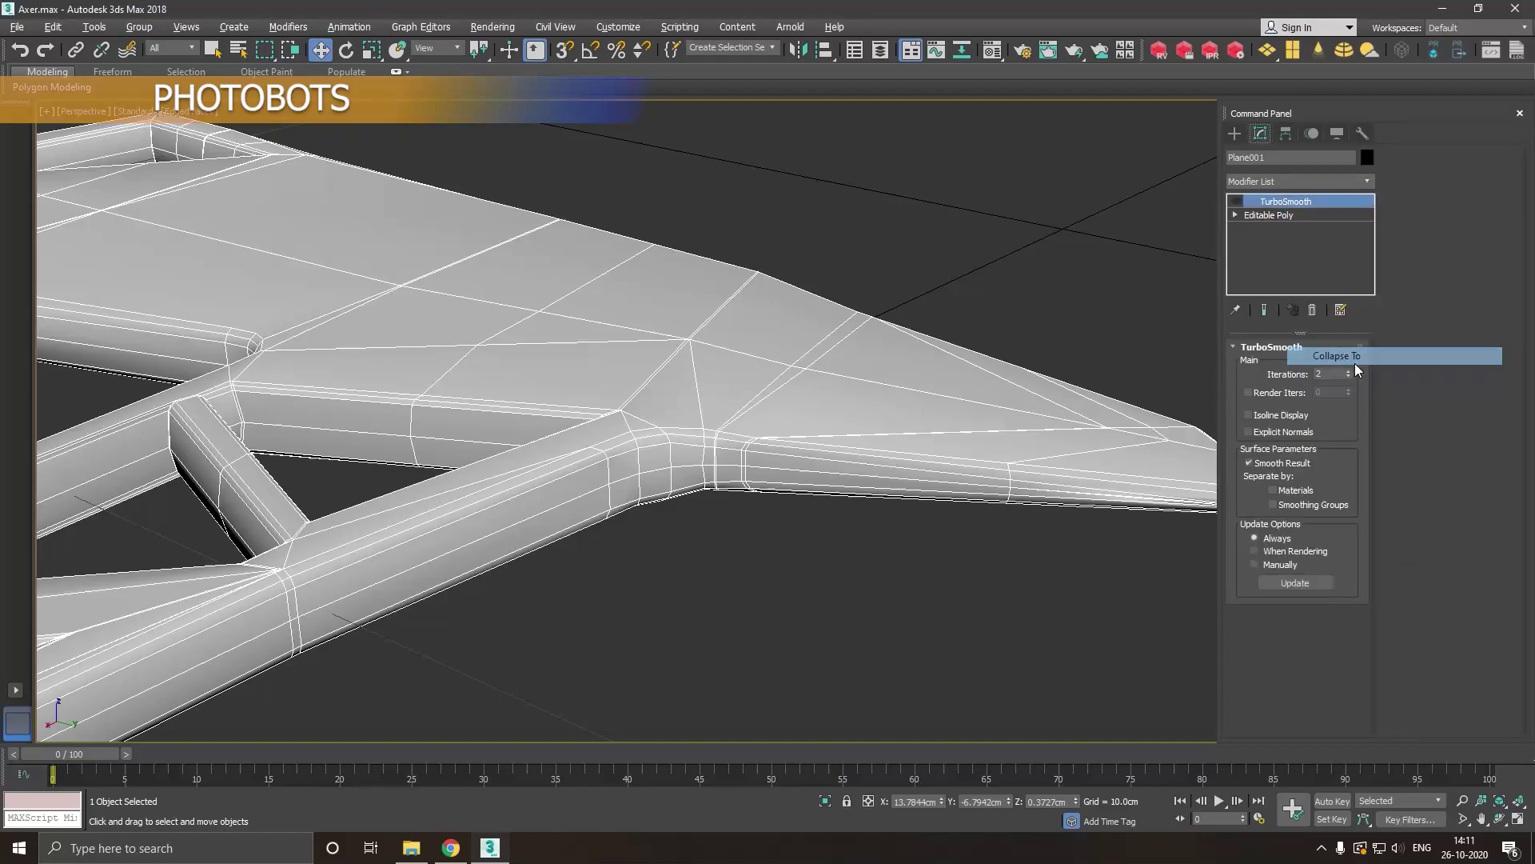
pyautogui.click(1260, 214)
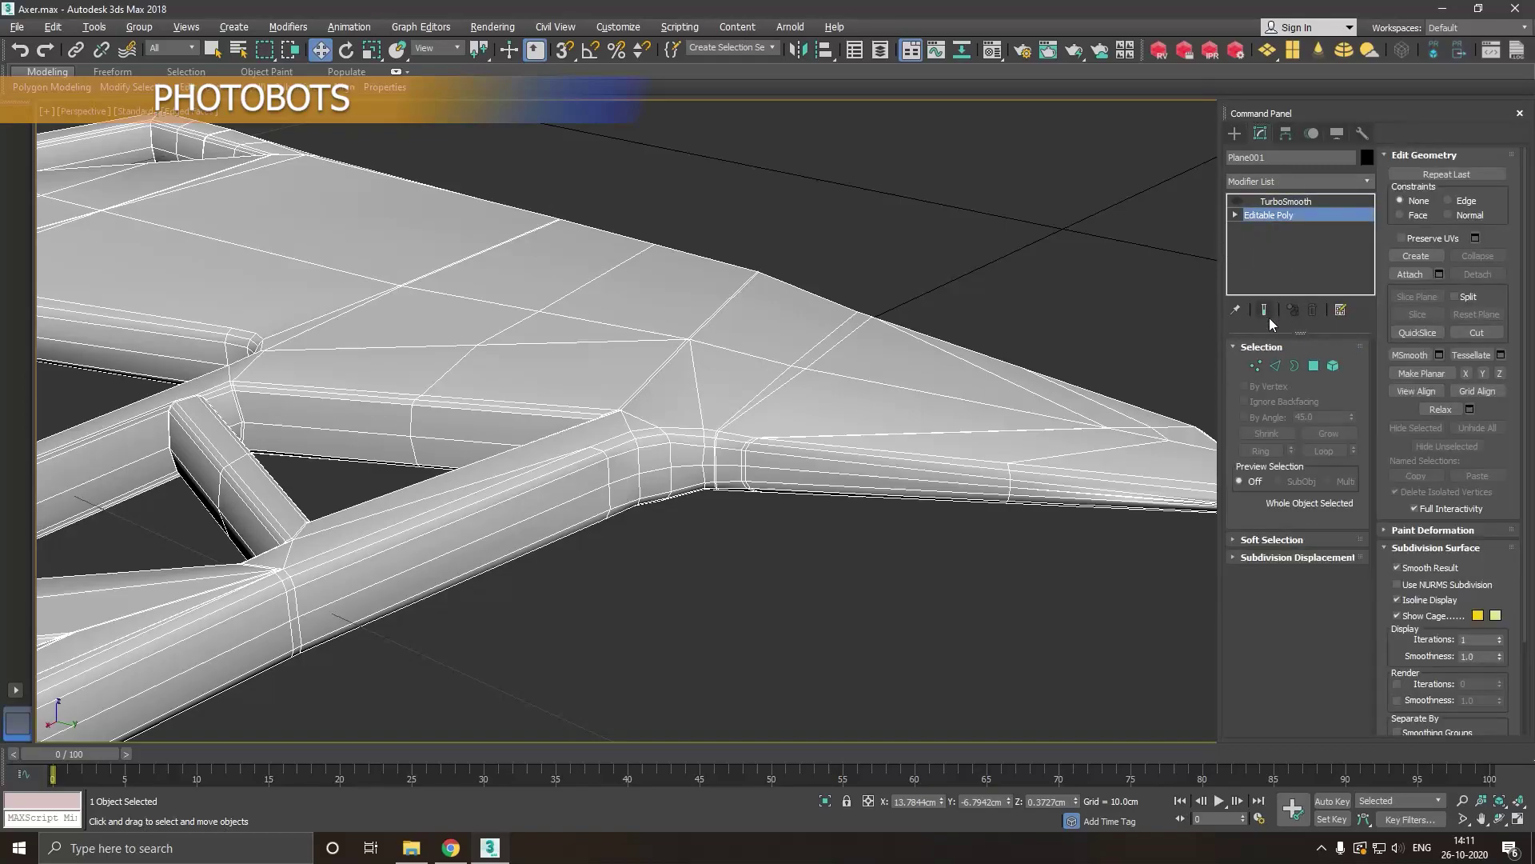
# Select the 25-edge loop running along the handle tube in Edge mode.
pyautogui.click(1275, 366)
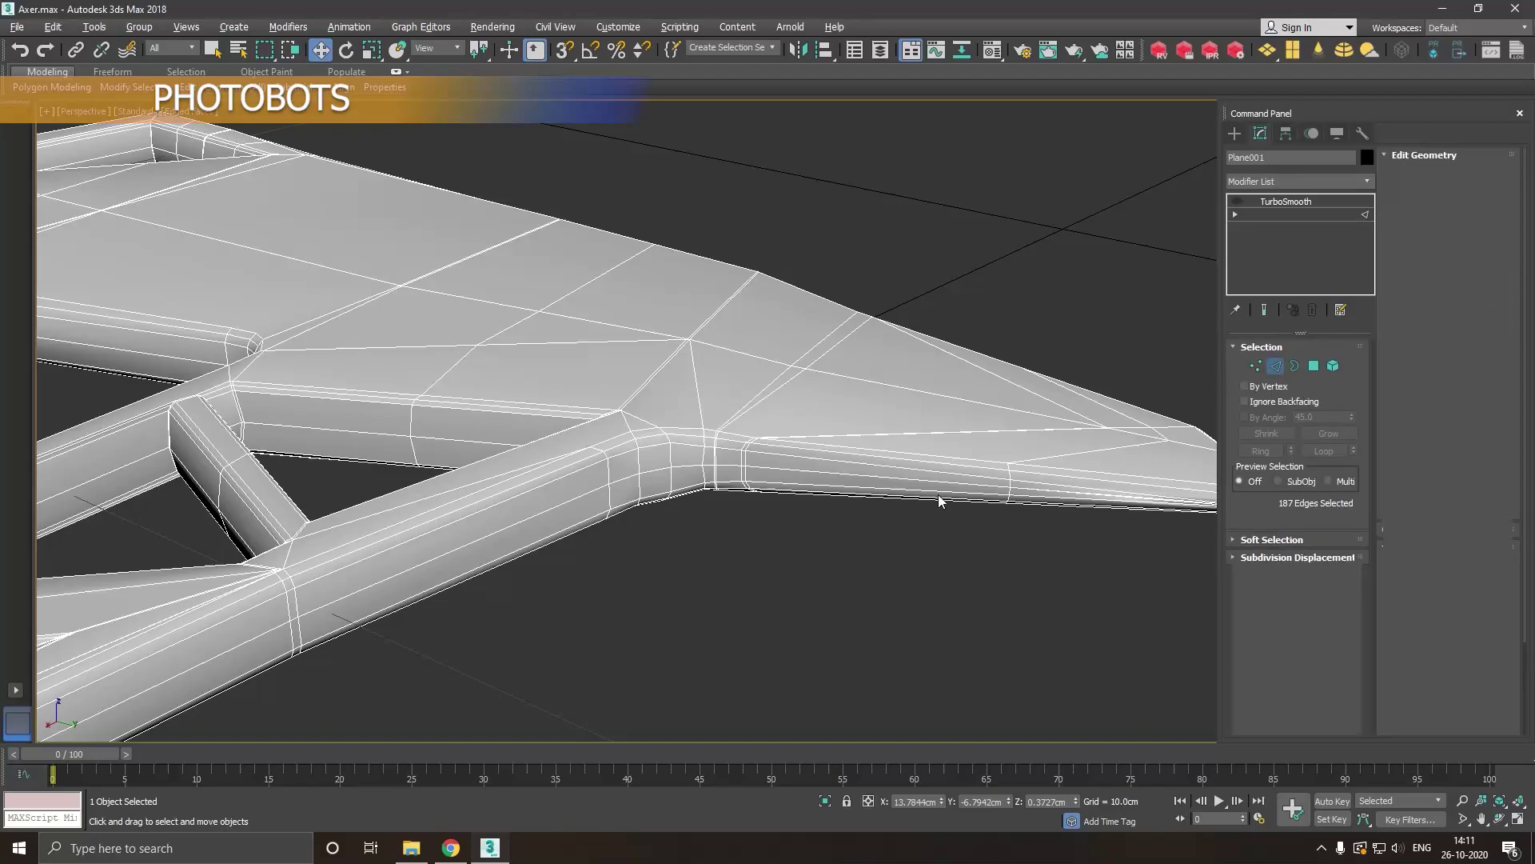
pyautogui.doubleClick(591, 507)
pyautogui.doubleClick(589, 507)
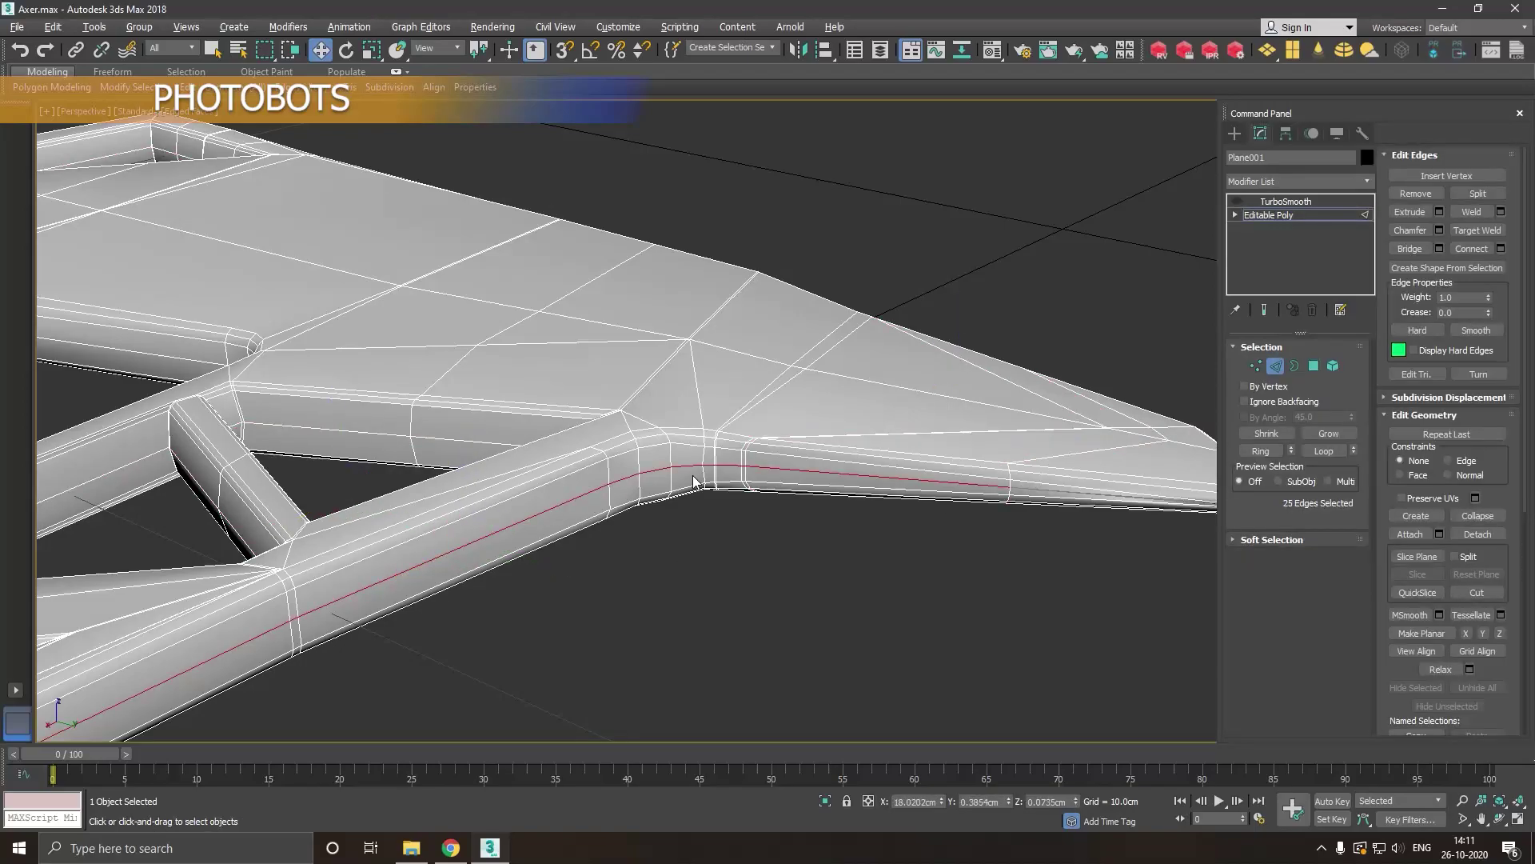